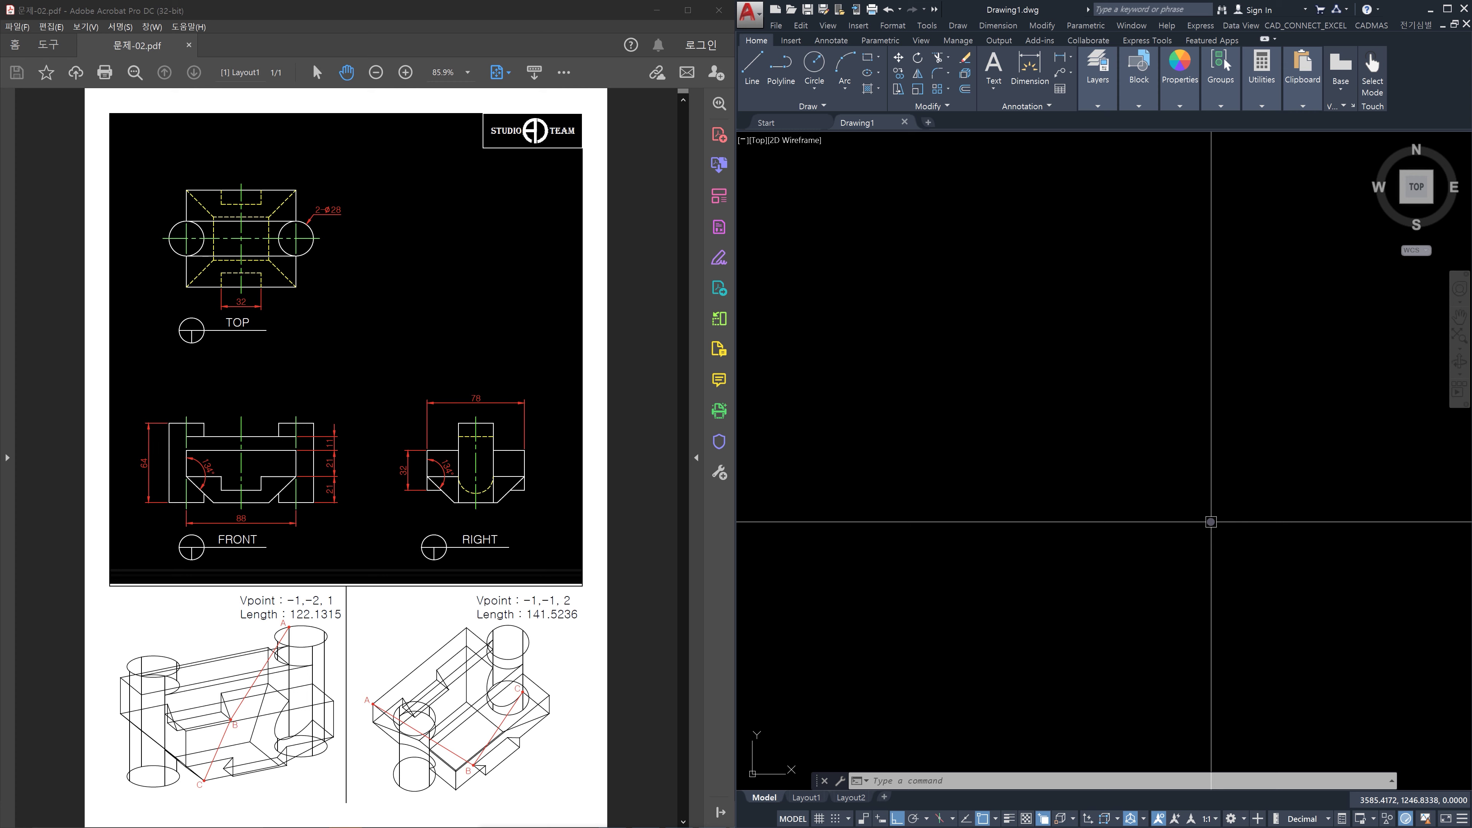
Examine the top, front and right views with their dimensions in the reference drawing 문제-02.pdf
left_click(263, 472)
scroll(263, 472, "up", 2, "ctrl")
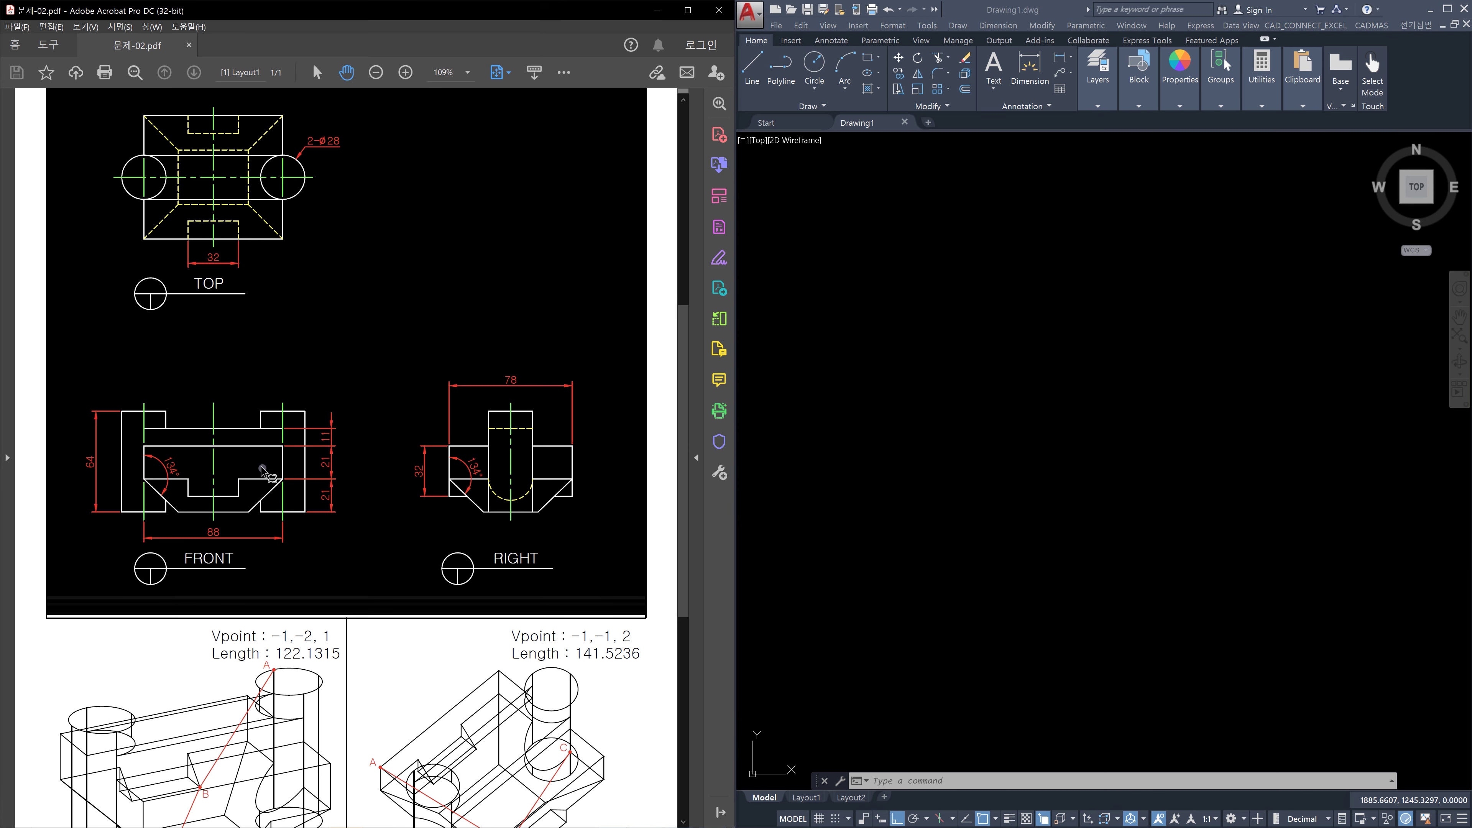
middle_click_drag(256, 462, 289, 464)
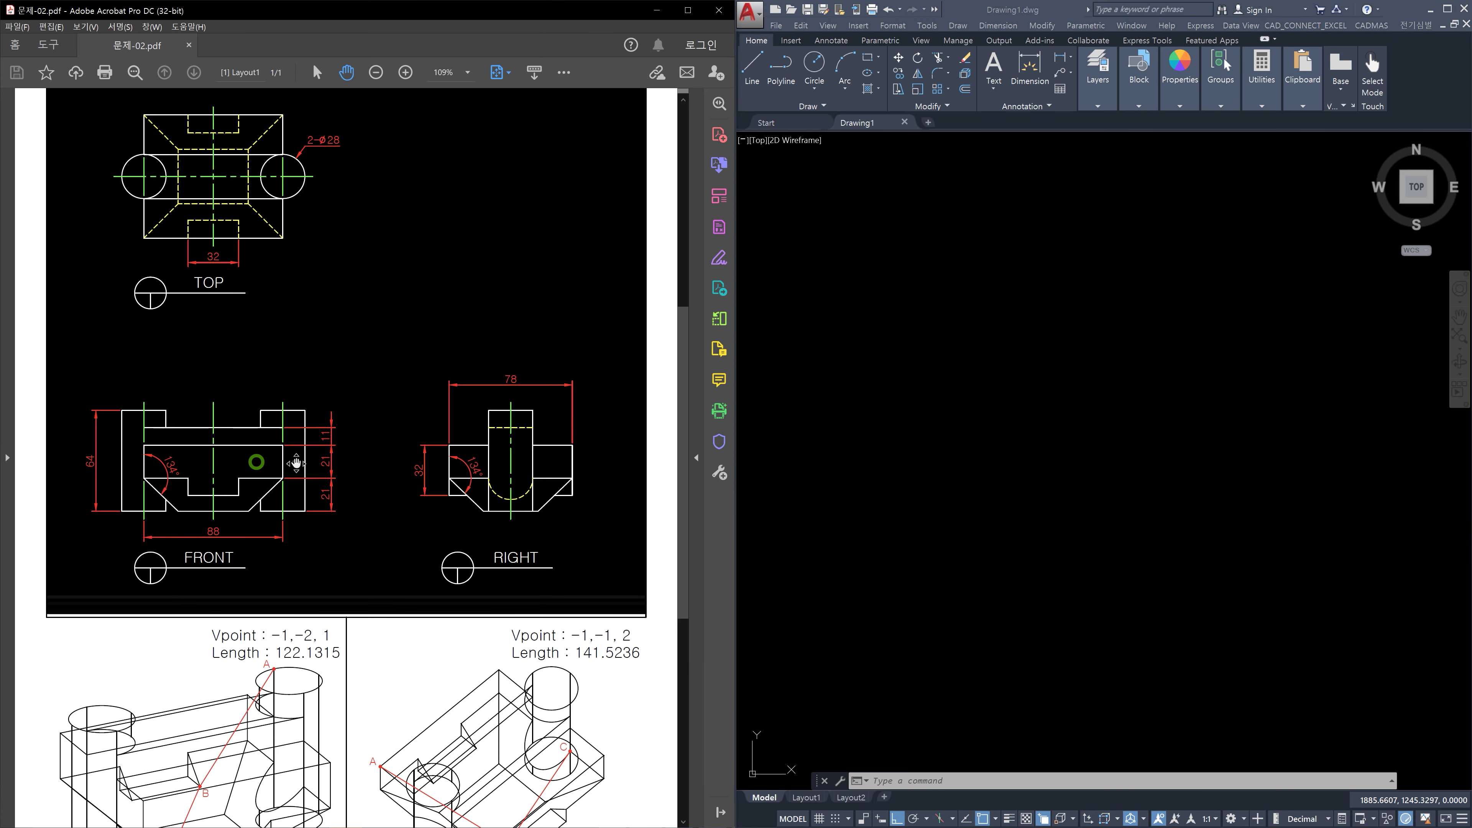
scroll(279, 459, "up", 1, "ctrl")
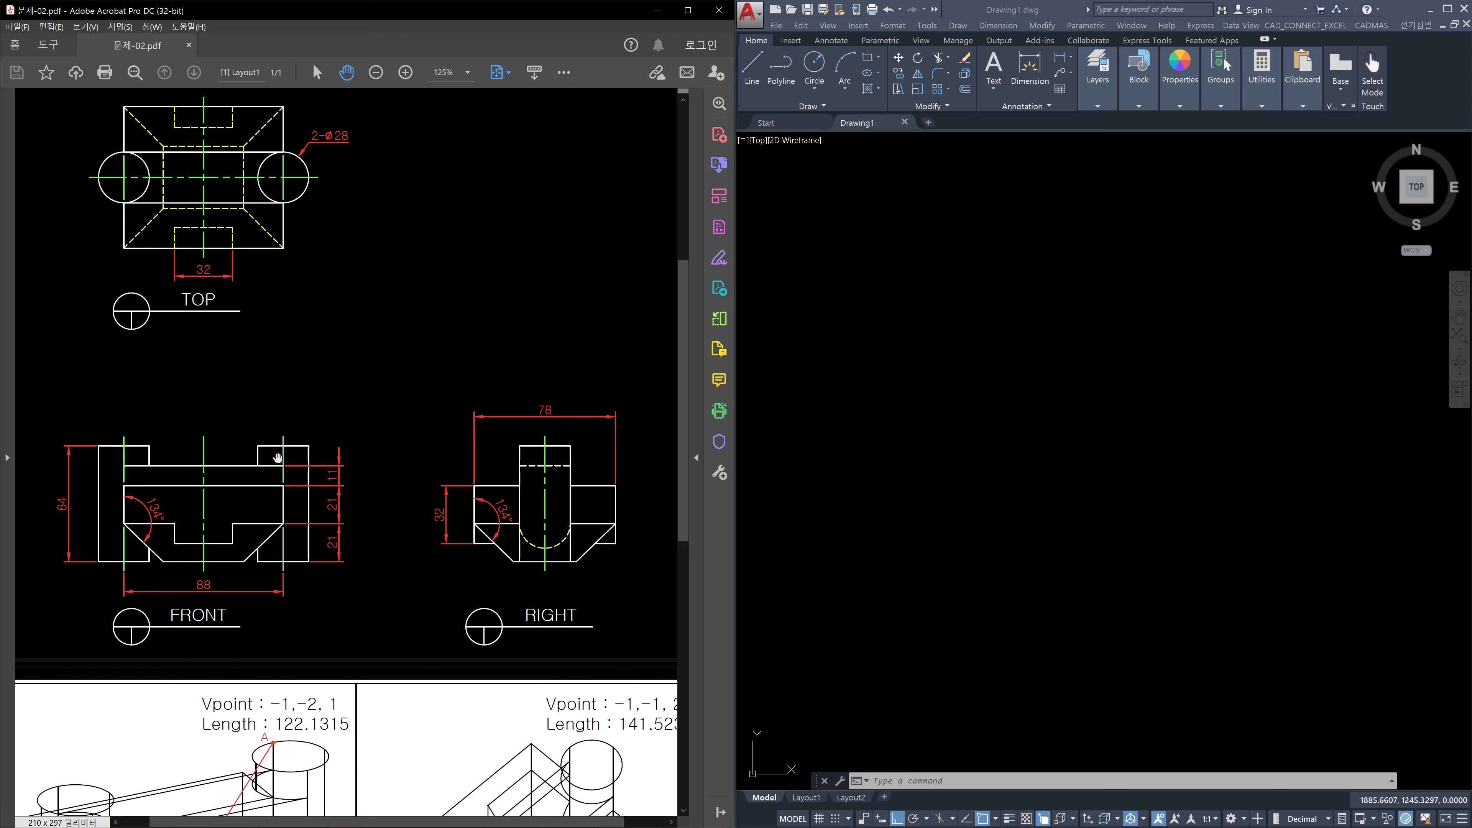
scroll(304, 455, "up", 1)
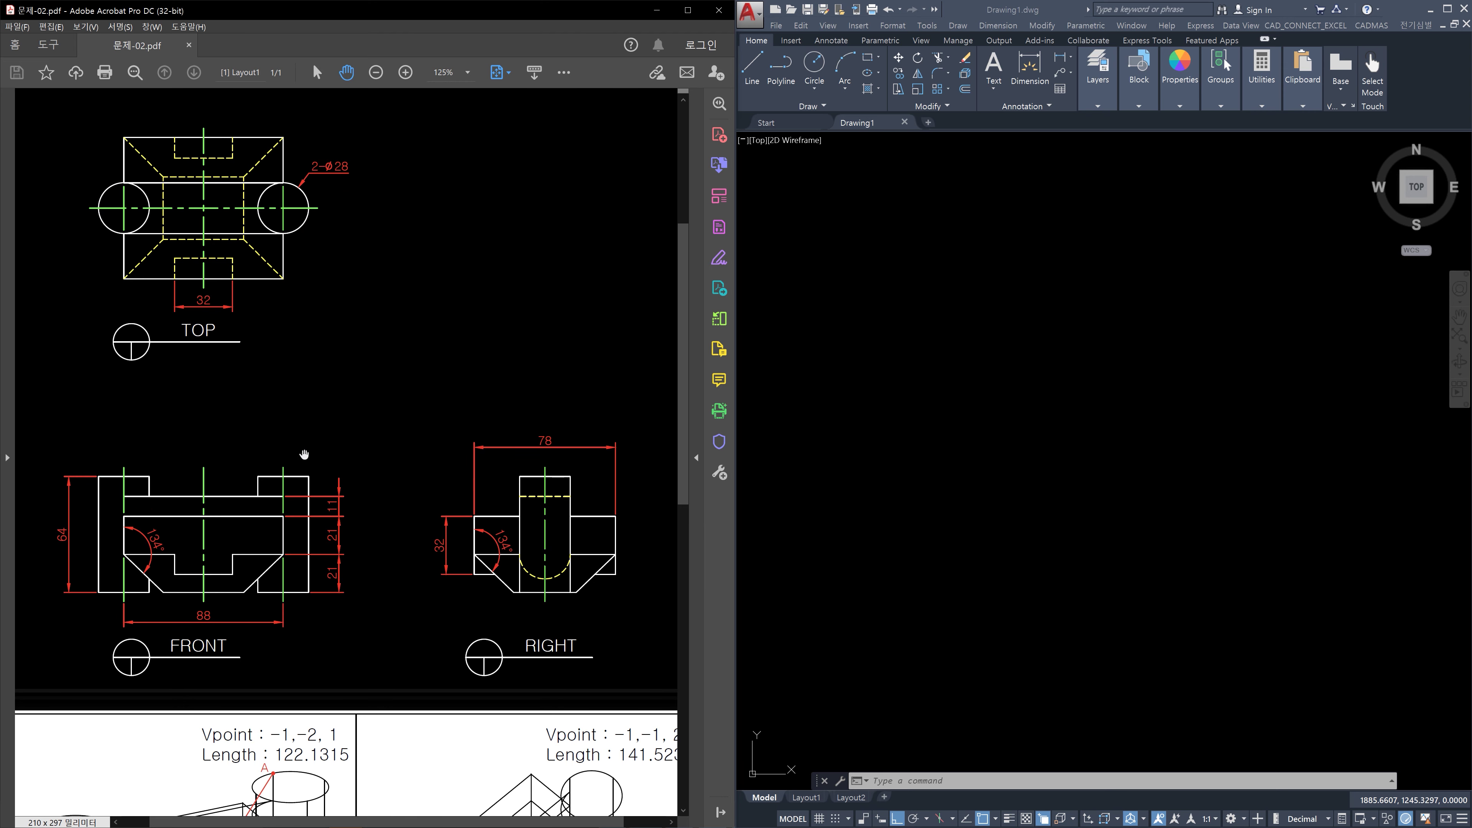
scroll(304, 454, "up", 3)
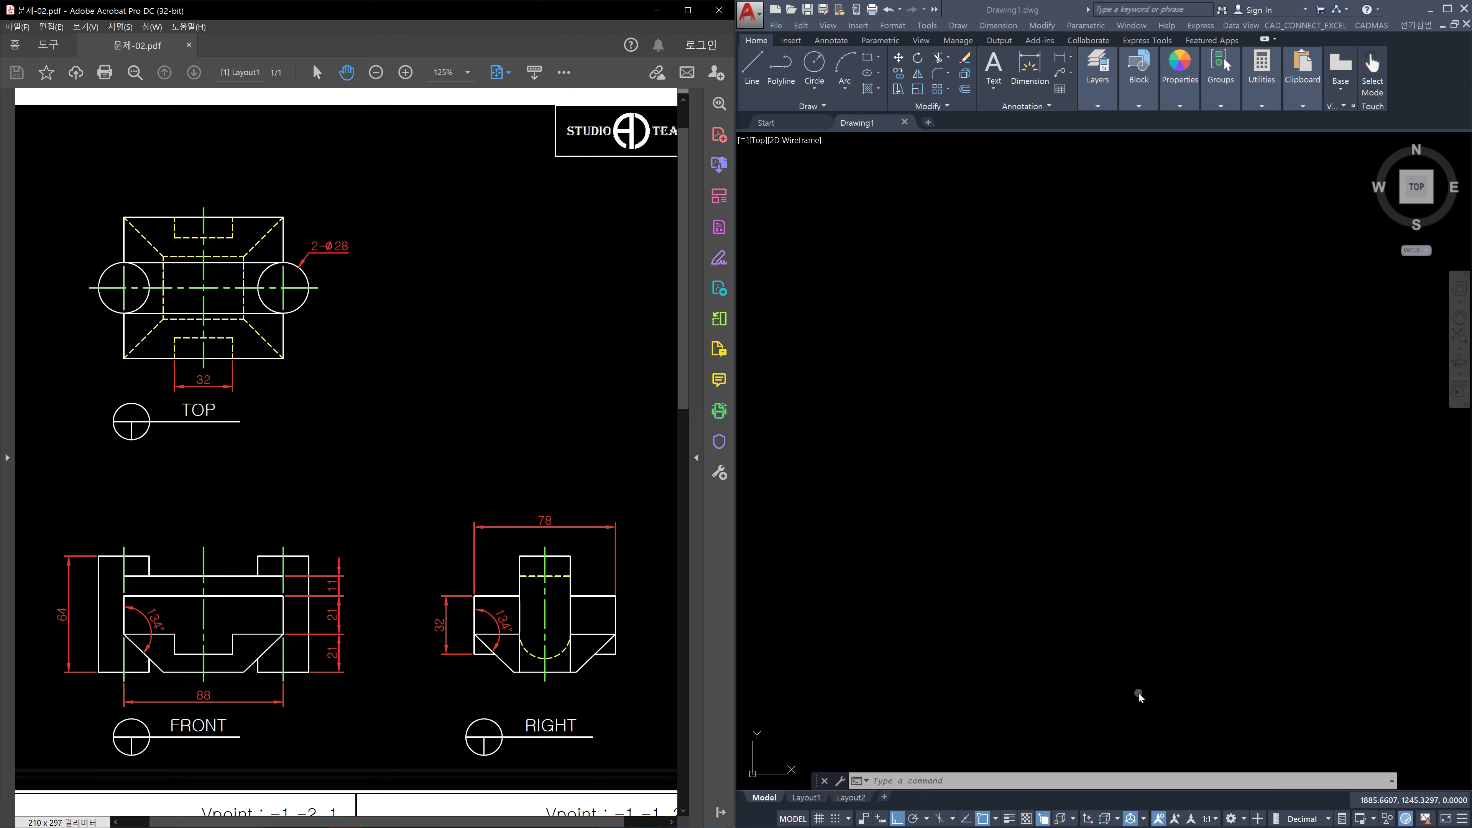
left_click(1159, 670)
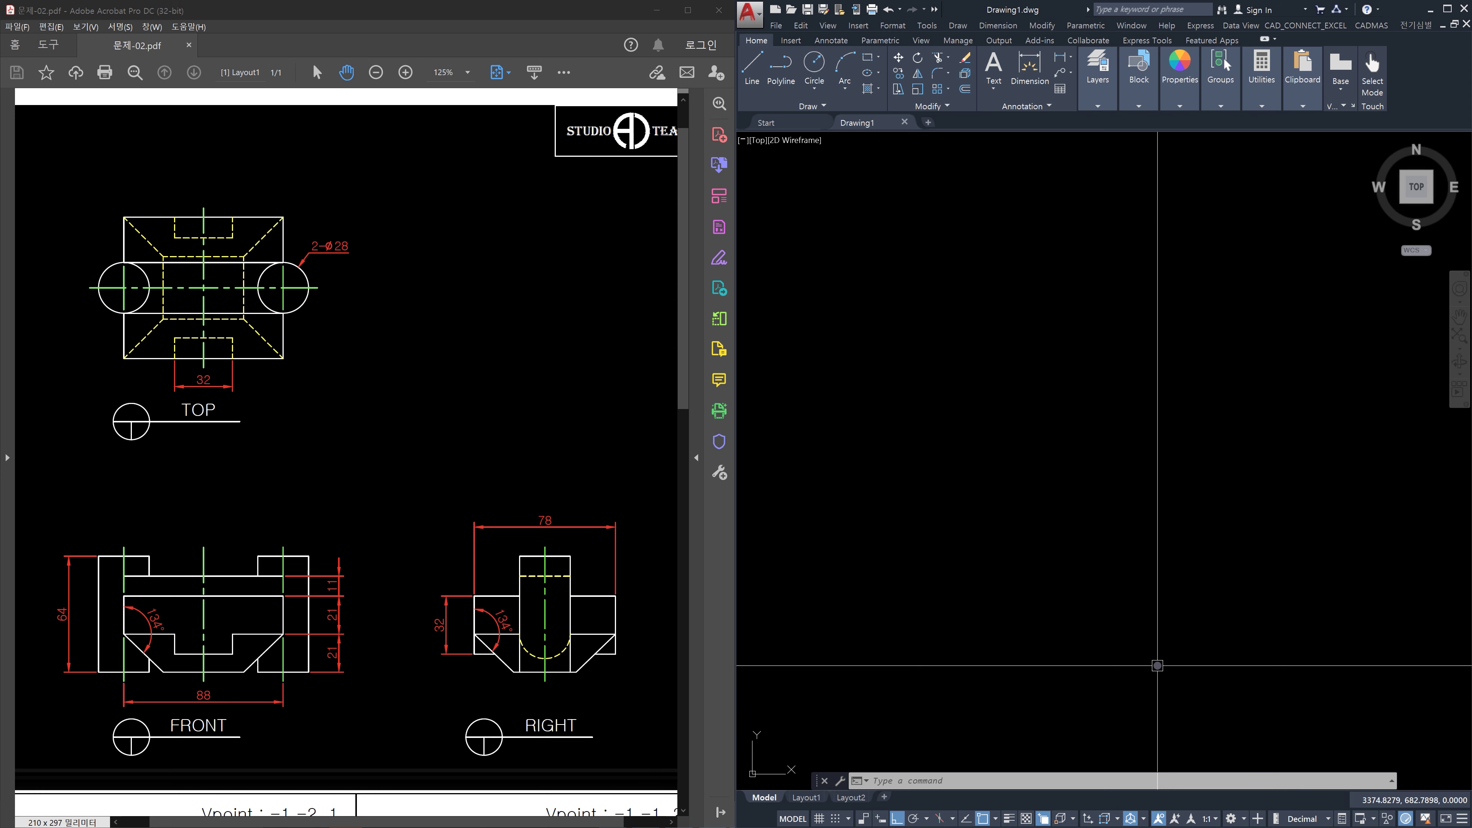
key("Escape")
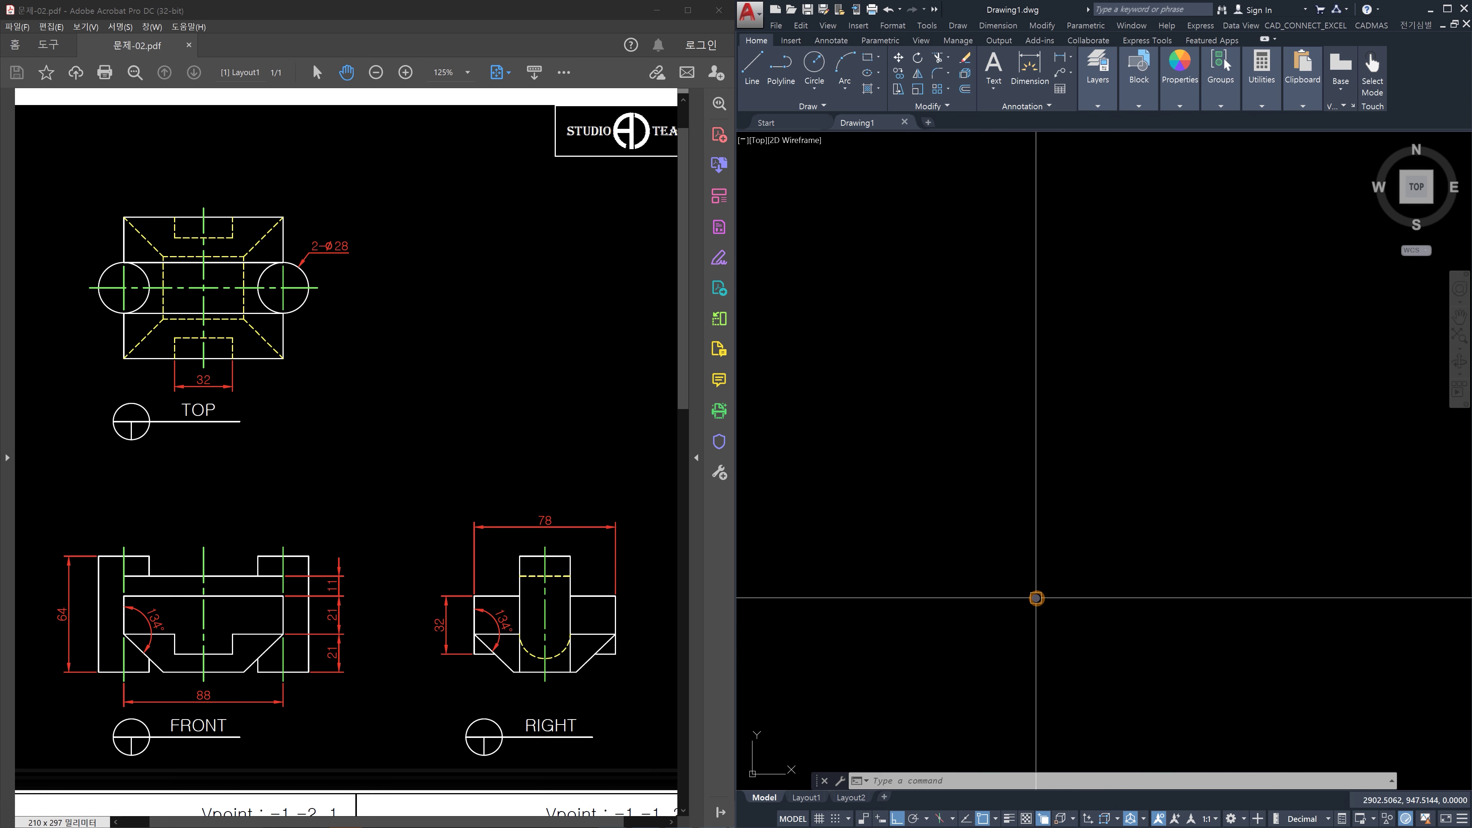
left_click(1036, 597)
key("Escape")
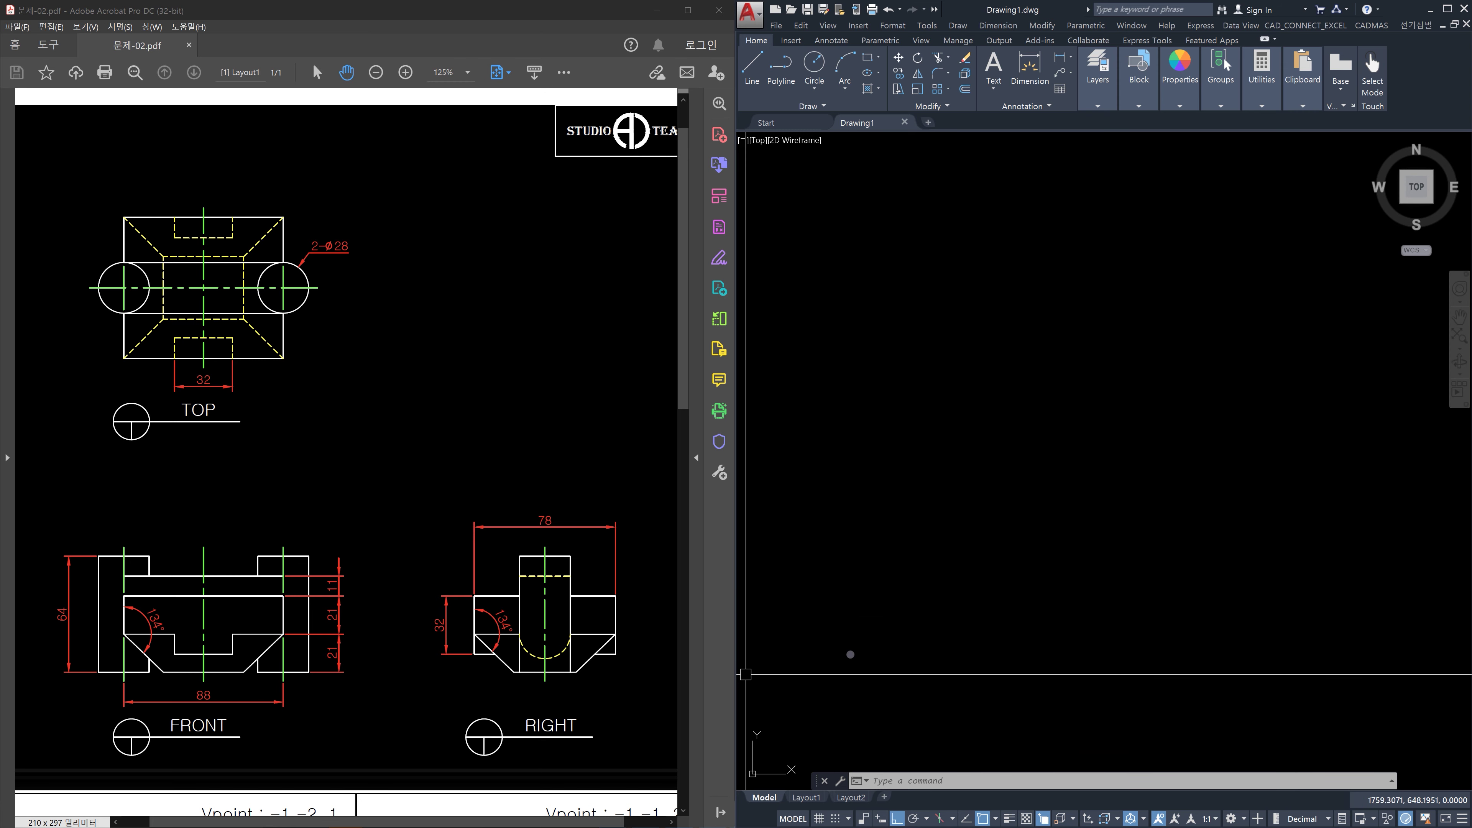
In AutoCAD, draw one horizontal and one vertical construction line (XLINE) crossing at a common point
type("x1")
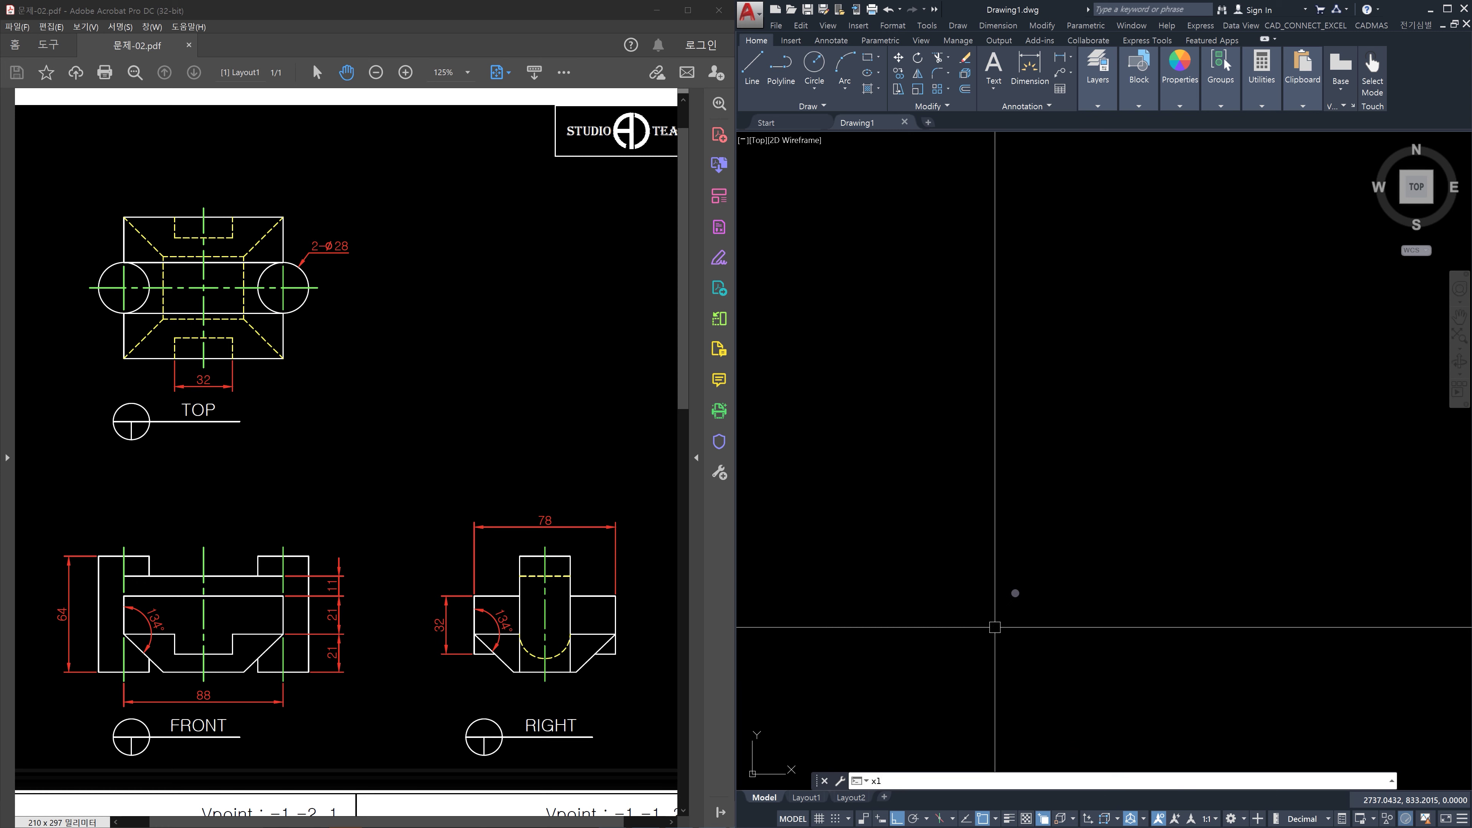
type("l")
key("Return")
left_click(956, 619)
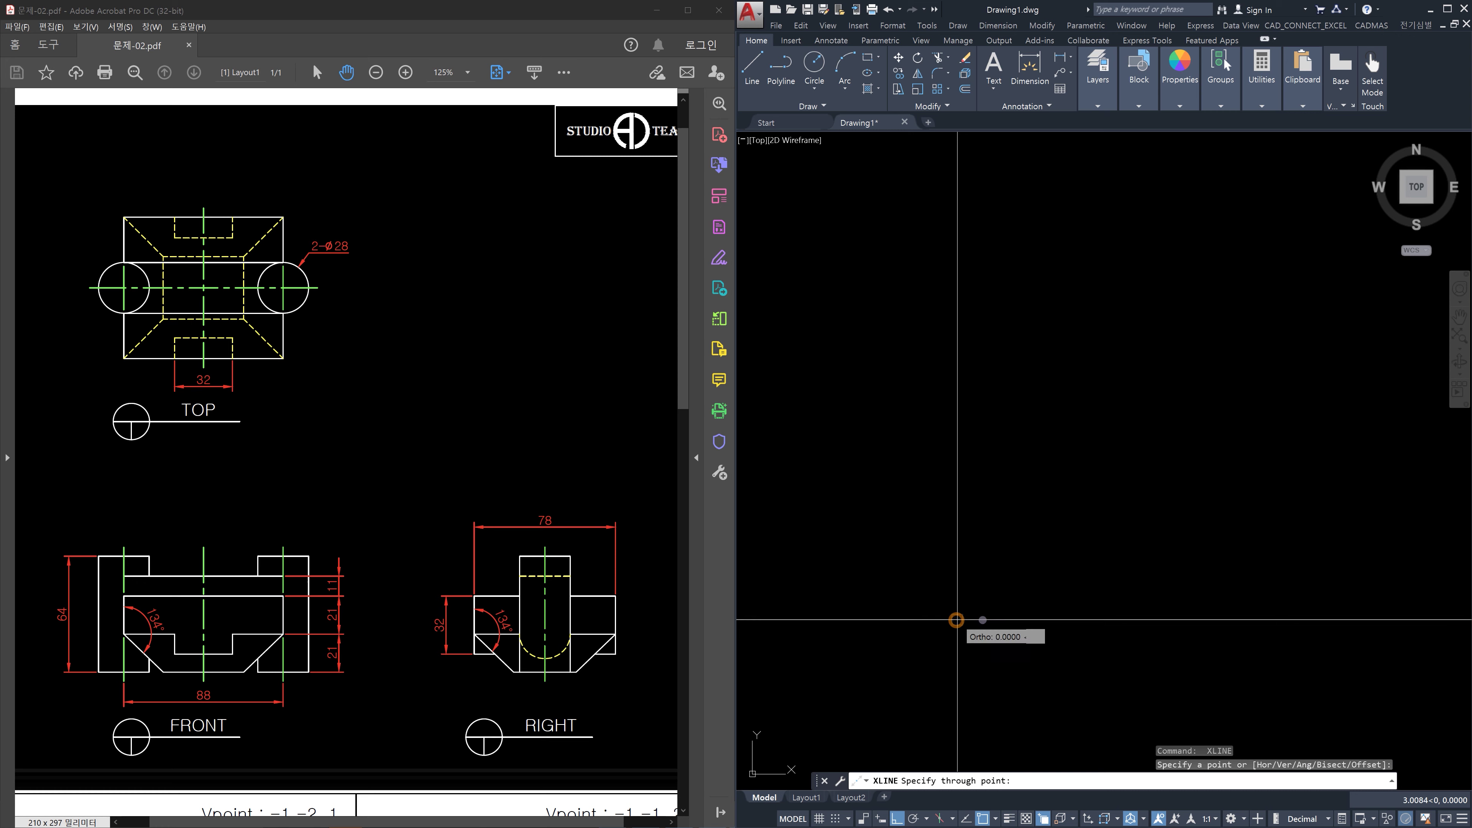
left_click(1146, 628)
left_click(971, 420)
key("Escape")
scroll(940, 596, "up", 4)
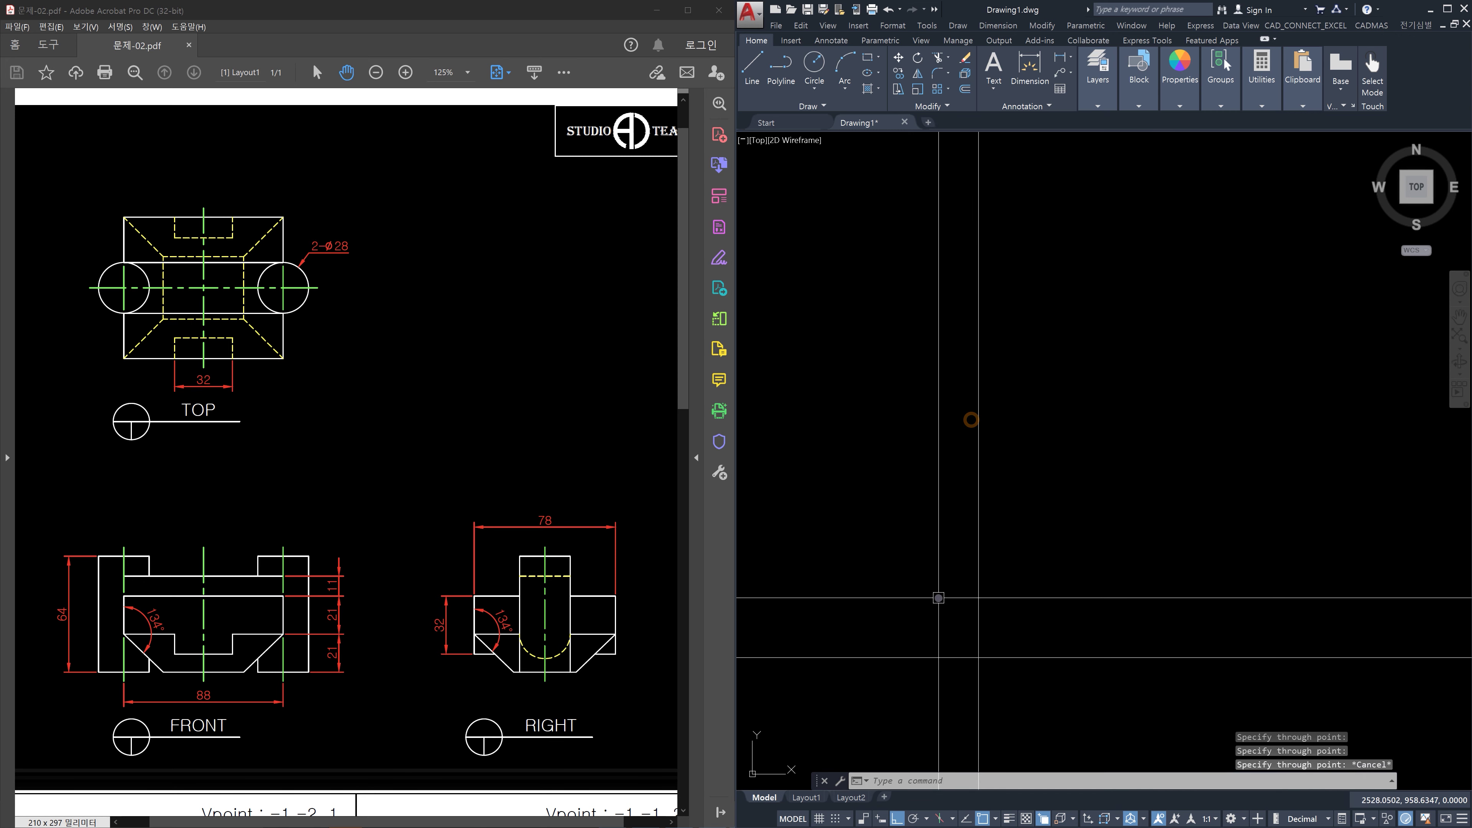
middle_click_drag(939, 598, 1003, 533)
key("Escape")
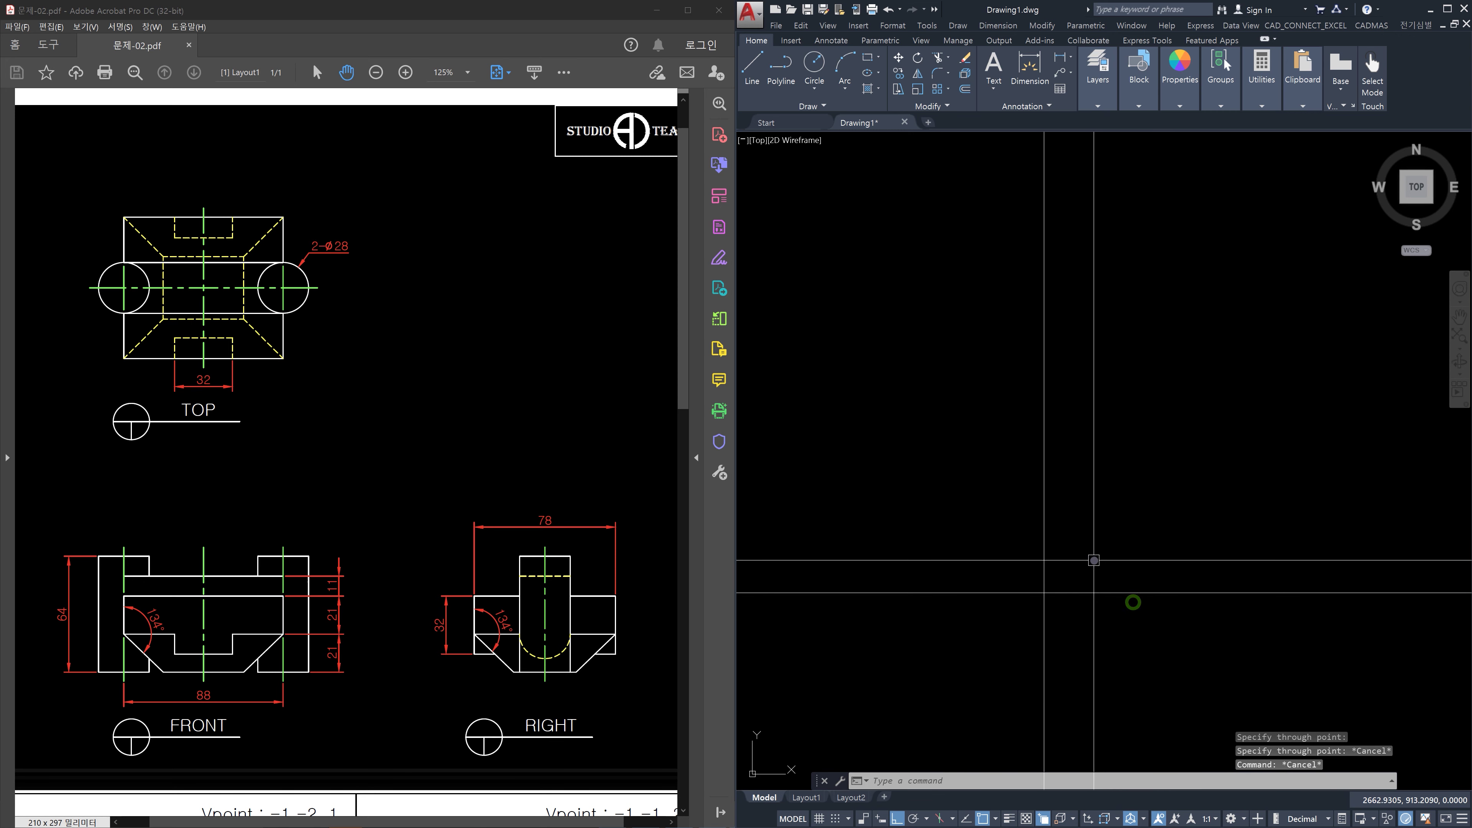
Offset the vertical construction line by 44 to both sides
type("o")
key("Return")
type("44")
key("Return")
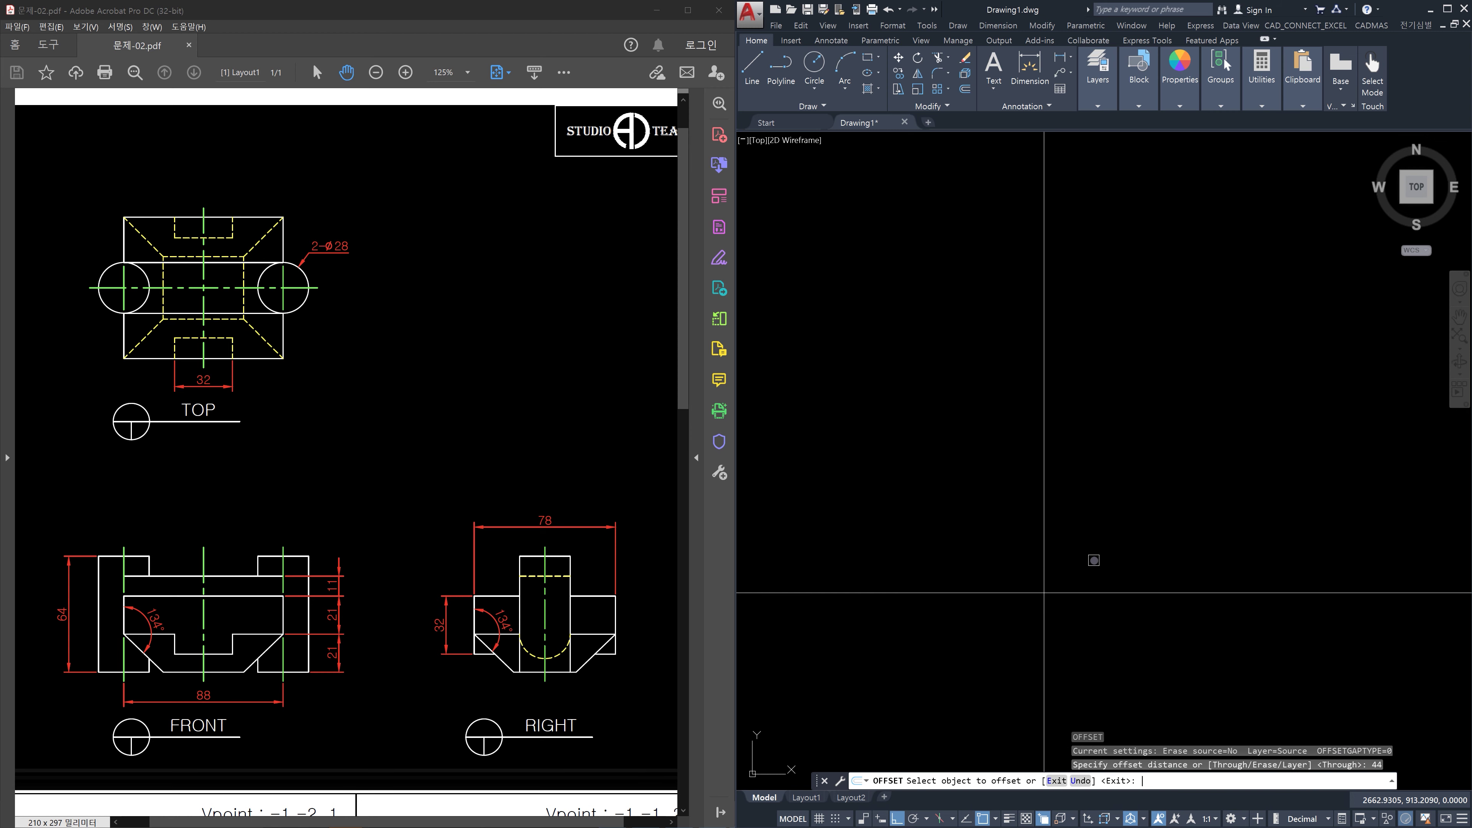
left_click(1044, 538)
left_click(988, 538)
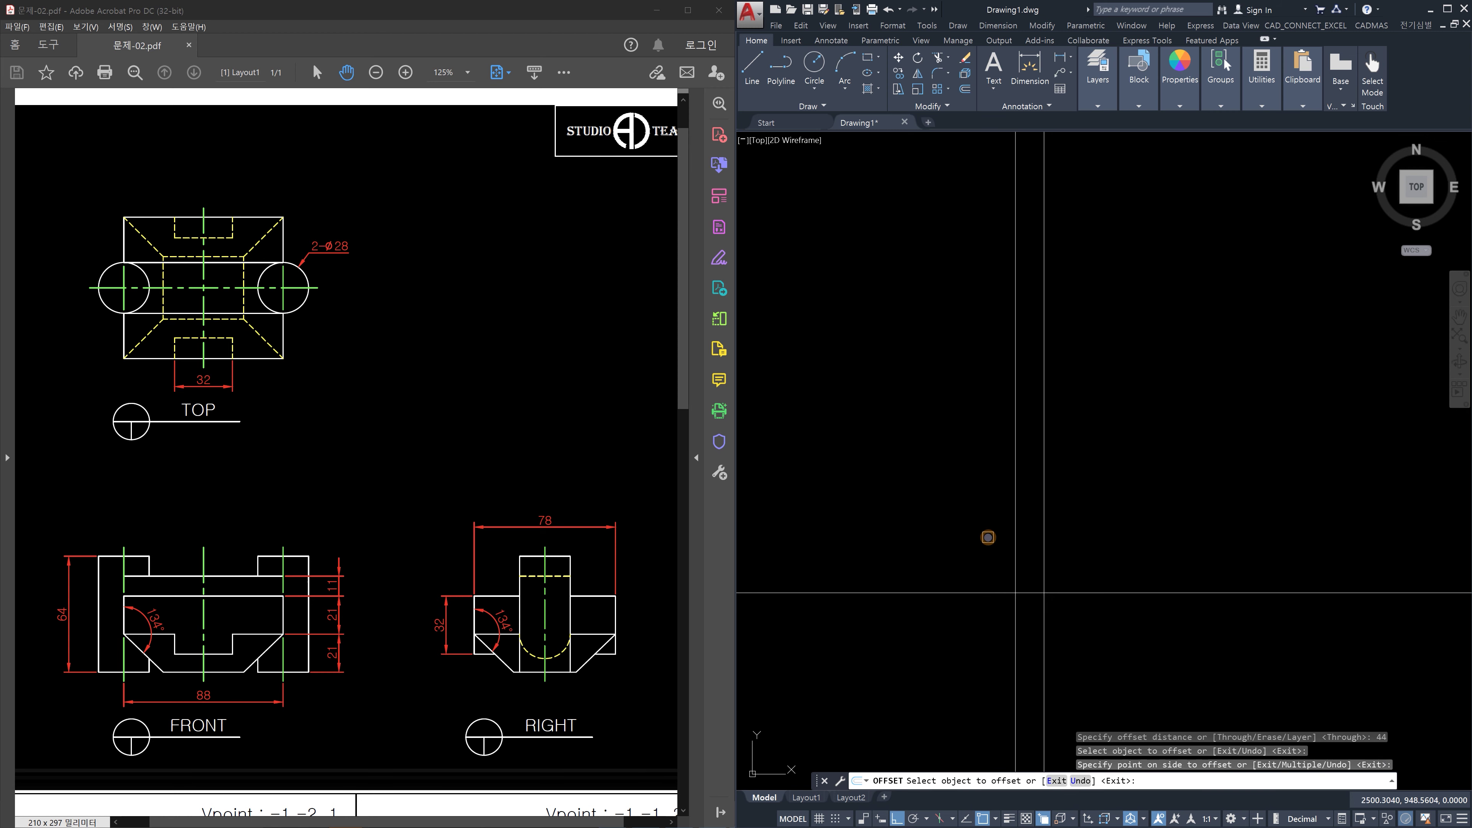
left_click(1045, 542)
left_click(1101, 541)
key("Escape")
scroll(1080, 569, "up", 4)
middle_click_drag(1080, 568, 1083, 618)
key("Escape")
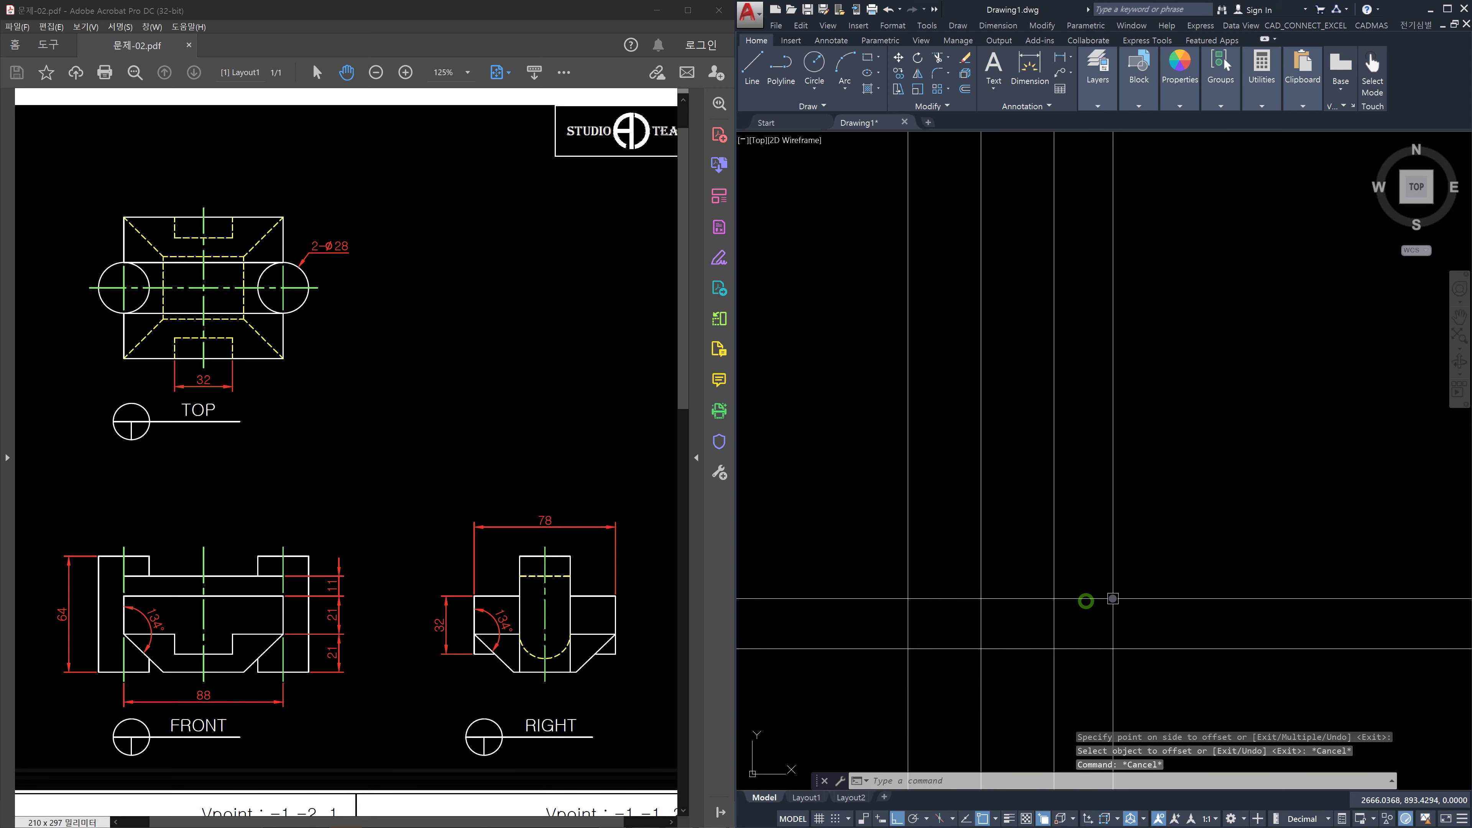
Offset the horizontal construction line upward by 64 for the height of the front view
key("Escape")
type("o")
key("Return")
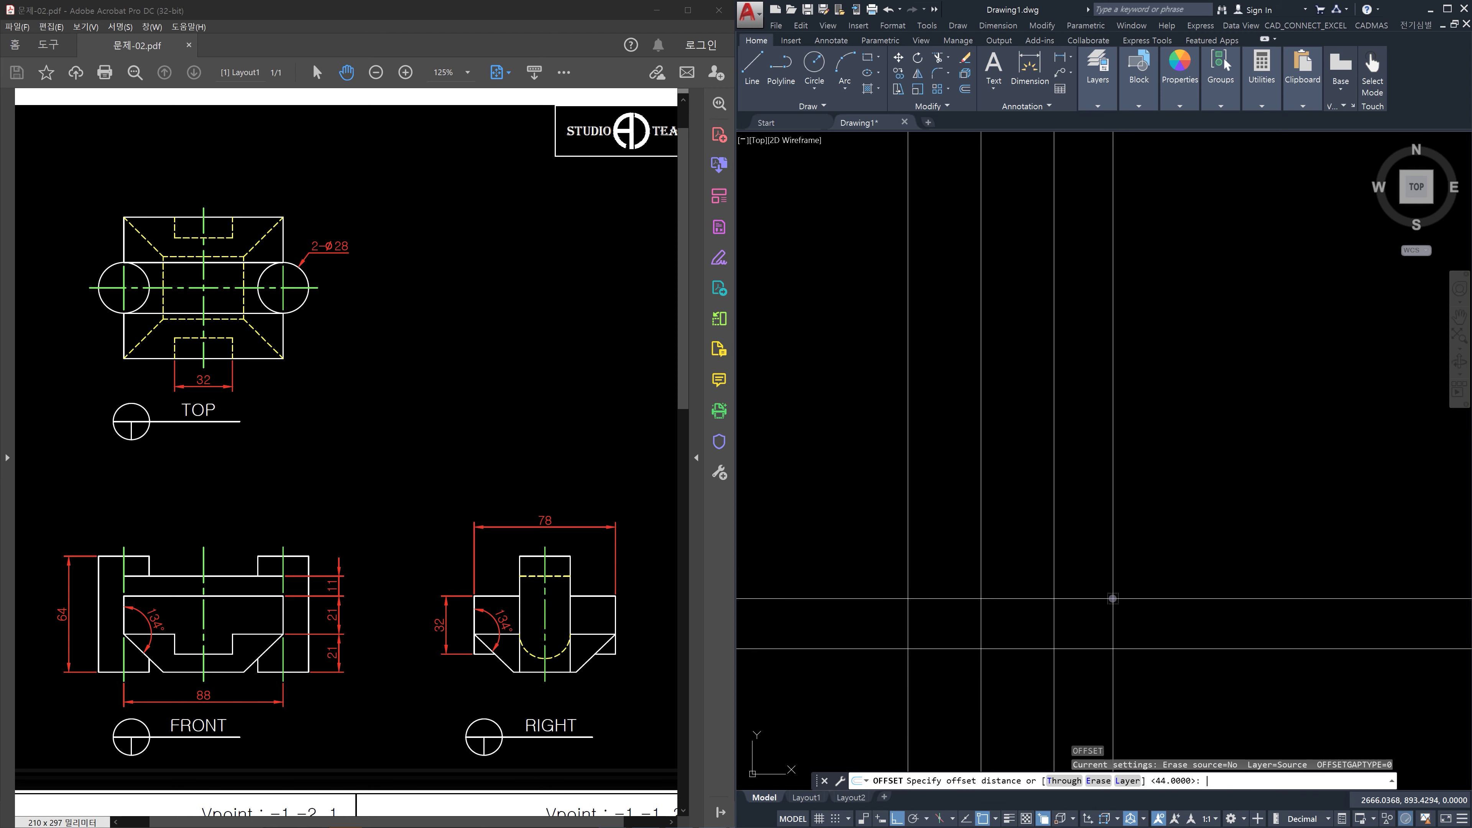
type("64")
key("Return")
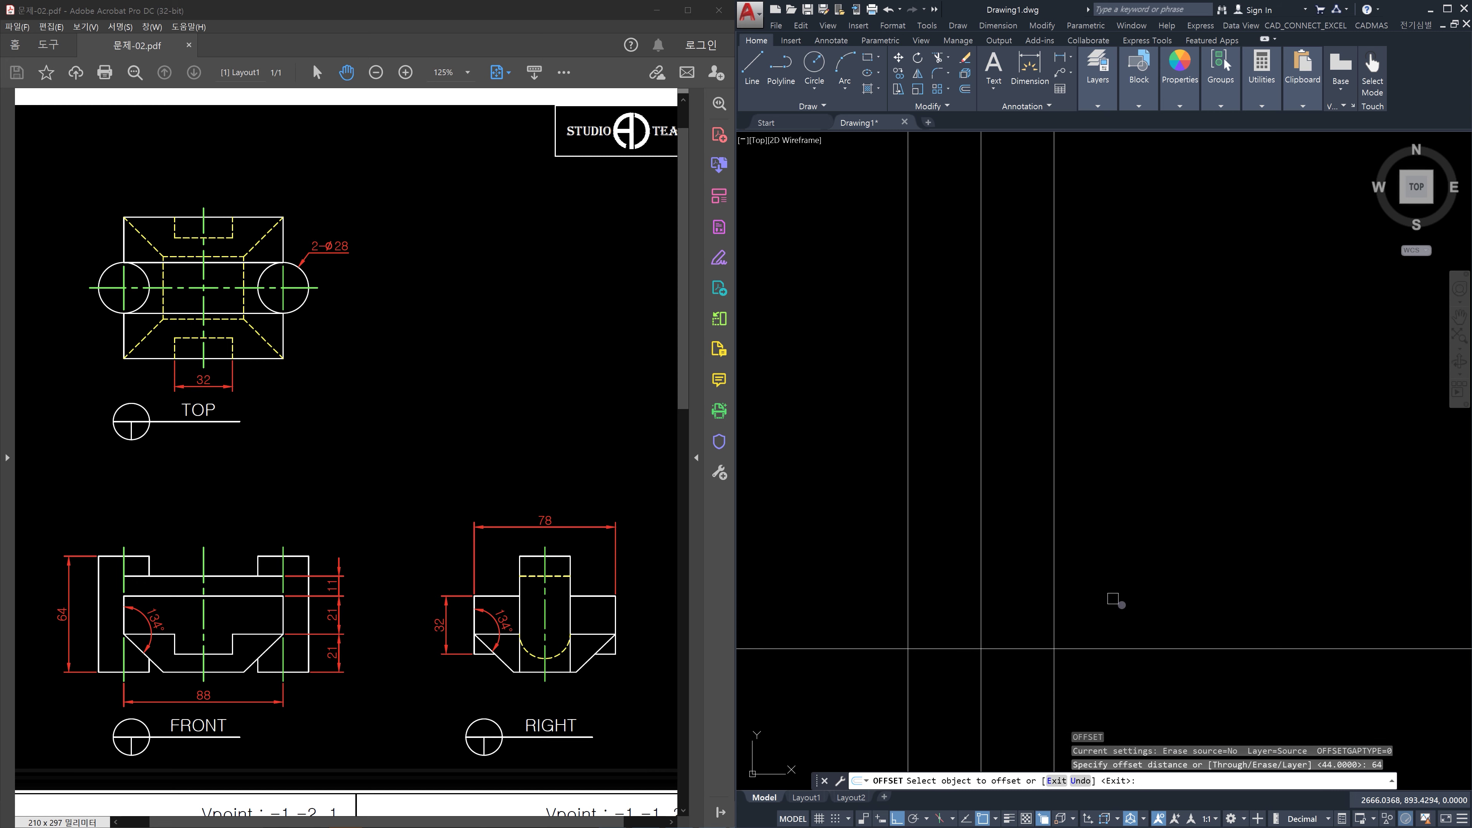
left_click(1128, 648)
left_click(1136, 530)
key("Escape")
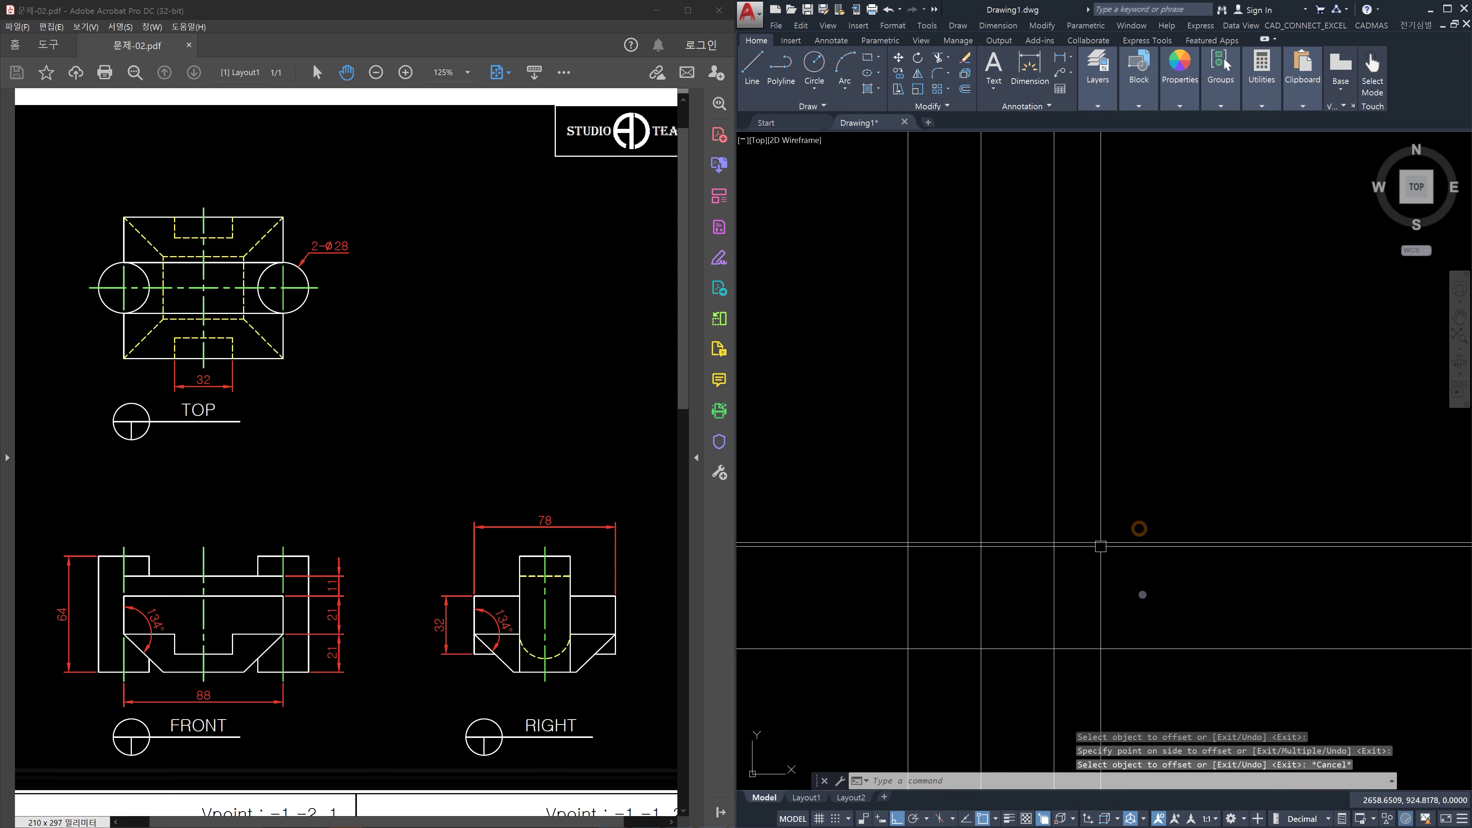
left_click(1188, 673)
left_click(1142, 487)
key("Escape")
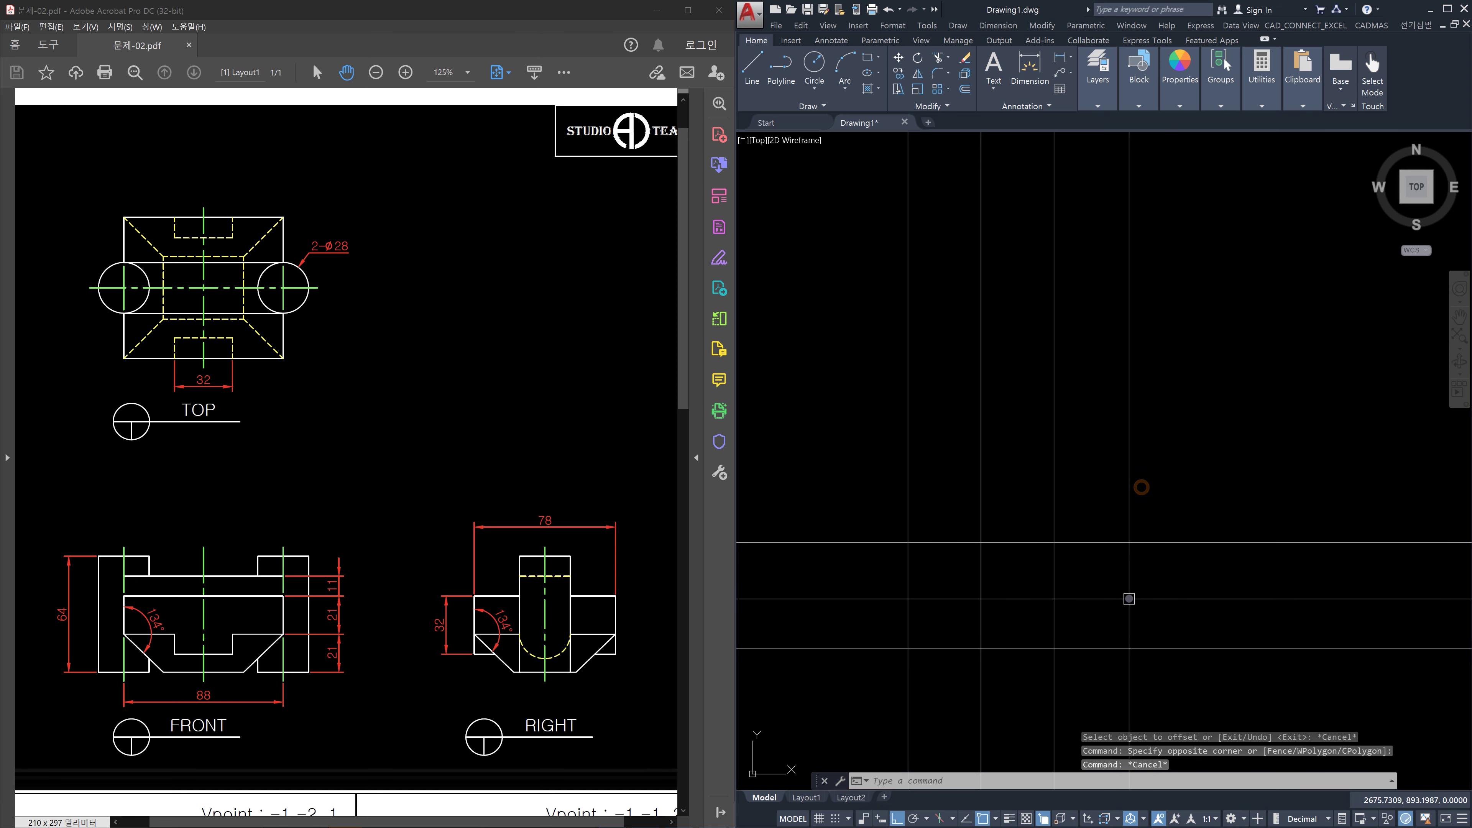
Copy the upper horizontal line upward by the distance between the lower and upper lines, using their intersections with the outer vertical line
type("co")
key("Return")
left_click(1149, 585)
left_click(1094, 526)
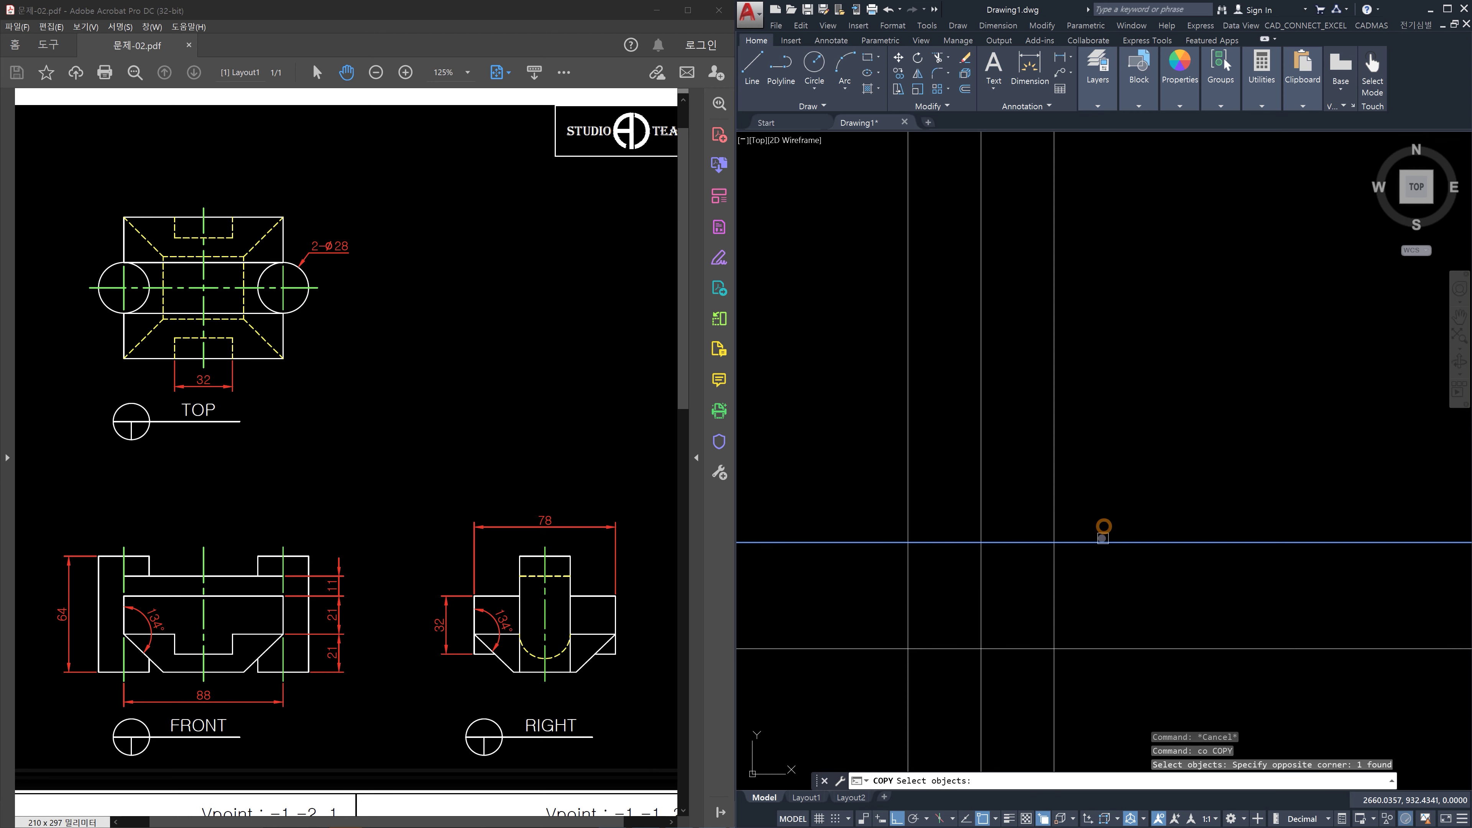
key("Return")
left_click(1052, 646)
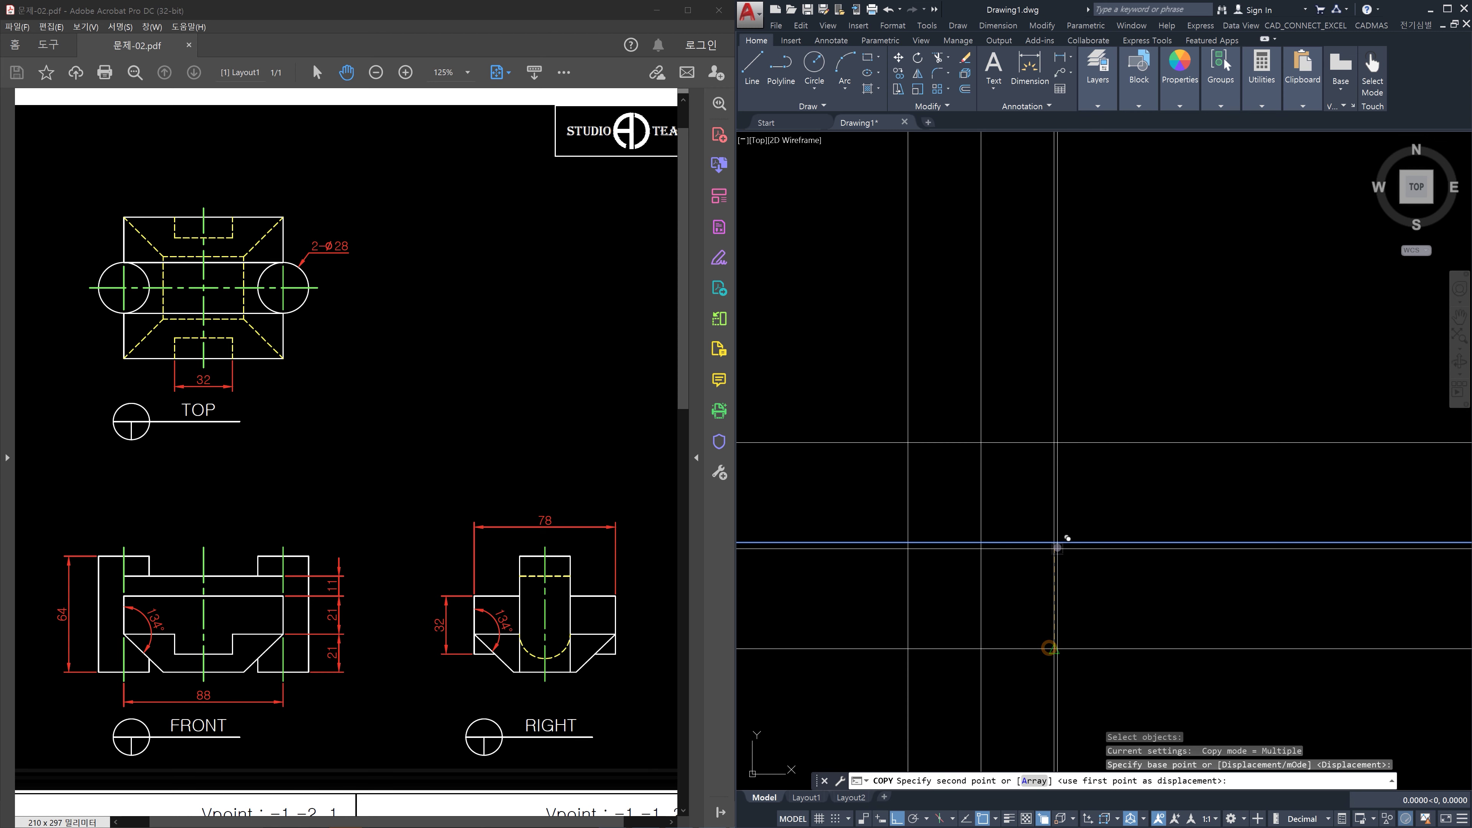
left_click(1054, 542)
key("Escape")
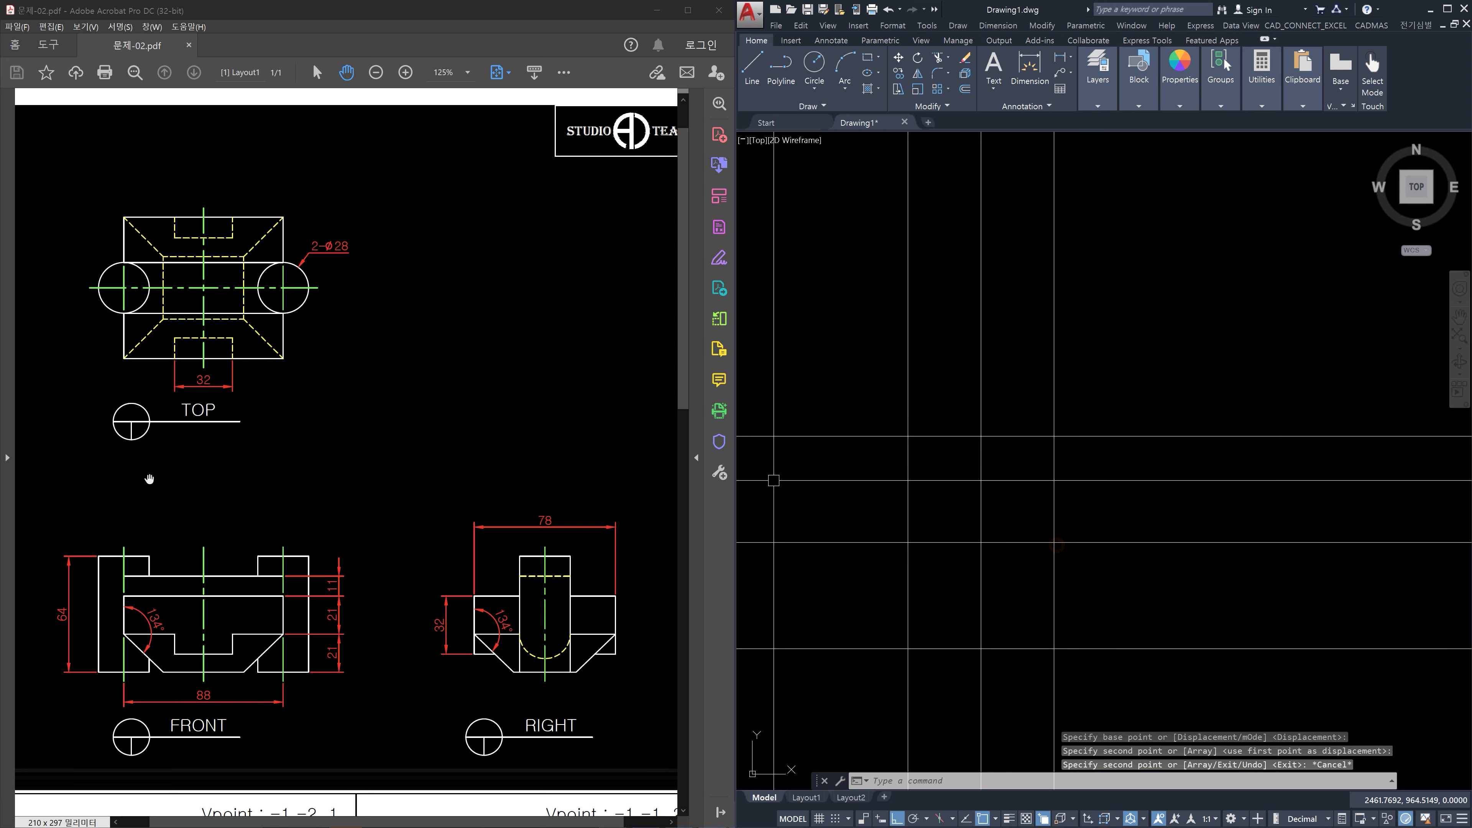
key("Escape")
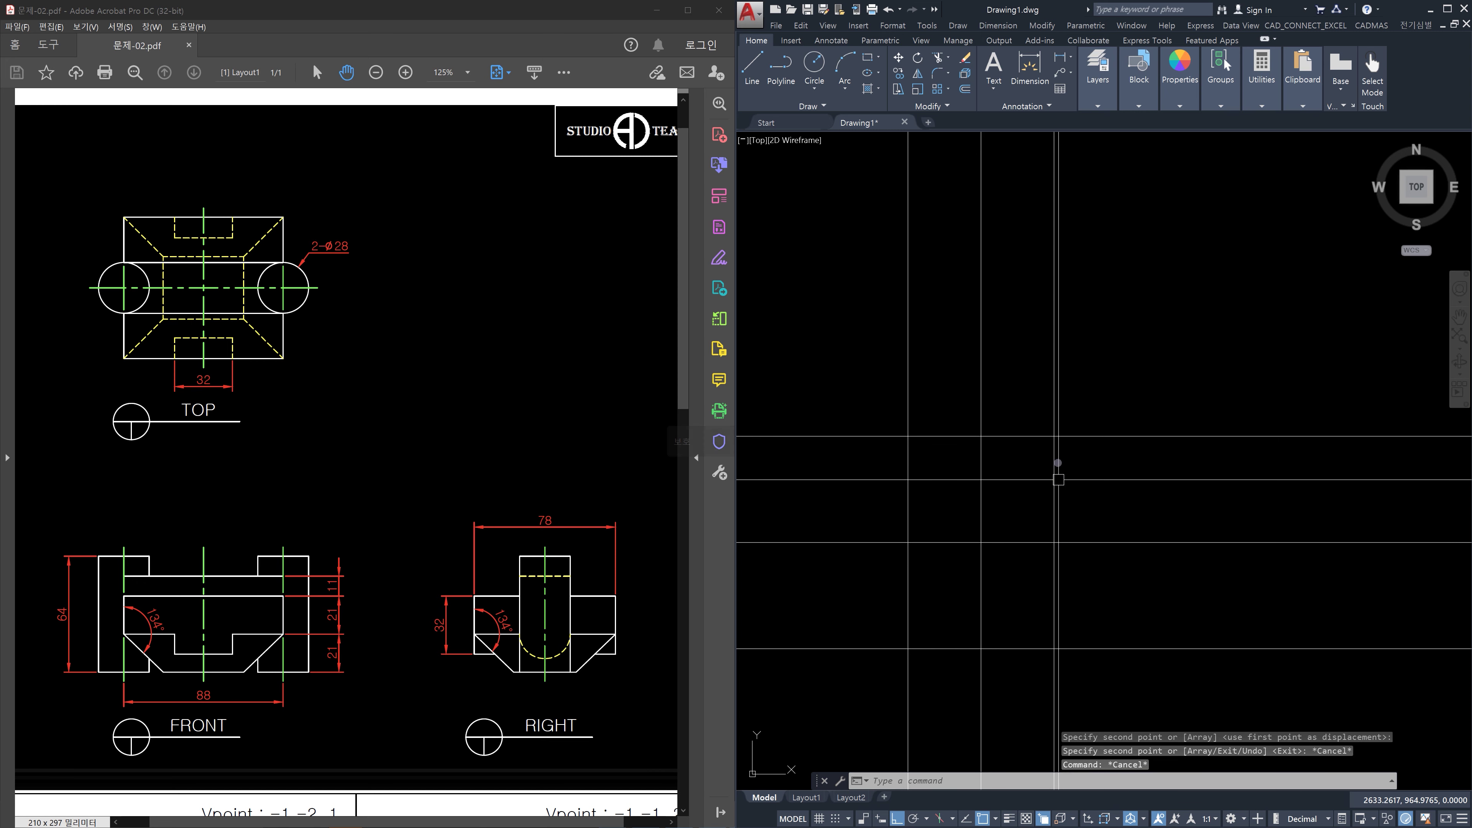
key("Escape")
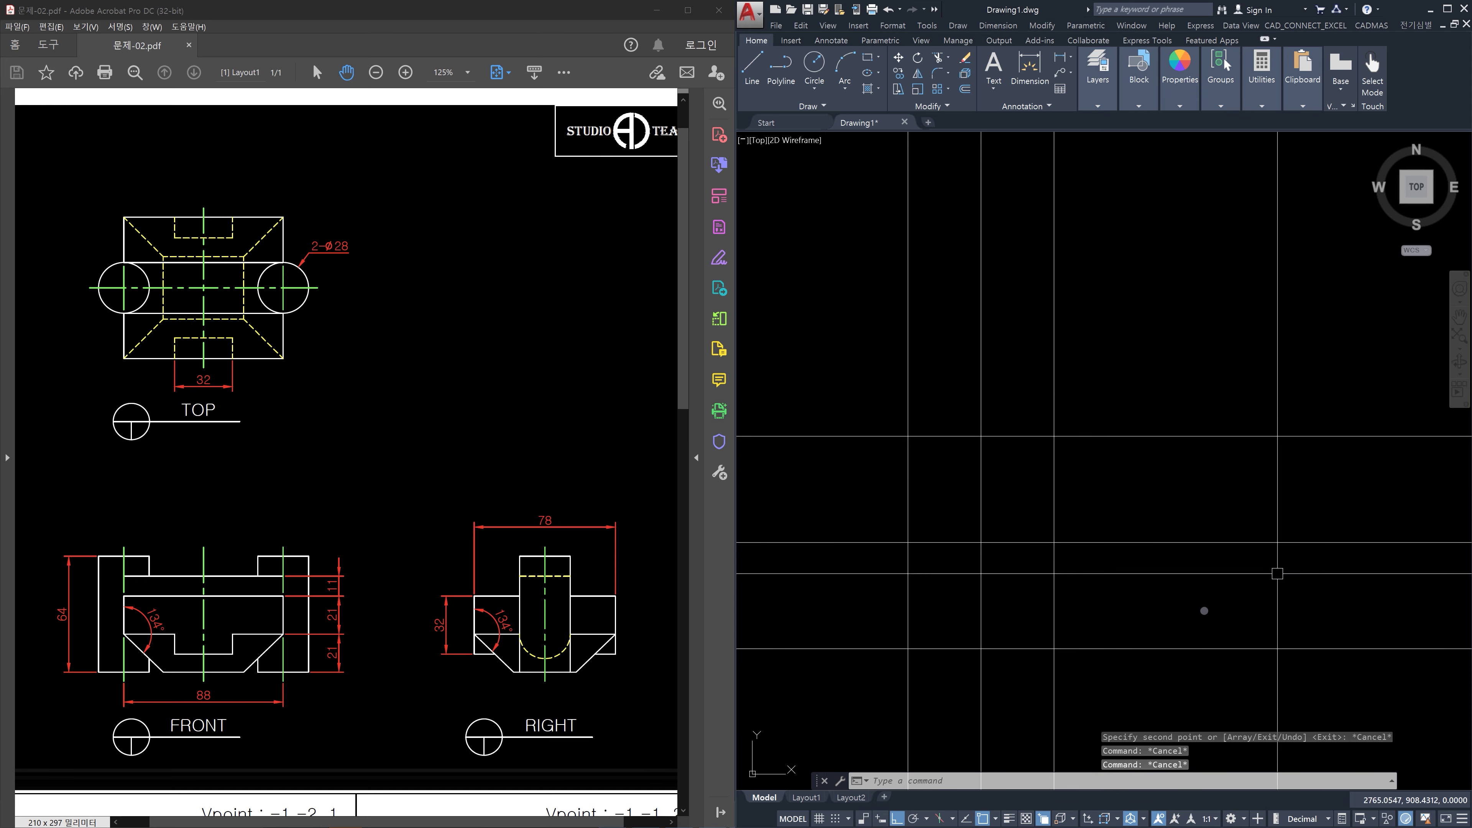
key("Escape")
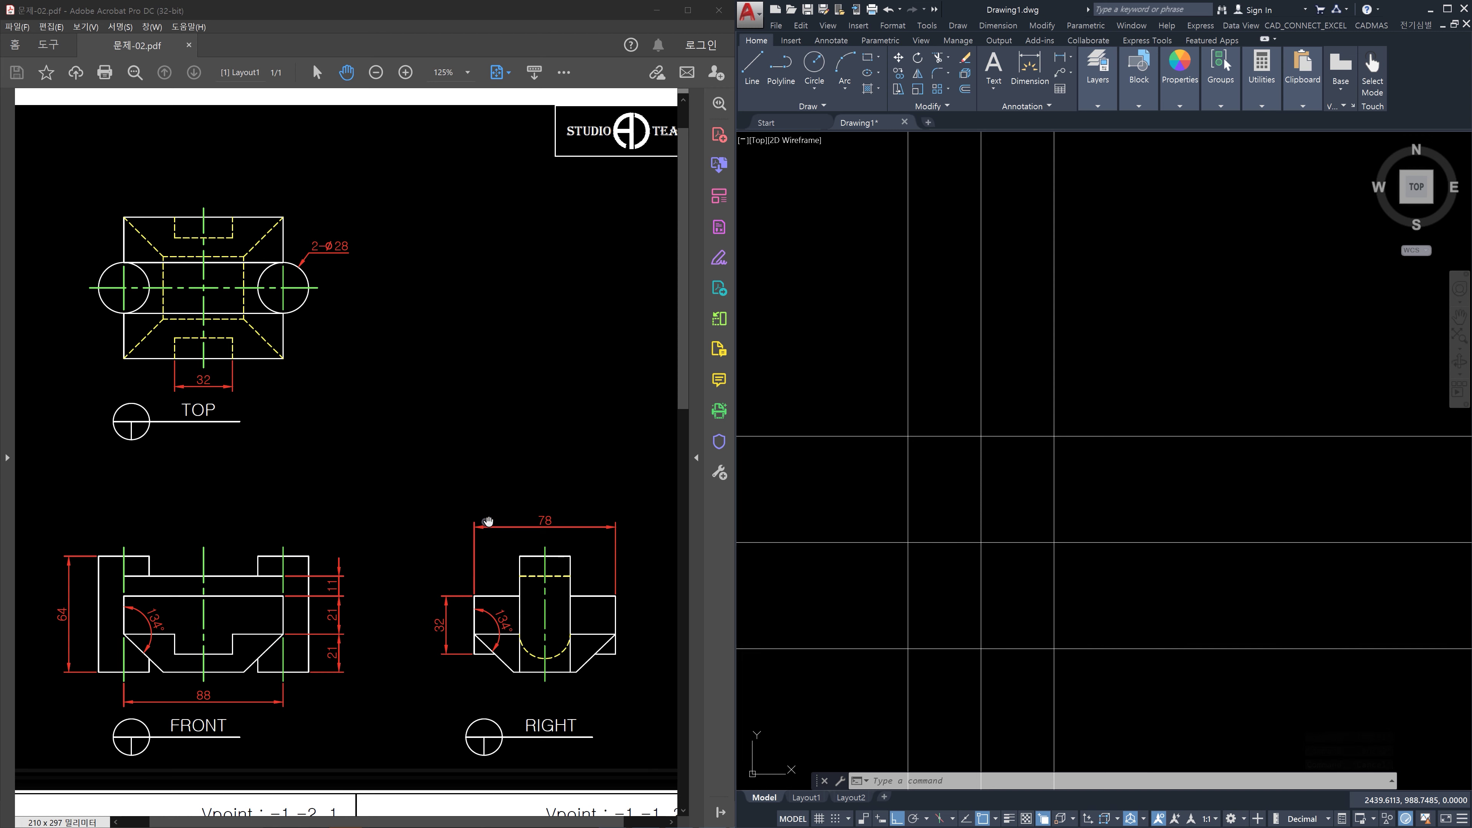
left_click(1137, 318)
left_click(1101, 365)
key("Escape")
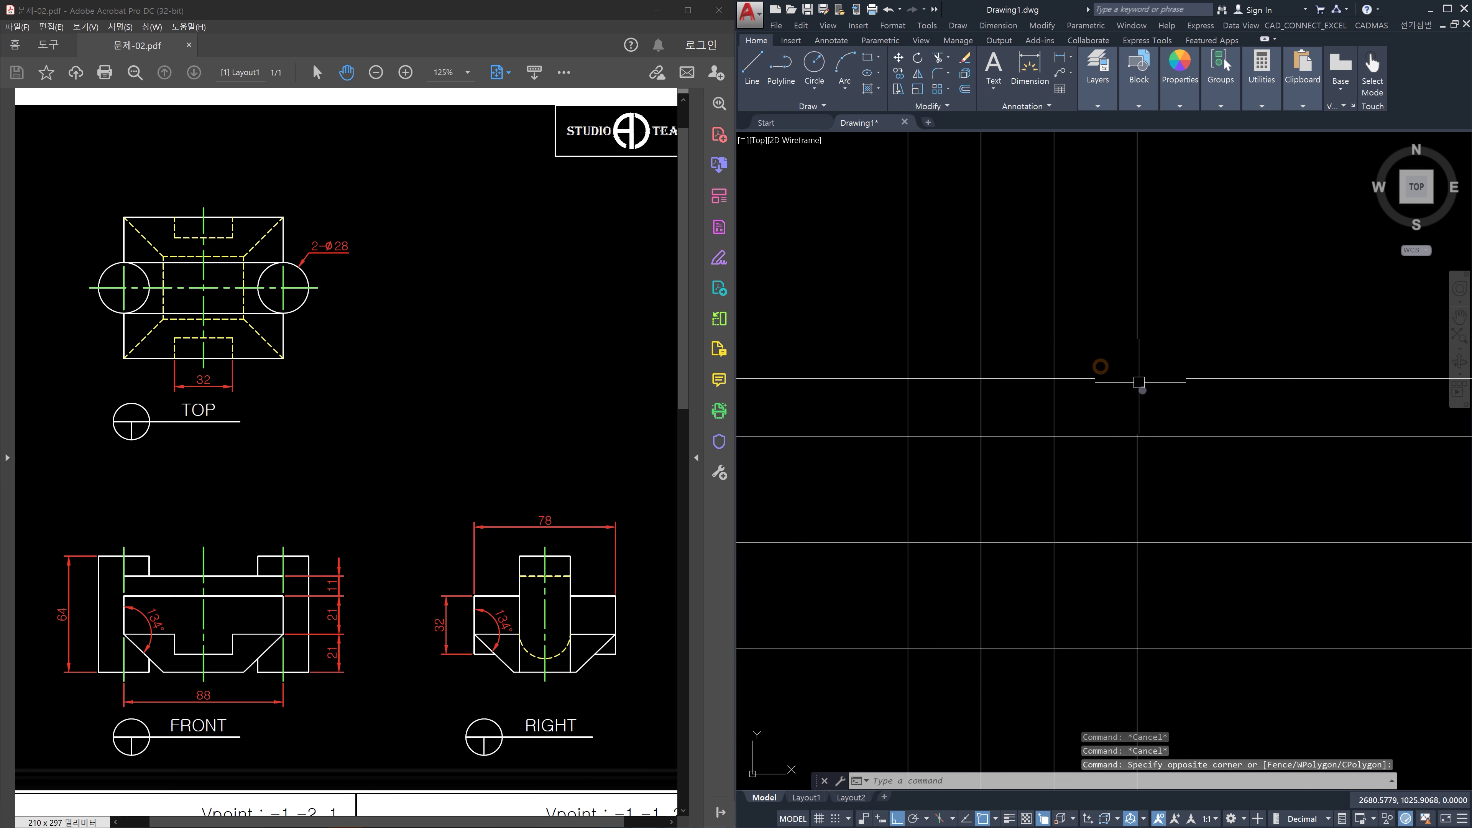
key("Escape")
key("Escape")
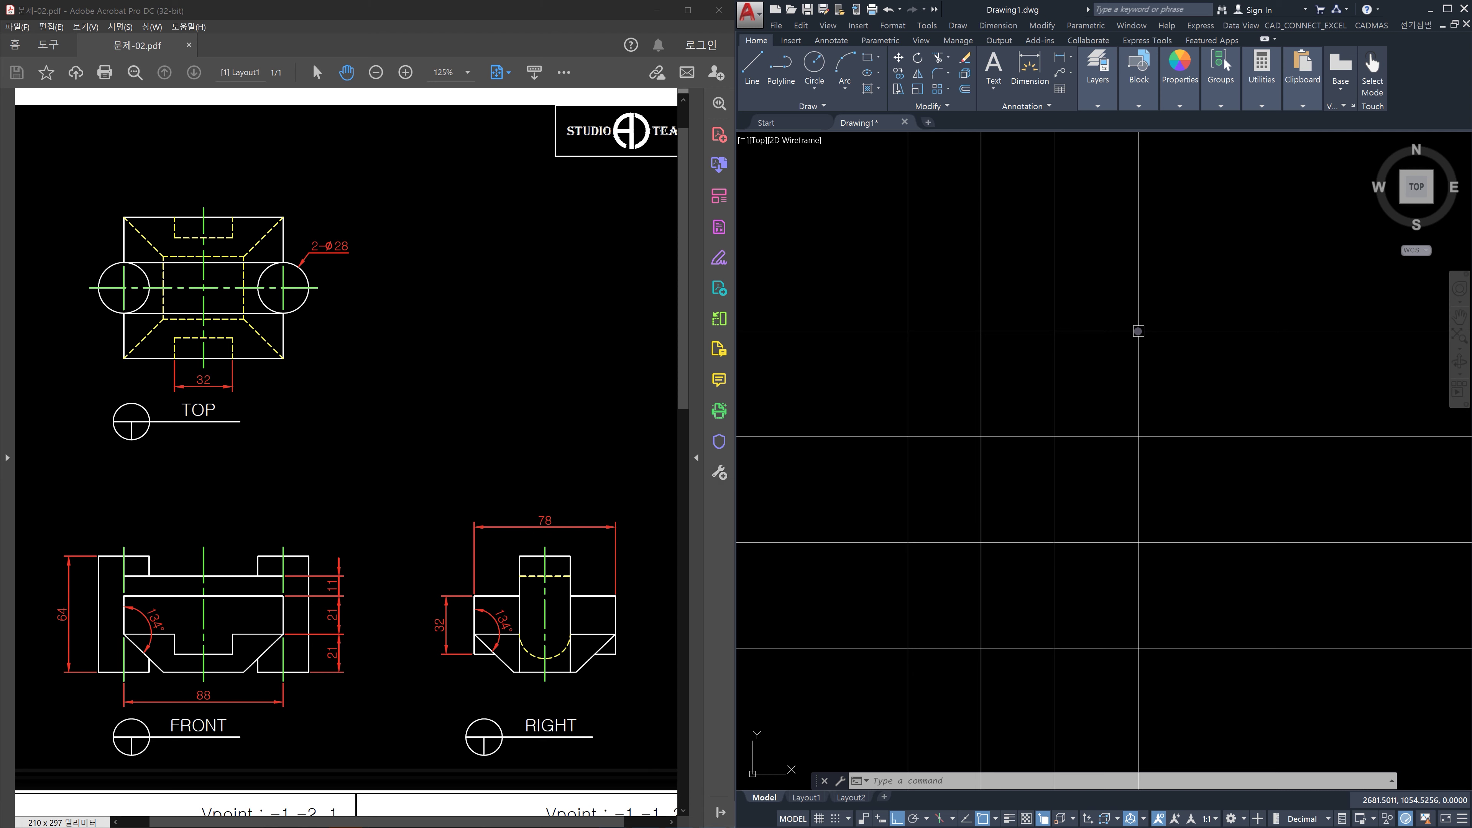
Offset the topmost horizontal line upward by 78 for the depth of the top view
type("o")
key("Return")
type("78")
key("Return")
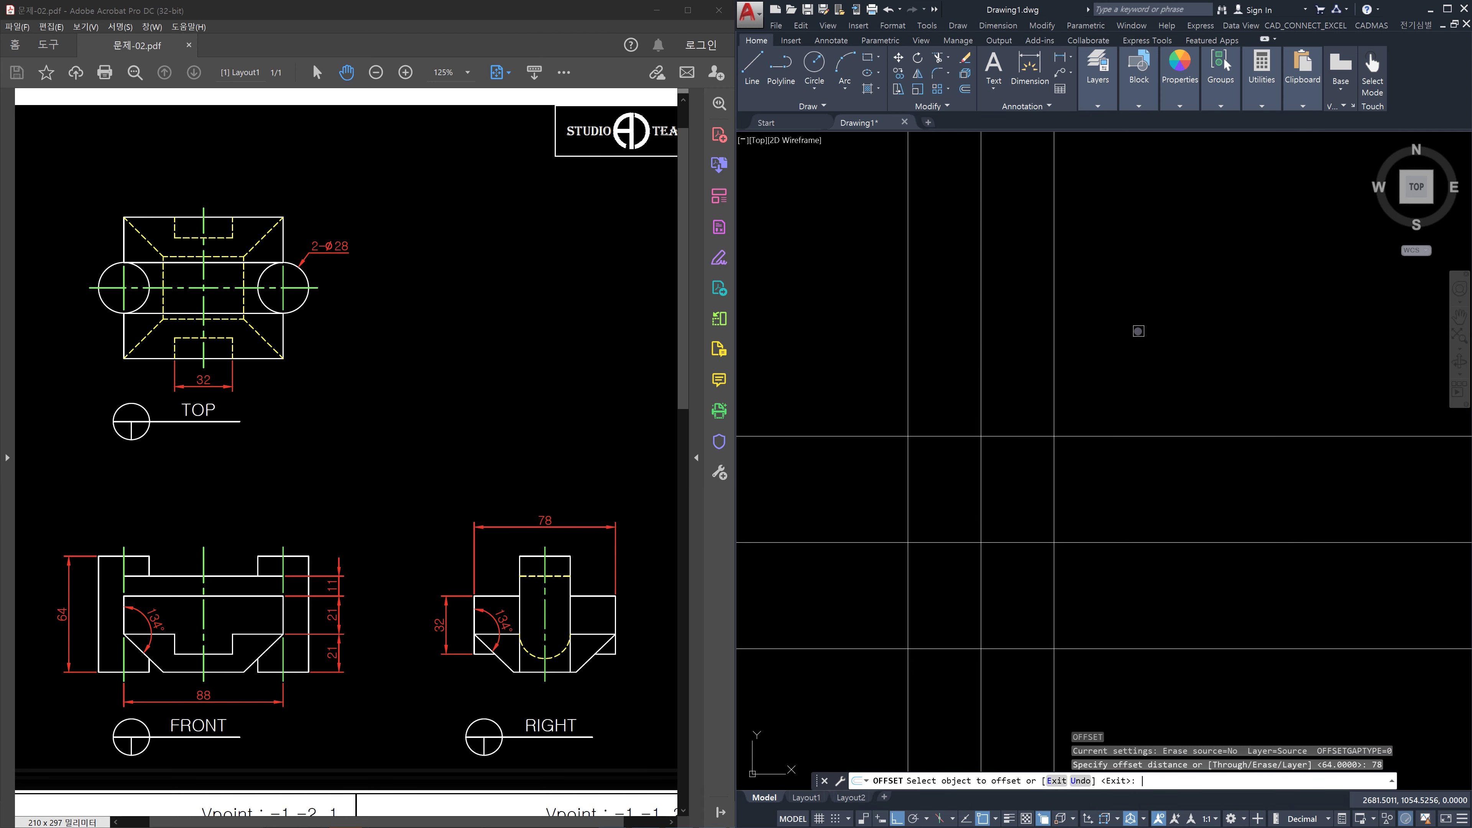
left_click(1124, 436)
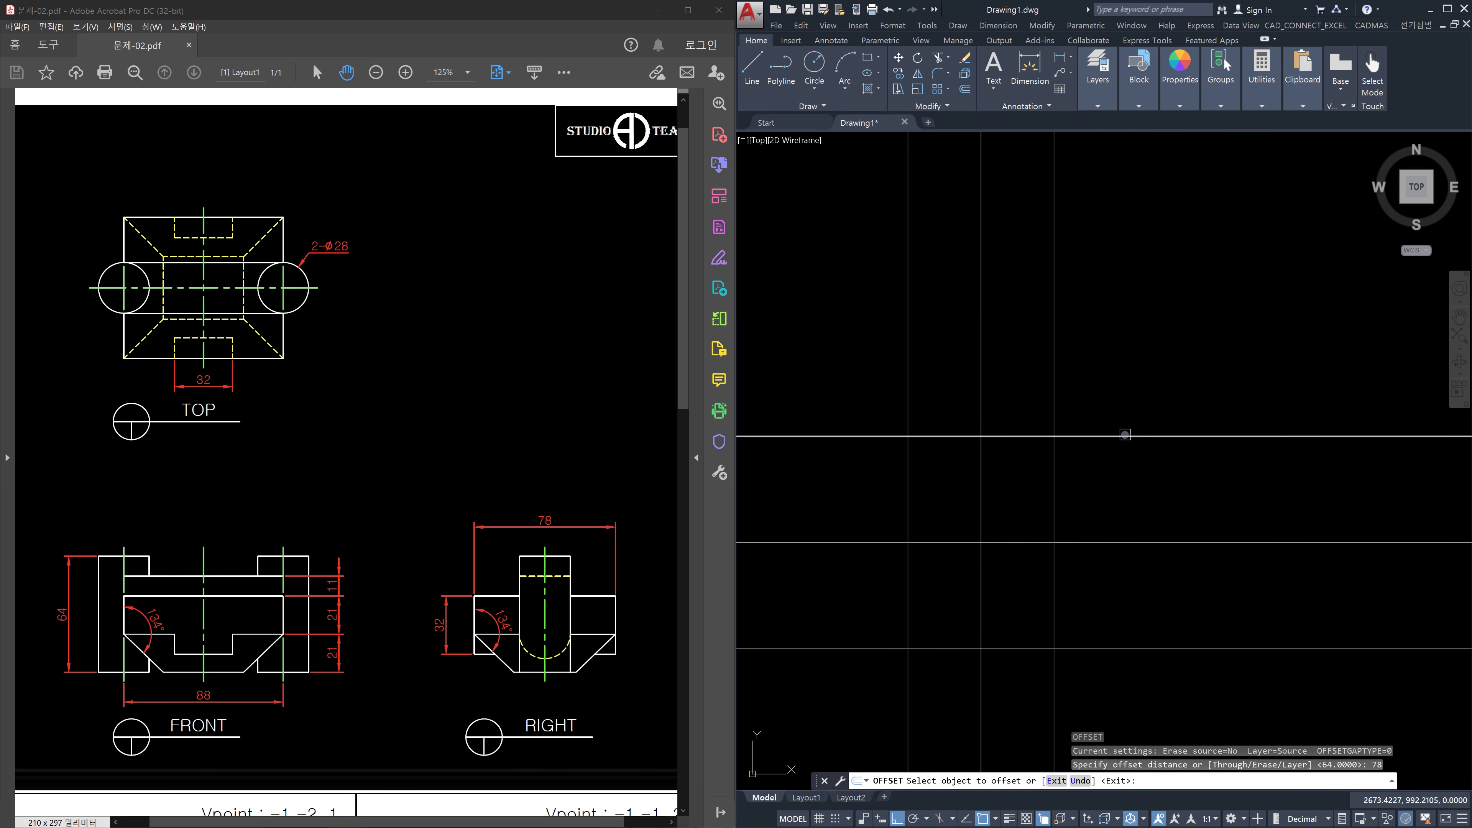
left_click(1126, 358)
key("Escape")
key("Escape")
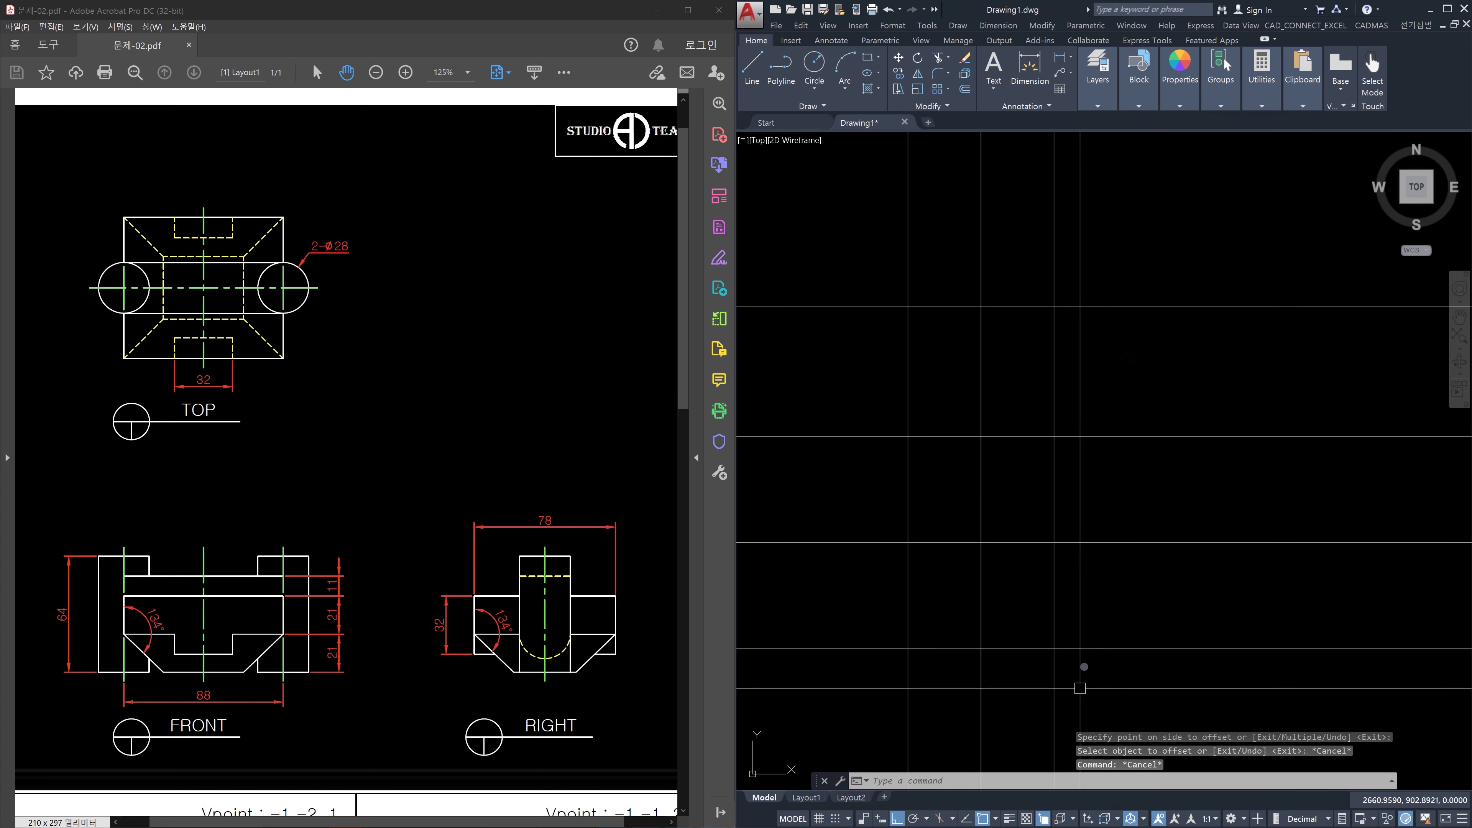
Trim the three vertical lines against the four horizontal lines, removing the parts above, below and between the top and front views
middle_click_drag(1136, 637, 1133, 597)
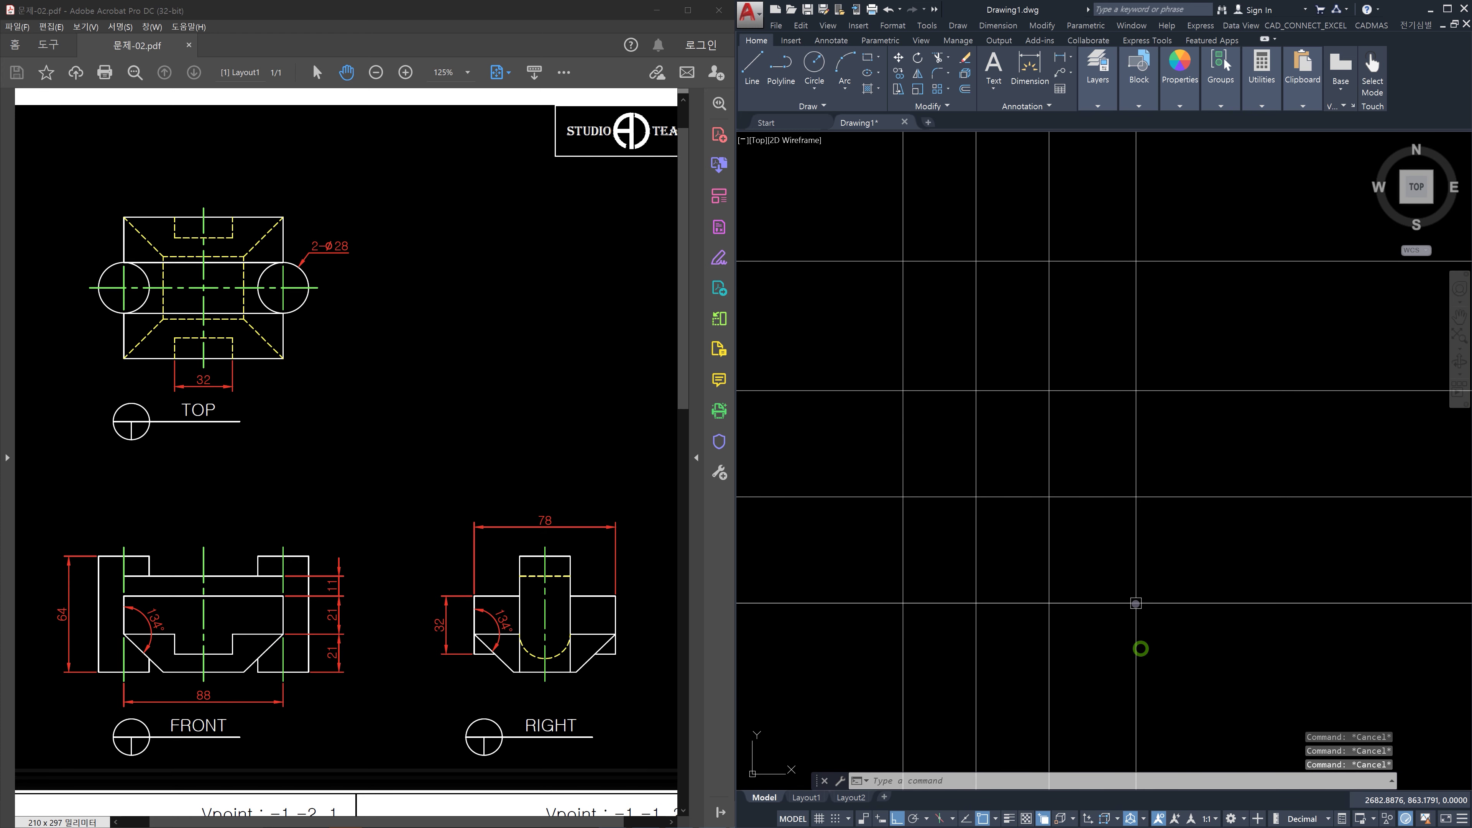
type("tr")
key("Return")
left_click(1178, 614)
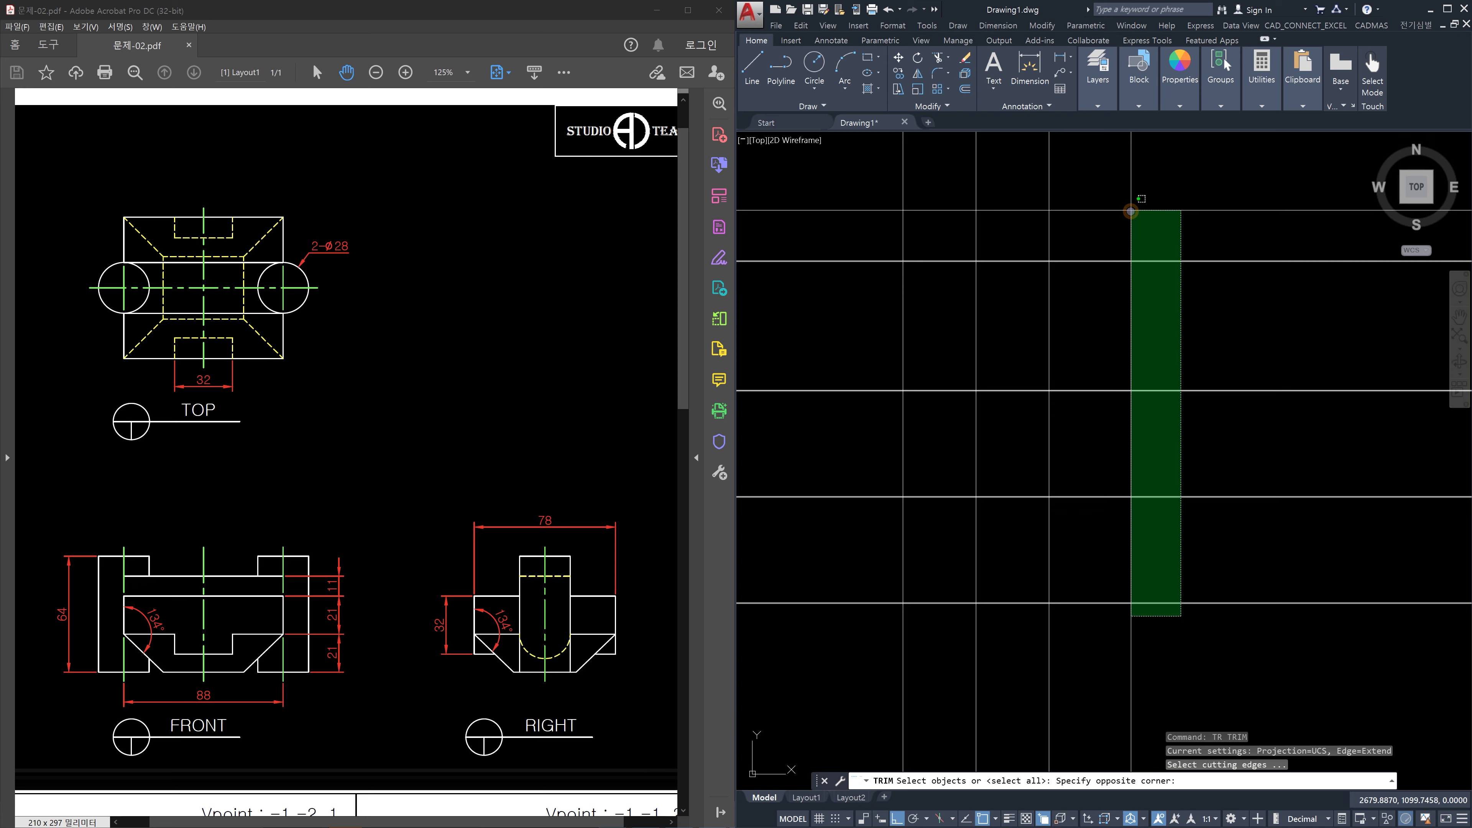
left_click(1127, 206)
key("Return")
left_click(1124, 217)
left_click(814, 201)
left_click(1126, 448)
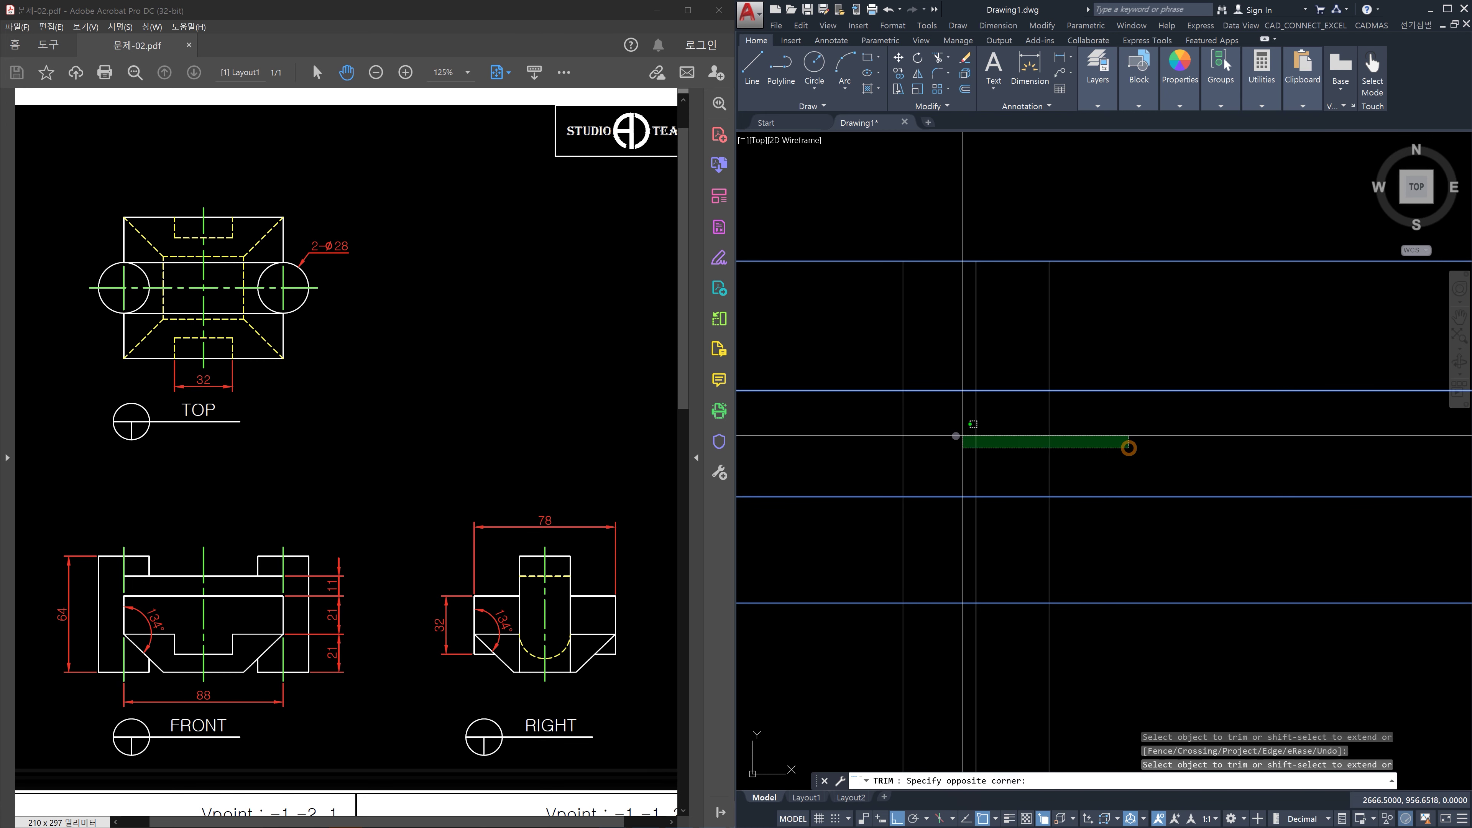
left_click(842, 426)
left_click(1109, 637)
left_click(845, 643)
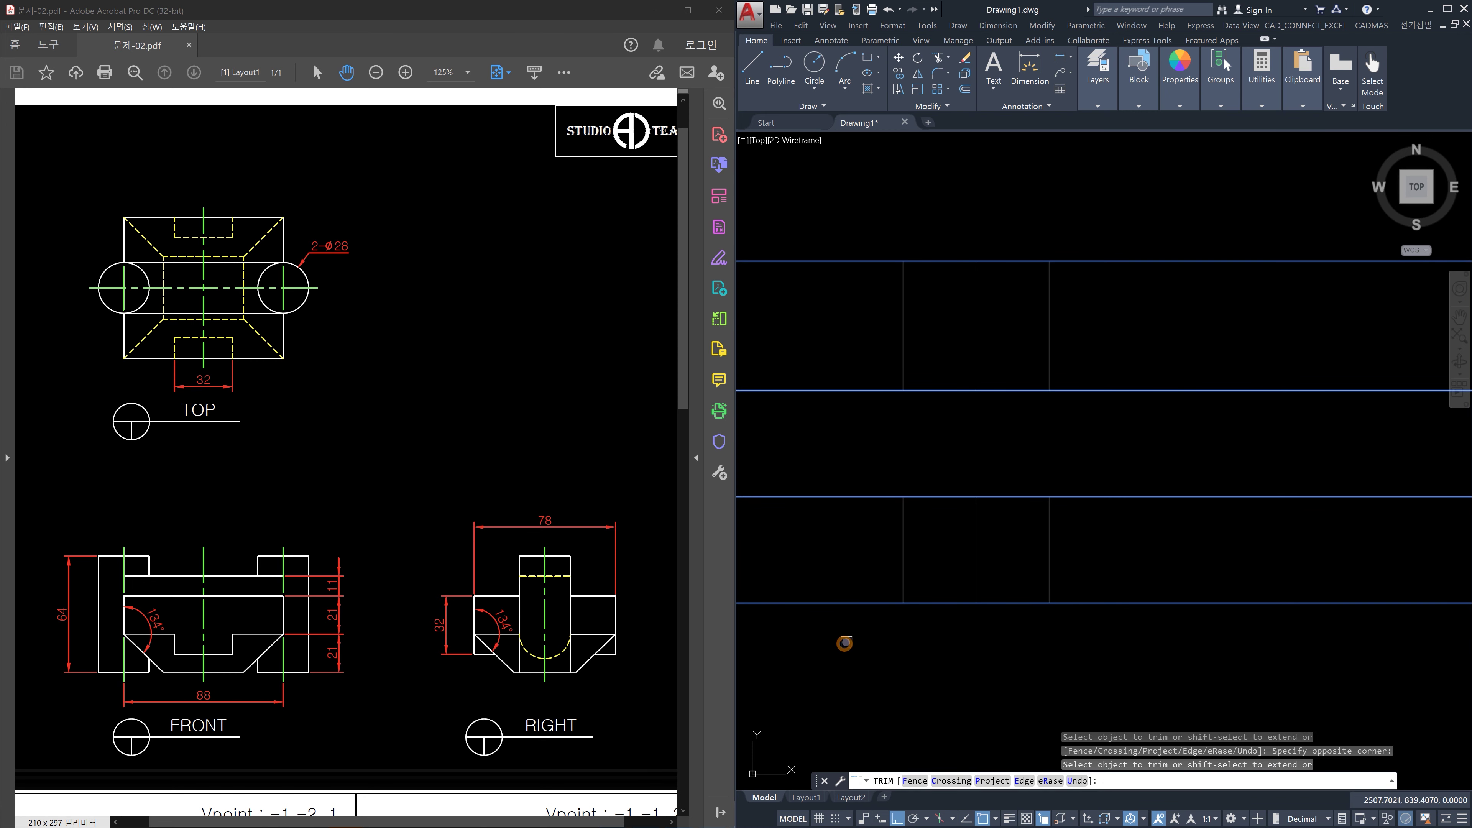
key("Escape")
Trim the top view's two horizontal lines against its outer vertical lines, removing the parts extending past the left edge
mouse_move(1075, 304)
middle_mouse_down()
mouse_move(1060, 545)
mouse_move(1142, 437)
middle_mouse_up()
key("Escape")
key("Escape")
key("Escape")
type("tr")
key("Return")
left_click(1124, 425)
left_click(1080, 397)
left_click(1014, 430)
left_click(901, 406)
key("Return")
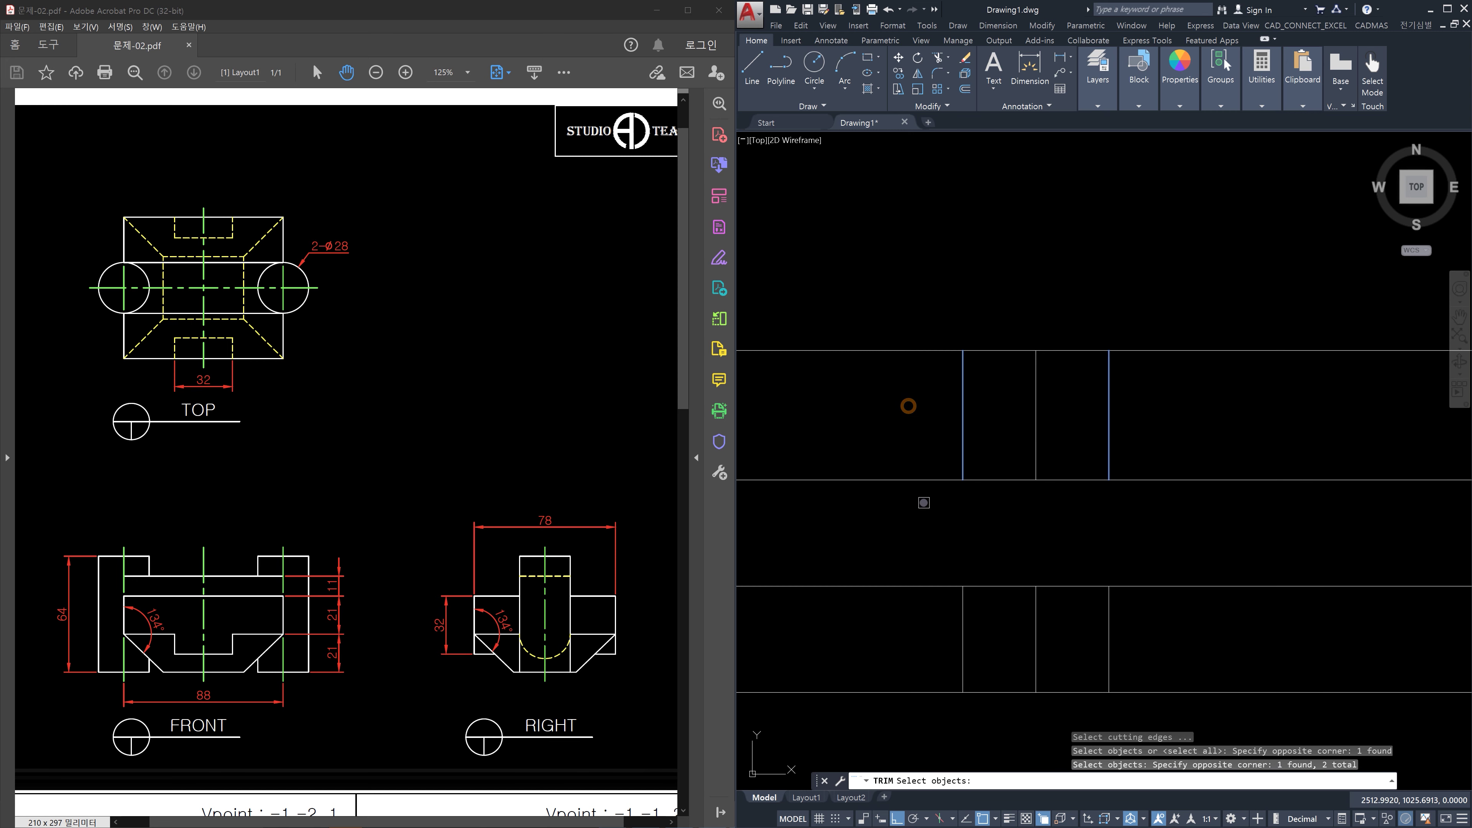
left_click(923, 500)
left_click(894, 303)
key("Escape")
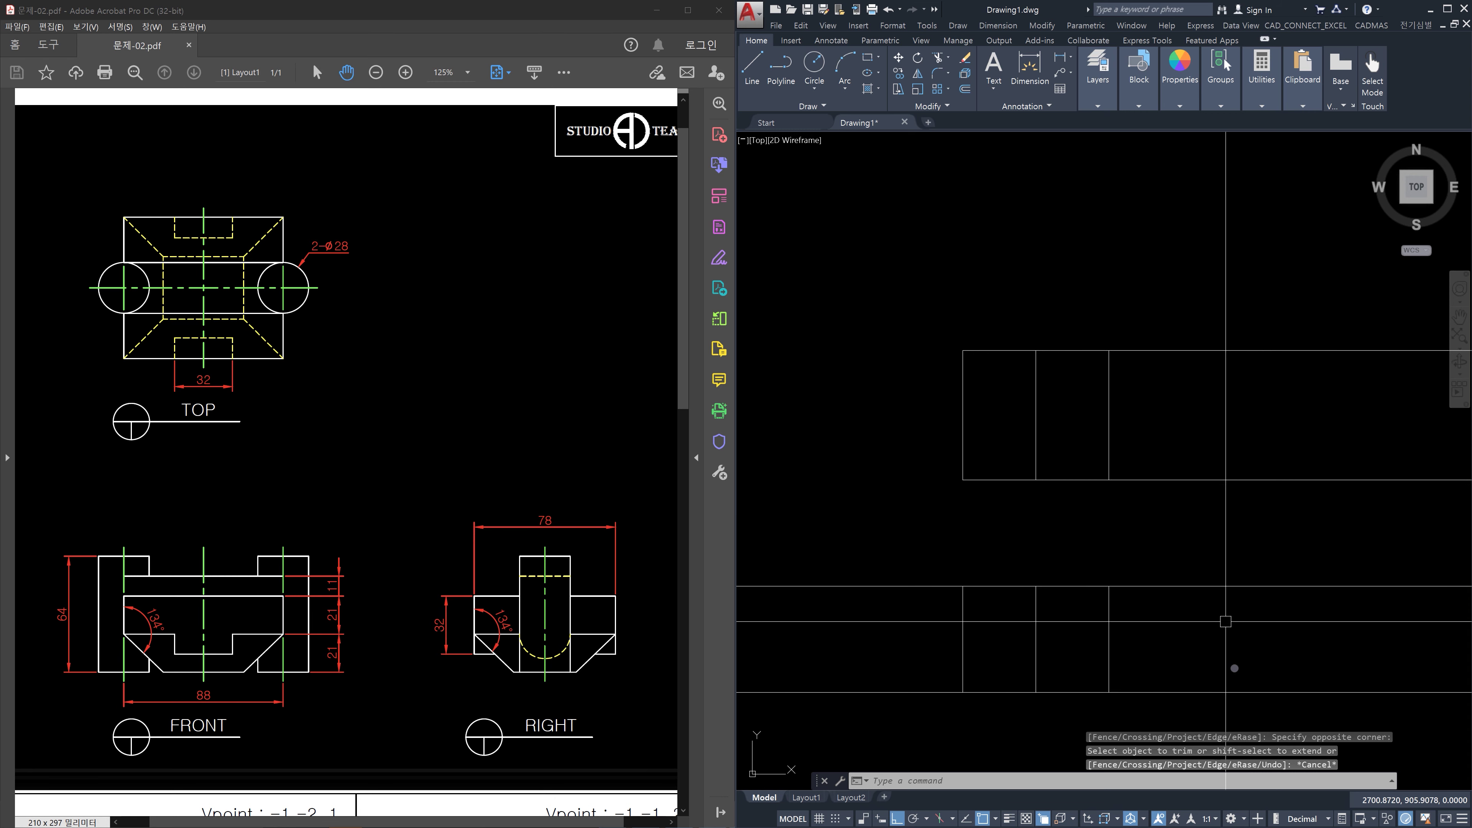
key("Escape")
key("Escape")
key("Escape")
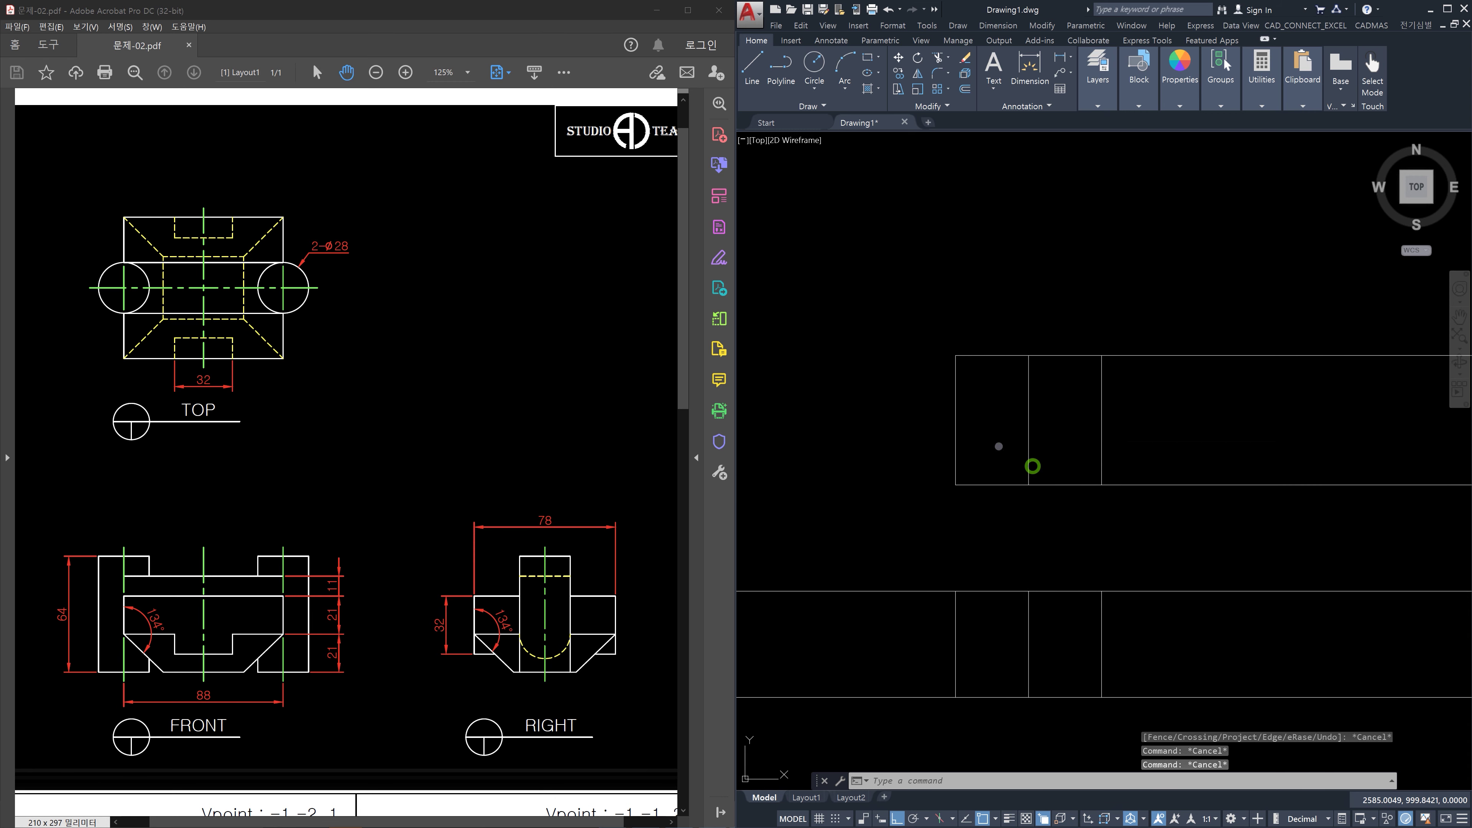
scroll(998, 423, "up", 2)
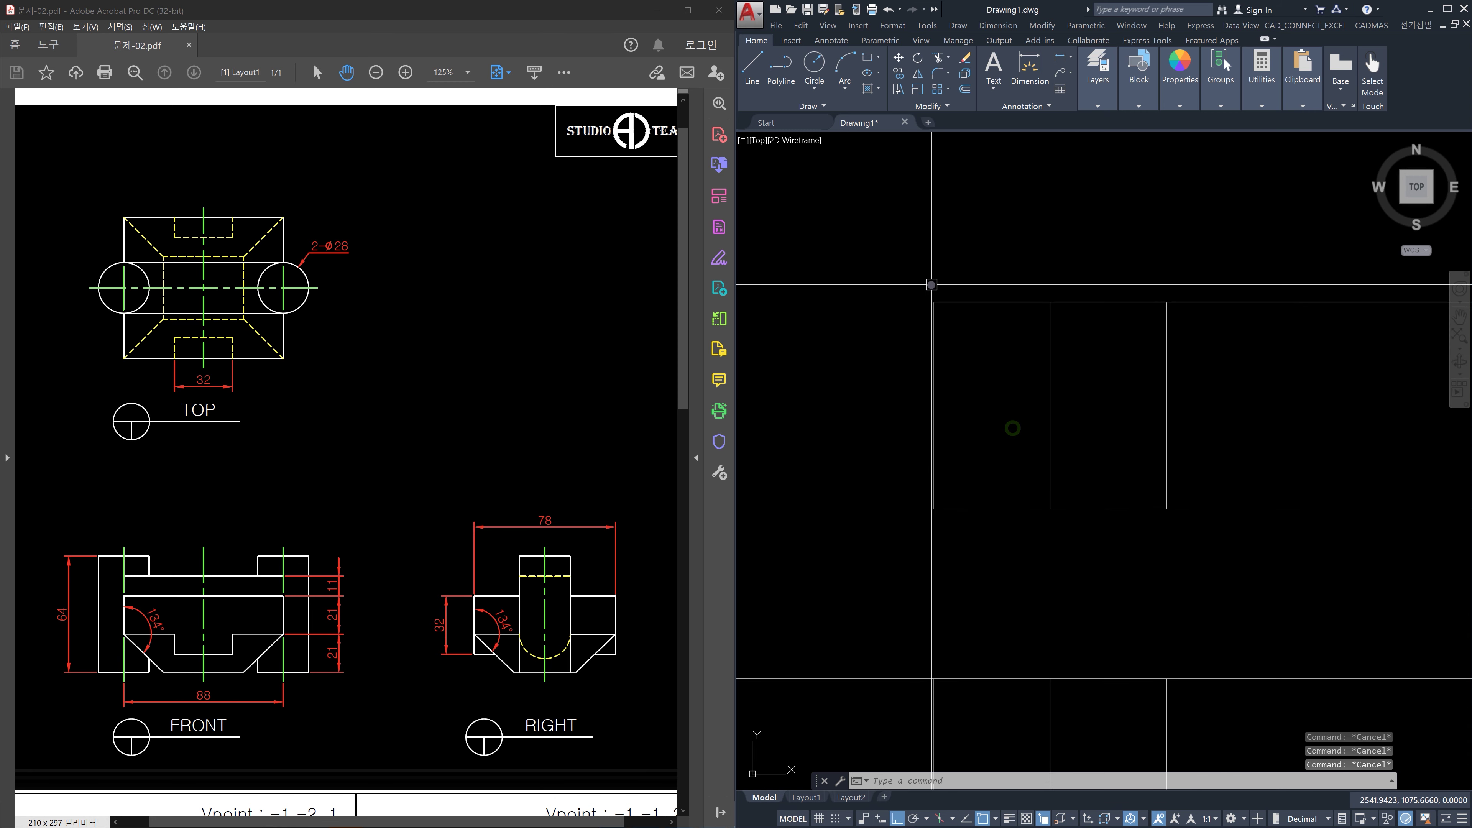
left_click(950, 336)
left_click(923, 291)
left_click(969, 559)
left_click(904, 467)
left_click(1211, 465)
left_click(1147, 435)
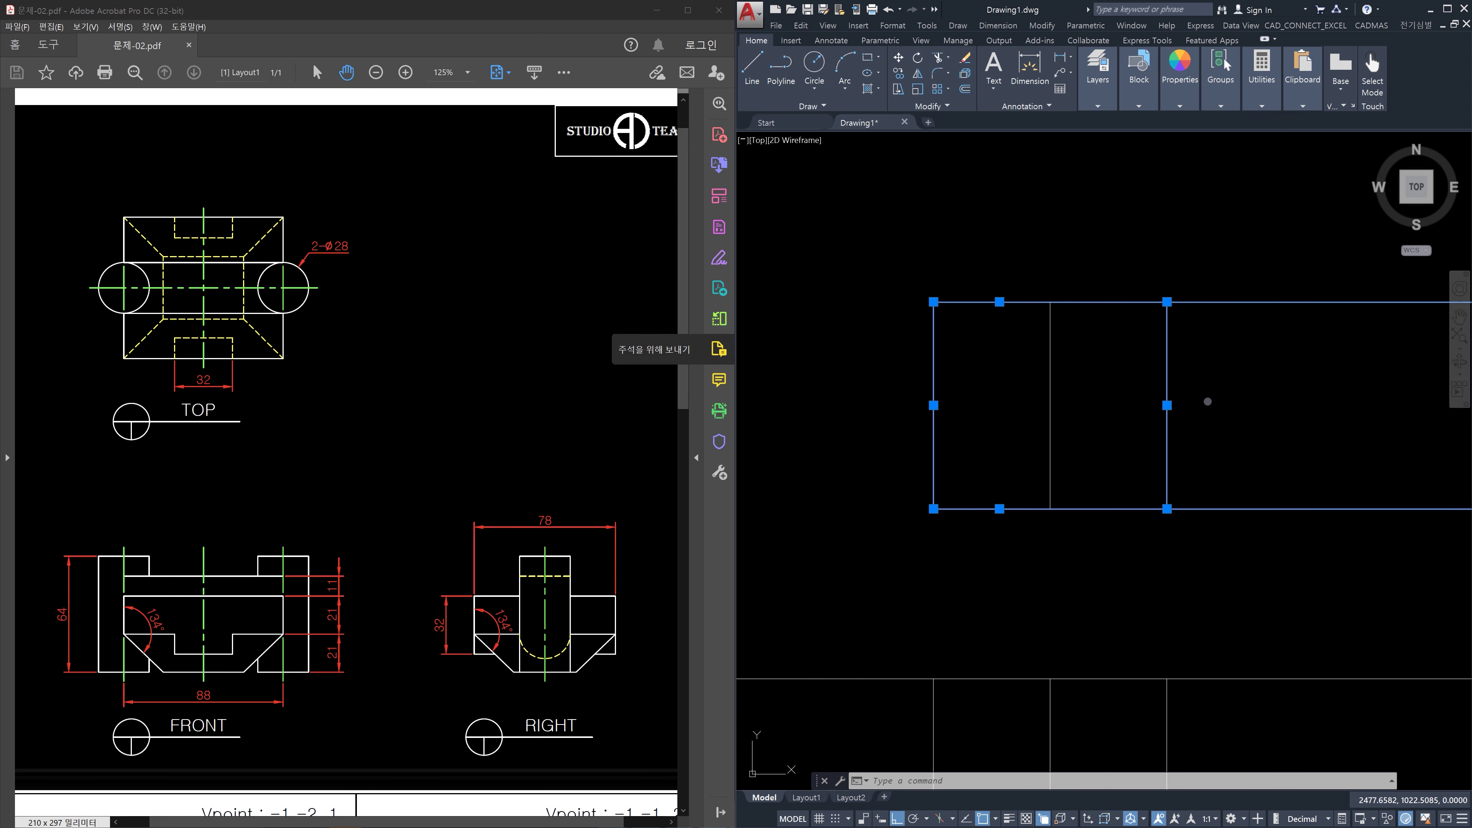
key("Escape")
key("Escape")
key("Escape")
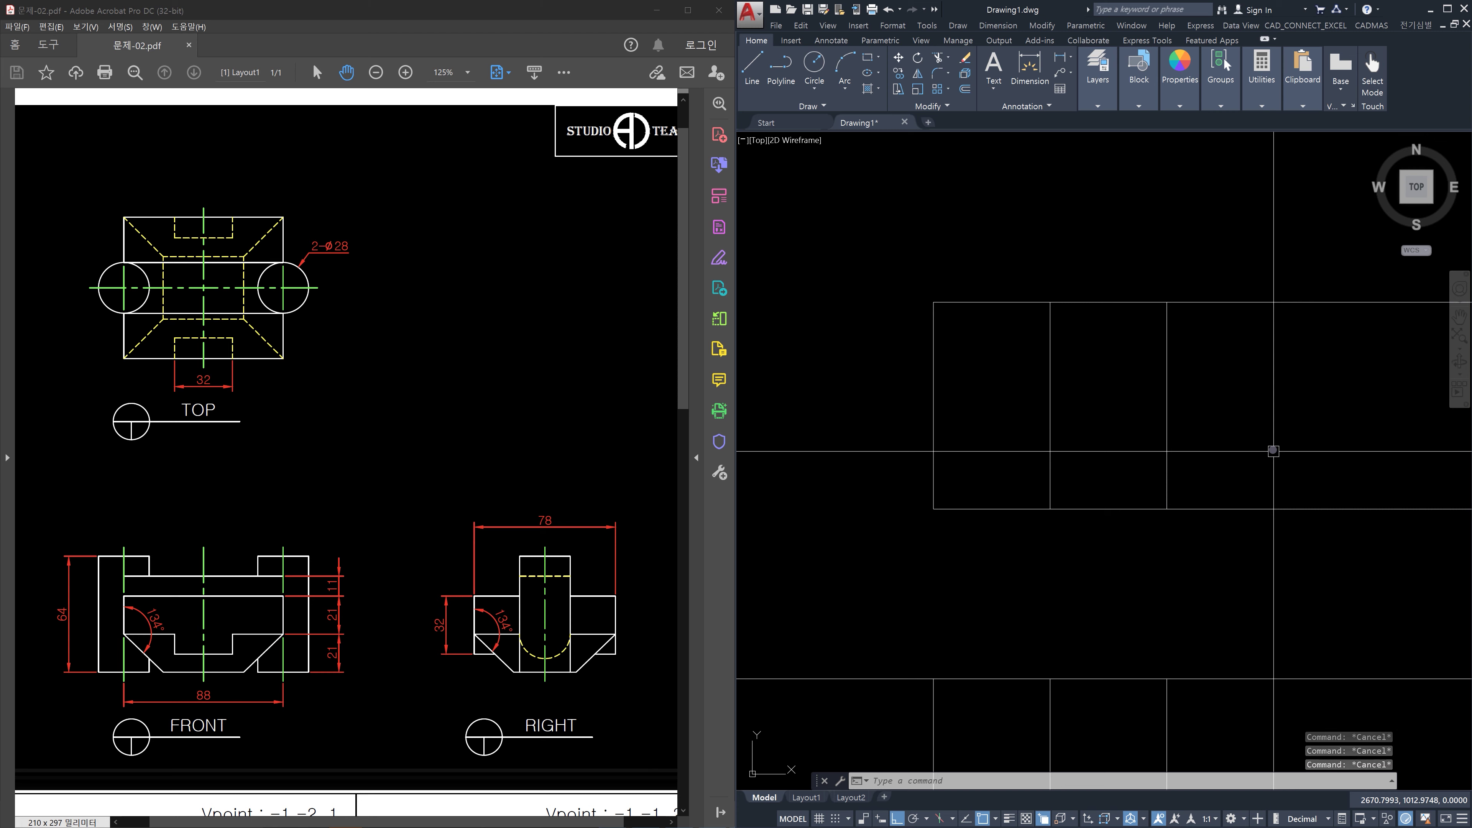
Draw a circle of radius 14 centred on the midpoint of the top view's right edge
type("c")
key("Return")
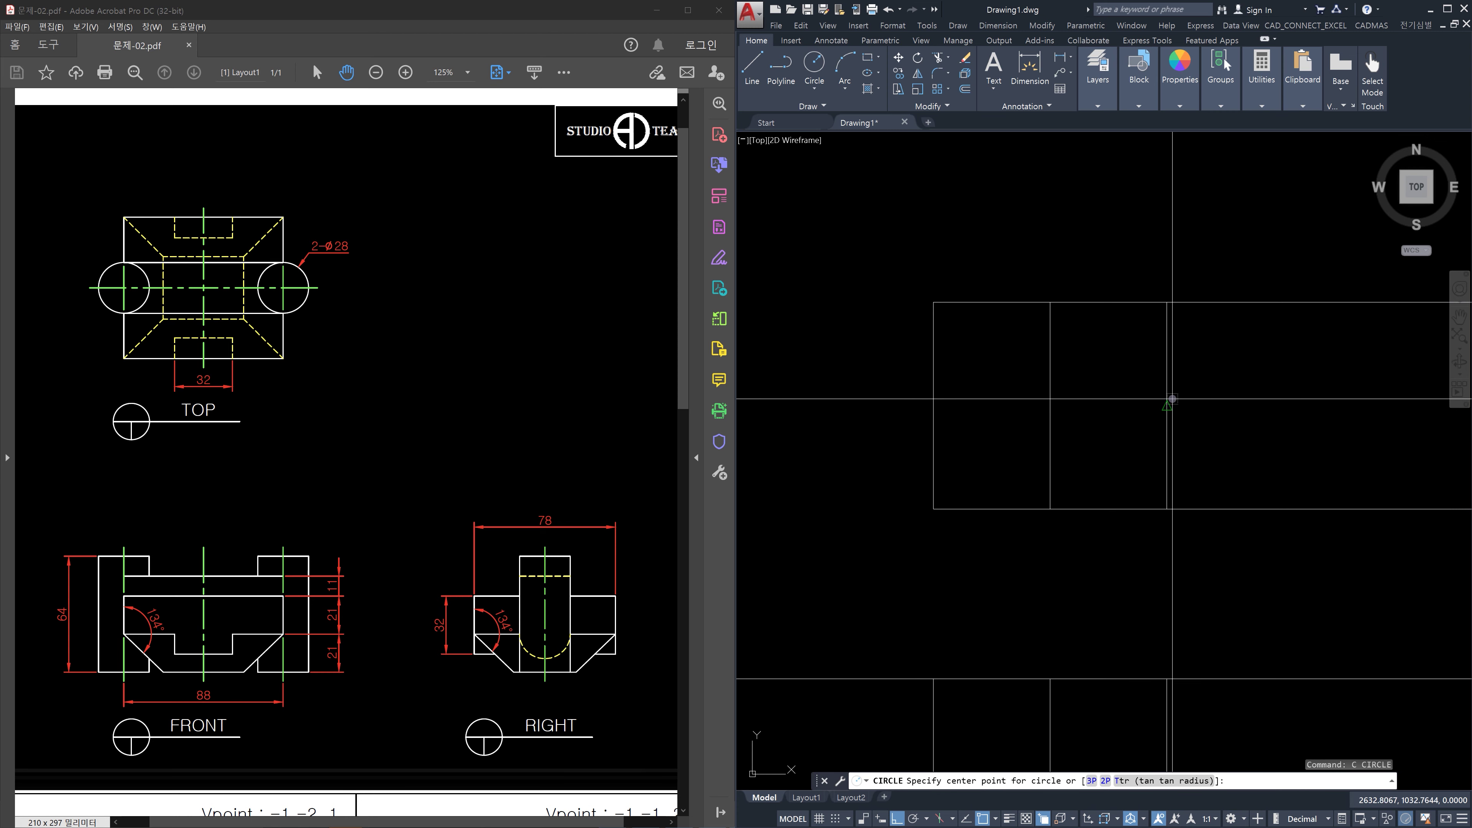
left_click(1172, 398)
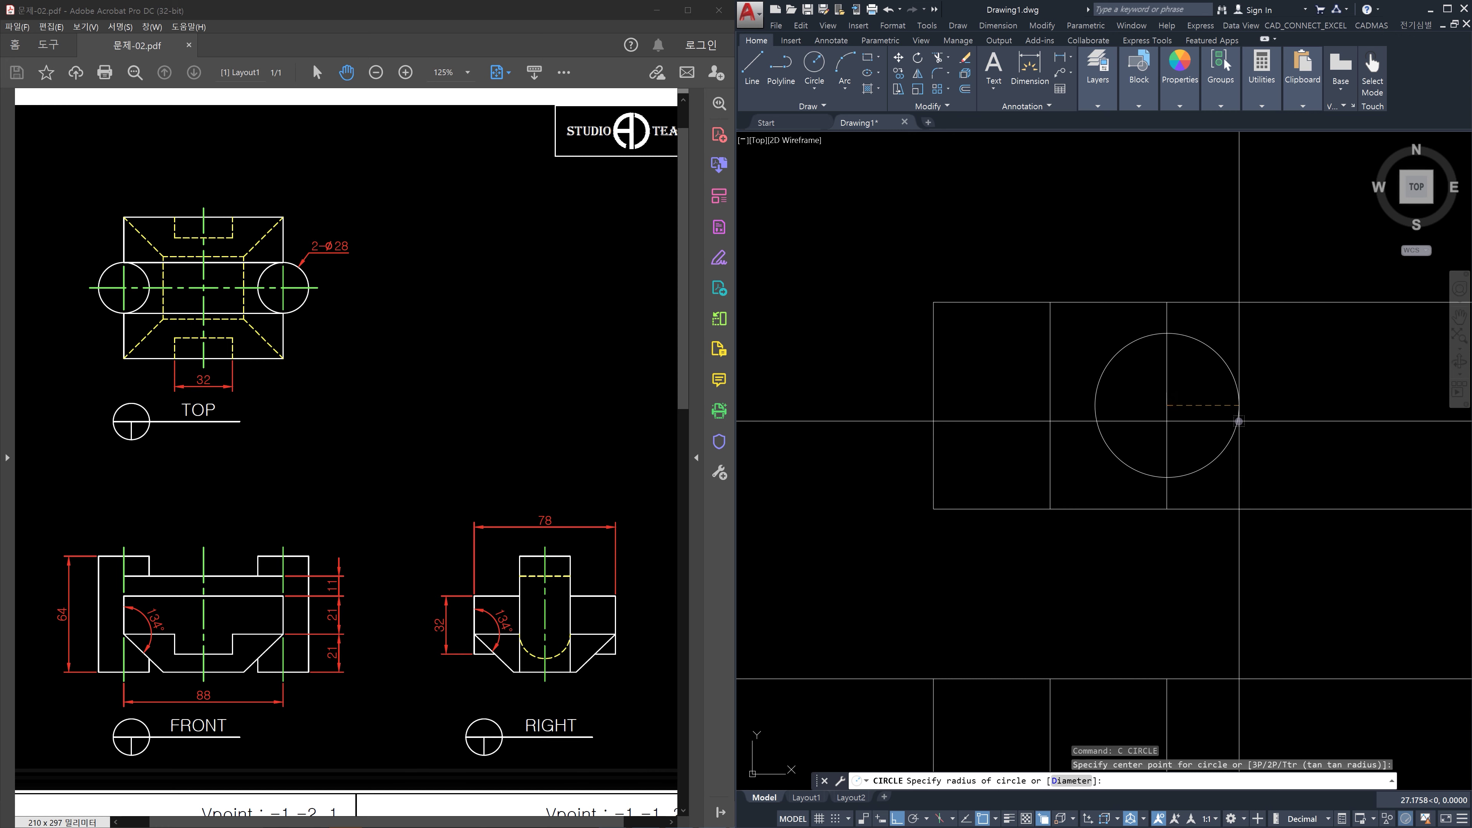
type("14")
key("Return")
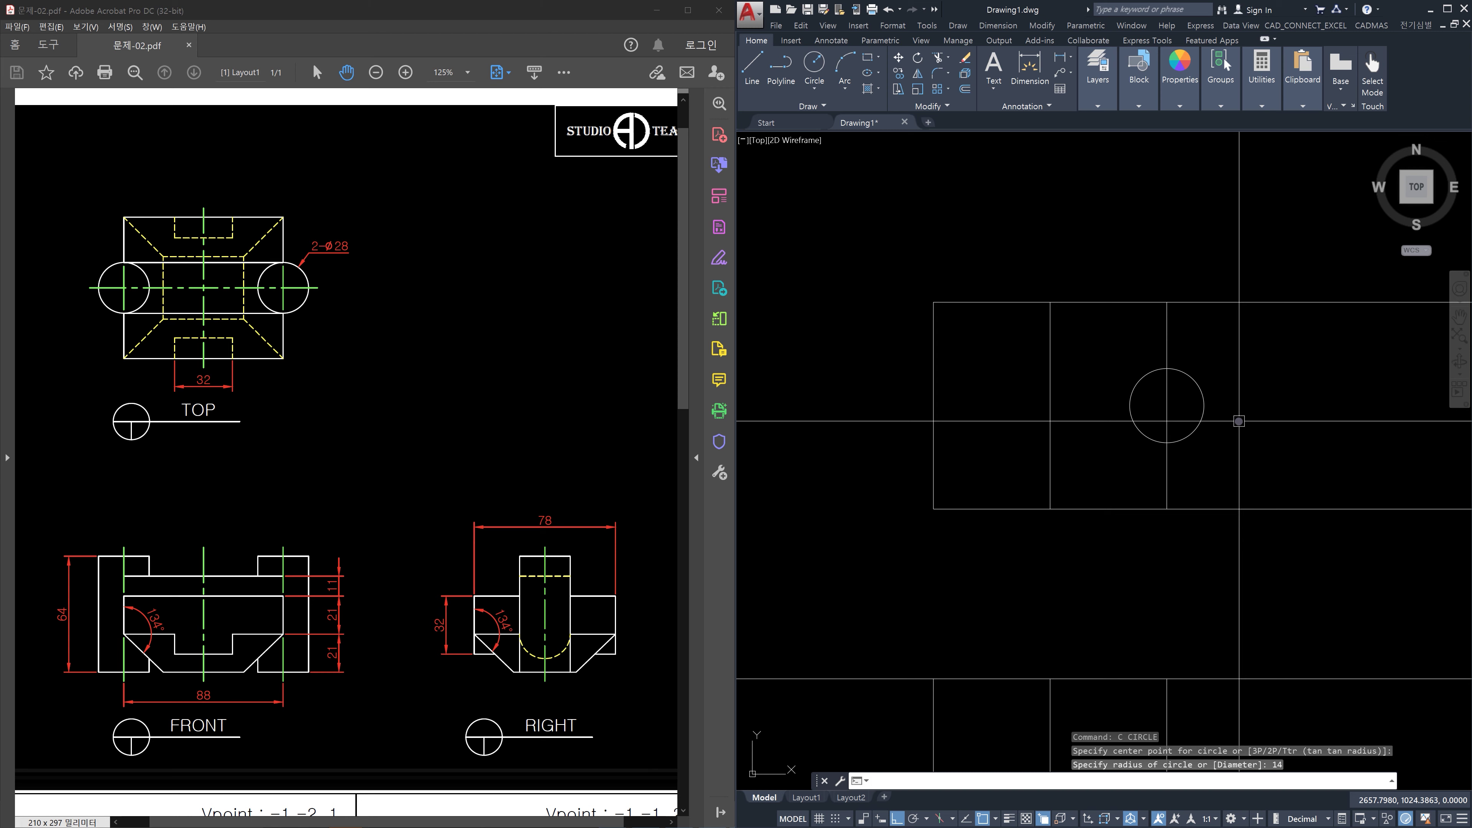
Draw a second circle of radius 14 centred on the midpoint of the top view's left edge
key("Return")
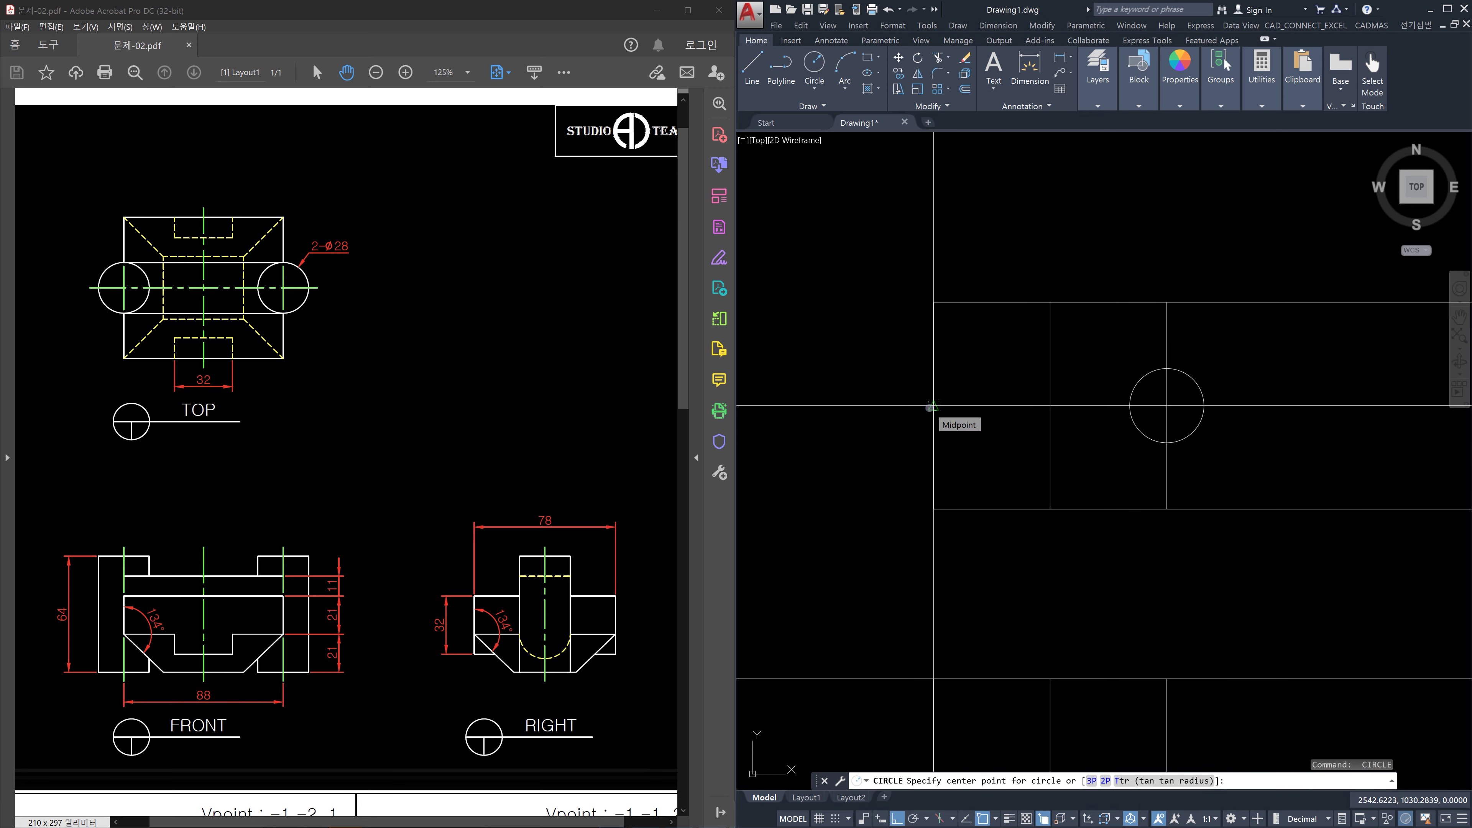
left_click(933, 406)
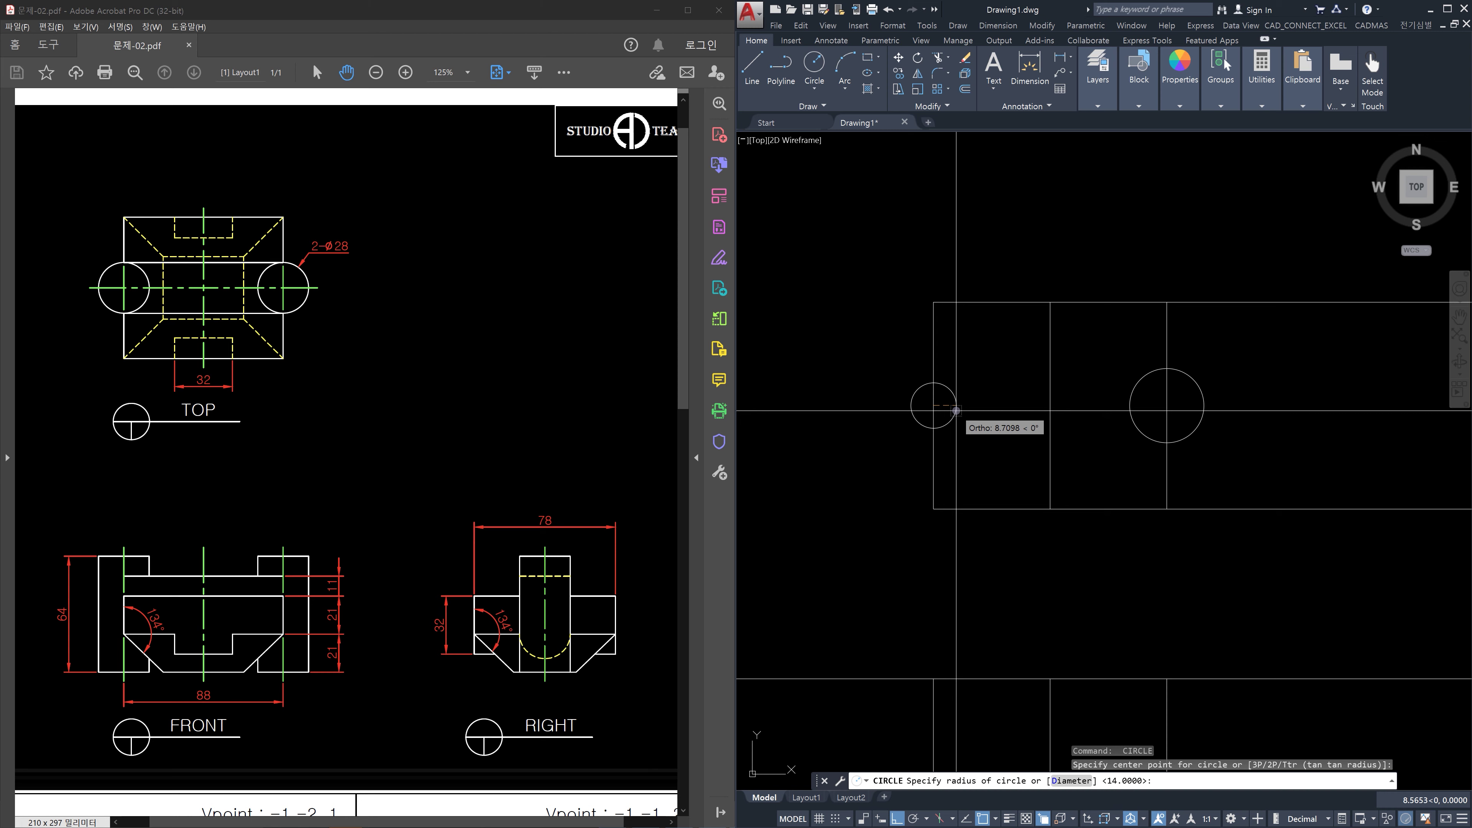
key("Return")
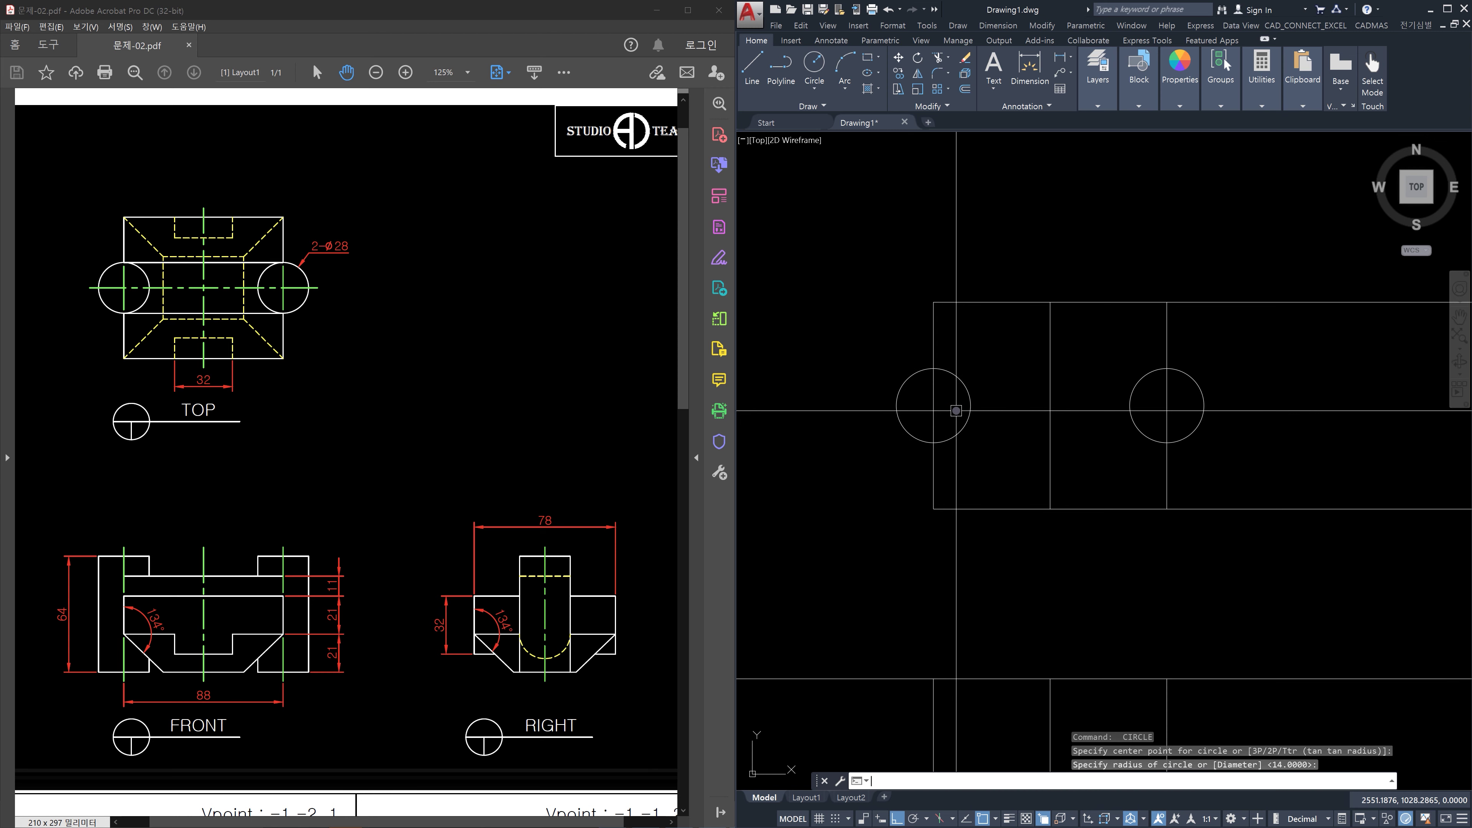
scroll(1019, 428, "down", 2)
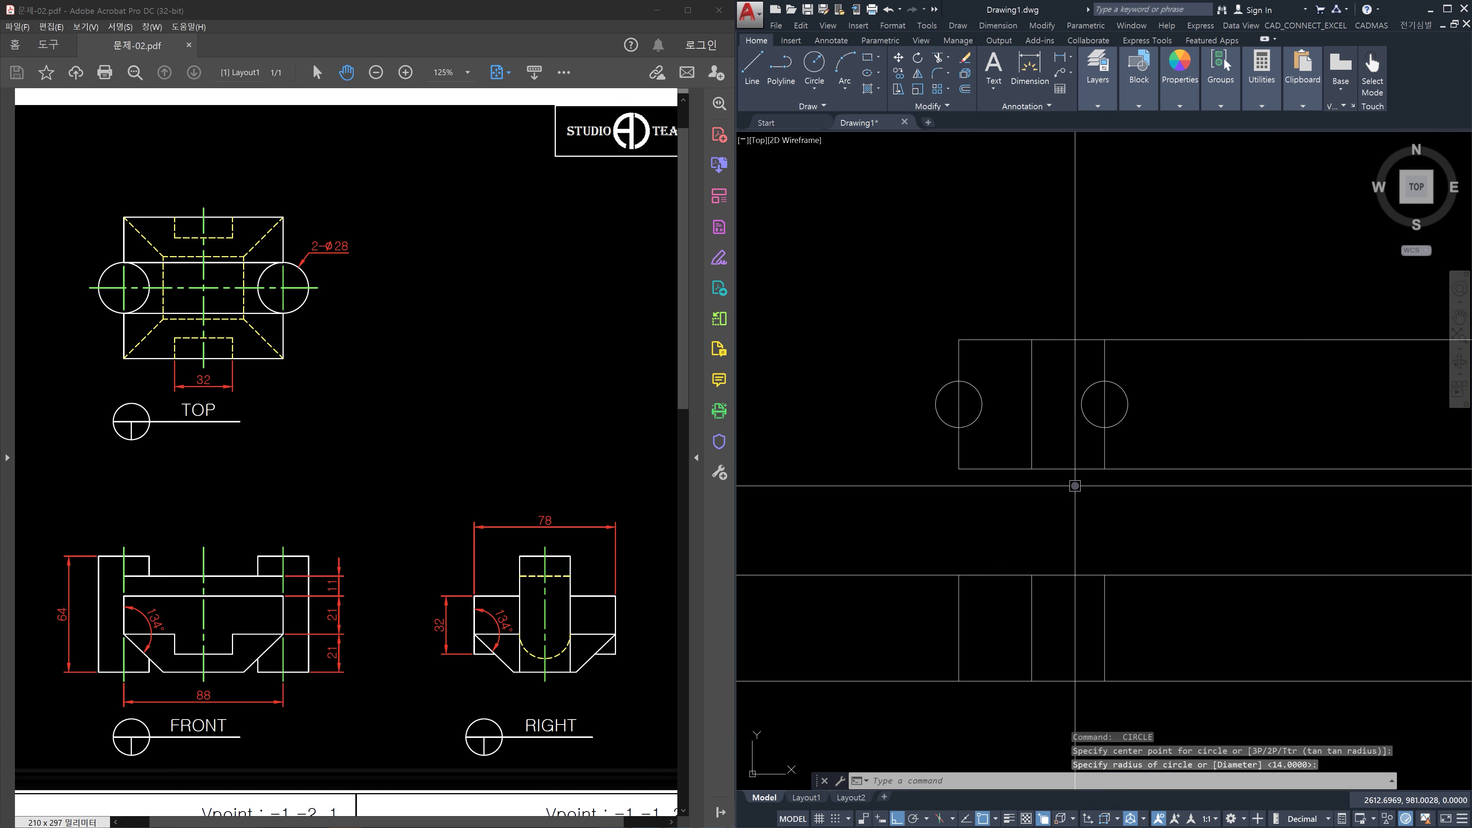
key("Escape")
key("Escape")
key("Escape")
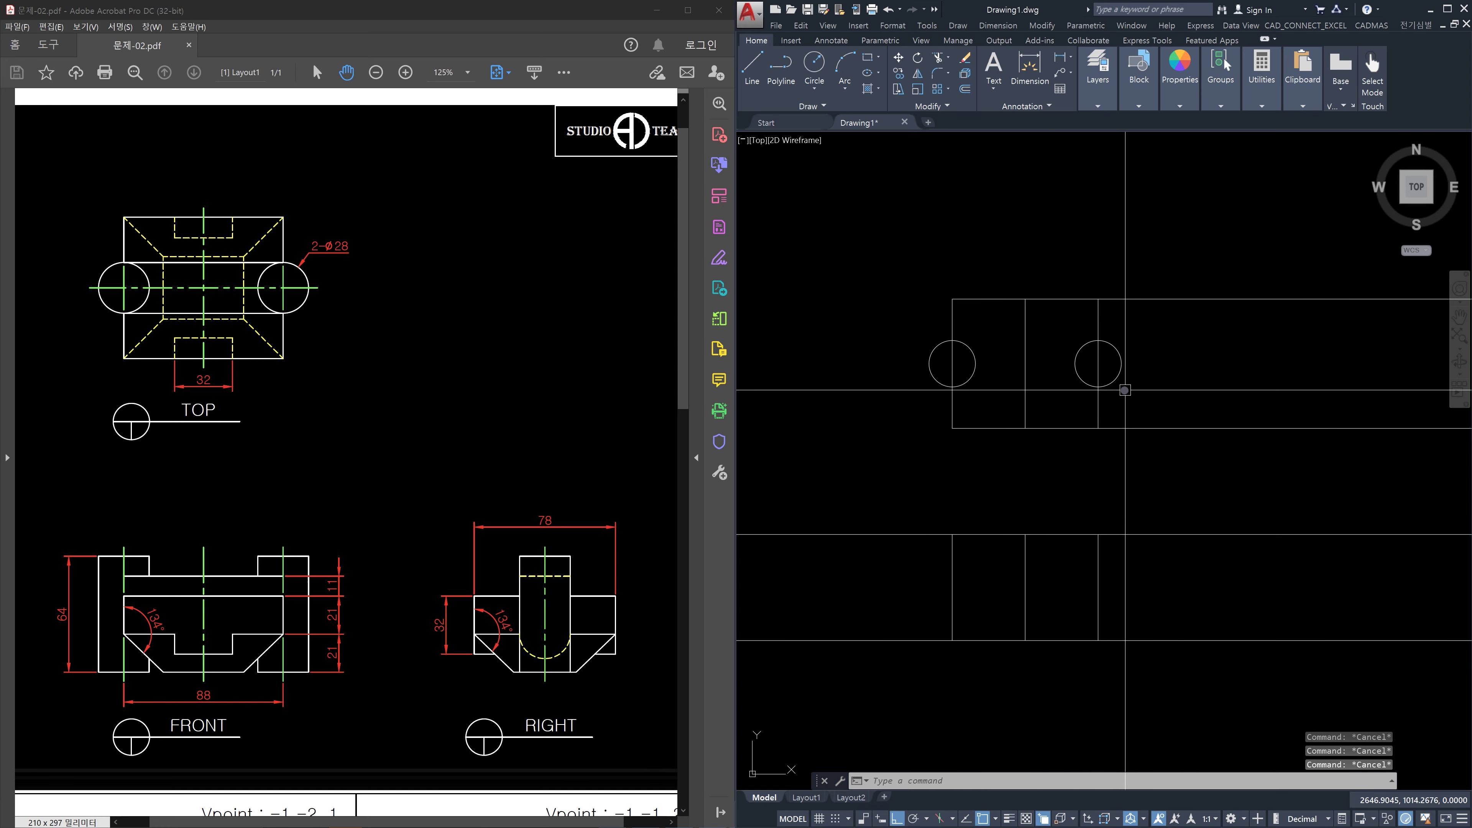
Draw vertical construction lines through the right circle's right quadrant and the left circle's left quadrant
type("xl")
key("Return")
left_click(1120, 361)
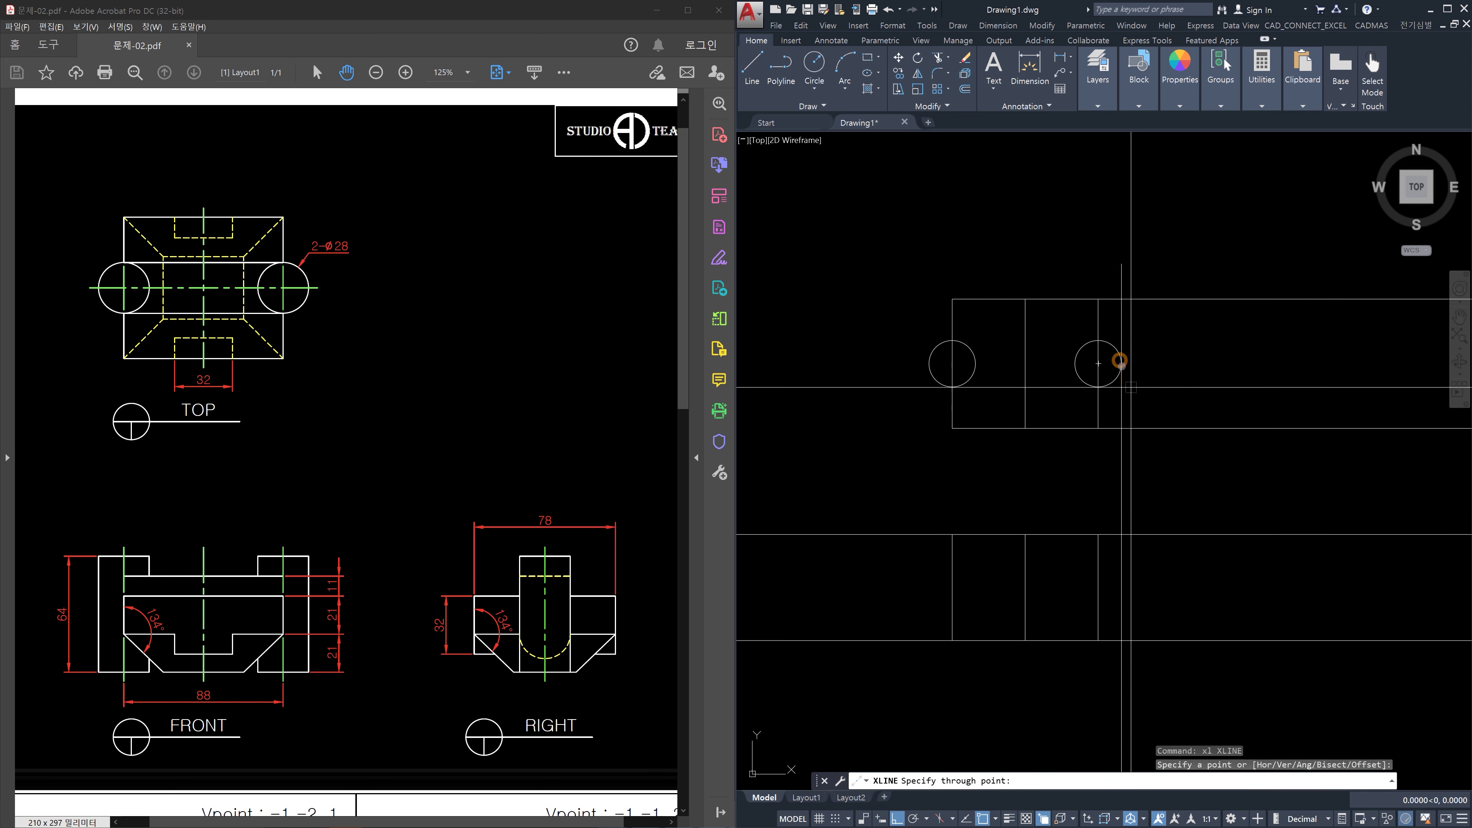
left_click(1150, 455)
key("Escape")
key("Return")
left_click(929, 364)
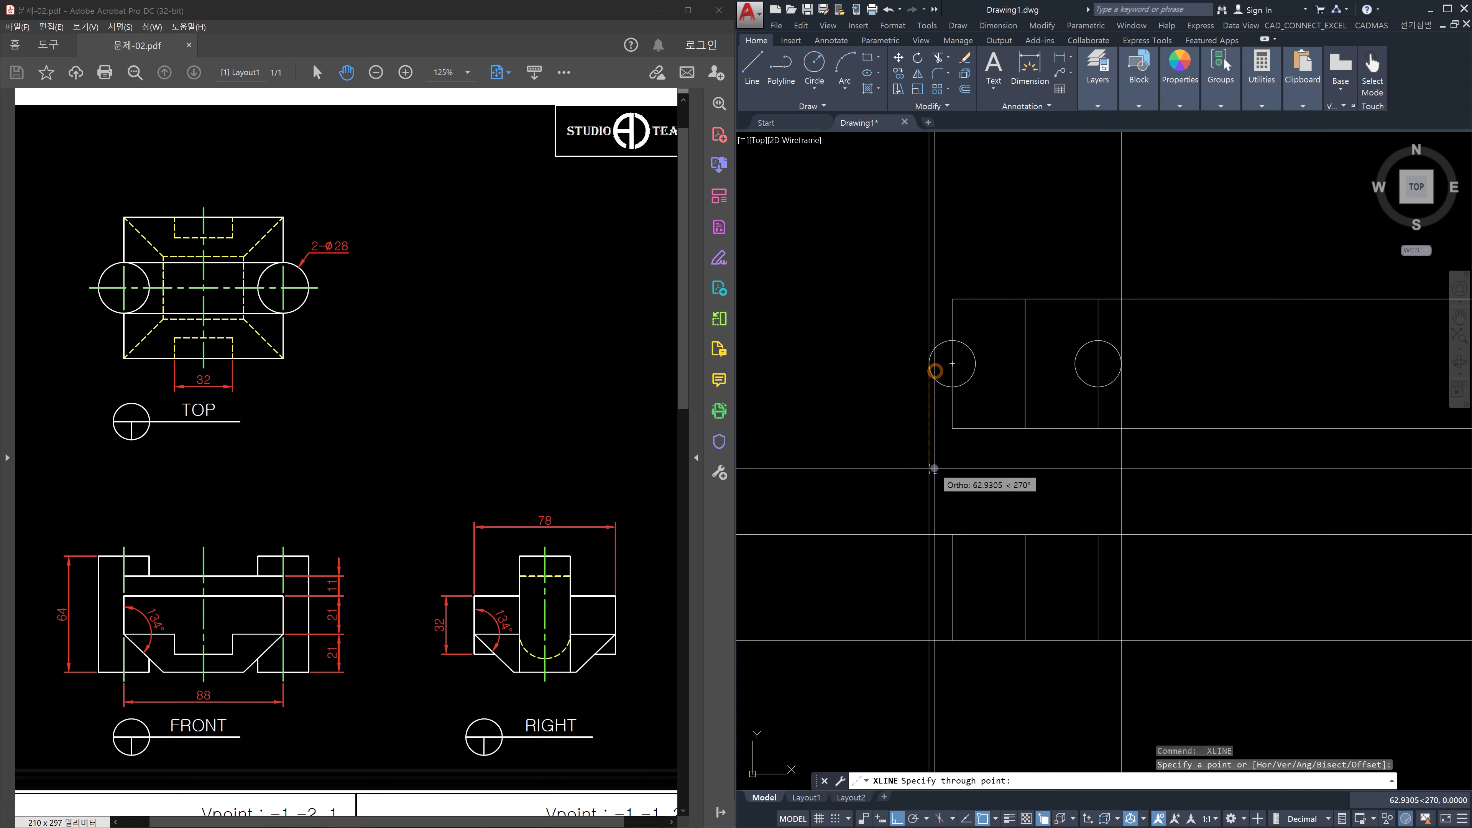
left_click(934, 468)
key("Escape")
Trim the front view's two horizontal lines against the outer construction lines, removing the parts past the left construction line
type("tr")
key("Return")
left_click(1186, 485)
left_click(829, 480)
key("Return")
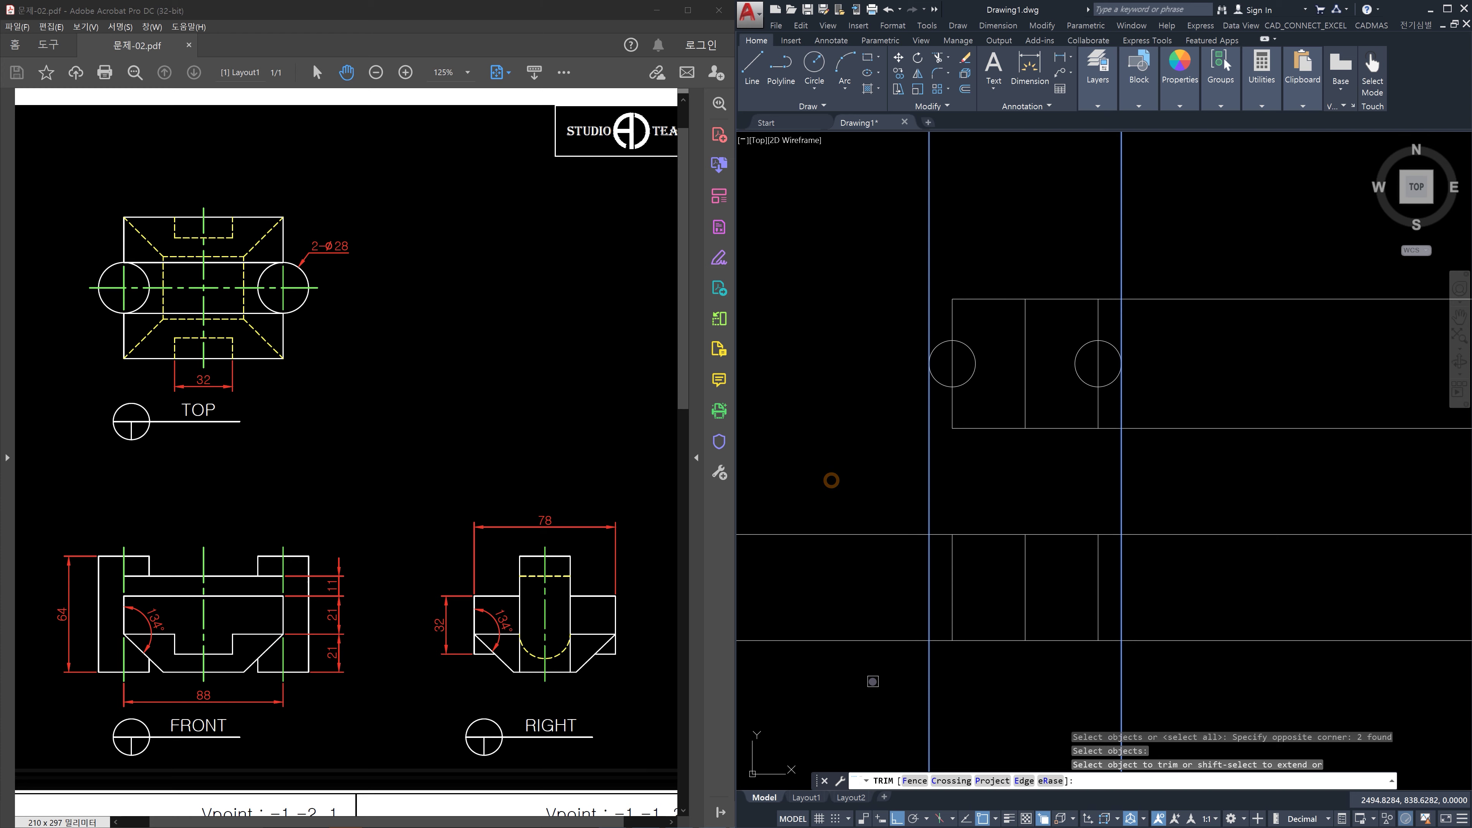
left_click(873, 681)
left_click(835, 480)
key("Escape")
middle_click_drag(1035, 583, 922, 496)
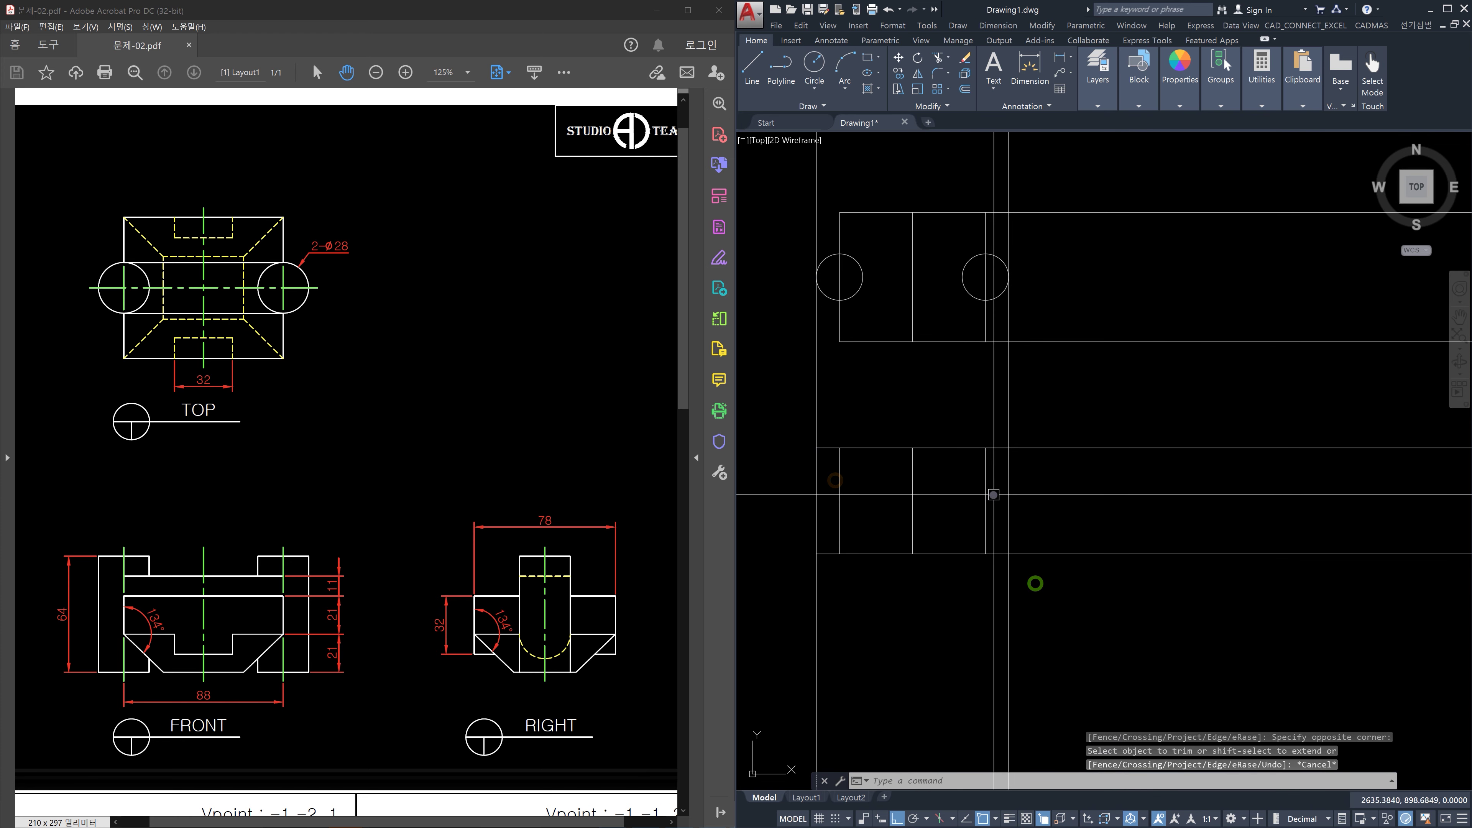
key("Escape")
key("Escape")
key("Escape")
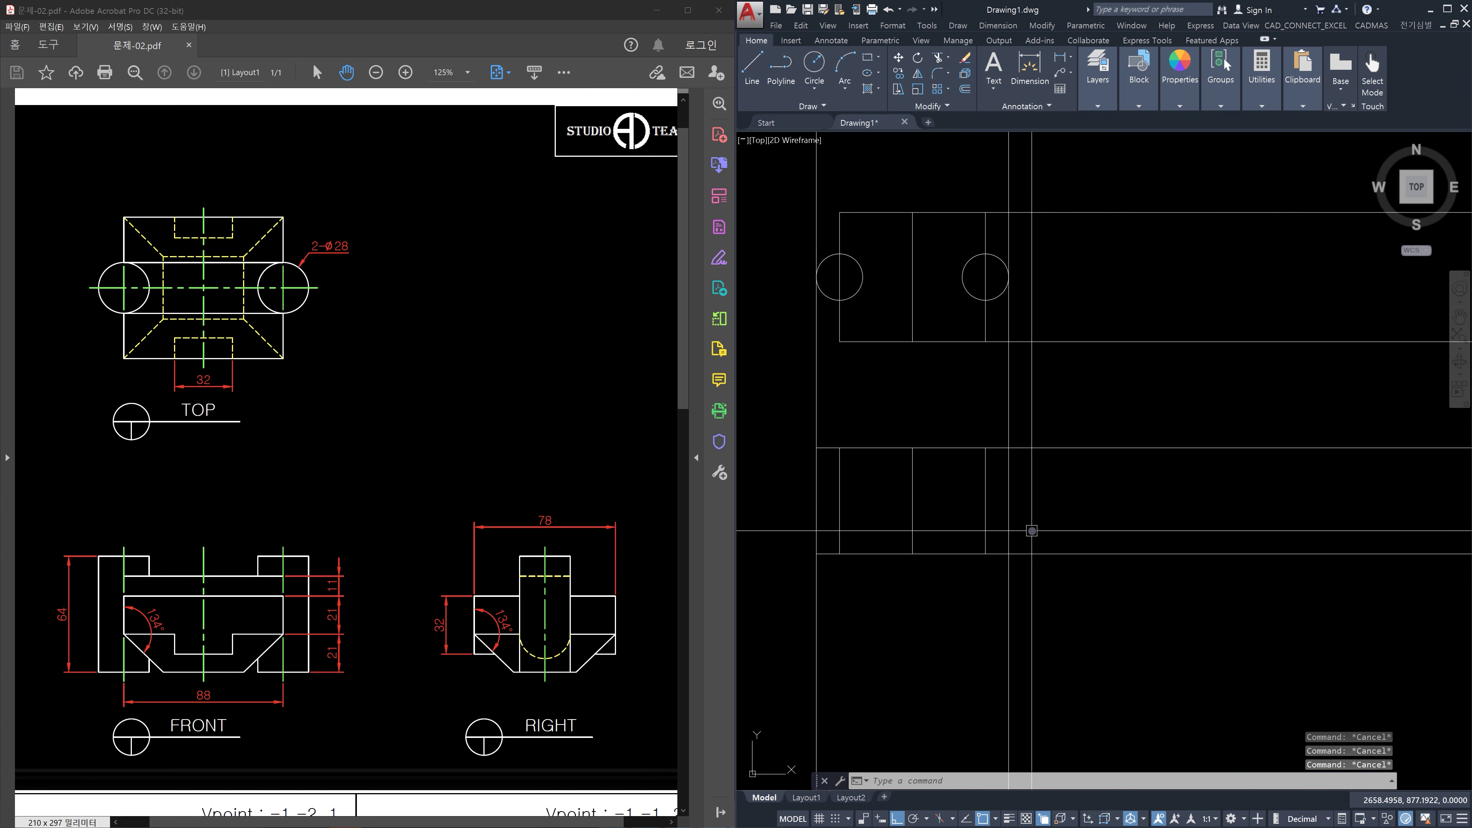
Copy the right outer construction line to the right by the front view's overall width, using the outer lines' intersections with its bottom line
type("co")
key("Return")
left_click(1024, 524)
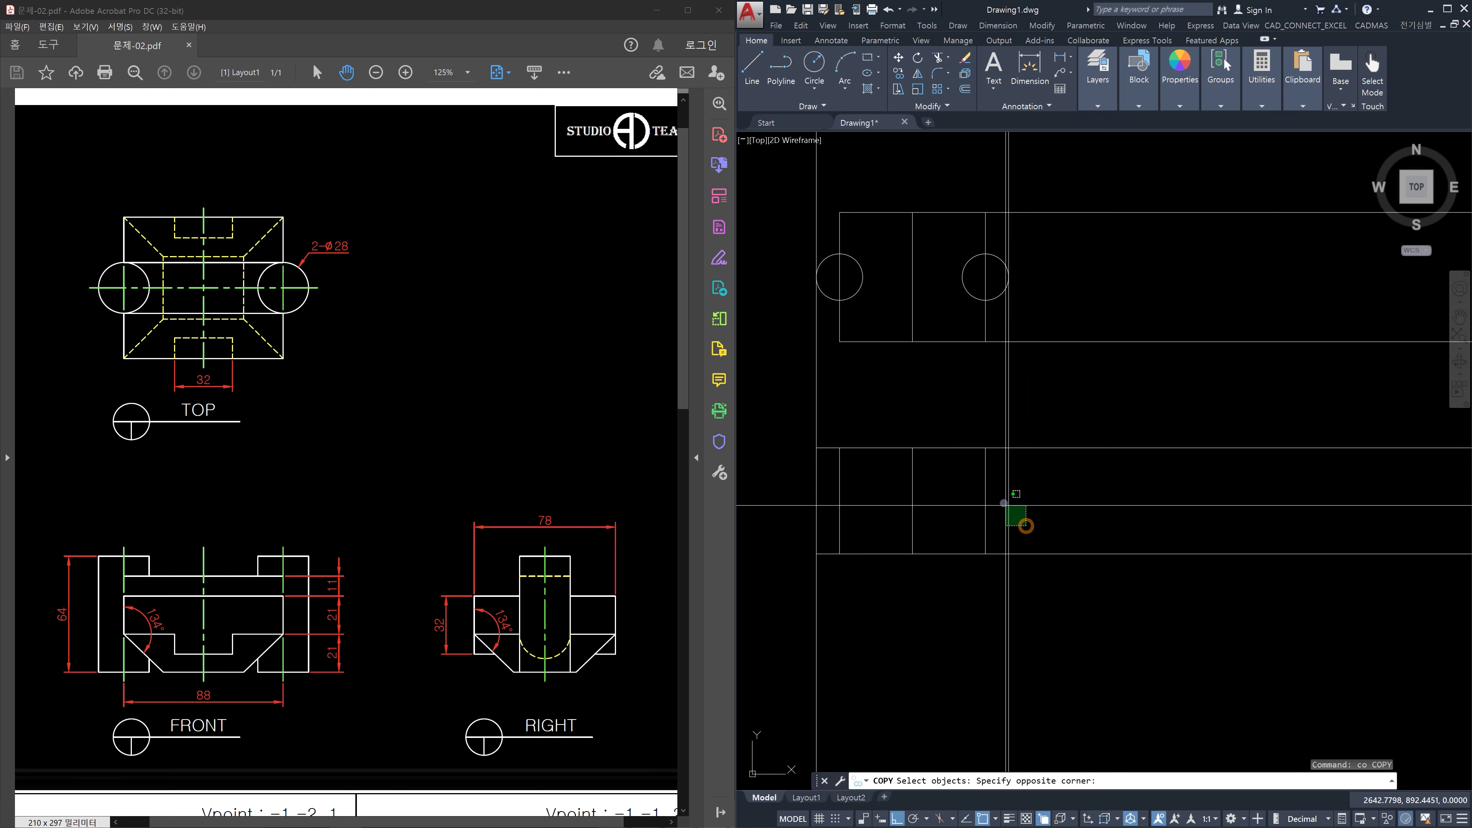
left_click(998, 496)
key("Return")
left_click(816, 554)
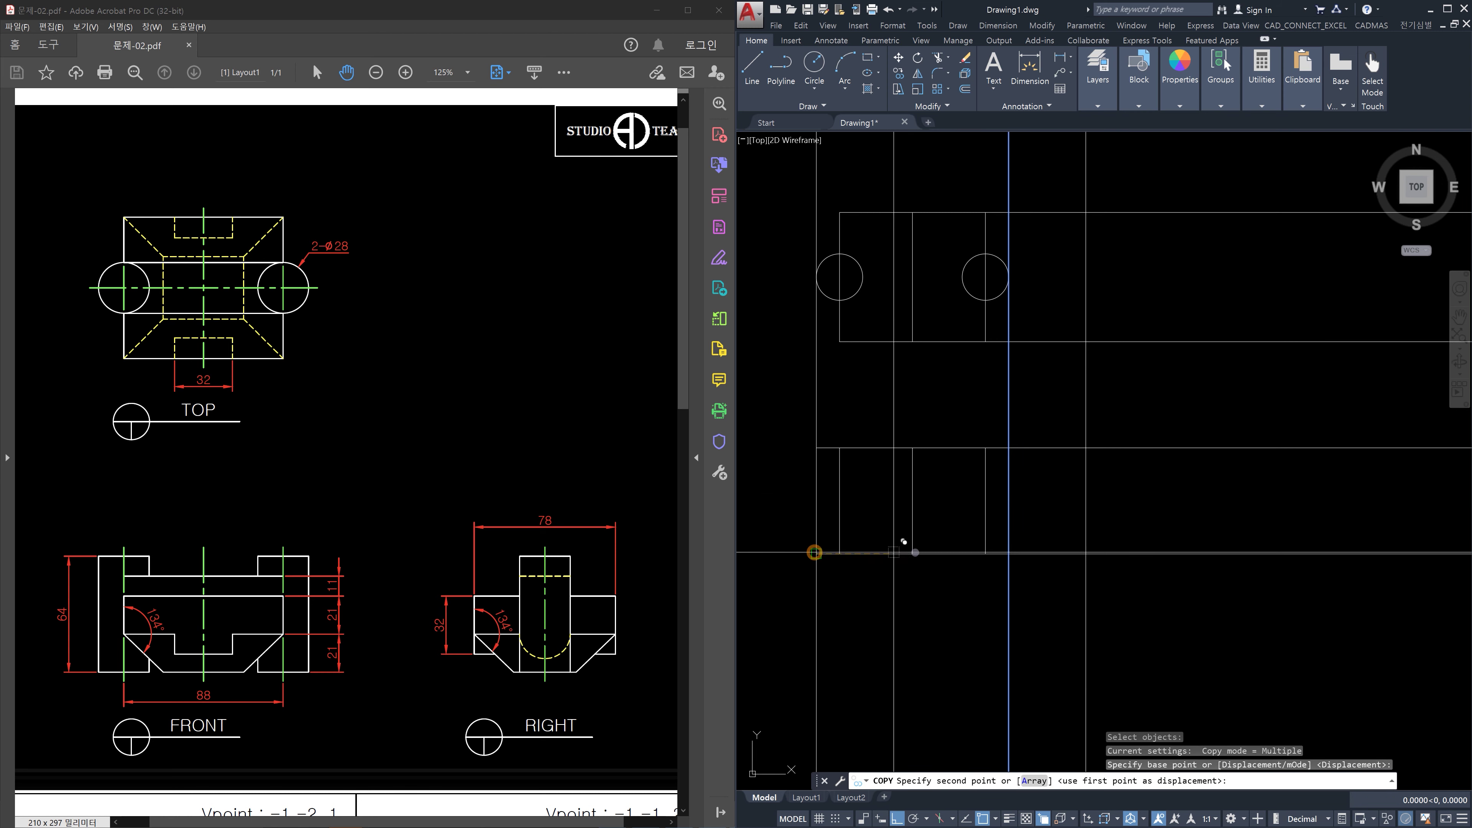
left_click(1008, 554)
key("Escape")
key("Escape")
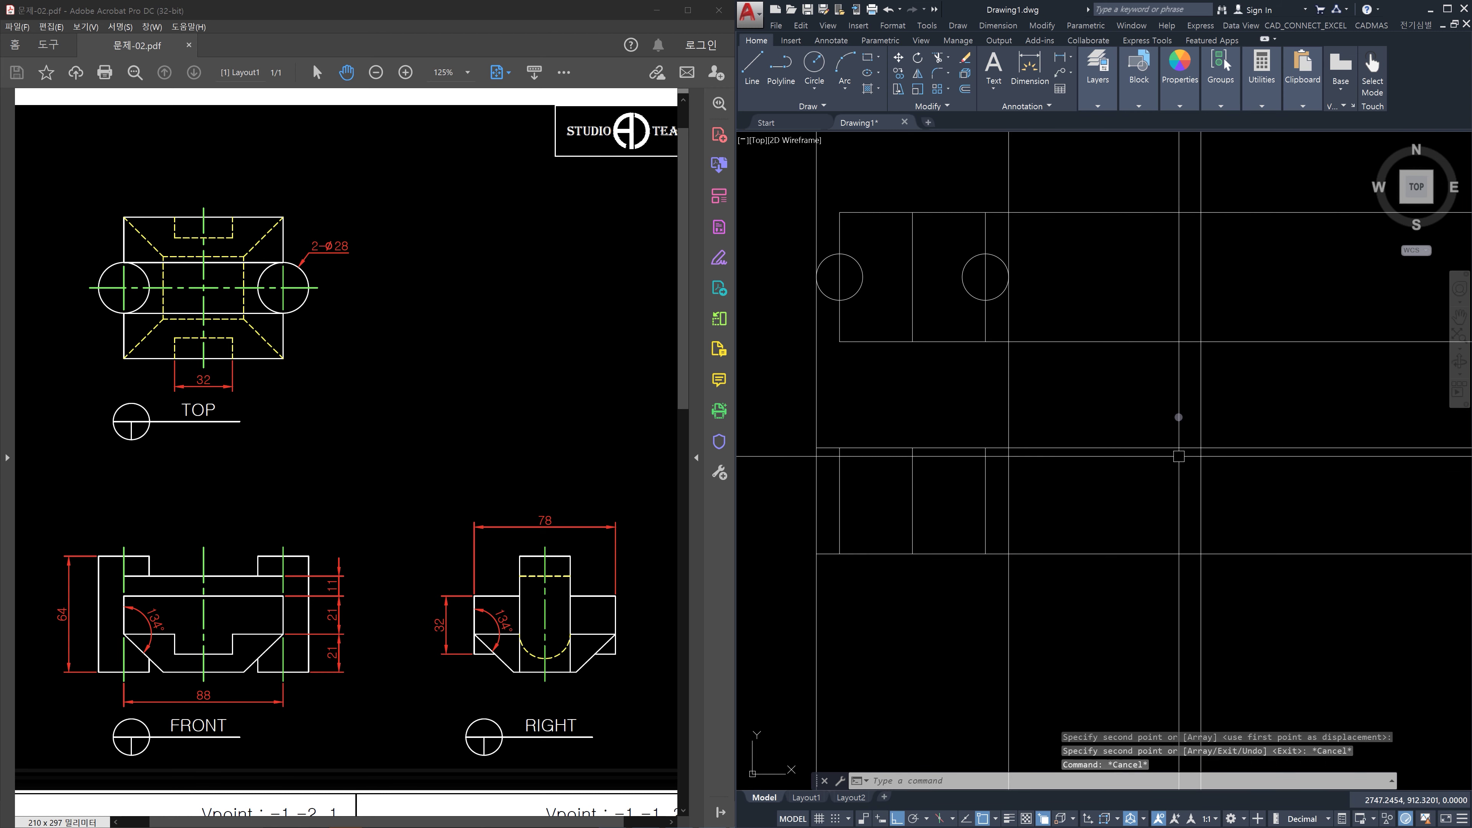
left_click(1231, 404)
left_click(1168, 405)
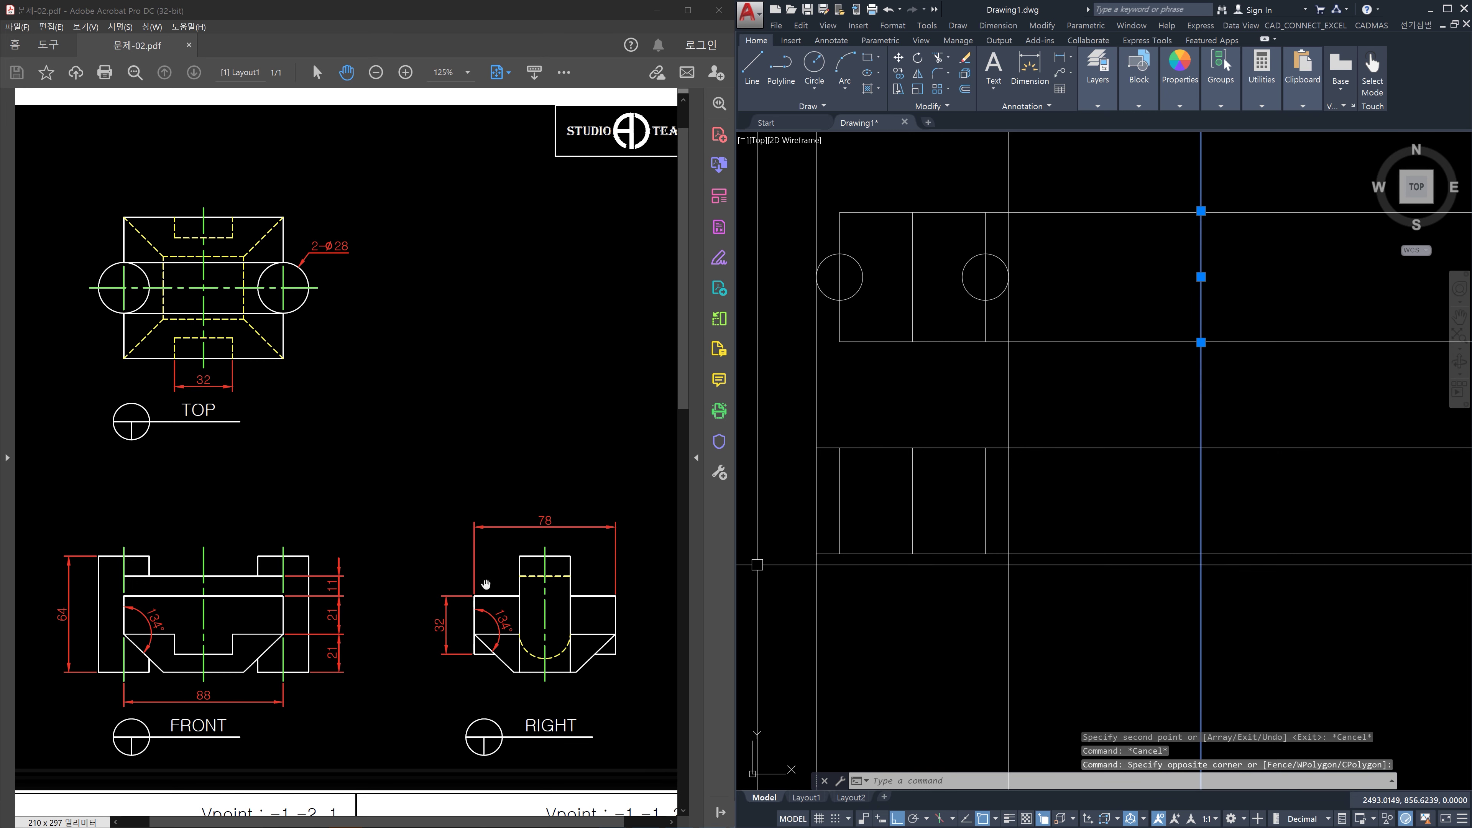
left_click(1101, 356)
left_click(1080, 307)
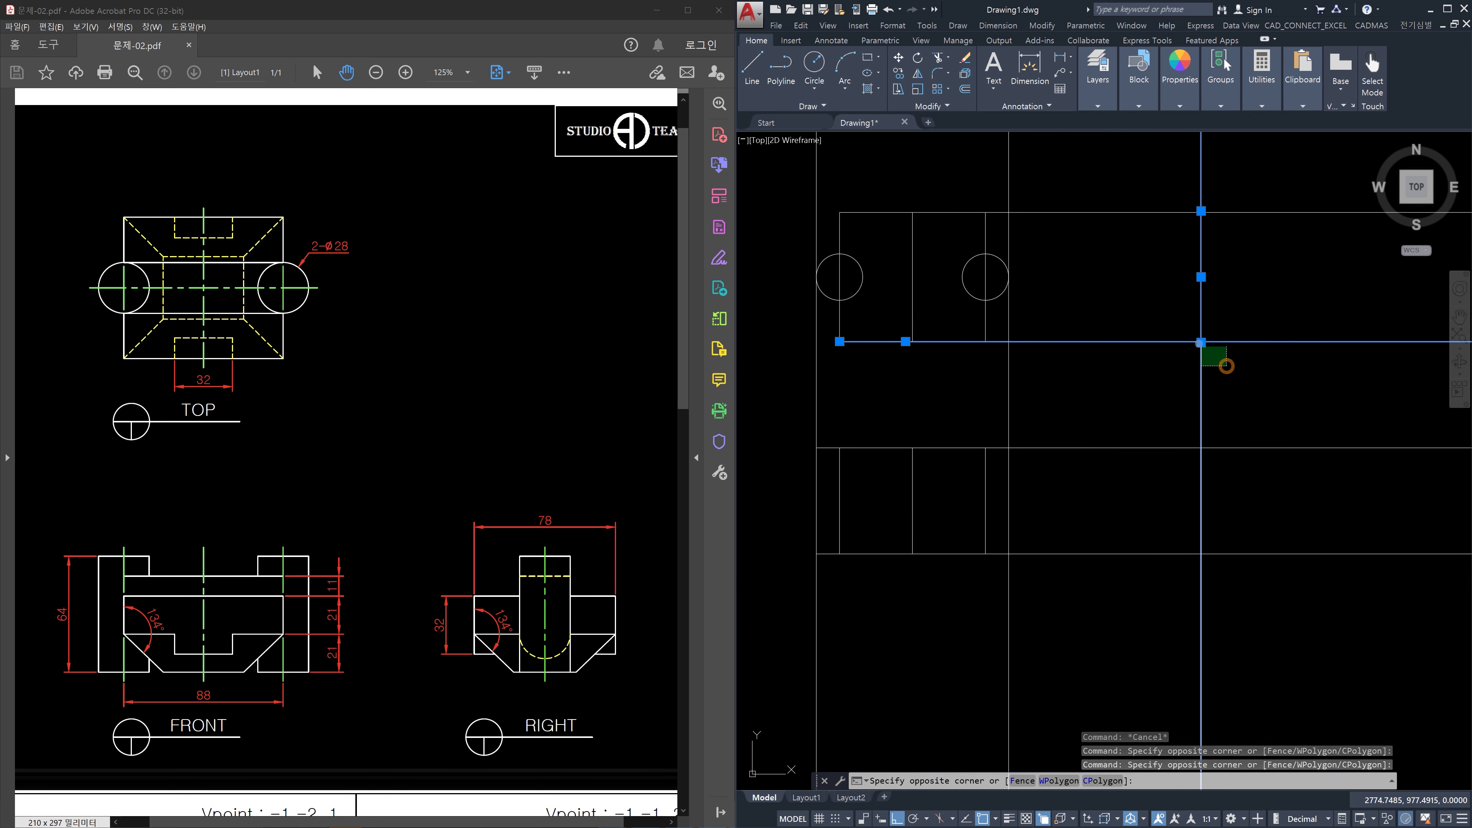
left_click(1123, 296)
key("Escape")
left_click(1164, 304)
key("Escape")
Draw a 45-degree construction line through the intersection of the copied vertical line and the top view's lower horizontal line
type("xl")
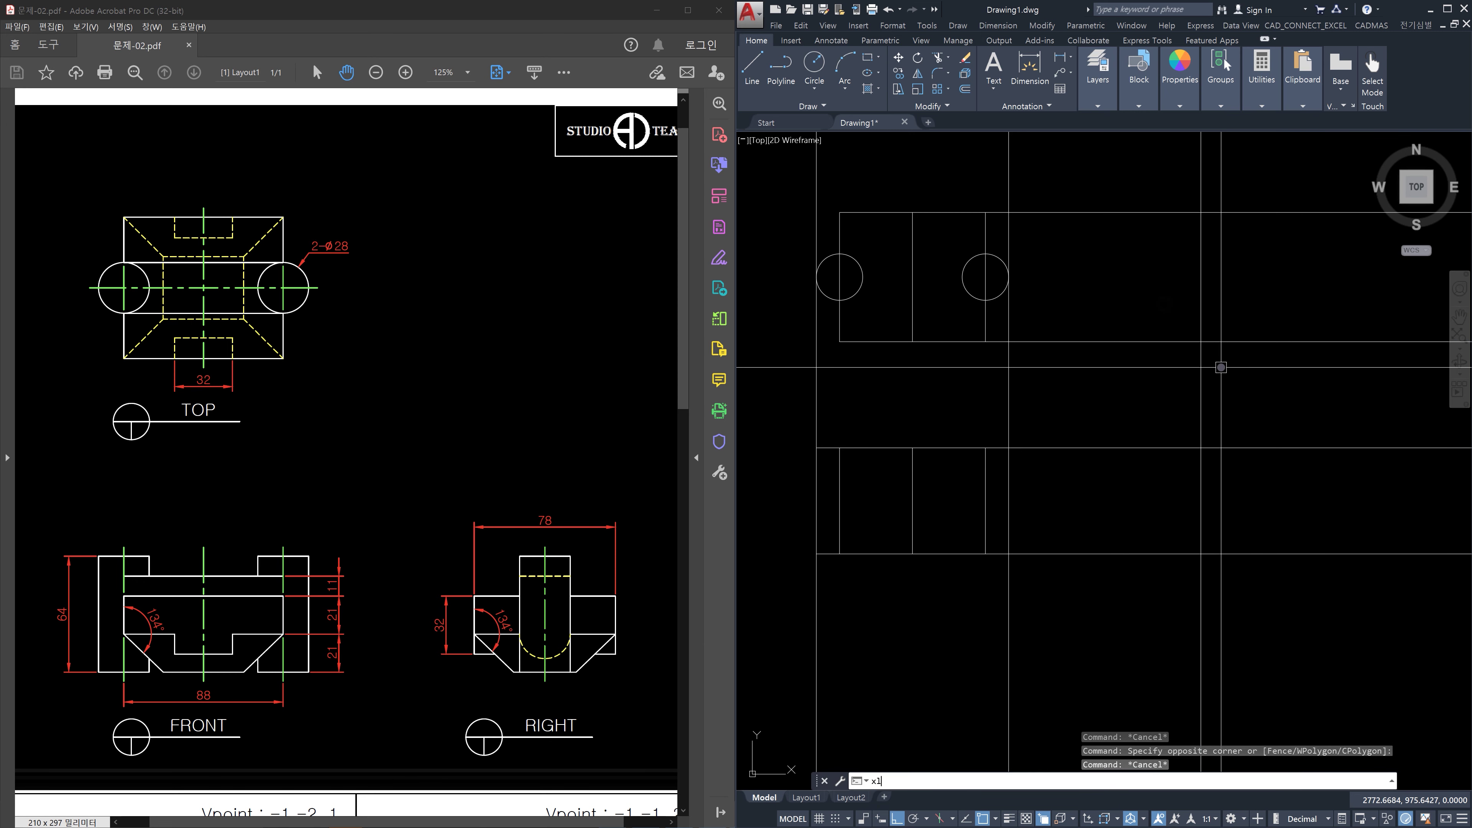
key("Return")
type("a")
key("Return")
type("45")
key("Return")
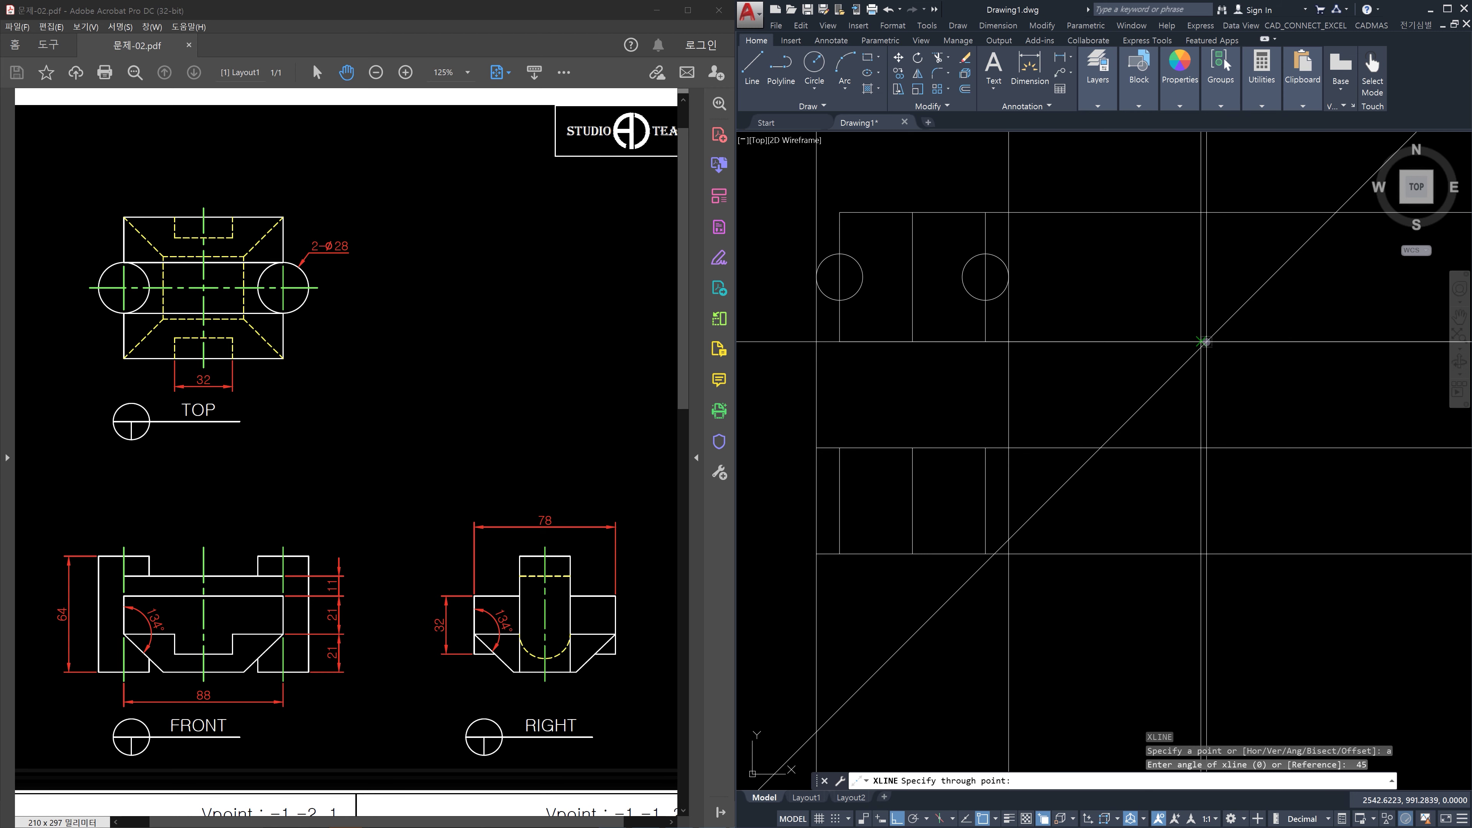
left_click(1204, 342)
key("Escape")
Trim the 45-degree line against the copied vertical line, removing its lower-left part
type("tr")
key("Return")
left_click(1223, 407)
left_click(1169, 406)
key("Return")
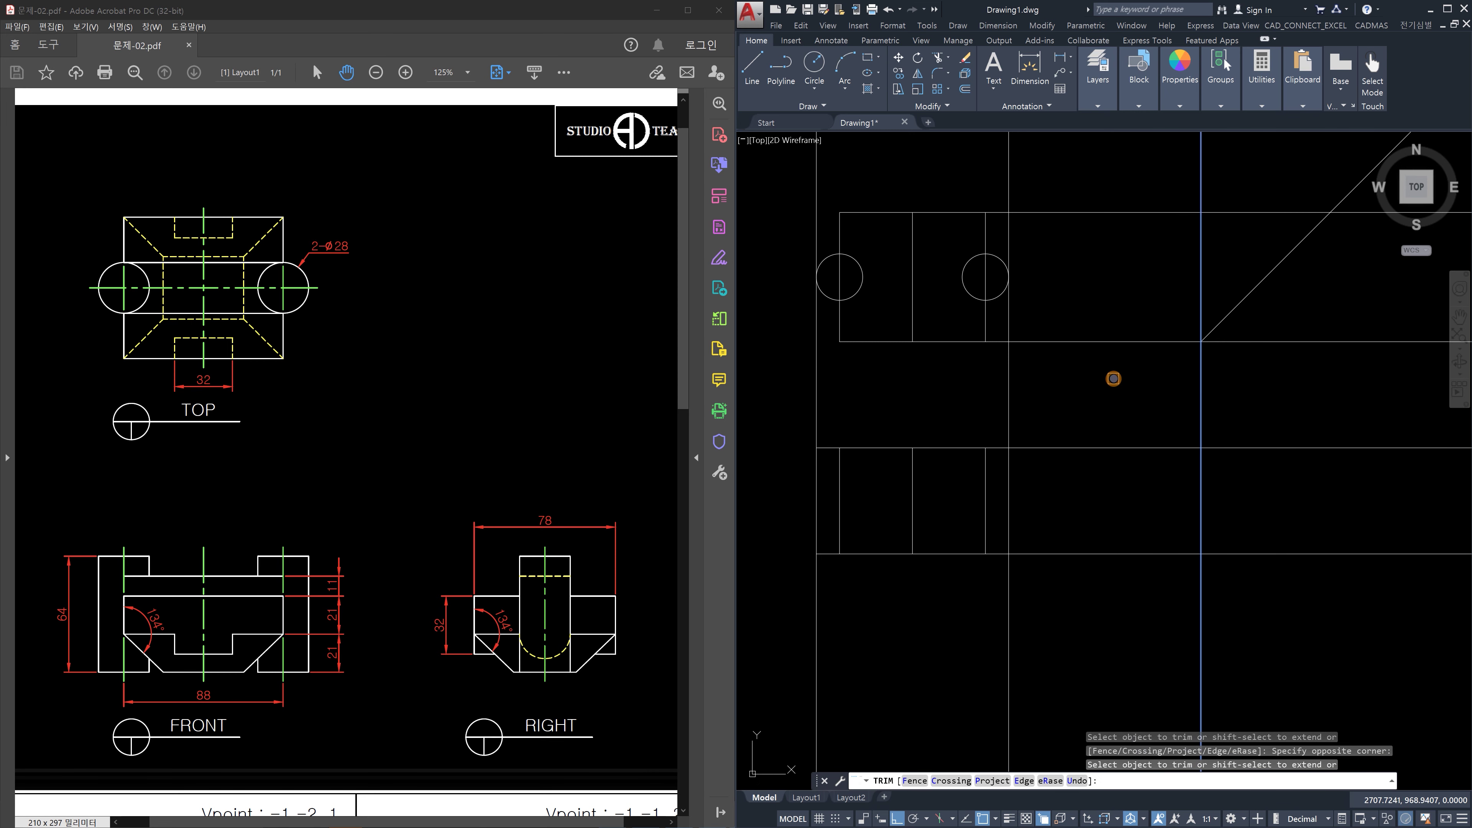
left_click_drag(1113, 379, 1125, 420)
key("Escape")
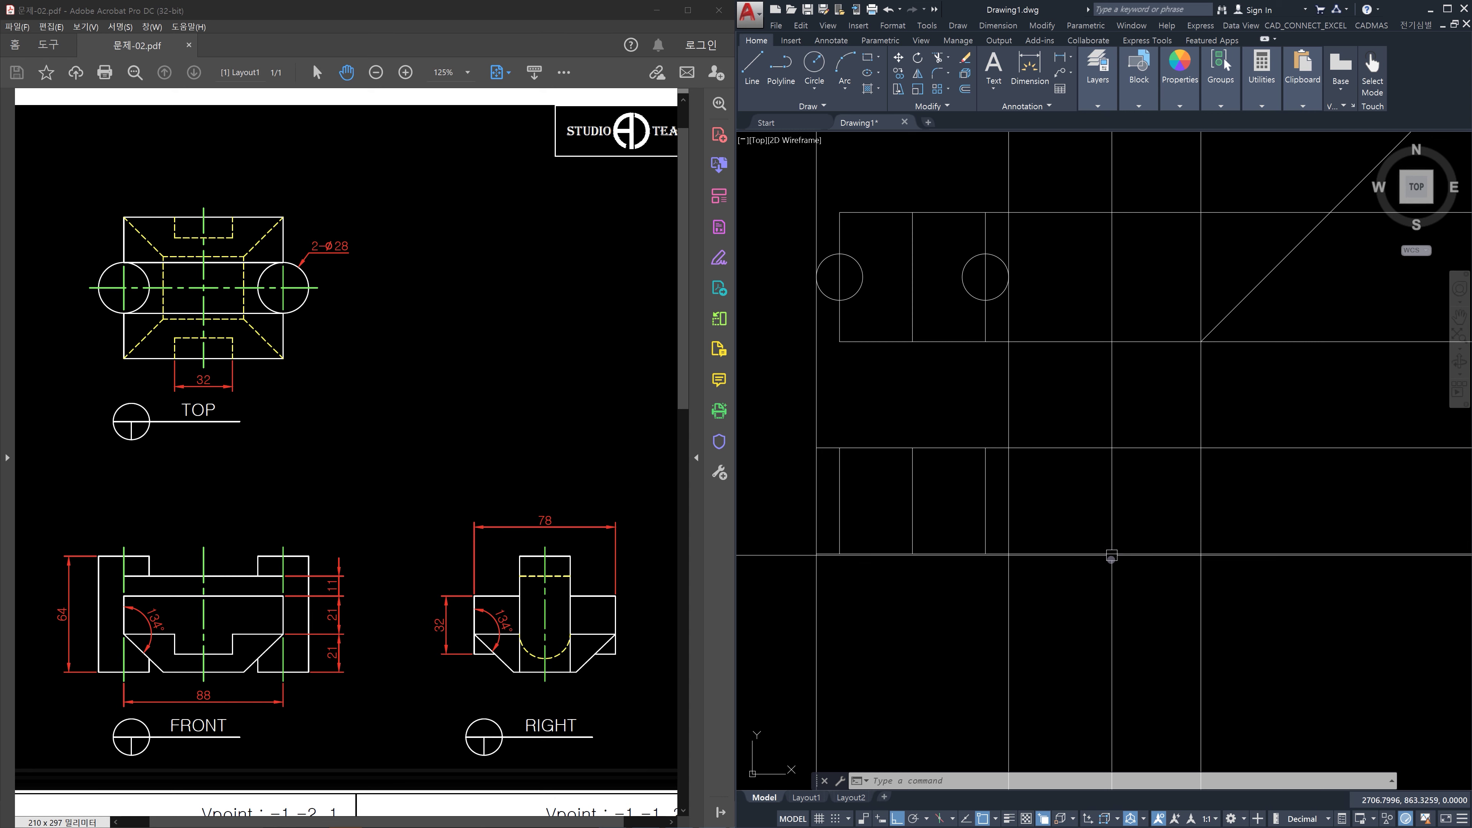
key("Escape")
key("Escape")
key("Escape")
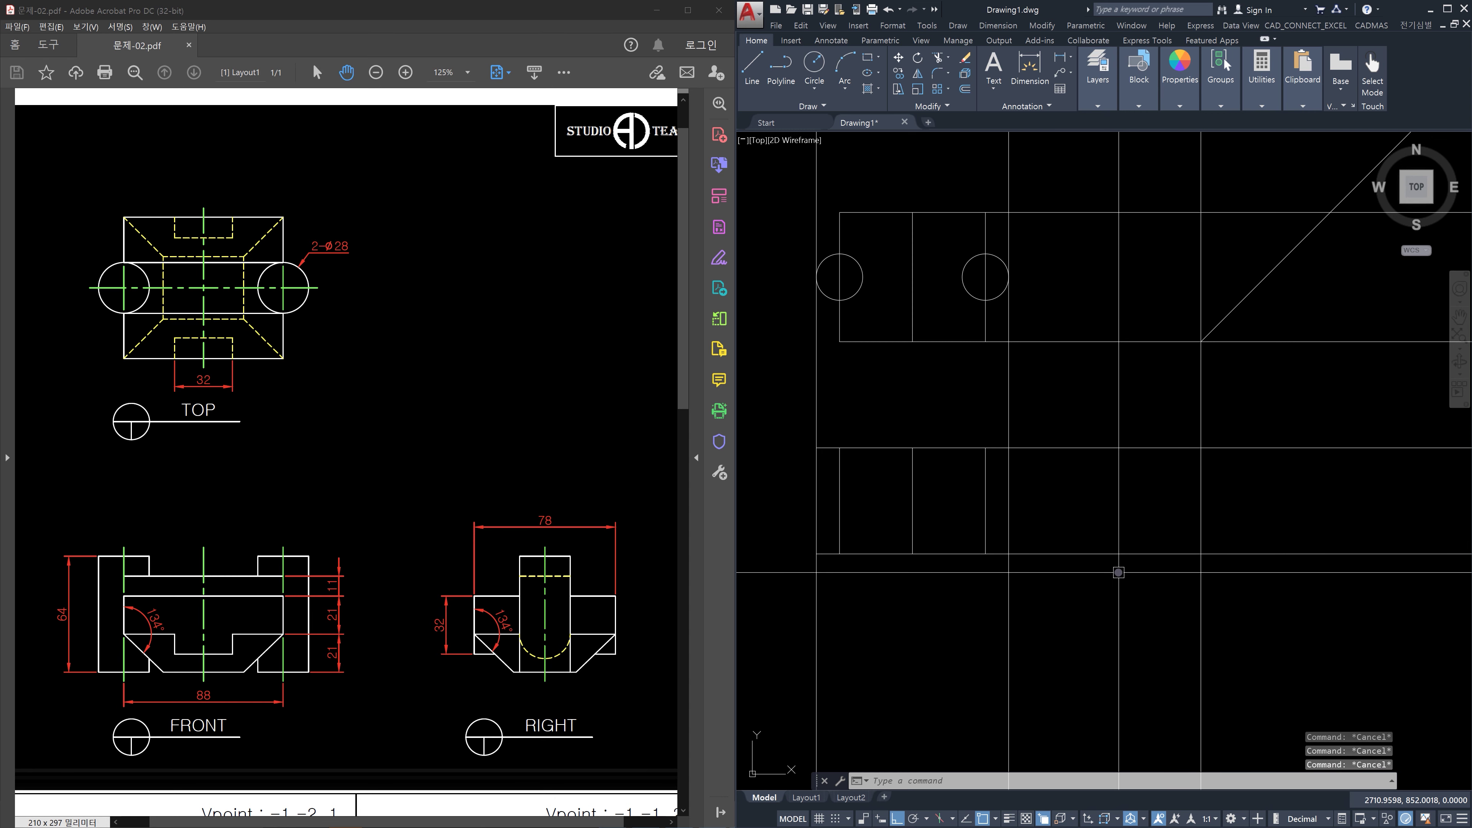
Draw a vertical construction line through the intersection of the 45-degree line and the top view's upper horizontal line
middle_click_drag(1119, 573, 1017, 571)
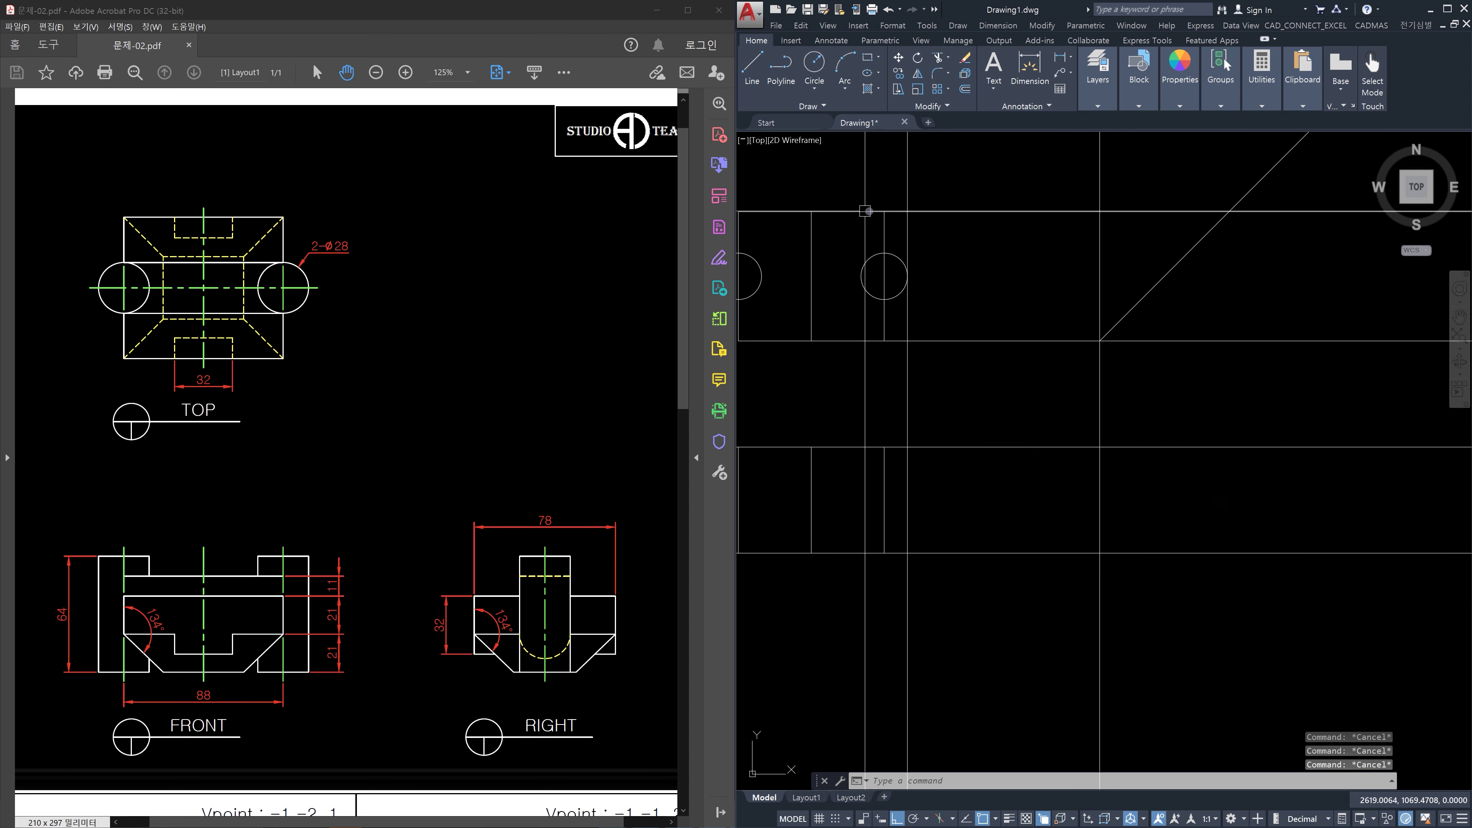
type("xl")
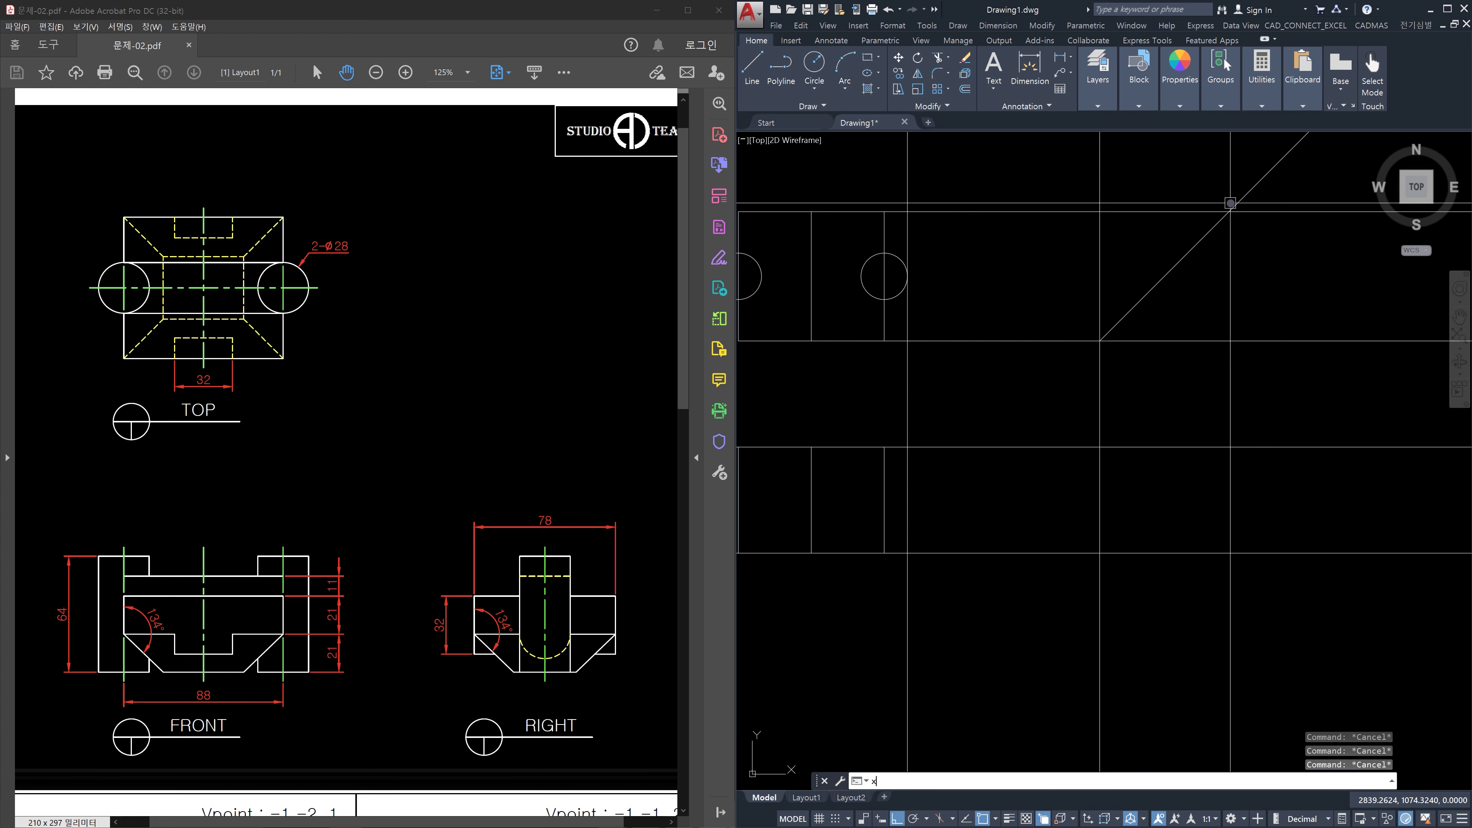
key("Return")
left_click(1230, 203)
left_click(1236, 277)
key("Escape")
middle_click_drag(1265, 446, 1258, 390)
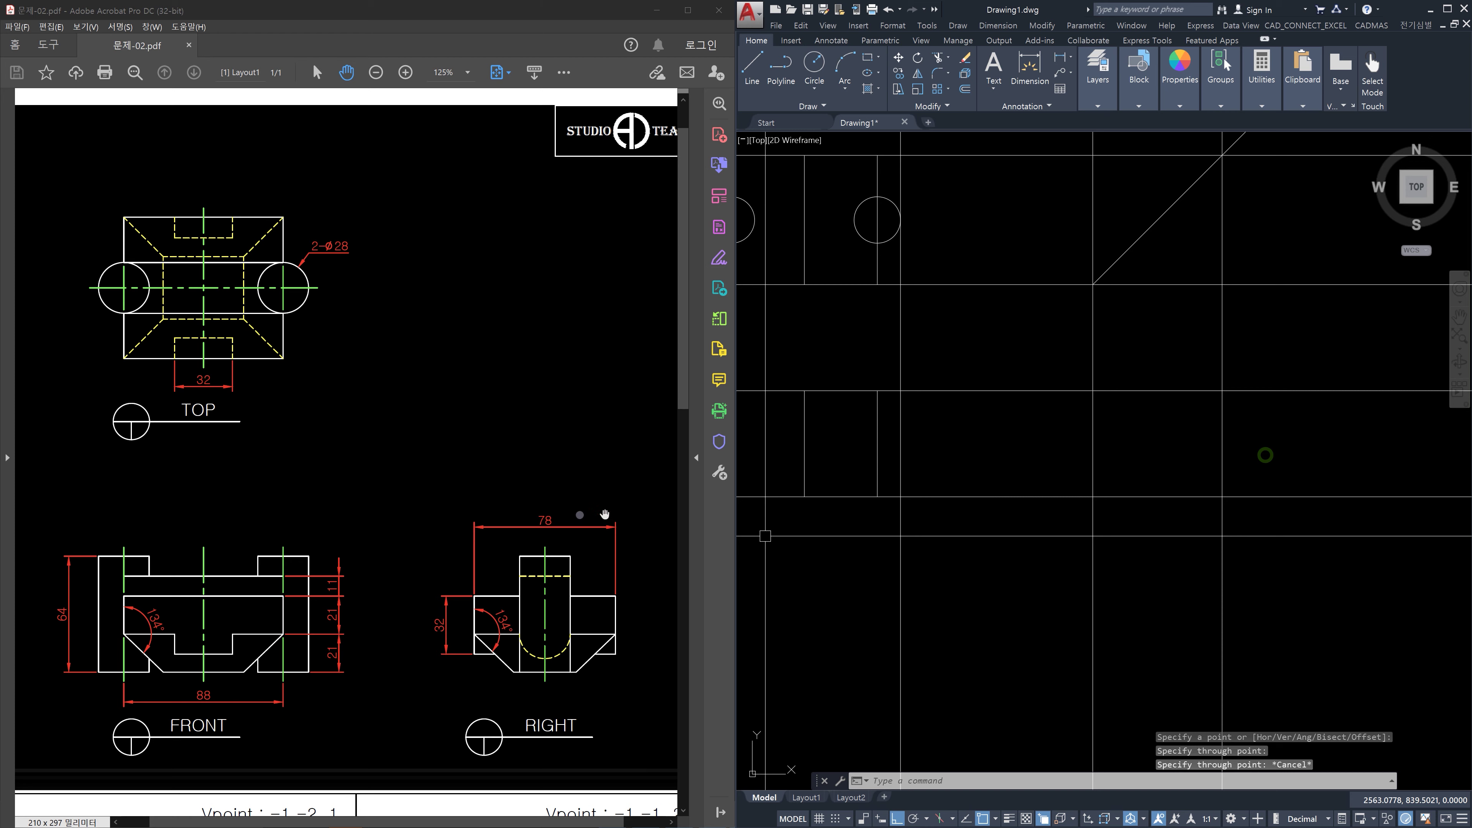
key("Escape")
key("Escape")
Trim the front view's horizontal lines against the four long vertical lines, removing the parts between the front and right views and beyond the right view
middle_click_drag(1214, 524, 1209, 534)
type("tr")
key("space")
middle_click_drag(1219, 432, 1212, 494)
scroll(1211, 494, "down", 2)
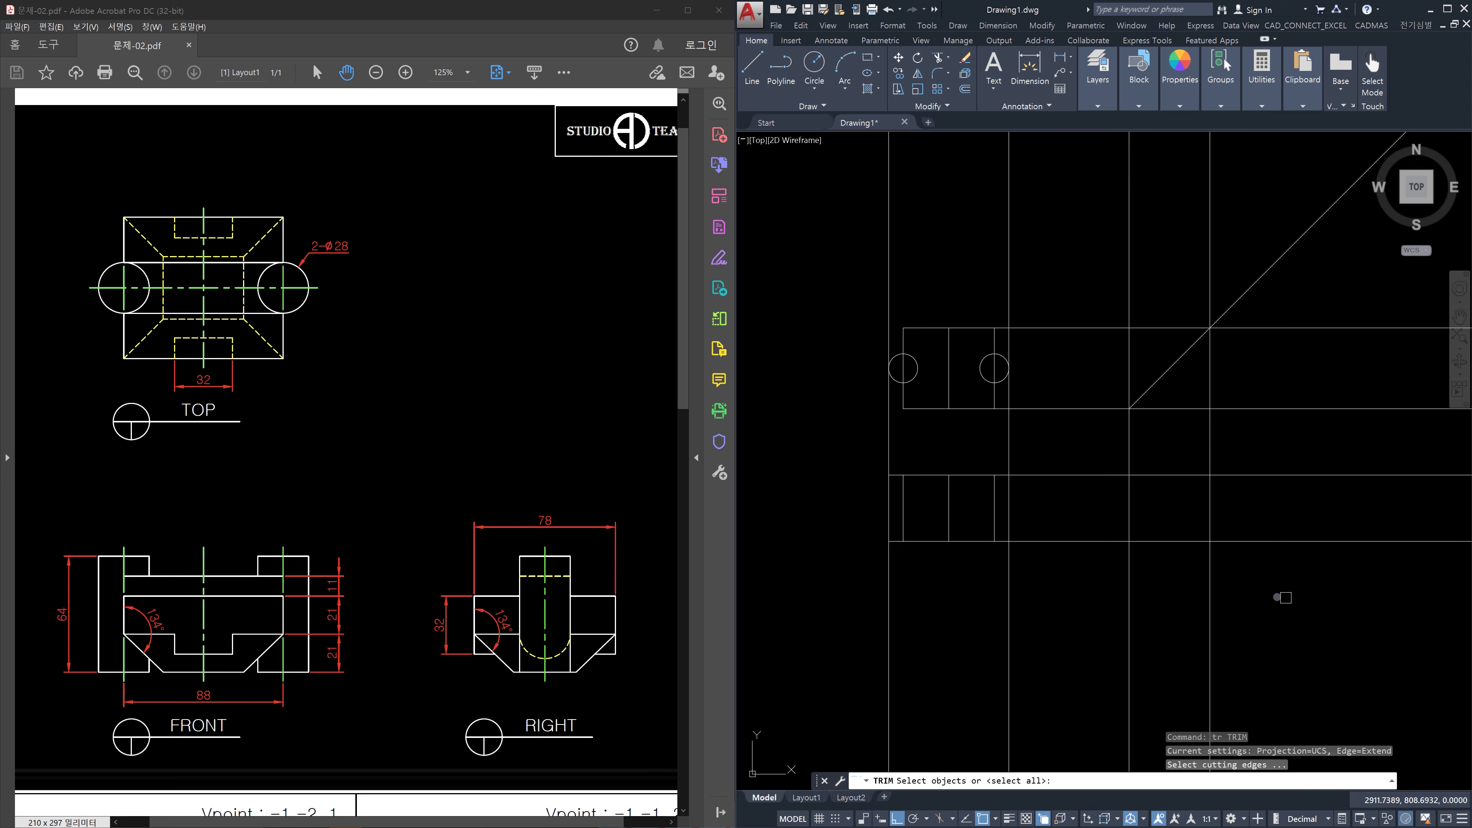
left_click(1282, 598)
left_click(789, 562)
key("space")
left_click(1064, 592)
left_click(1048, 454)
left_click(1256, 591)
left_click(1235, 458)
key("space")
Trim the front view's two outer vertical lines above and below its top and bottom horizontal edges
key("space")
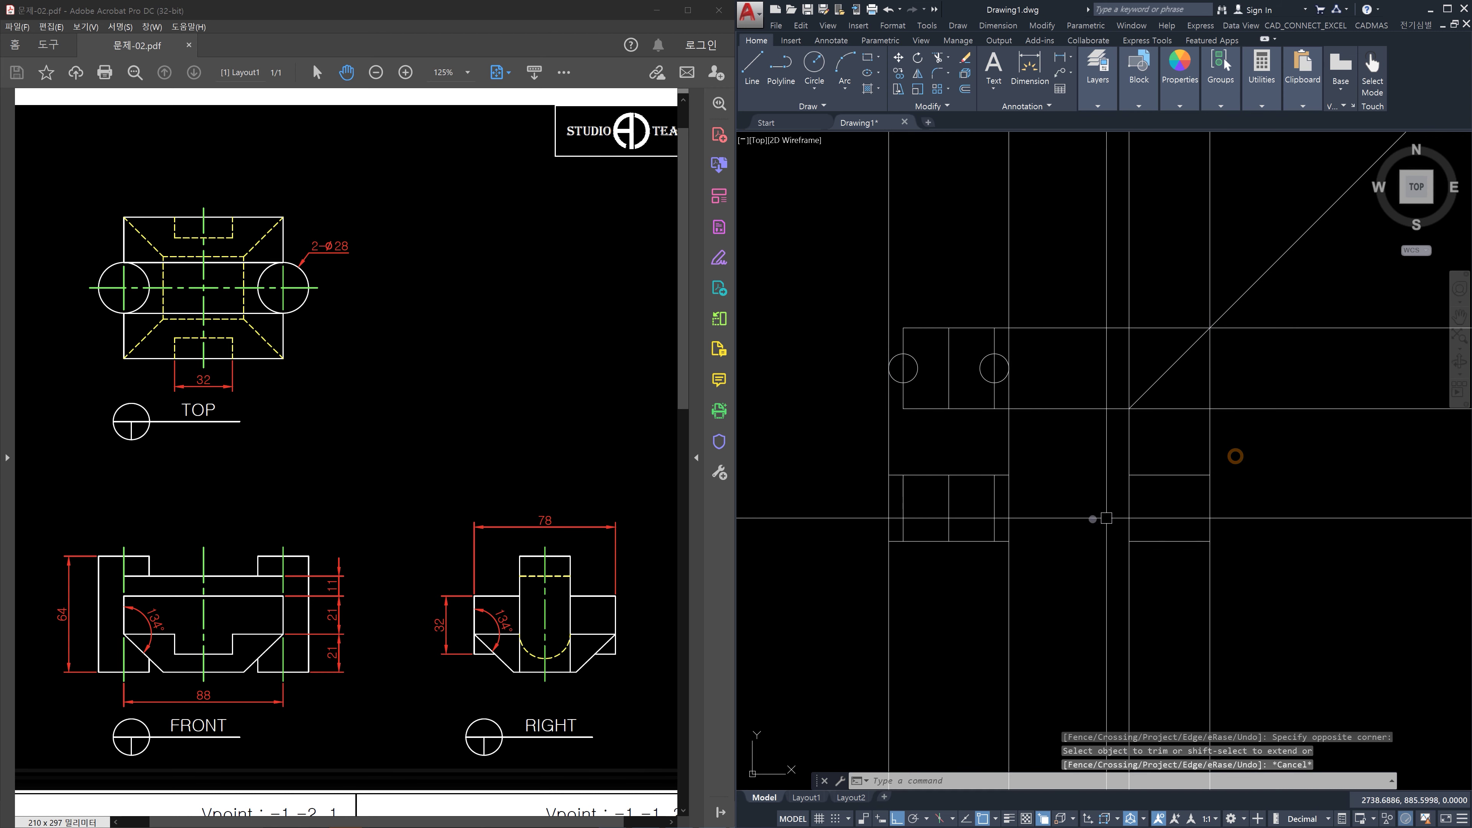
left_click(977, 568)
left_click(972, 447)
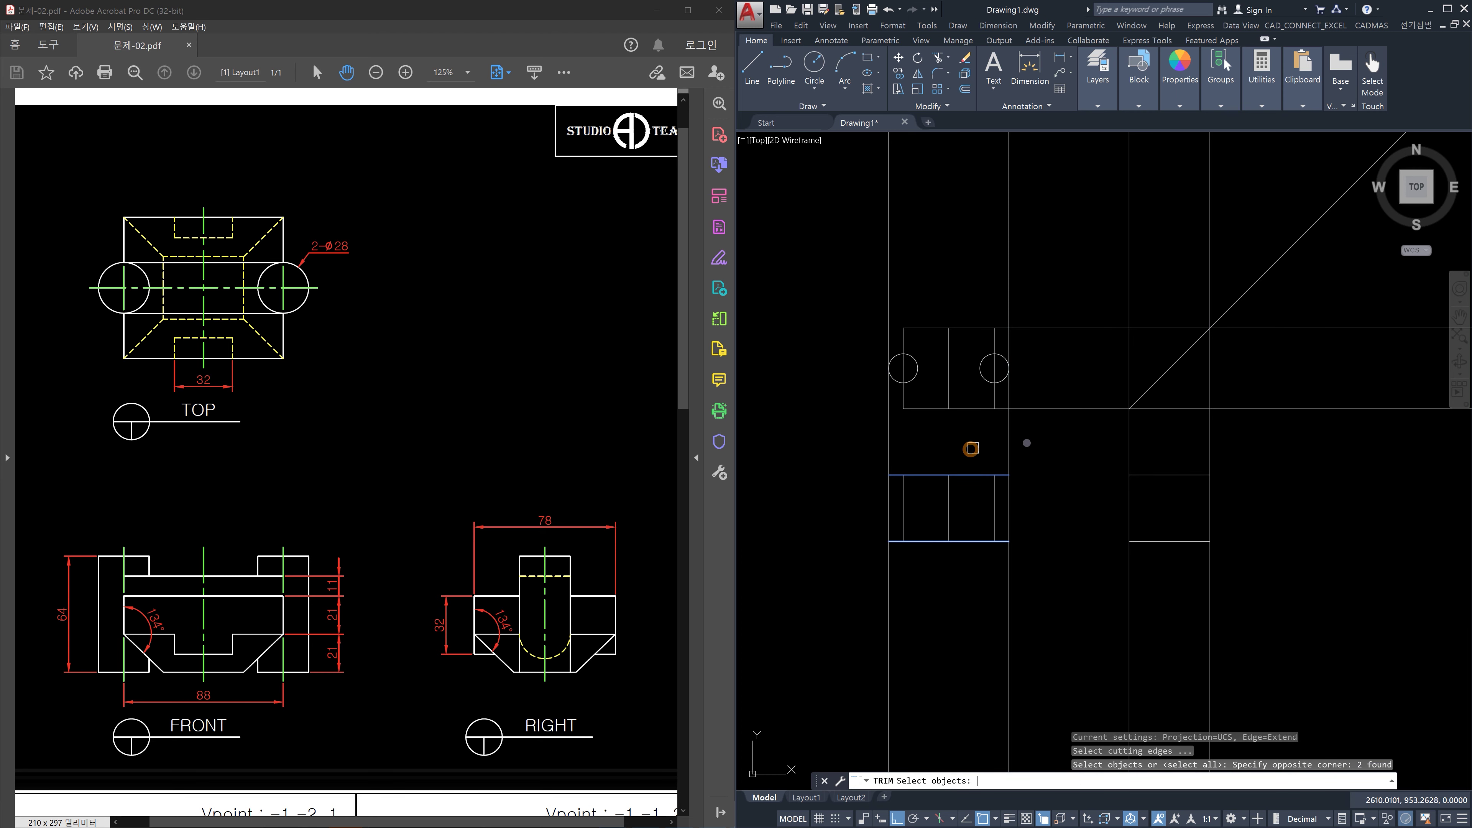
key("space")
left_click(1028, 437)
left_click(839, 430)
left_click(1044, 579)
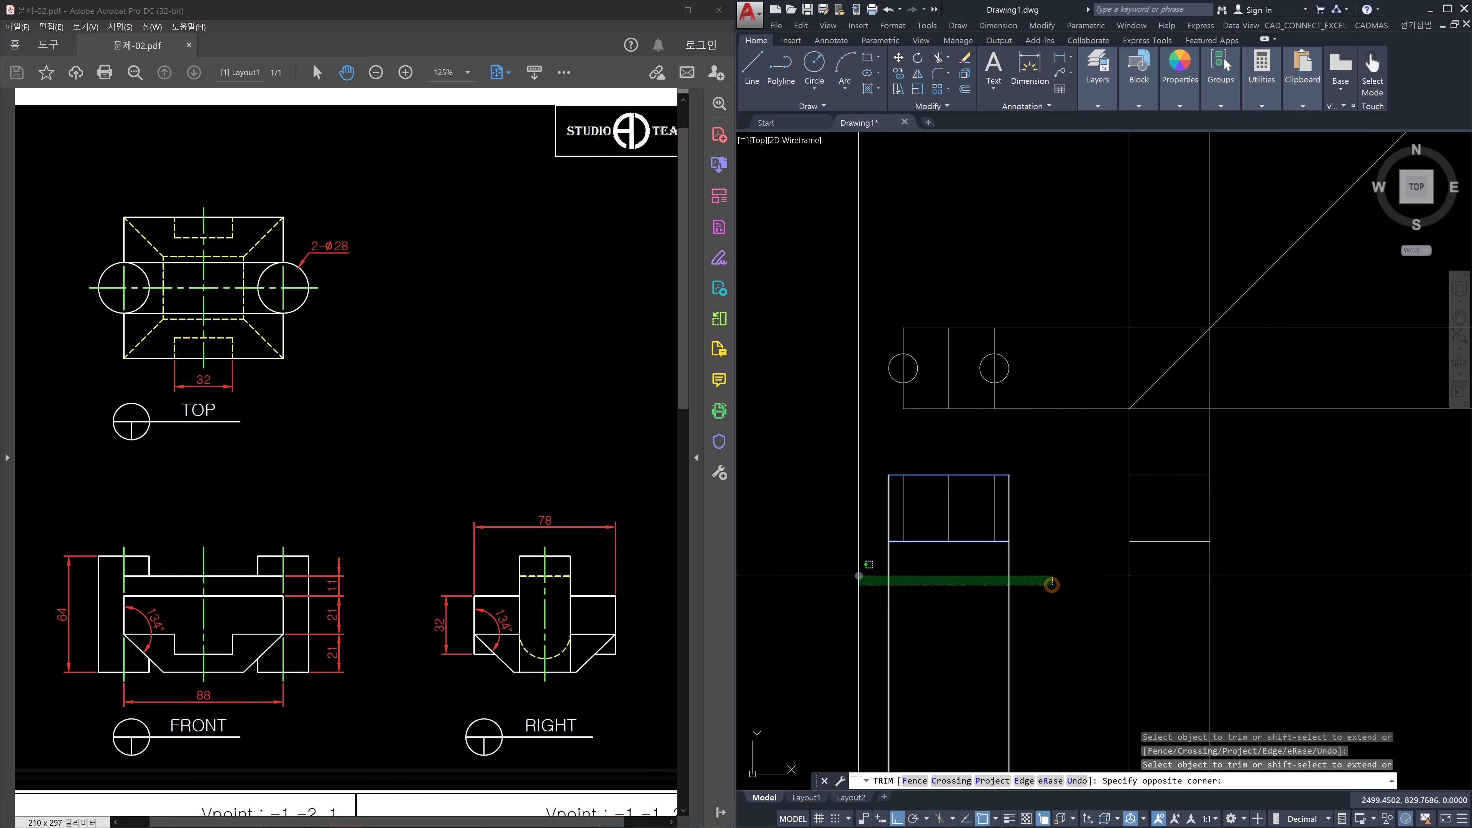
left_click(859, 576)
key("space")
Trim the right view's two vertical lines above and below its top and bottom horizontal edges
key("space")
left_click(1153, 567)
left_click(1156, 452)
key("space")
left_click(1240, 581)
left_click(1077, 574)
left_click(1231, 452)
left_click(1101, 438)
key("space")
Trim the top view's two horizontal lines beyond its right vertical edge
key("space")
left_click(995, 396)
key("space")
left_click(1067, 438)
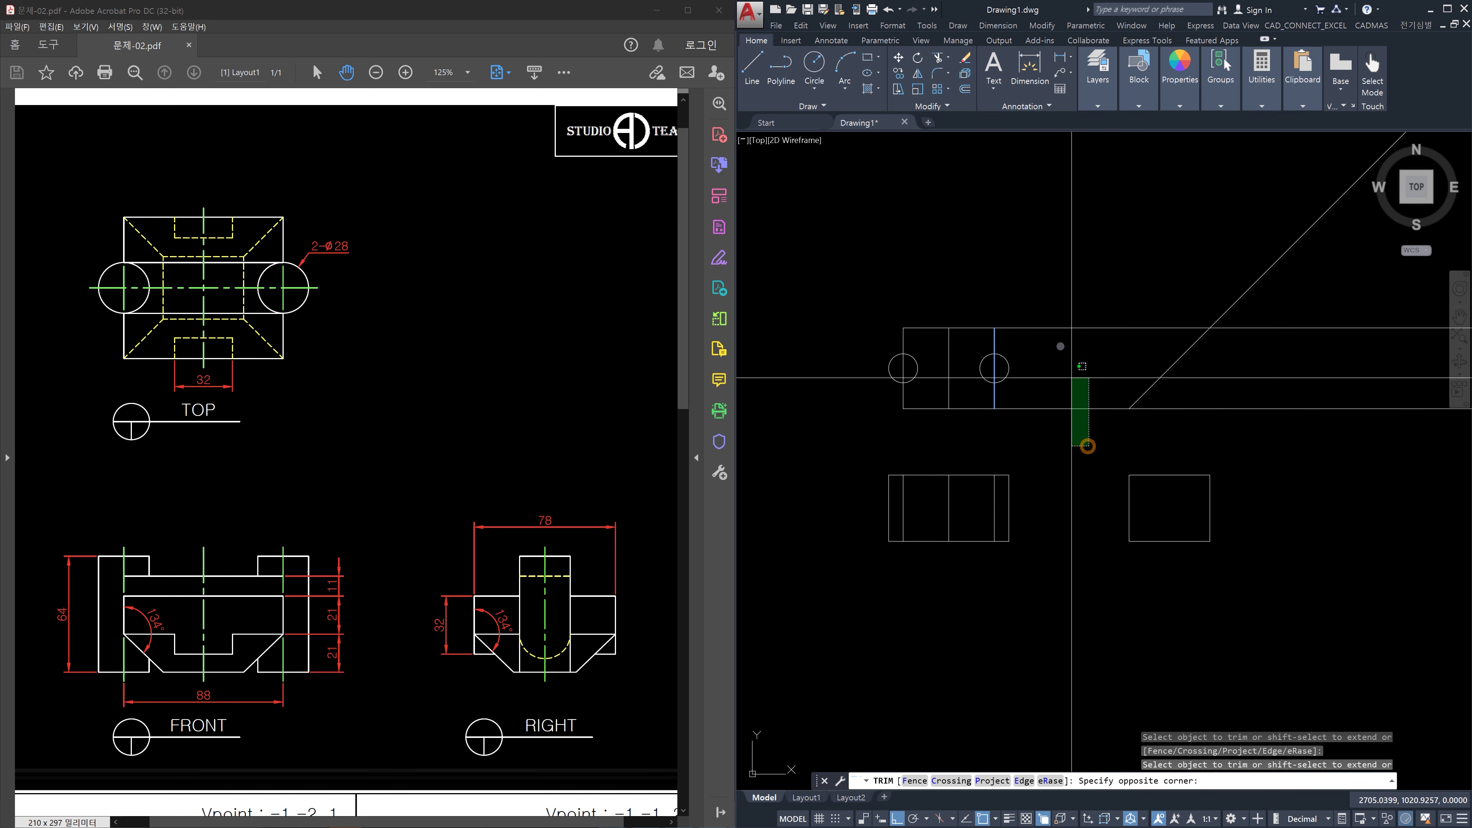
left_click(1032, 256)
key("Escape")
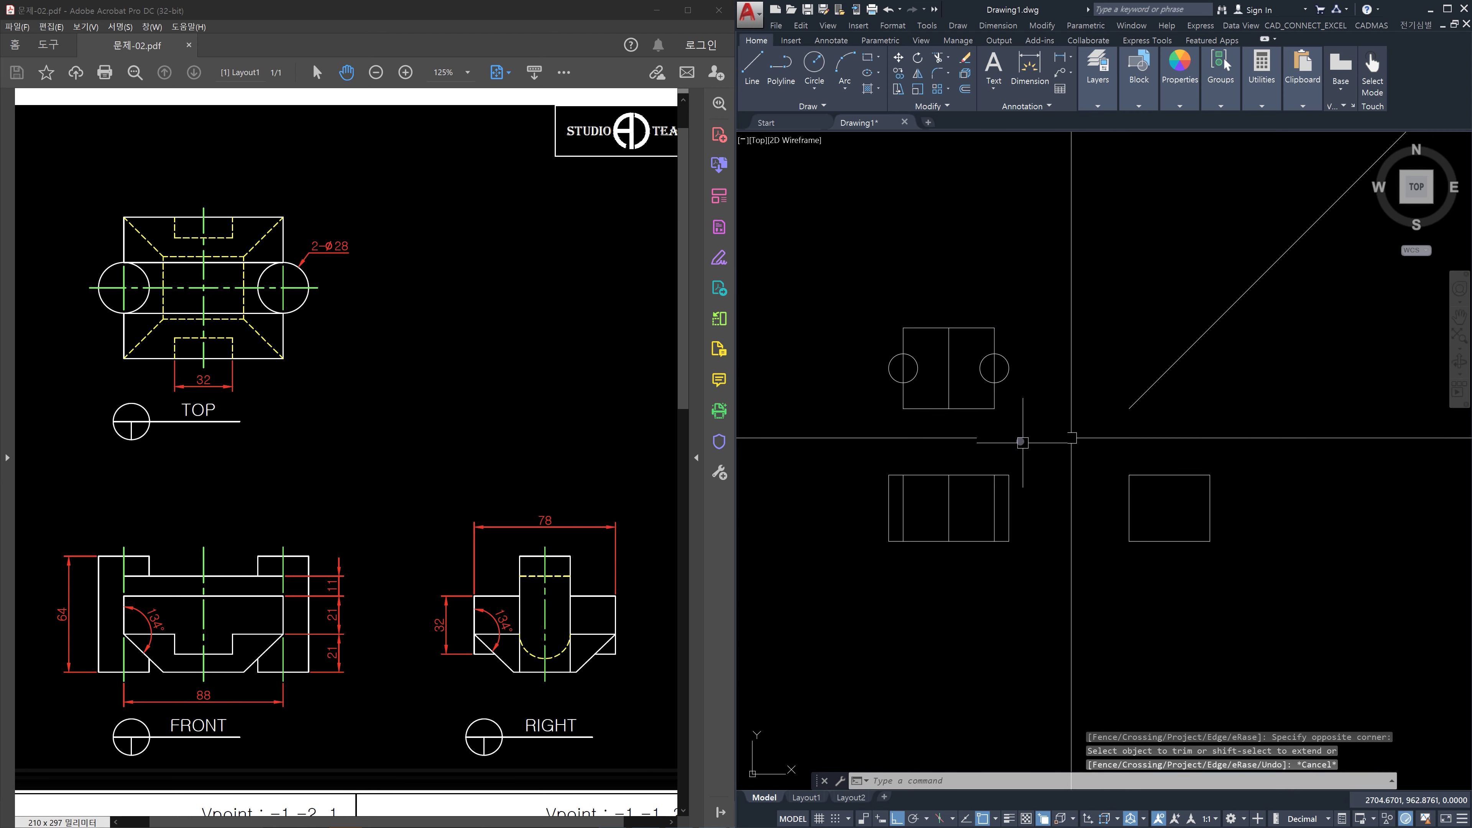
Draw two horizontal lines in the top view joining the upper and the lower quadrants of the two circles
middle_click_drag(1012, 437, 1061, 433)
scroll(1061, 433, "up", 2)
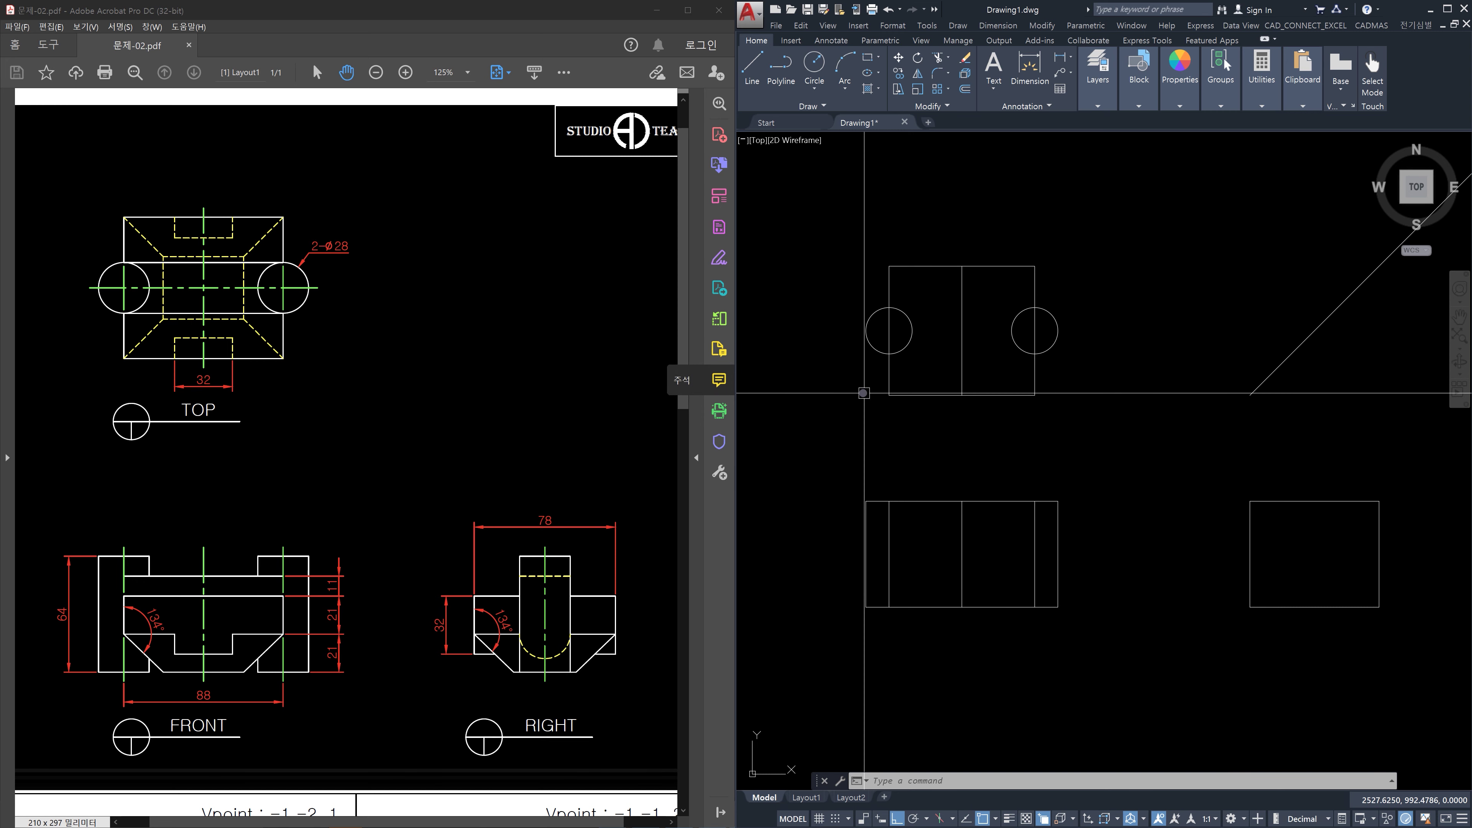
type("l")
key("Return")
scroll(889, 316, "up", 2)
left_click(891, 301)
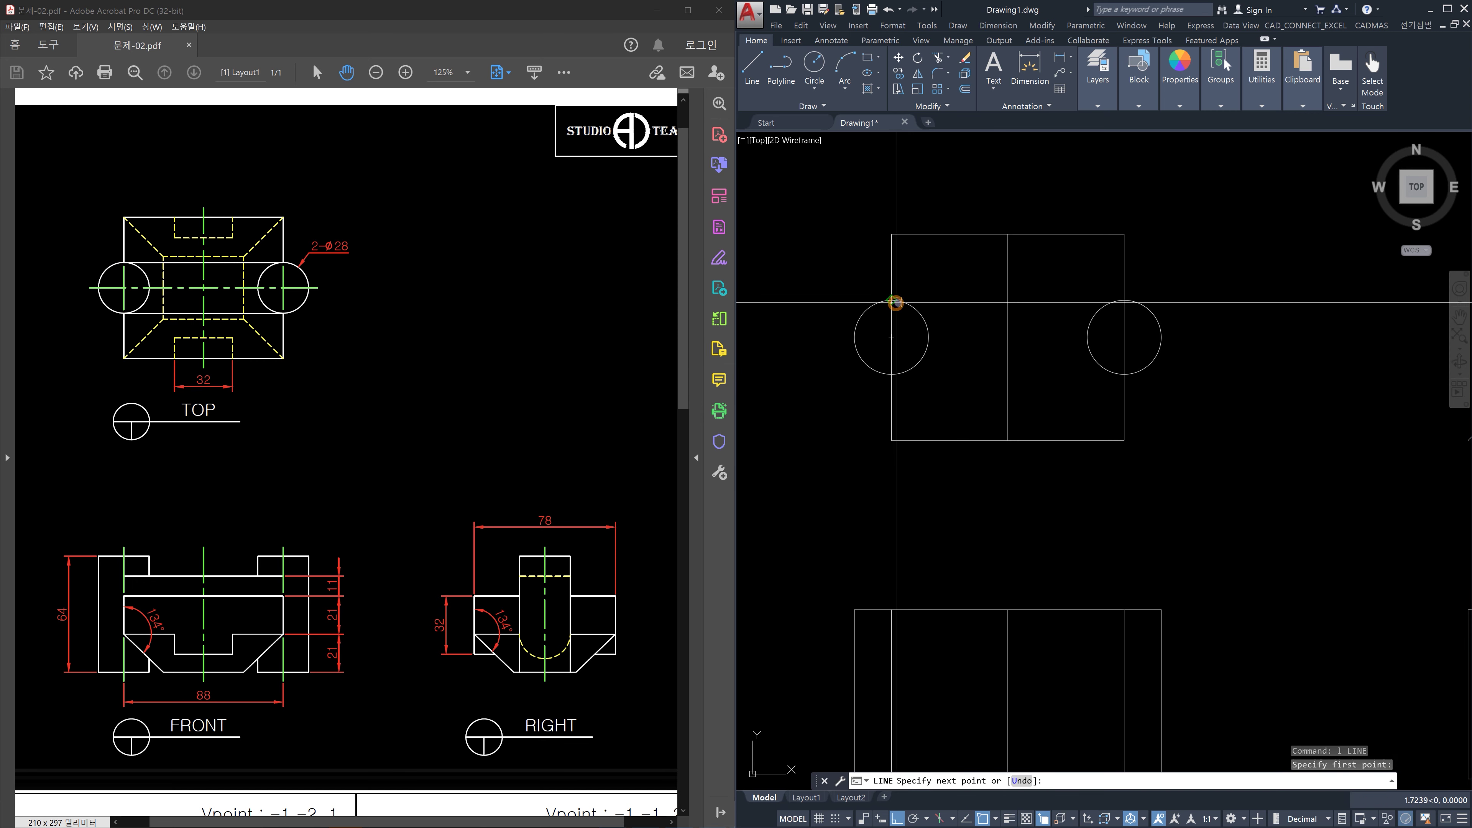
left_click(1124, 301)
key("Escape")
key("Return")
left_click(1121, 372)
left_click(899, 375)
key("Escape")
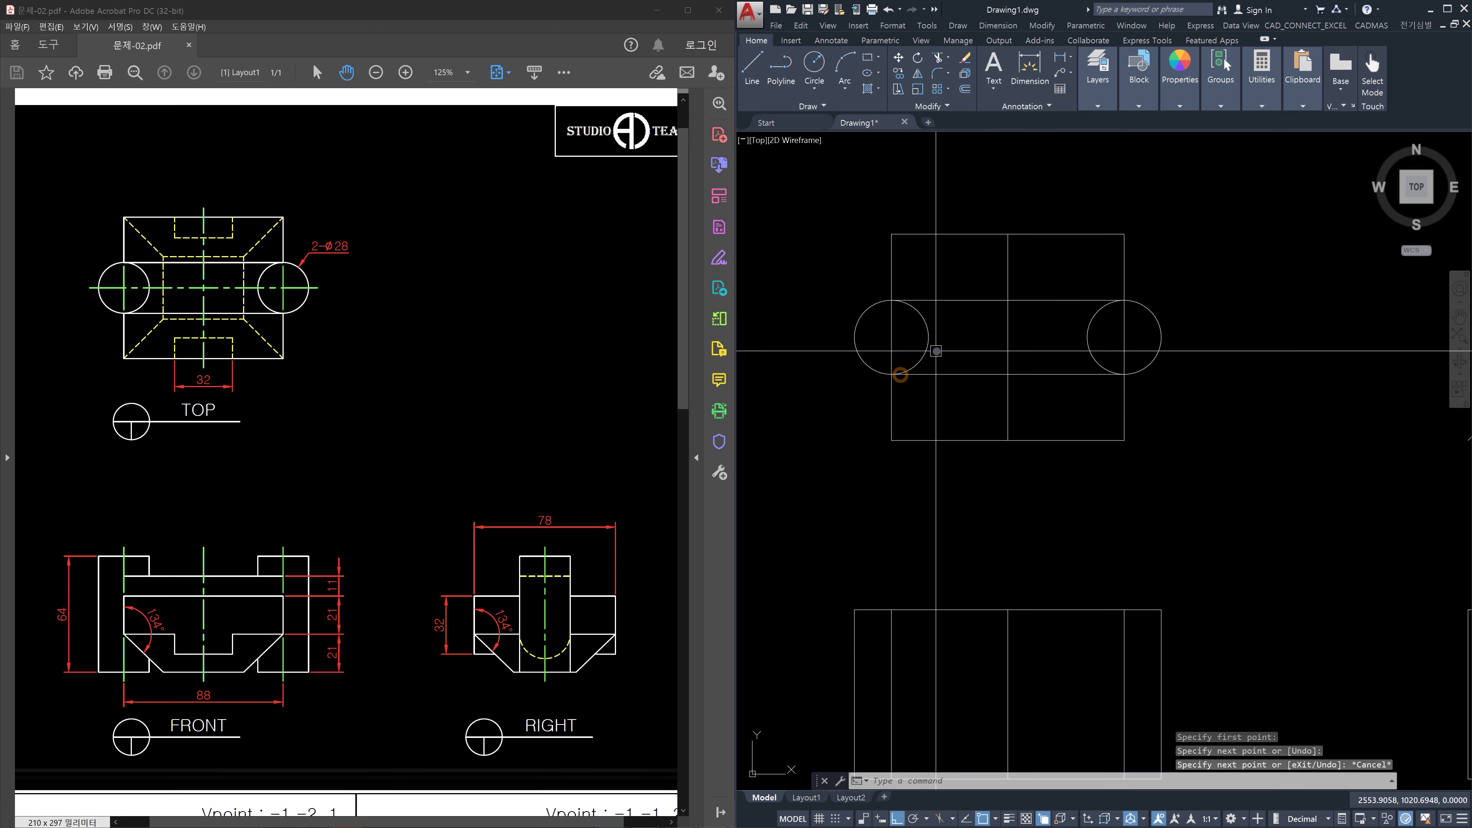
Trim the parts of the top view's left and right vertical edges that lie inside the two circles
scroll(938, 349, "up", 4)
scroll(938, 353, "down", 2)
key("Escape")
key("Escape")
key("Escape")
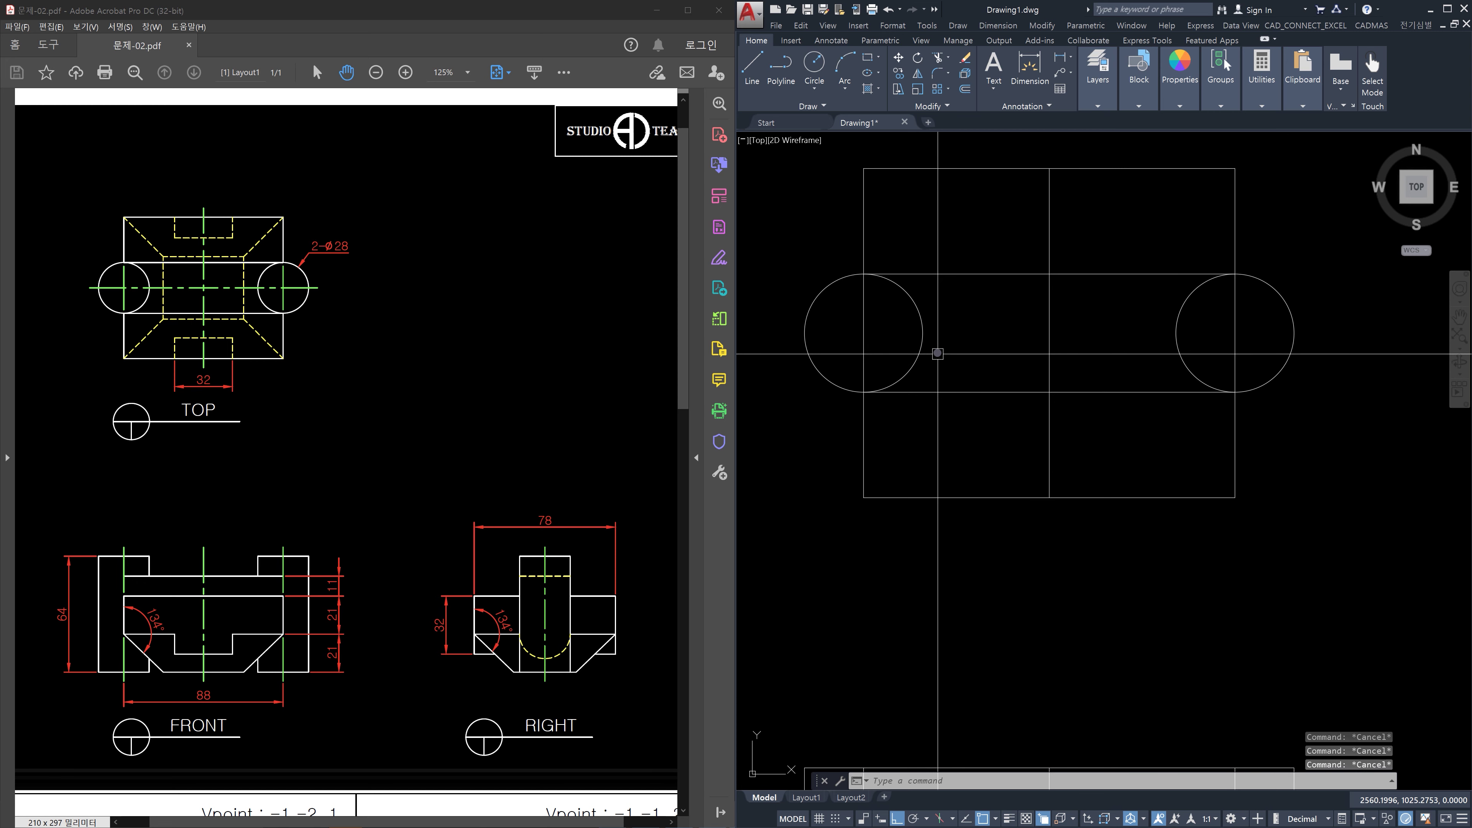
type("tr")
key("Return")
left_click(918, 352)
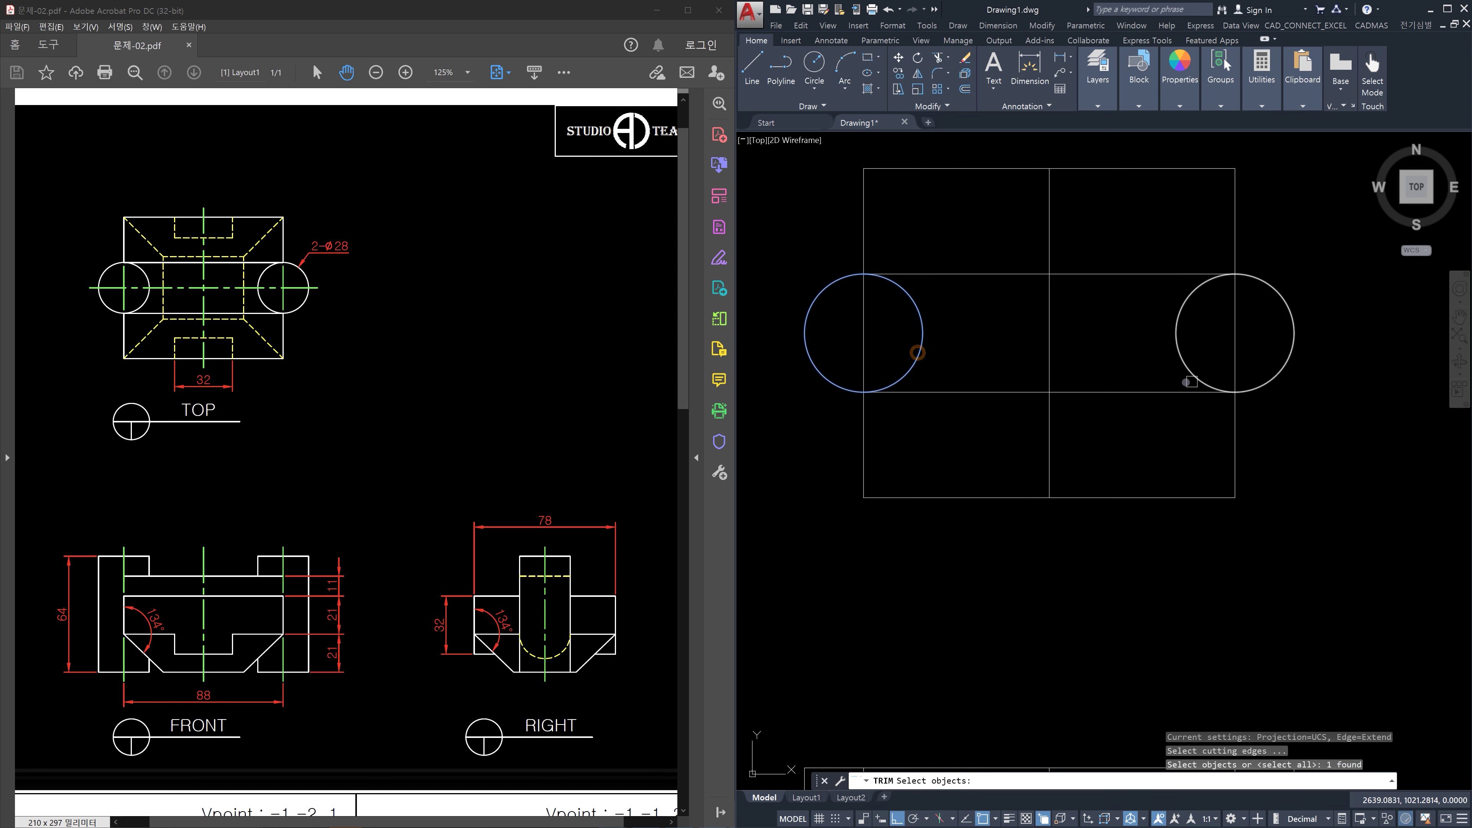
left_click(1186, 367)
key("Return")
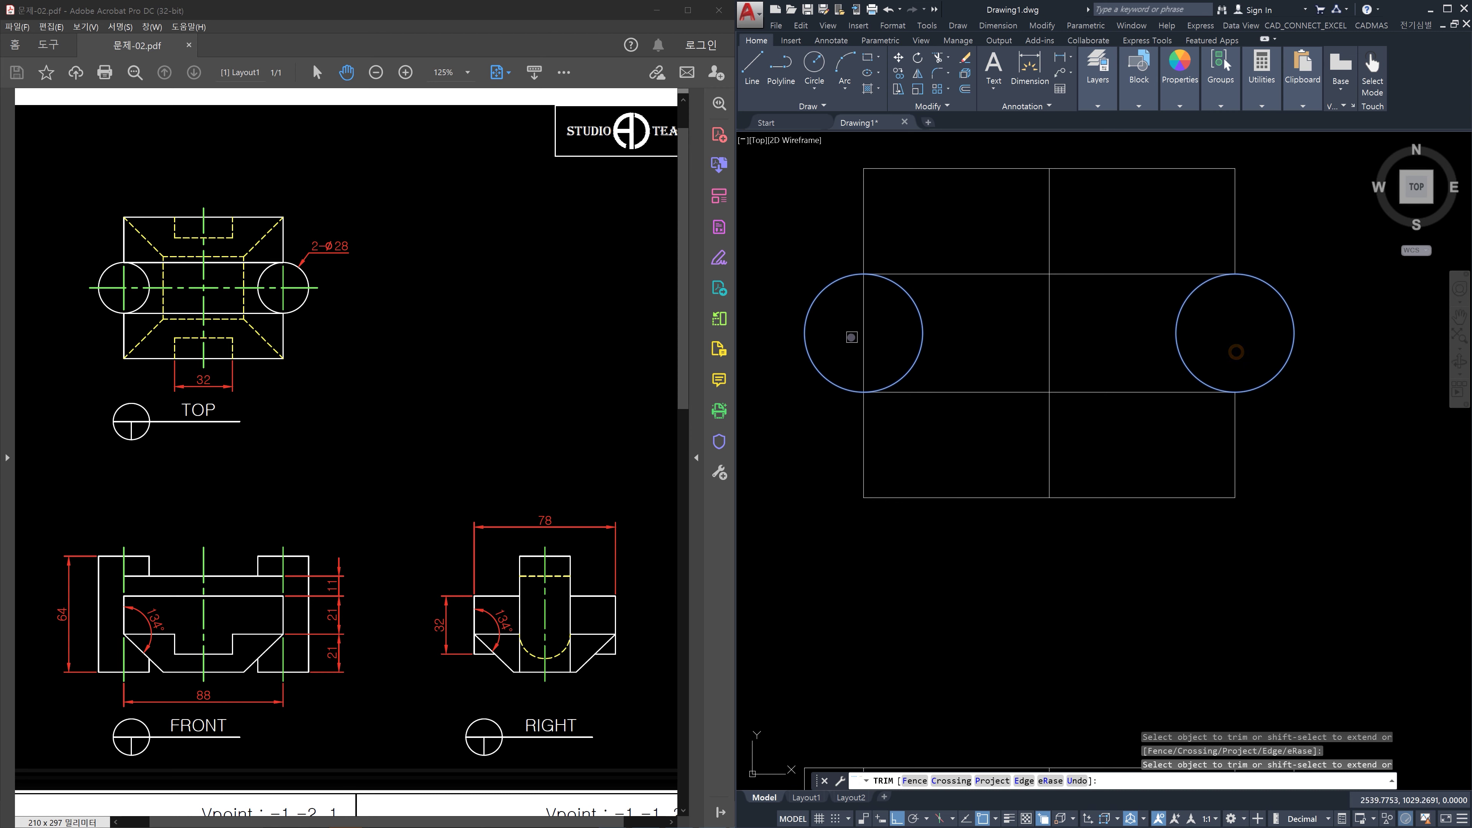
key("Escape")
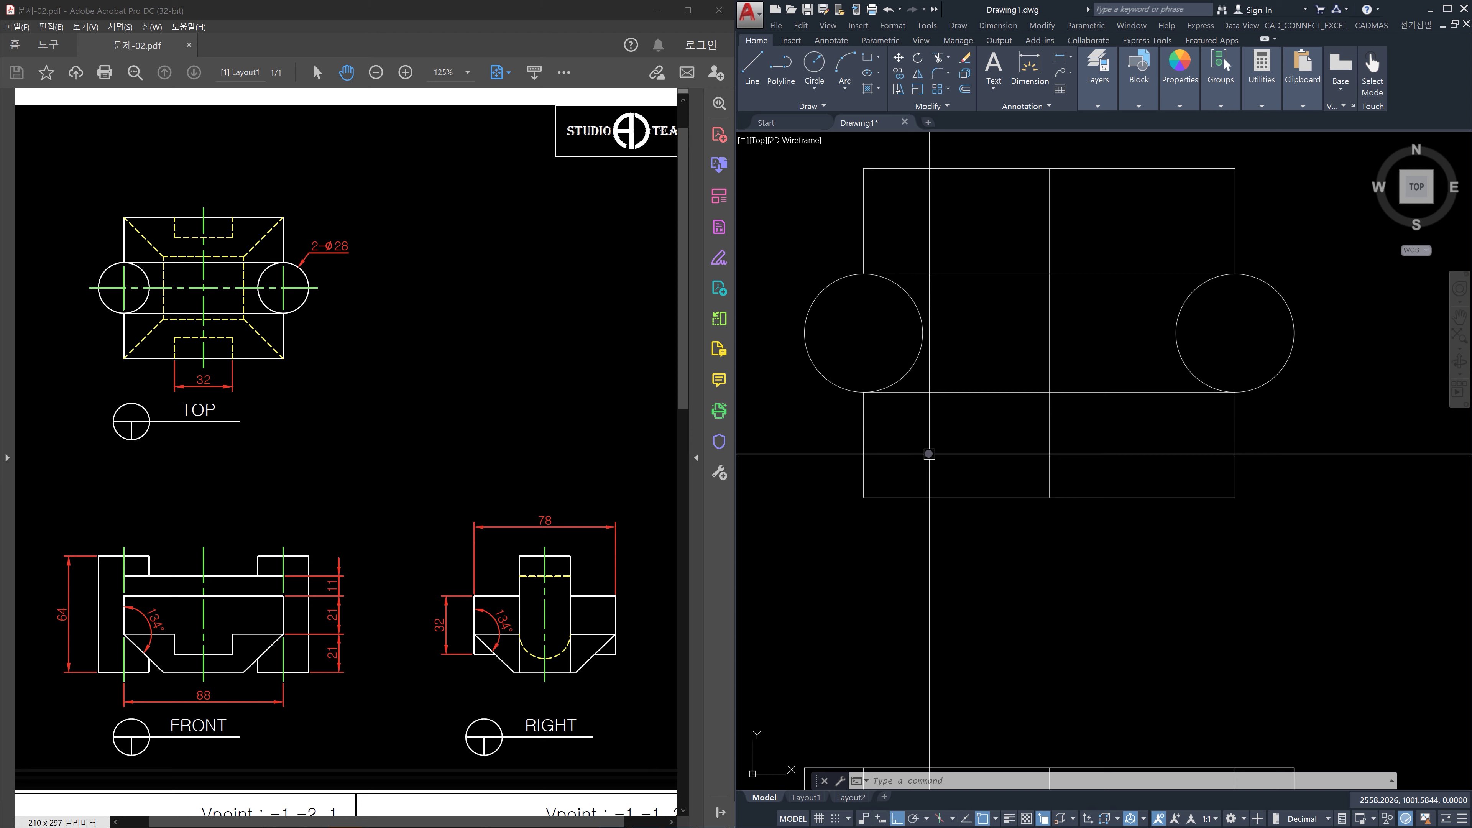
Erase the vertical centre line of the top view
key("Escape")
key("Escape")
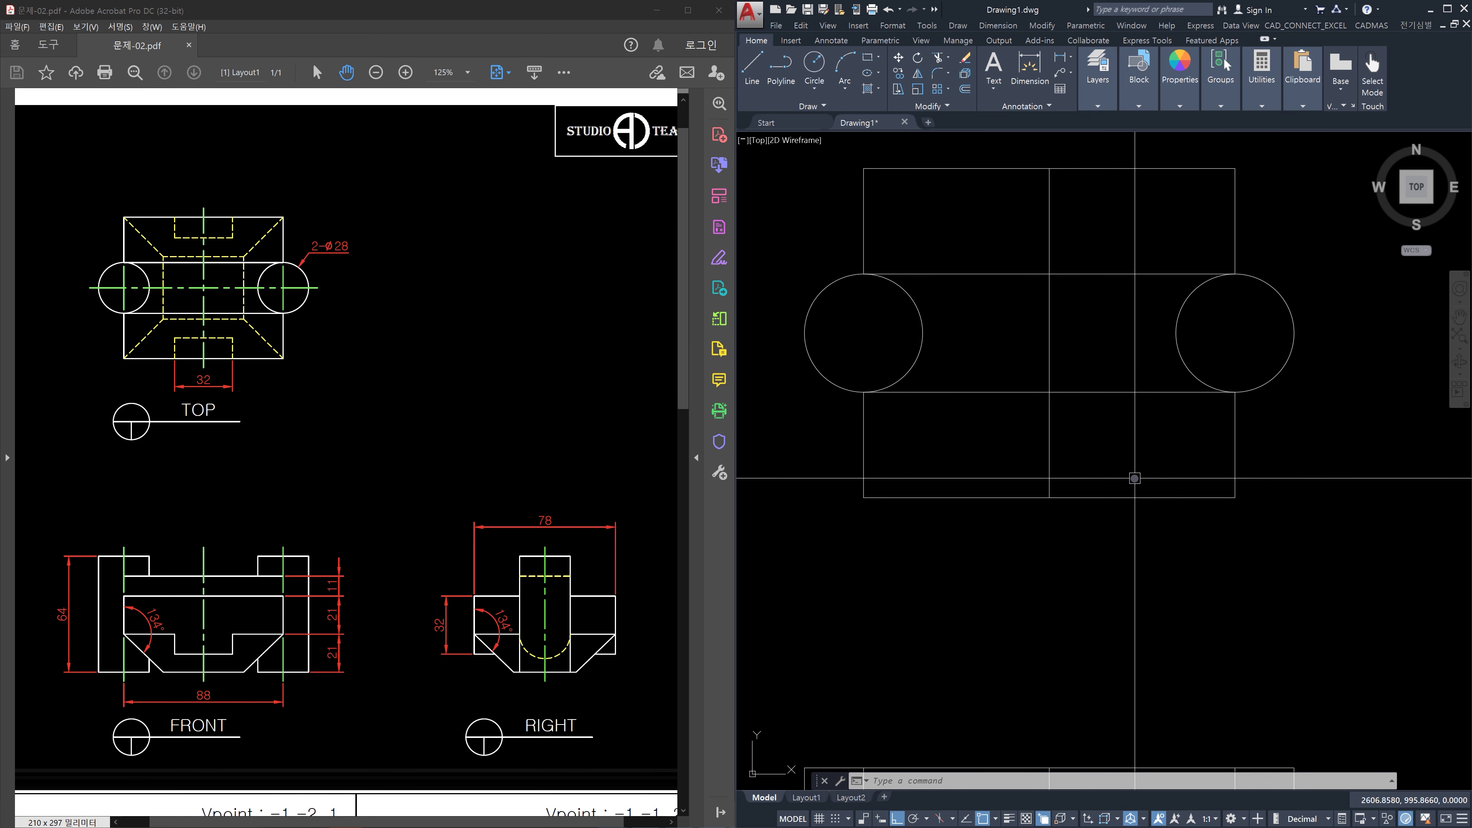
left_click(1111, 469)
left_click(988, 454)
key("Delete")
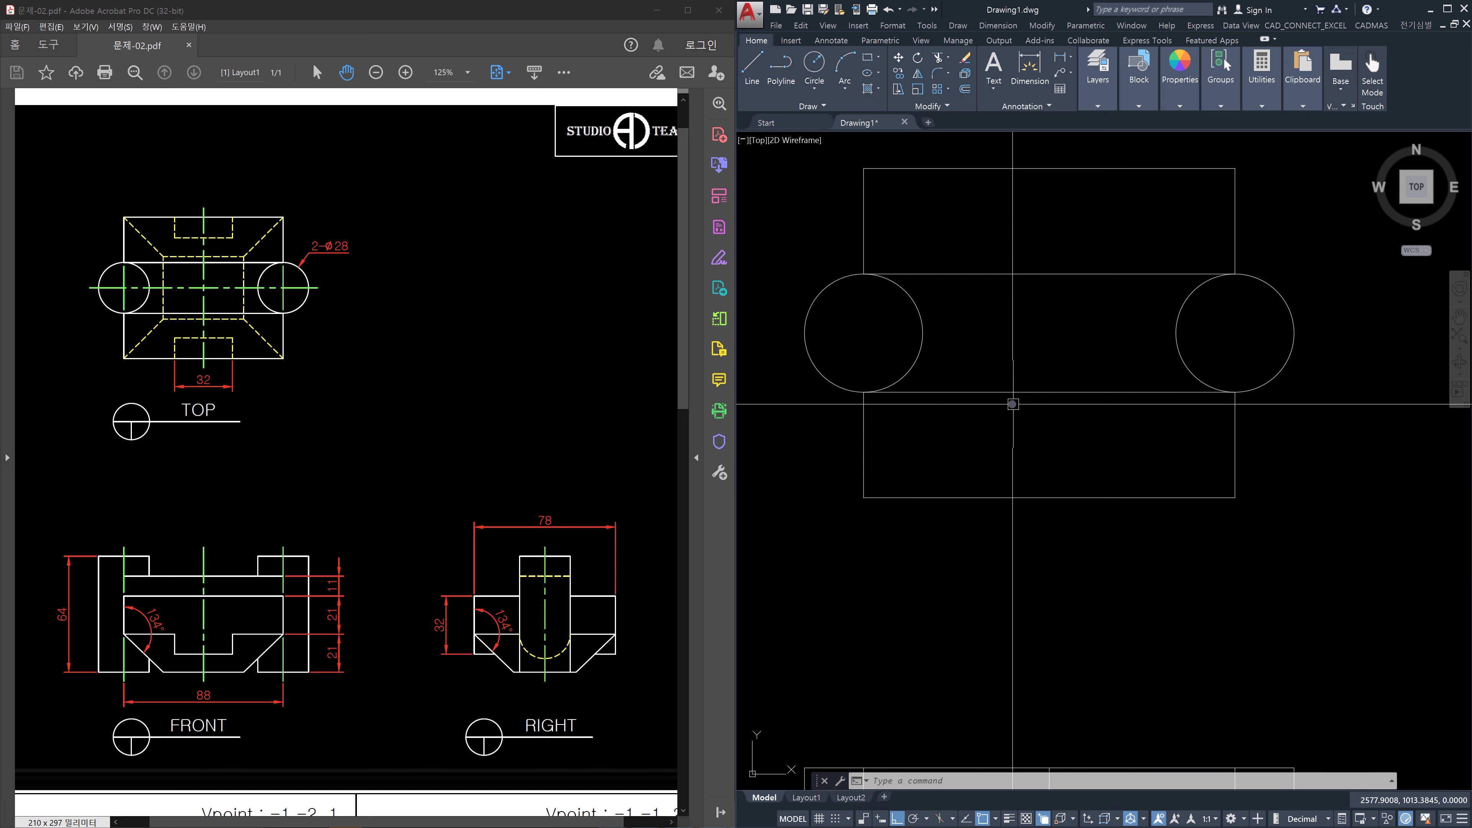
key("ctrl+x")
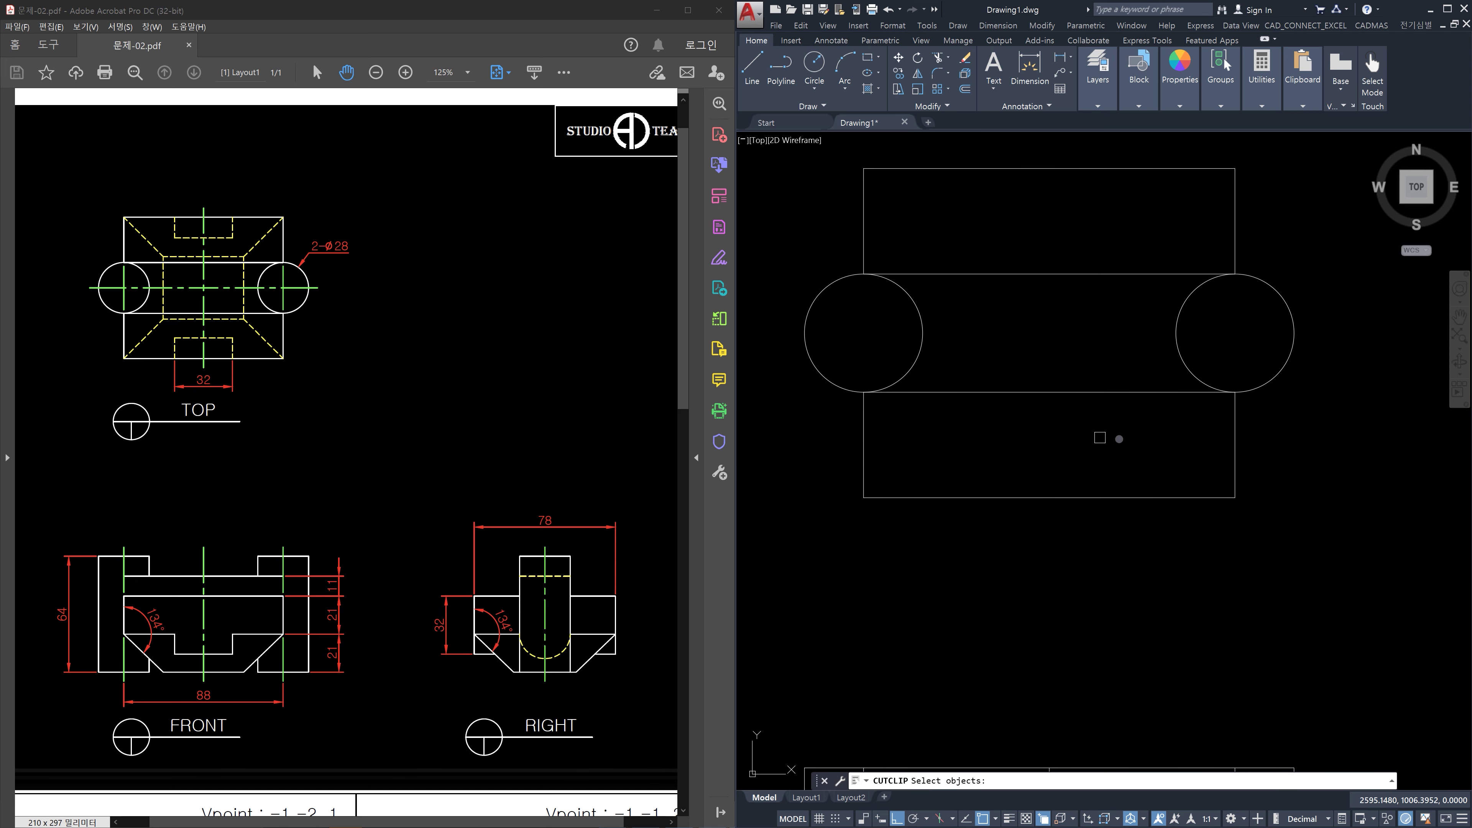
key("Escape")
key("Escape")
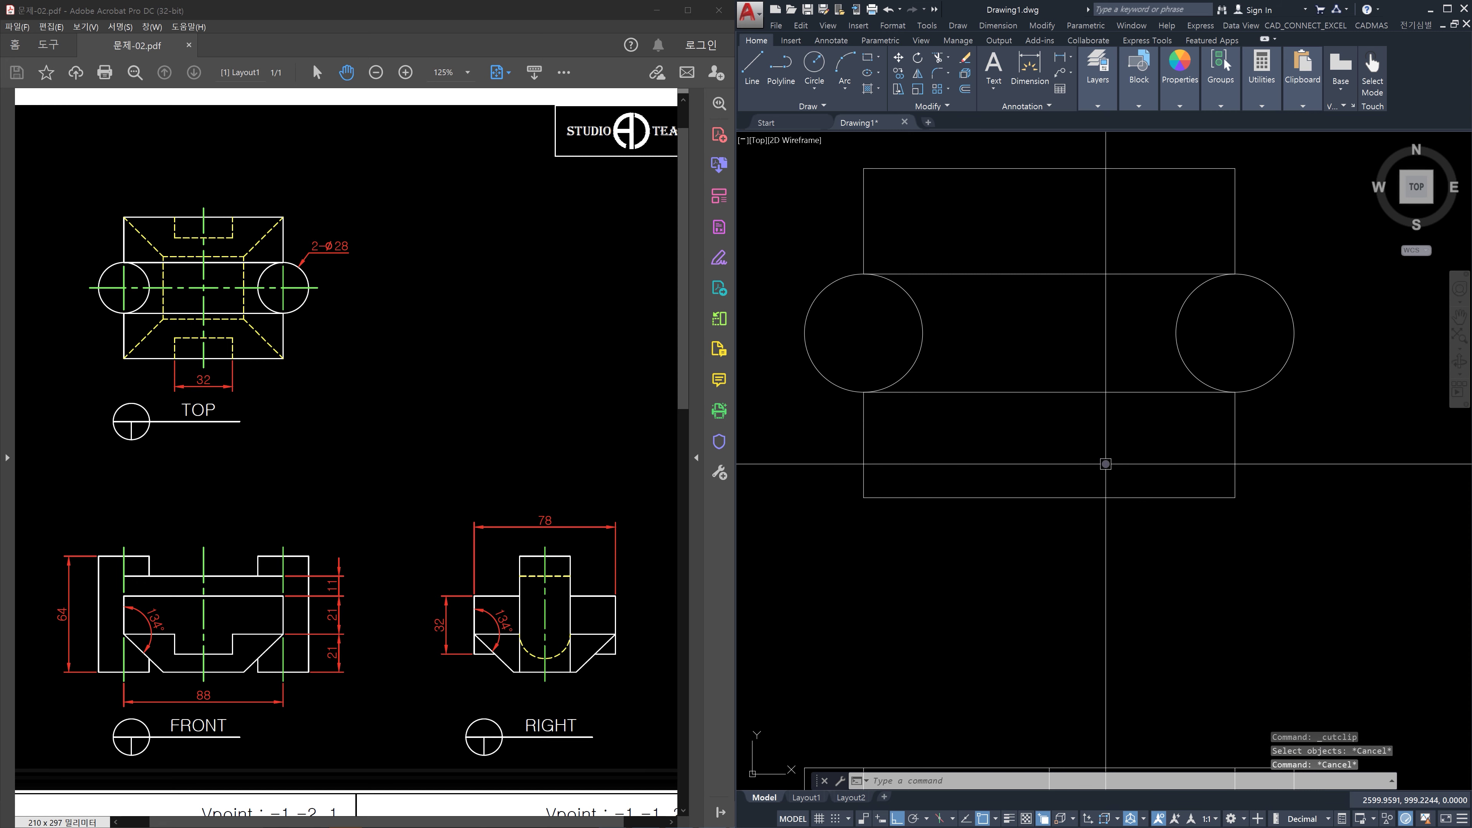
Undo the erasure of the top view's vertical centre line
key("ctrl+z")
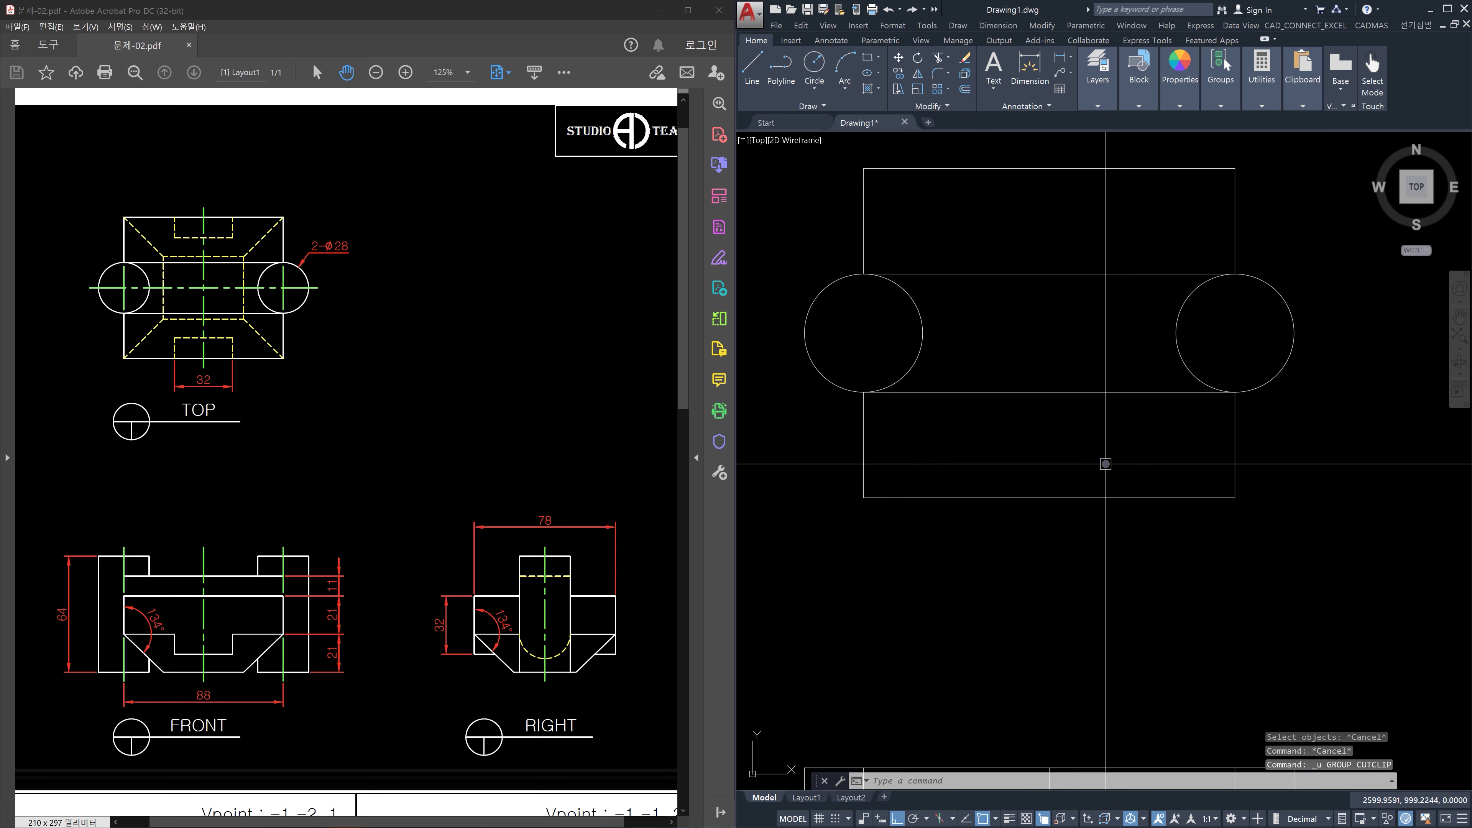
key("ctrl+z")
key("Escape")
left_click(1095, 445)
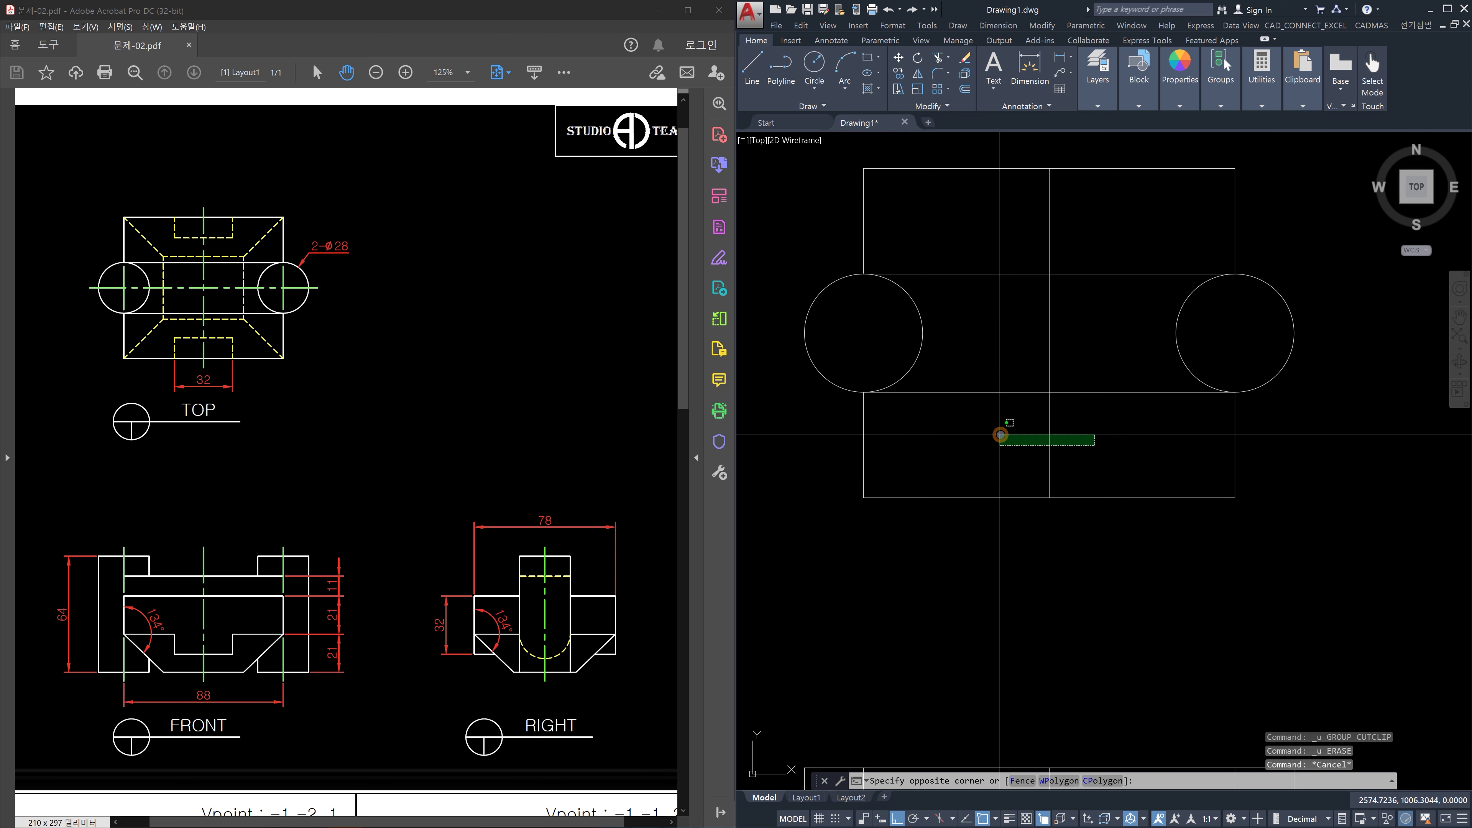
key("Escape")
Offset the front view's bottom edge upward by 21, and offset the resulting line upward by 21 again
scroll(1000, 434, "down", 5)
scroll(1216, 494, "up", 3)
middle_click_drag(1216, 495, 1123, 472)
scroll(1107, 535, "up", 3)
middle_click_drag(1104, 539, 1117, 487)
key("Escape")
key("Escape")
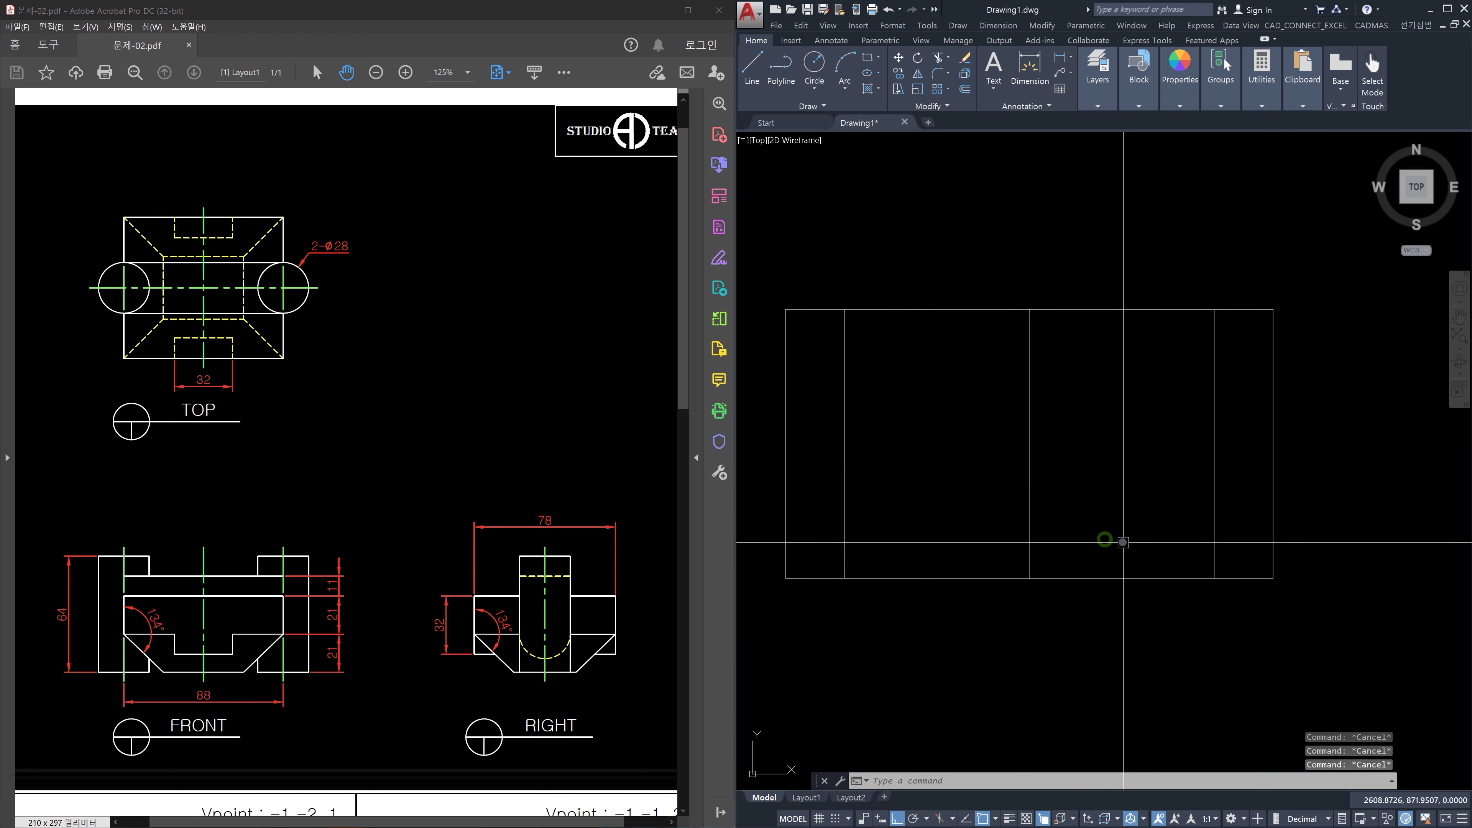
type("o")
key("space")
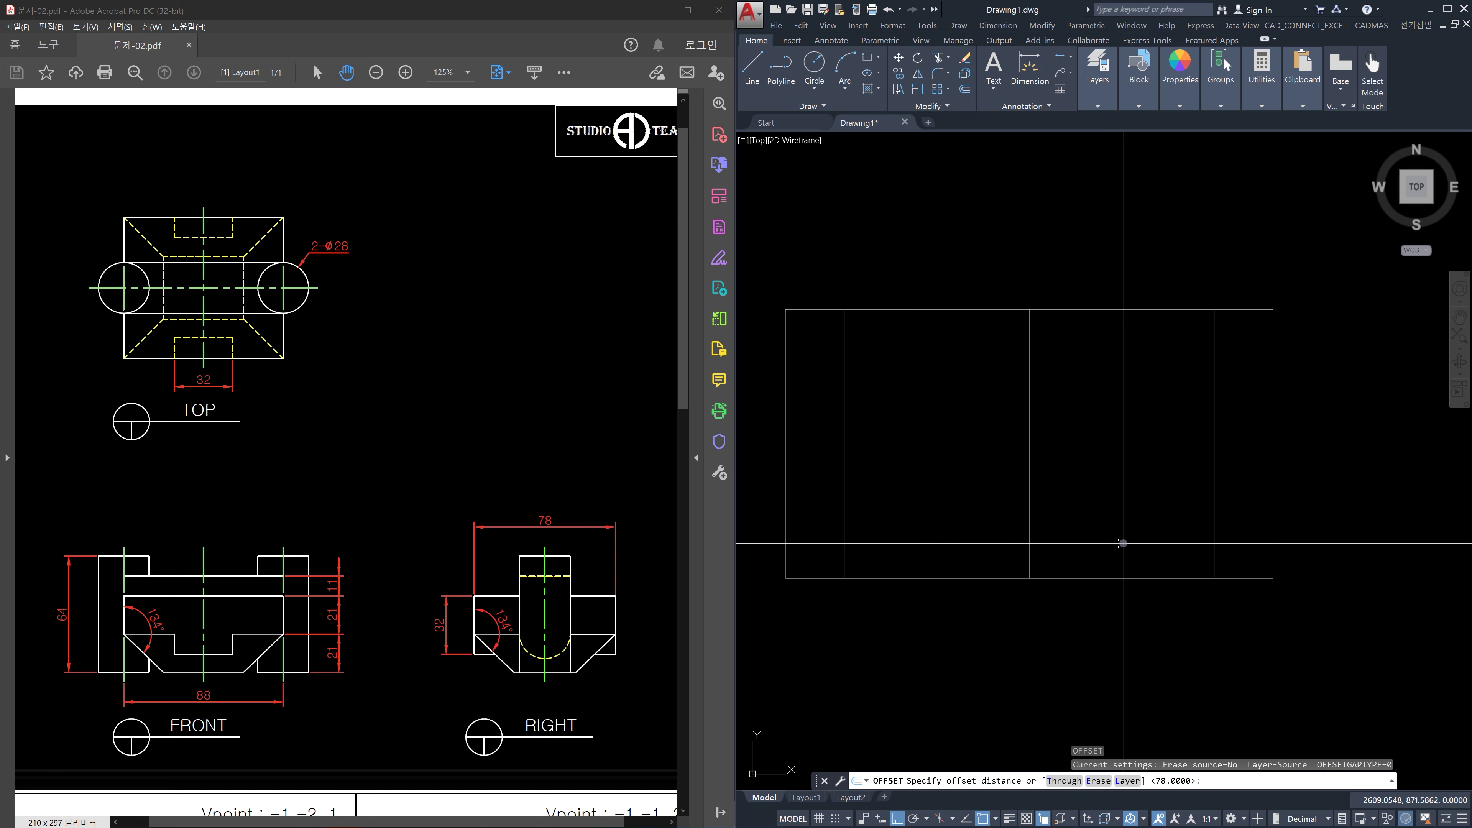
type("21")
key("space")
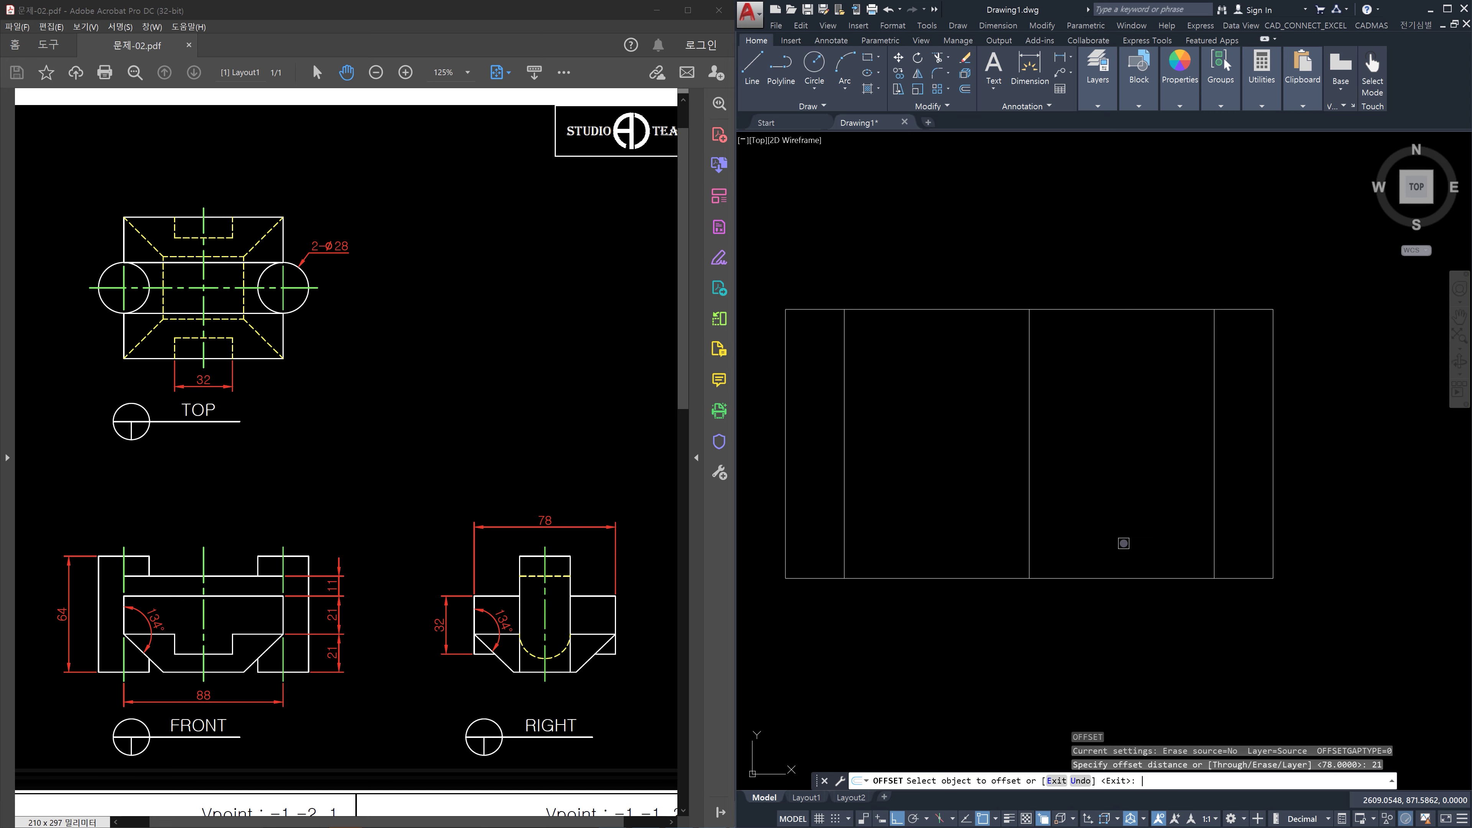
left_click(1128, 576)
left_click(1127, 508)
left_click(1127, 492)
left_click(1134, 418)
key("Escape")
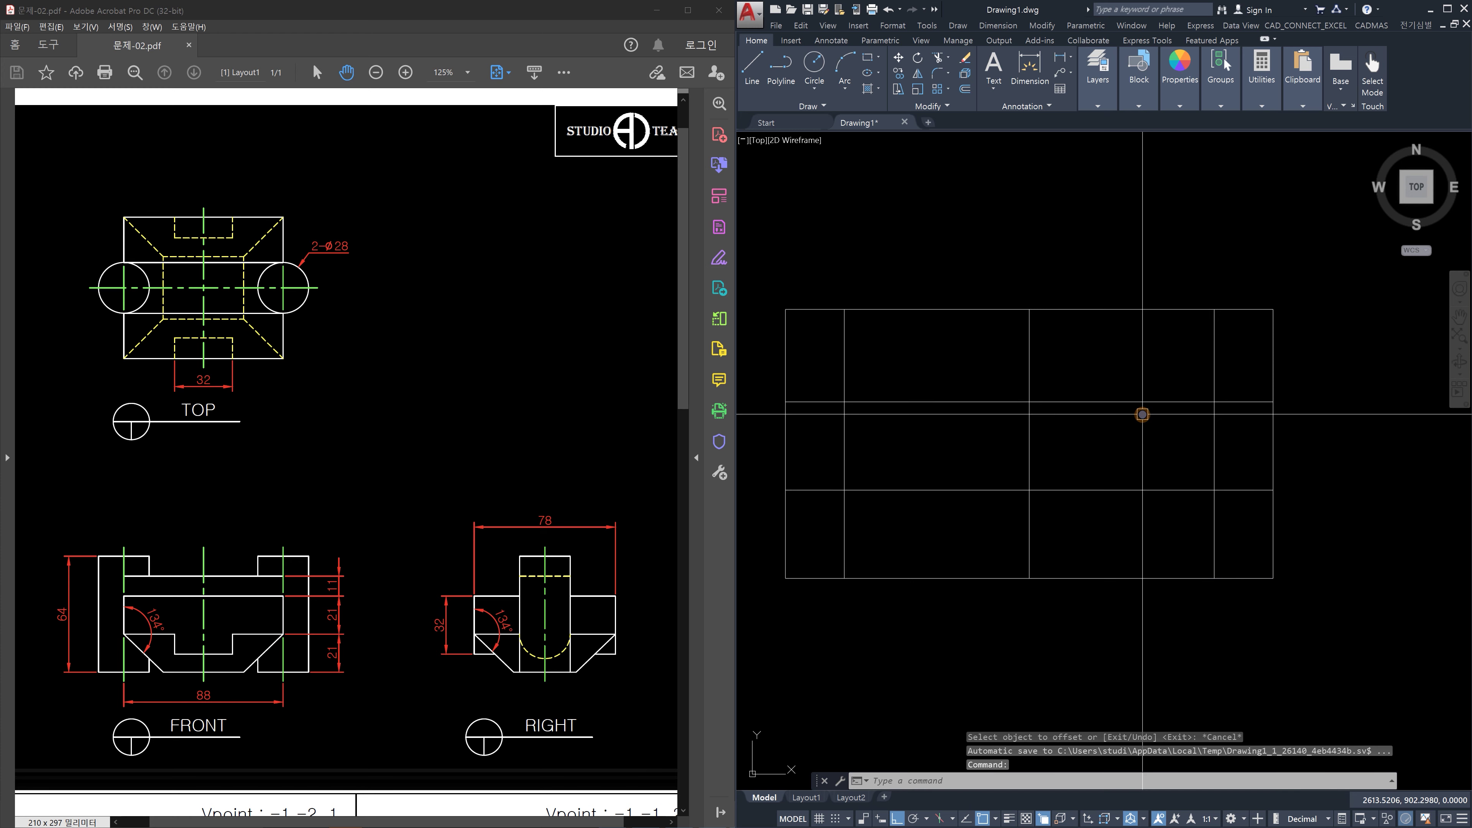
Offset the upper of the front view's two inner horizontal lines upward by 11
type("o")
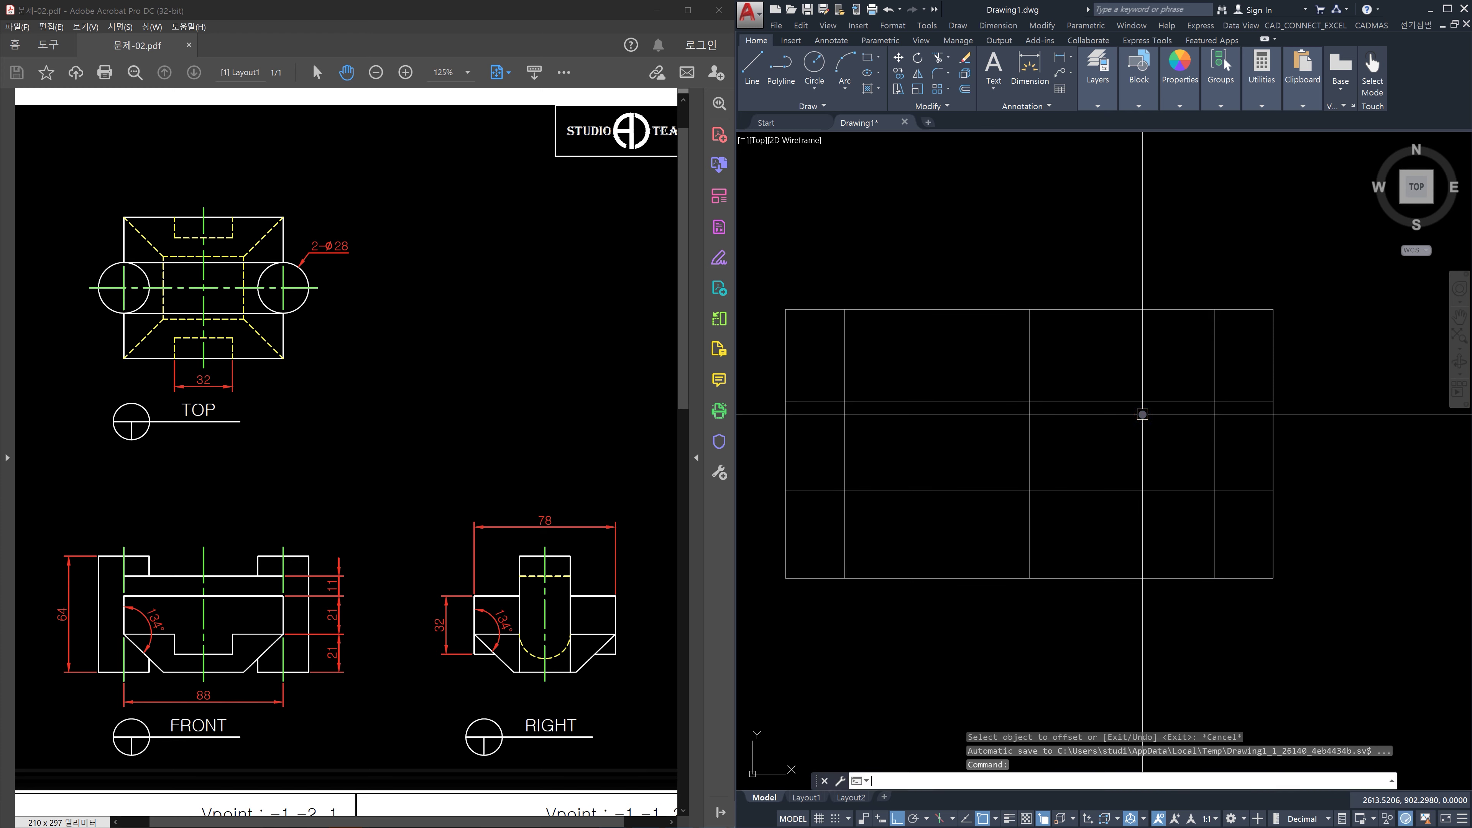
key("space")
type("11")
key("space")
left_click(1141, 401)
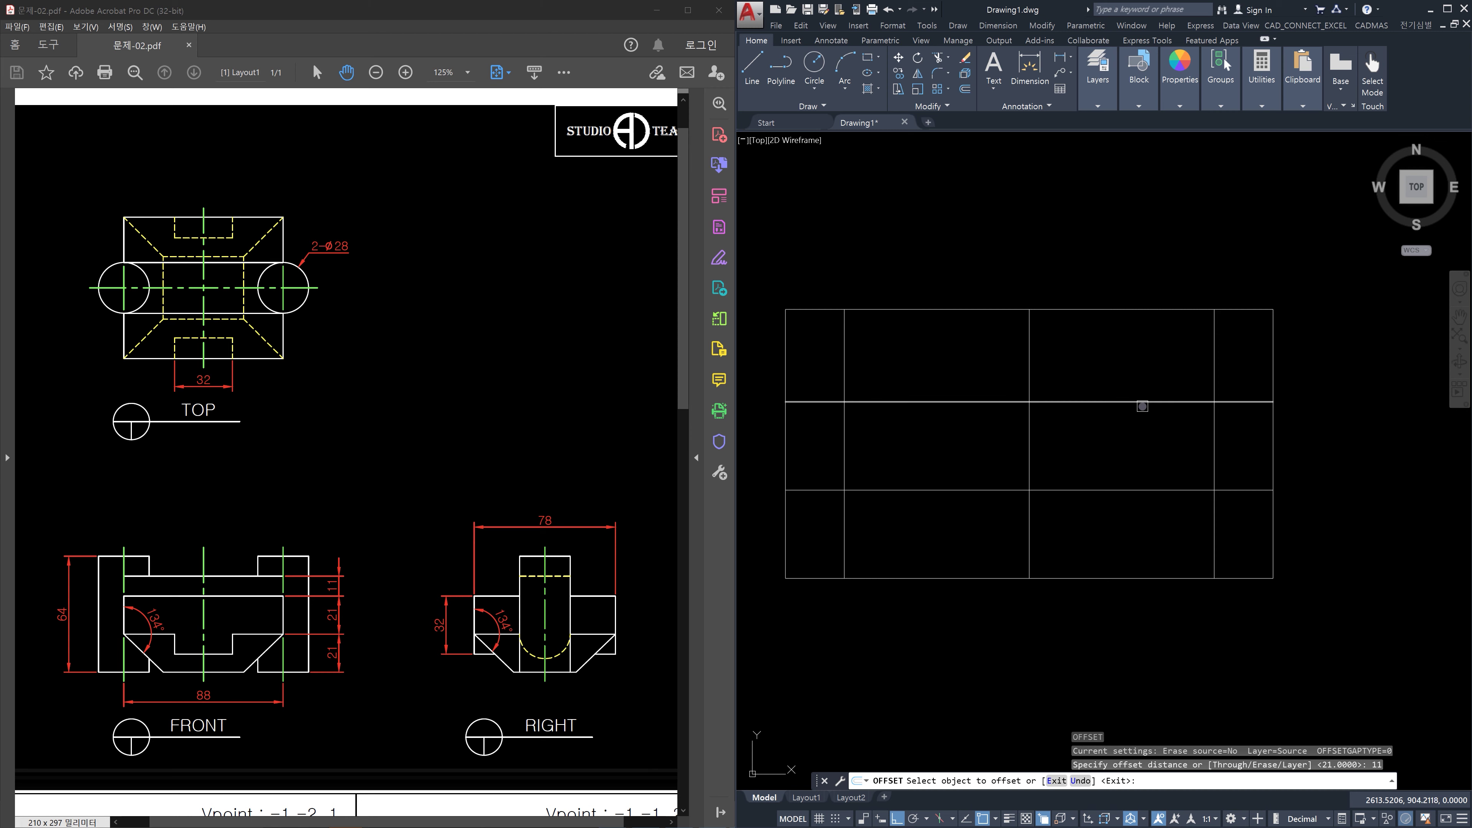
left_click(1141, 363)
key("Escape")
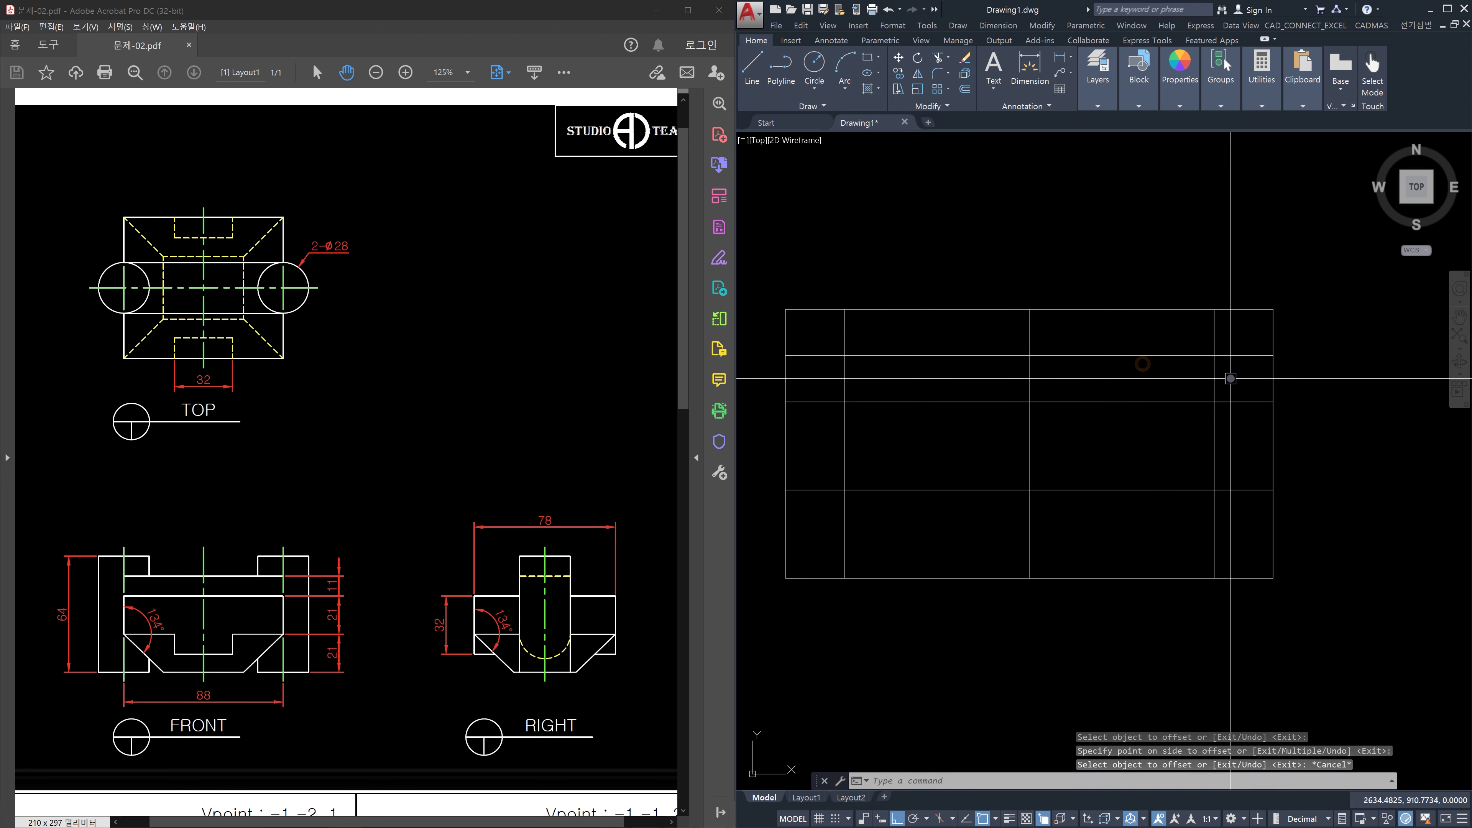
Trim the front view's highest inner horizontal line outside the vertical lines through the two circle centres
type("tr")
key("space")
left_click(1228, 378)
left_click(1194, 368)
left_click(881, 382)
left_click(827, 378)
key("space")
left_click(825, 350)
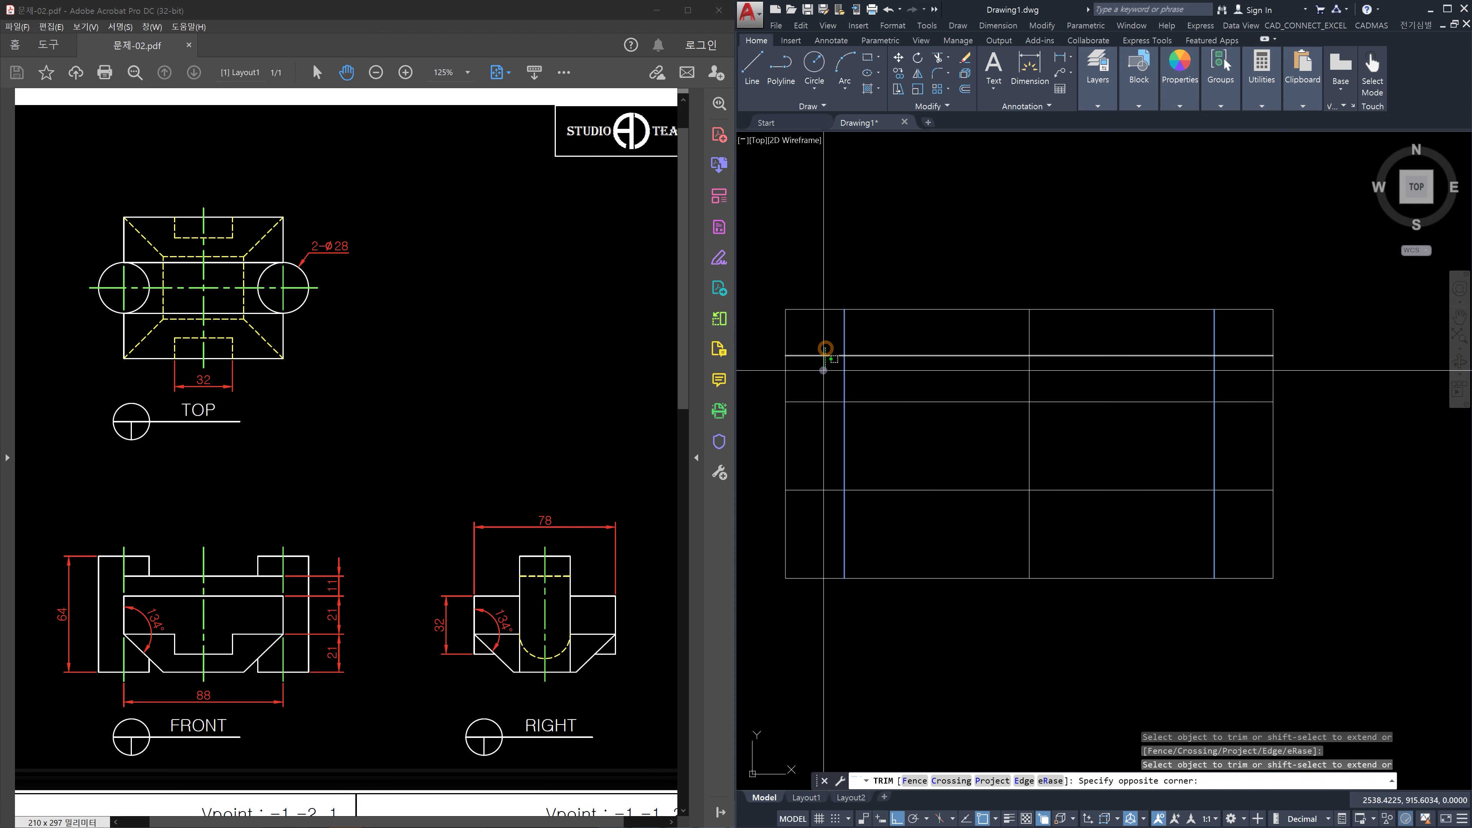
left_click(822, 390)
left_click(1251, 369)
left_click(1248, 347)
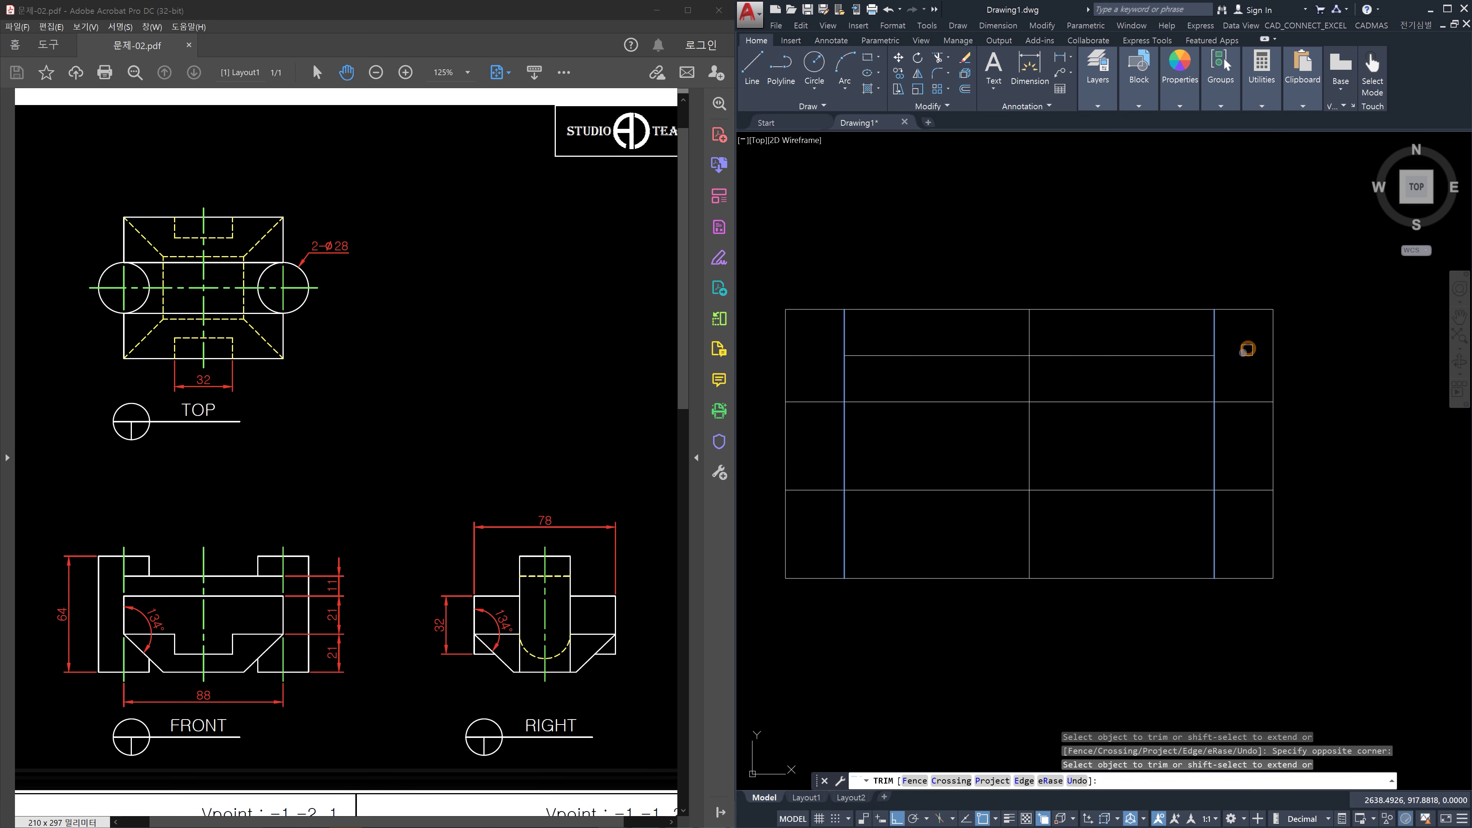
key("Escape")
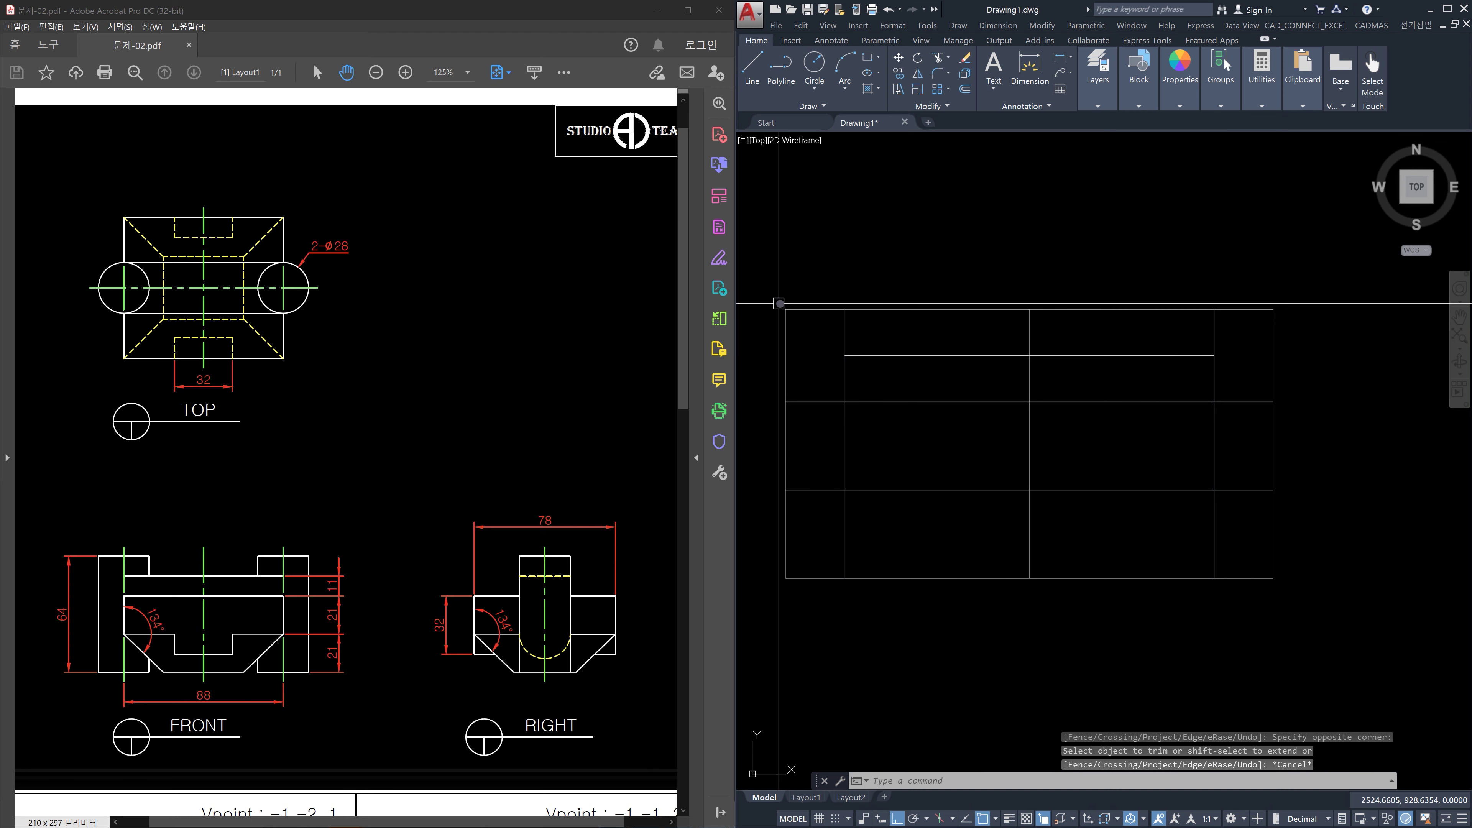
scroll(847, 264, "down", 4)
middle_click_drag(854, 253, 901, 435)
scroll(907, 277, "up", 2)
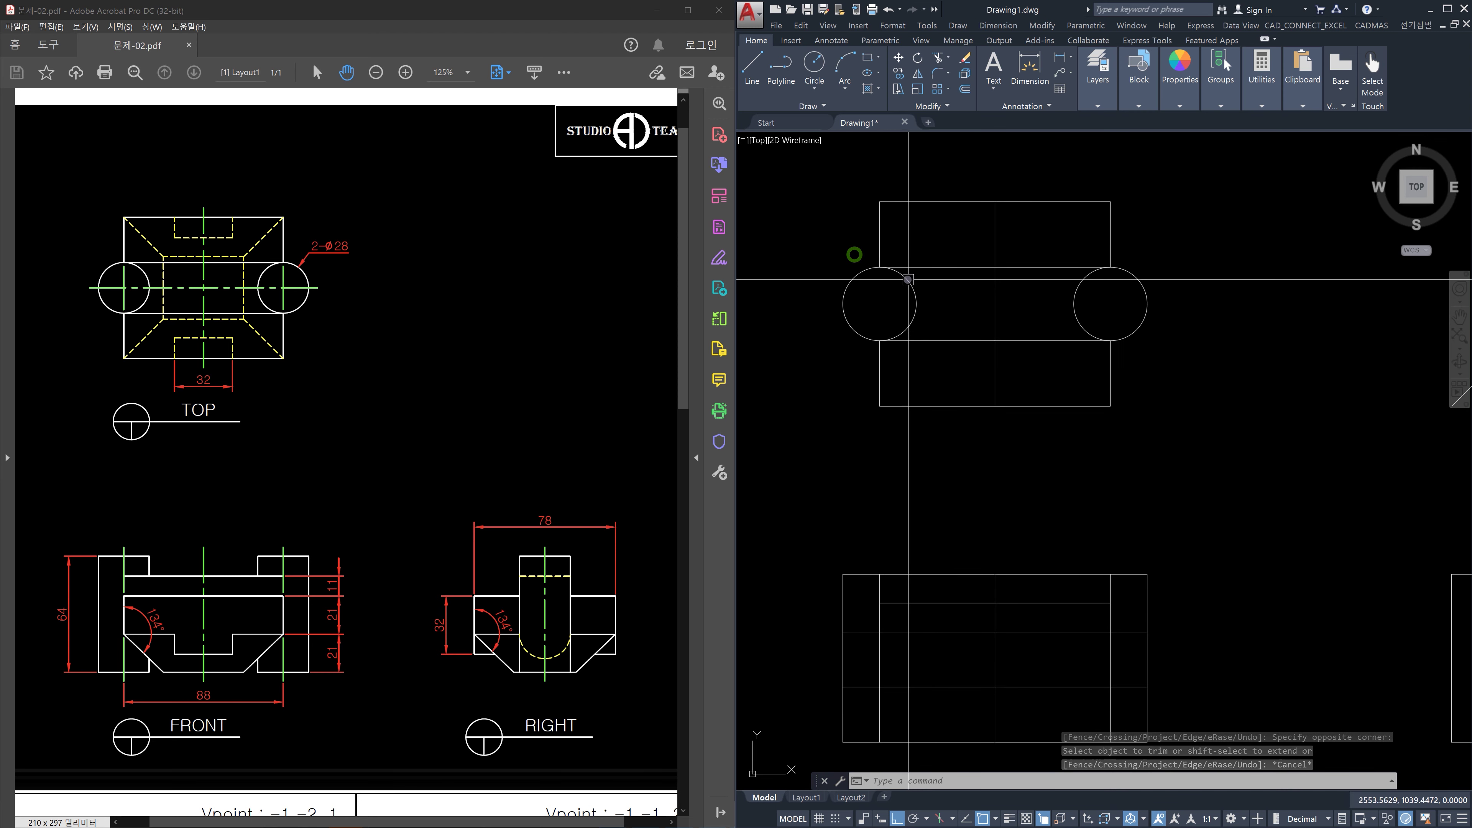
left_click(916, 306)
scroll(897, 522, "up", 3)
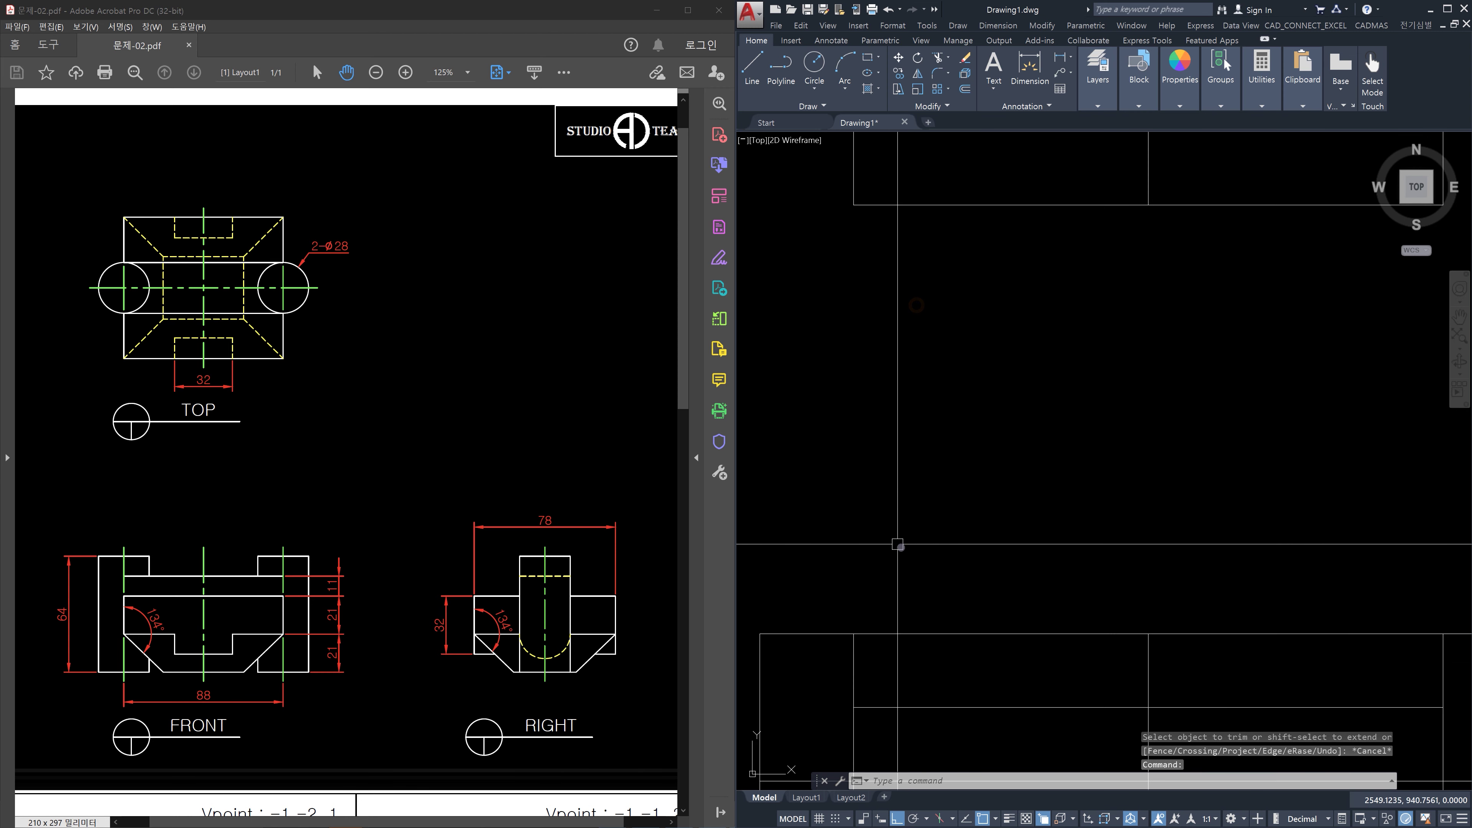
middle_click_drag(923, 585, 961, 490)
key("Escape")
key("Escape")
key("Escape")
scroll(984, 530, "down", 2)
middle_click_drag(996, 543, 988, 524)
scroll(1003, 502, "down", 2)
type("xl")
key("Return")
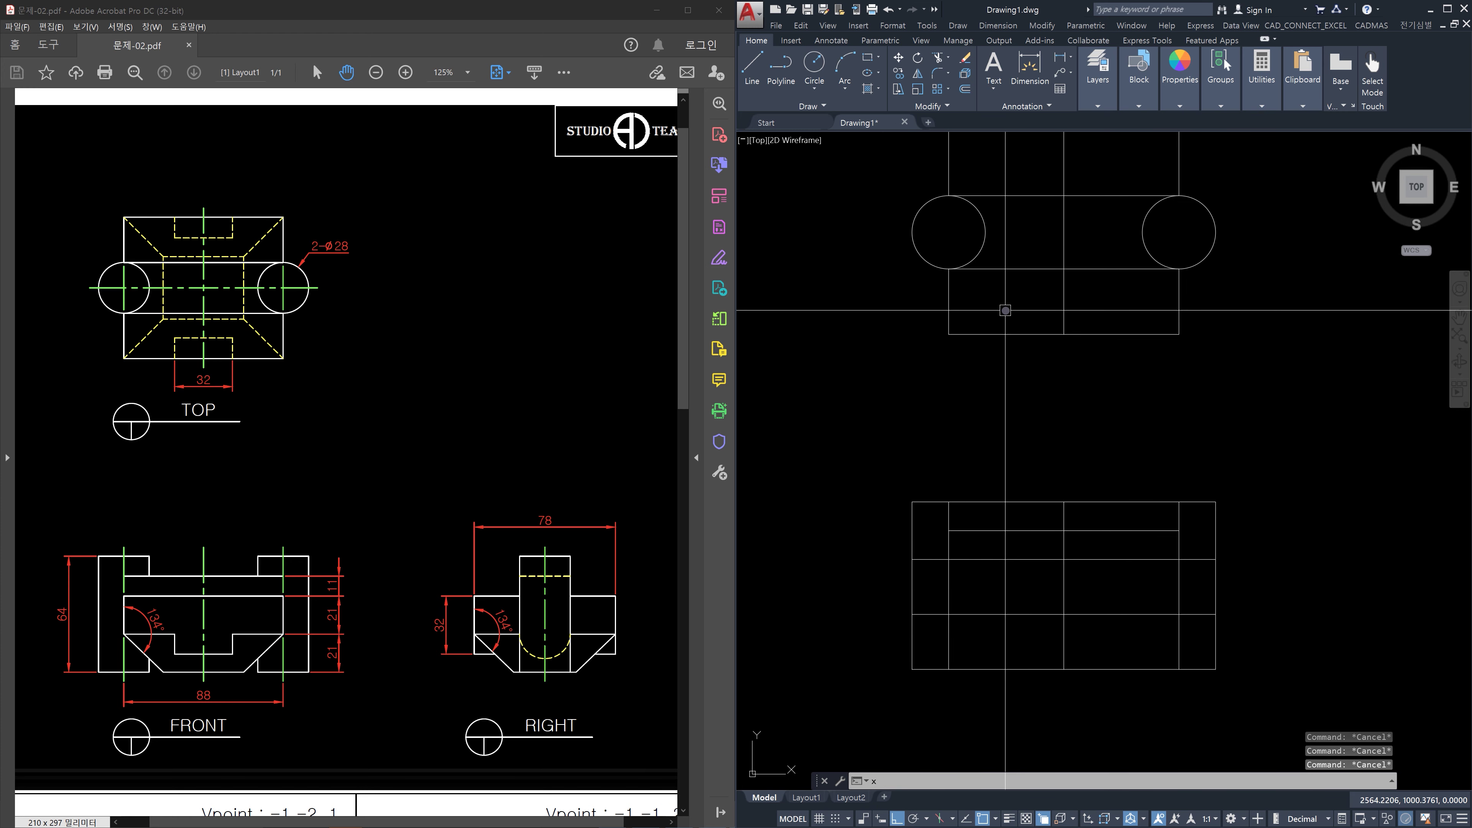
left_click(985, 232)
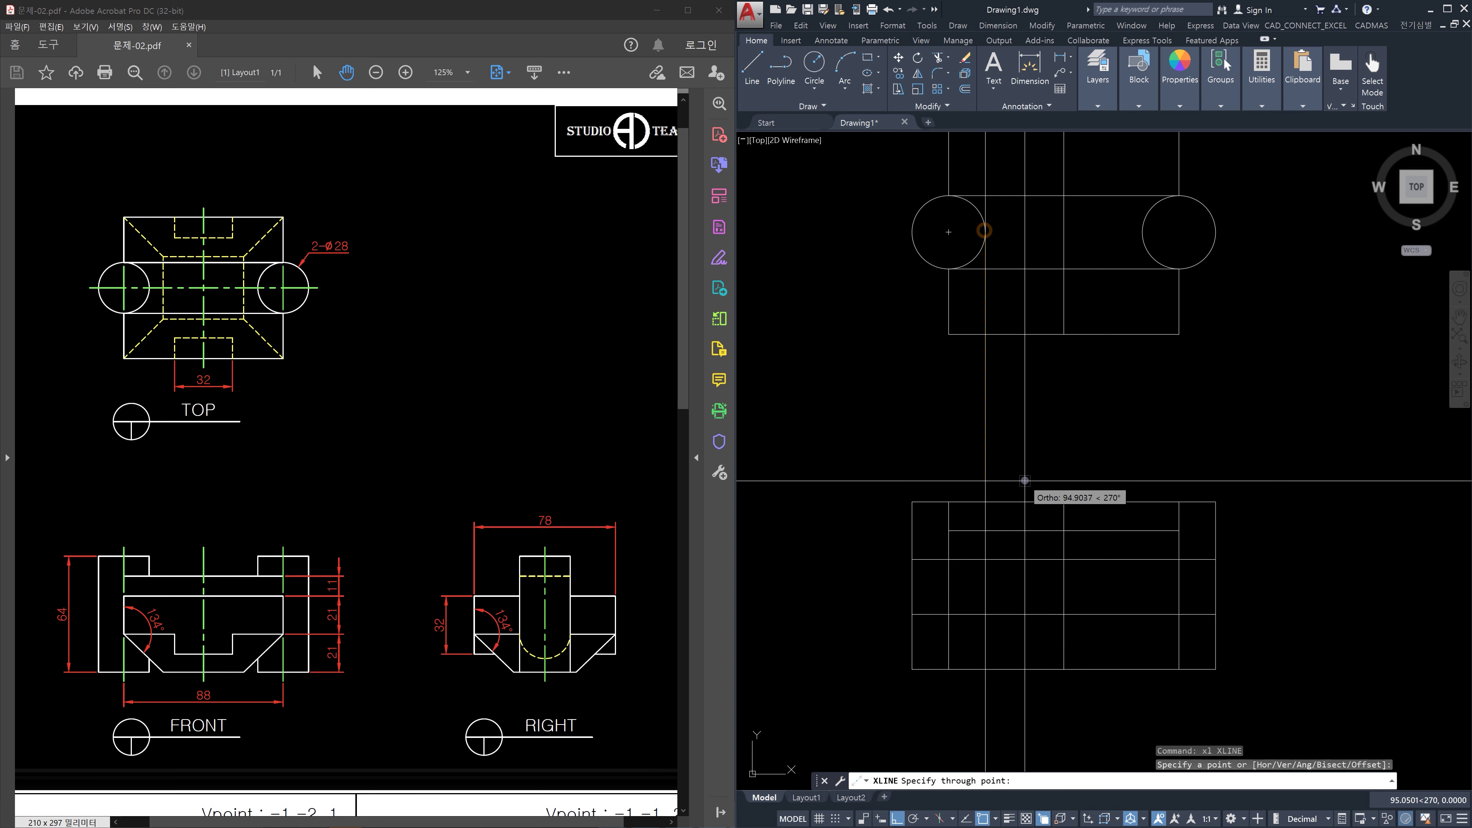
key("Escape")
scroll(966, 525, "up", 4)
left_click(947, 511)
left_click(895, 500)
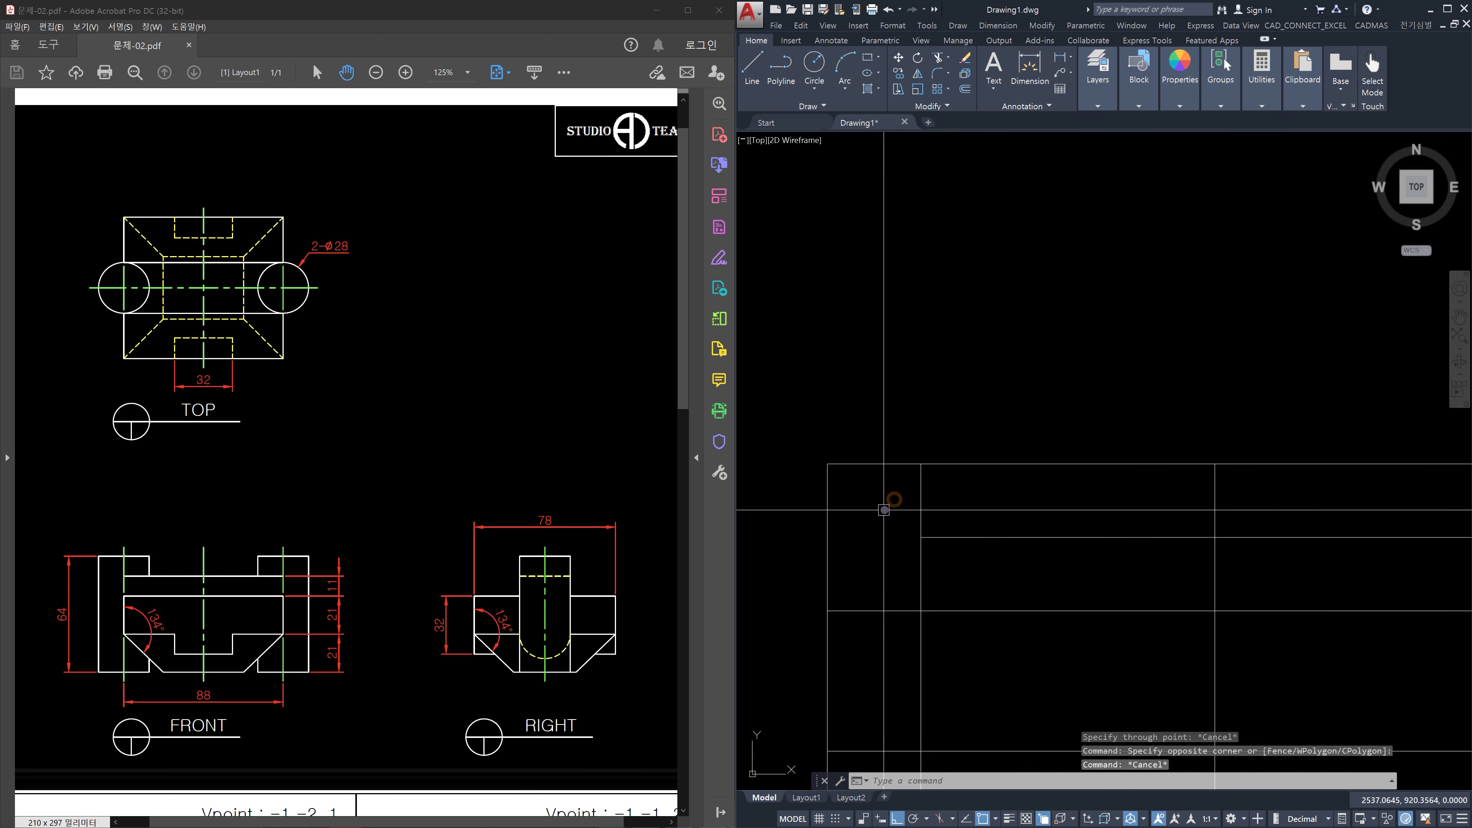
key("Delete")
Mirror the front view's left outer edge about the vertical line through the left circle's centre, keeping the original
type("mi")
key("Return")
left_click(884, 510)
left_click(791, 488)
key("Return")
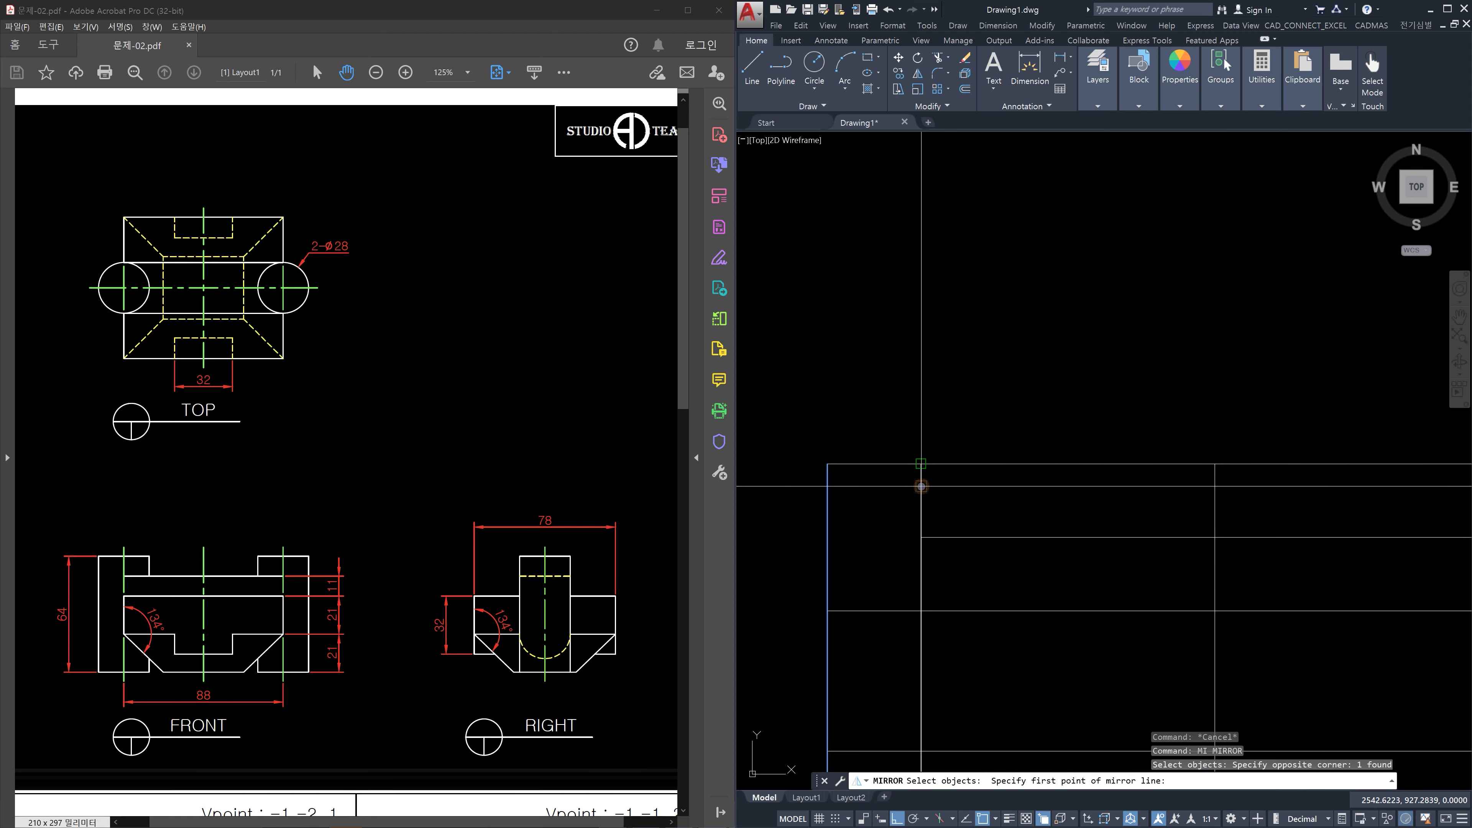
left_click(921, 464)
type("+")
key("Return")
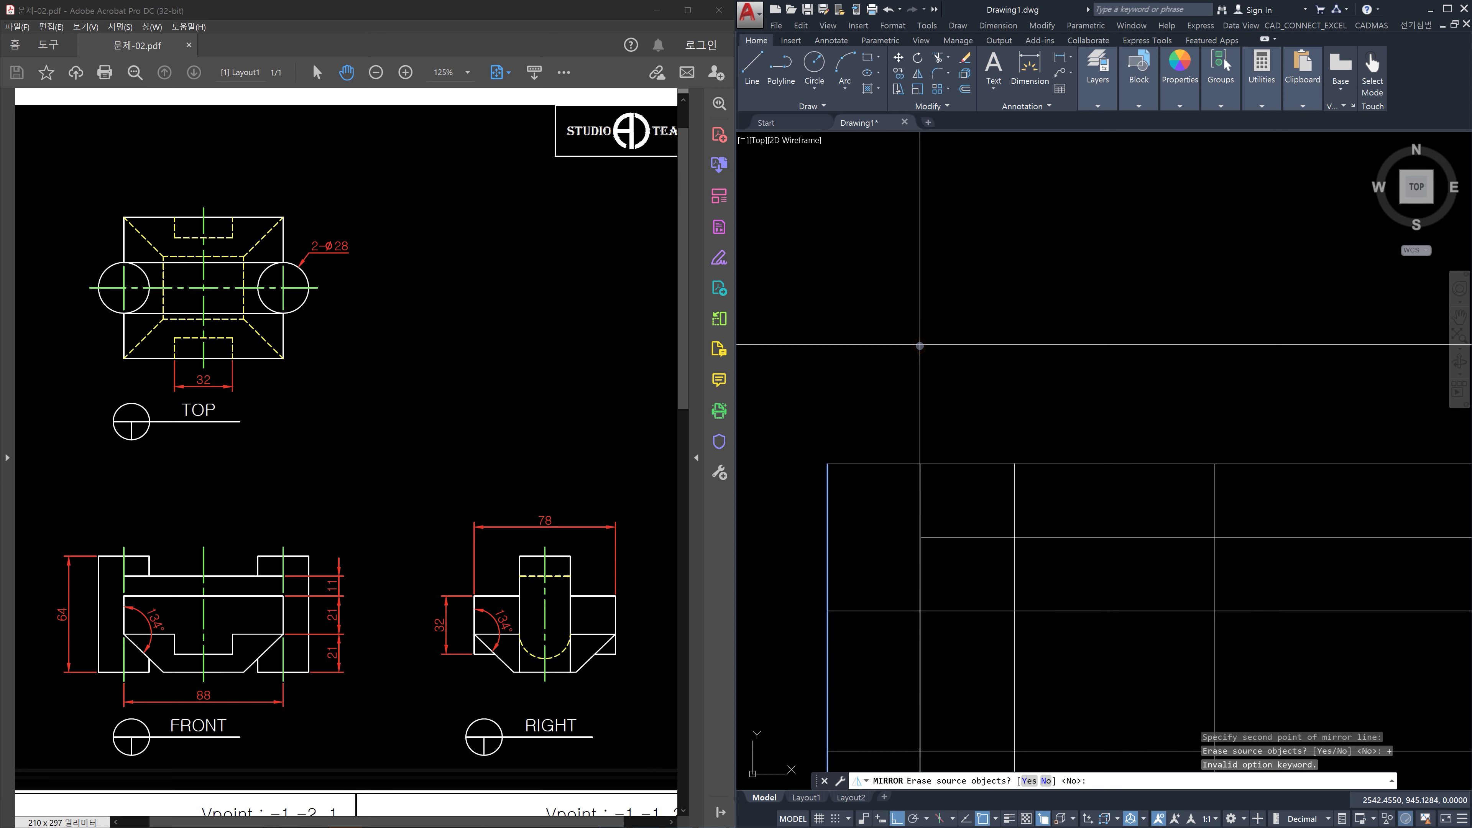
key("Escape")
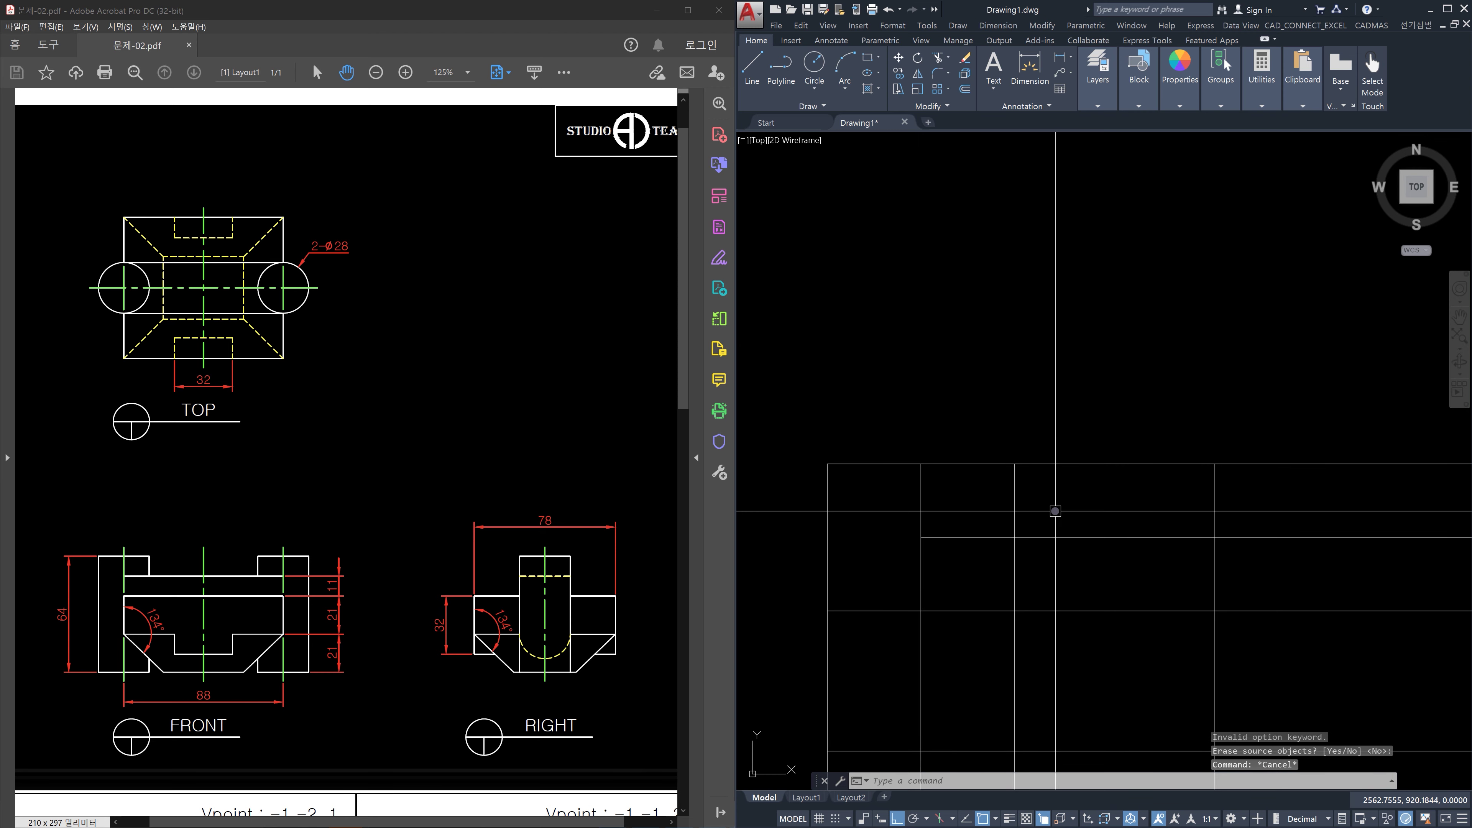
Draw a vertical construction line along the front view's mirrored edge and compare it with the left circle's right side in the top view
left_click(1055, 511)
left_click(986, 499)
key("Escape")
type("xl")
key("space")
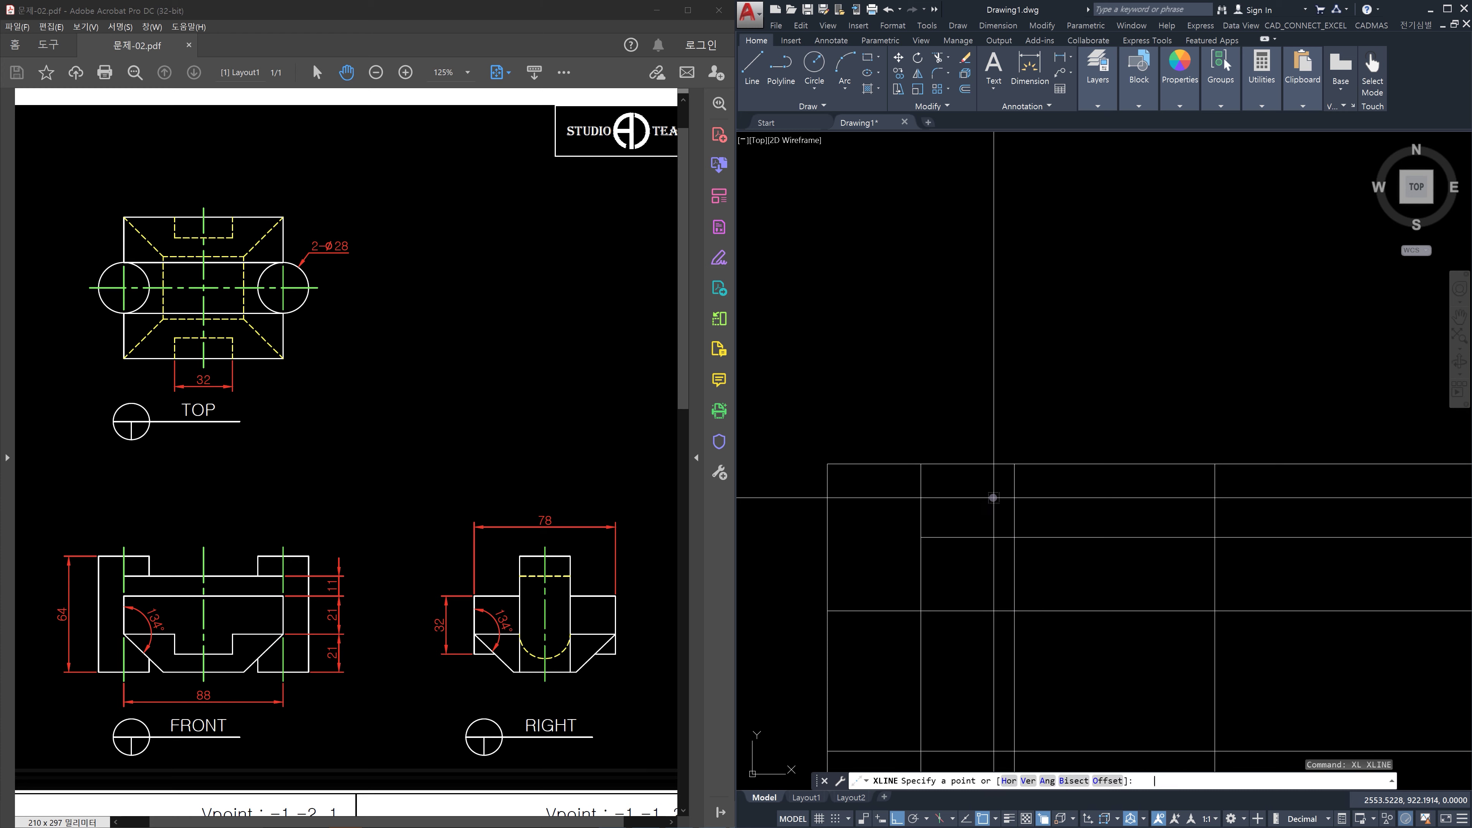
left_click(1012, 493)
scroll(1078, 356, "down", 5)
left_click(1101, 333)
key("Escape")
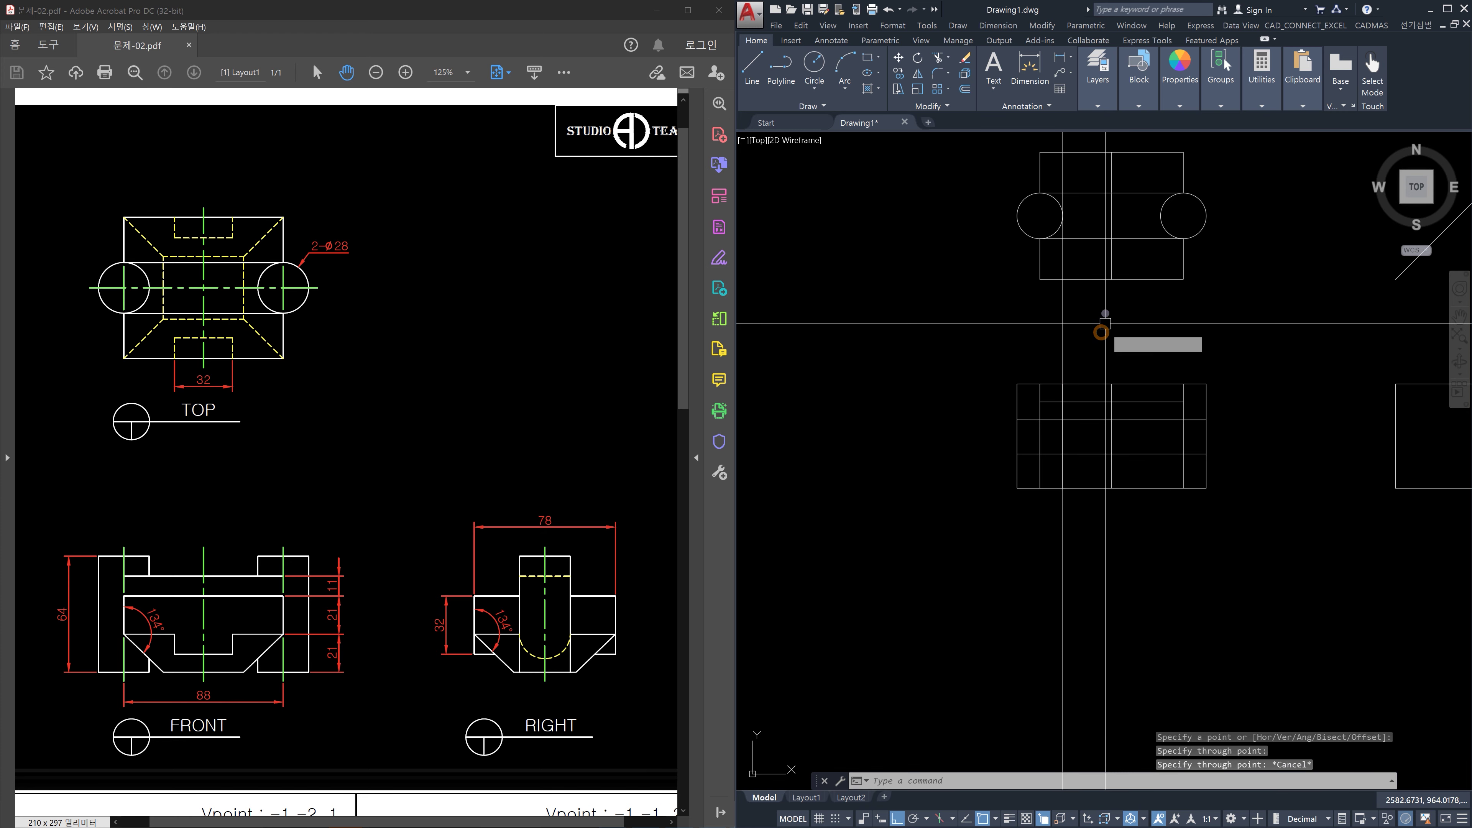
scroll(1067, 237, "up", 6)
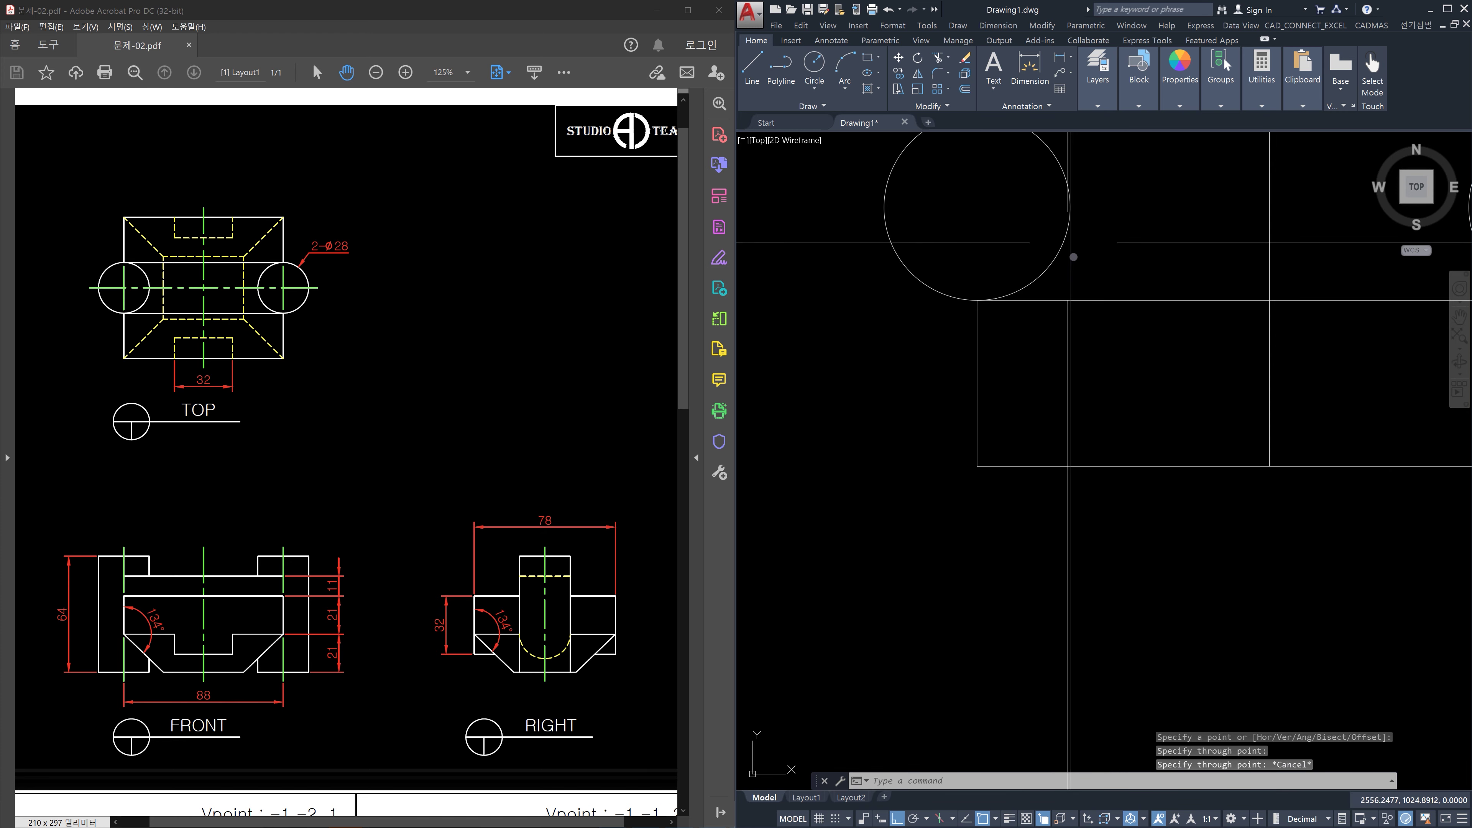
Erase the vertical construction line running through the front and top views
scroll(1066, 242, "down", 6)
left_click(1110, 433)
left_click(1042, 429)
key("Delete")
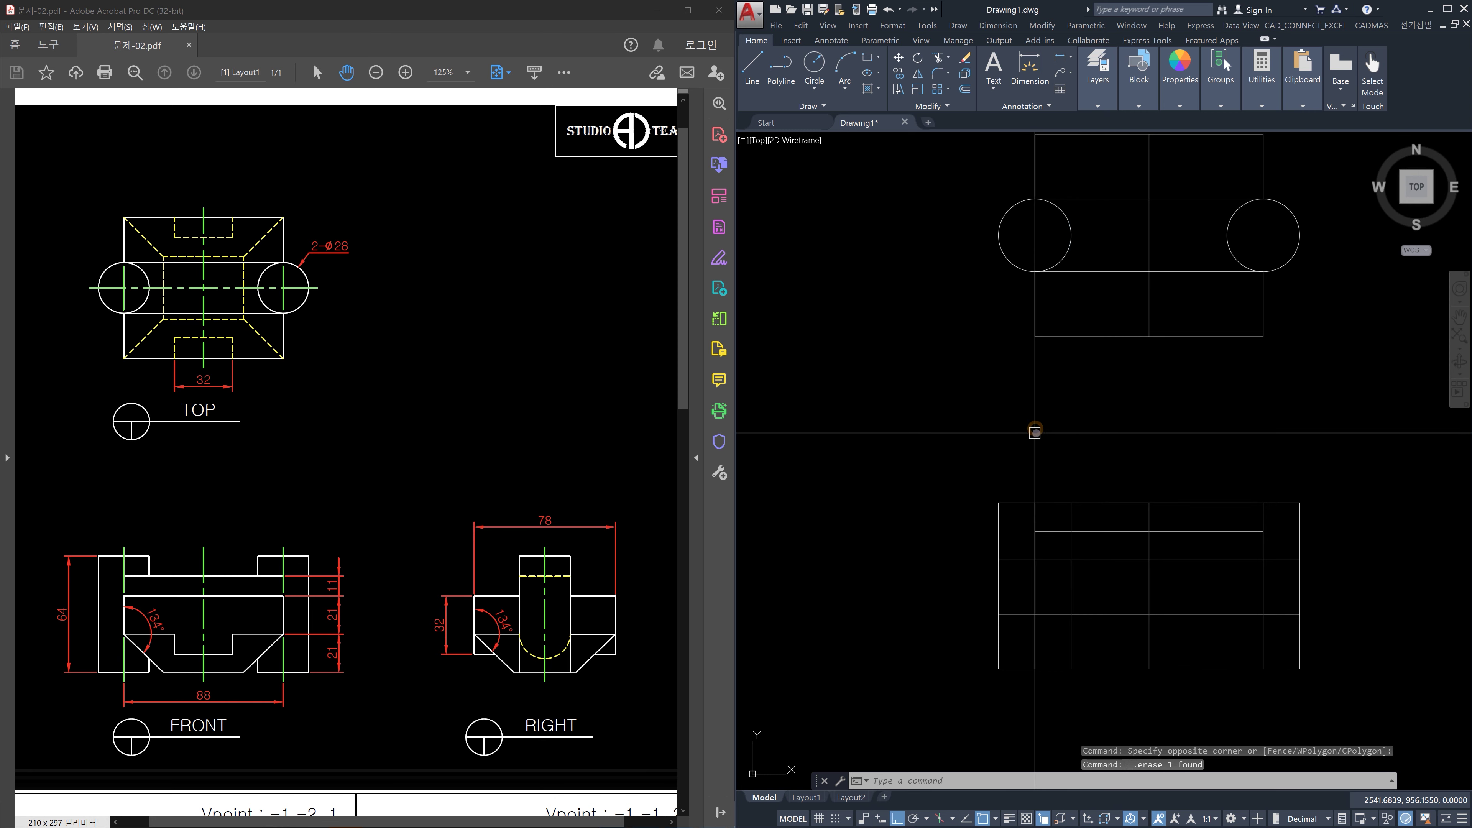
scroll(1134, 534, "up", 2)
key("Escape")
key("Escape")
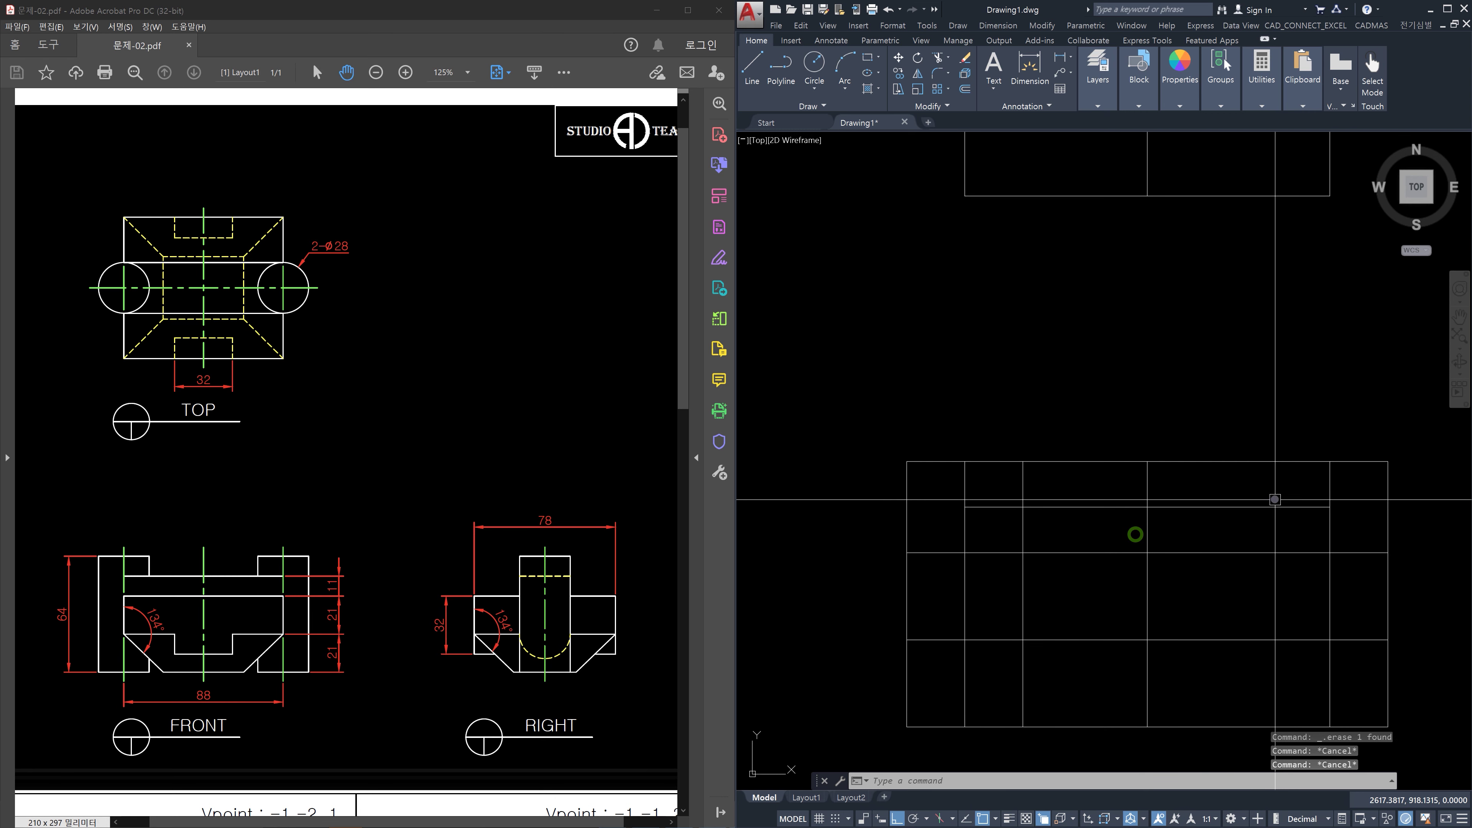
Mirror the front view's mirrored left edge about the vertical centre line, keeping the original
type("mi")
key("Return")
left_click(1037, 497)
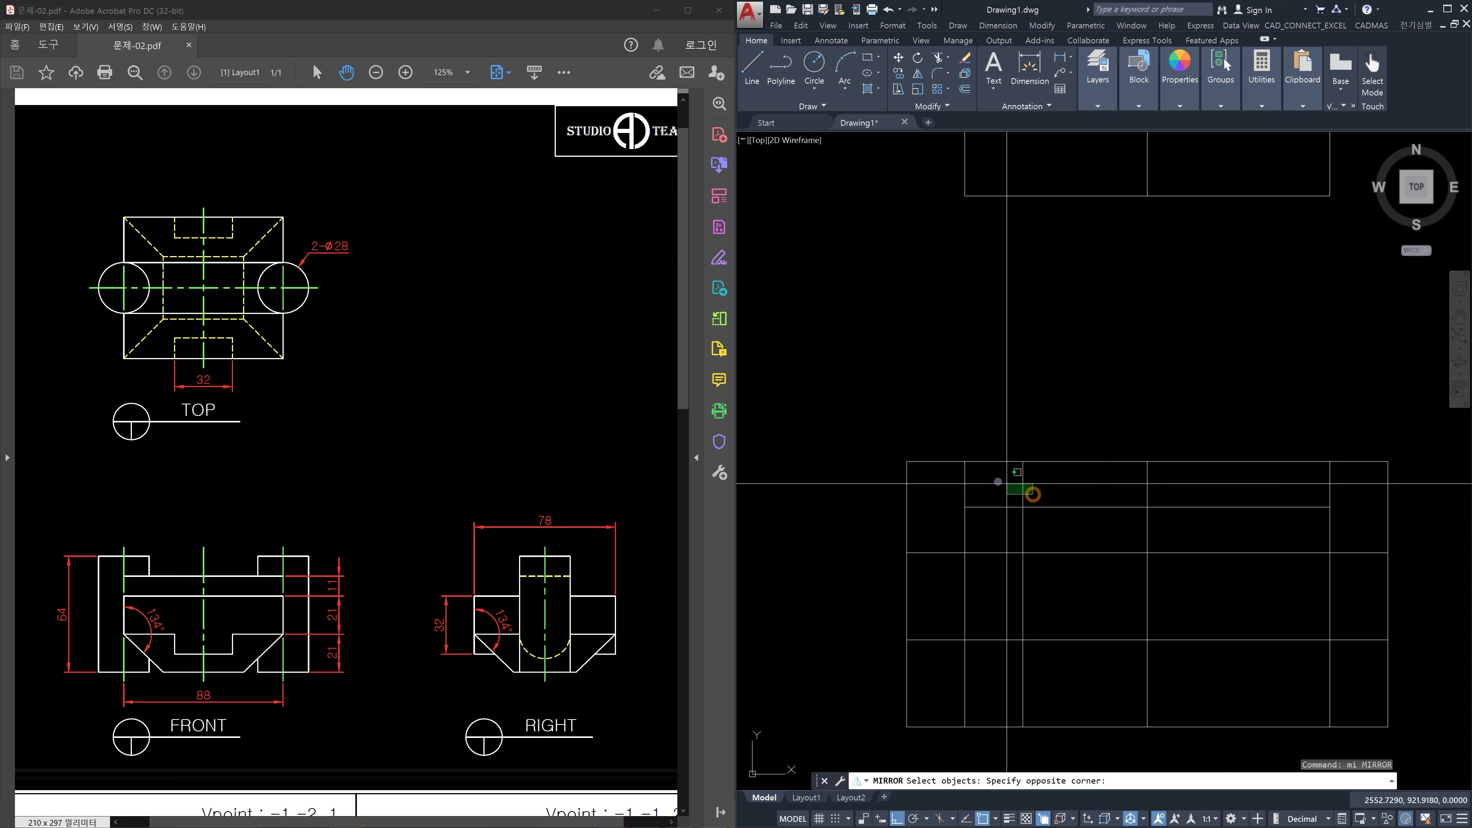
left_click(997, 482)
right_click(997, 481)
left_click(1147, 509)
left_click(1152, 370)
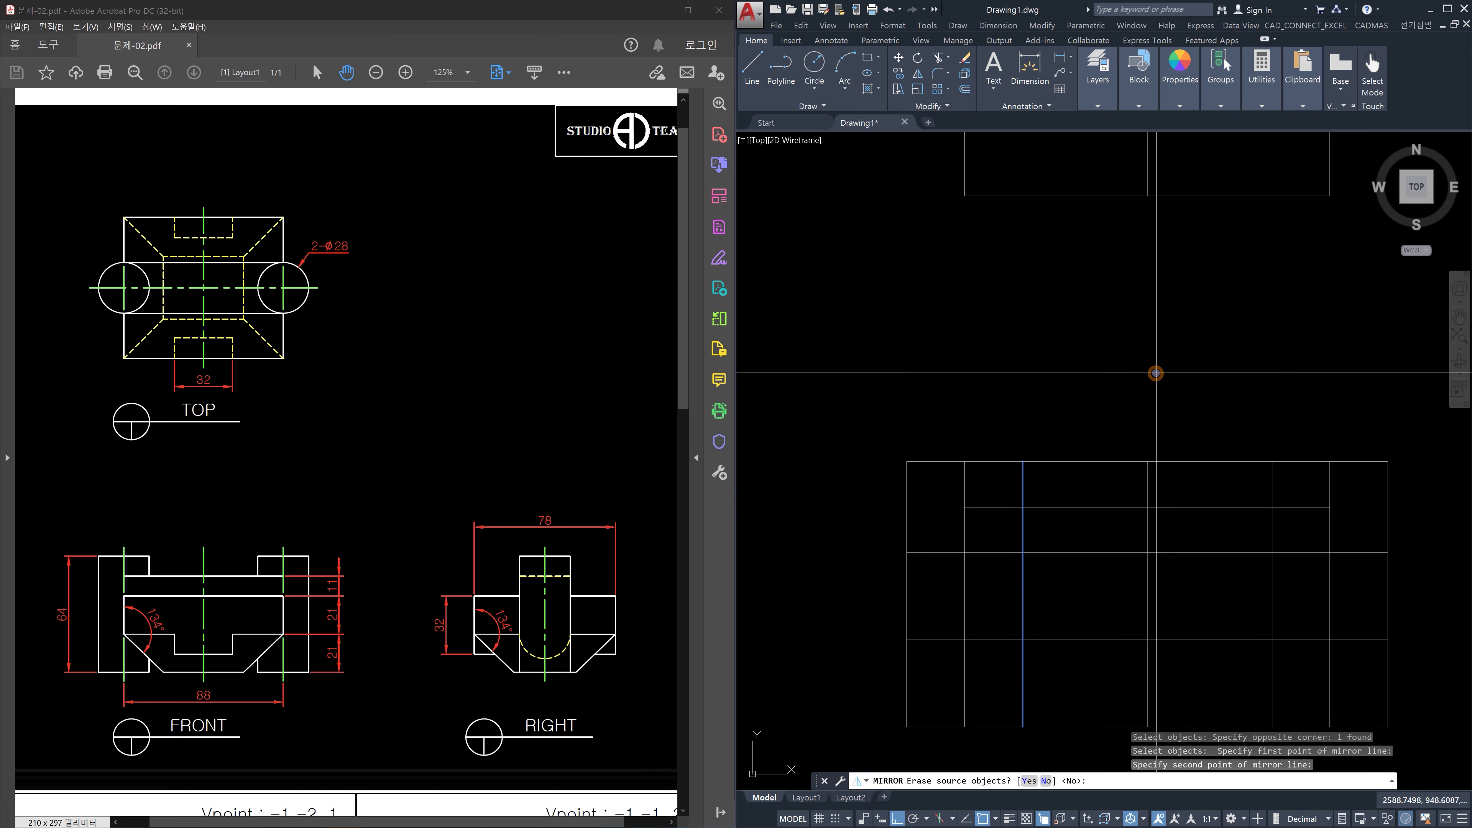
key("Return")
key("Escape")
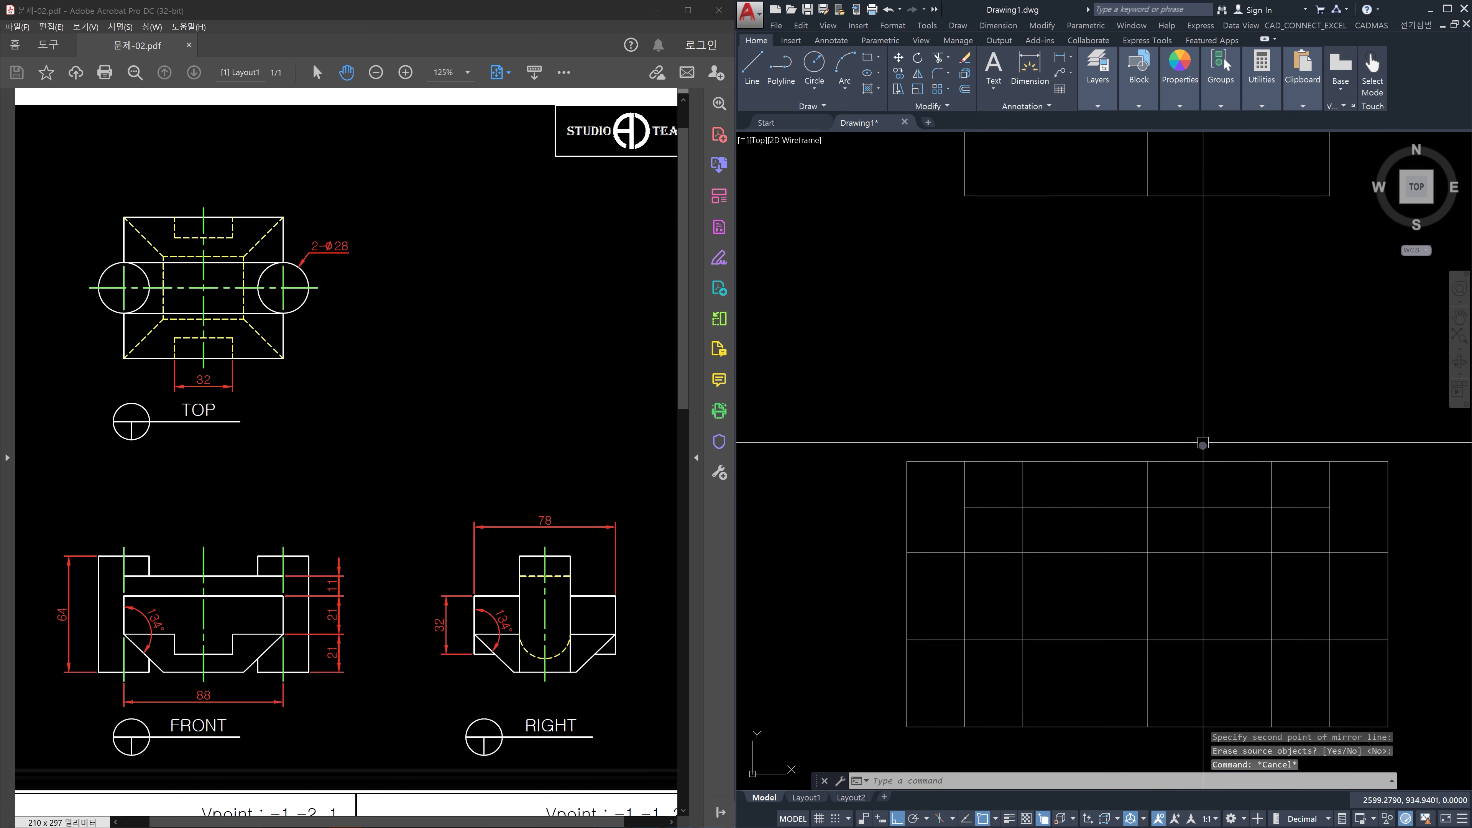
Trim both mirrored vertical lines in the front view below the highest inner horizontal line
scroll(1228, 519, "up", 2)
type("tr")
key("Return")
left_click(1242, 520)
left_click(1225, 462)
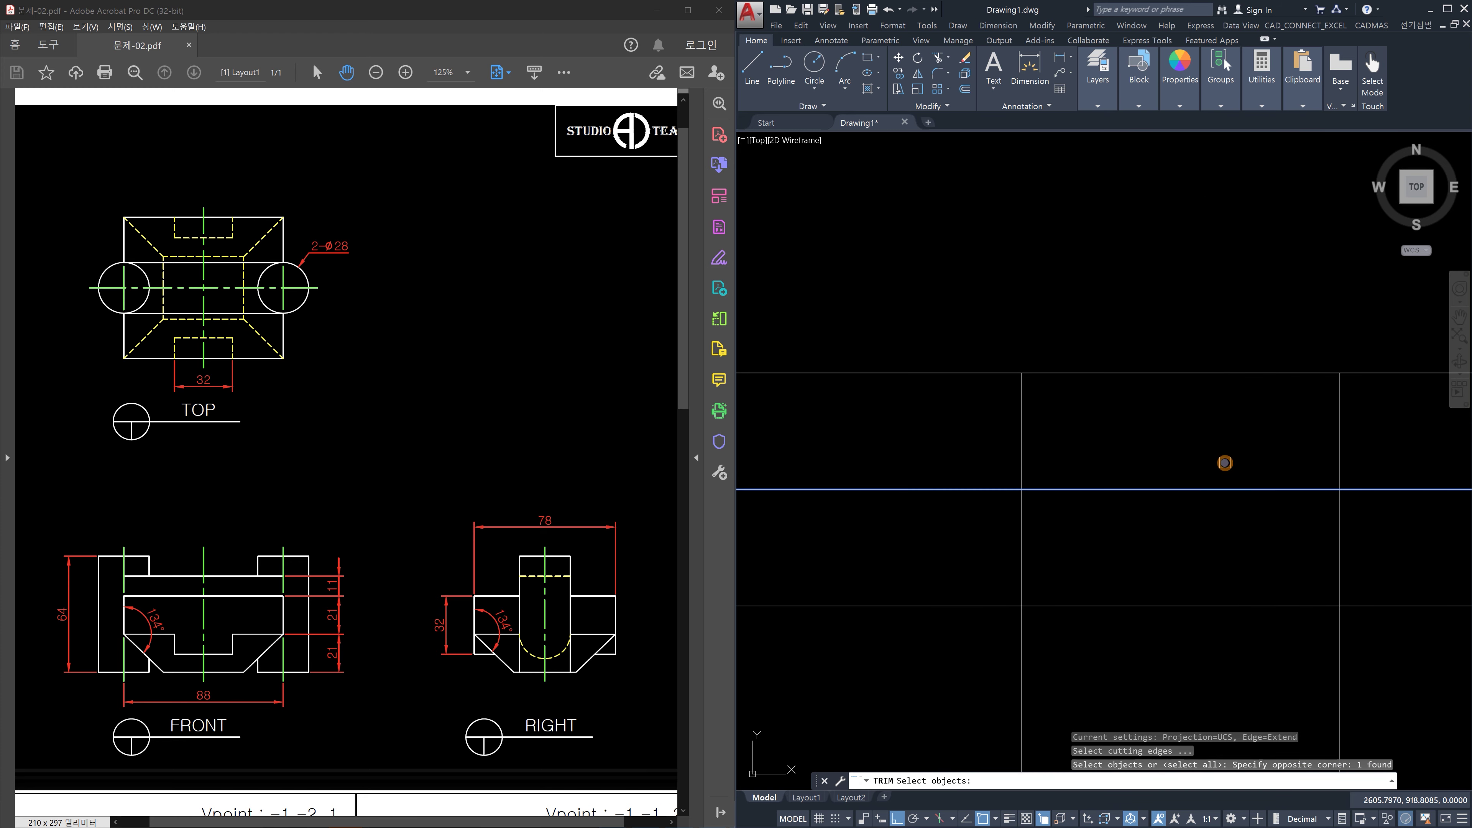
key("Return")
left_click(1362, 524)
left_click(1312, 518)
scroll(1322, 515, "down", 2)
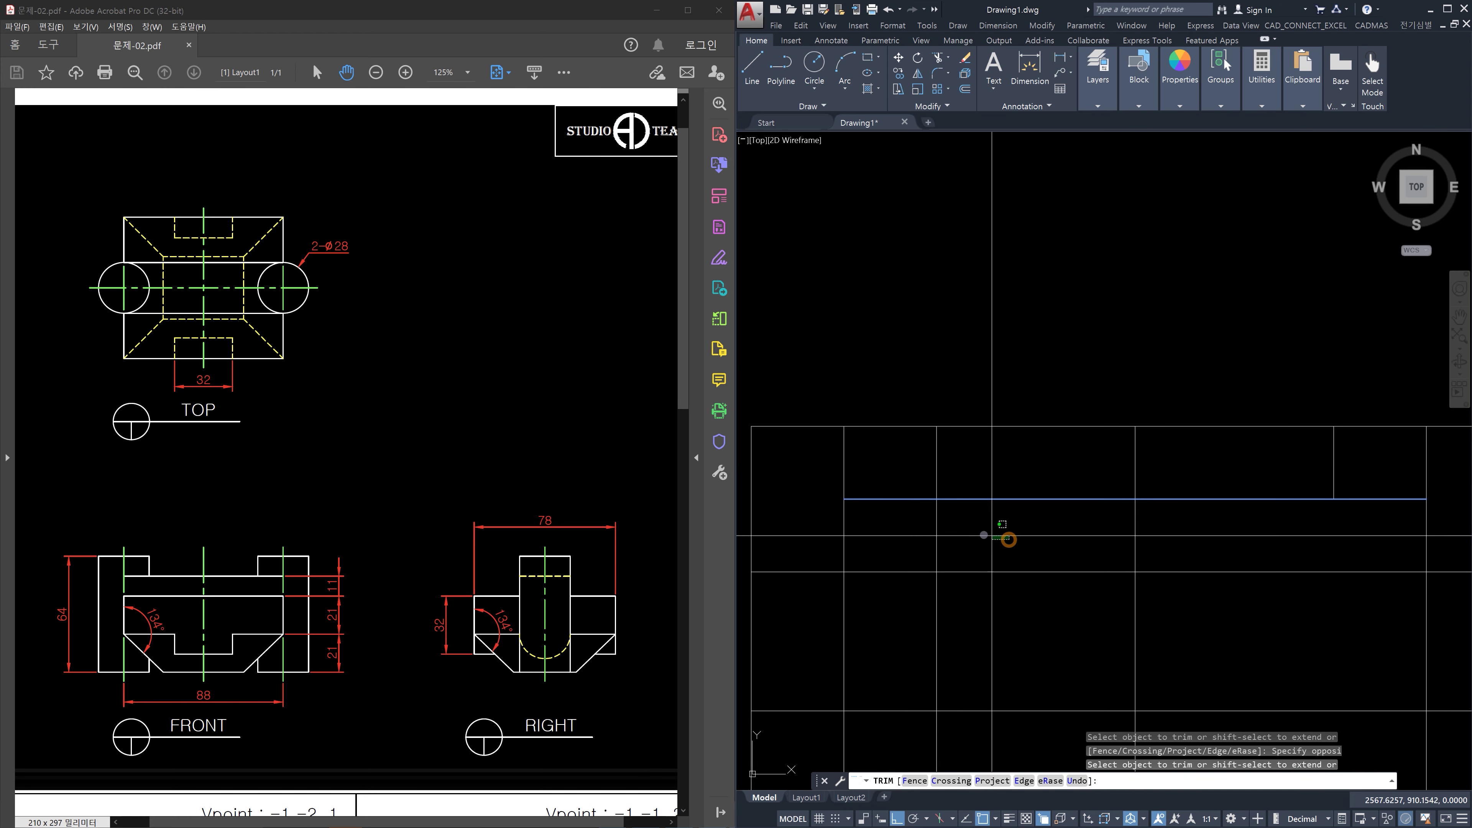
left_click(1008, 539)
left_click(906, 522)
key("Escape")
middle_click_drag(911, 456, 950, 457)
key("Escape")
key("Escape")
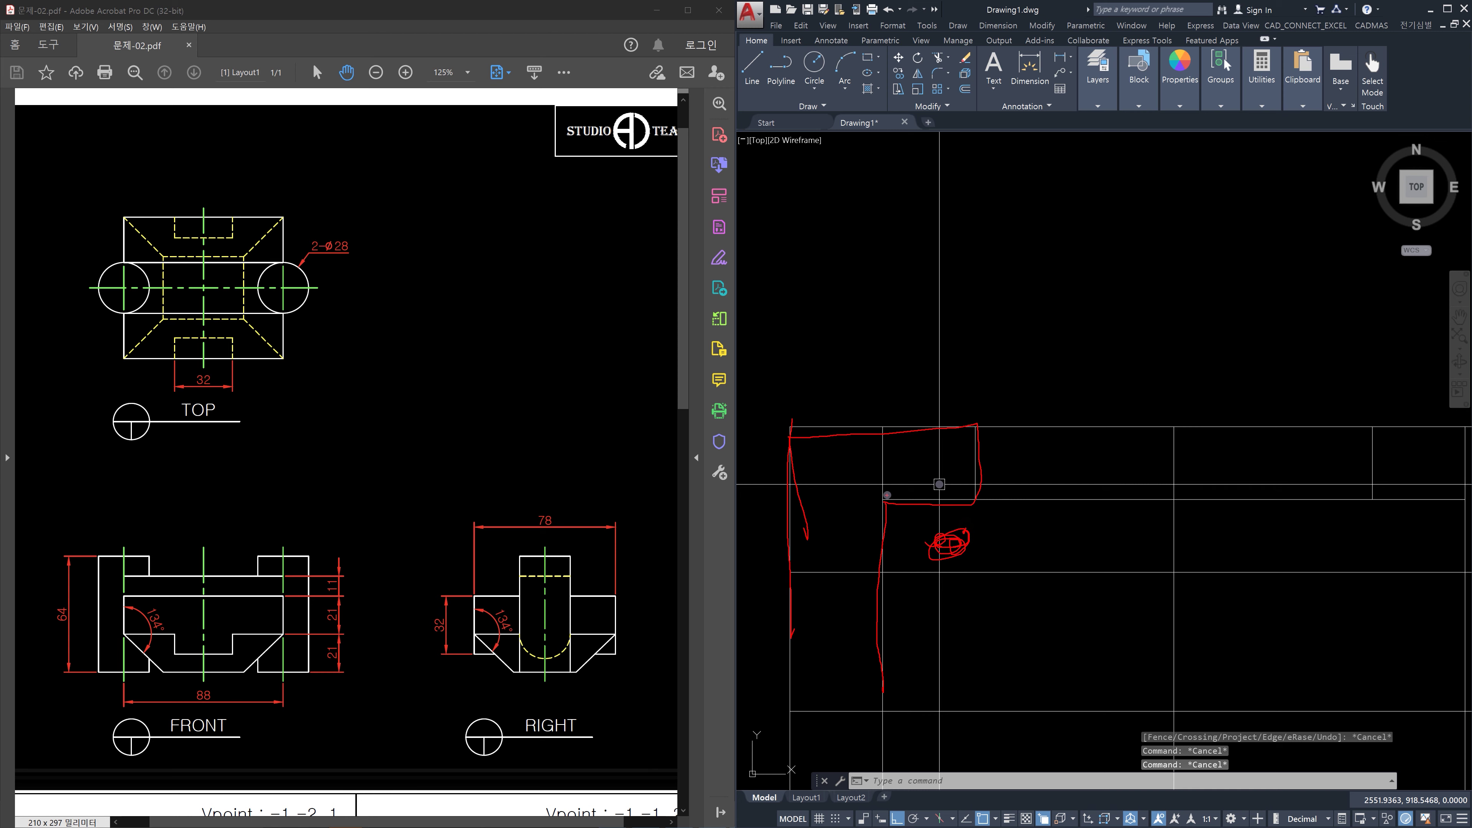
key("Escape")
Trim the front view's top edge between the two short vertical lines to open the recess
scroll(1047, 506, "down", 2)
middle_click_drag(1047, 507, 997, 507)
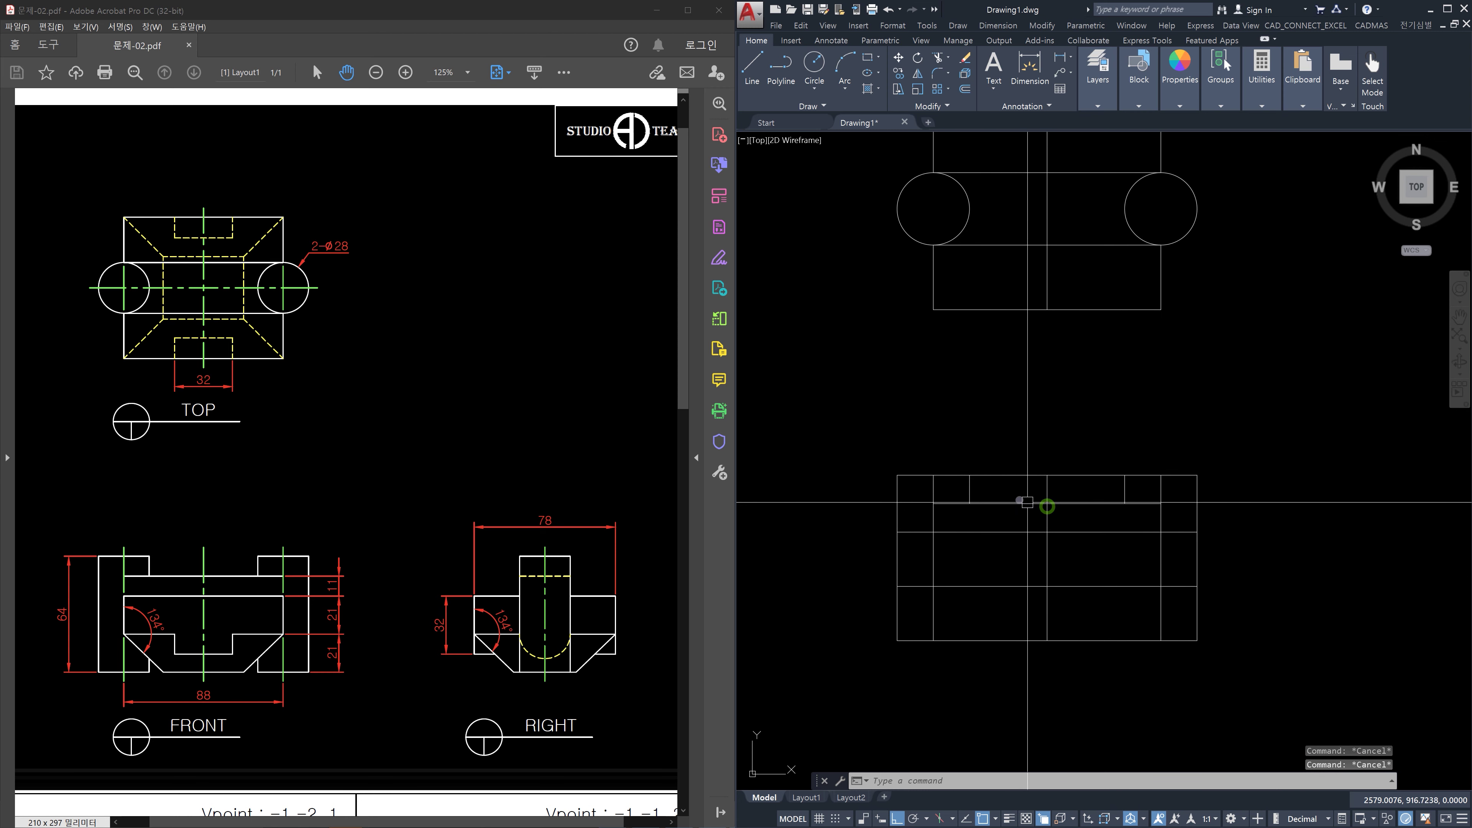
scroll(1014, 496, "up", 2)
type("t")
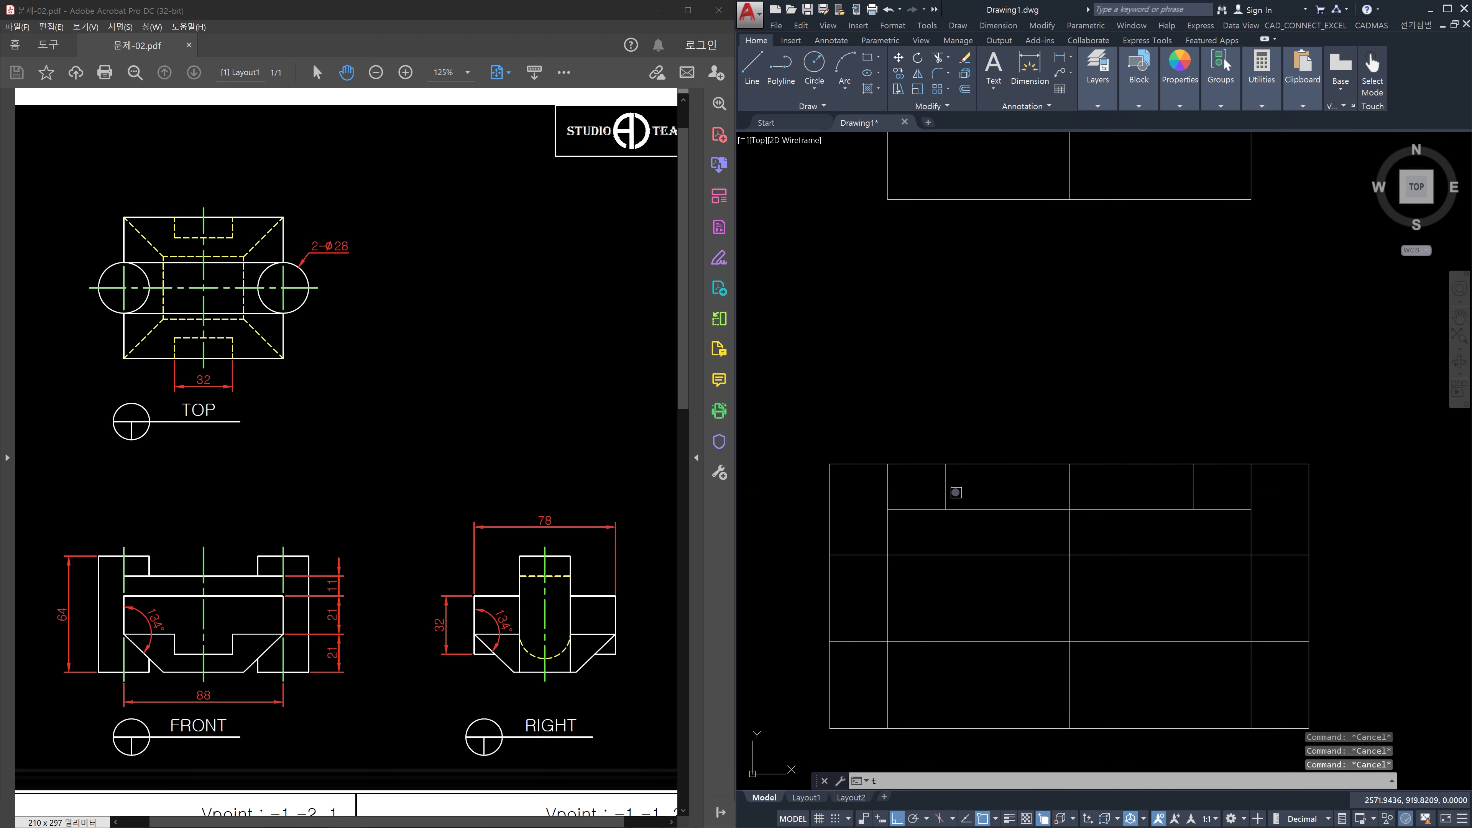
key("Return")
left_click(946, 487)
left_click(1192, 484)
key("Return")
left_click(1151, 487)
left_click(1117, 417)
key("Escape")
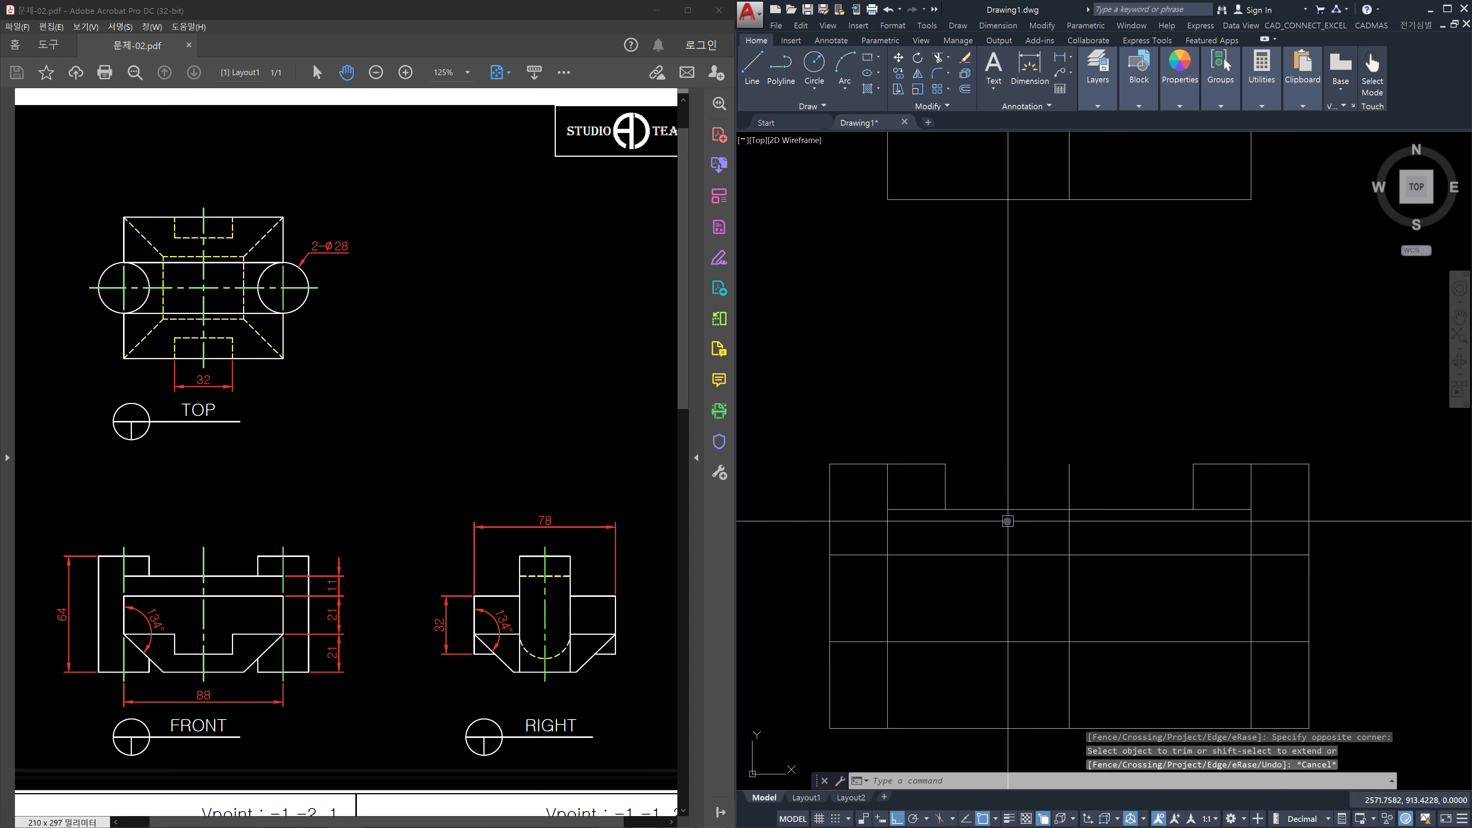
key("Escape")
key("Escape")
key("Escape")
Trim the front view's two vertical lines through the circle centres above the second-highest inner horizontal line
middle_click_drag(968, 528, 965, 446)
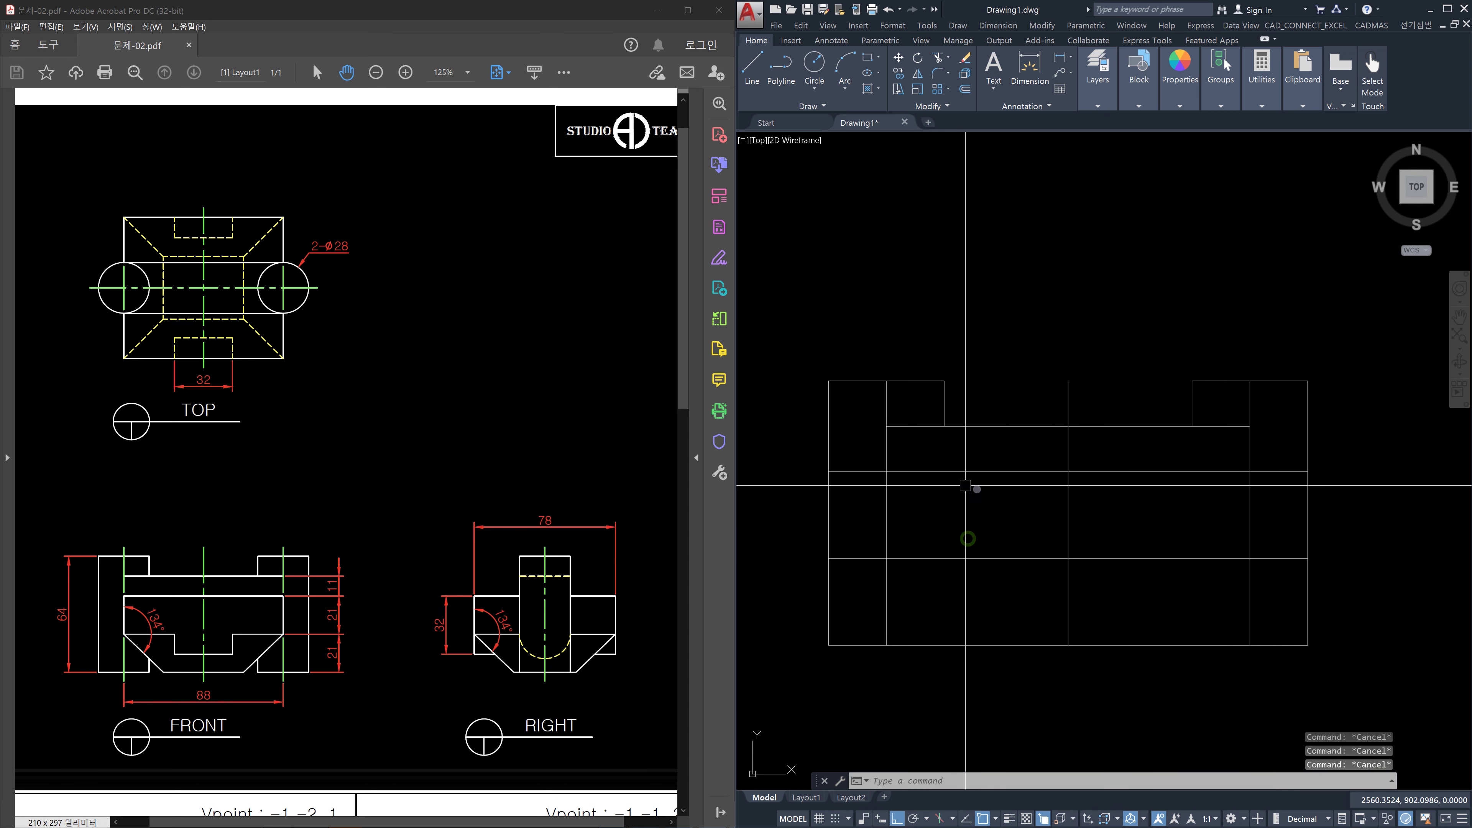
type("tr")
key("Return")
left_click(1011, 494)
left_click(1001, 465)
key("Return")
left_click(892, 453)
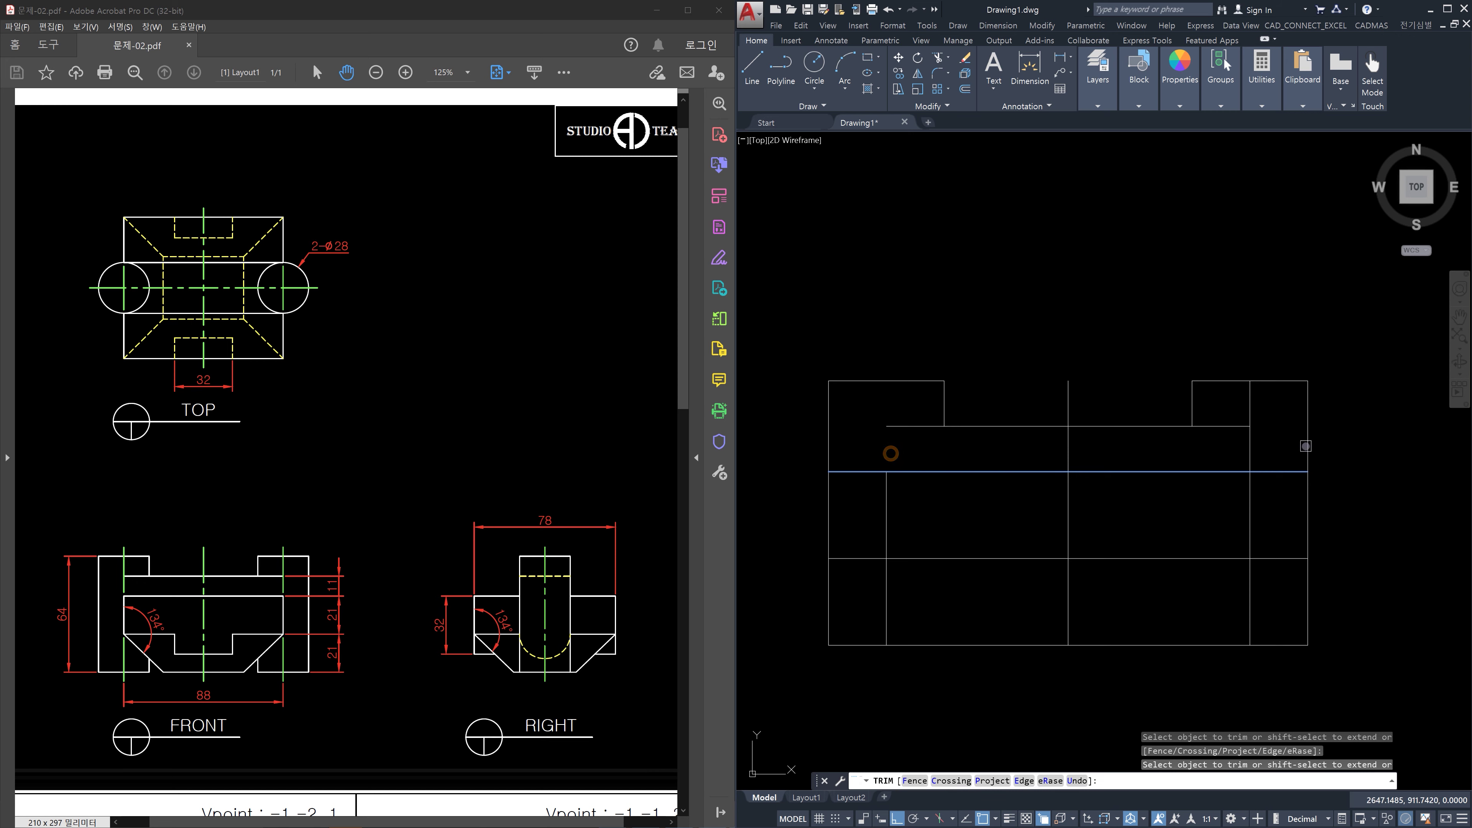
left_click(1254, 444)
key("Escape")
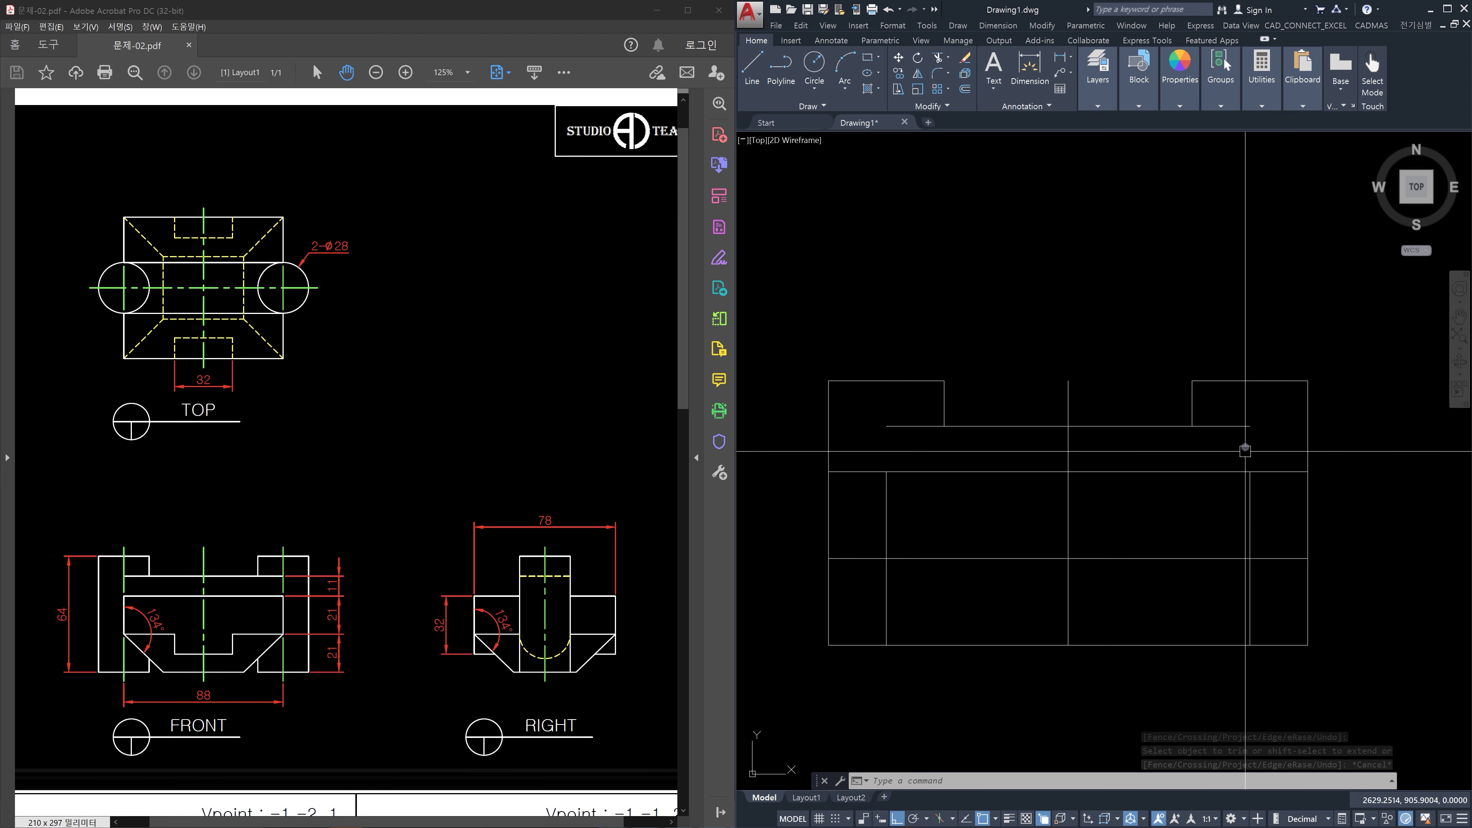
Examine the top view's right circle and the front view's right inner vertical line
scroll(1251, 421, "down", 3)
scroll(1258, 338, "up", 6)
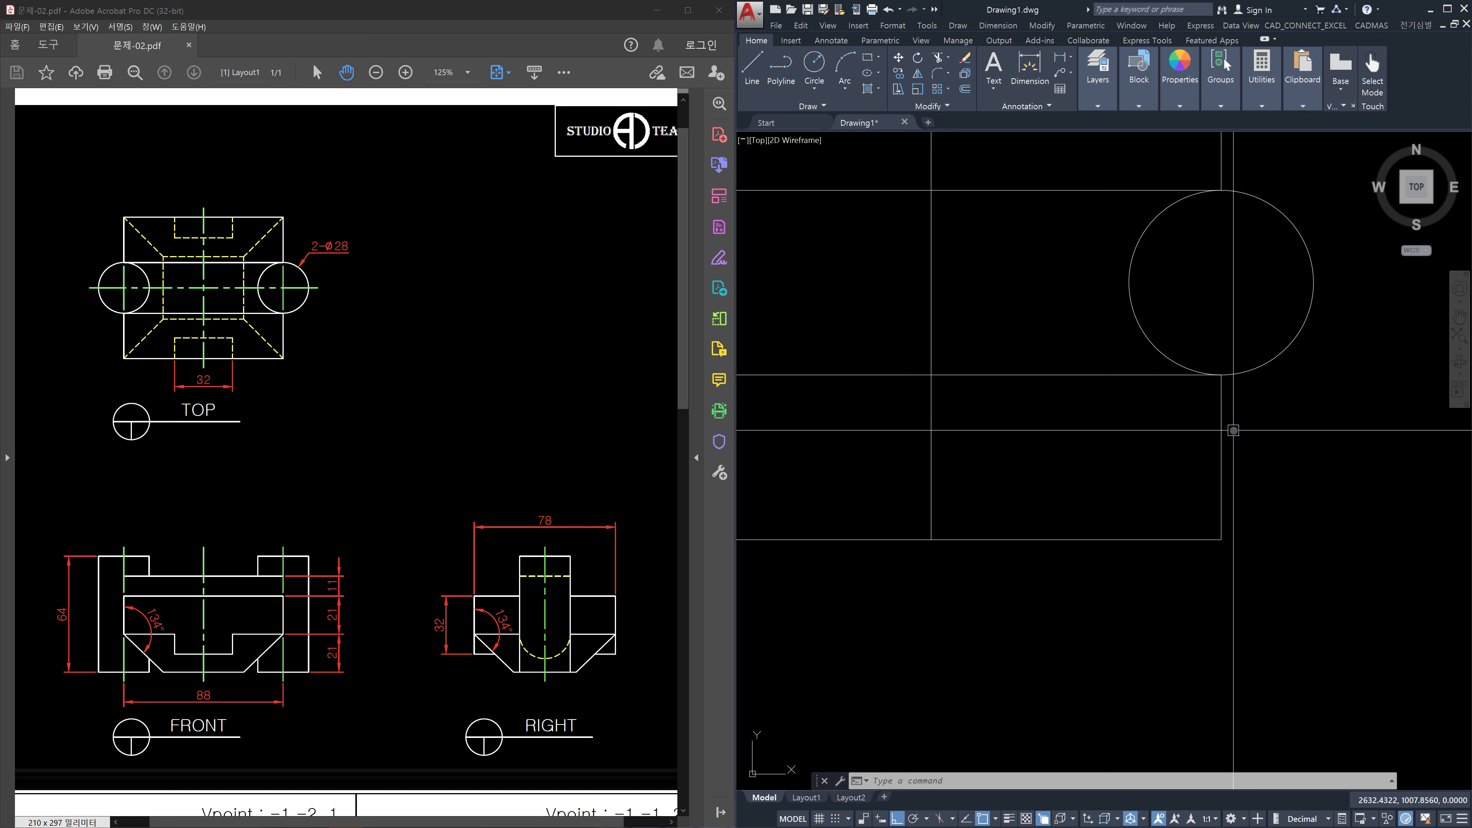
scroll(1234, 430, "down", 4)
scroll(1212, 530, "up", 4)
left_click(1219, 537)
left_click(1135, 520)
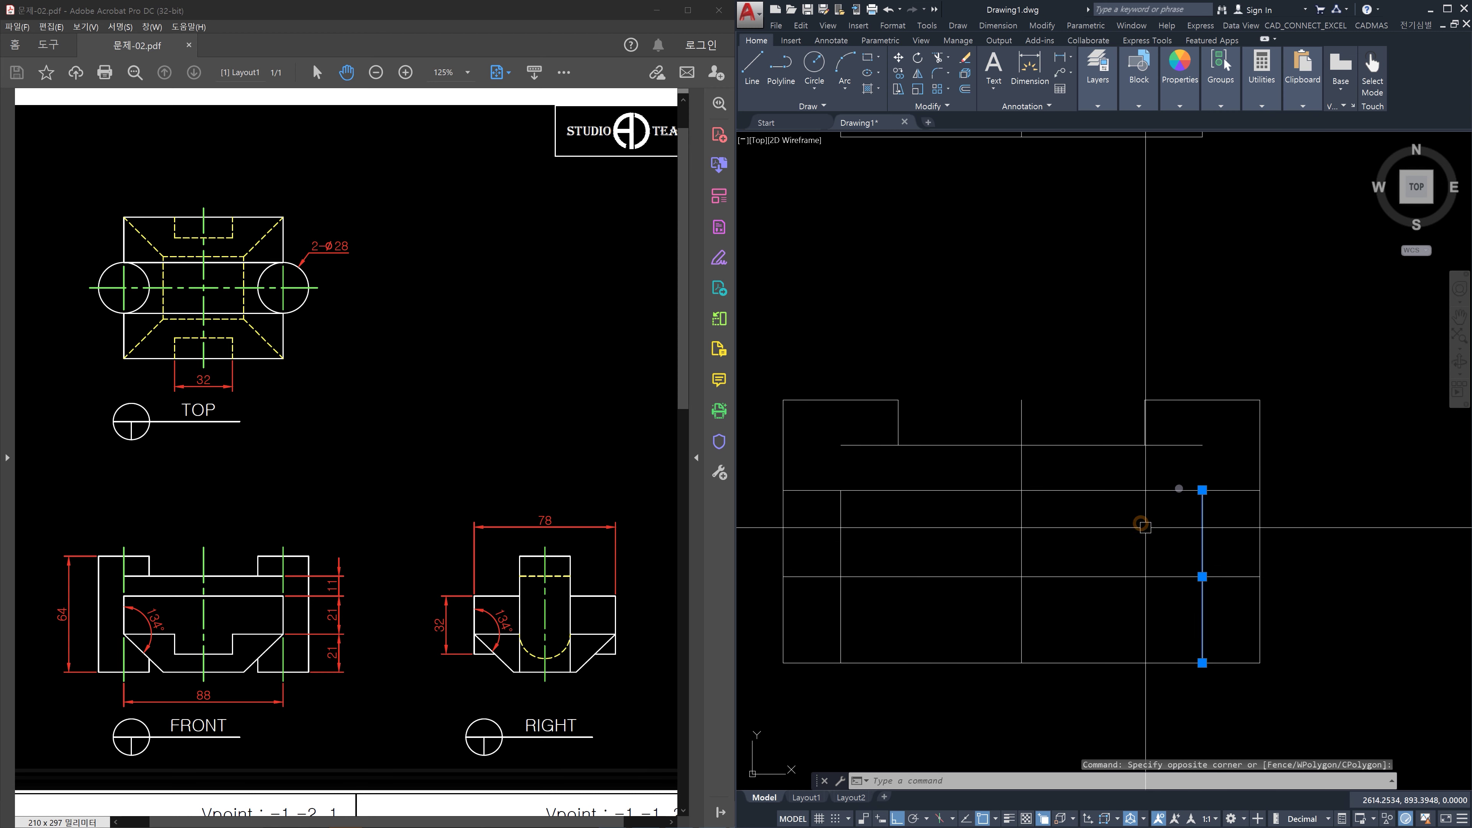
key("Escape")
scroll(1183, 488, "up", 2)
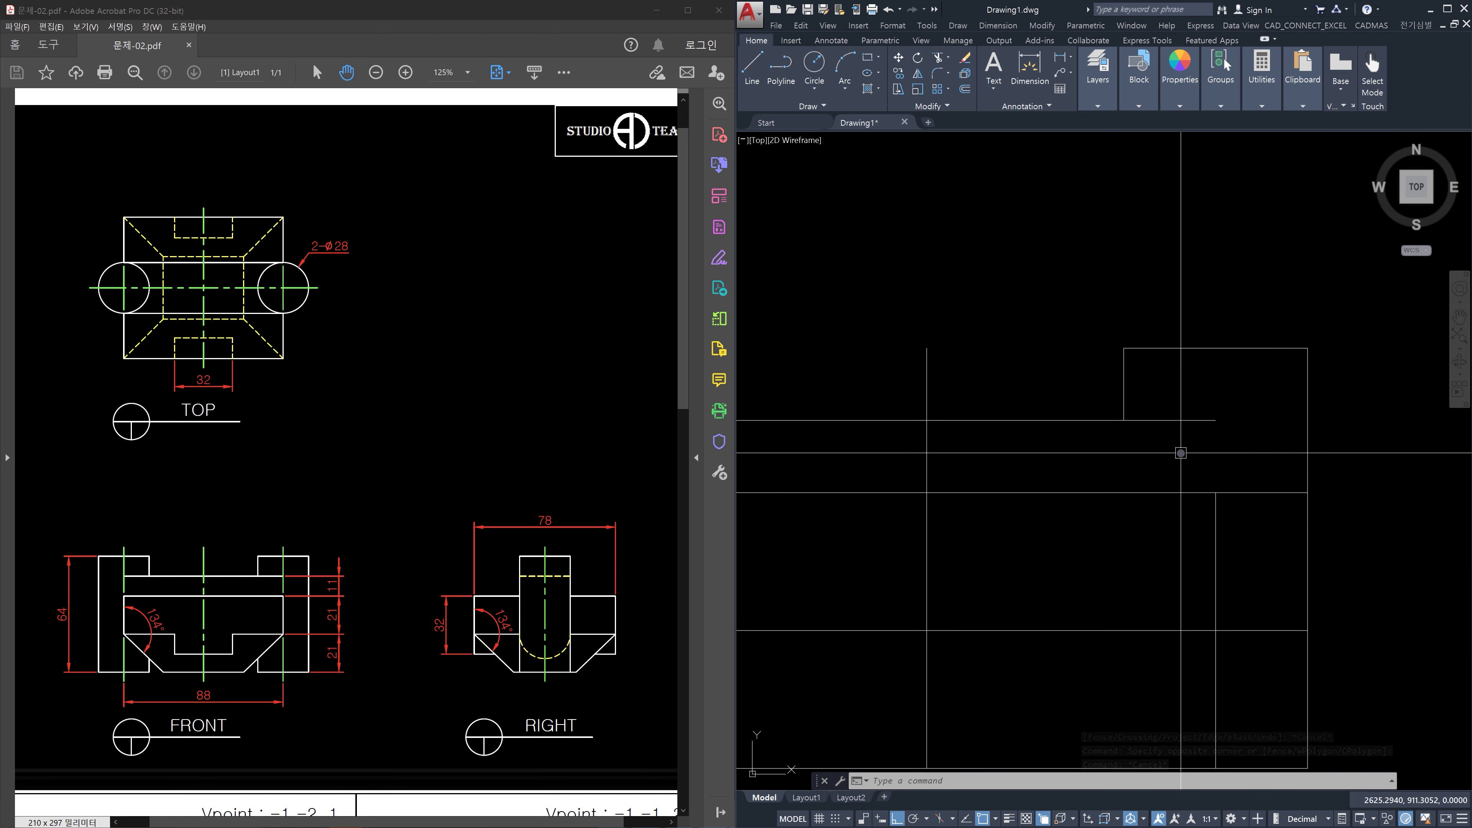
Draw a vertical line from the right end of the front view's highest inner horizontal line down to the next horizontal line
type("l")
key("Return")
left_click(1215, 422)
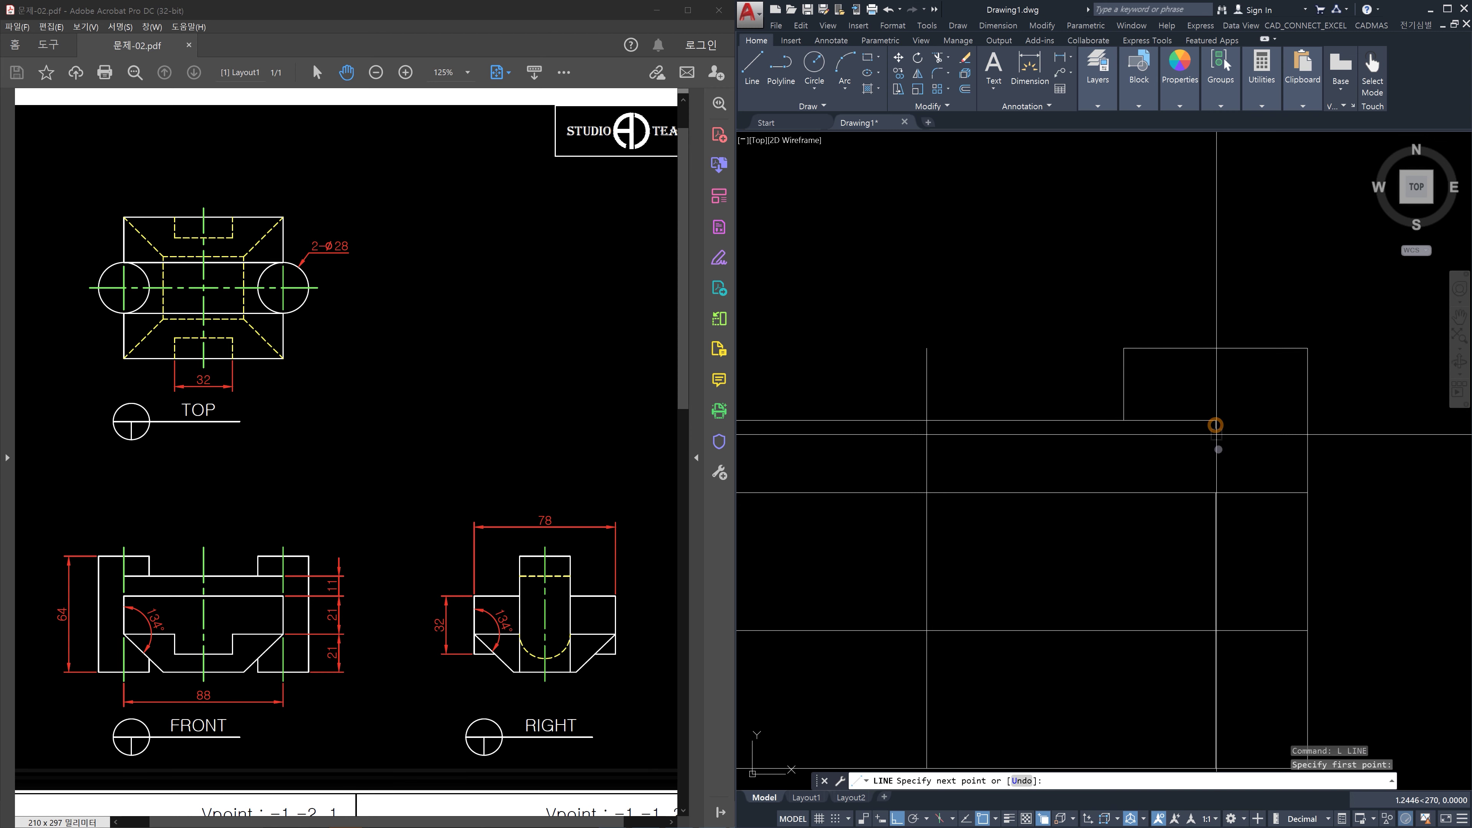
left_click(1216, 493)
key("Escape")
Move the short vertical line at the right end of the front view's highest inner horizontal line to layer 6
left_click(1236, 472)
left_click(1177, 464)
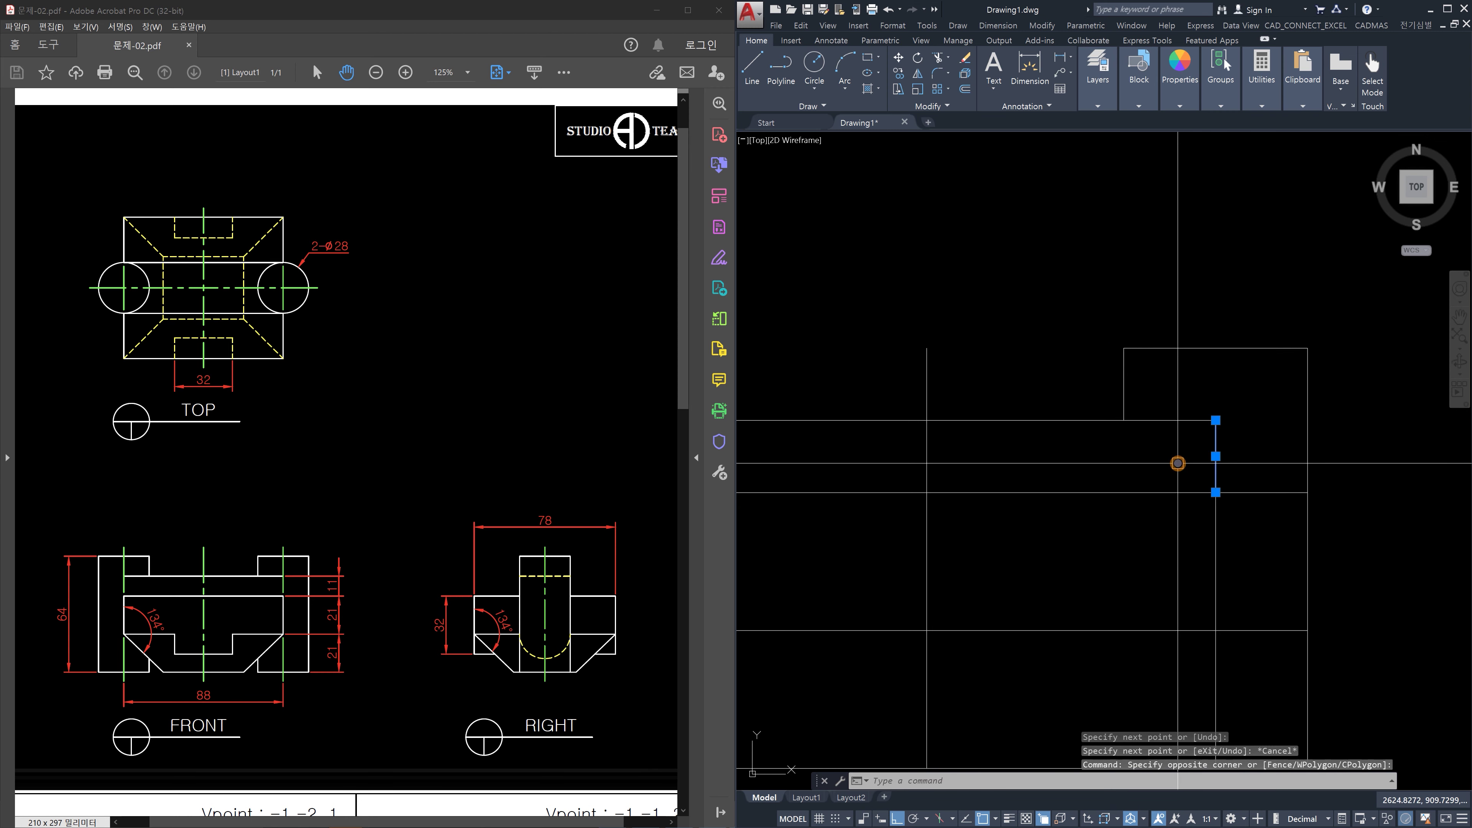
left_click(1098, 107)
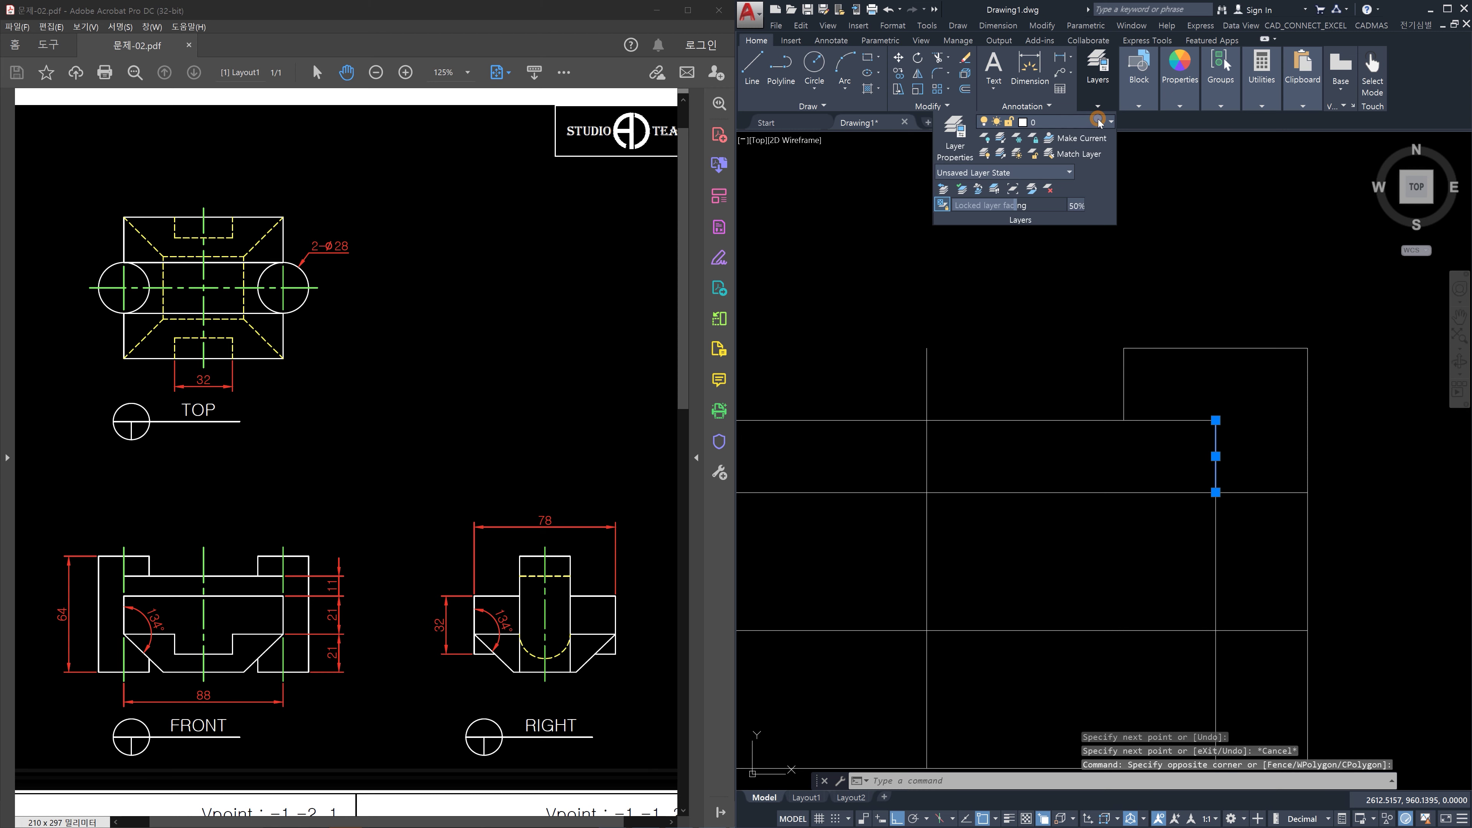
left_click(1099, 122)
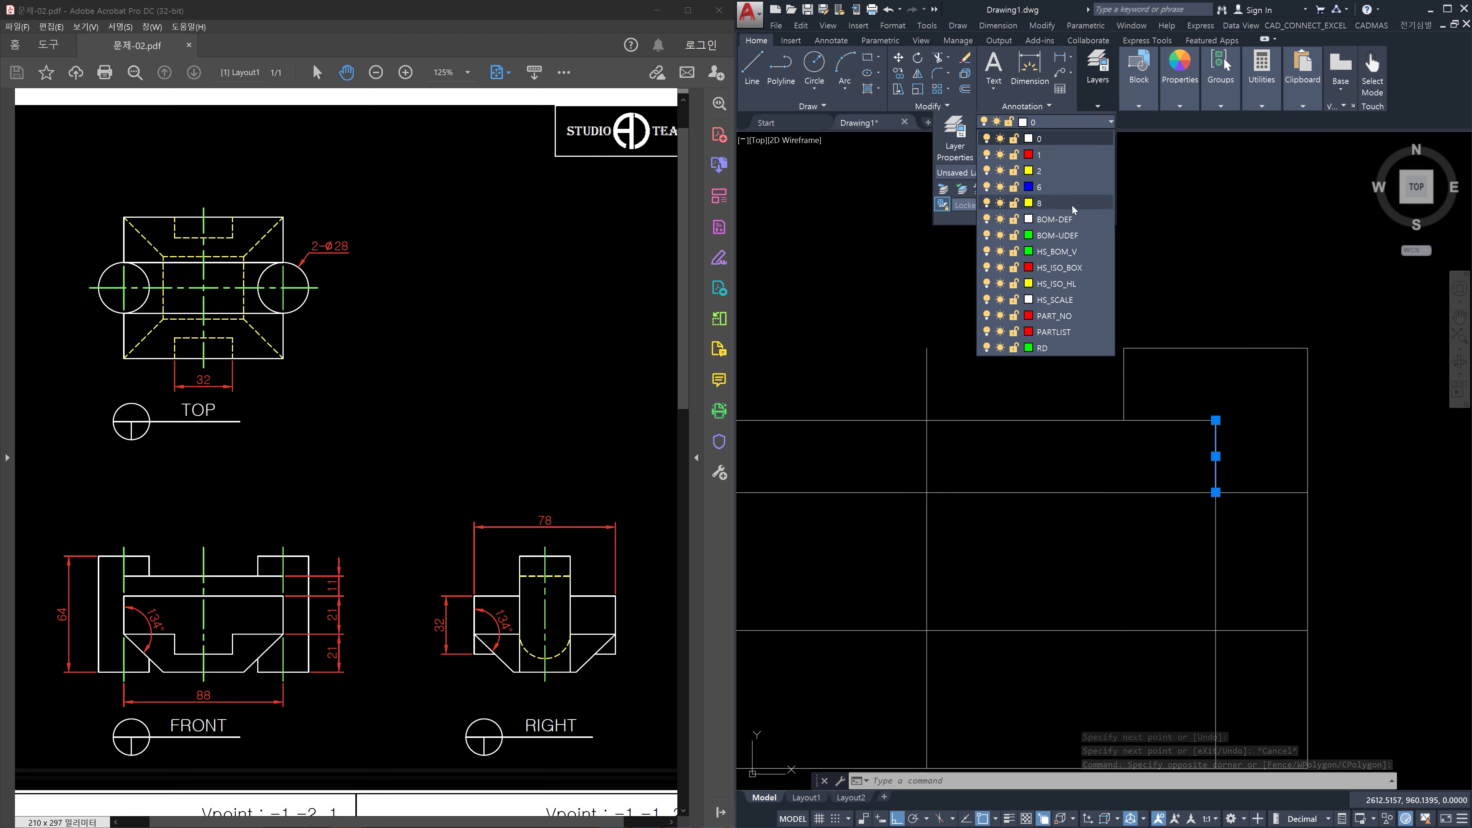
left_click(1053, 190)
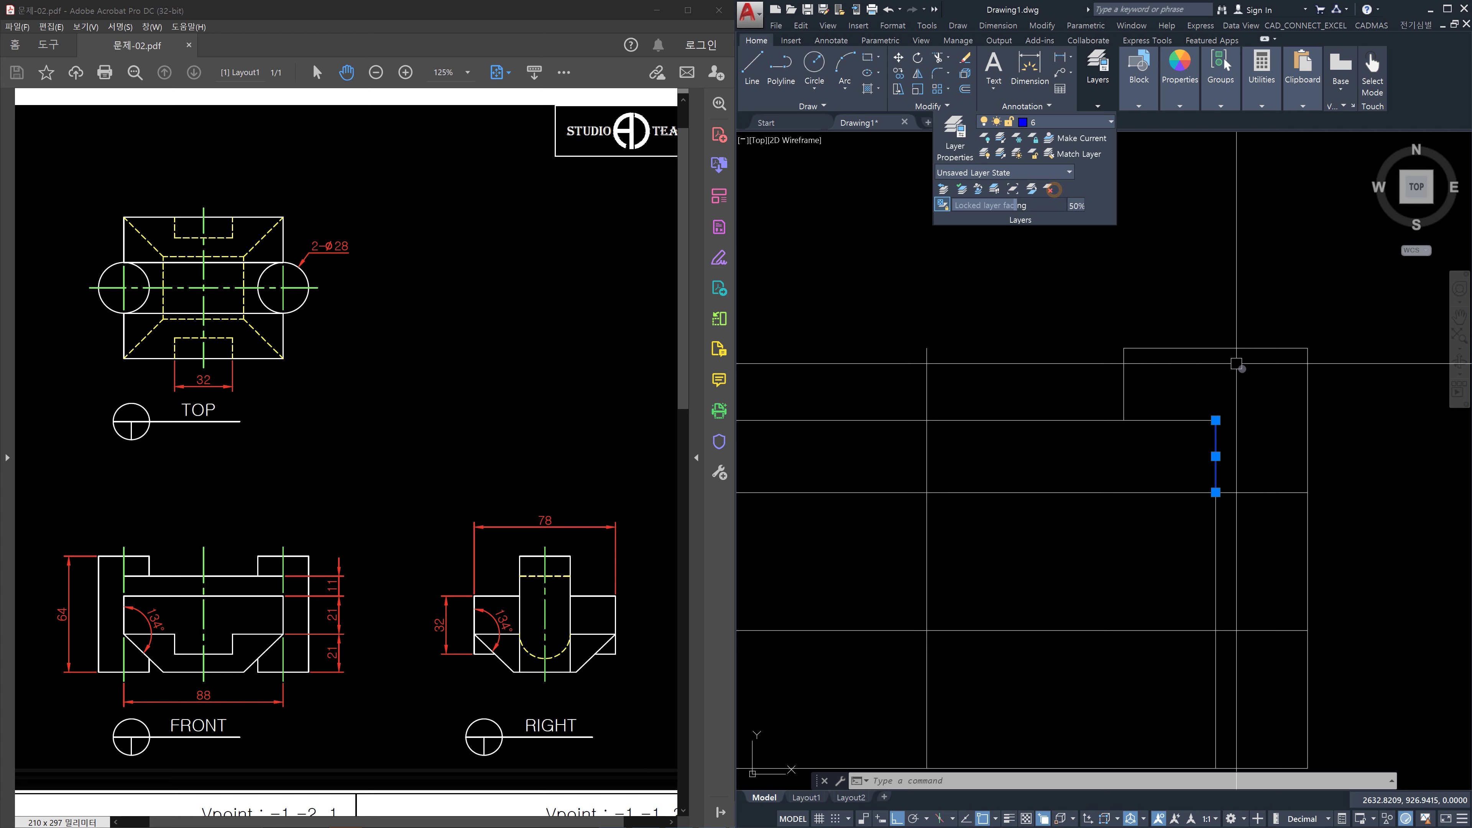
key("Escape")
Examine the dash pattern of the short layer 6 line up close
scroll(1235, 471, "up", 5)
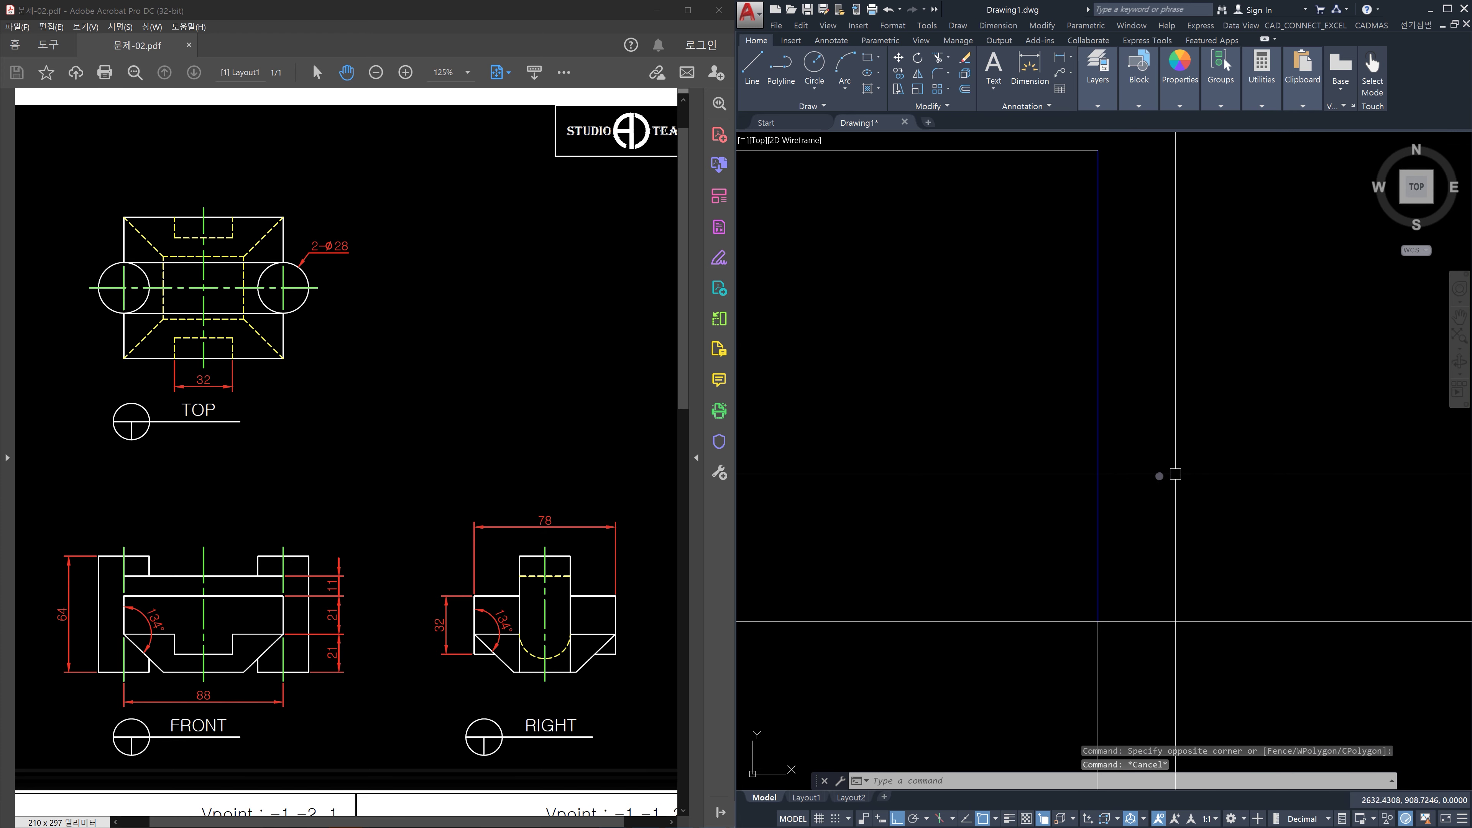
left_click(1137, 468)
scroll(1130, 482, "up", 6)
left_click(1106, 482)
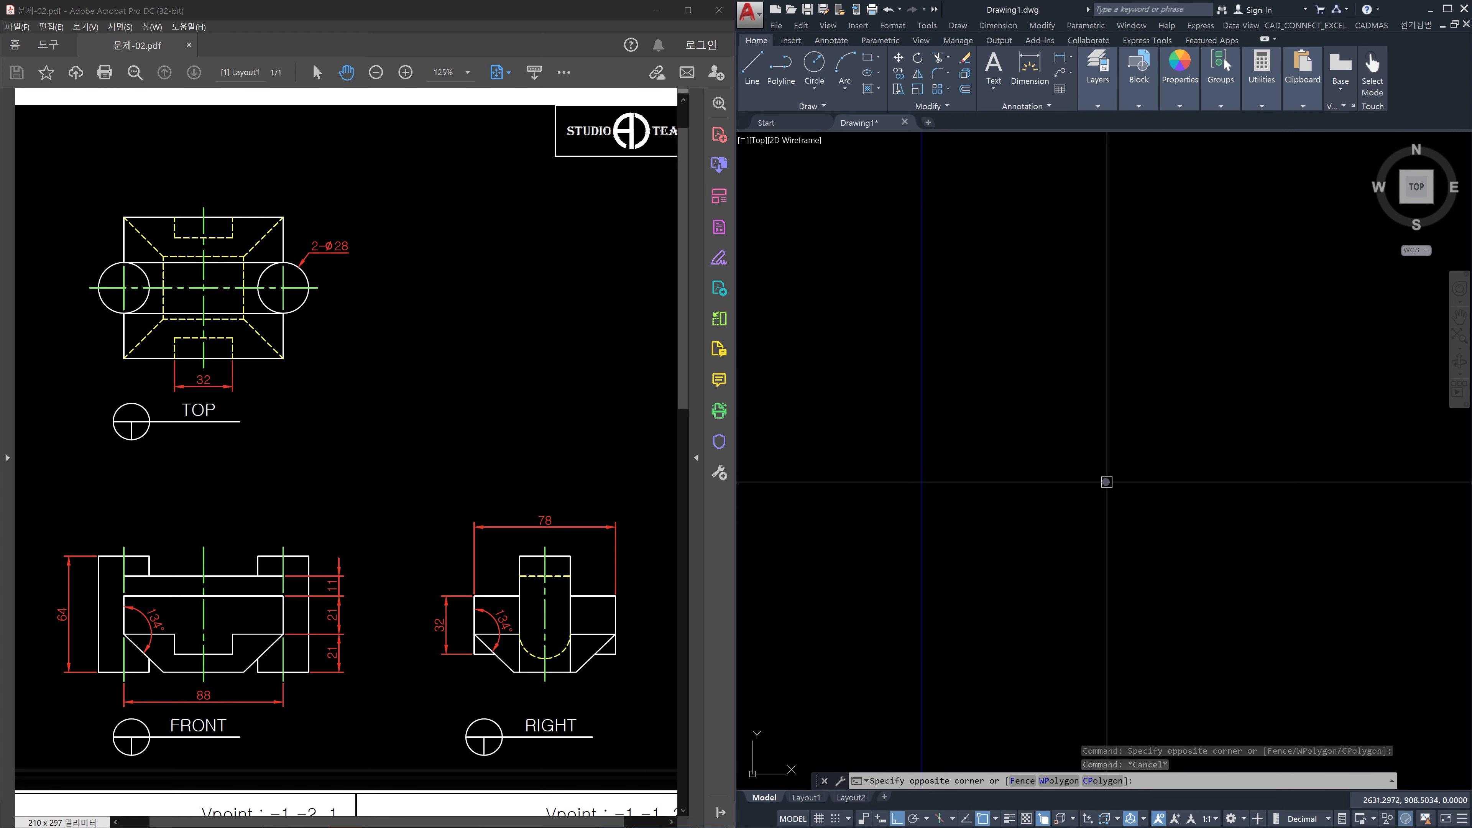
key("Escape")
left_click(953, 450)
left_click(916, 402)
scroll(1039, 383, "down", 3)
scroll(1081, 390, "down", 2)
key("Escape")
key("Escape")
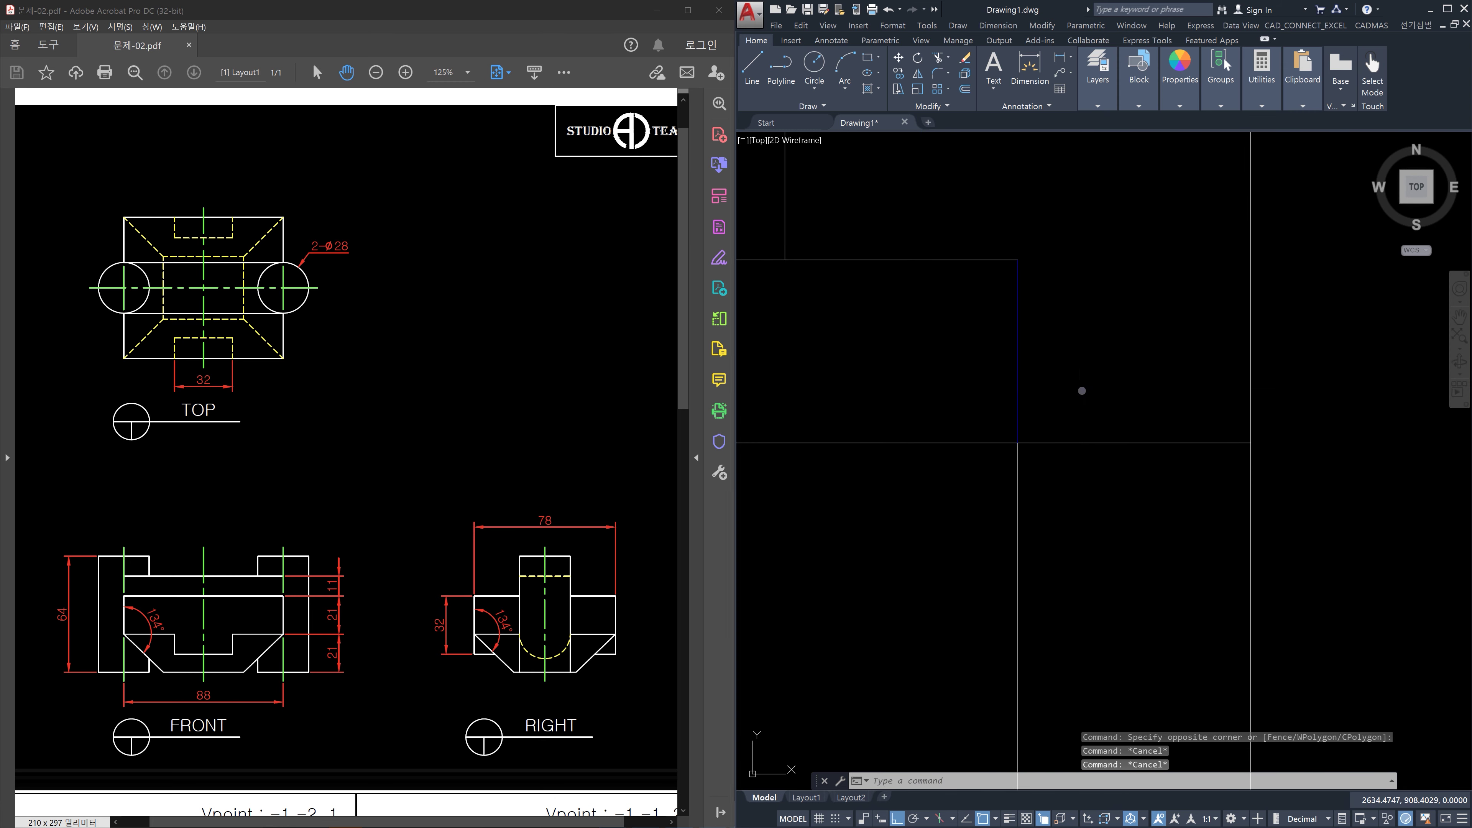
Try linetype scales of 0.5 and 0.1 on the short vertical layer 6 line in the front view
key("ctrl+1")
left_click(1018, 382)
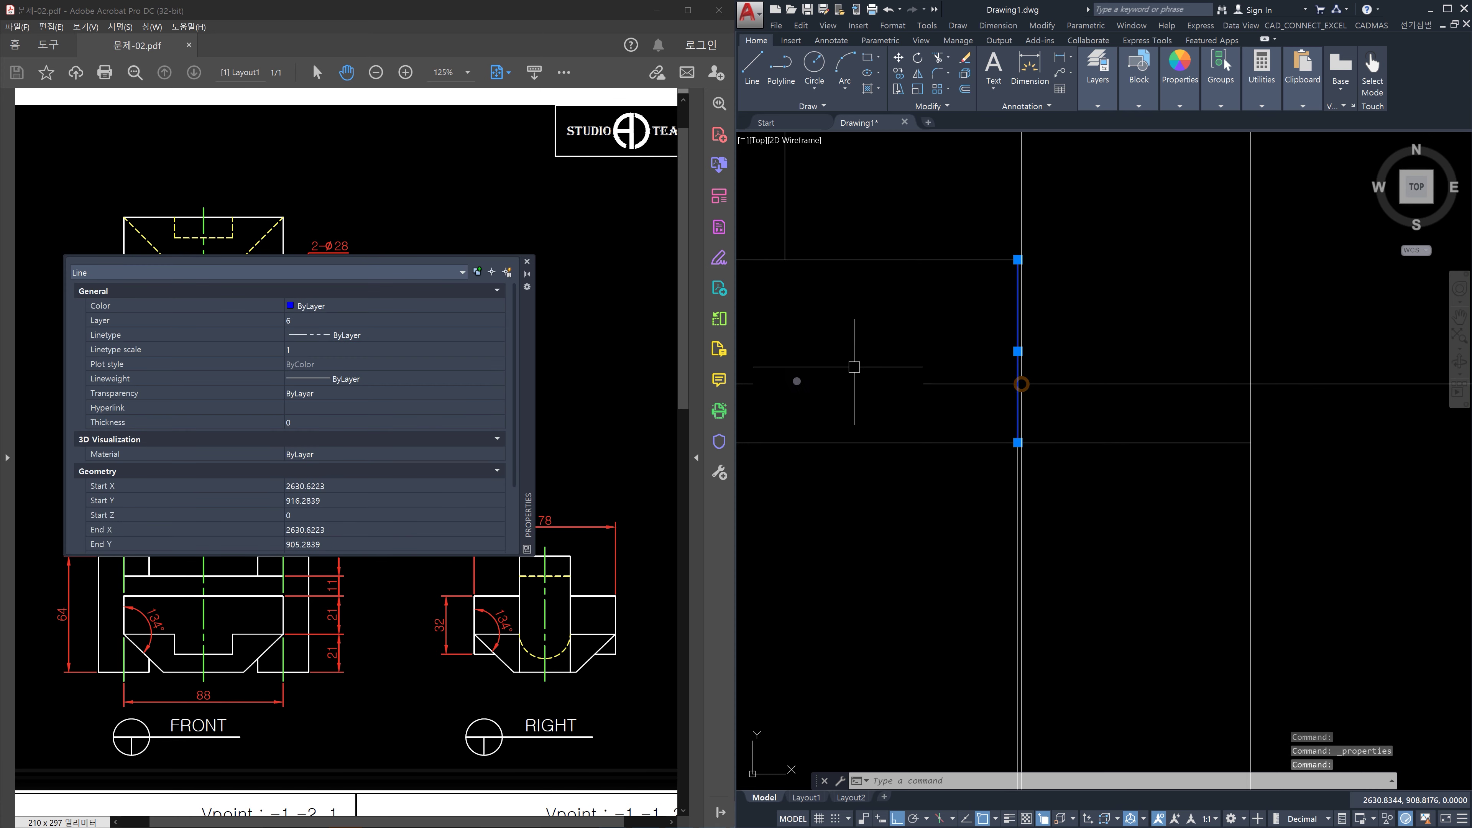
left_click(308, 358)
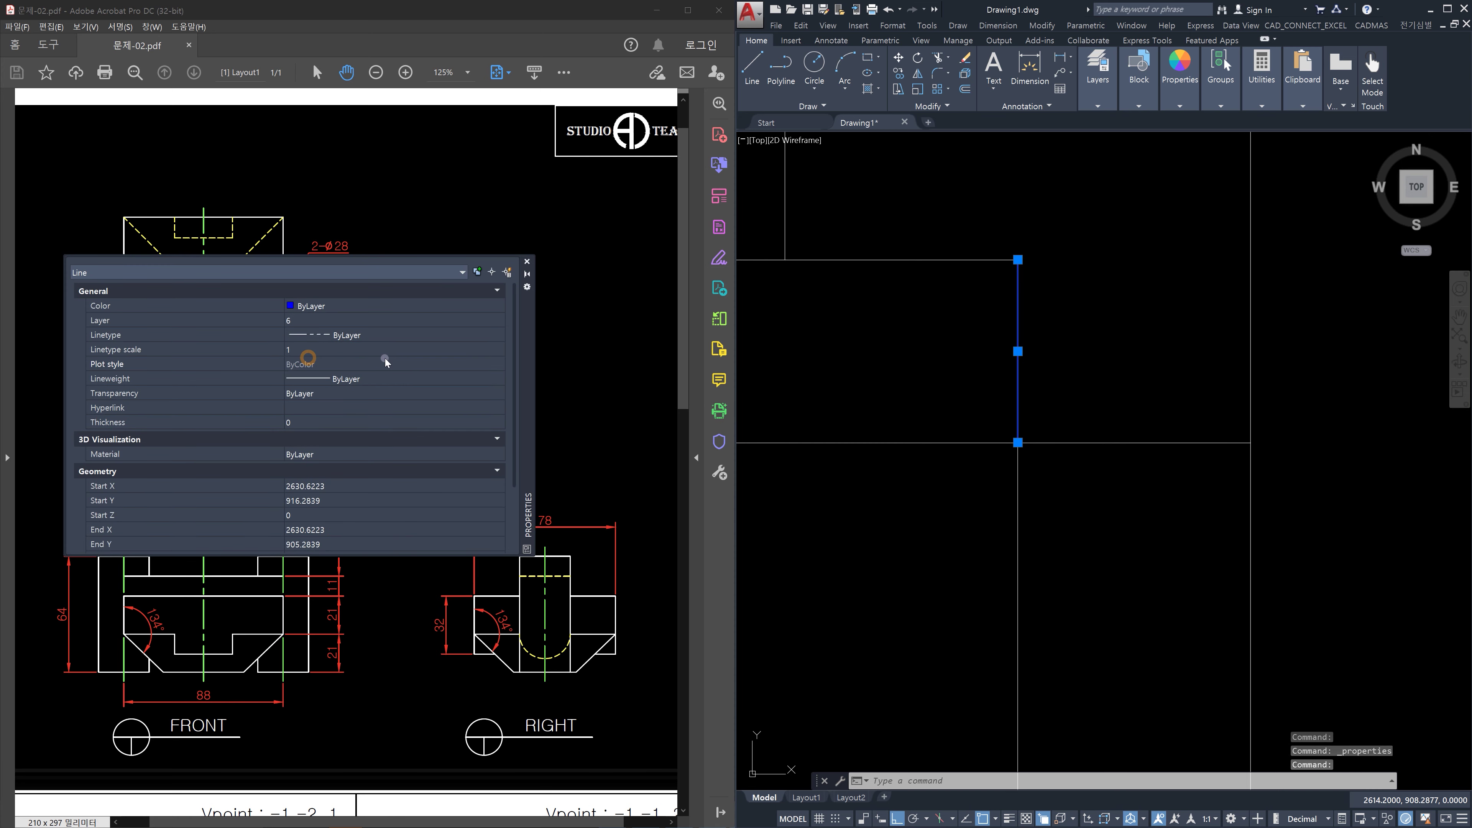
left_click(318, 349)
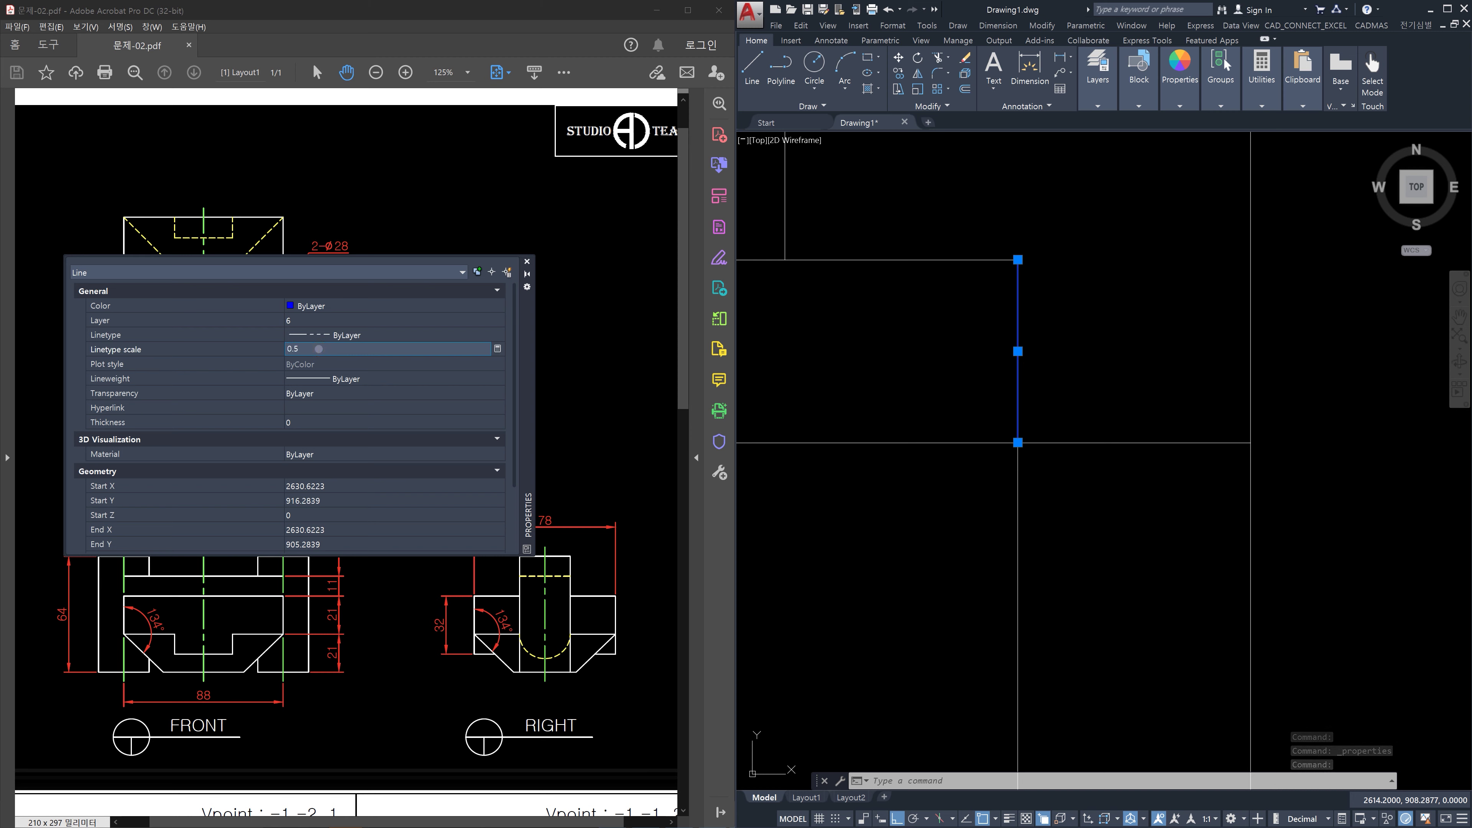
key("Return")
left_click(319, 349)
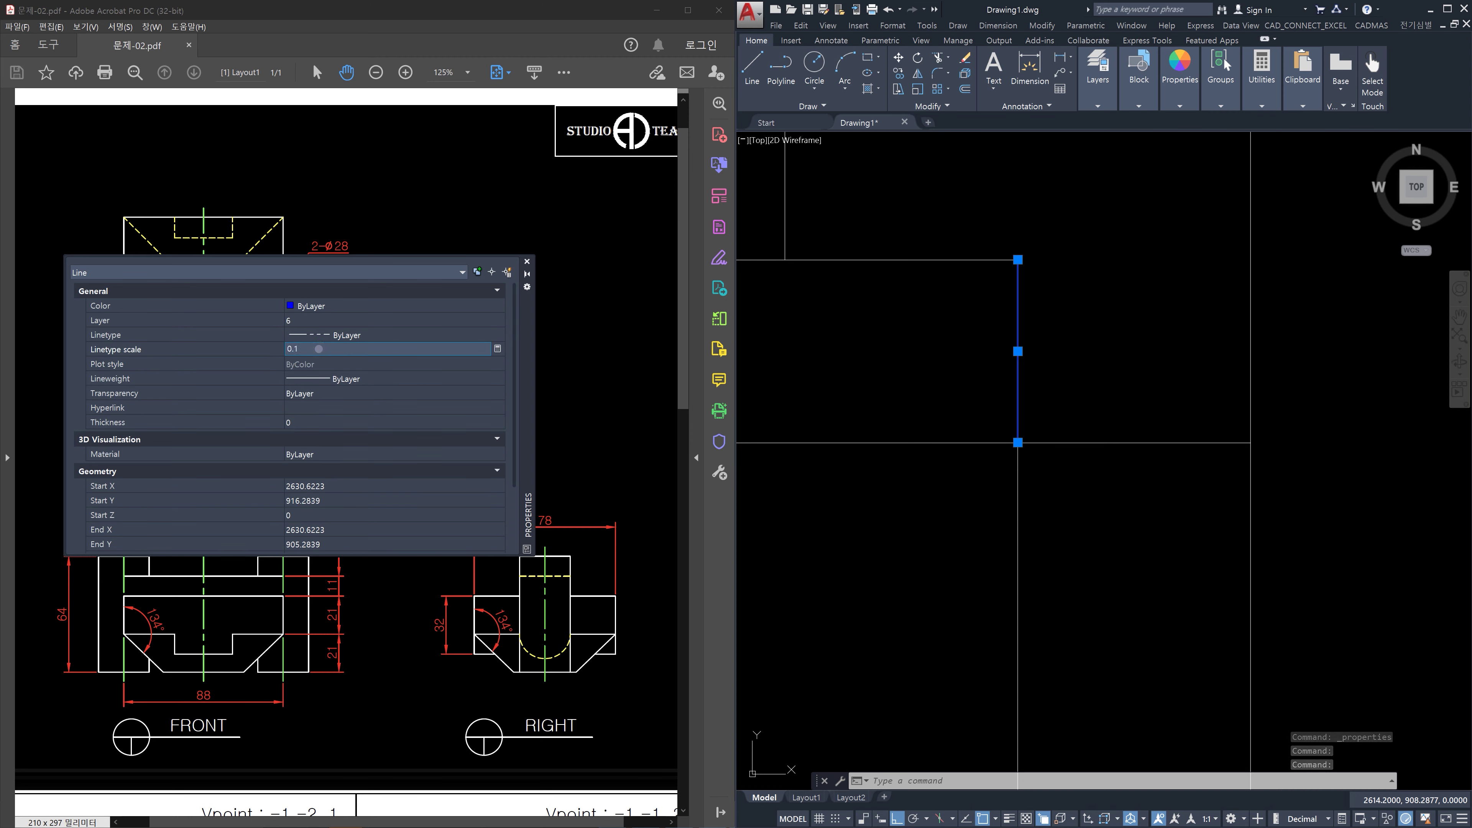
key("Return")
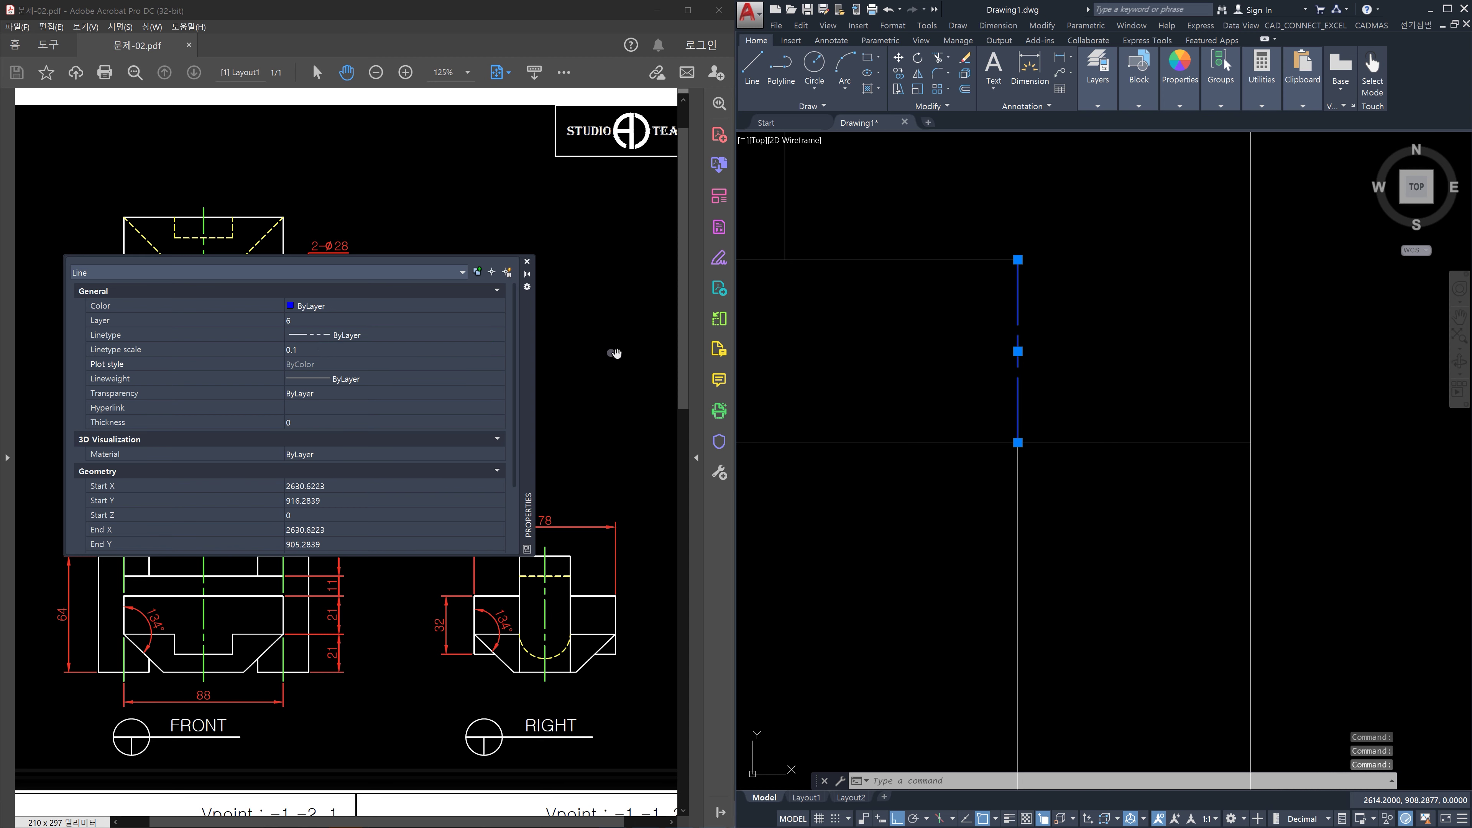
left_click(527, 262)
key("Escape")
Delete the short vertical layer 6 line at the right end of the front view's highest inner horizontal line
scroll(1068, 380, "up", 3)
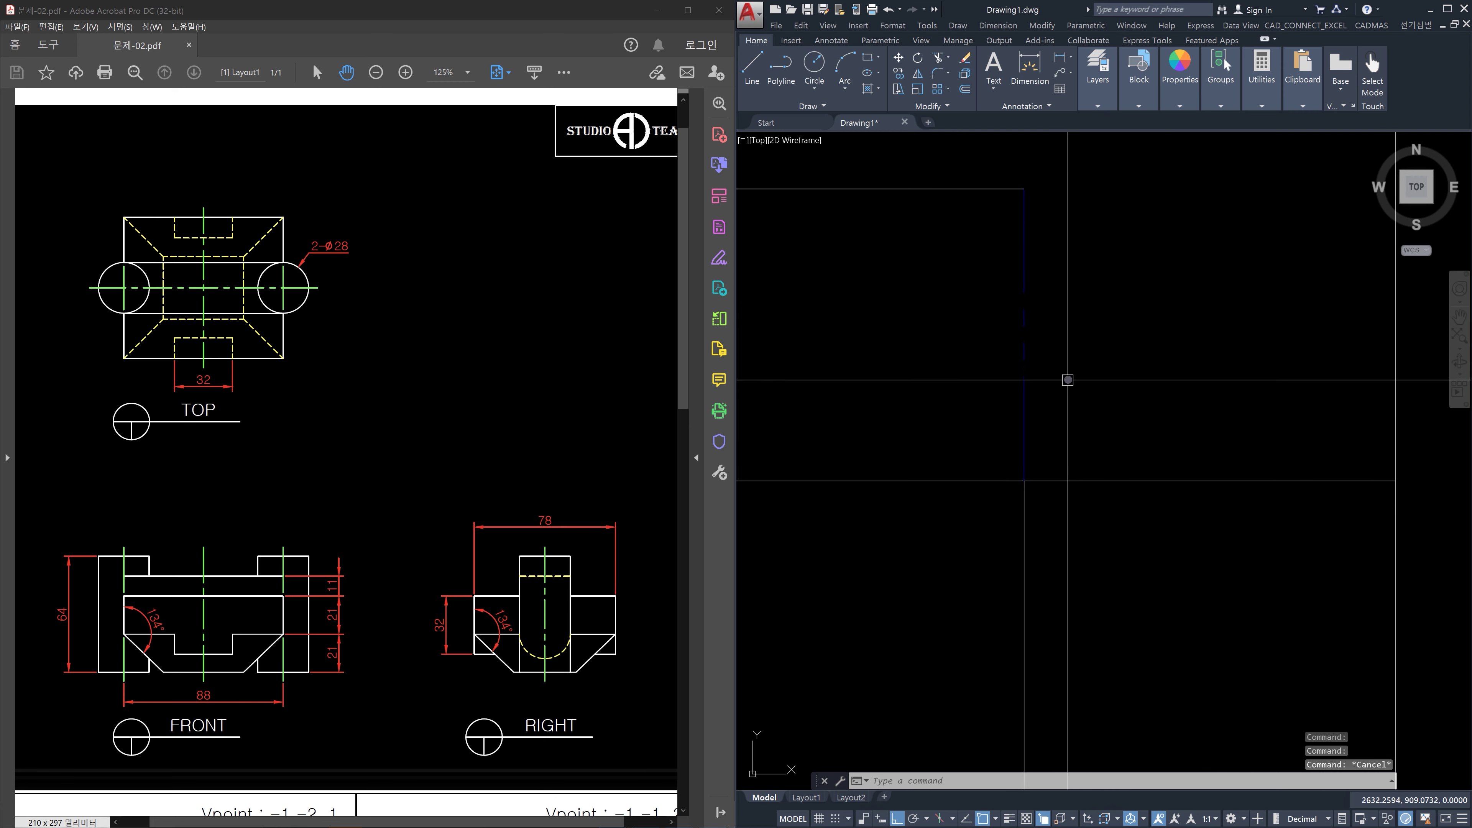
middle_click_drag(1082, 383, 1083, 391)
left_click(1058, 427)
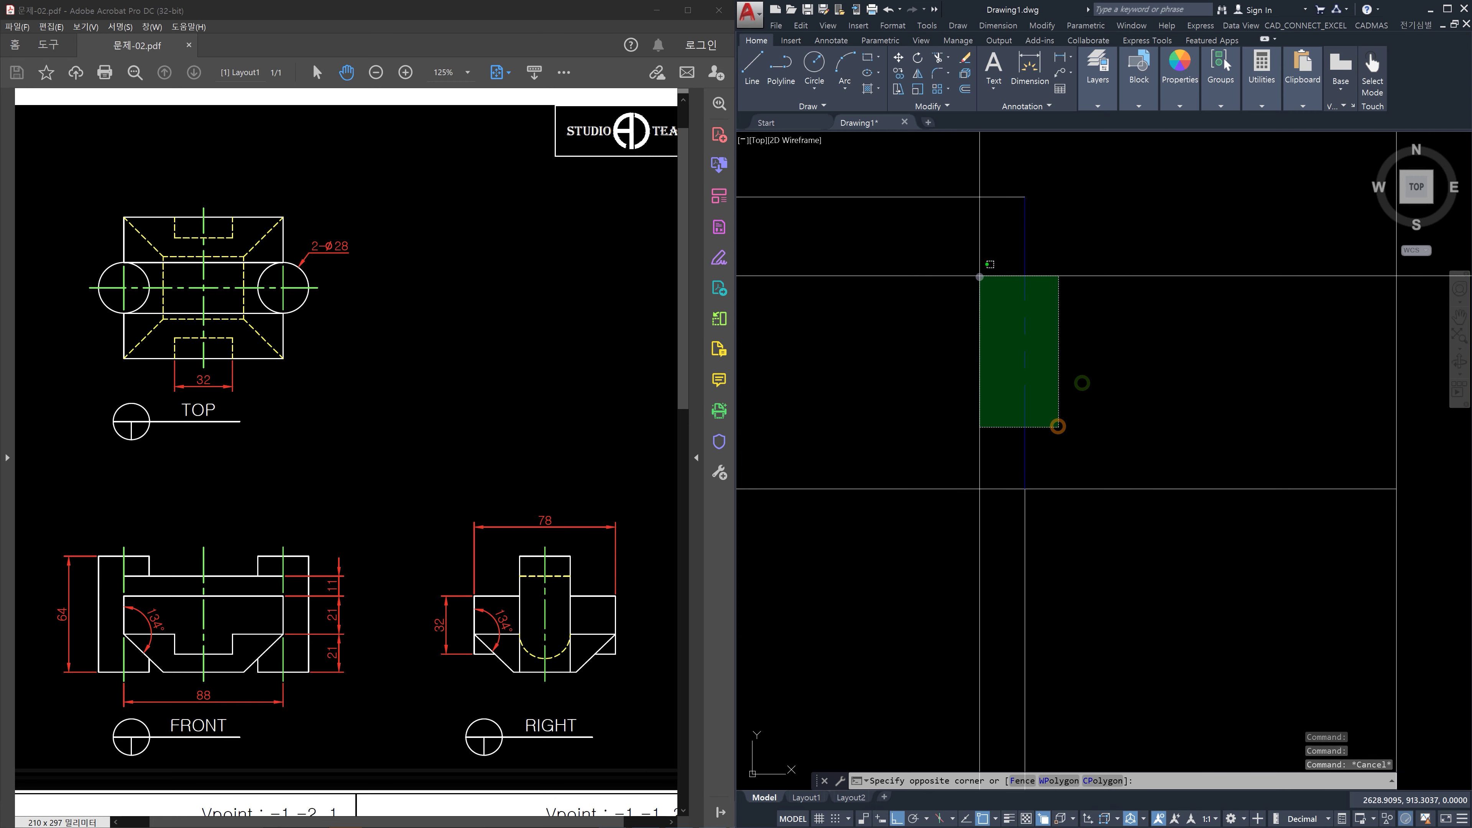
left_click(979, 277)
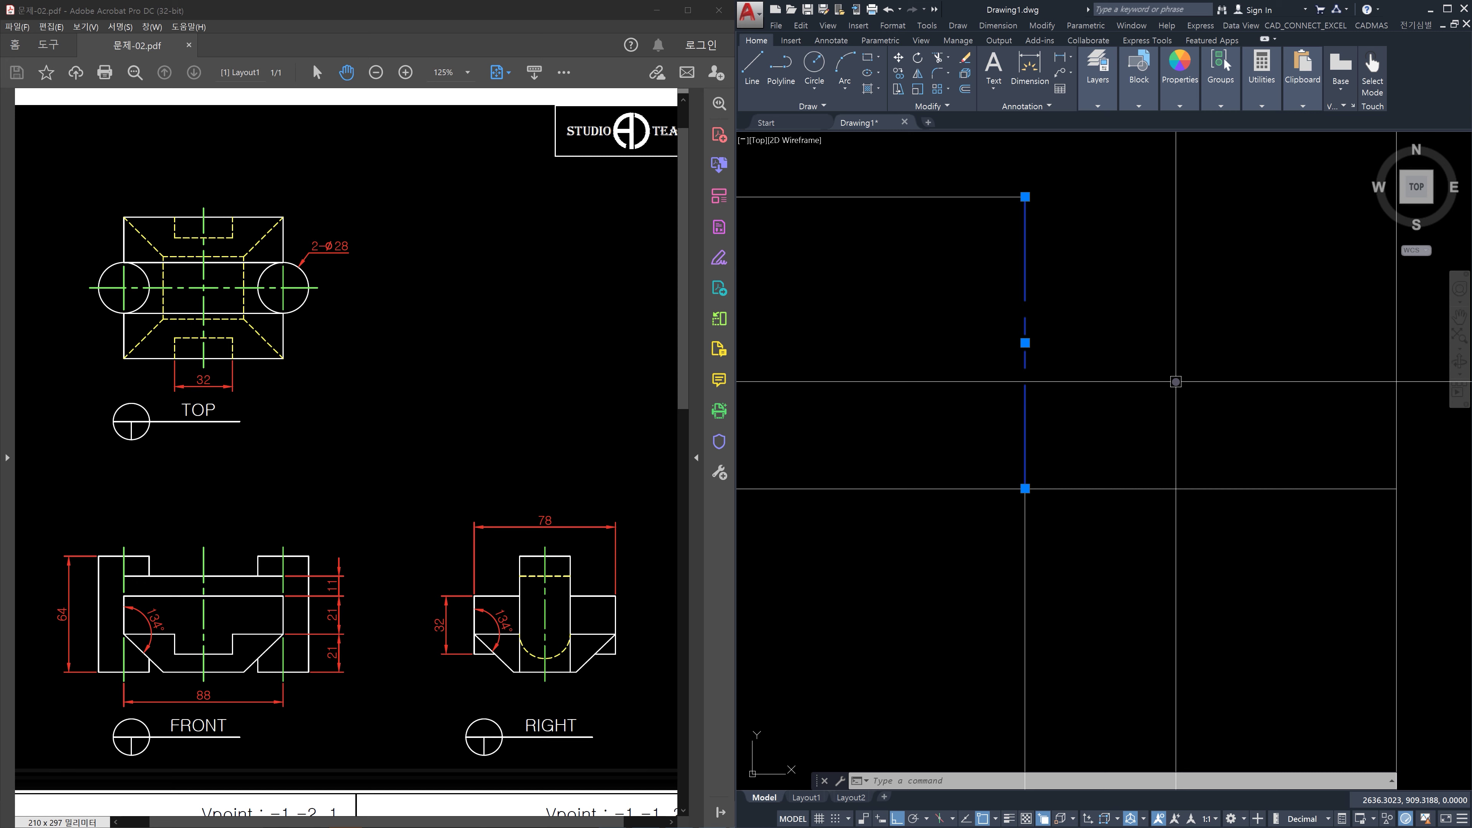
left_click(1125, 356)
key("Escape")
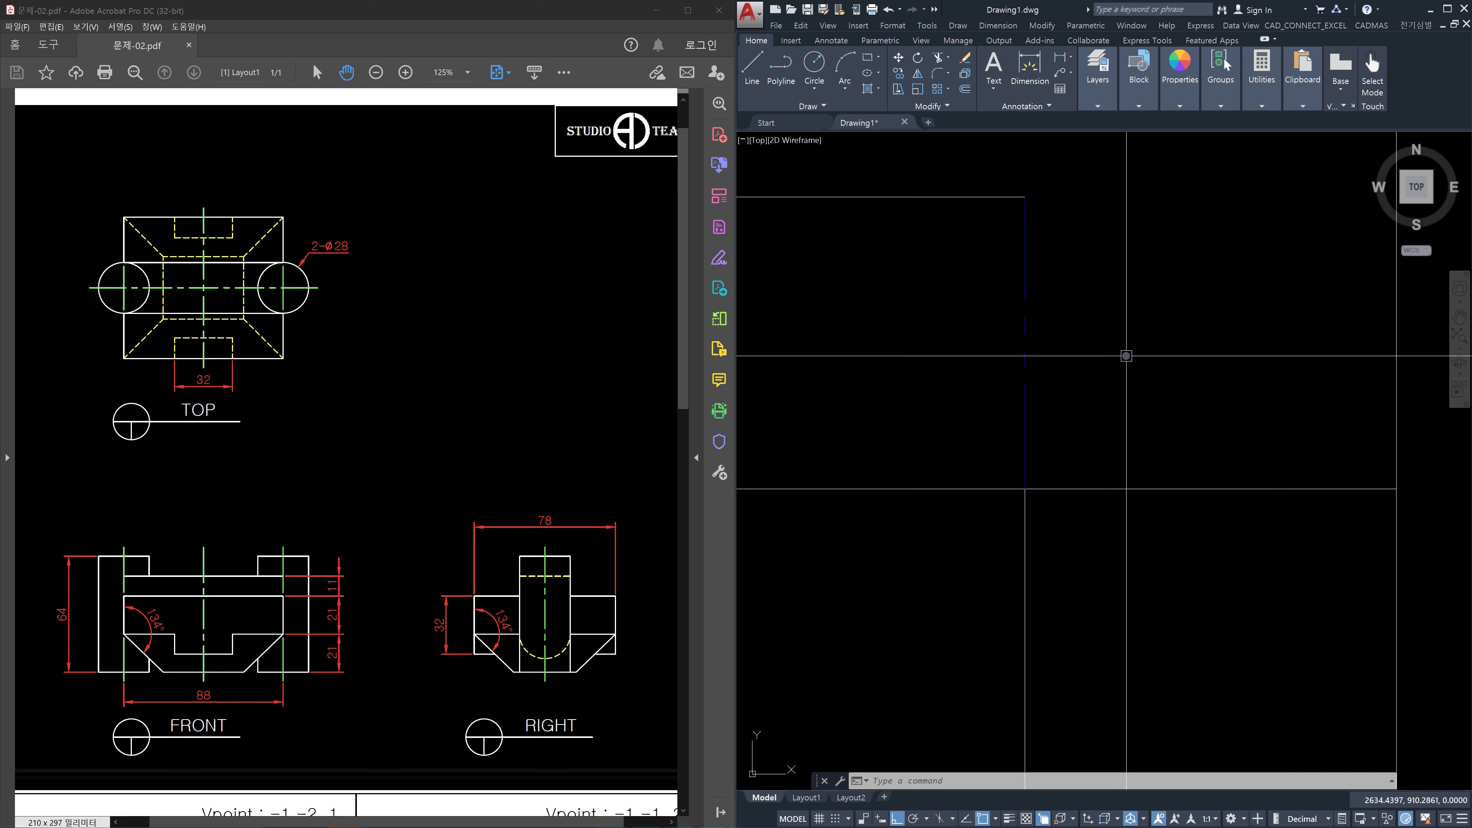
left_click(1177, 414)
left_click(949, 342)
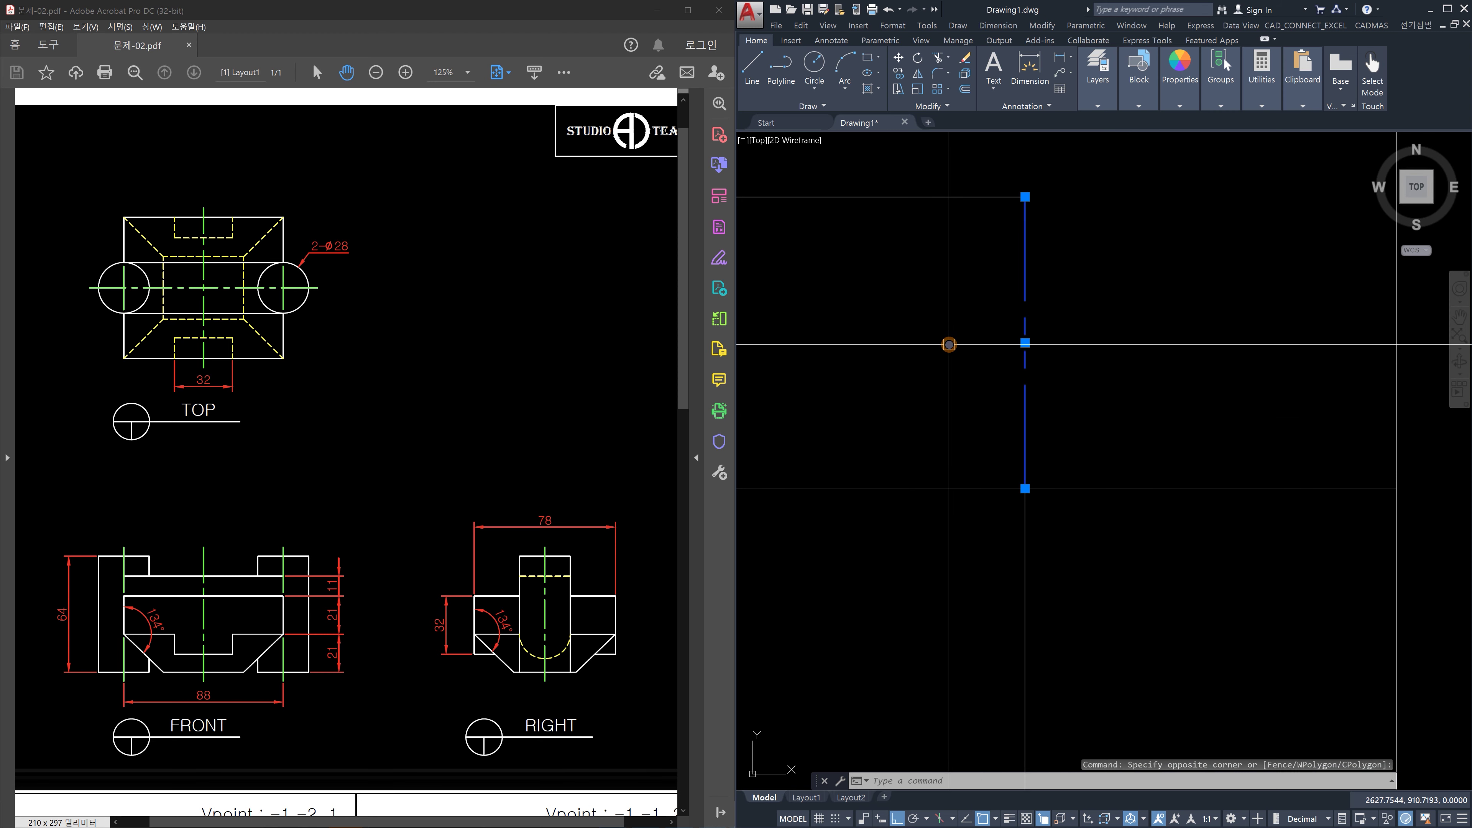
key("Delete")
Examine the front view's inner vertical lines and compare them with the front view in the reference drawing
scroll(1097, 348, "down", 3)
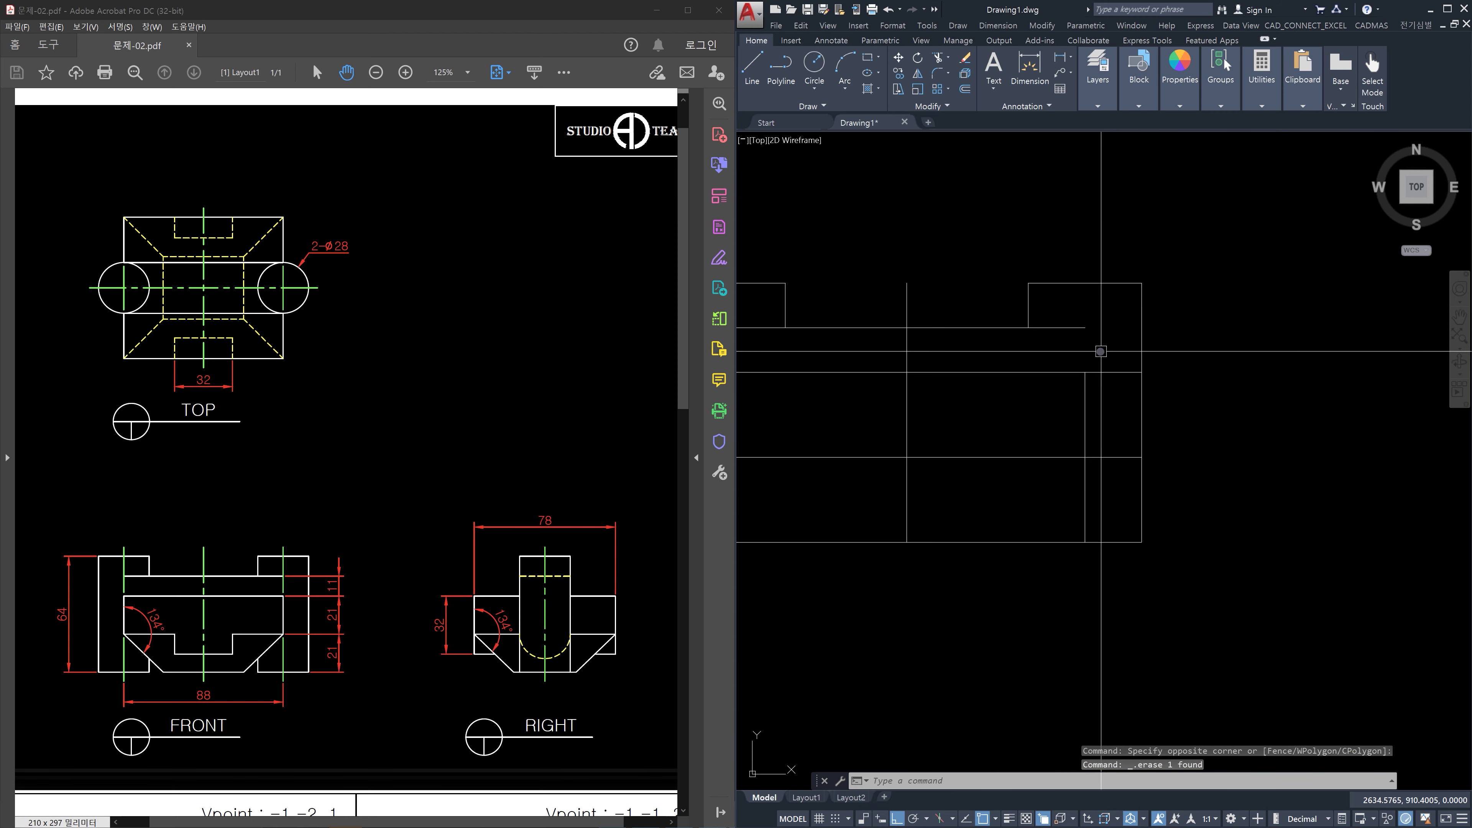
scroll(1108, 367, "down", 2)
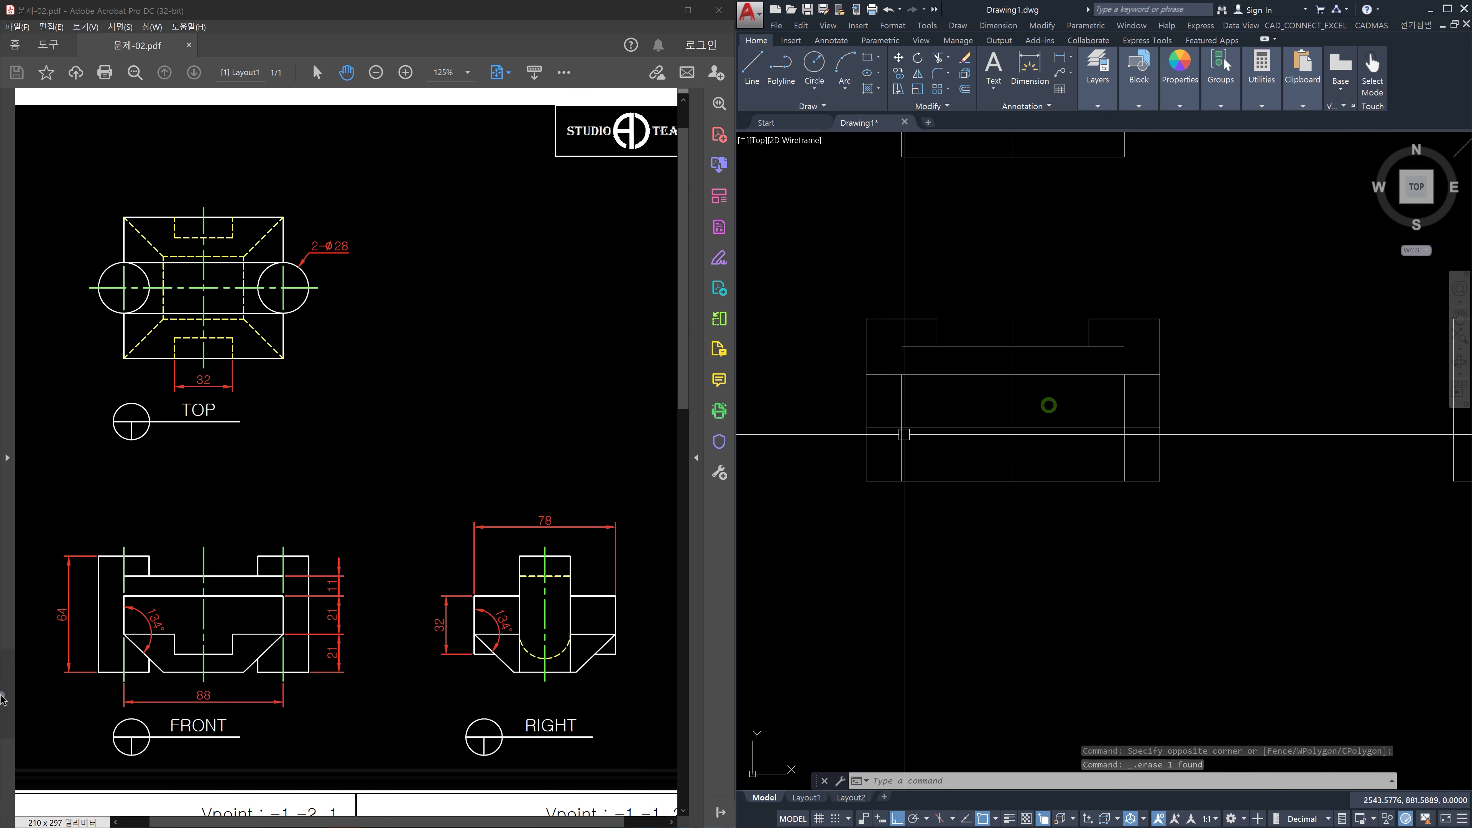
scroll(937, 400, "up", 3)
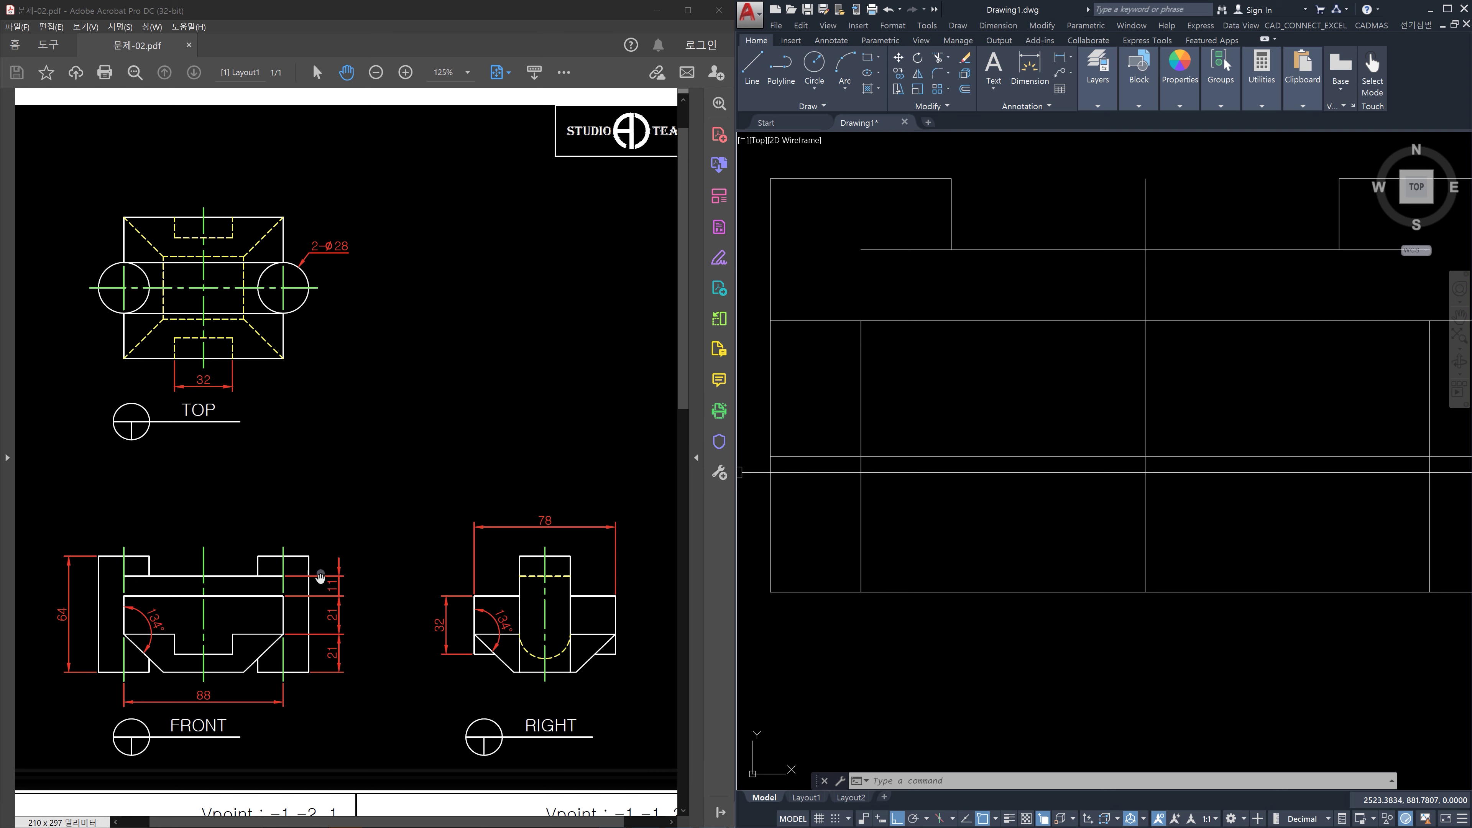
key("Escape")
key("Escape")
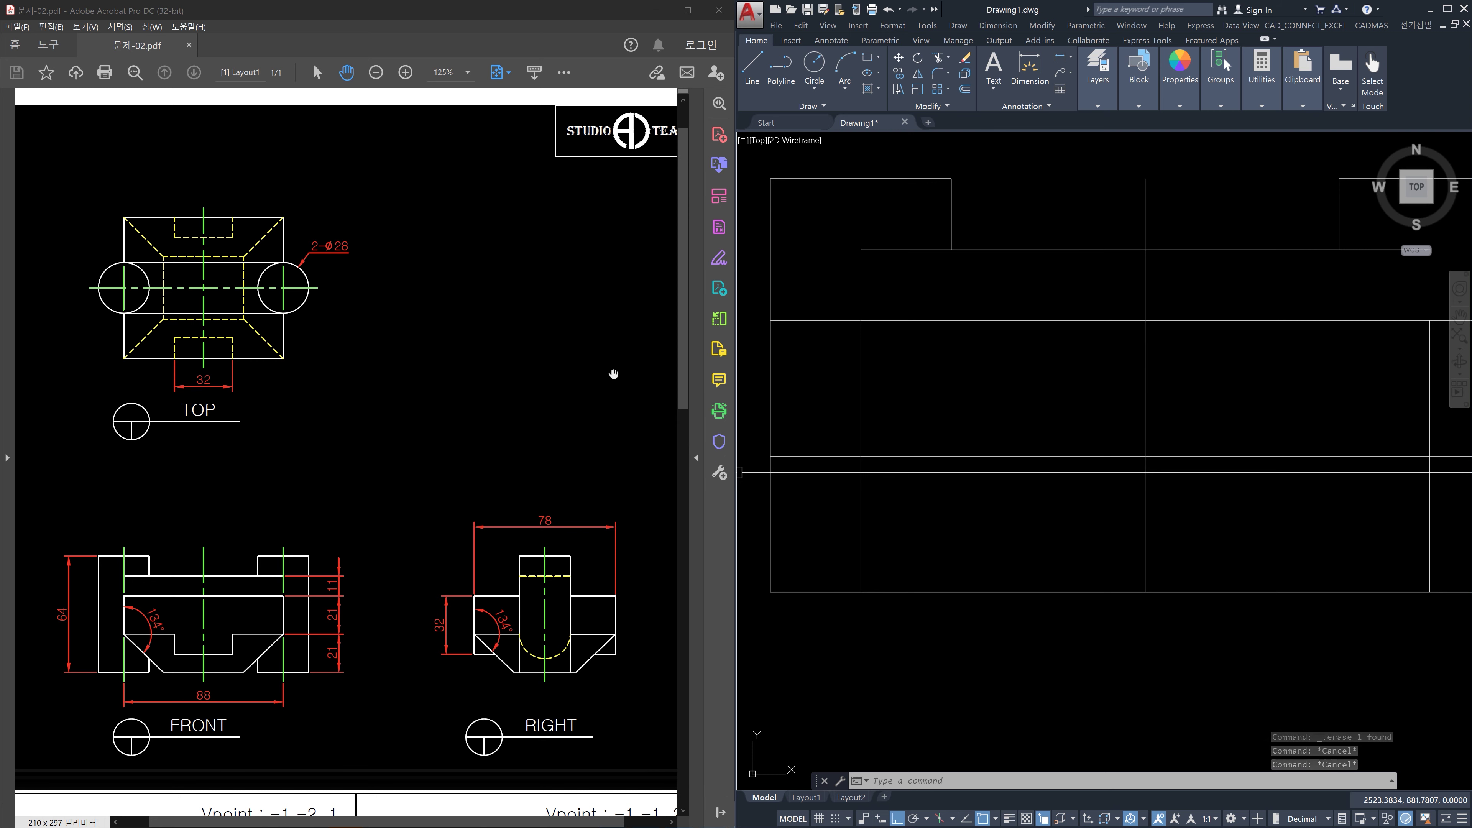
left_click(902, 416)
left_click(857, 392)
scroll(846, 384, "down", 3)
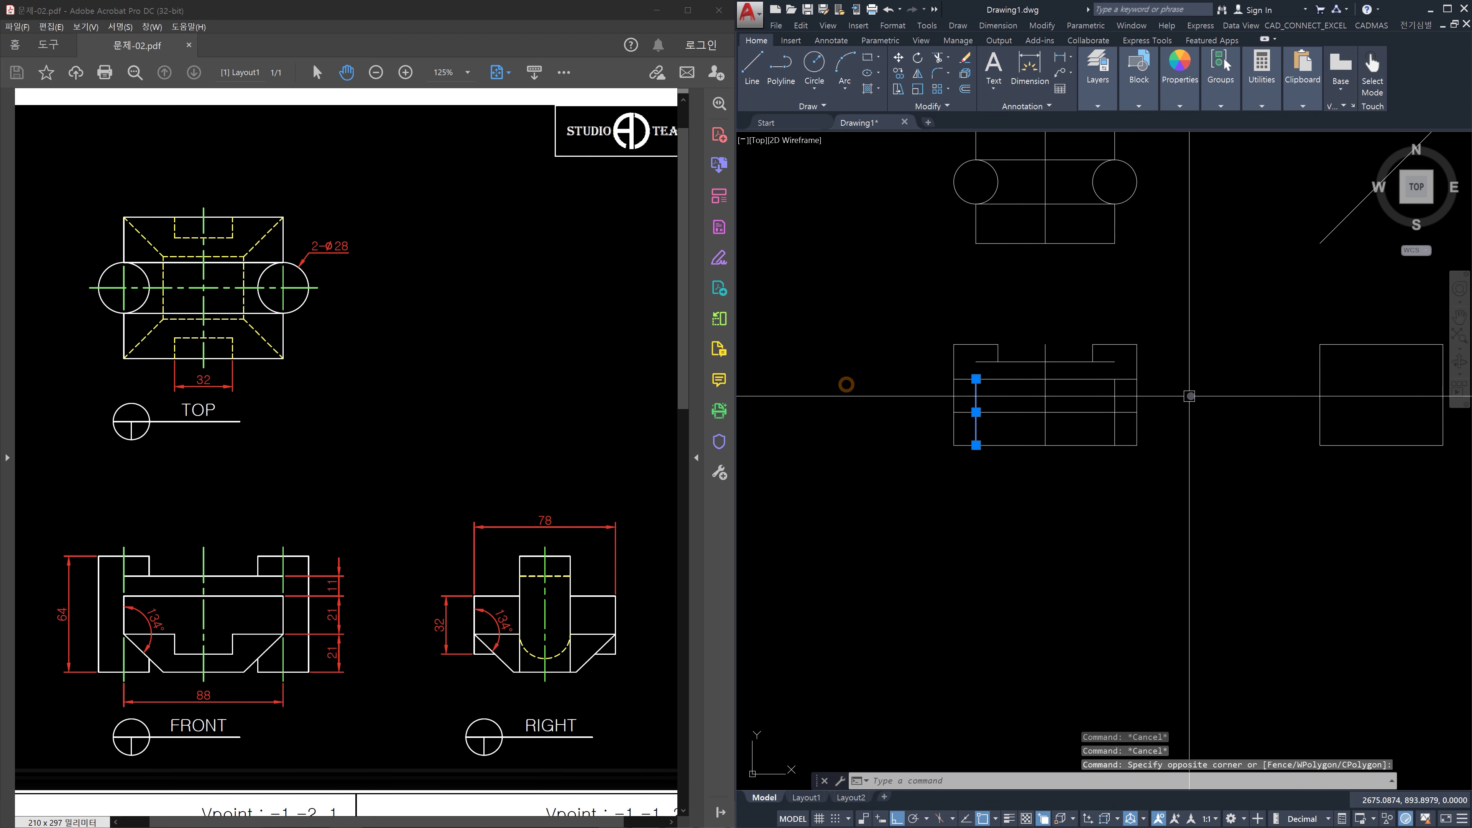
scroll(1060, 404, "up", 4)
left_click(1060, 404)
left_click(1006, 386)
key("Escape")
middle_click_drag(1032, 413, 1133, 419)
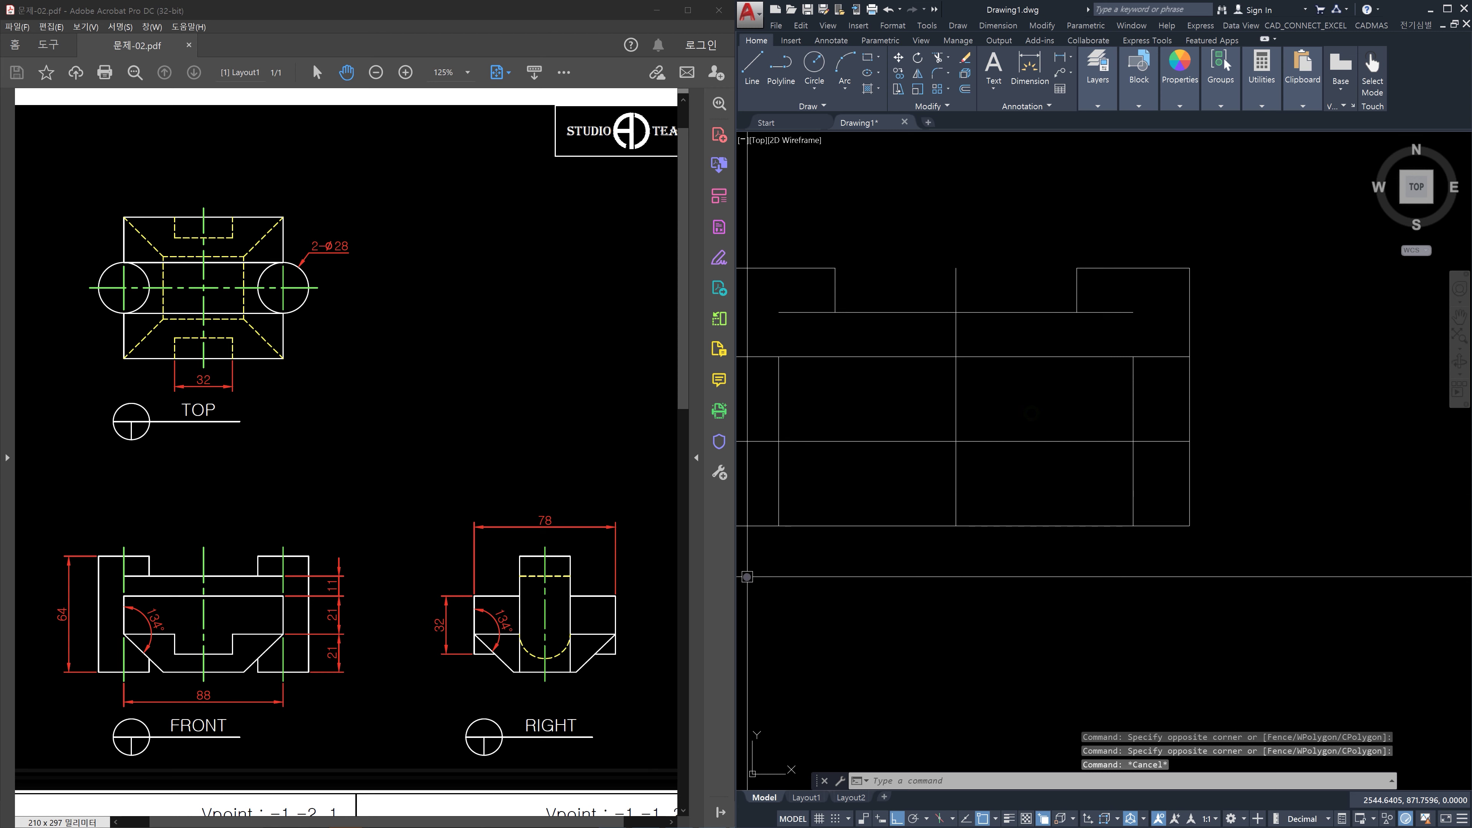
key("Escape")
key("Escape")
Trim the lower parts of the front view's two inner vertical lines below the lower inner horizontal line
middle_click_drag(1096, 486, 1127, 488)
type("tr")
key("space")
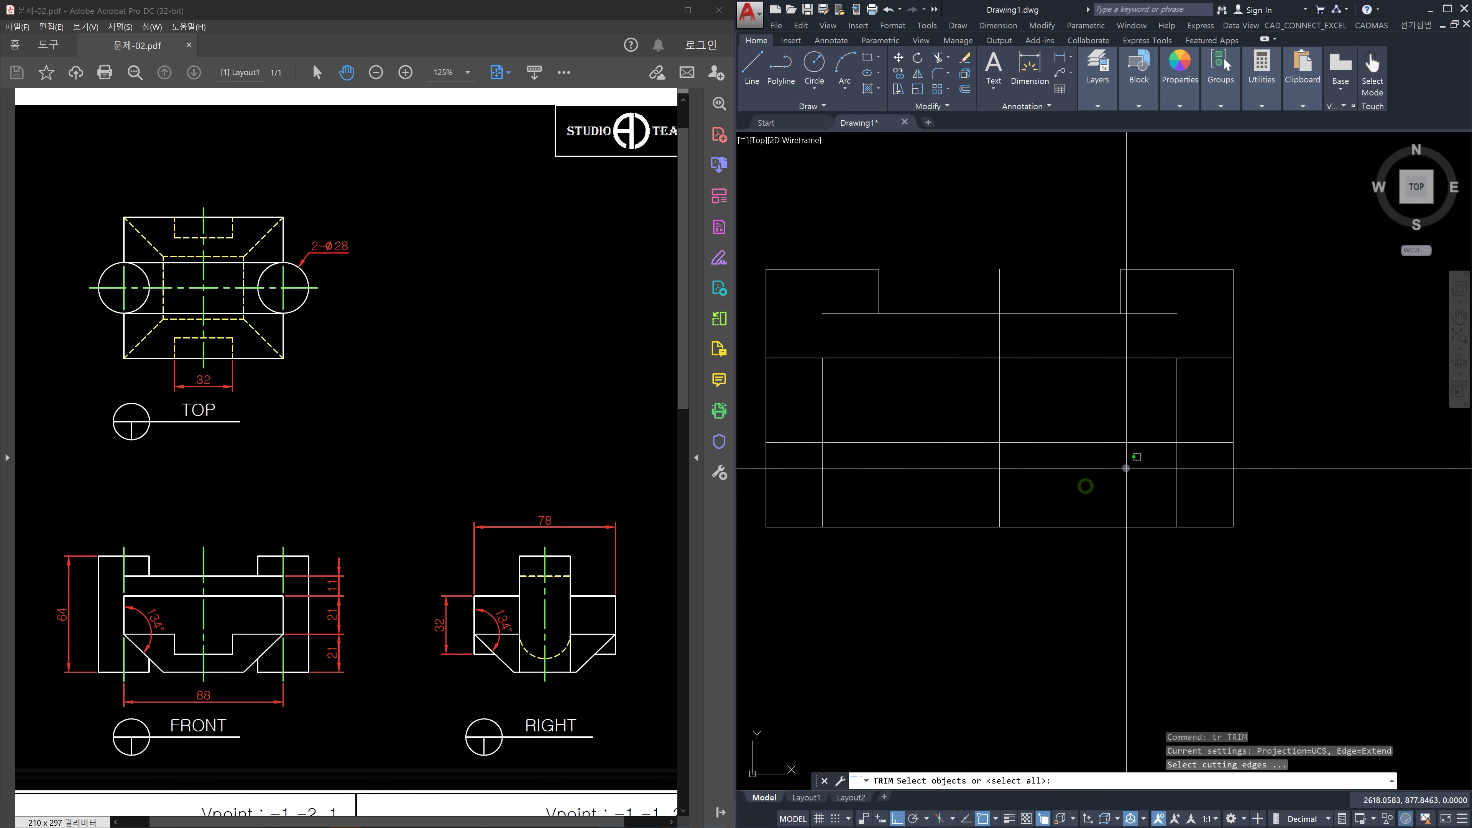
left_click(1126, 467)
left_click(1107, 429)
key("space")
left_click(1181, 484)
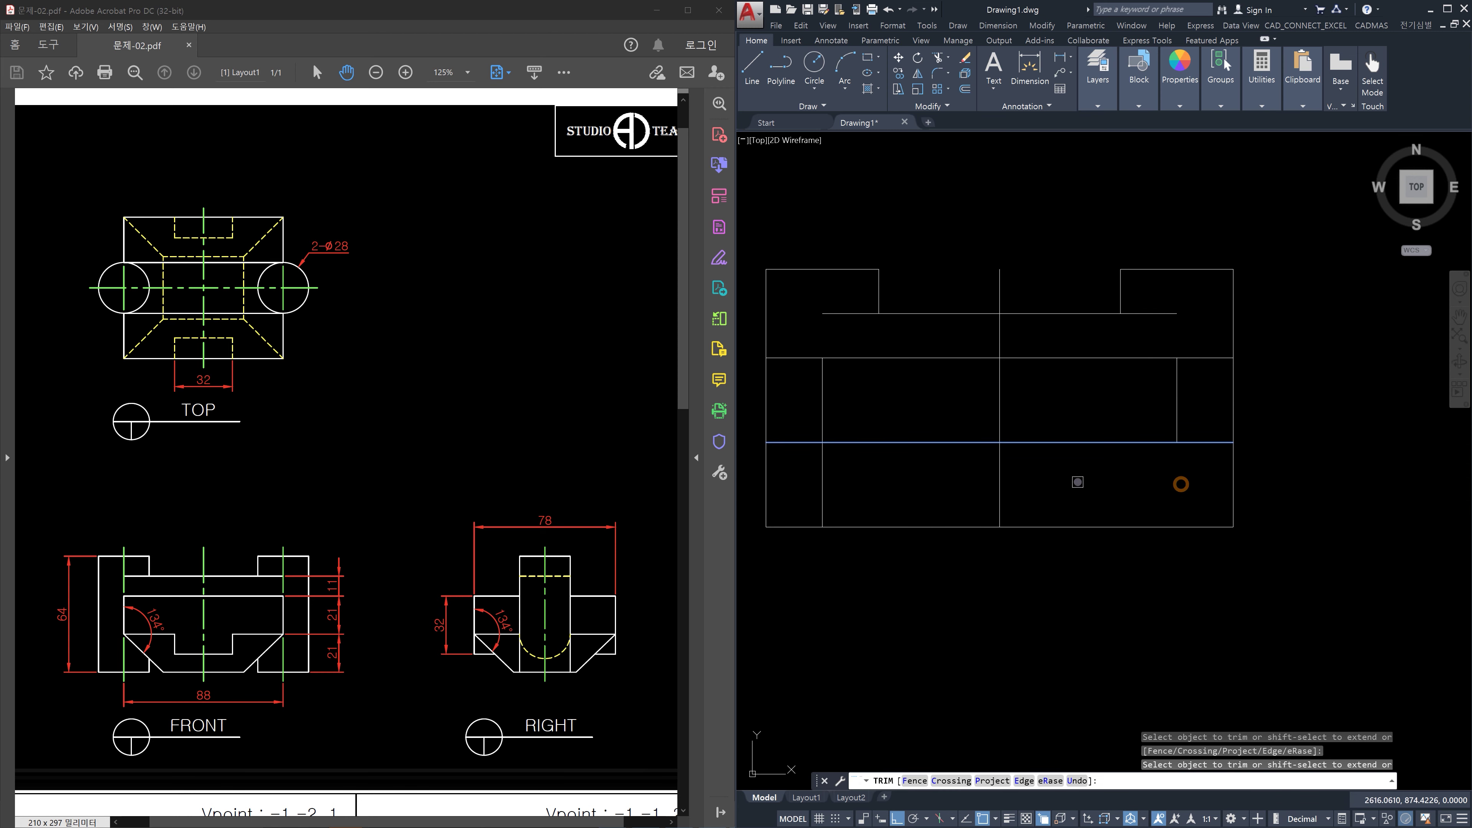
left_click(826, 478)
key("space")
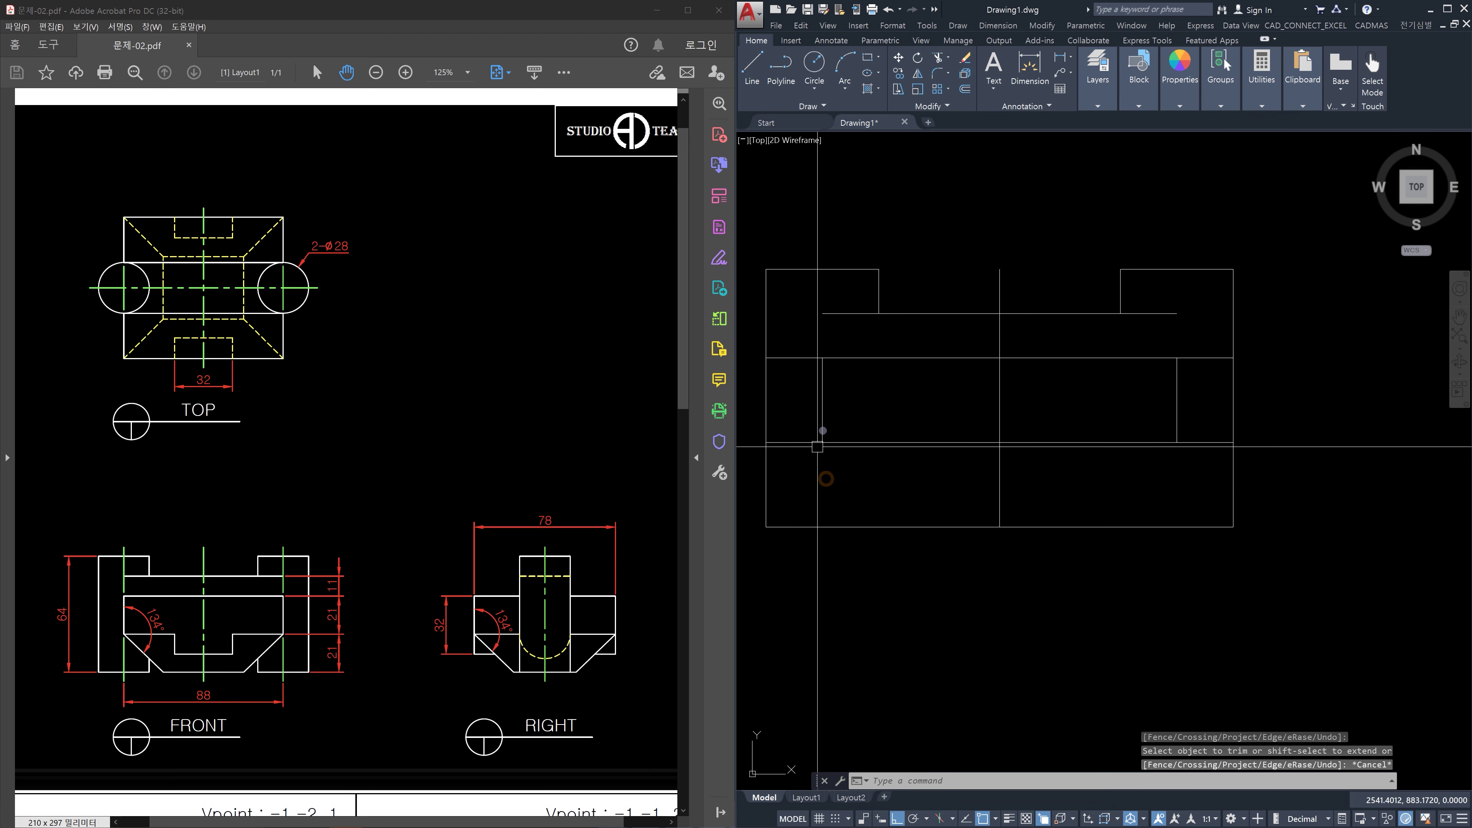
Trim the ends of the front view's two lower inner horizontal lines that extend outside the left and right inner vertical lines
type("tr")
key("space")
left_click(836, 404)
left_click(797, 397)
left_click(1199, 410)
left_click(1142, 394)
key("space")
left_click(1200, 426)
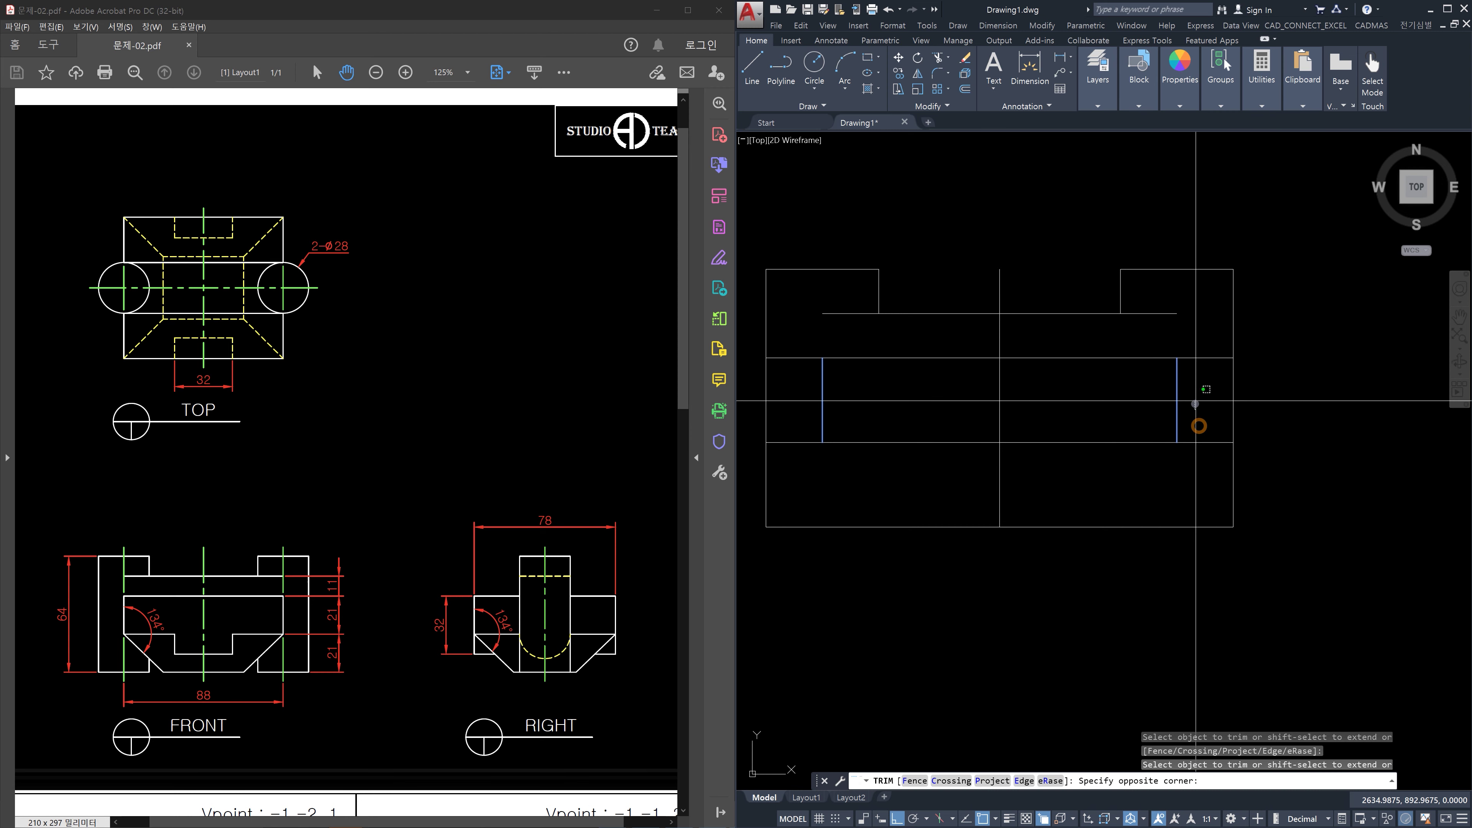
left_click(1189, 461)
left_click(1199, 395)
left_click(1187, 351)
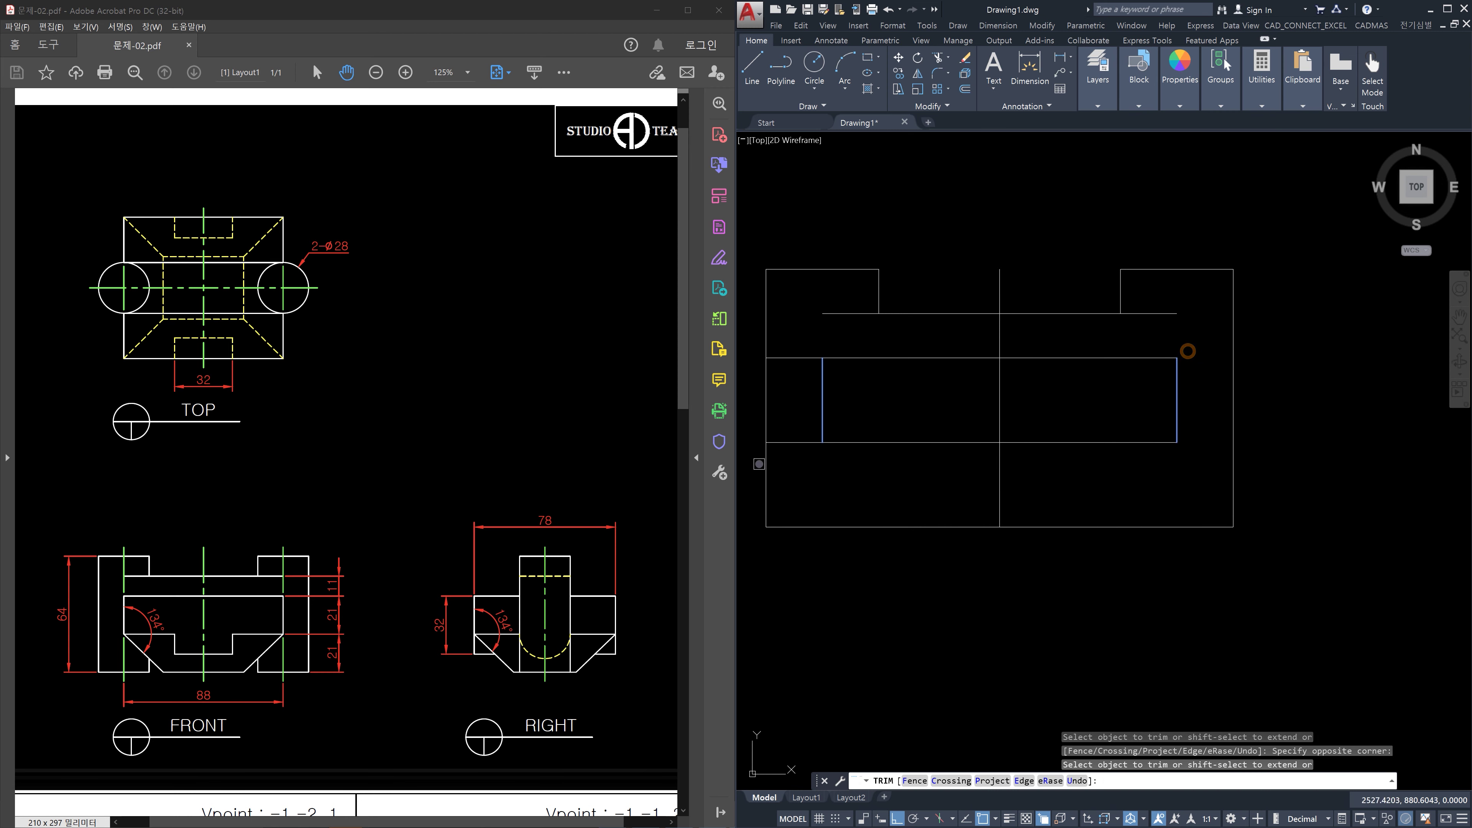
left_click(795, 470)
left_click(776, 336)
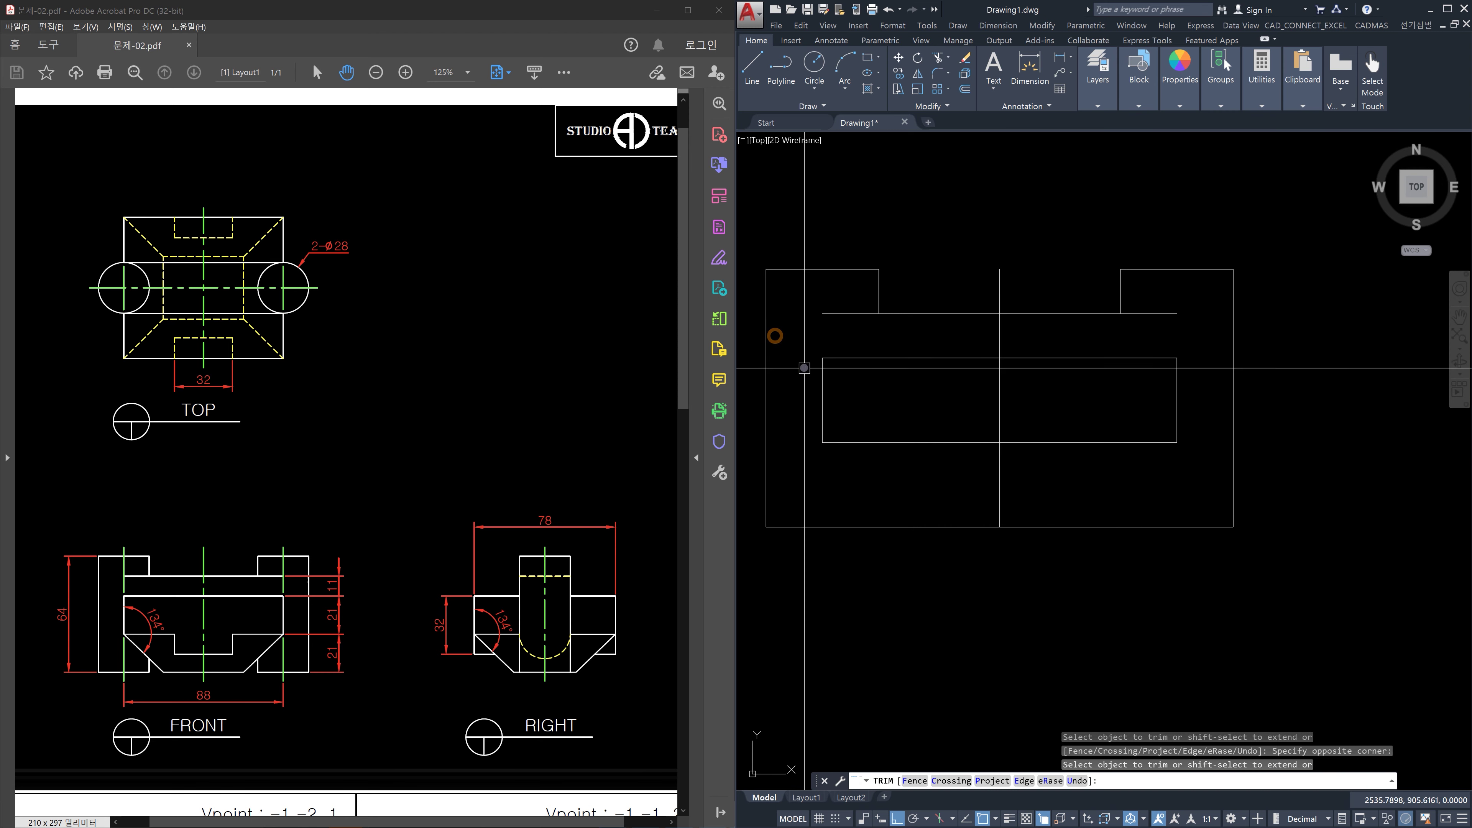
key("Escape")
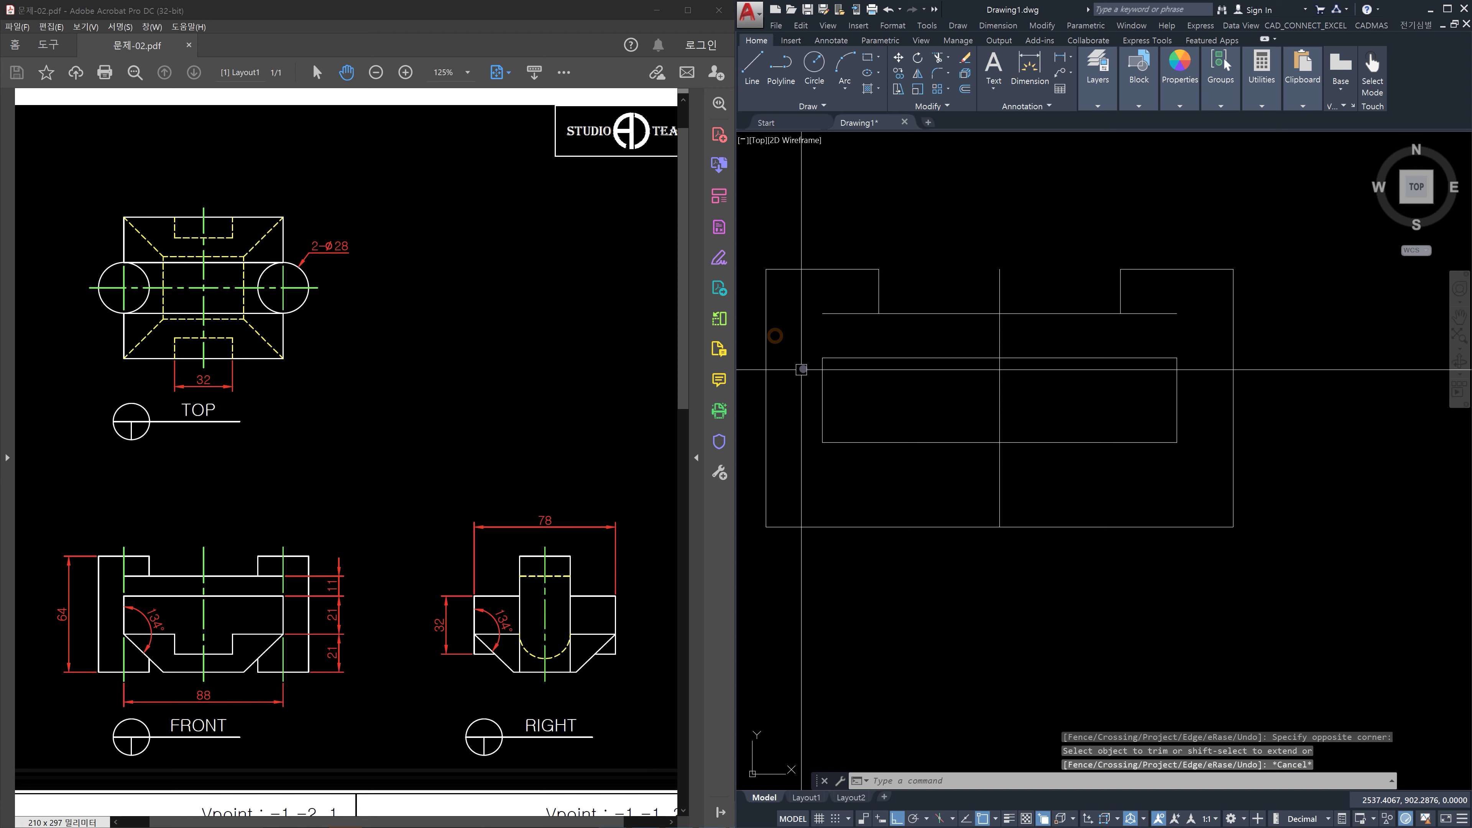
left_click(763, 266)
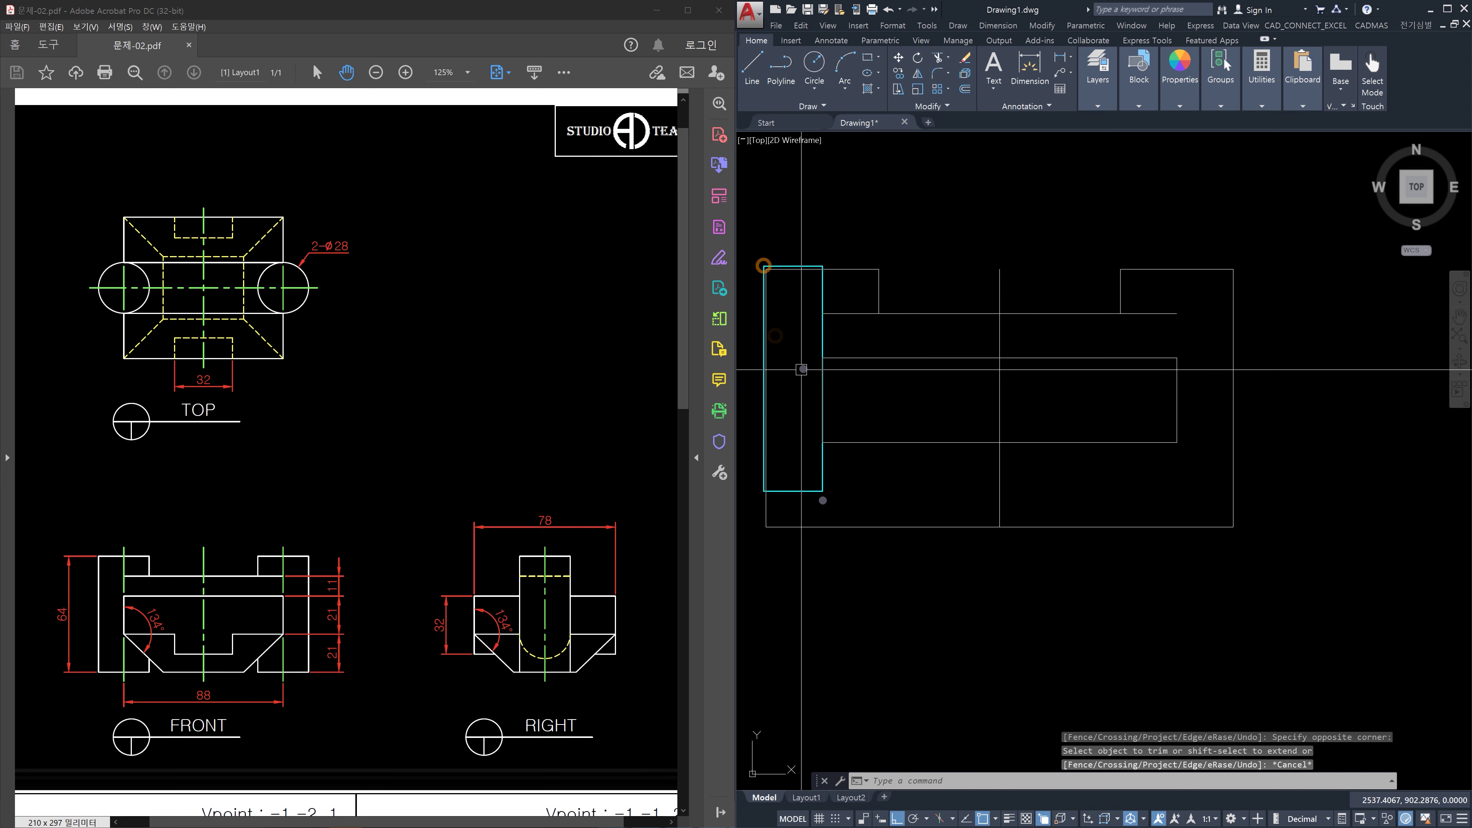
left_click_drag(763, 266, 821, 530, "ctrl")
left_click_drag(809, 400, 785, 402)
left_click_drag(793, 321, 789, 363)
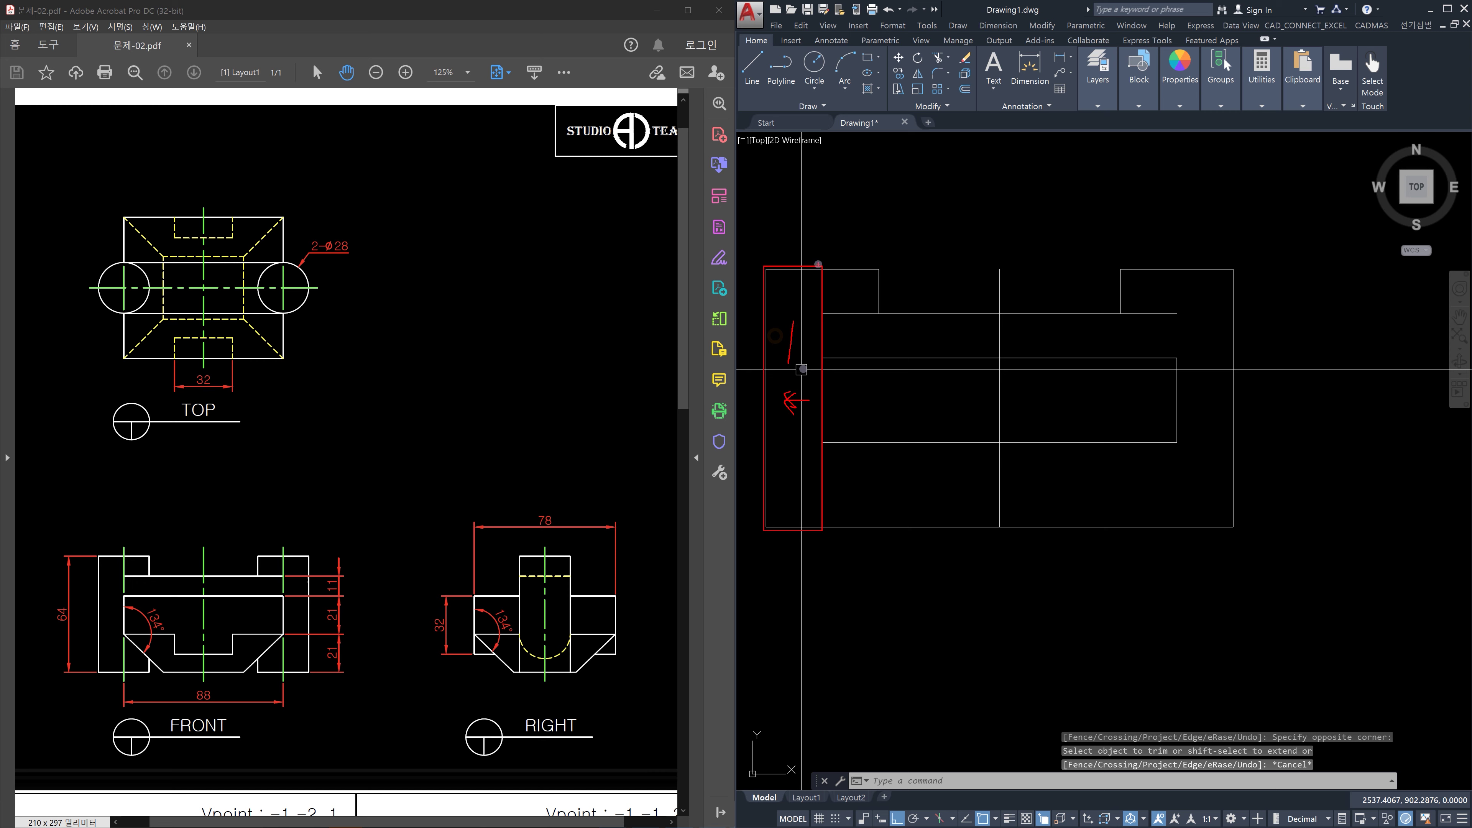
left_click_drag(822, 267, 879, 314)
mouse_move(787, 293)
left_mouse_down()
mouse_move(855, 294)
mouse_move(785, 294)
mouse_move(812, 314)
left_mouse_up()
left_click_drag(856, 400, 850, 393)
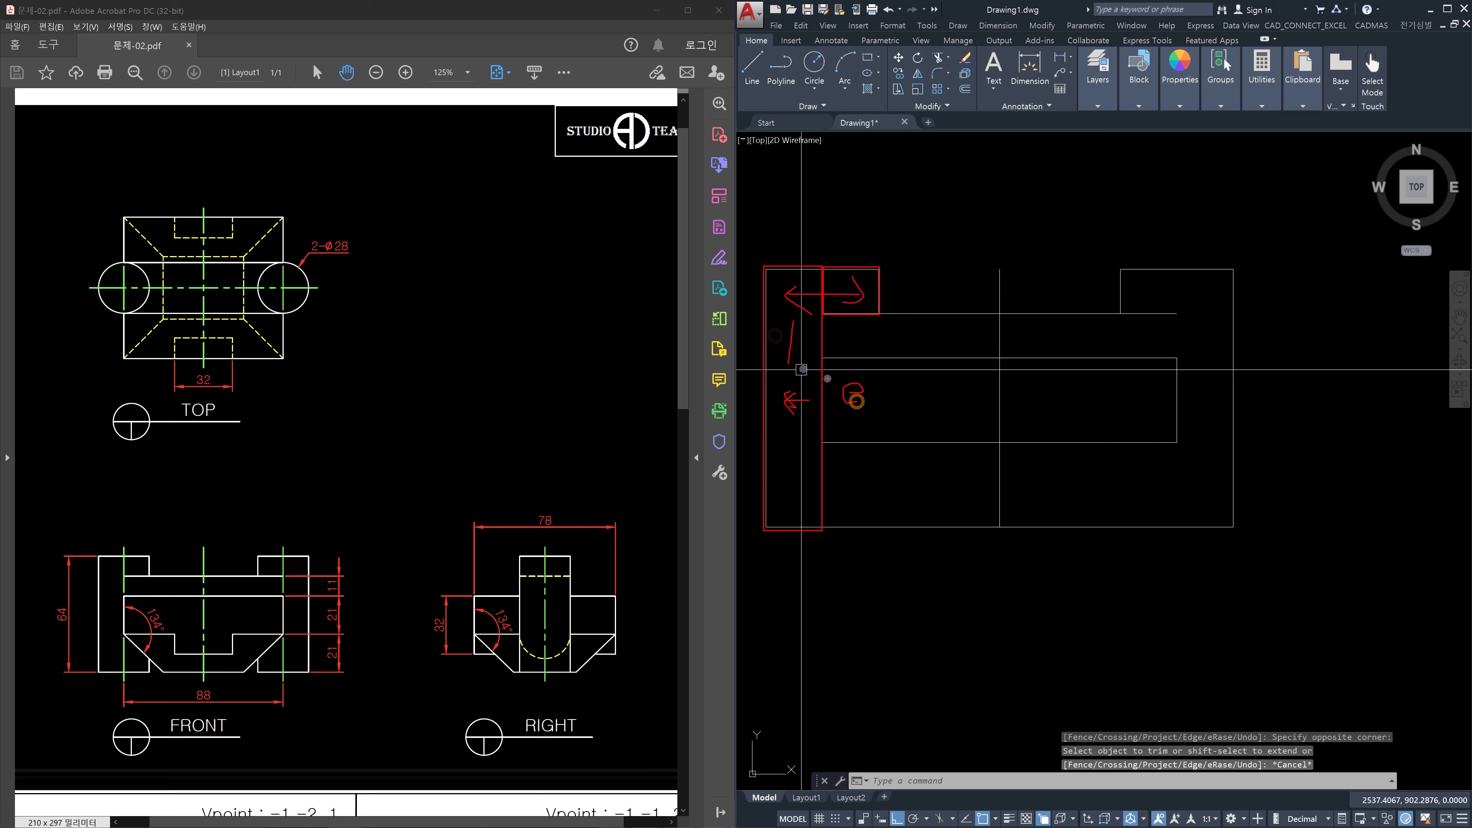
mouse_move(821, 334)
left_mouse_down()
mouse_move(855, 338)
mouse_move(797, 336)
left_mouse_up()
left_click_drag(1189, 335, 1170, 348)
mouse_move(125, 314)
left_mouse_down()
mouse_move(122, 369)
mouse_move(173, 364)
mouse_move(125, 352)
left_mouse_up()
left_click(129, 357)
left_click(130, 618)
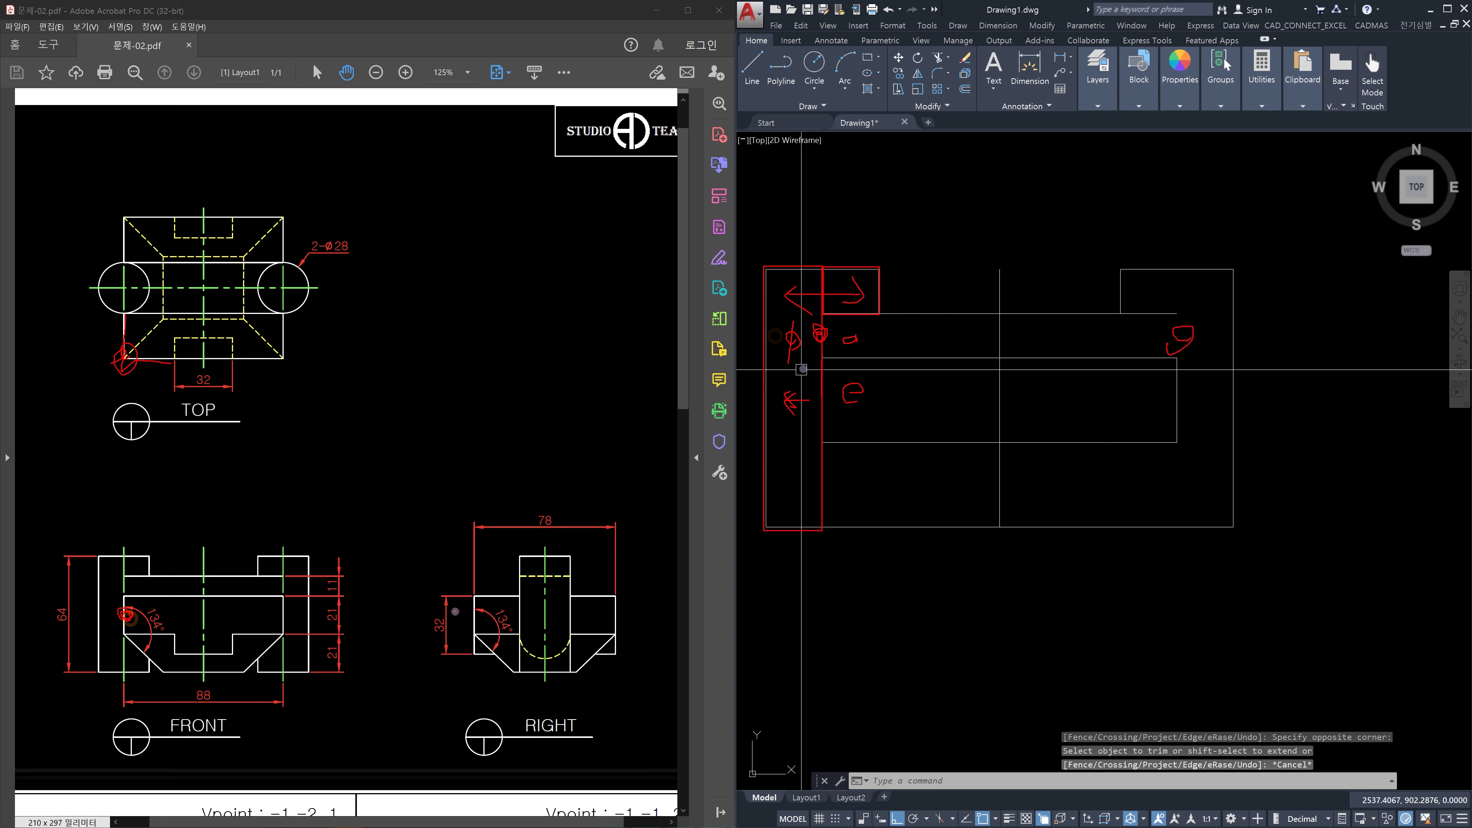
left_click_drag(126, 634, 155, 678)
mouse_move(829, 452)
left_mouse_down()
mouse_move(806, 442)
mouse_move(828, 457)
left_mouse_up()
left_click_drag(1176, 446, 1173, 434)
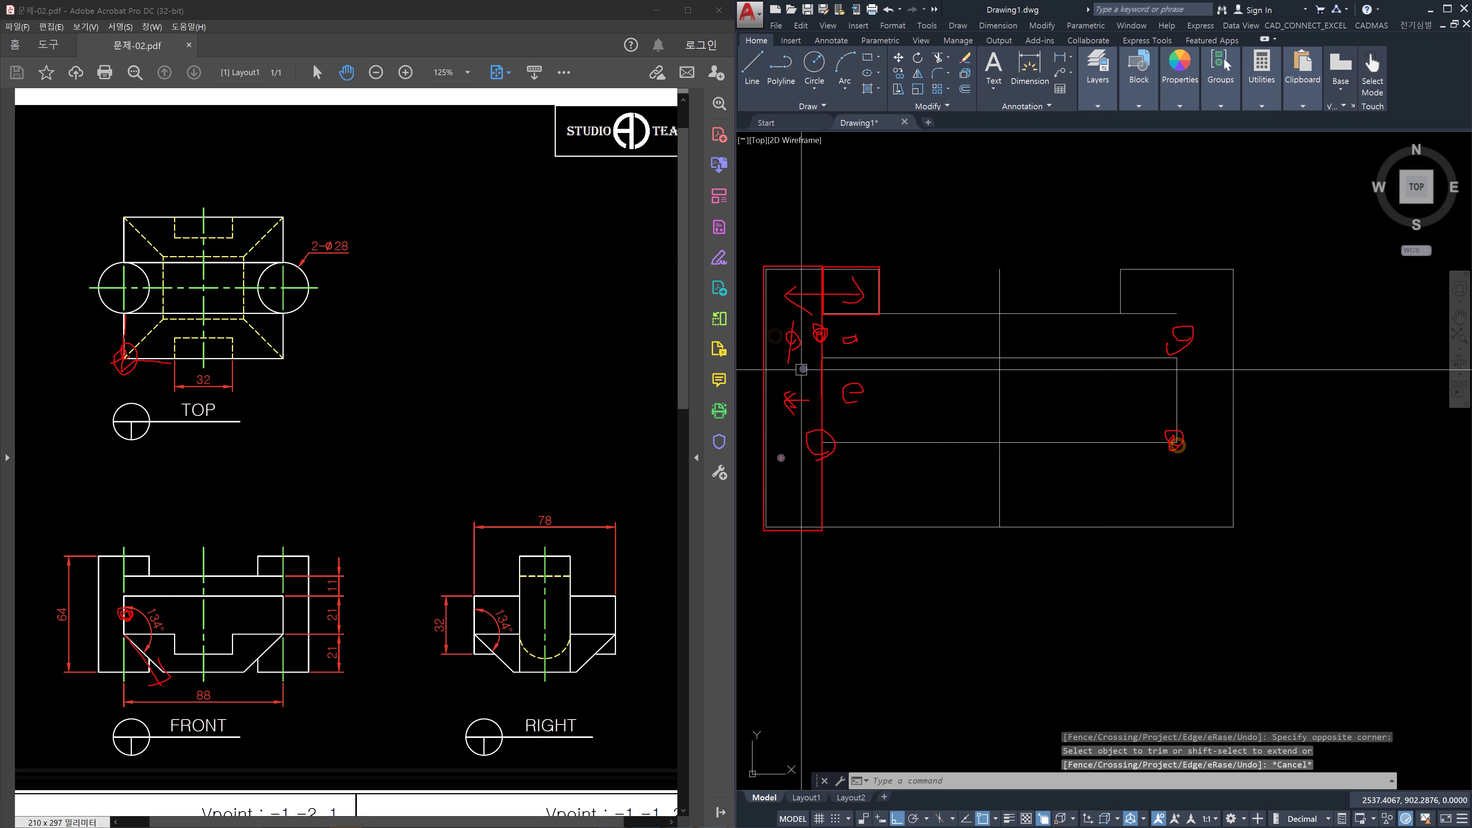
left_click_drag(823, 442, 821, 521)
mouse_move(1008, 528)
left_mouse_down()
mouse_move(1169, 528)
mouse_move(1181, 441)
mouse_move(1097, 547)
left_mouse_up()
left_click_drag(815, 435, 913, 538)
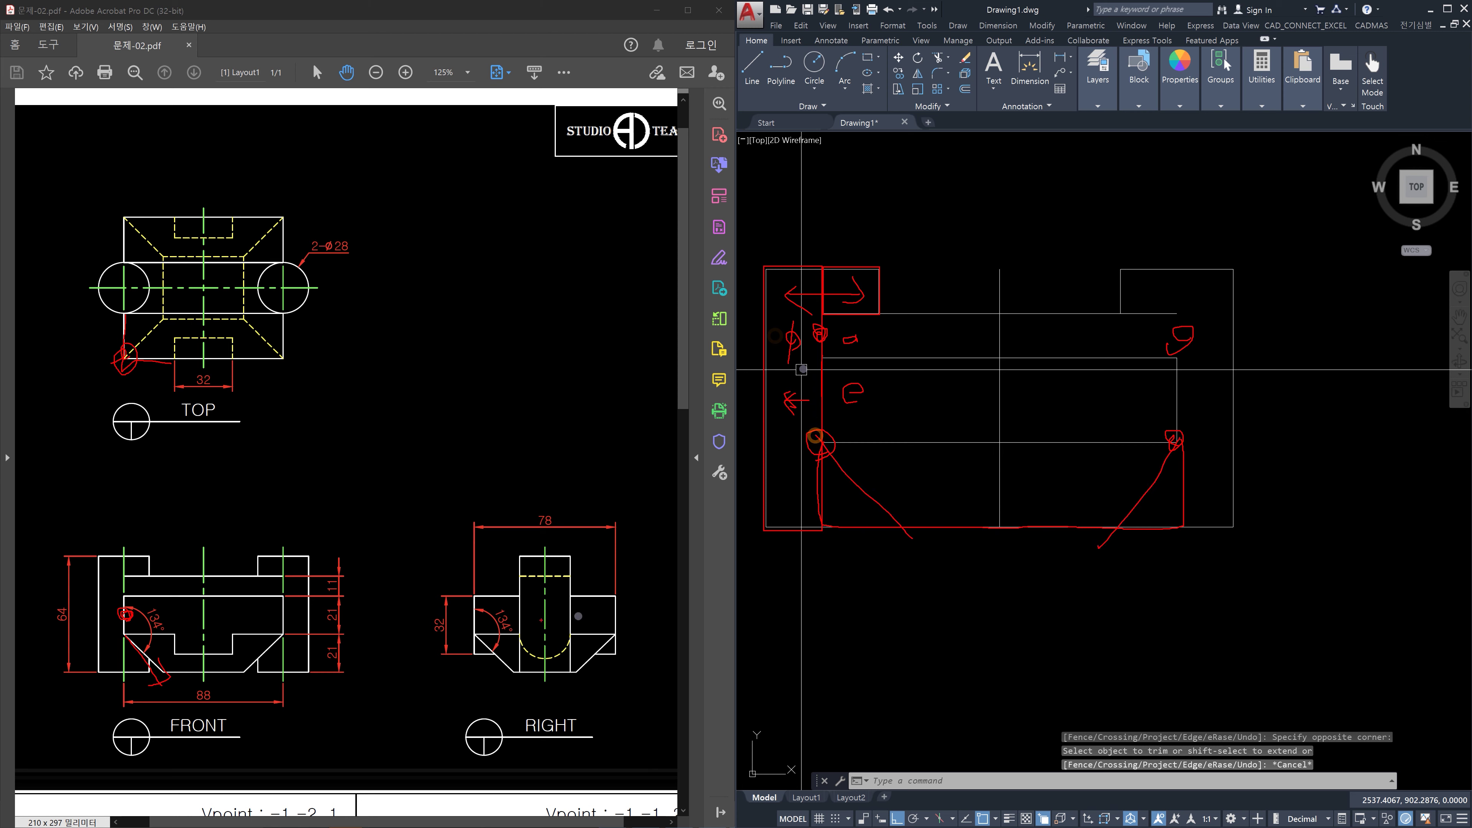
left_click_drag(156, 670, 160, 676)
left_click(884, 507)
mouse_move(821, 448)
left_mouse_down()
mouse_move(821, 525)
mouse_move(887, 526)
mouse_move(866, 474)
left_mouse_up()
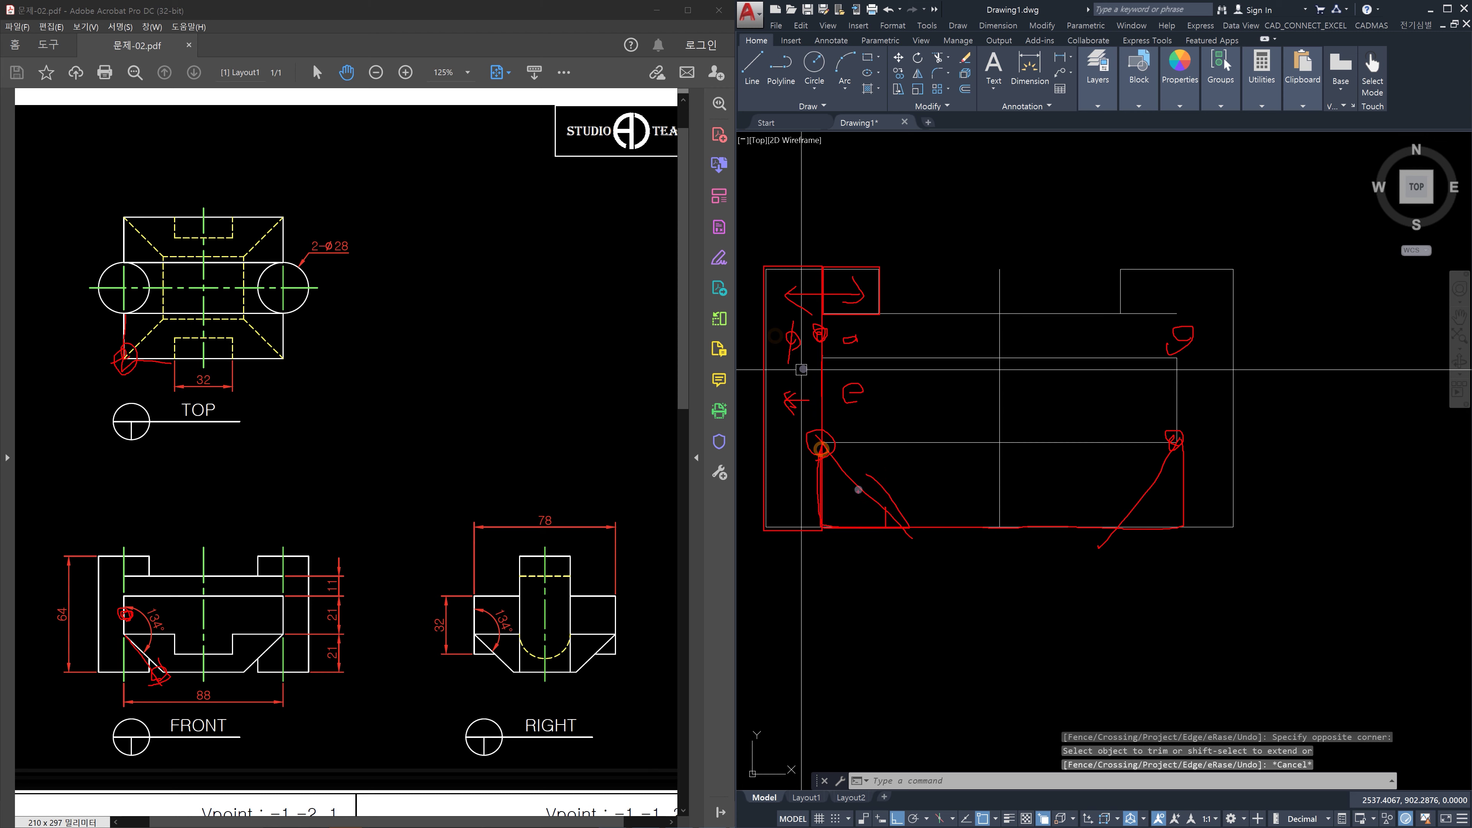
left_click(850, 504)
left_click_drag(822, 442, 891, 515)
mouse_move(817, 353)
left_mouse_down()
mouse_move(818, 522)
mouse_move(1159, 525)
mouse_move(1177, 420)
mouse_move(1166, 347)
mouse_move(819, 358)
left_mouse_up()
left_click_drag(1165, 503, 1137, 511)
left_click(814, 502)
mouse_move(865, 283)
left_mouse_down()
mouse_move(829, 524)
mouse_move(846, 553)
mouse_move(883, 509)
left_mouse_up()
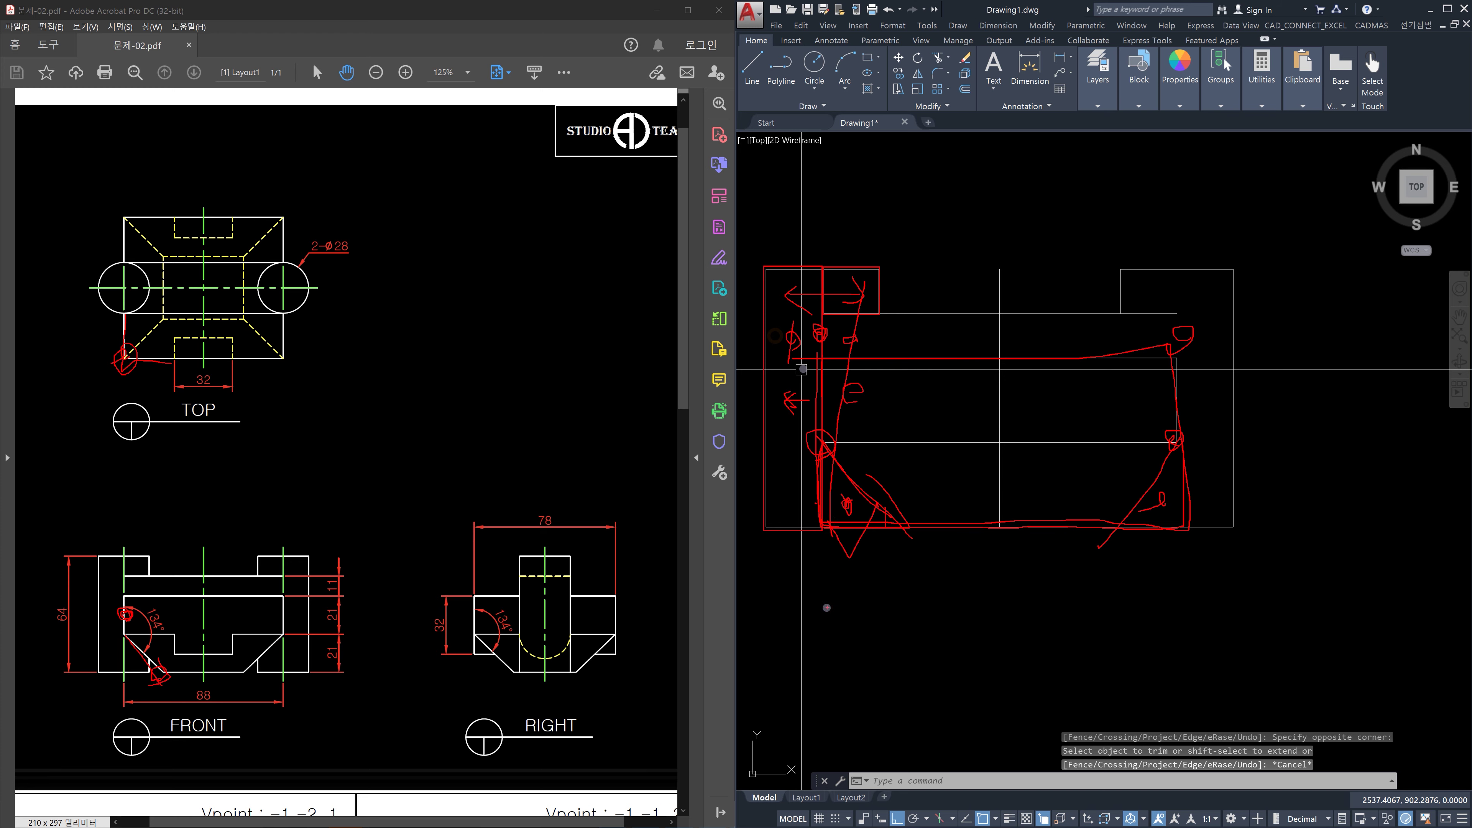
key("Escape")
Rotate a copy of the inner rectangle's left vertical line by -134° about its lower endpoint in the front view
left_click(171, 627)
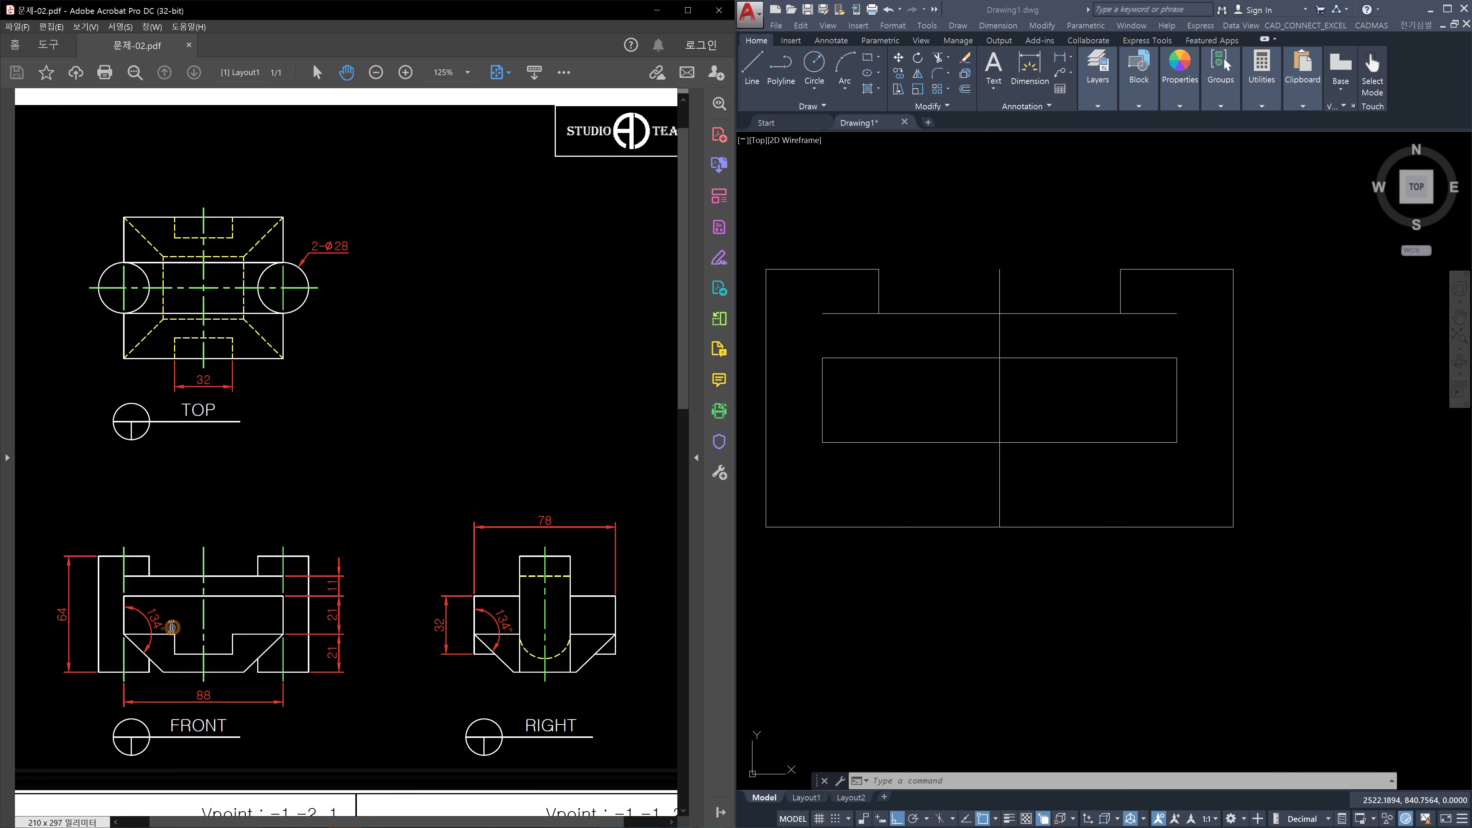
scroll(169, 622, "up", 2, "ctrl")
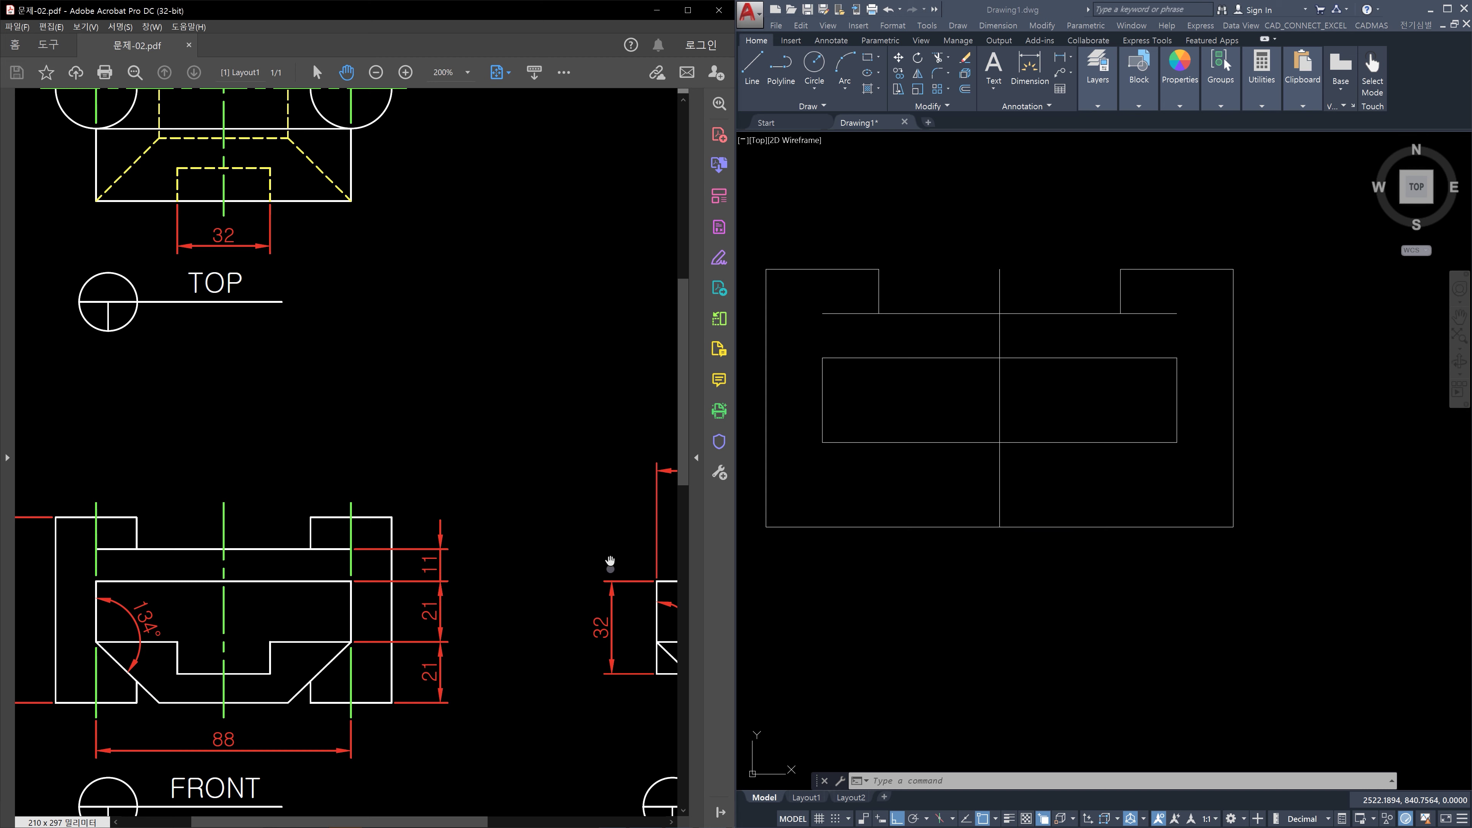
left_click(862, 470)
key("Escape")
type("ro")
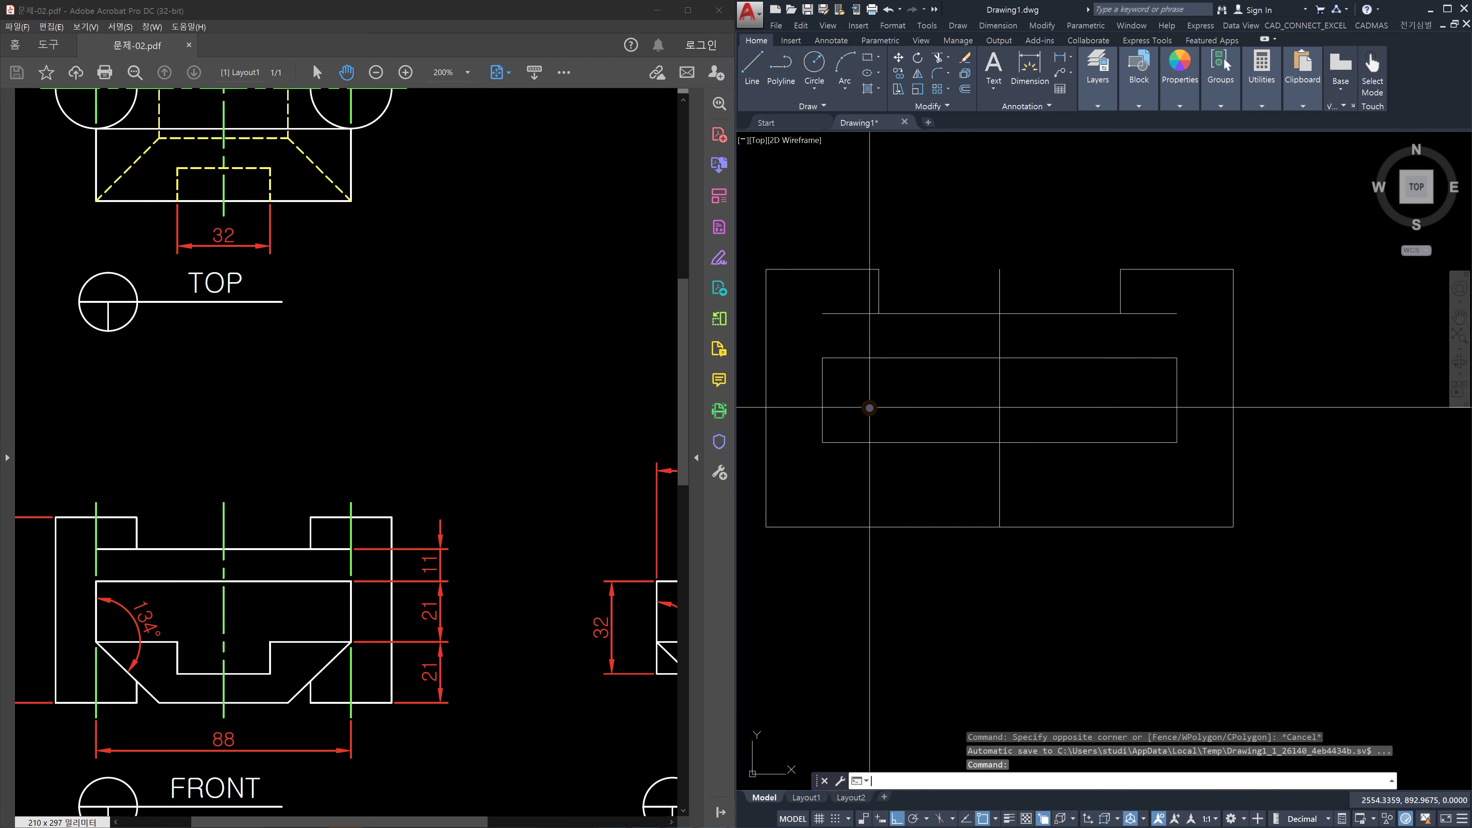
key("Return")
left_click(864, 407)
left_click(805, 394)
key("Return")
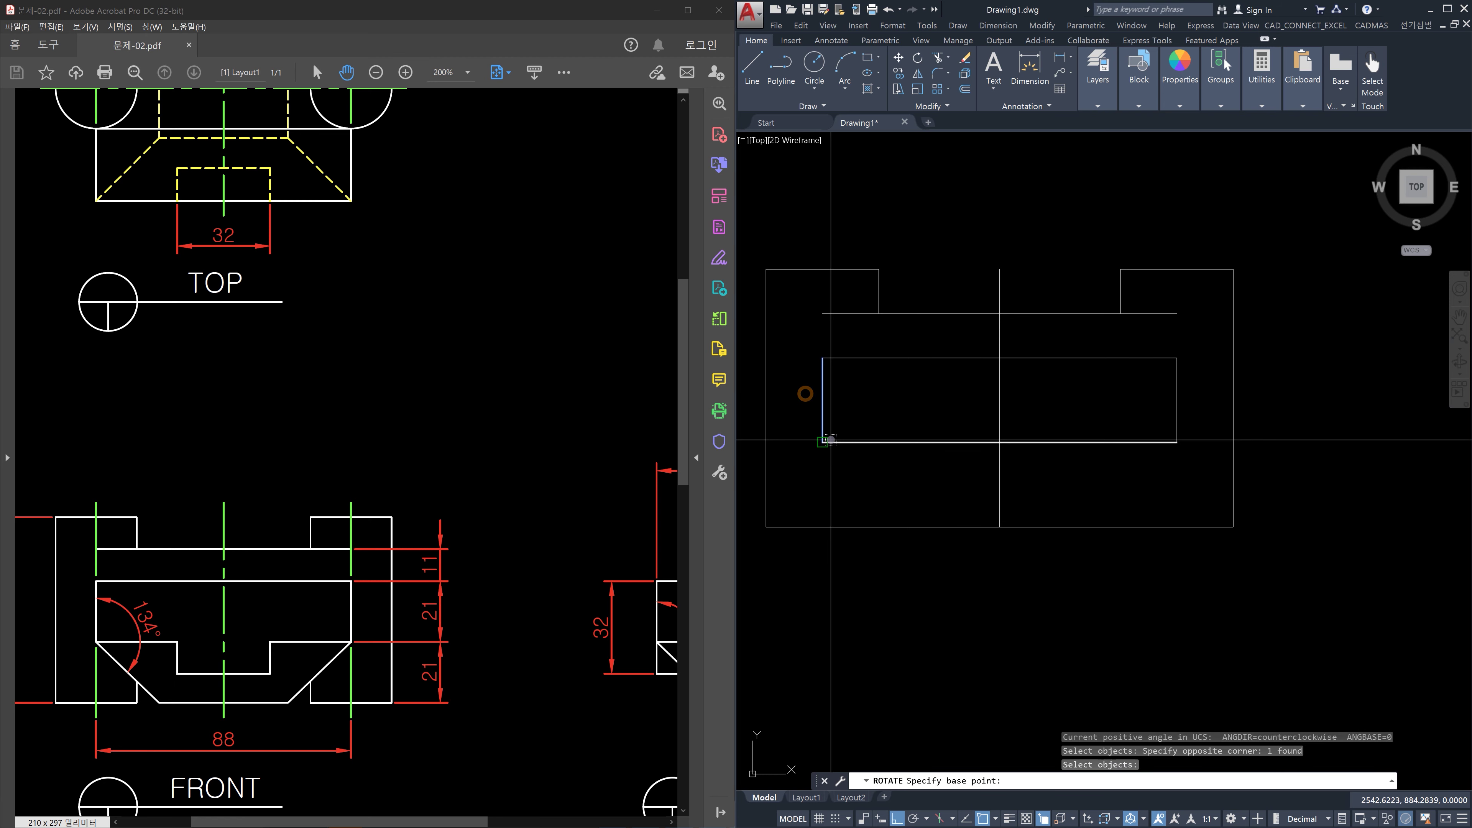
left_click(823, 442)
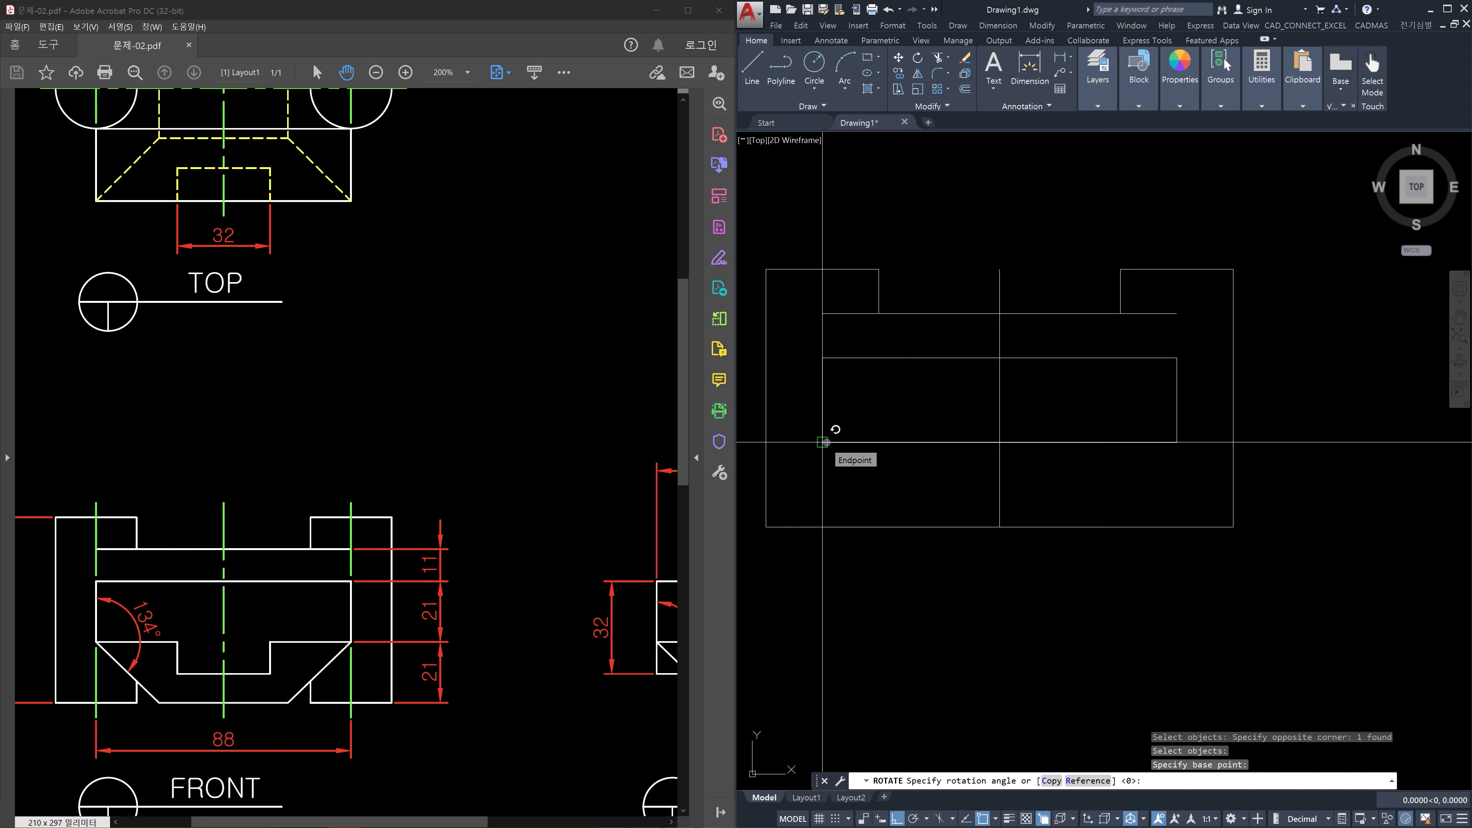
type("c")
key("Return")
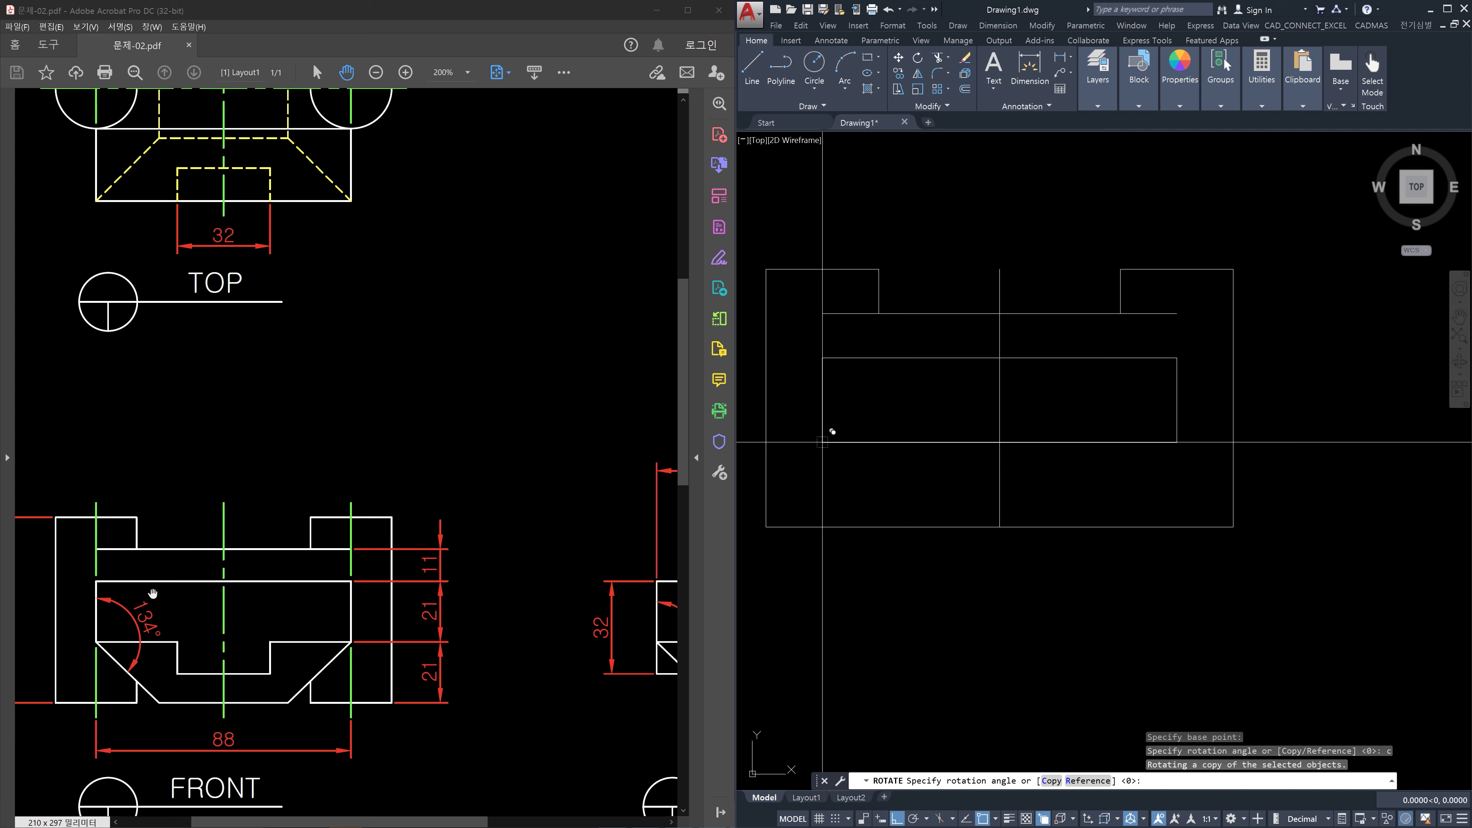
left_click_drag(92, 581, 88, 657)
mouse_move(218, 608)
left_mouse_down()
mouse_move(214, 642)
mouse_move(219, 623)
left_mouse_up()
mouse_move(227, 601)
left_mouse_down()
mouse_move(233, 645)
mouse_move(250, 648)
mouse_move(289, 597)
mouse_move(290, 631)
left_mouse_up()
left_click_drag(317, 564, 313, 640)
left_click_drag(387, 566, 578, 543)
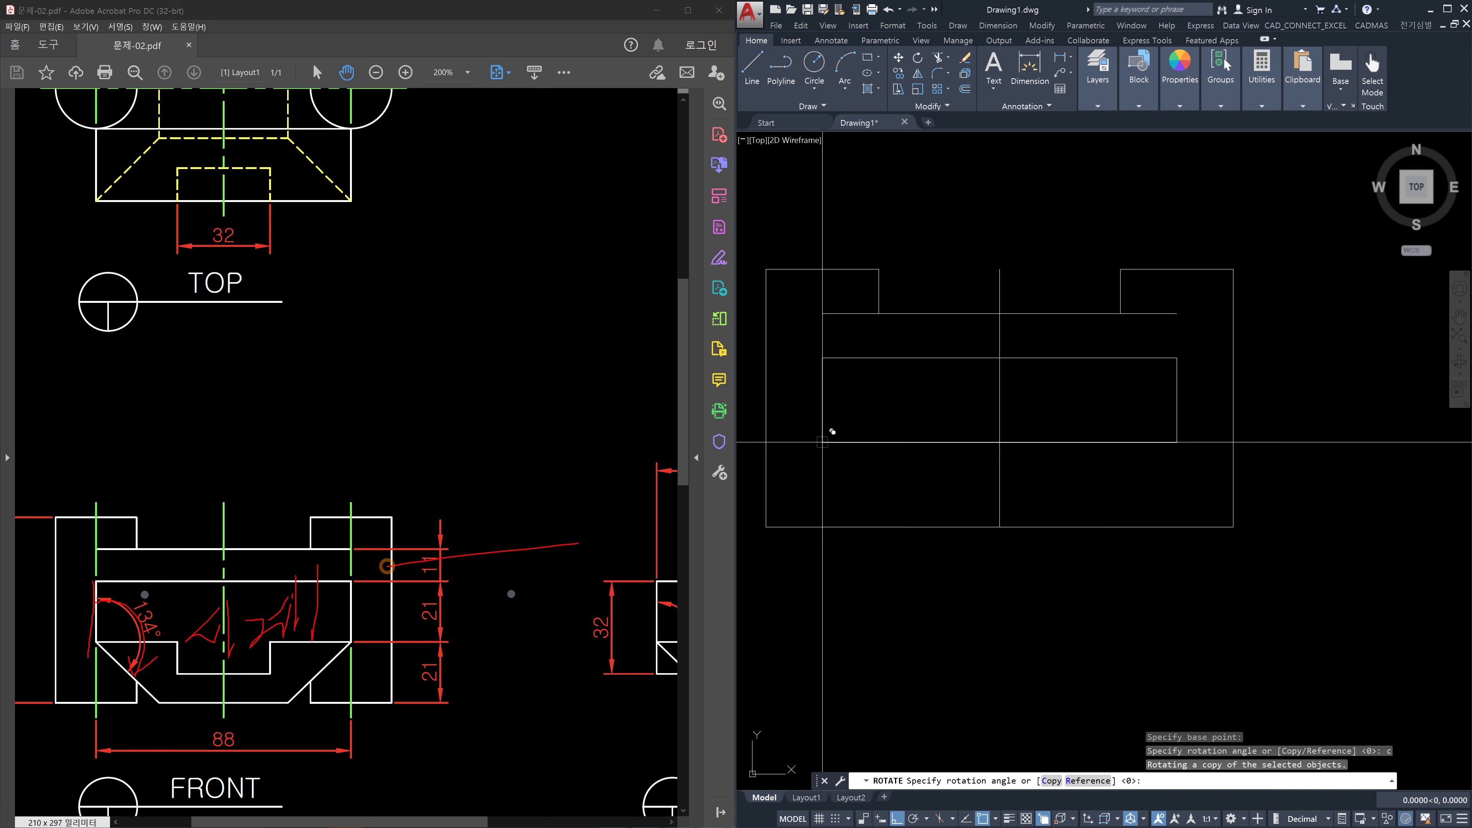
key("Escape")
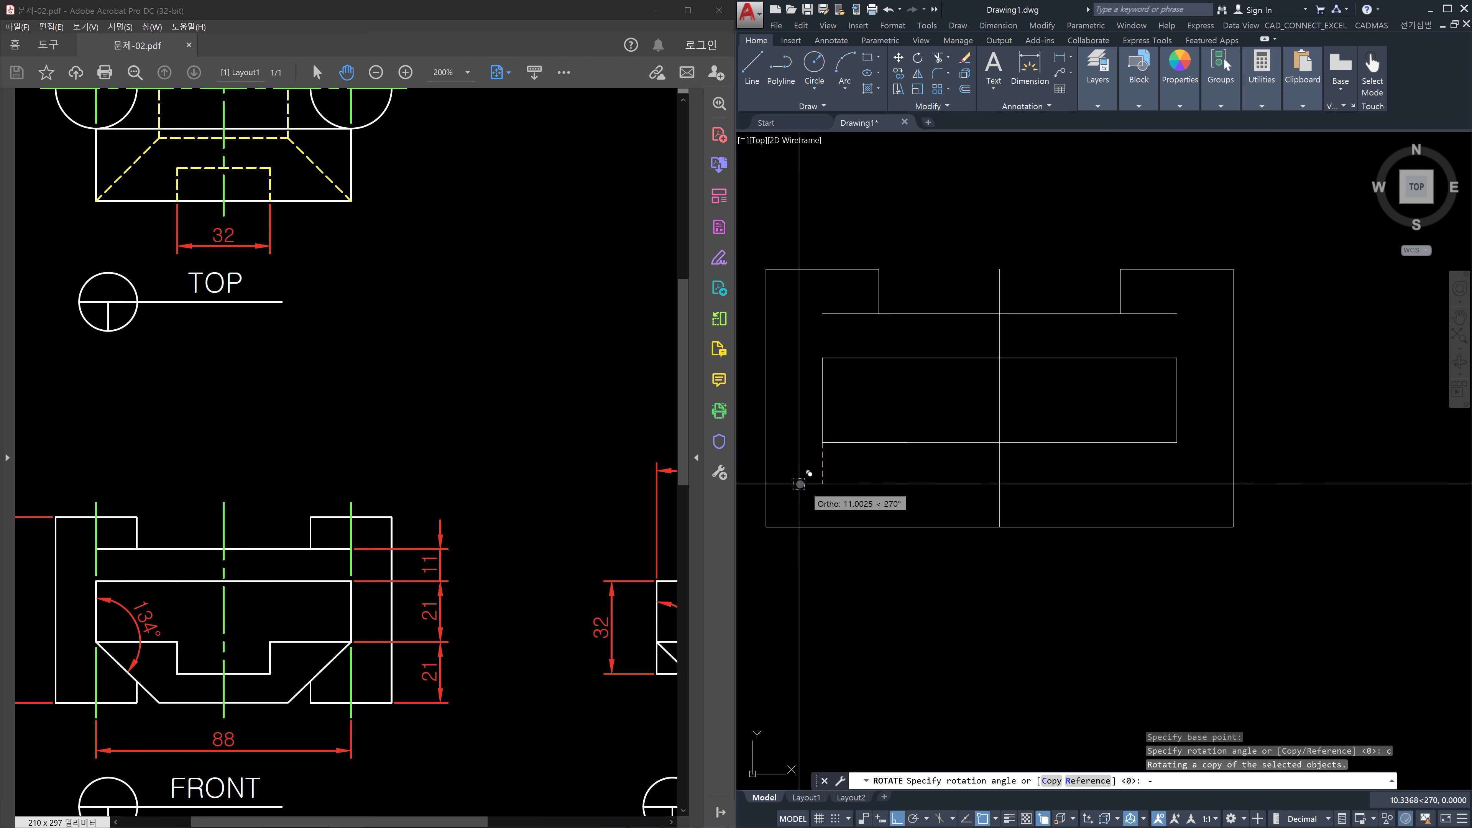
key("Return")
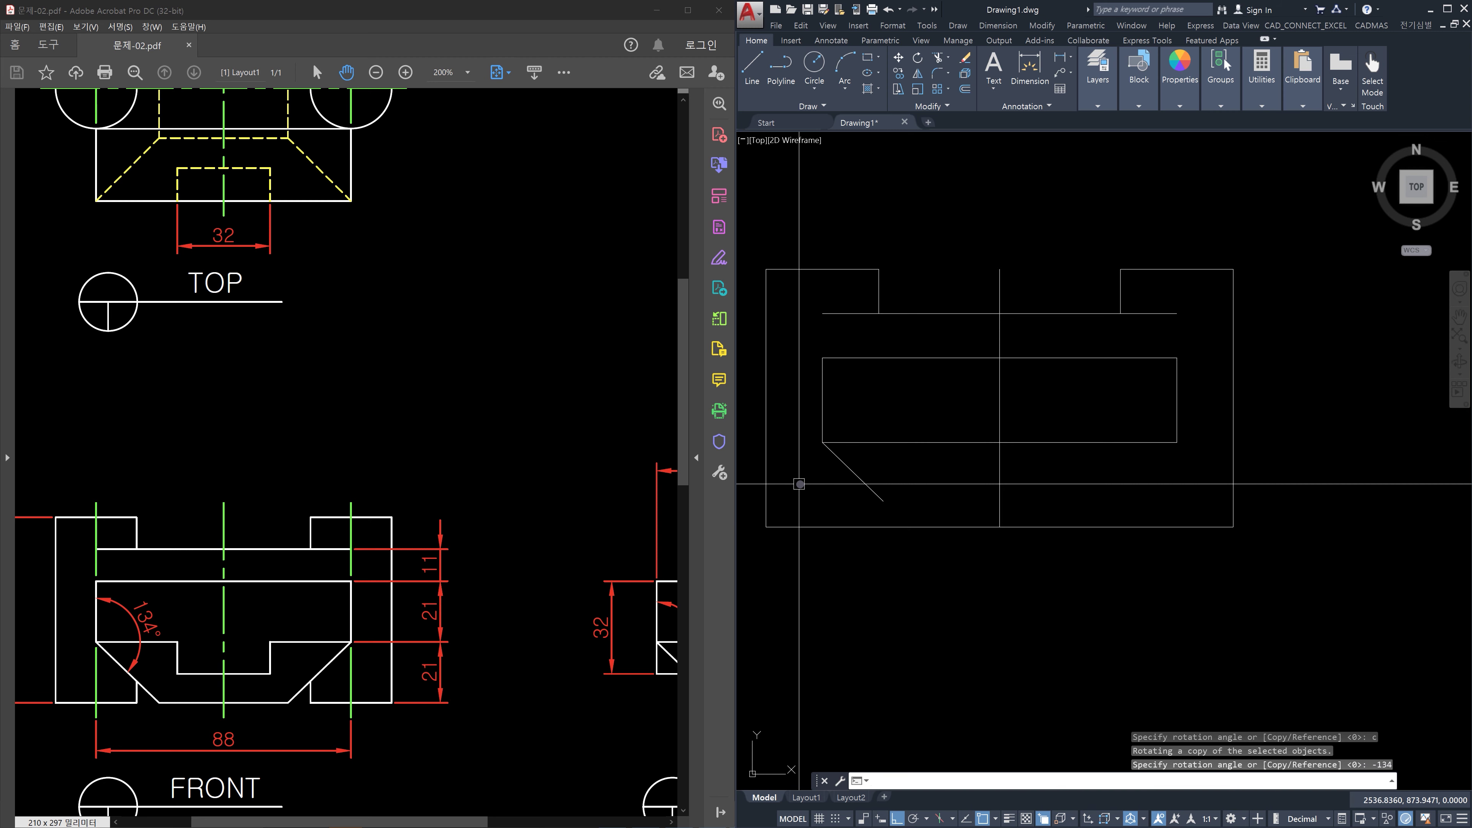
Extend the sloped line down to the front view's bottom horizontal line
type("ex")
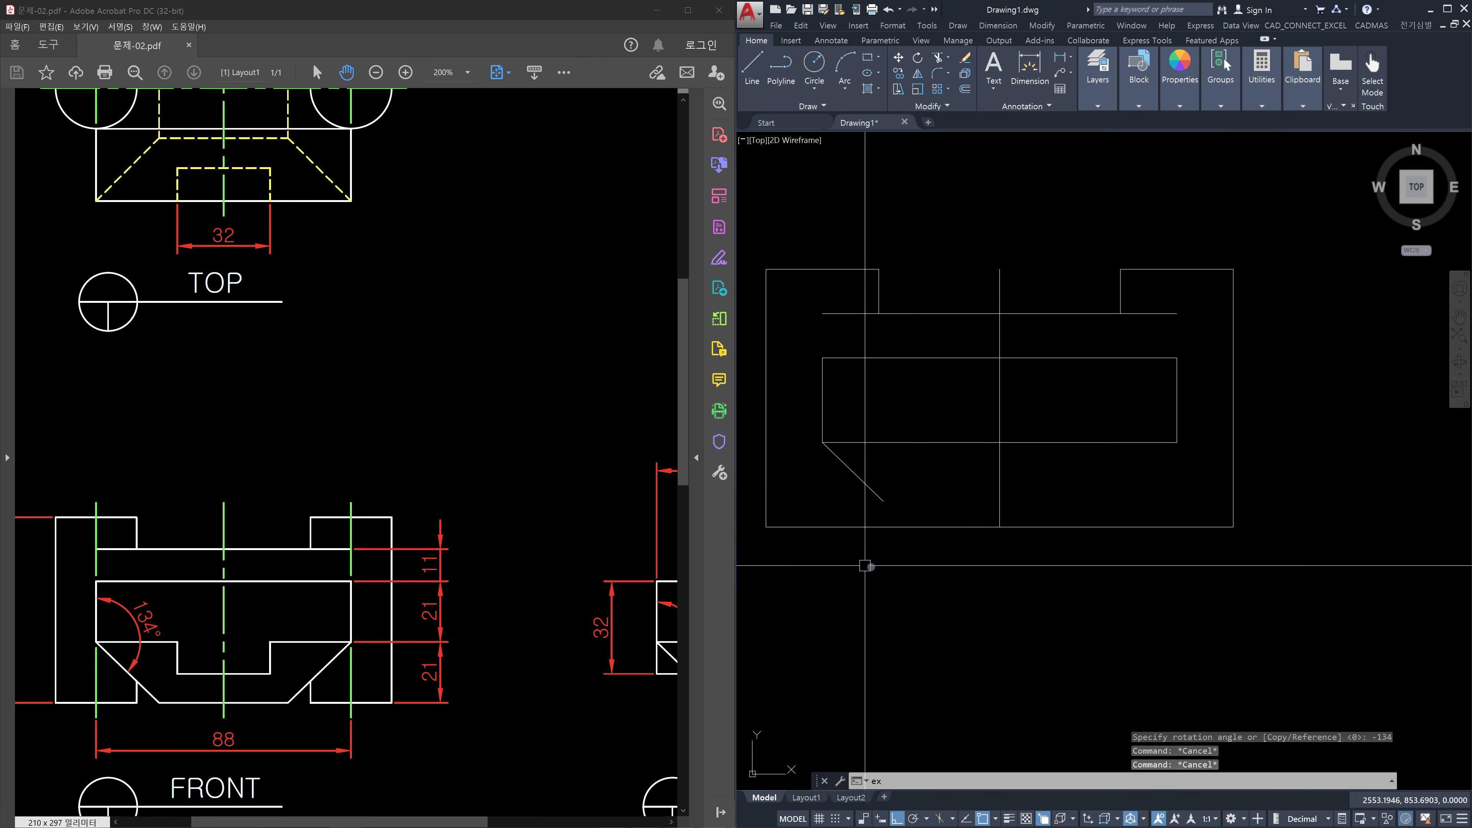
key("Return")
left_click(936, 526)
key("Return")
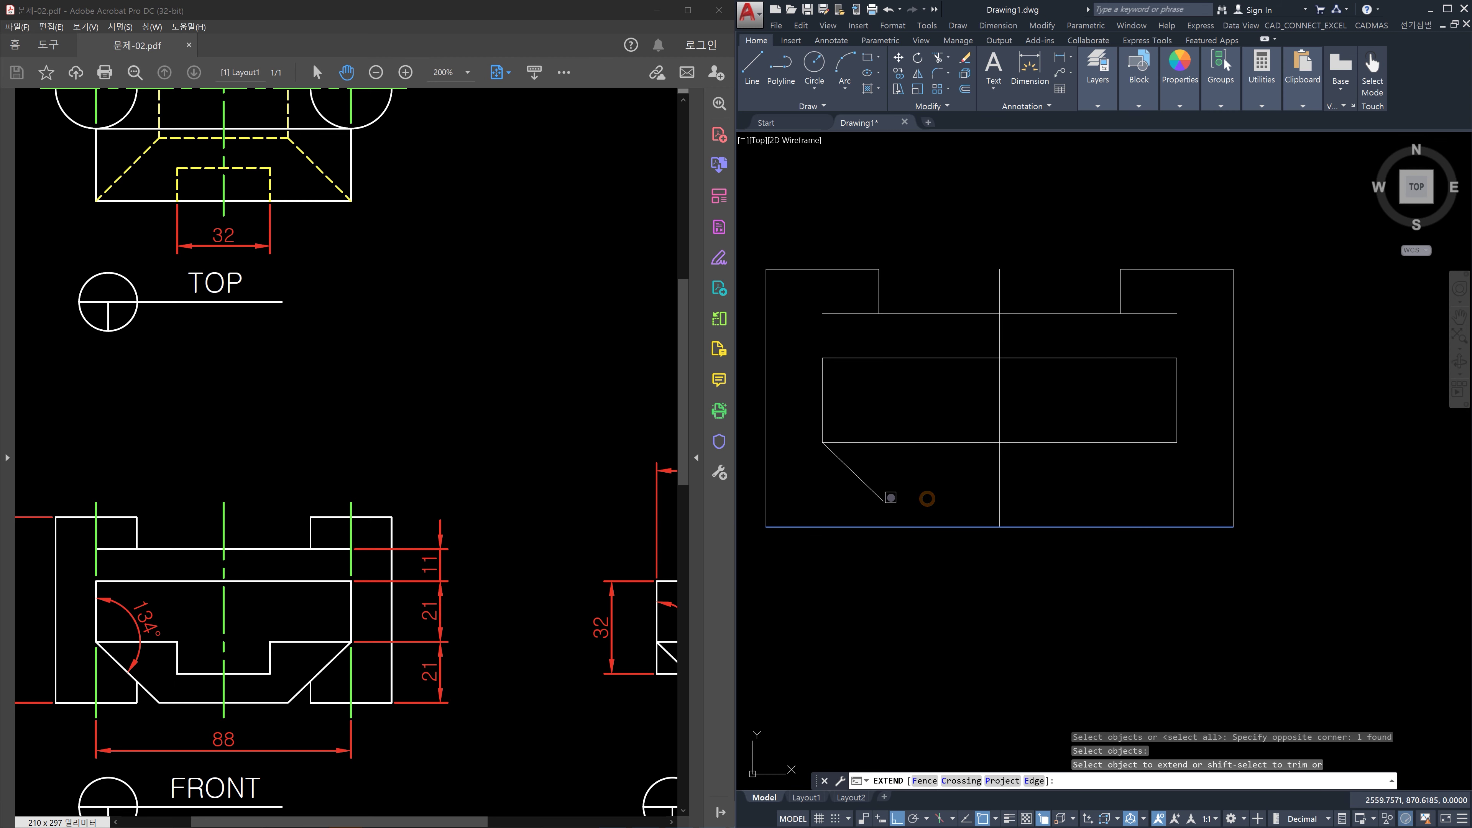
left_click(886, 498)
key("Escape")
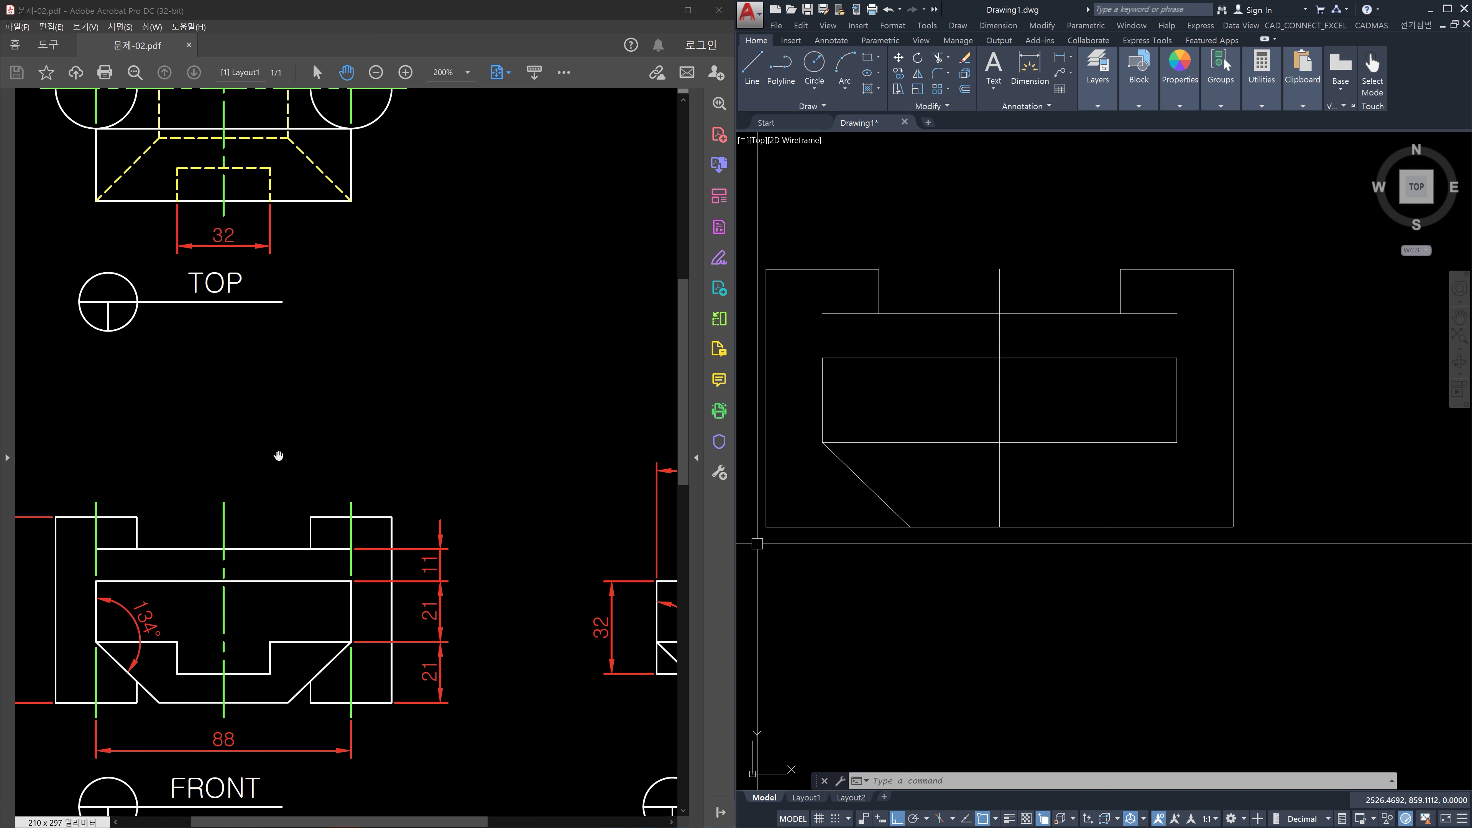
Examine the sloped edges in the reference top and front views and compare them with the inner rectangle's right side
scroll(323, 269, "up", 2)
scroll(318, 272, "up", 4)
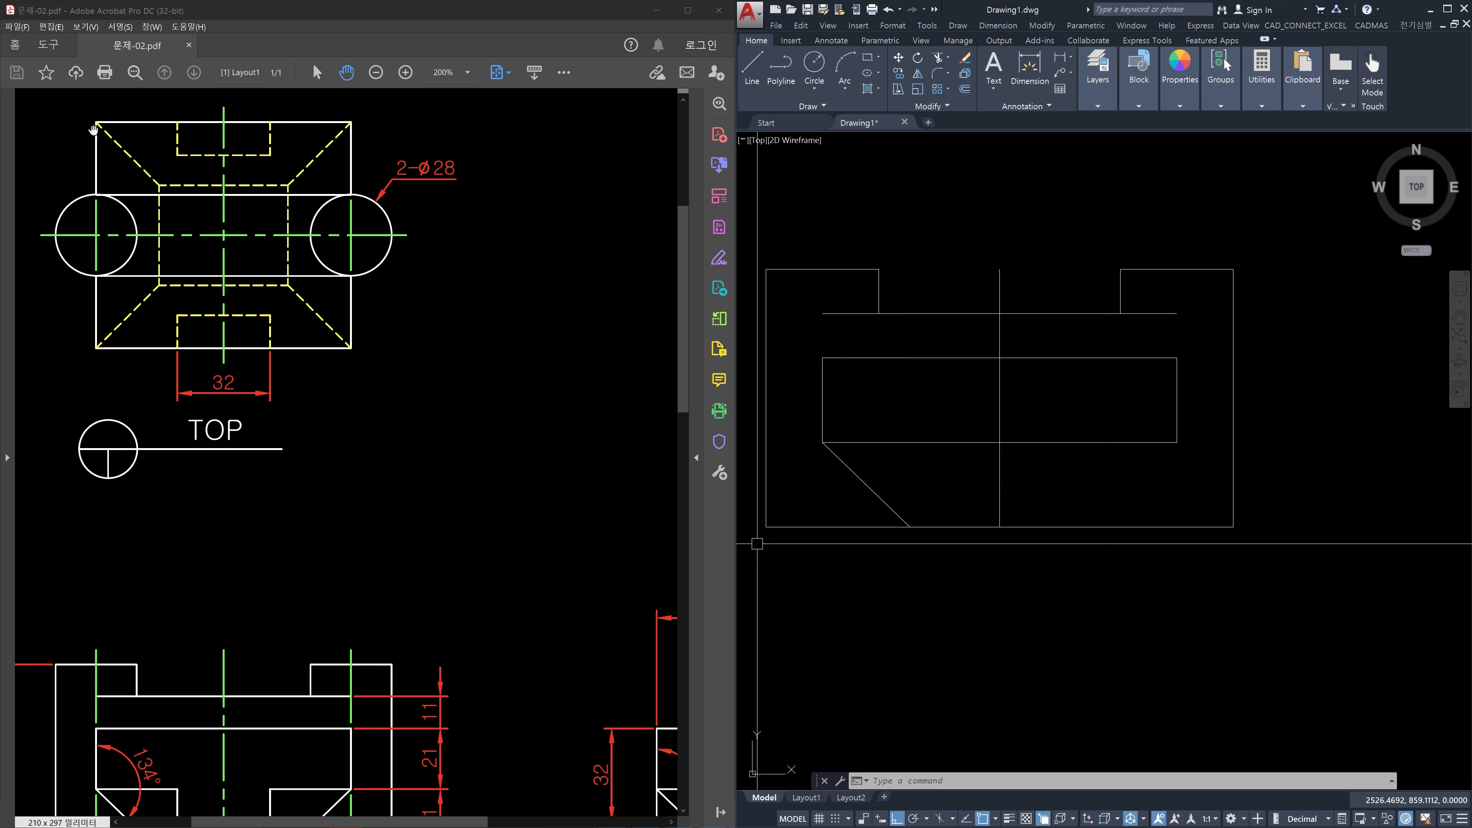
scroll(322, 444, "down", 4)
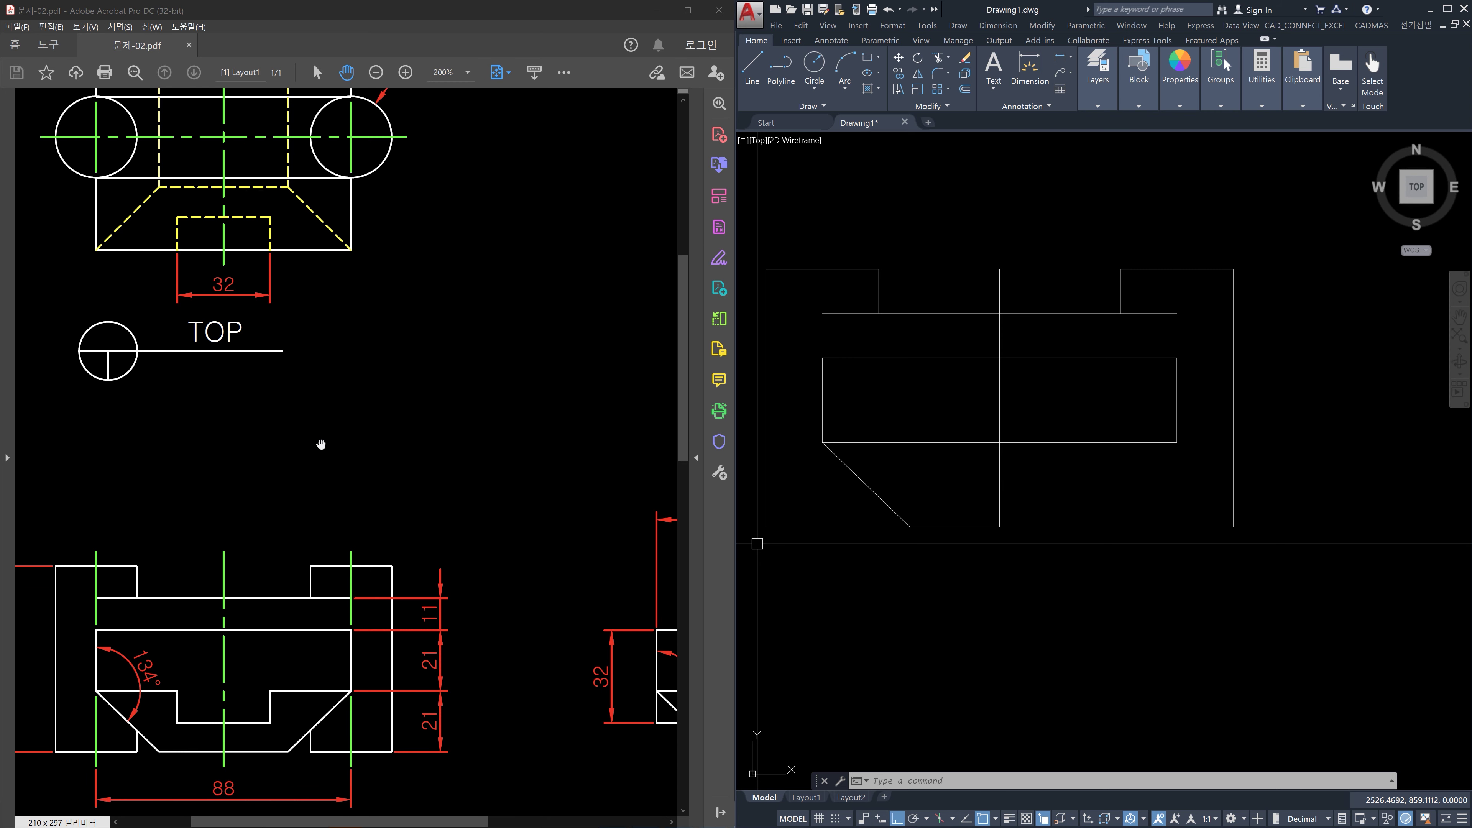
scroll(322, 444, "down", 2)
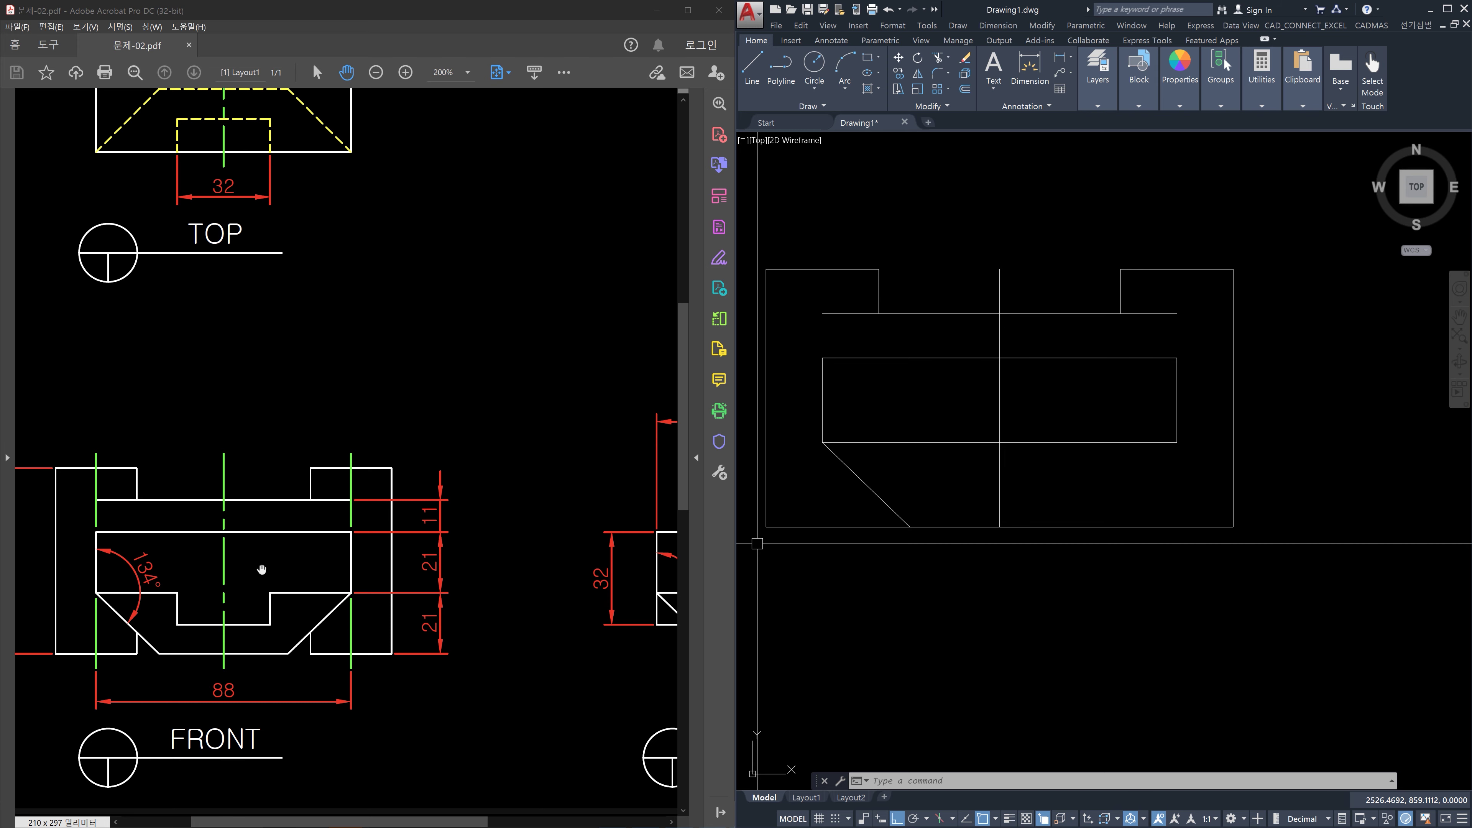
left_click_drag(176, 562, 282, 546)
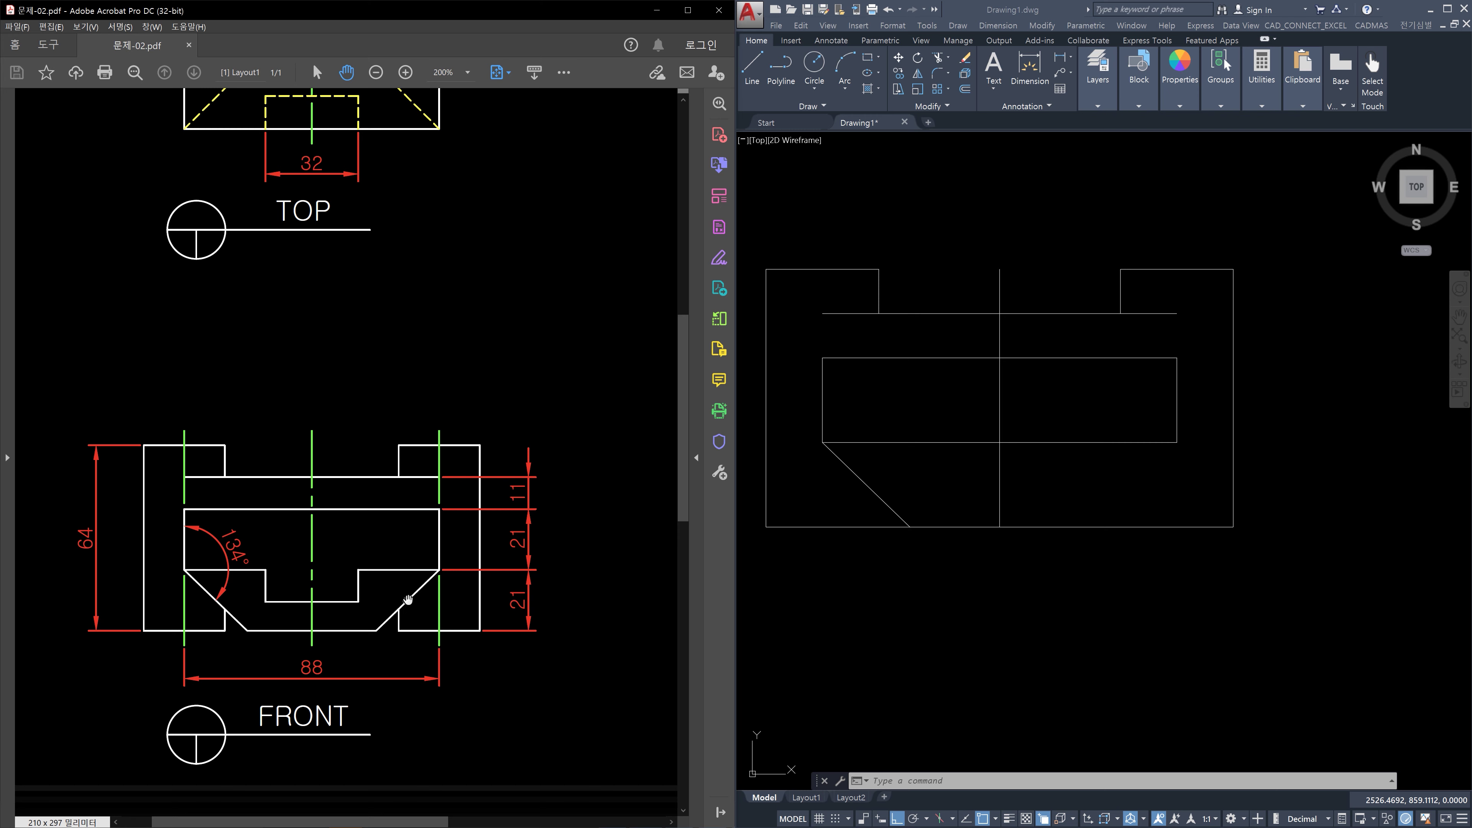
left_click(1180, 419)
left_click(1200, 421)
left_click(1142, 406)
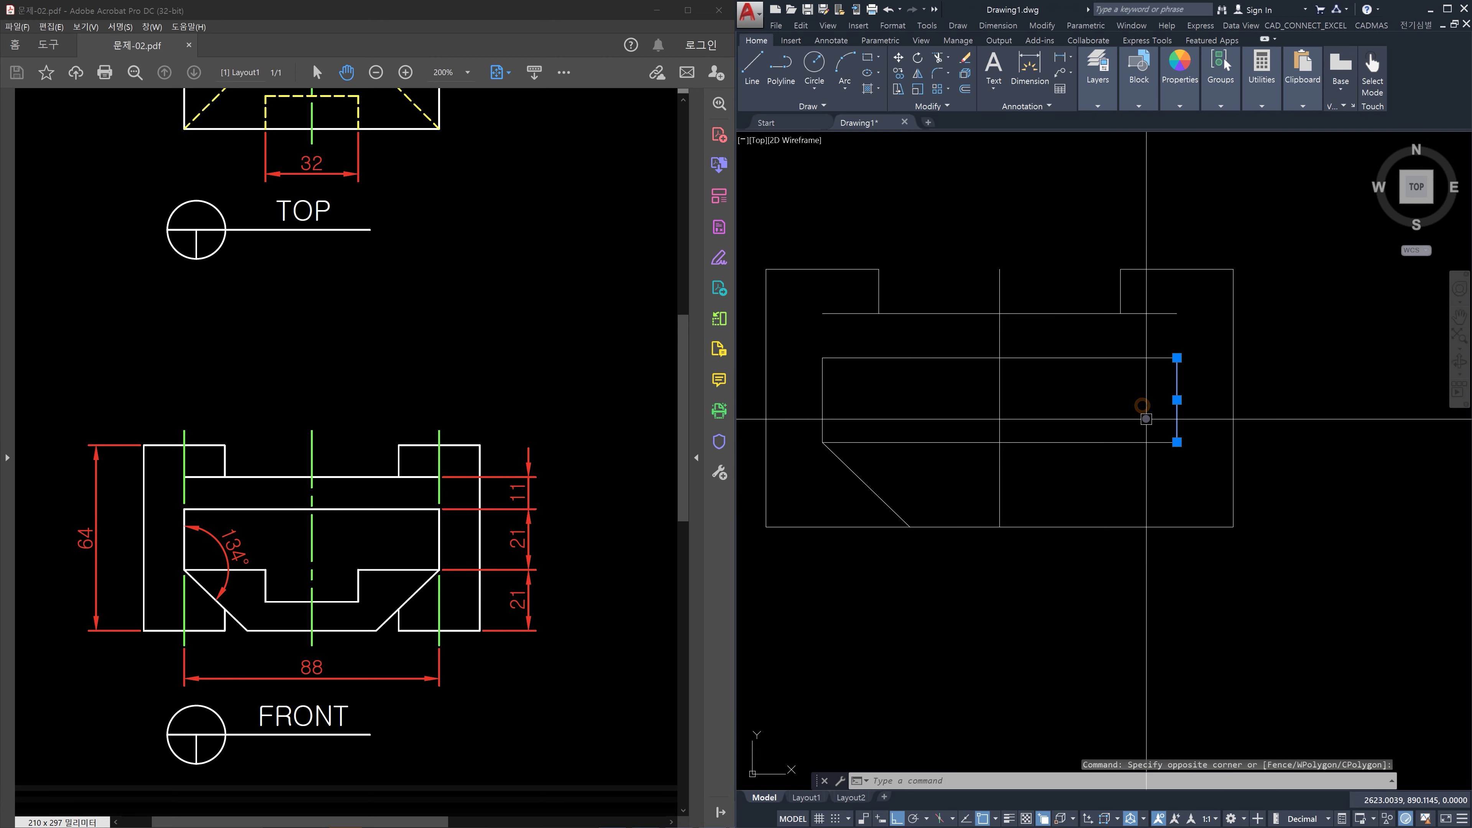
key("Escape")
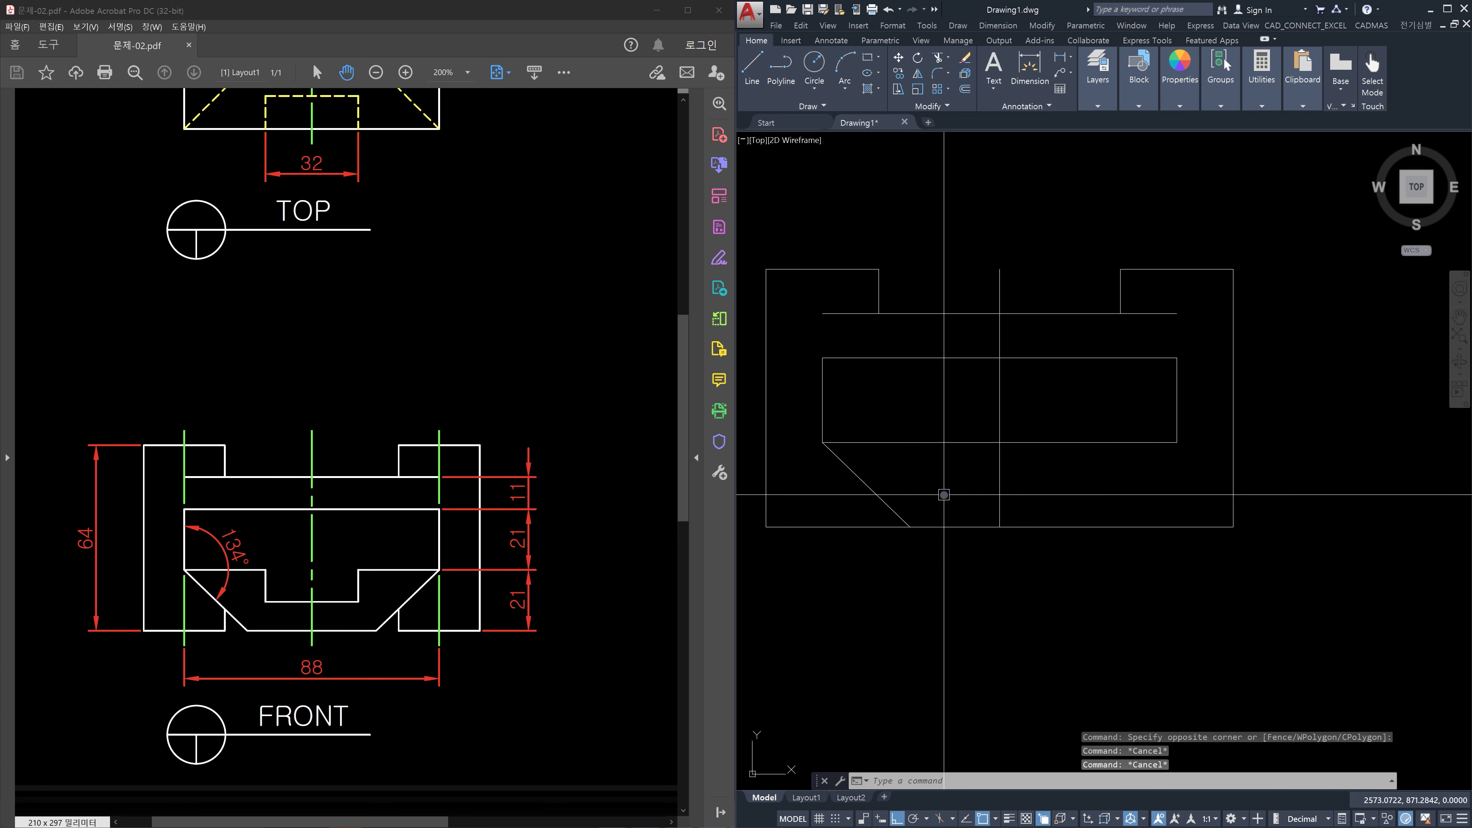
Mirror the left sloped line about the front view's vertical centre line, keeping the original
key("Escape")
type("mi")
key("Return")
left_click(893, 494)
left_click(846, 485)
key("Return")
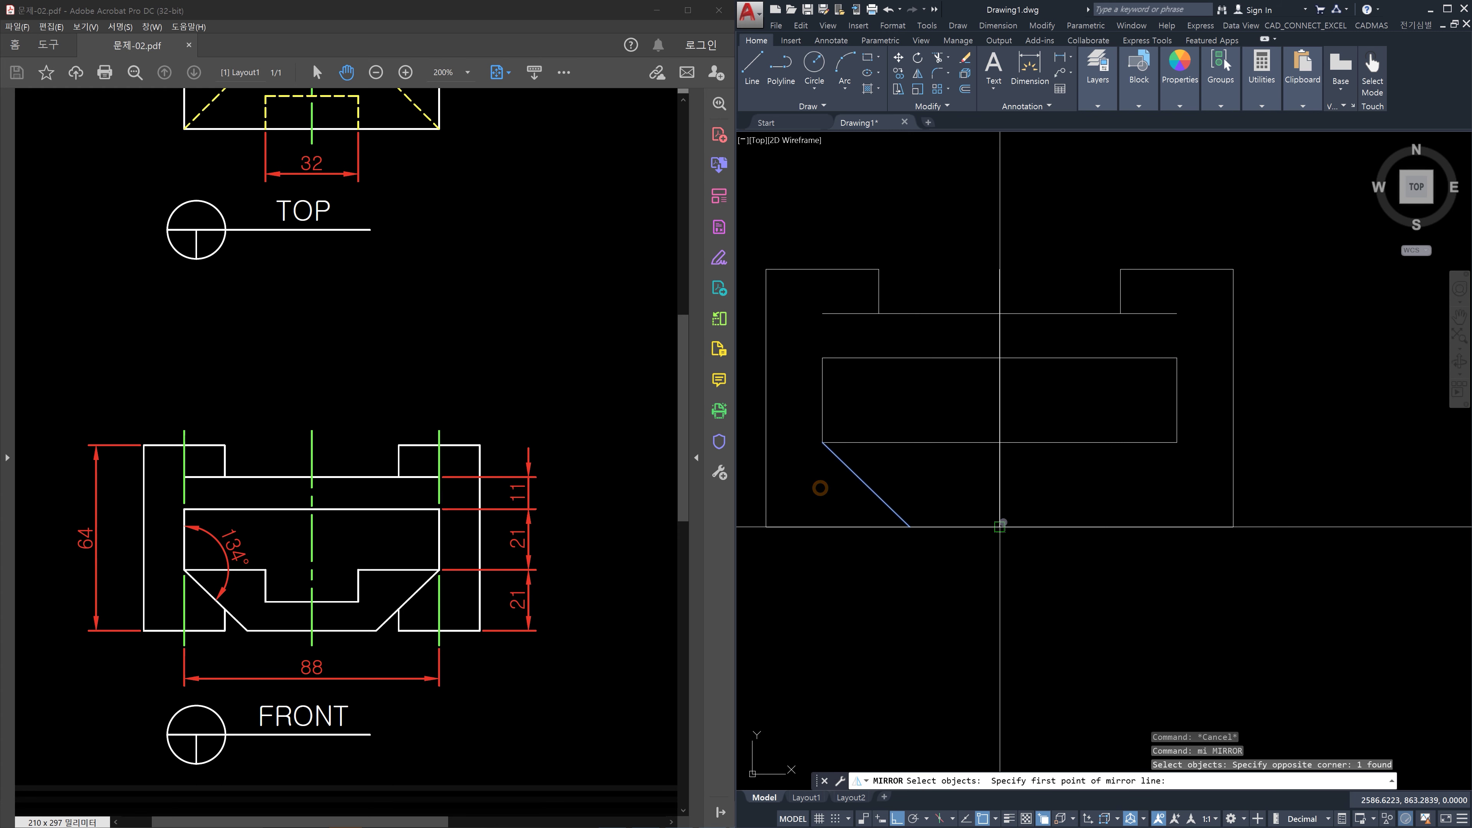
left_click(1000, 521)
left_click(1005, 207)
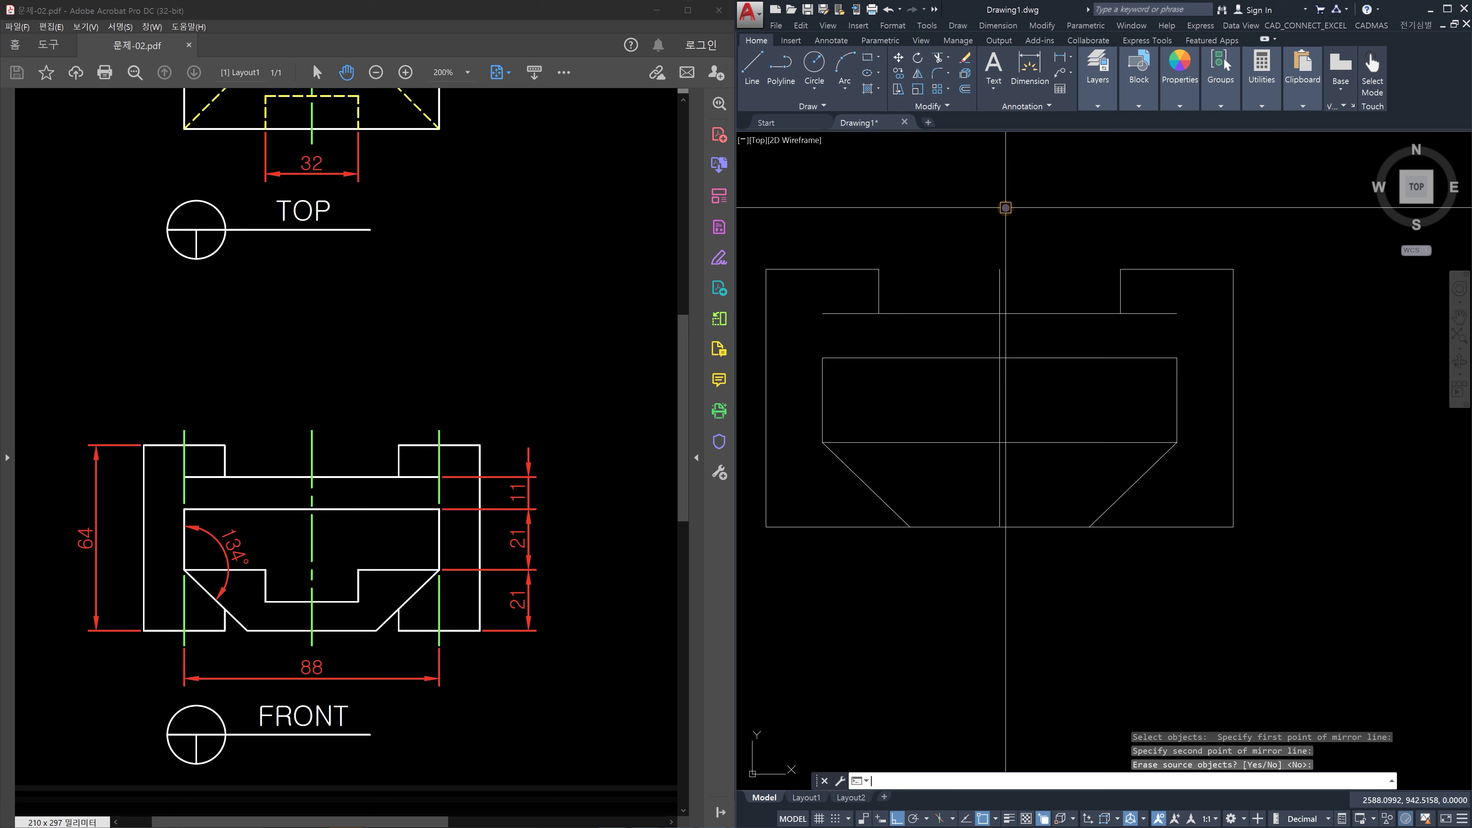
key("Escape")
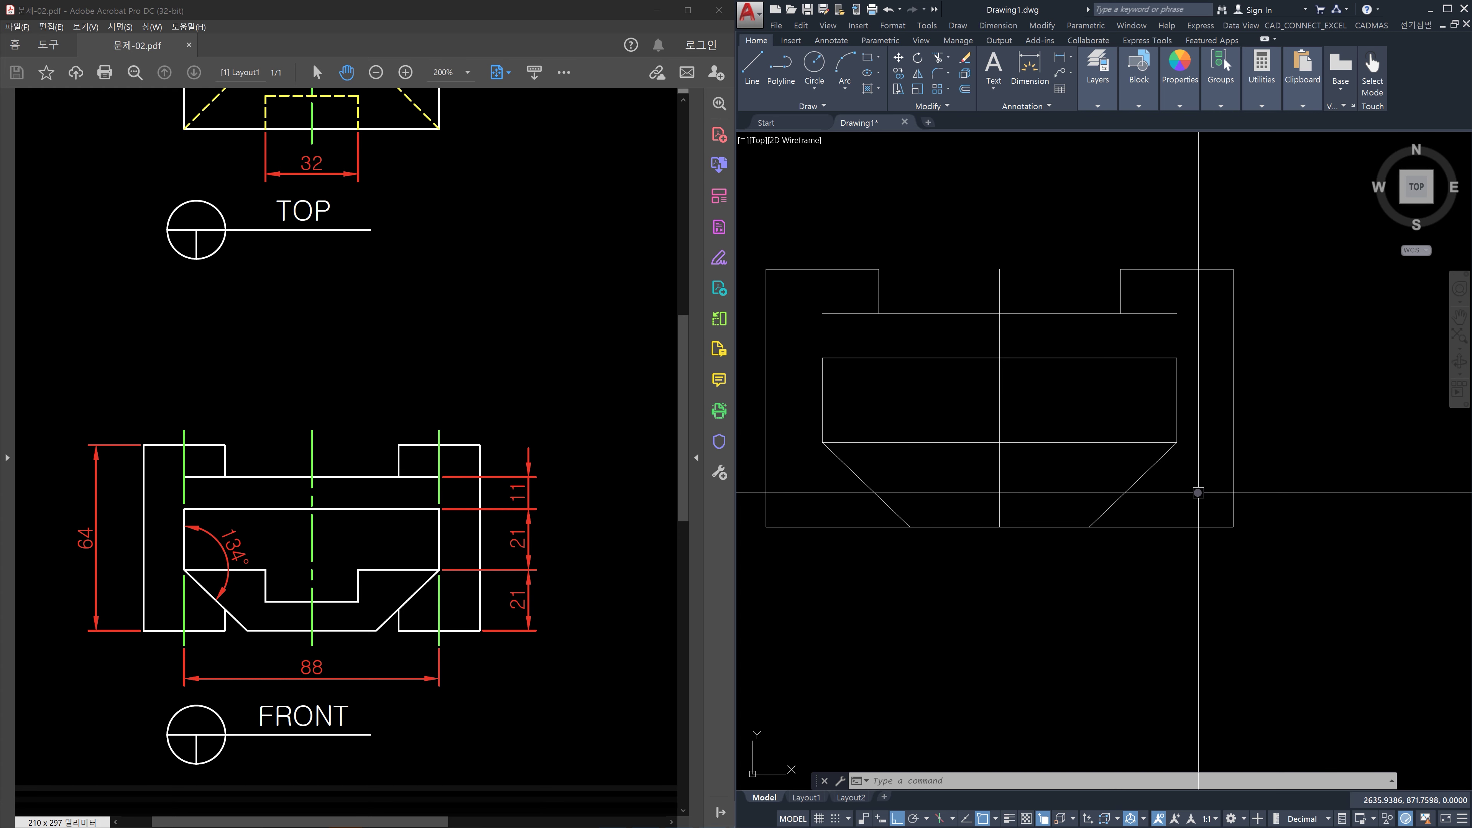
Draw a vertical line from the lower end of the upper-right block's inner edge perpendicular to the front view's bottom line
key("Escape")
key("Escape")
type("l")
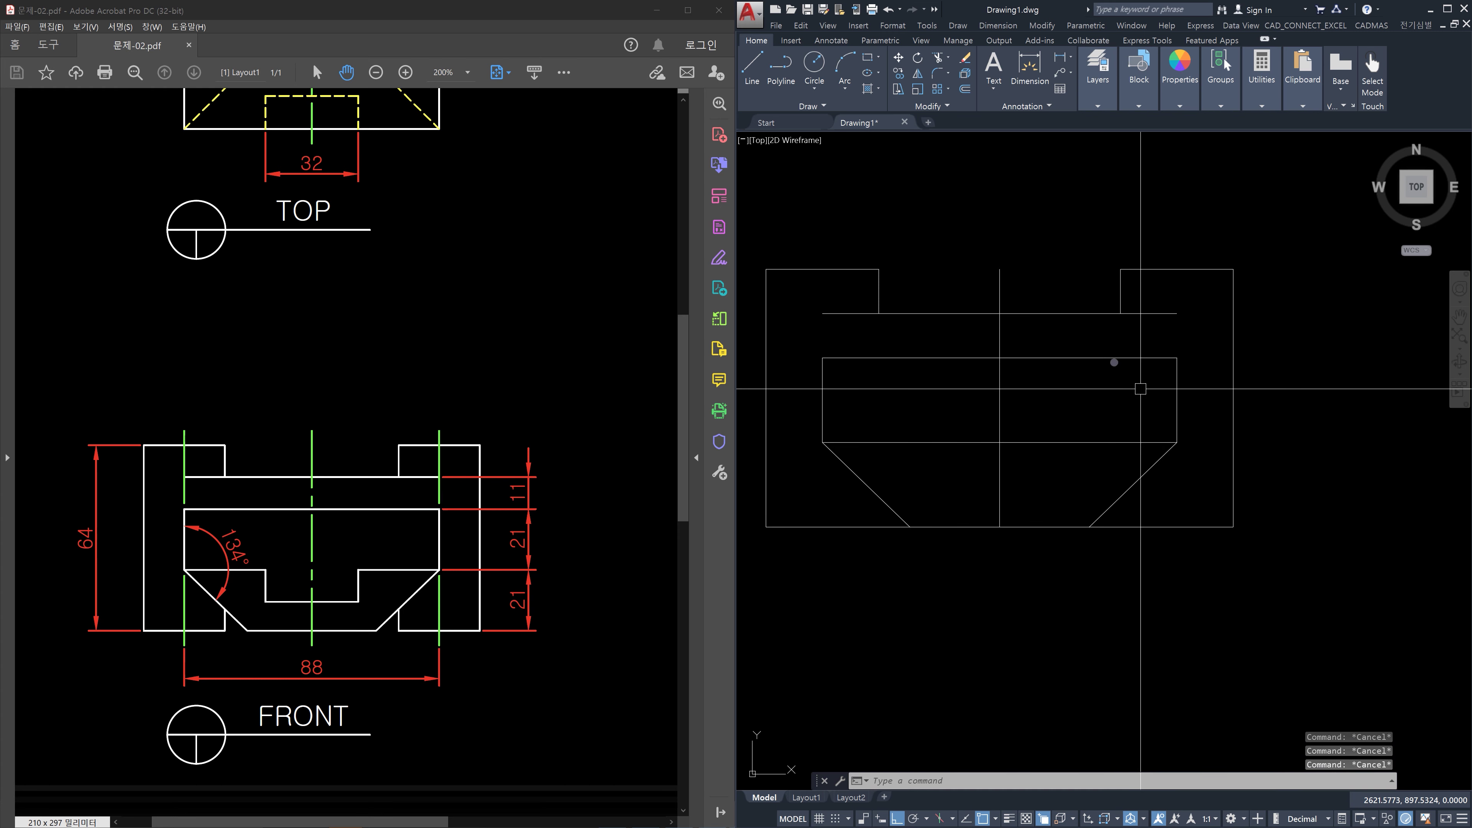
key("Return")
left_click(1121, 313)
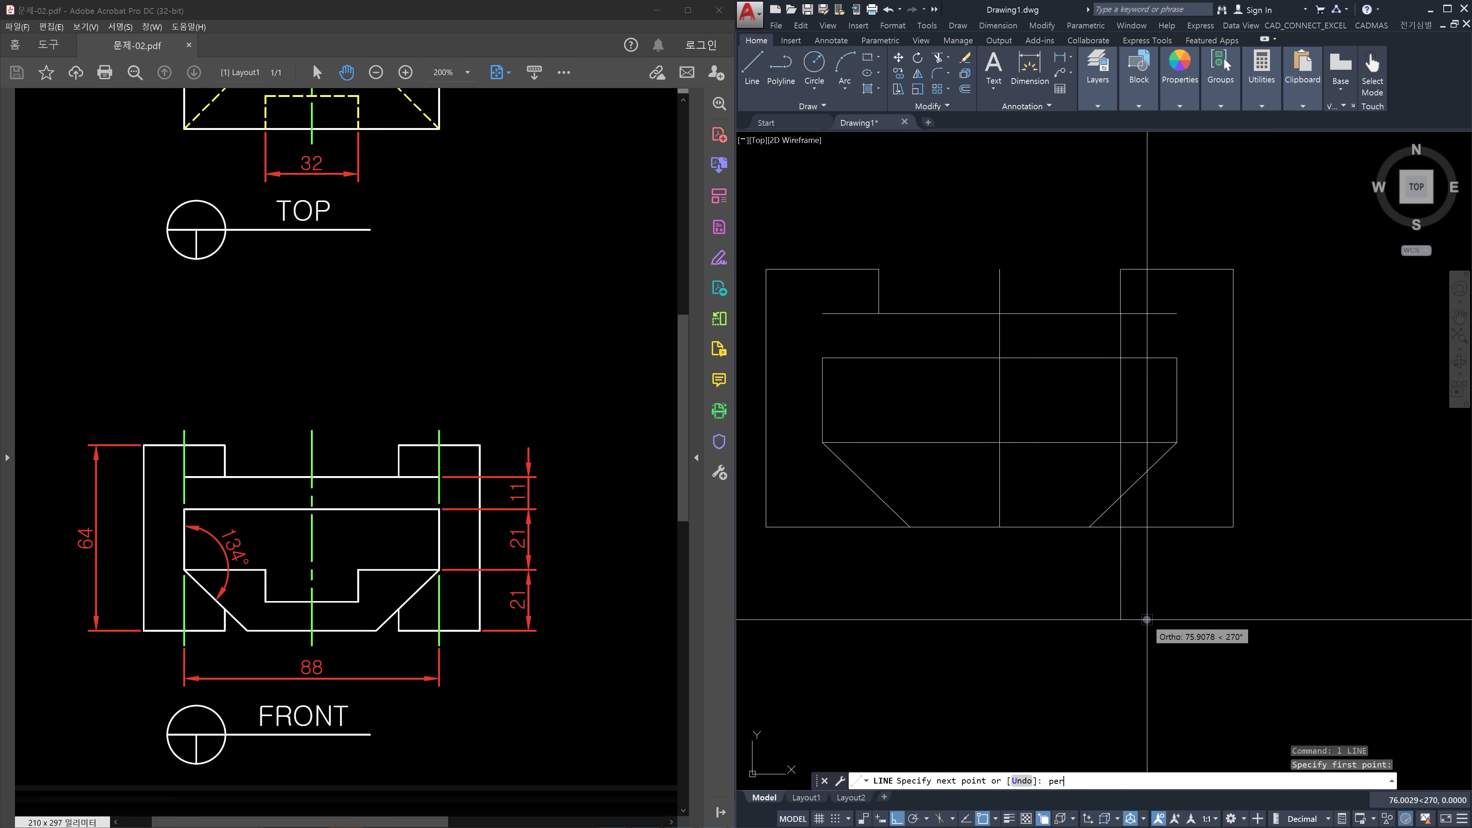
left_click(1144, 527)
key("Return")
key("Return")
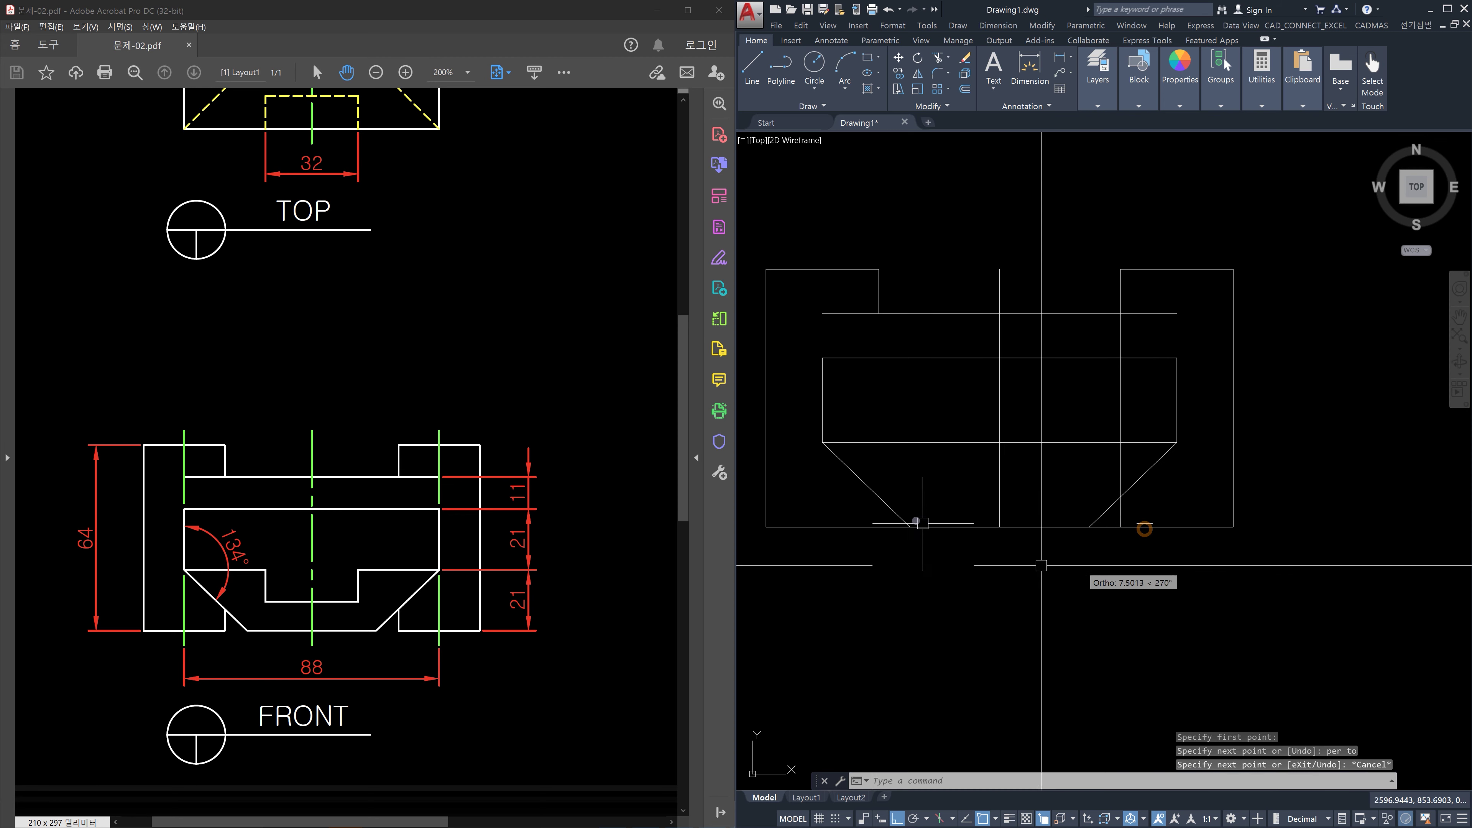
key("Escape")
type("mi")
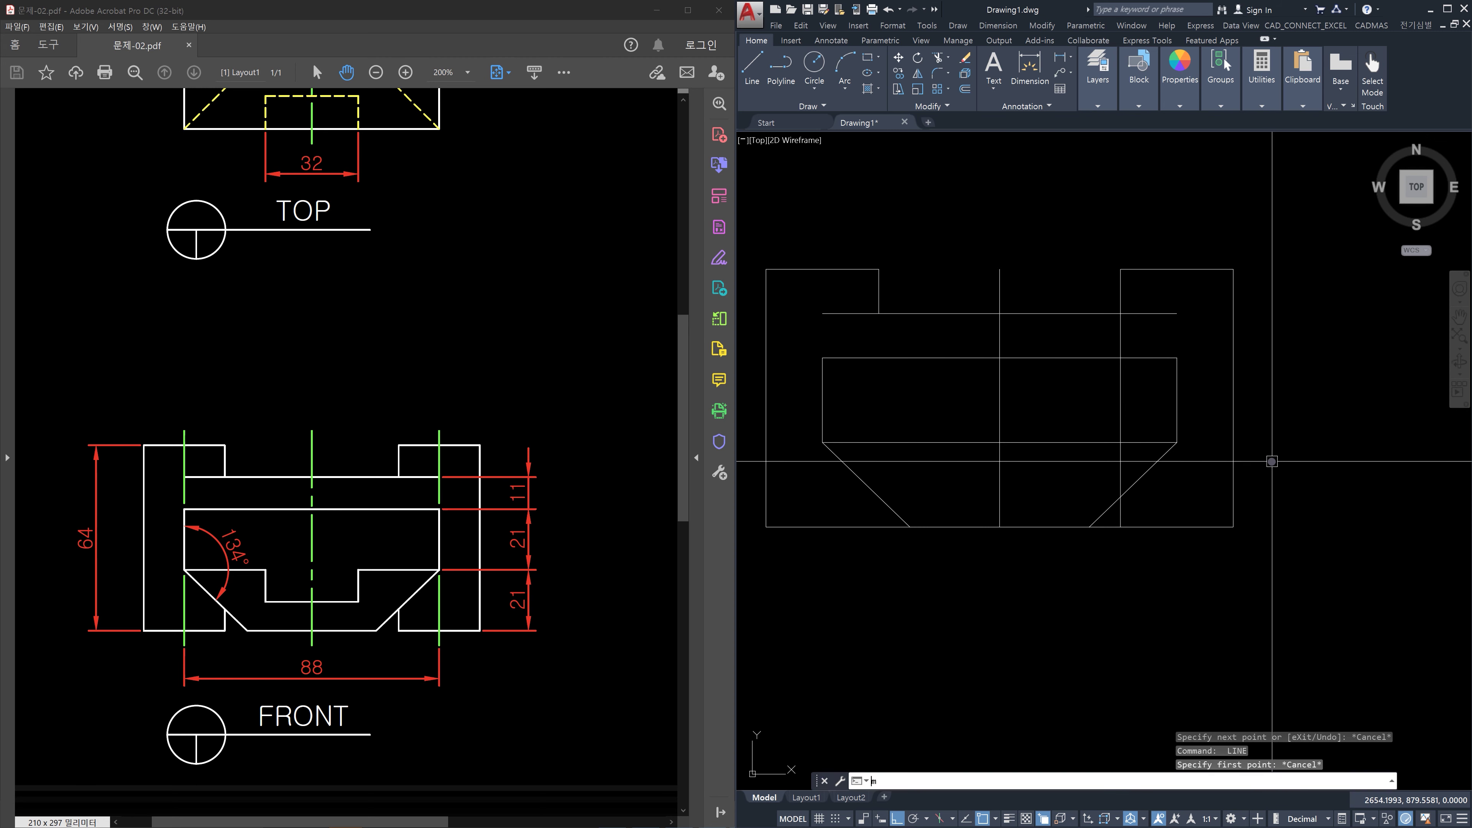
key("Return")
left_click(1124, 471)
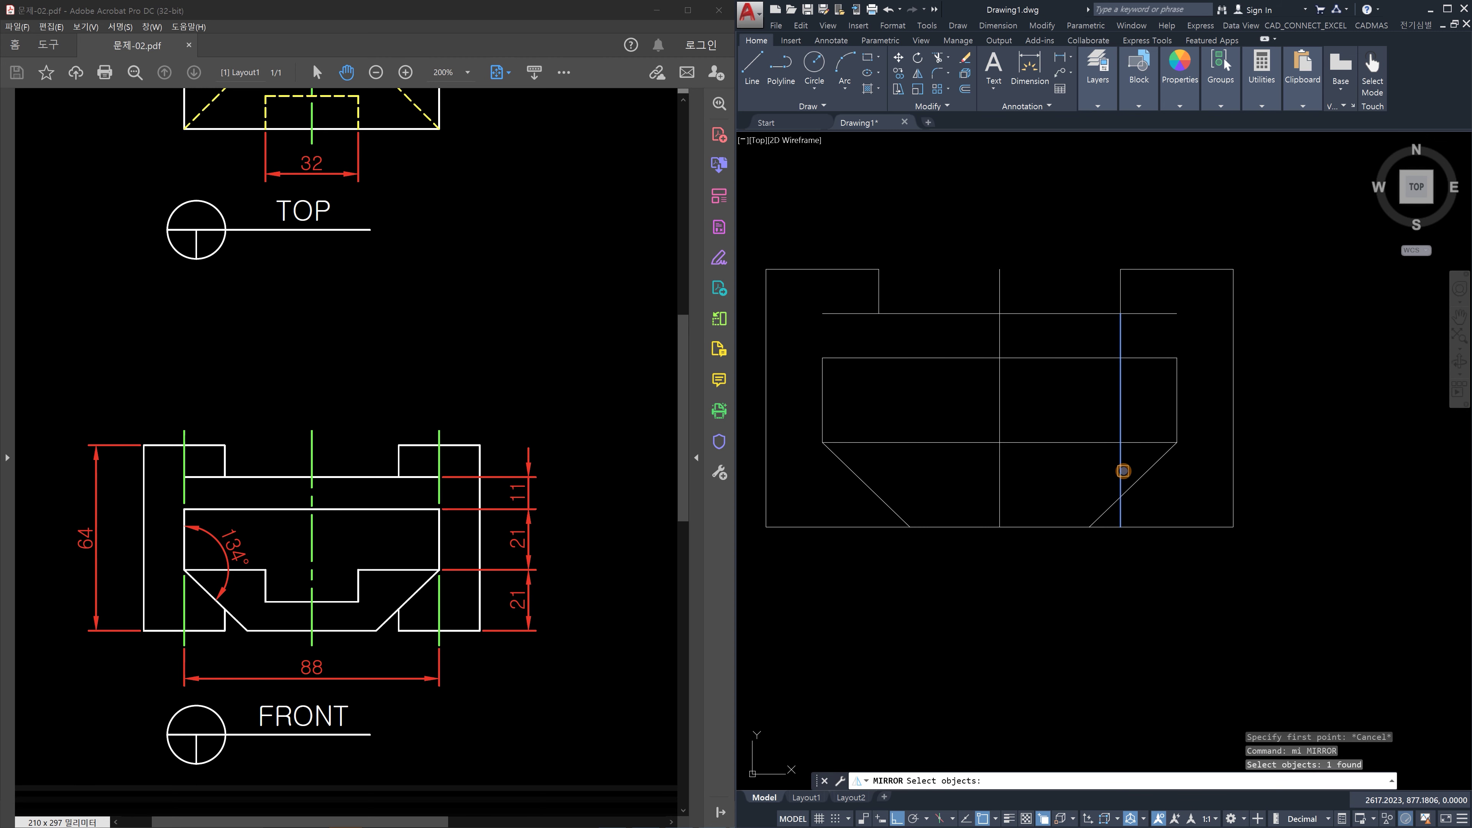
key("Escape")
Trim the part of the new vertical line above the right sloped edge
type("tr")
key("Return")
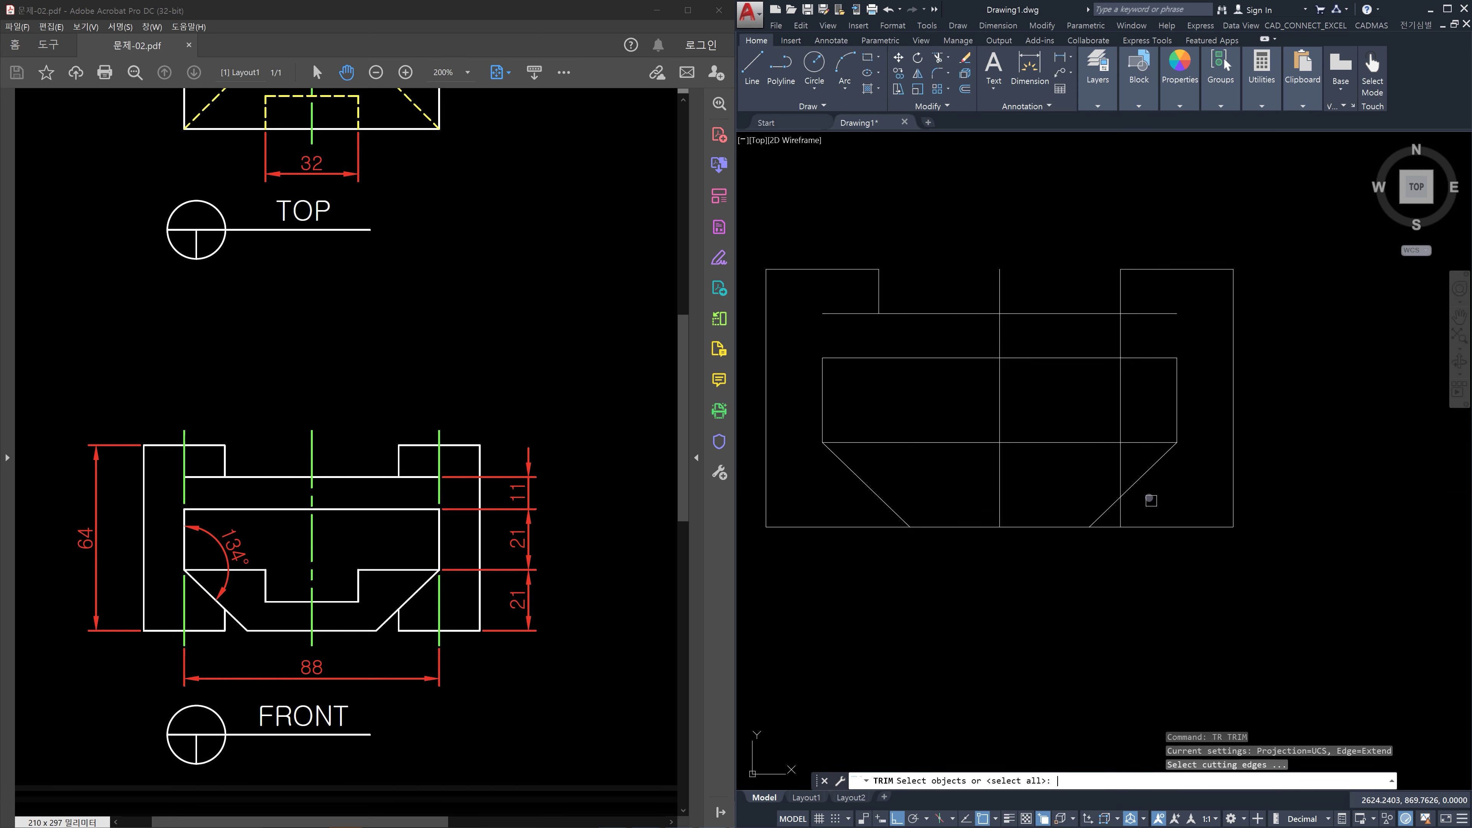
key("Return")
left_click(1122, 473)
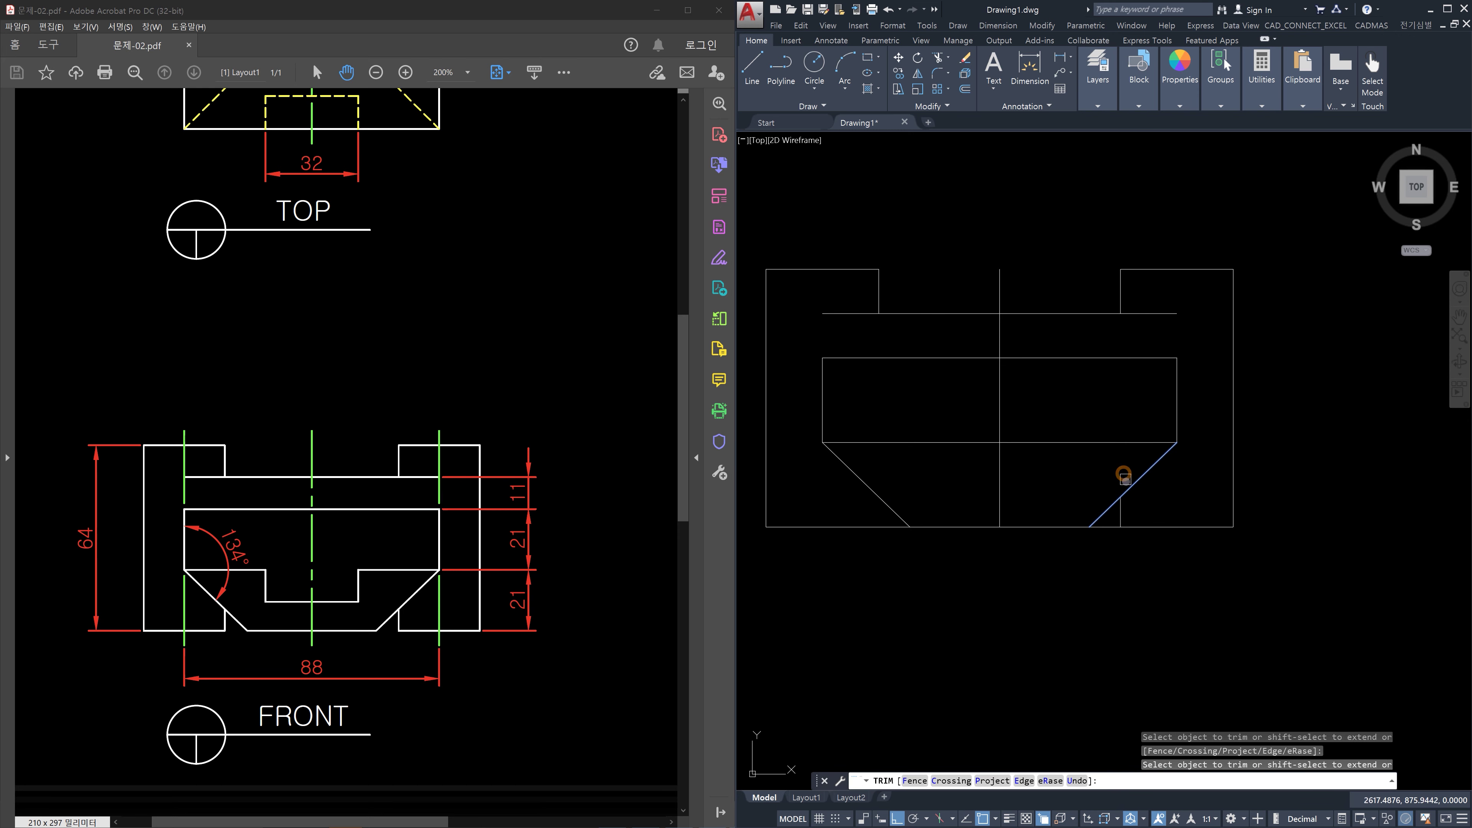
key("Escape")
Mirror the short vertical line below the right sloped edge about the vertical centre line, keeping the original
type("mi")
key("Return")
left_click(1121, 512)
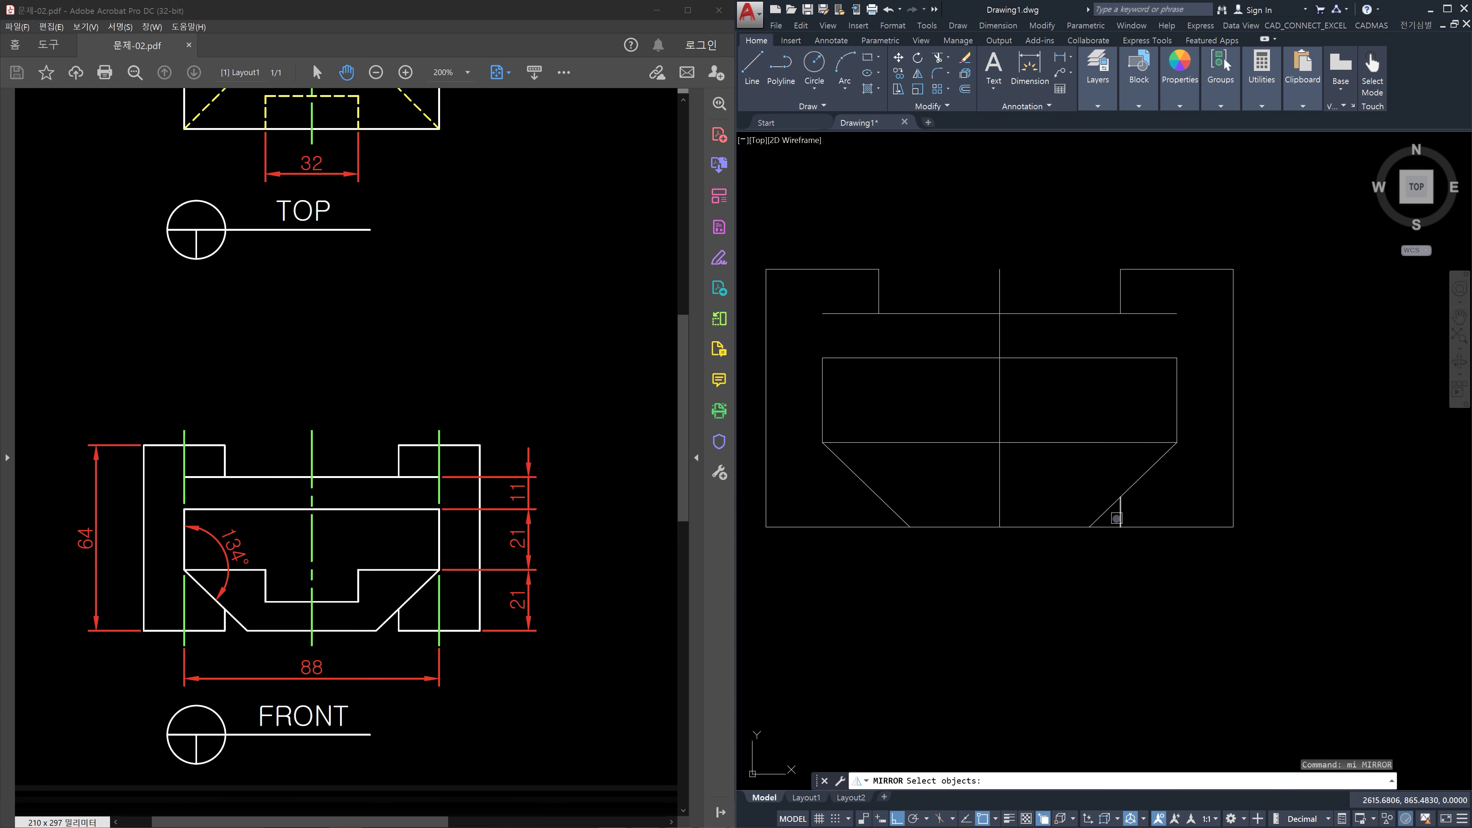
key("Return")
left_click(1004, 529)
left_click(1002, 595)
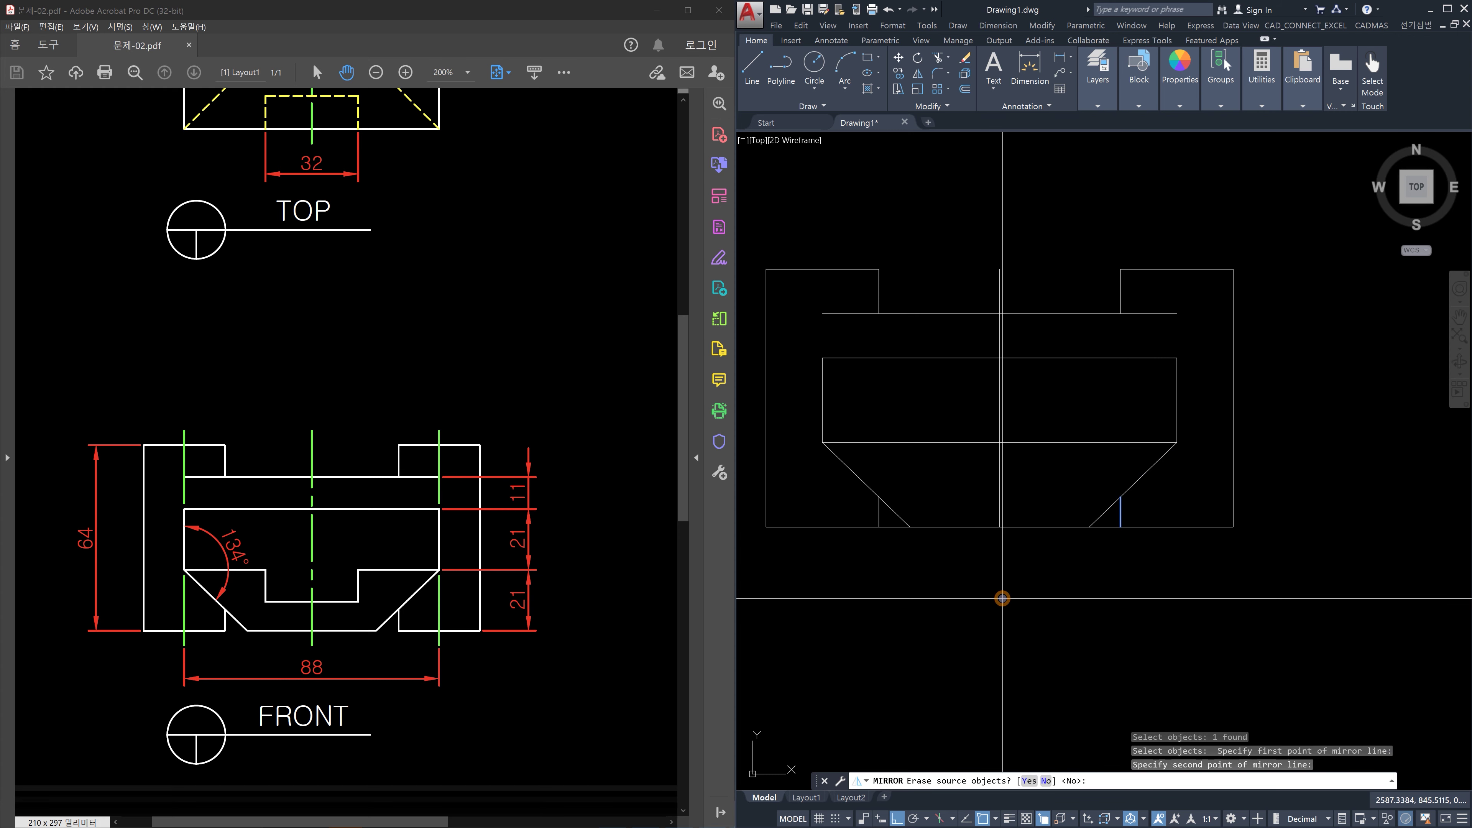
key("Return")
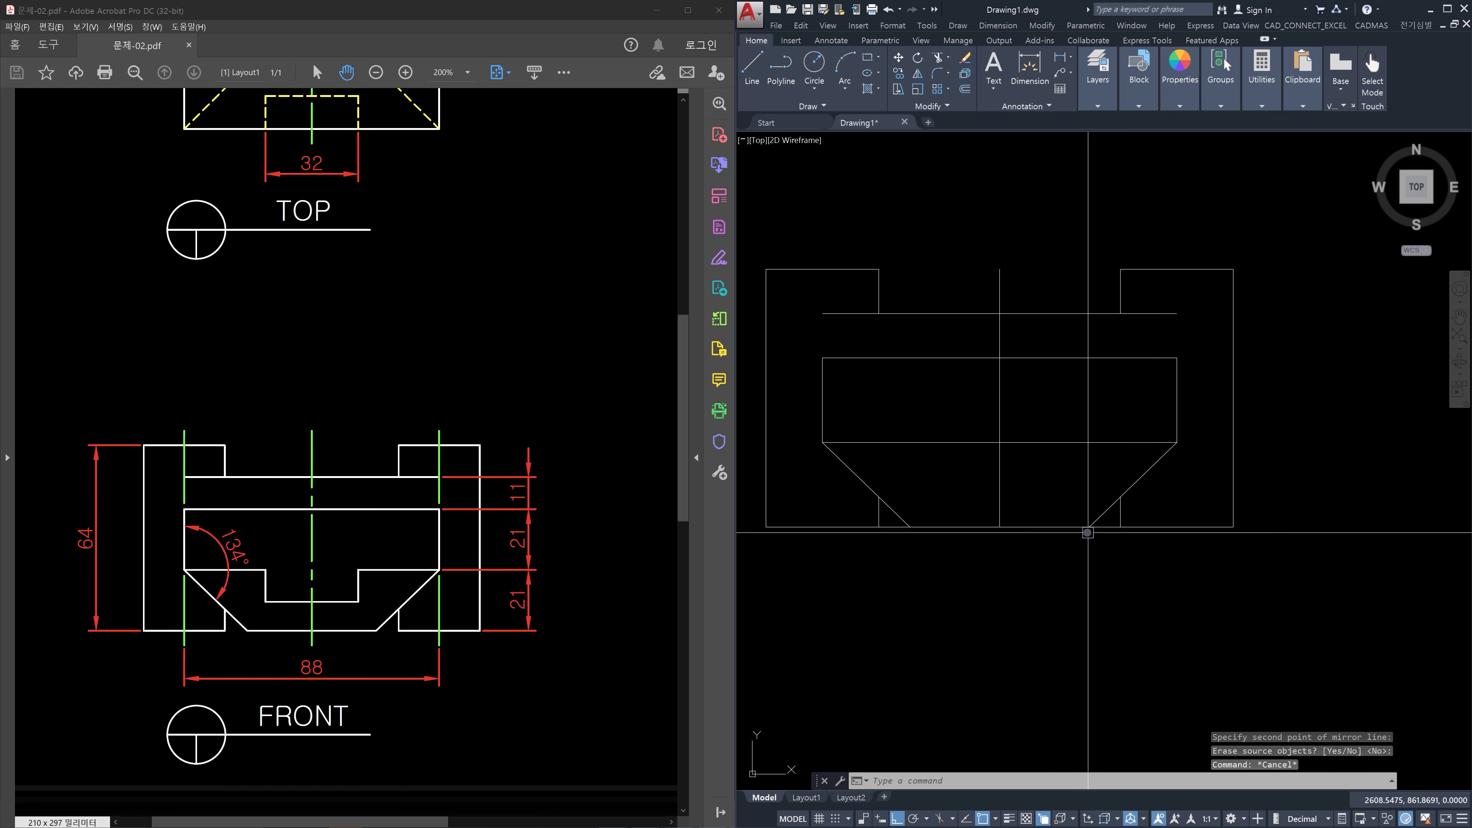
Try to trim the front view's bottom line between the two short vertical lines, and undo the trim
type("tr")
key("Return")
scroll(1115, 491, "up", 2)
left_click(1131, 527)
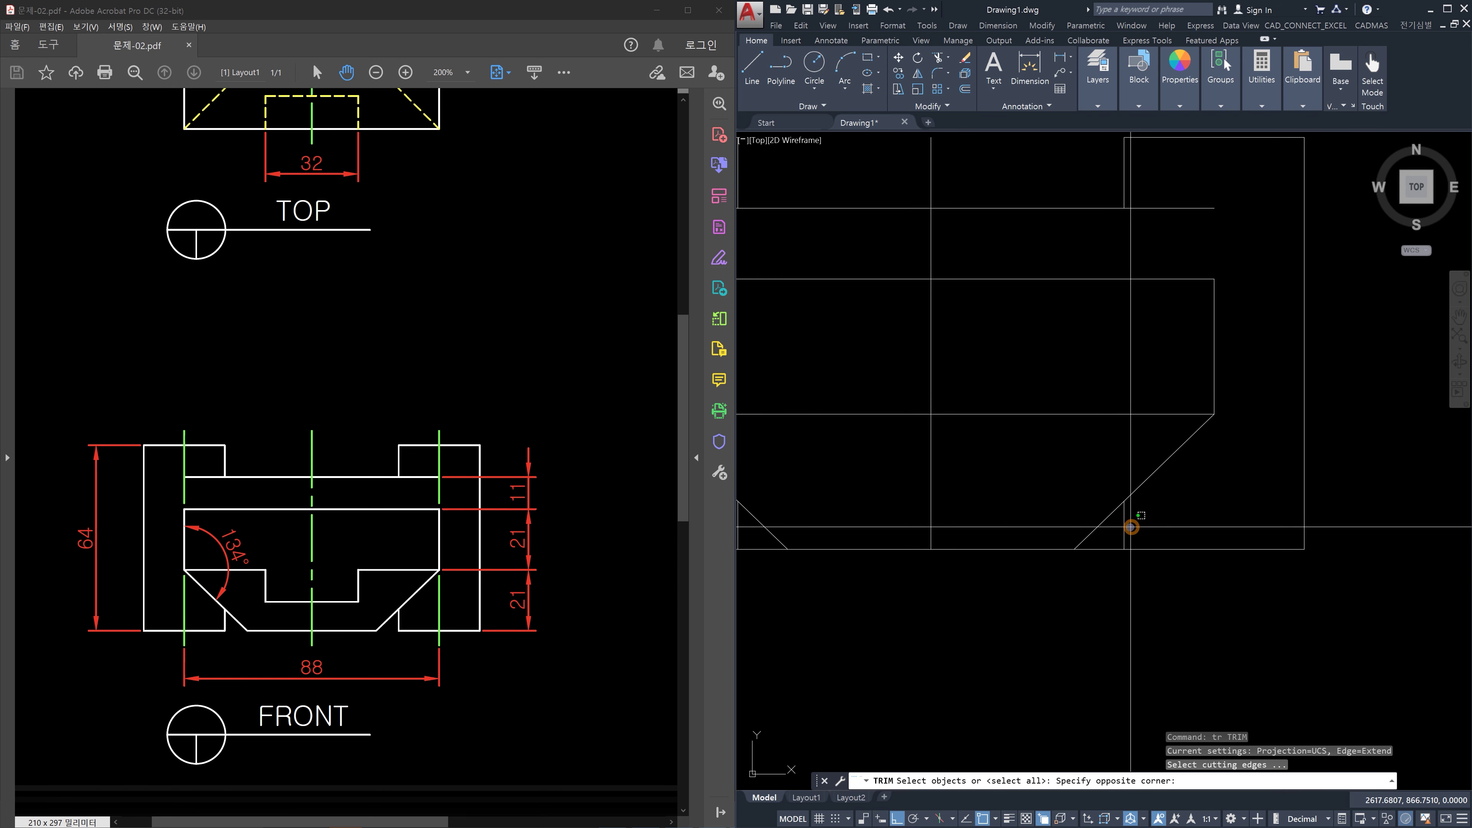
left_click(1118, 527)
middle_click_drag(1025, 526, 1170, 533)
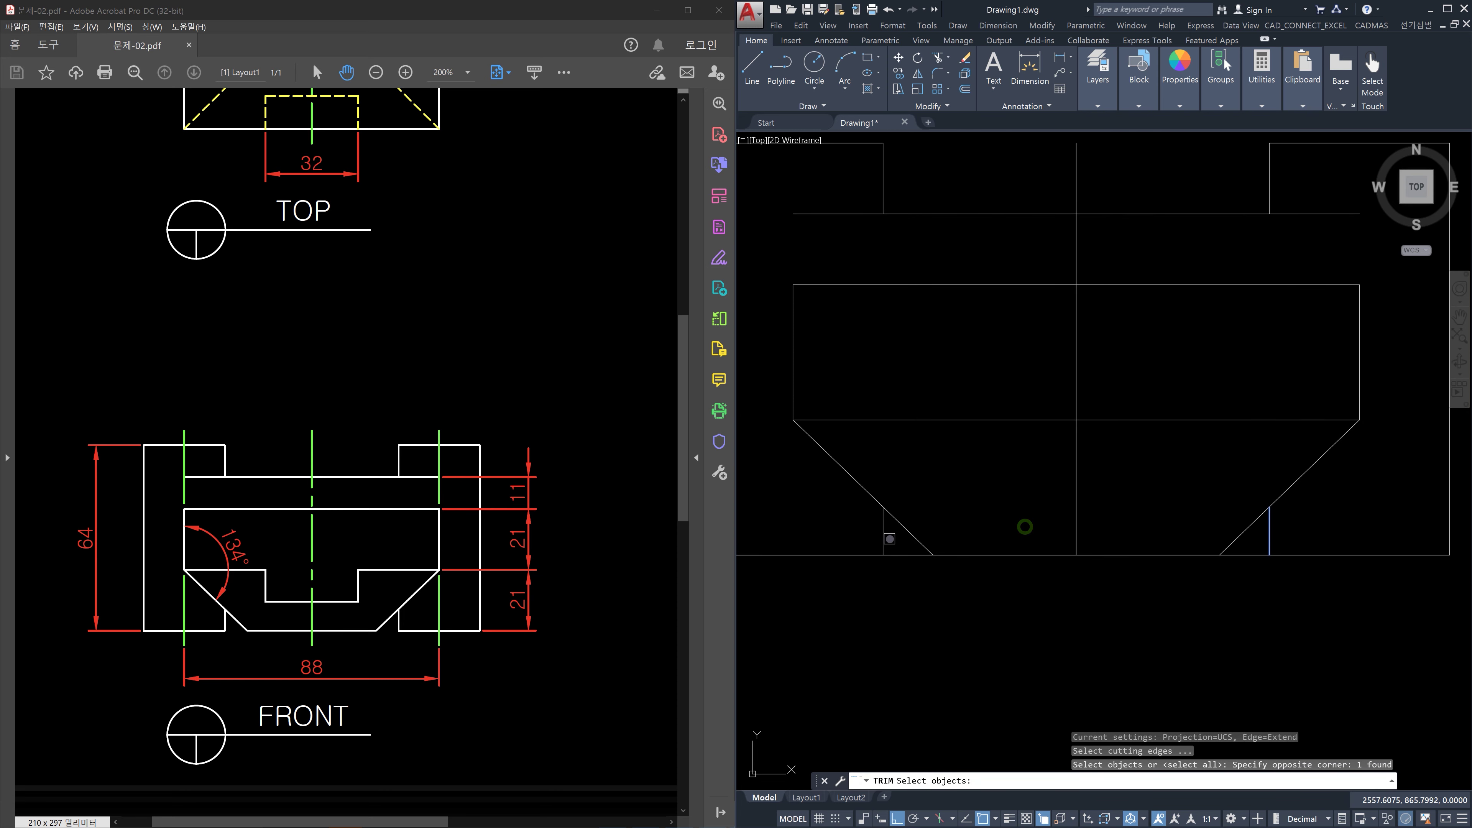
right_click(897, 552)
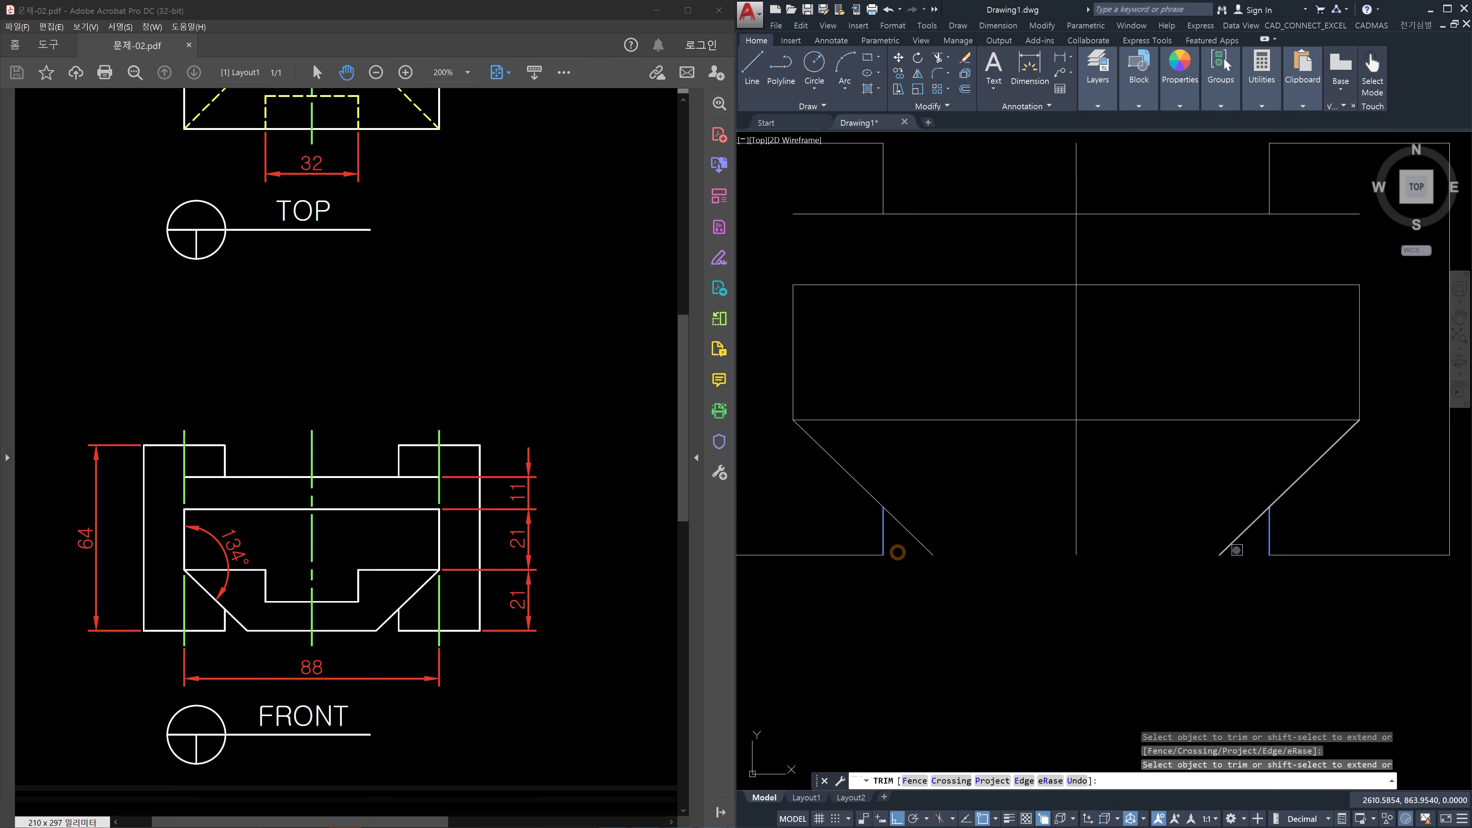
key("Escape")
key("ctrl+z")
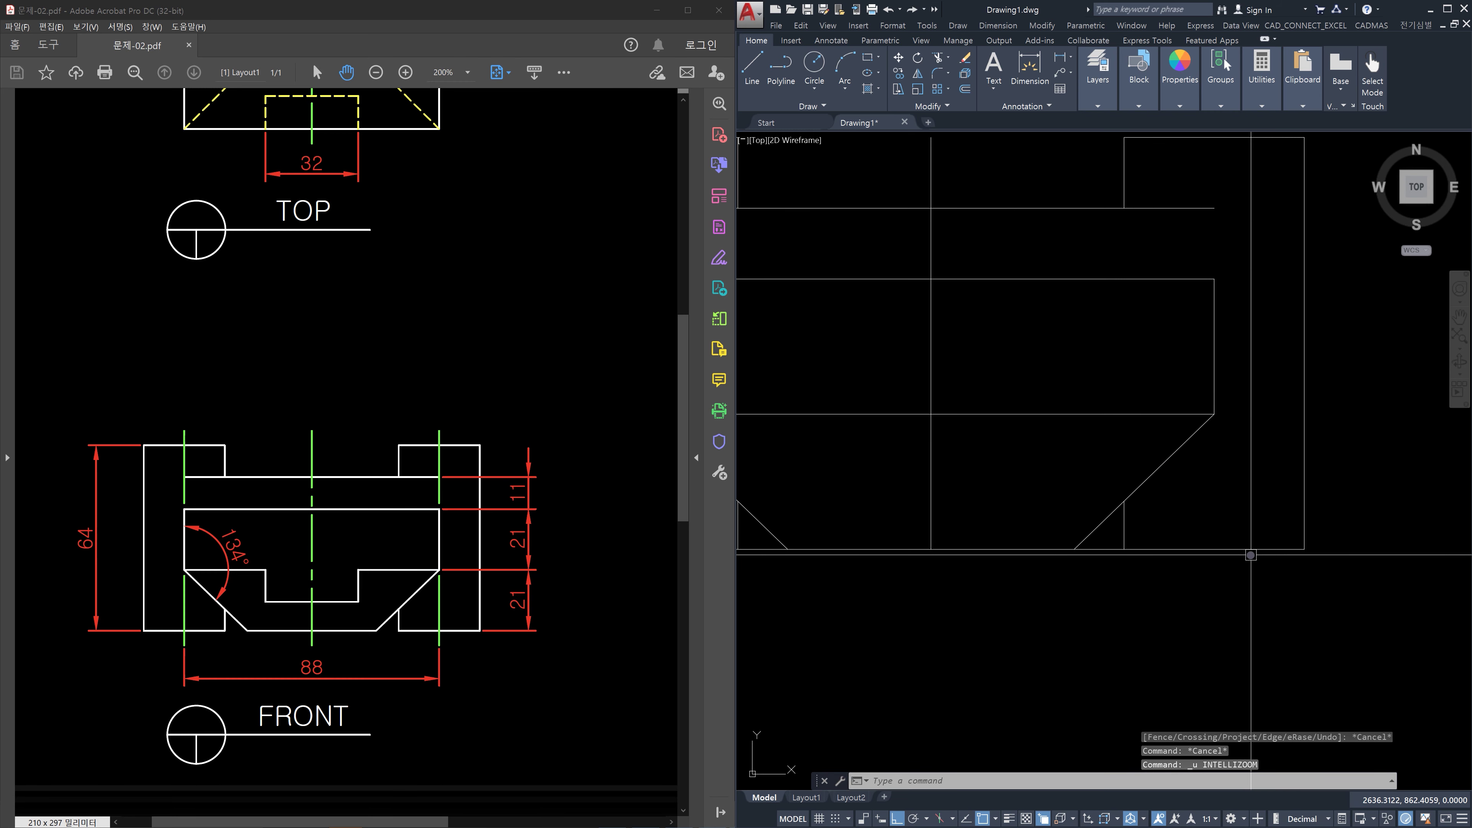
Trim the front view's bottom line between each sloped edge and its neighbouring short vertical line, on both sides
type("tr")
key("Return")
left_click(1140, 521)
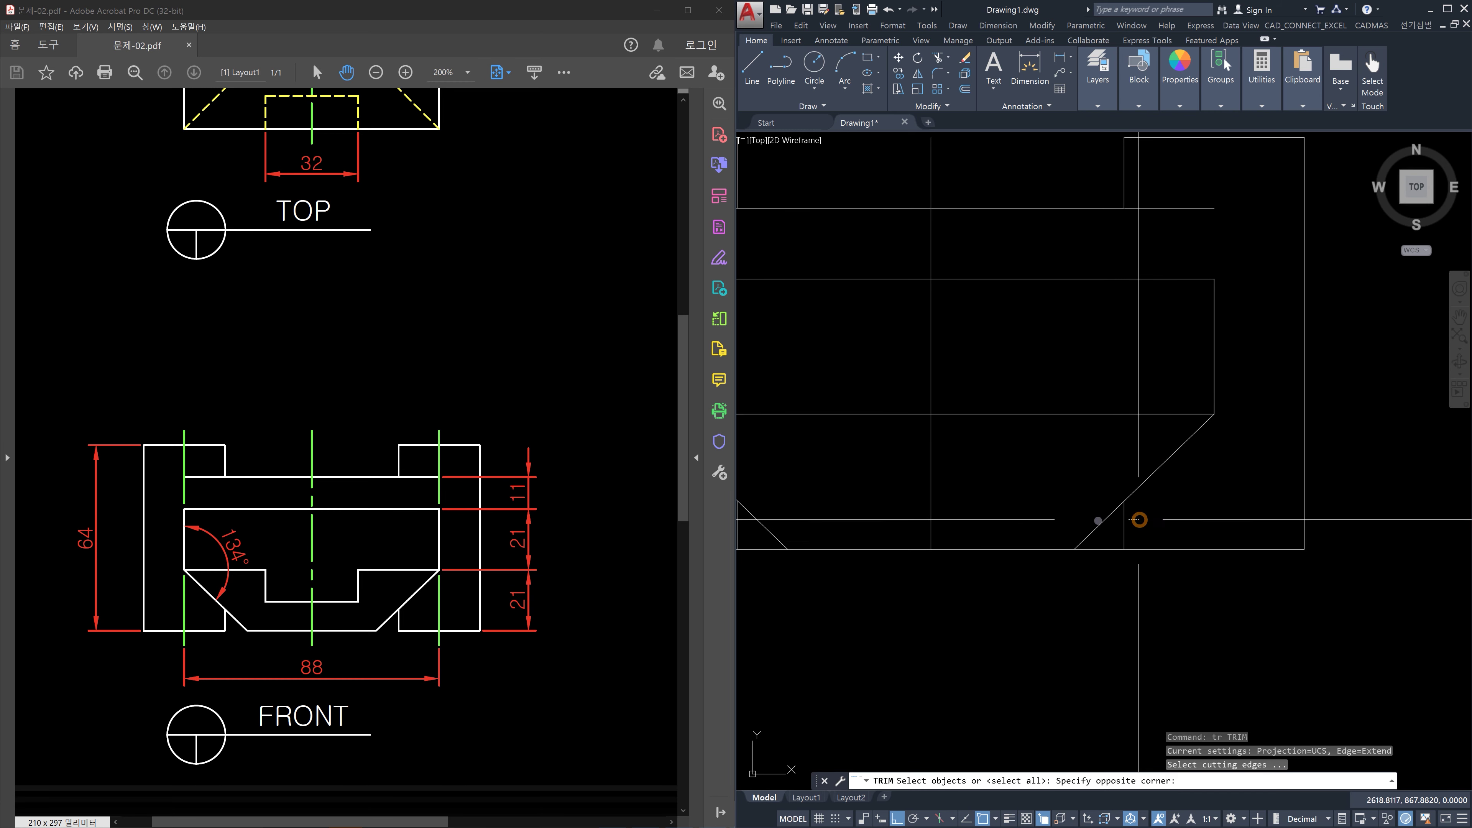
left_click(1032, 520)
middle_click_drag(1013, 521, 1188, 523)
left_click(1052, 524)
left_click(831, 524)
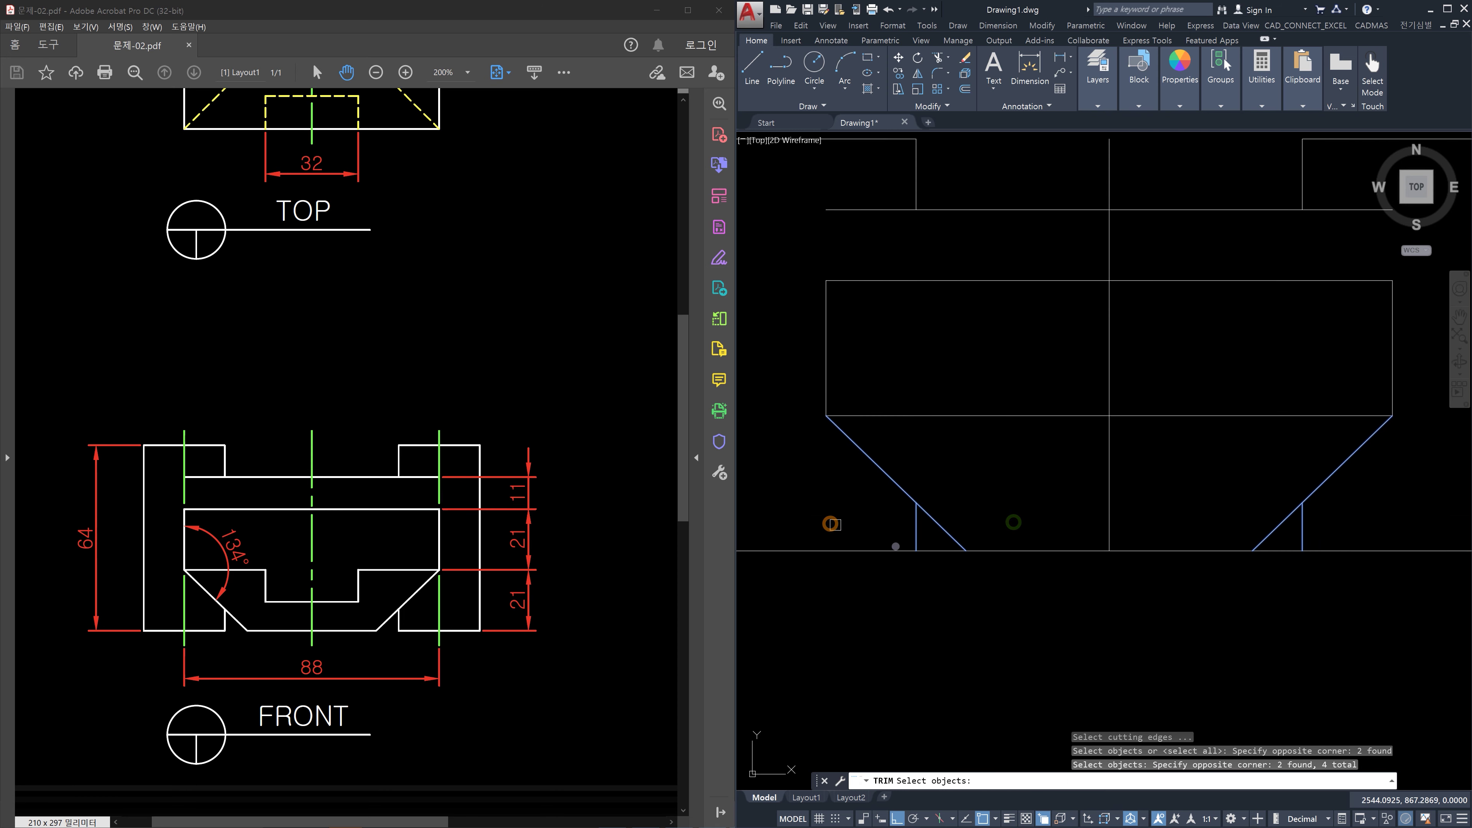
key("Return")
left_click(940, 550)
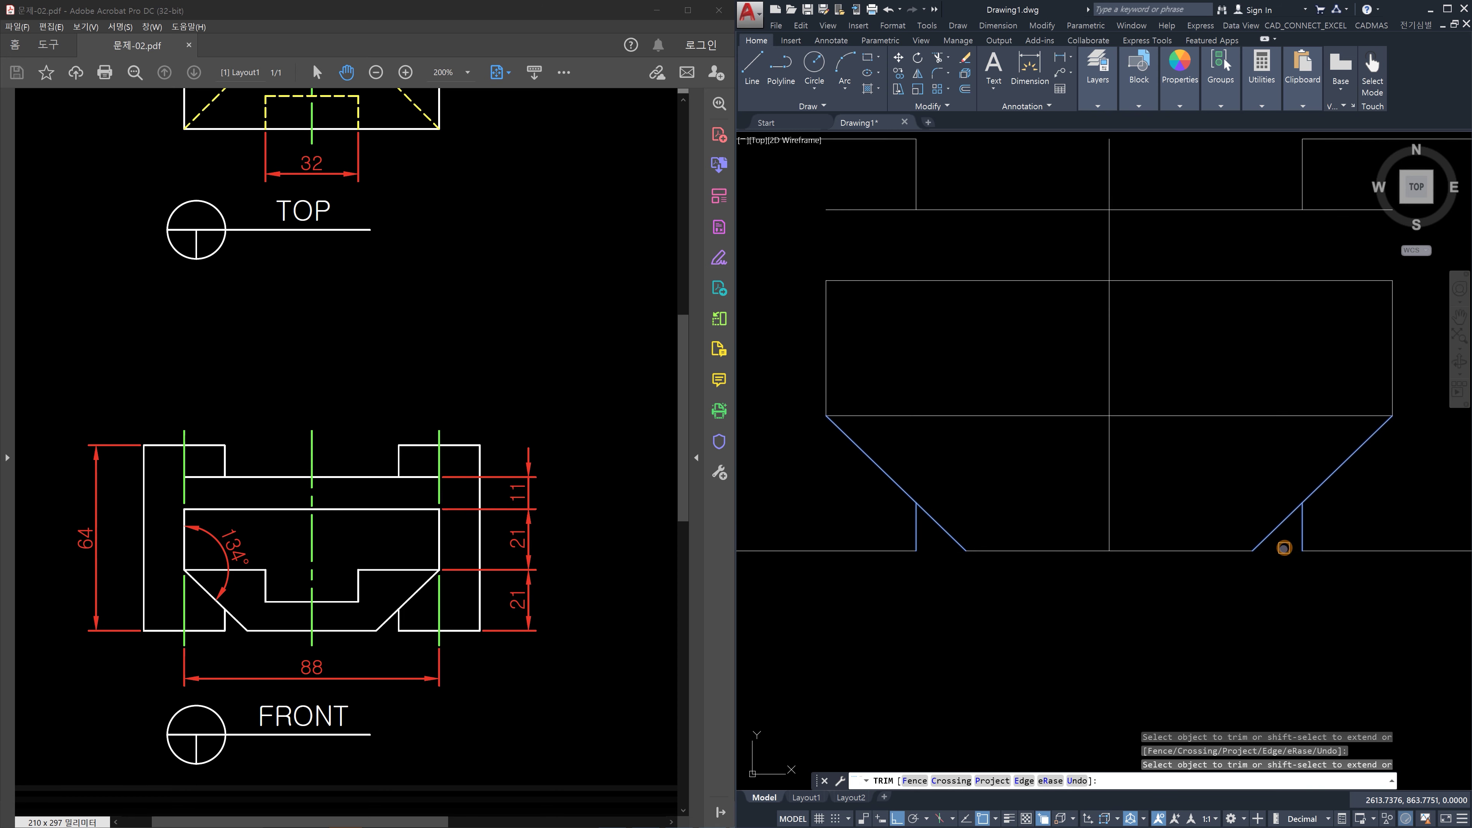
key("Escape")
scroll(1316, 568, "down", 4)
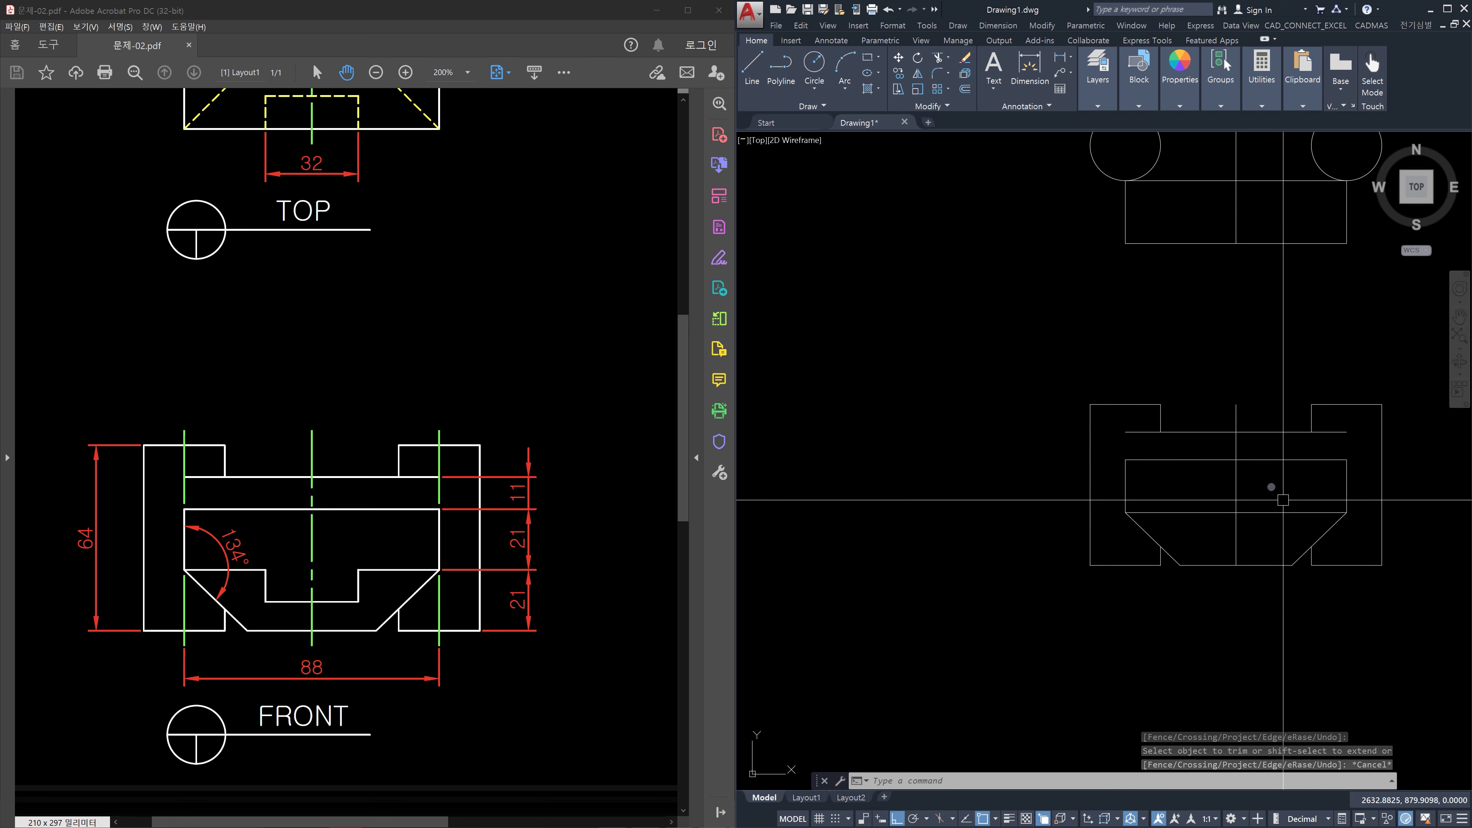
Erase the front view's vertical centre line and undo the erasure
left_click(1236, 479)
left_click(1170, 477)
key("Delete")
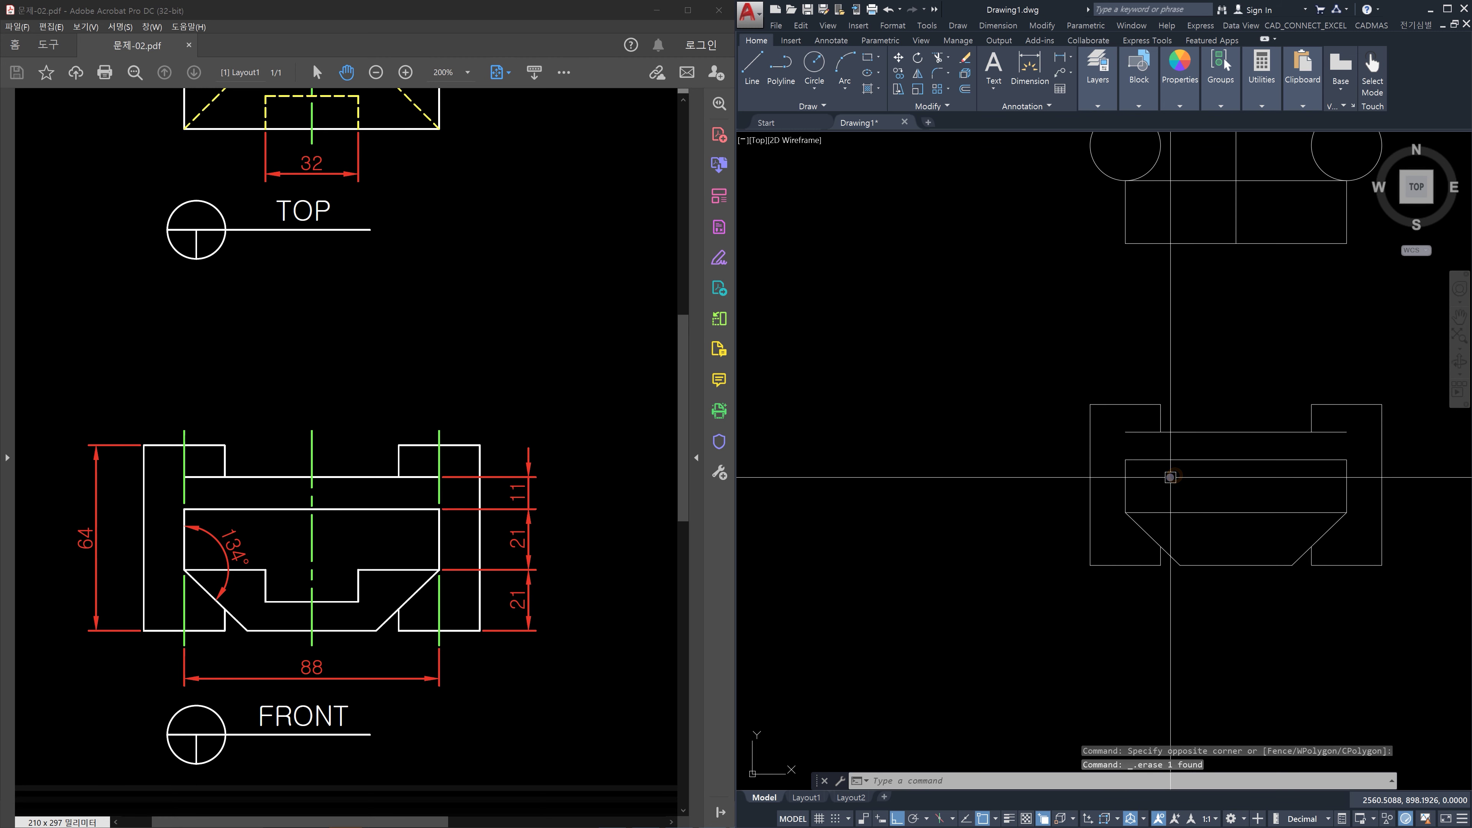
key("ctrl+z")
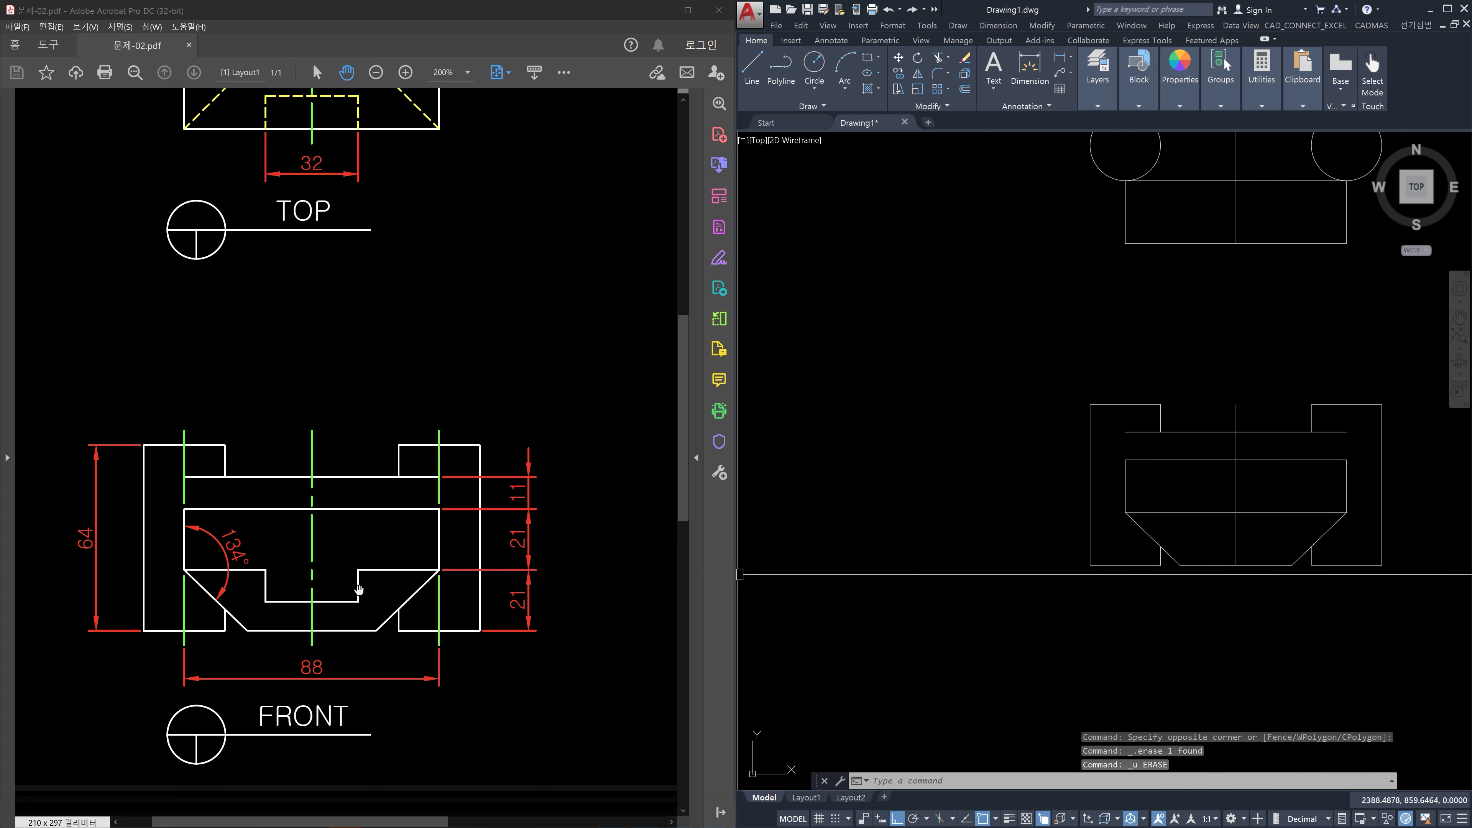
key("Escape")
key("Escape")
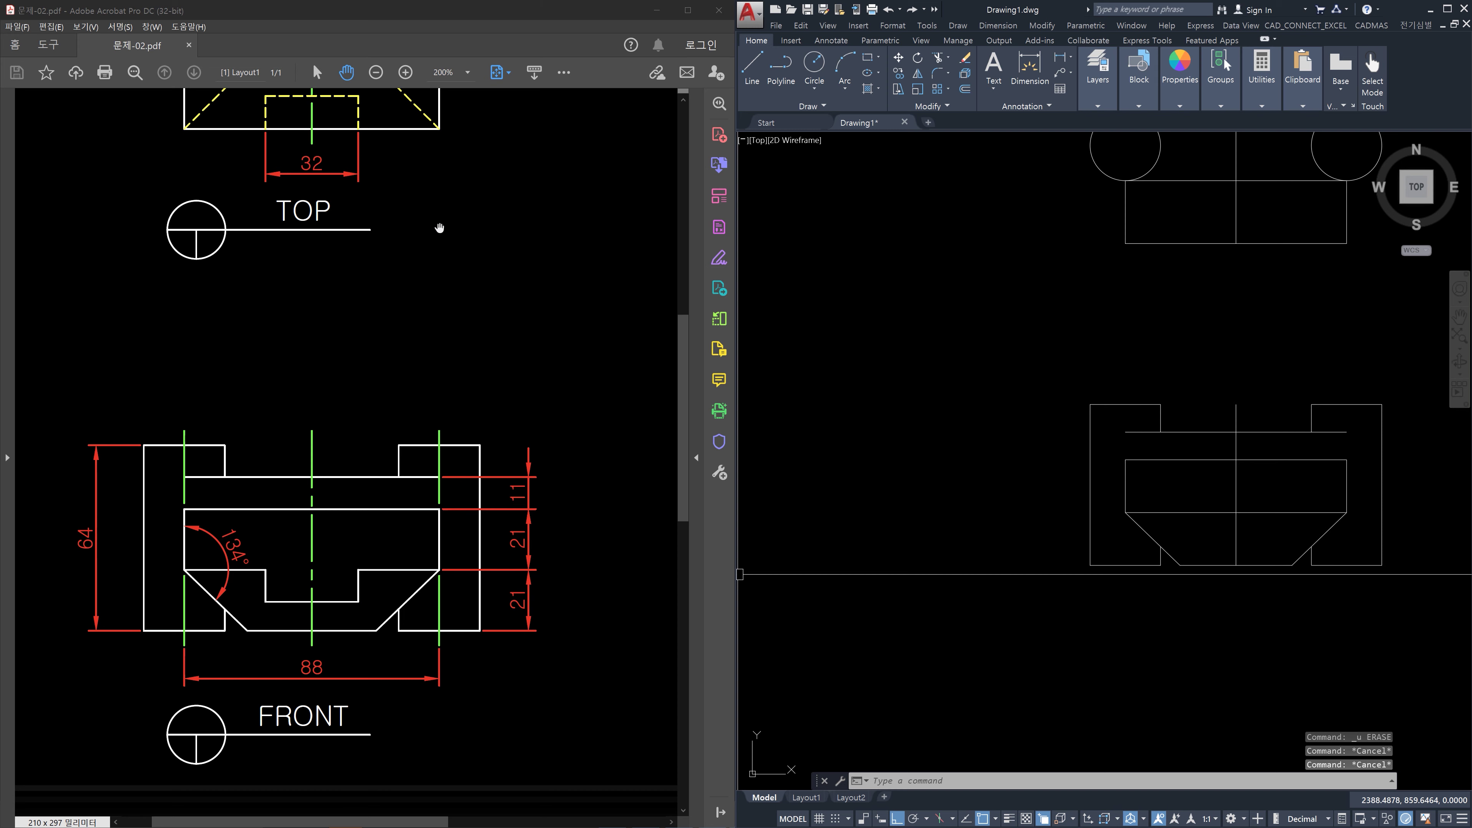
Offset the top view's vertical centre line by 16 to both sides
scroll(440, 228, "up", 5)
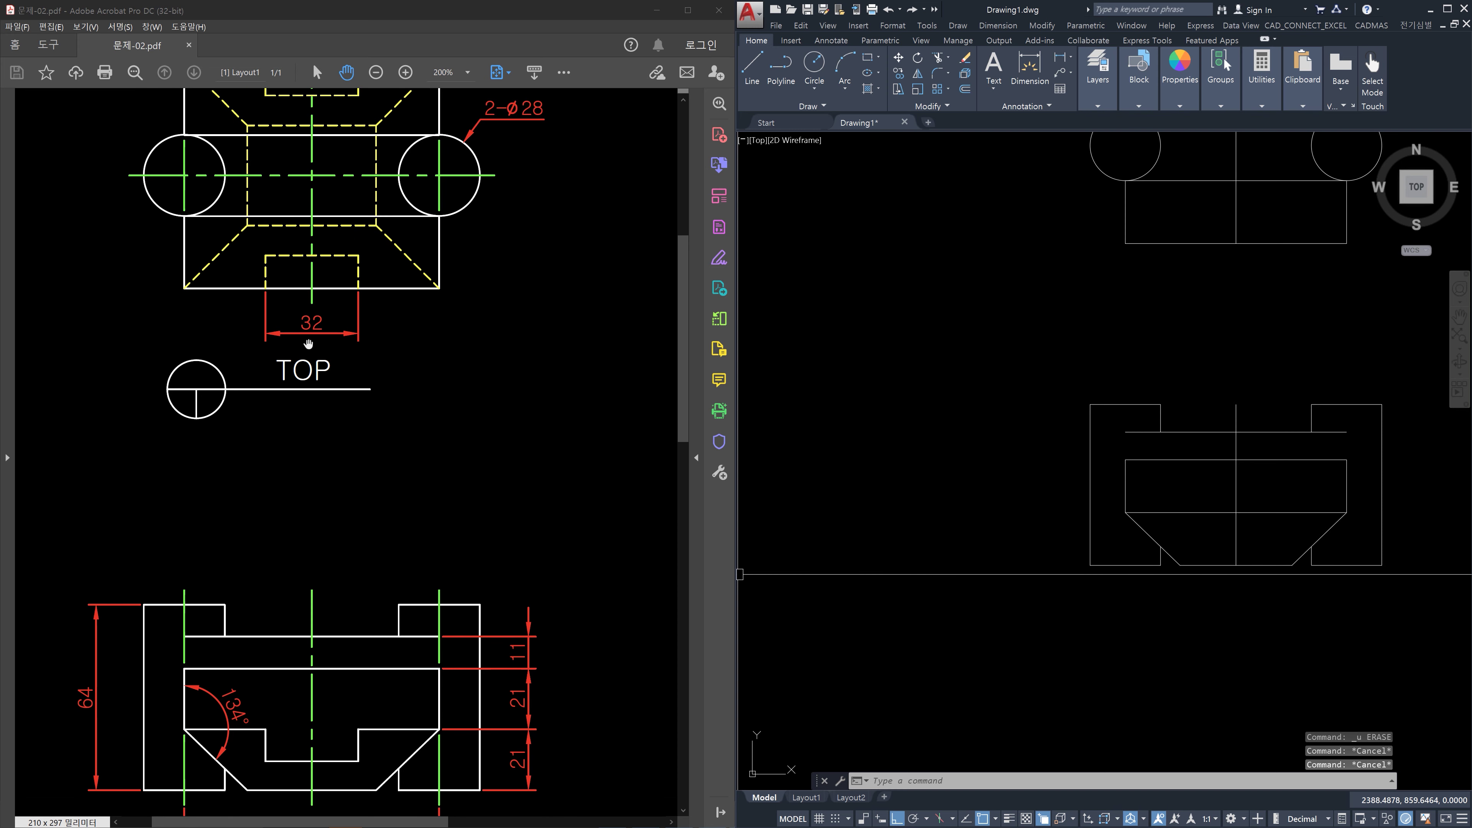
scroll(318, 364, "up", 2)
left_click(1242, 316)
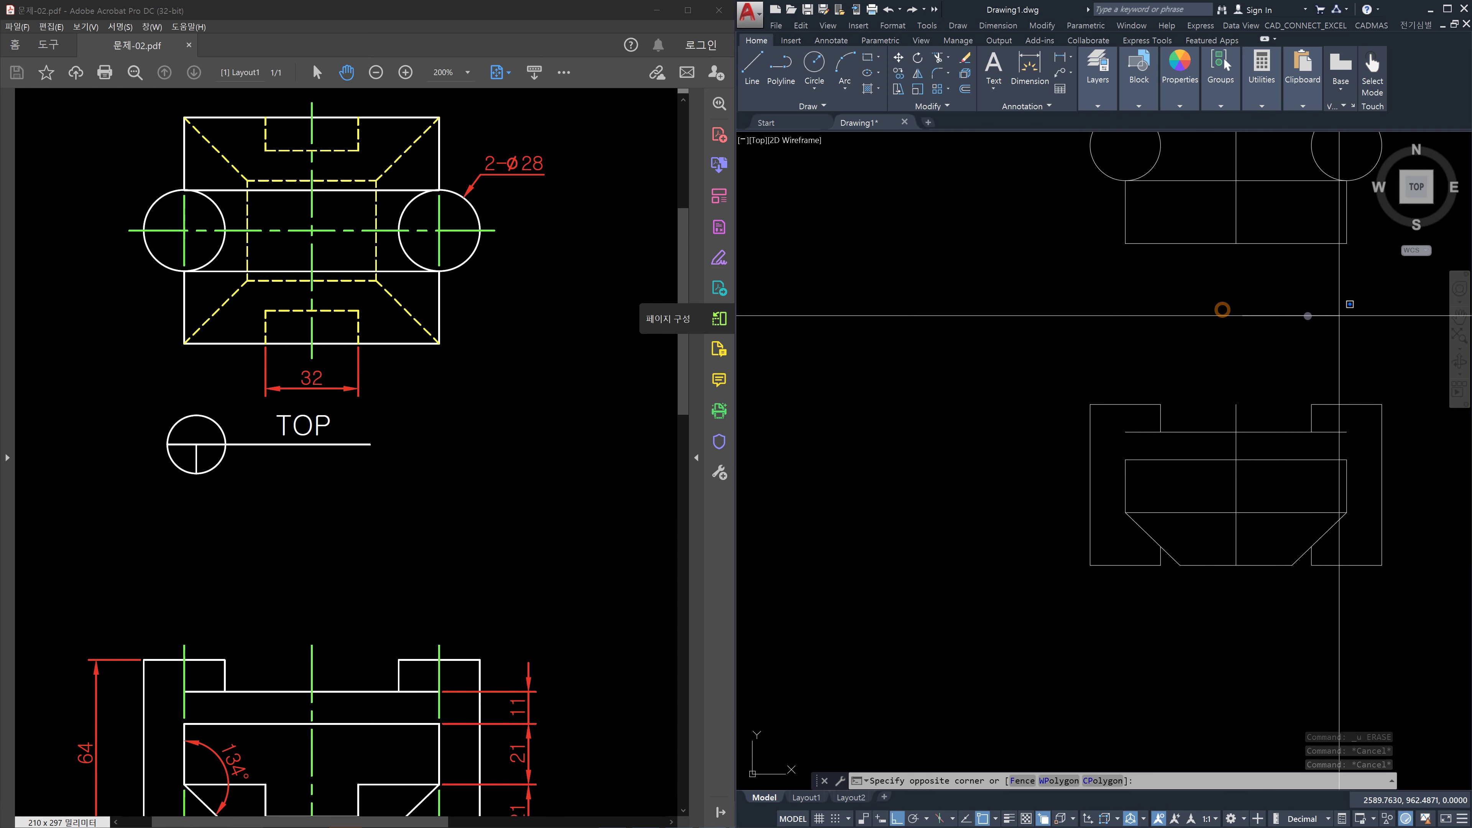
middle_click_drag(1289, 259, 1240, 452)
key("Escape")
left_click(1200, 388)
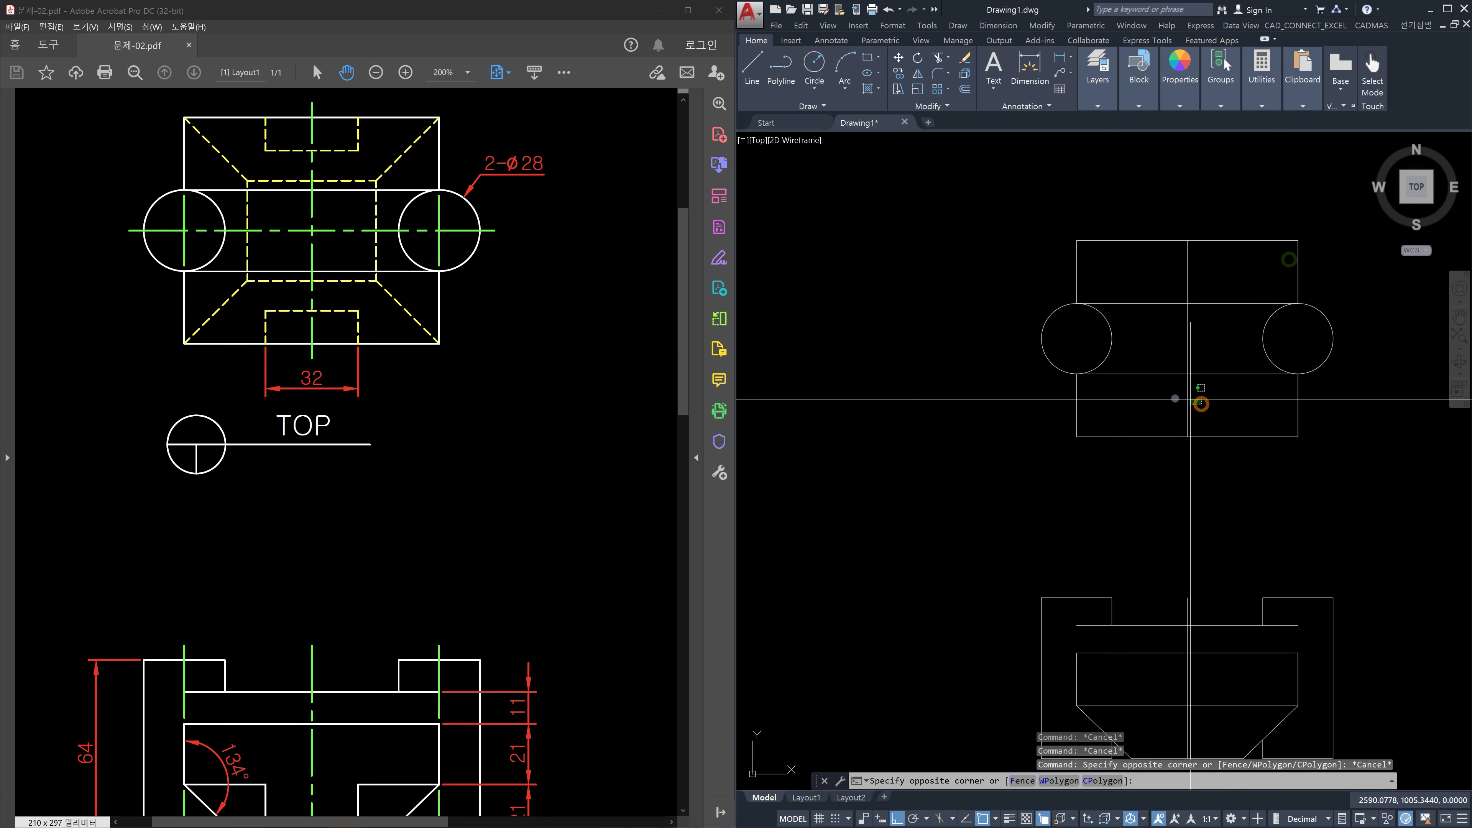
left_click(1149, 392)
key("Escape")
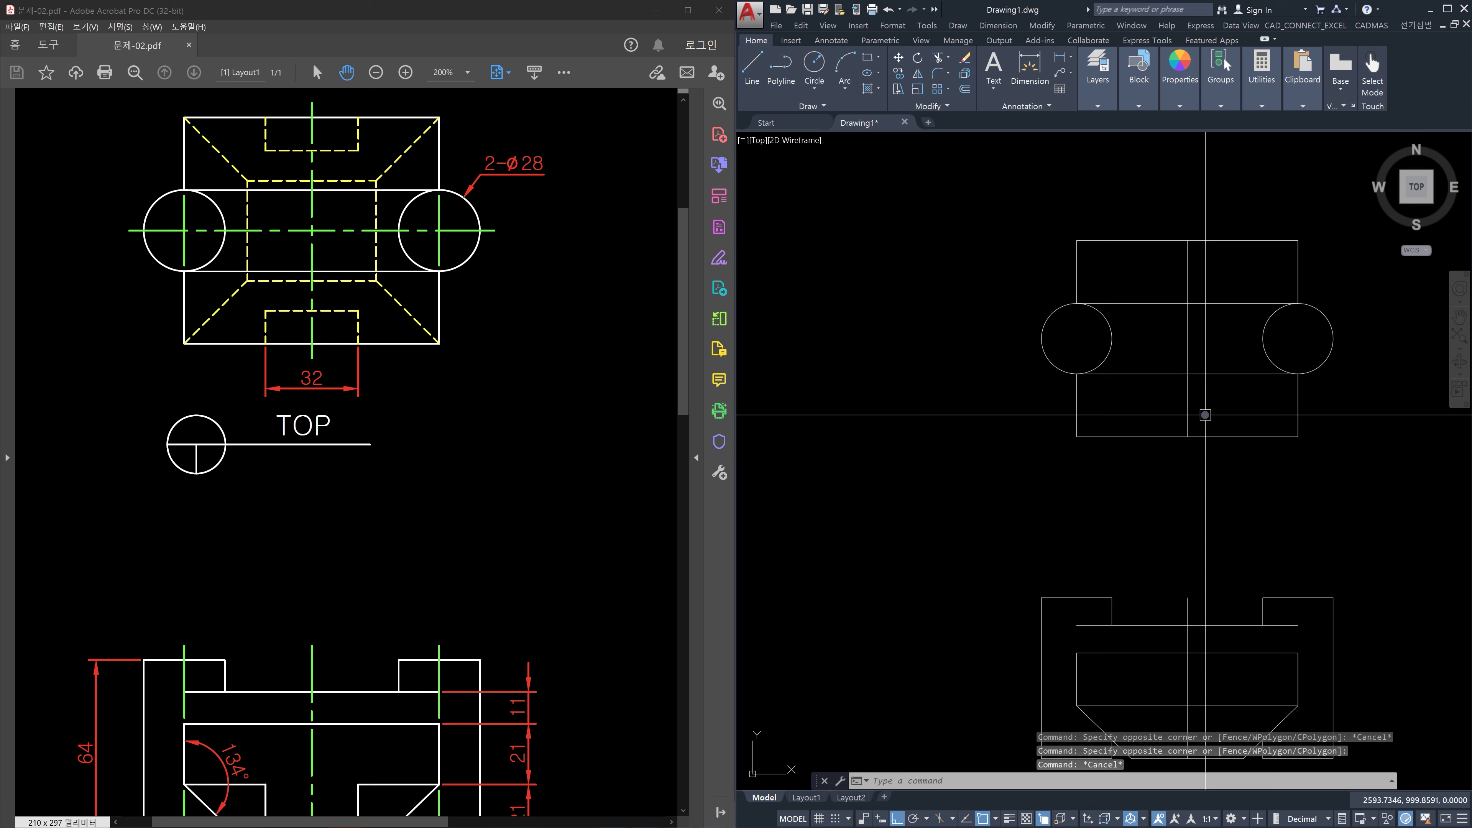
type("o")
key("Return")
type("16")
key("Return")
left_click(1186, 418)
left_click(1159, 410)
left_click(1190, 411)
left_click(1218, 413)
key("Escape")
Make layer 2 the current layer
left_click(1242, 413)
left_click(1218, 396)
left_click(1173, 403)
left_click(1131, 402)
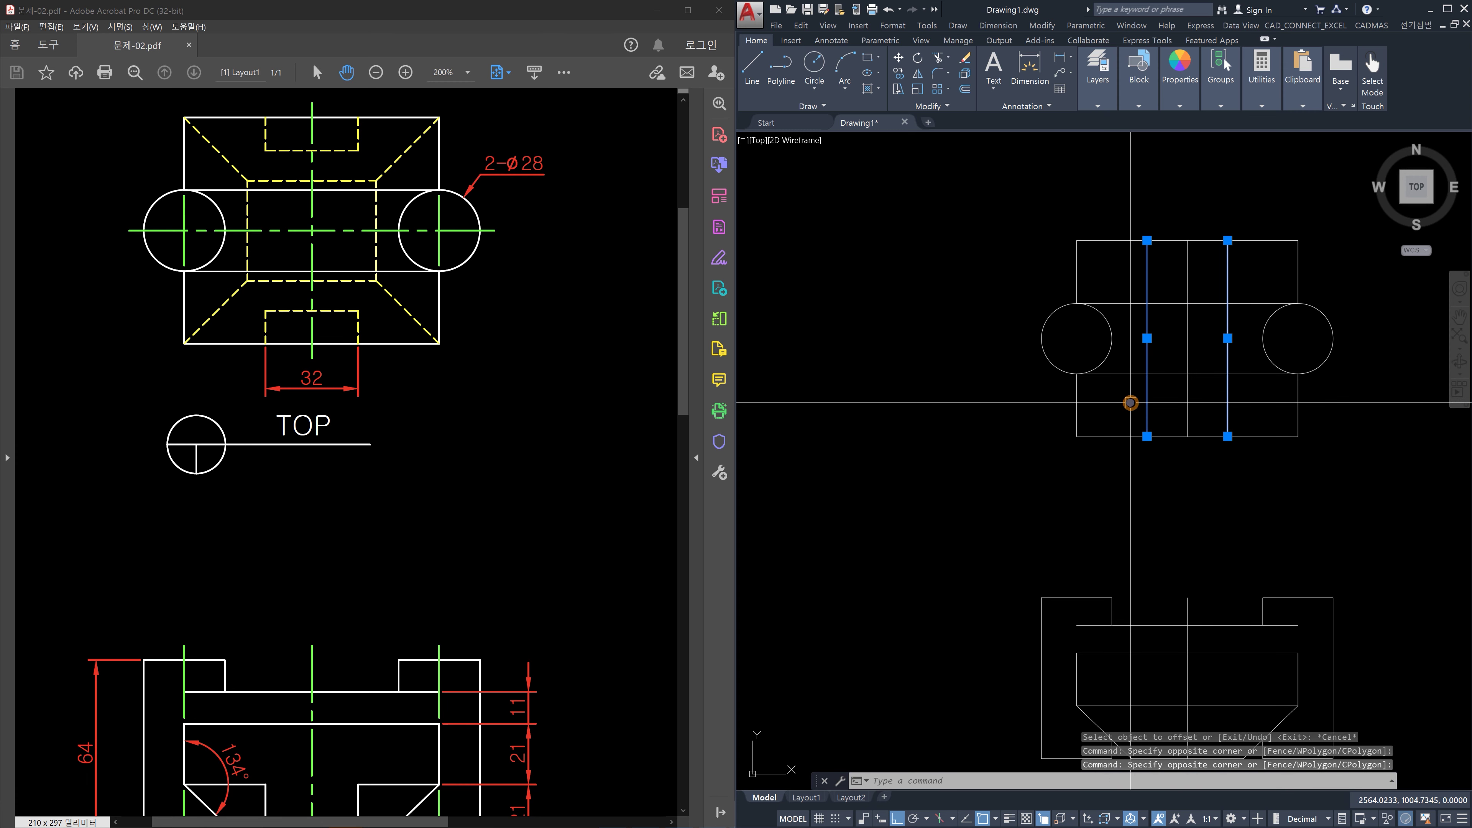
left_click(1095, 106)
left_click(1081, 137)
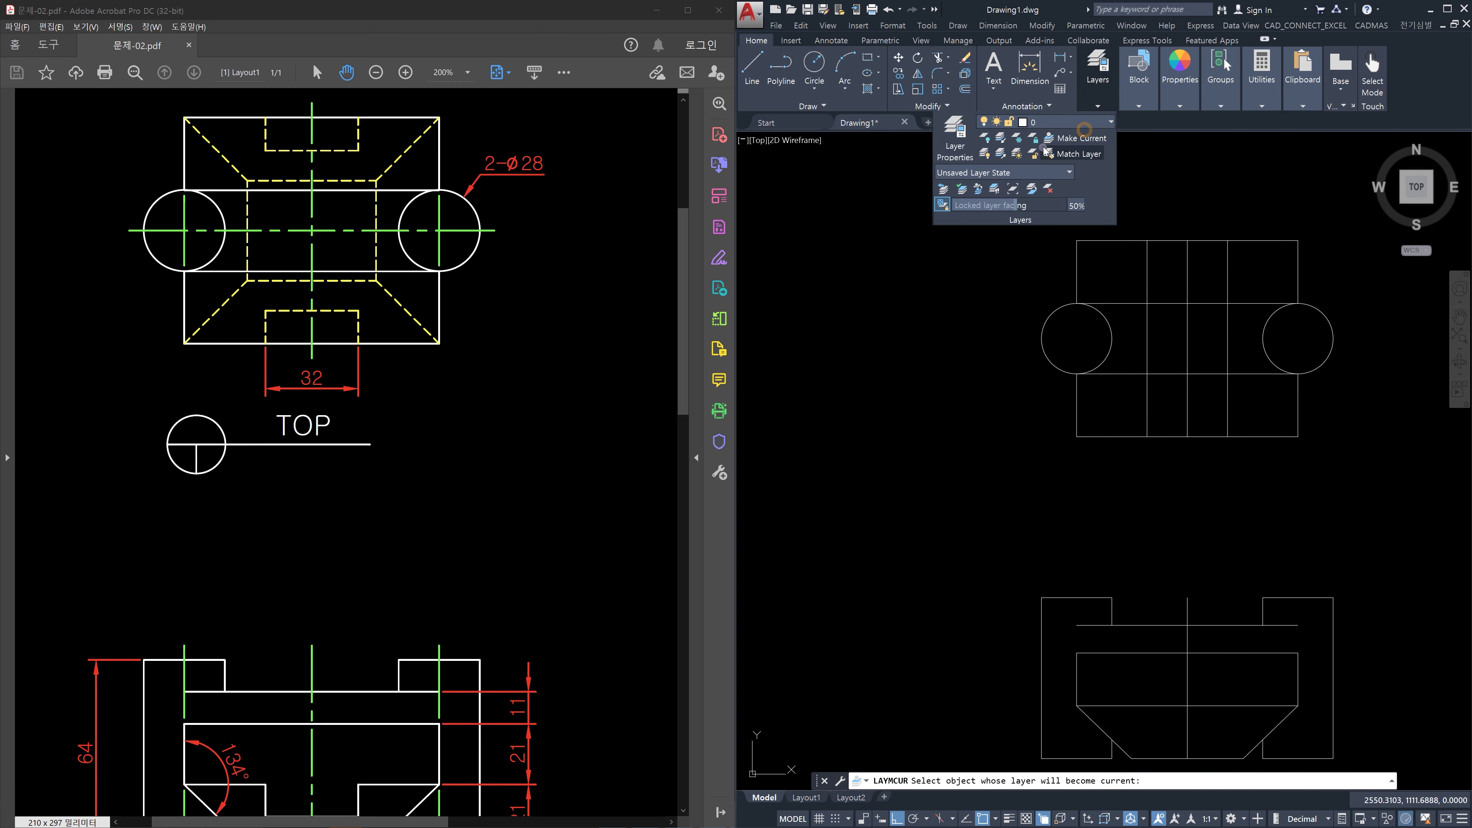
left_click(1056, 122)
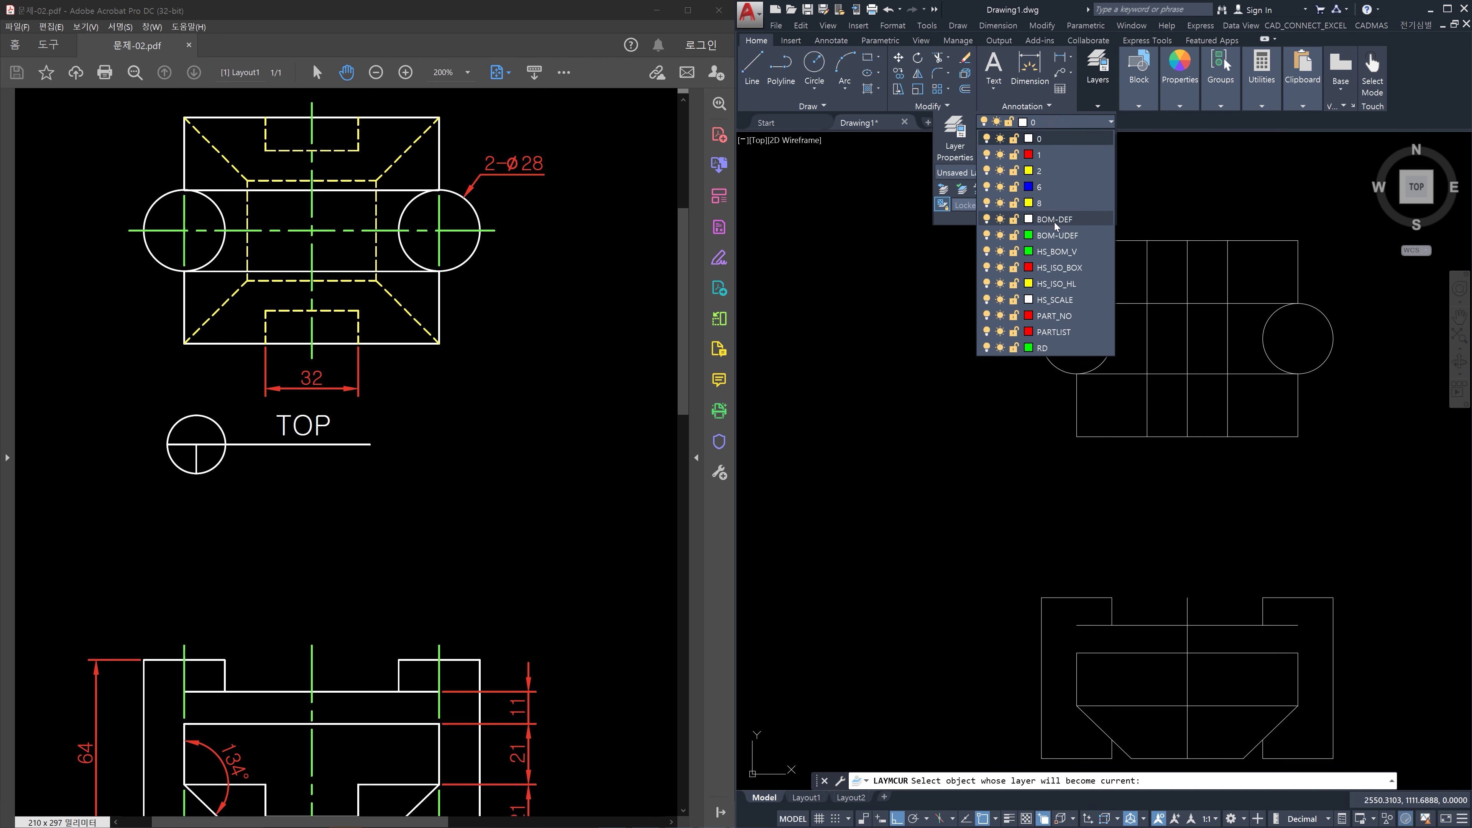
left_click(1058, 168)
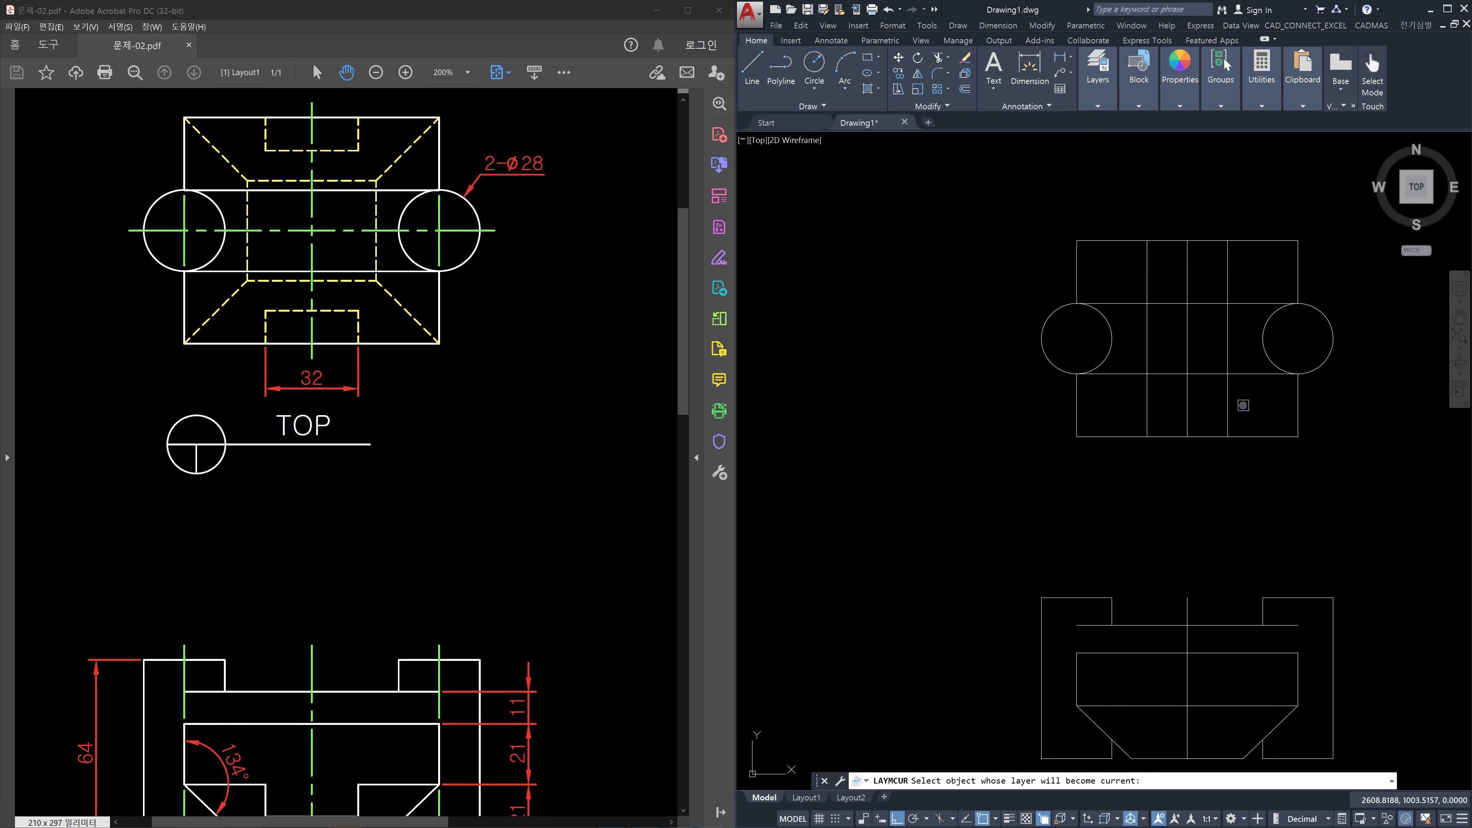
key("Escape")
Move the two offset lines in the top view to layer 2
left_click(1242, 411)
left_click(1206, 401)
left_click(1163, 408)
left_click(1128, 399)
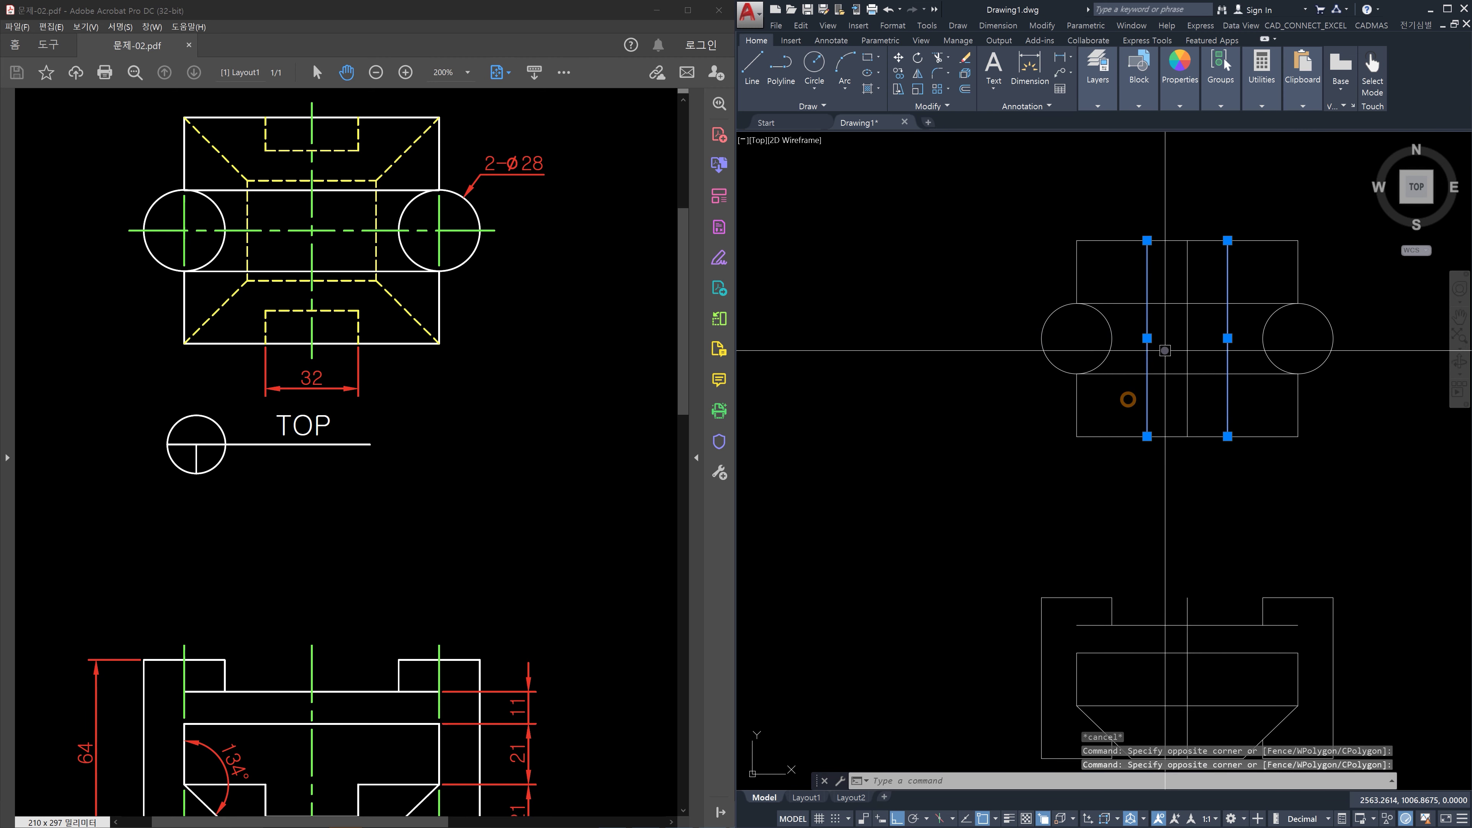
left_click(1098, 105)
left_click(1104, 121)
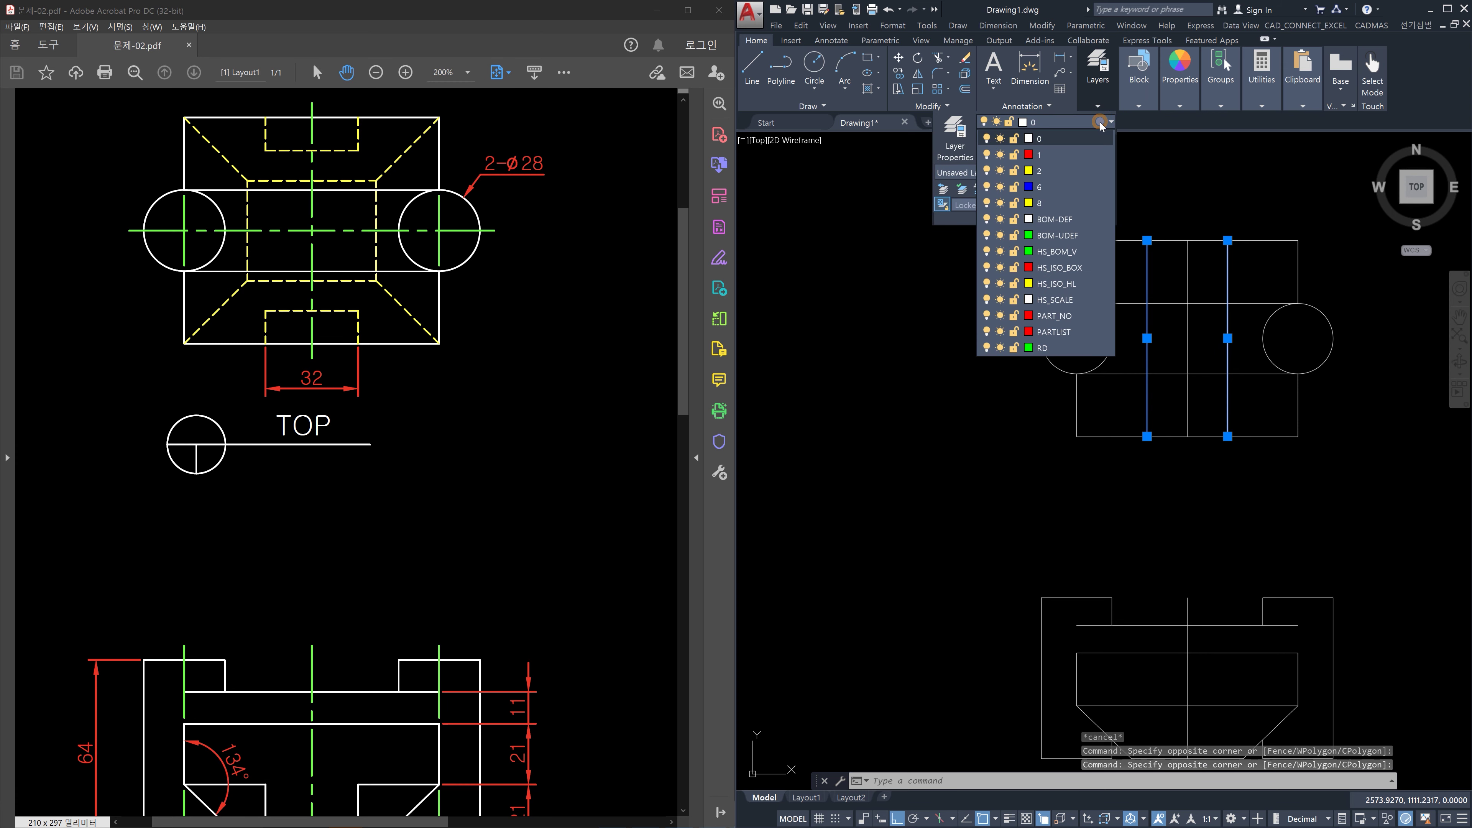
left_click(1076, 171)
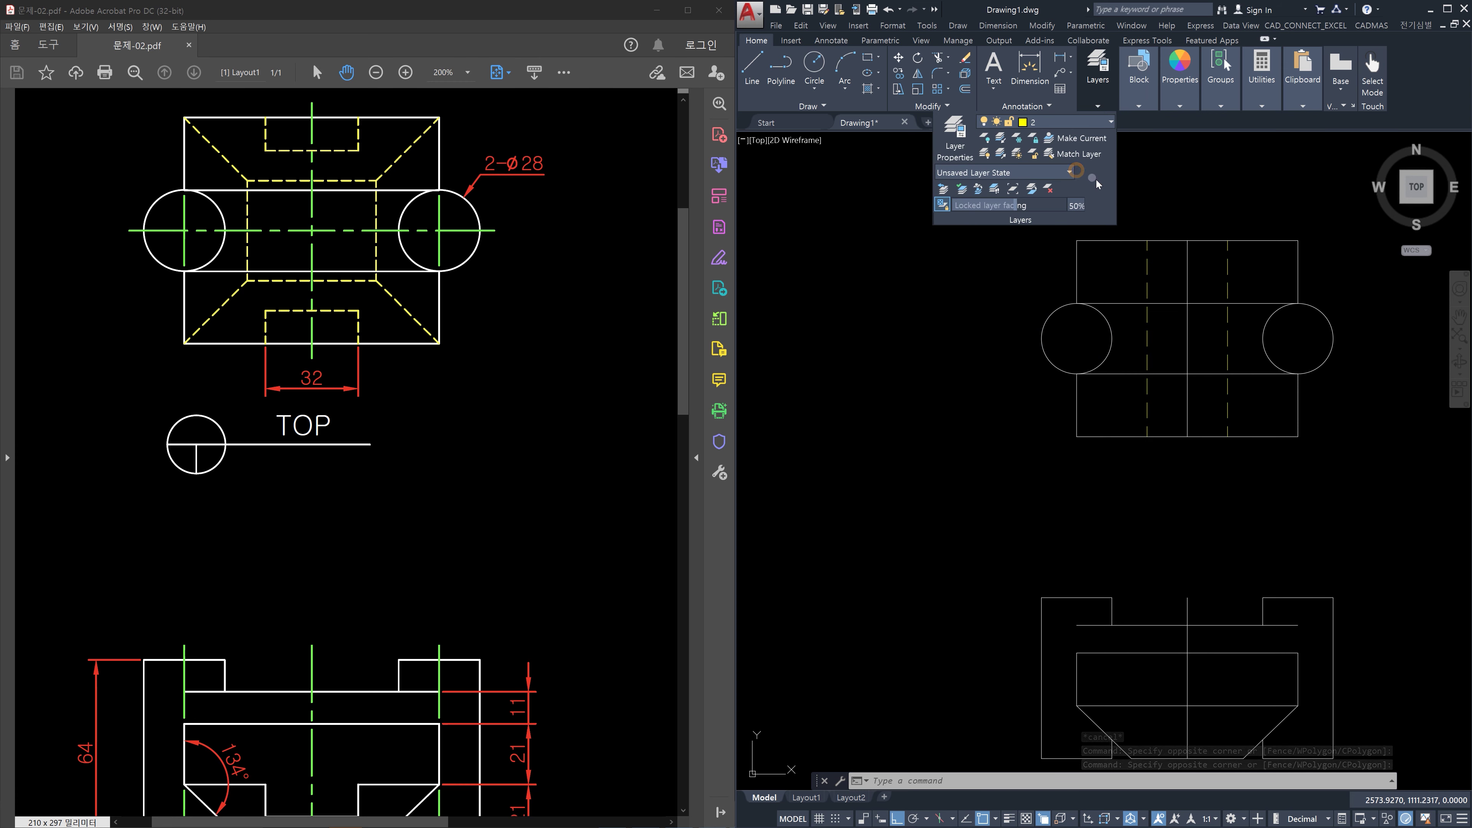
key("Escape")
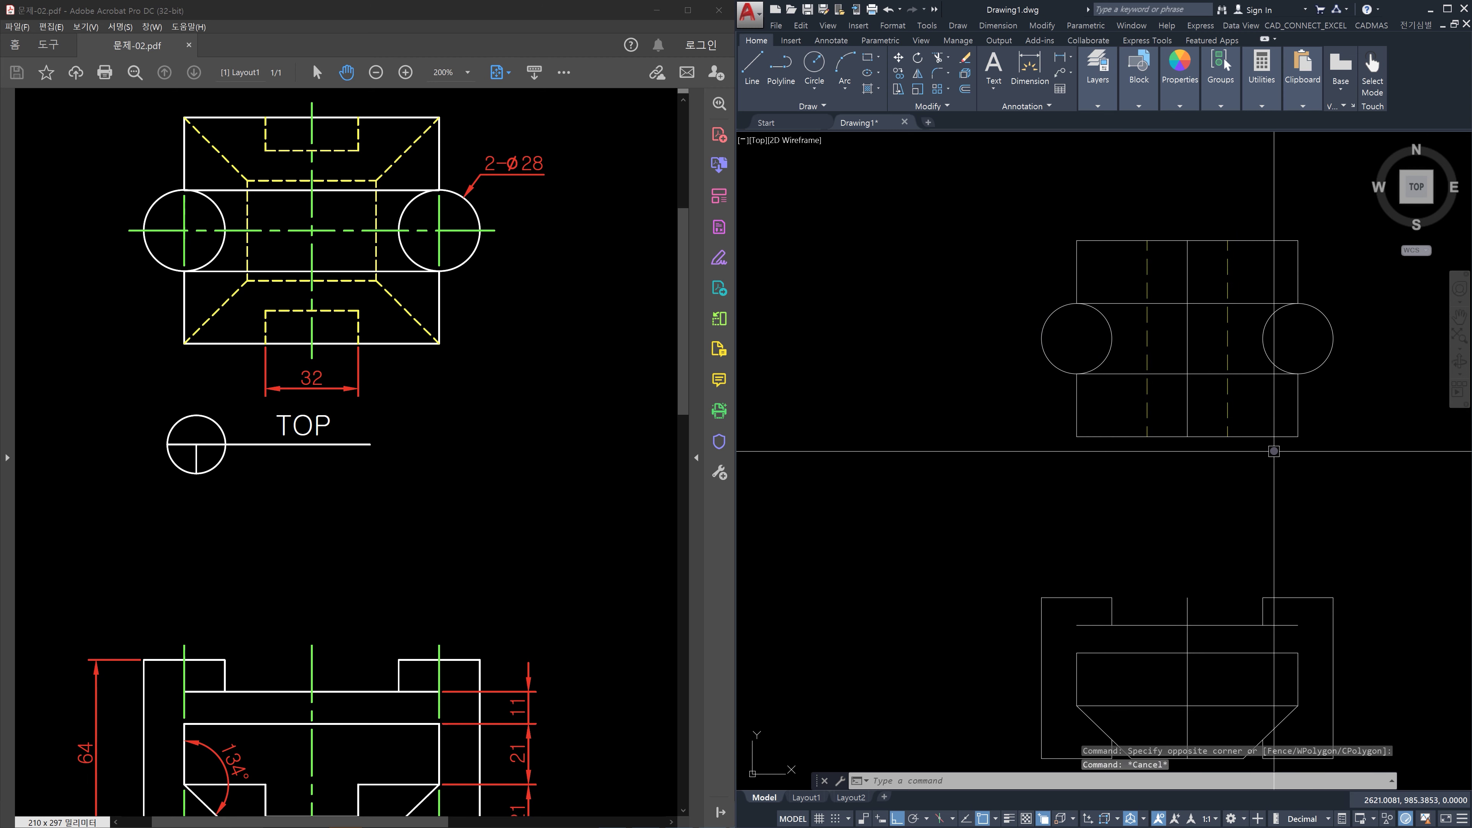
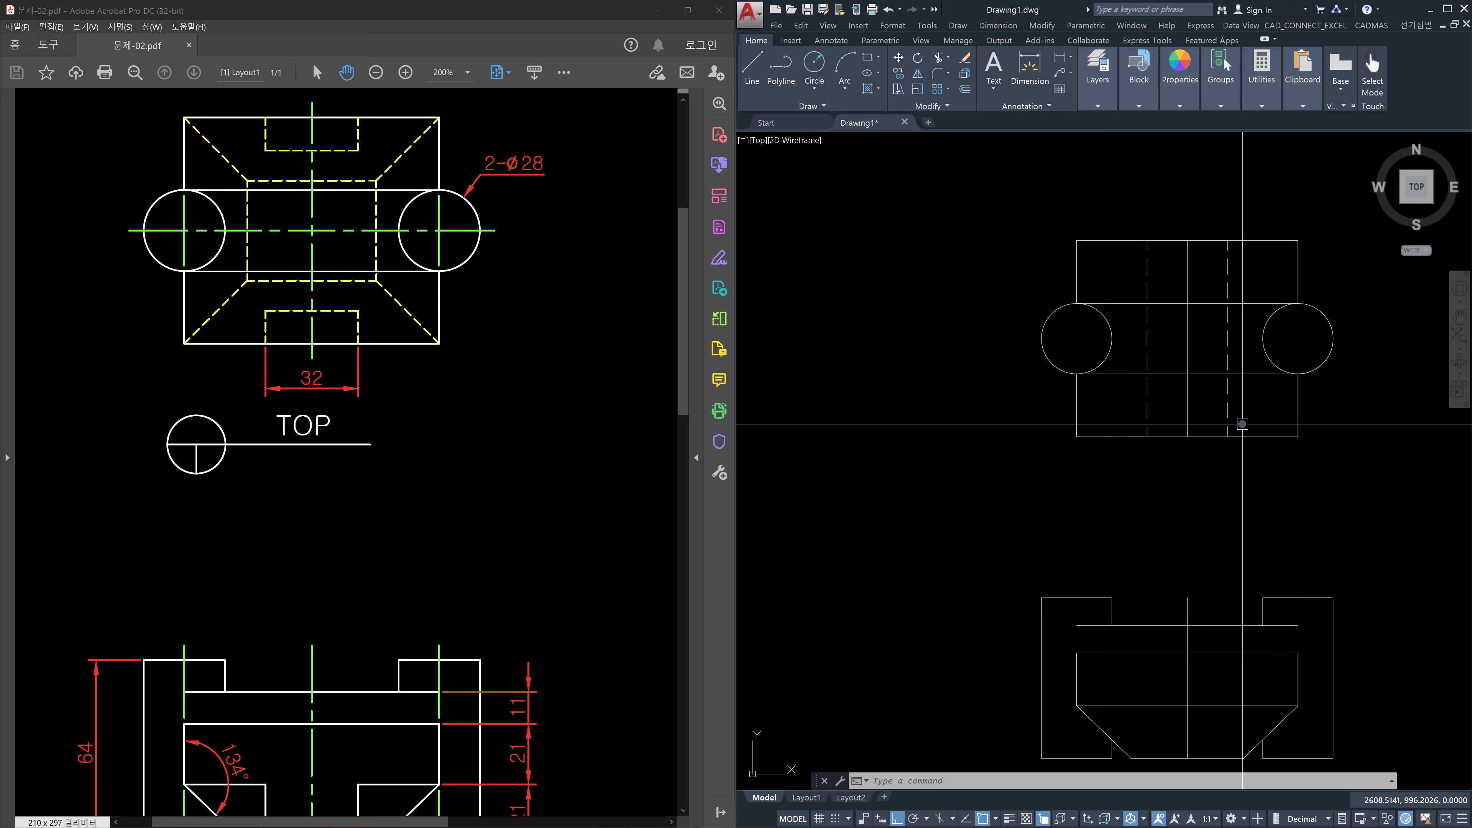
Try a vertical construction line through the lower end of the top view's right dashed line, and erase it
middle_click_drag(1264, 513, 1144, 432)
key("Escape")
key("Escape")
key("Escape")
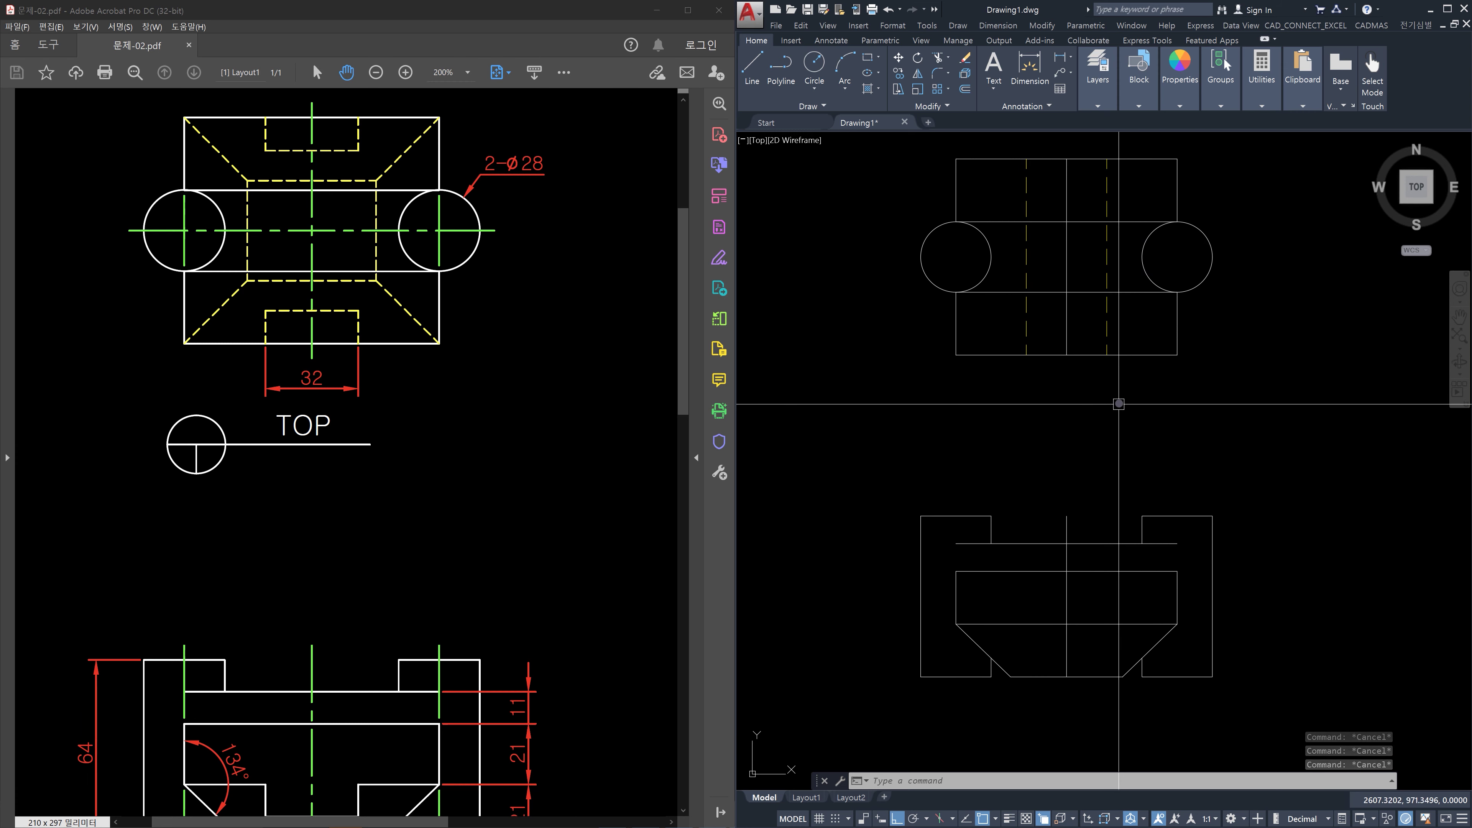
type("xl")
key("Return")
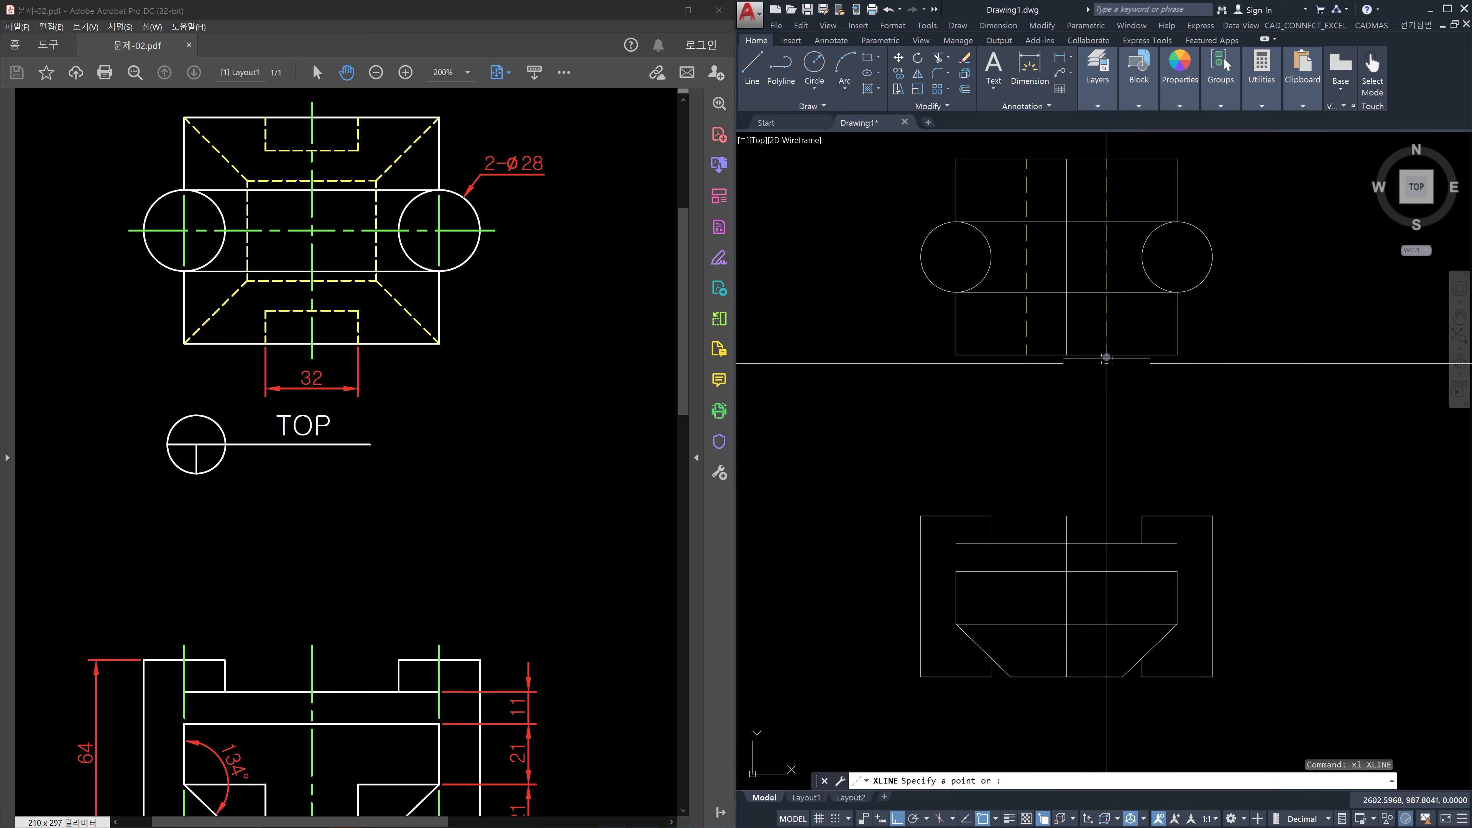
left_click(1106, 352)
left_click(1116, 457)
key("Escape")
key("space")
key("Escape")
left_click(1140, 399)
left_click(1034, 394)
key("Delete")
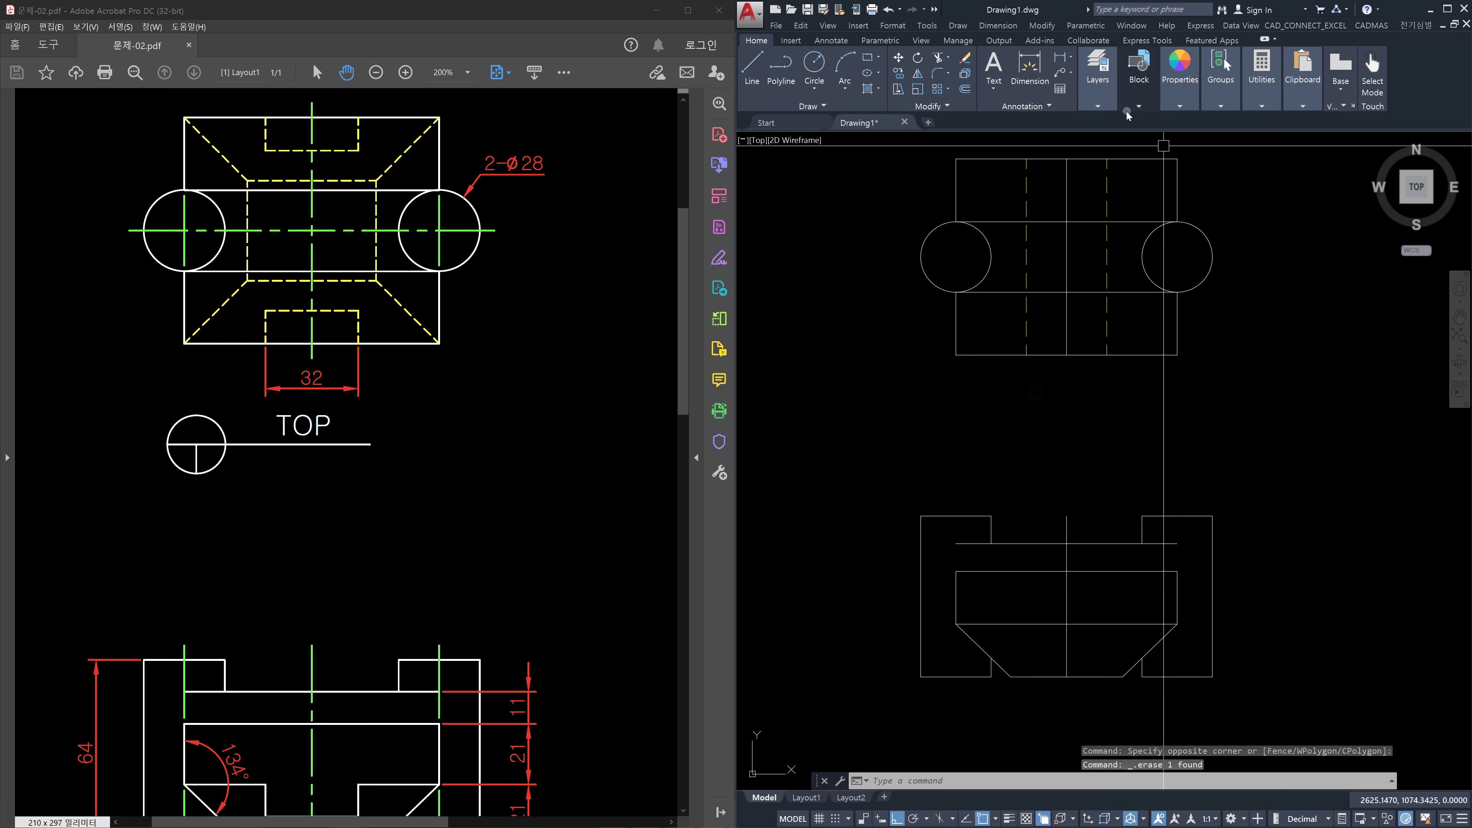
Make layer 0 the current layer
left_click(1109, 108)
left_click(1066, 122)
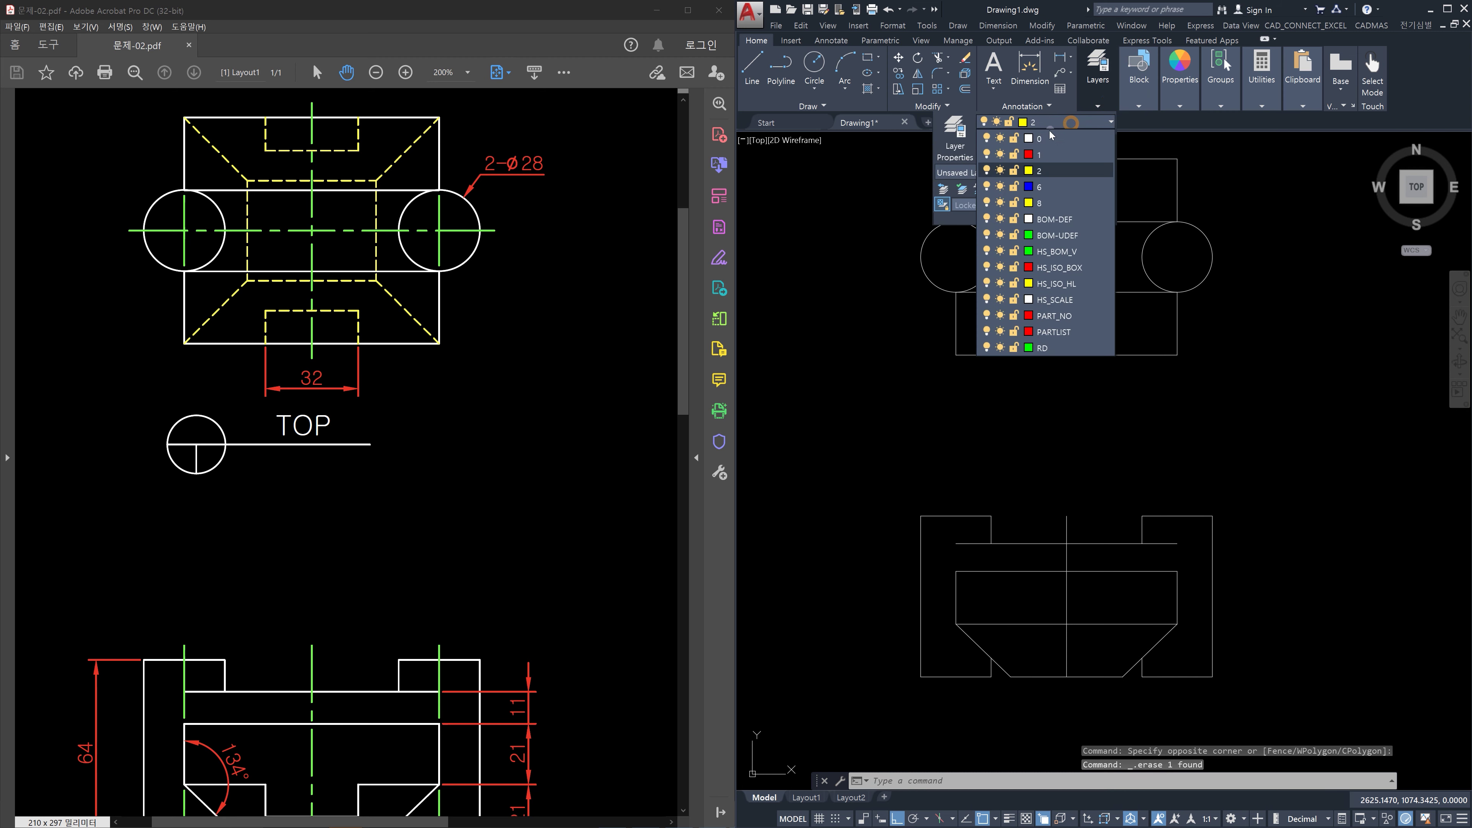
left_click(1041, 138)
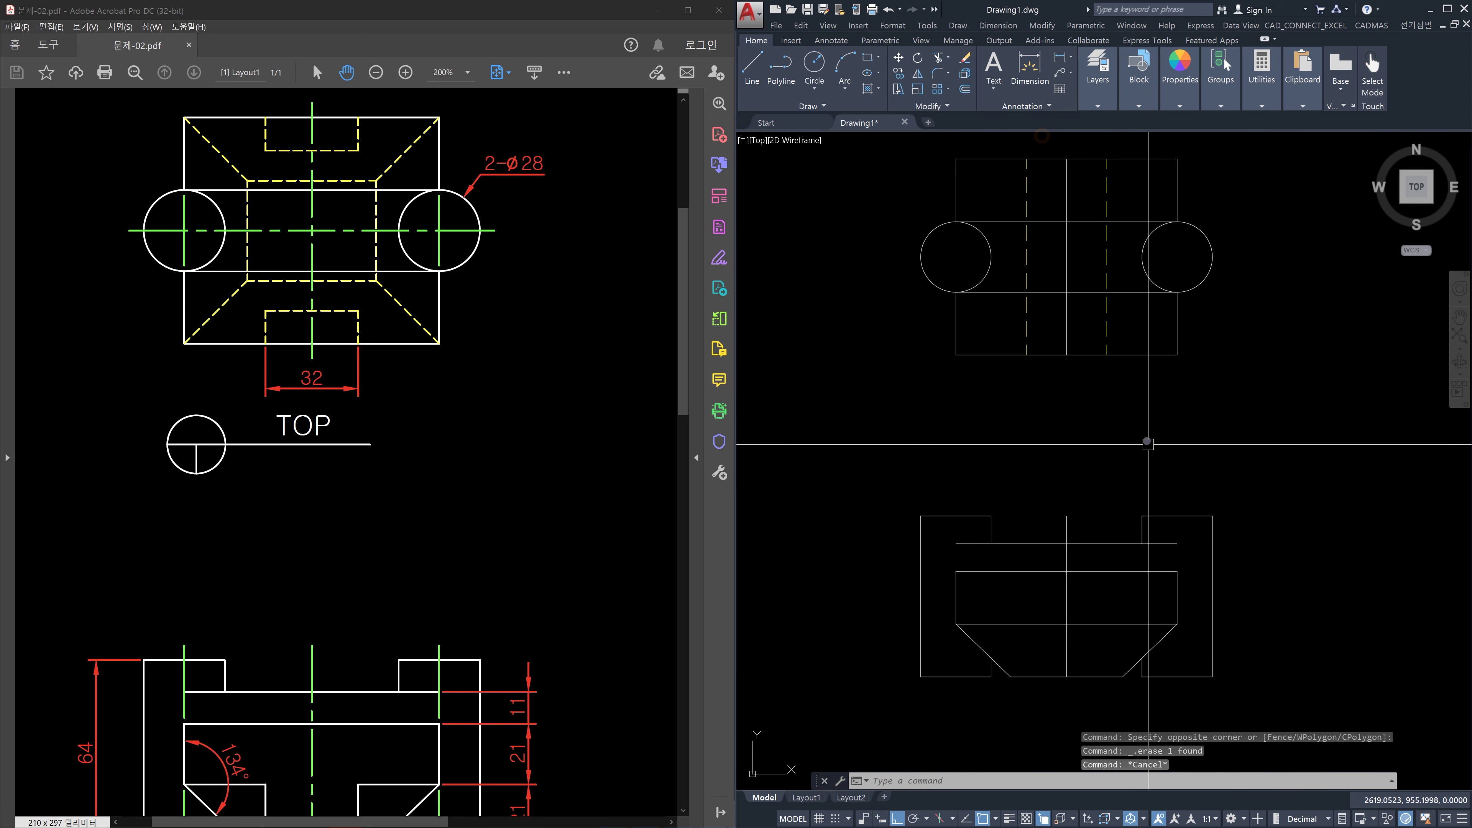
key("Escape")
key("Escape")
Draw vertical construction lines through the lower ends of the top view's two dashed lines, down across the front view
type("xl")
key("Return")
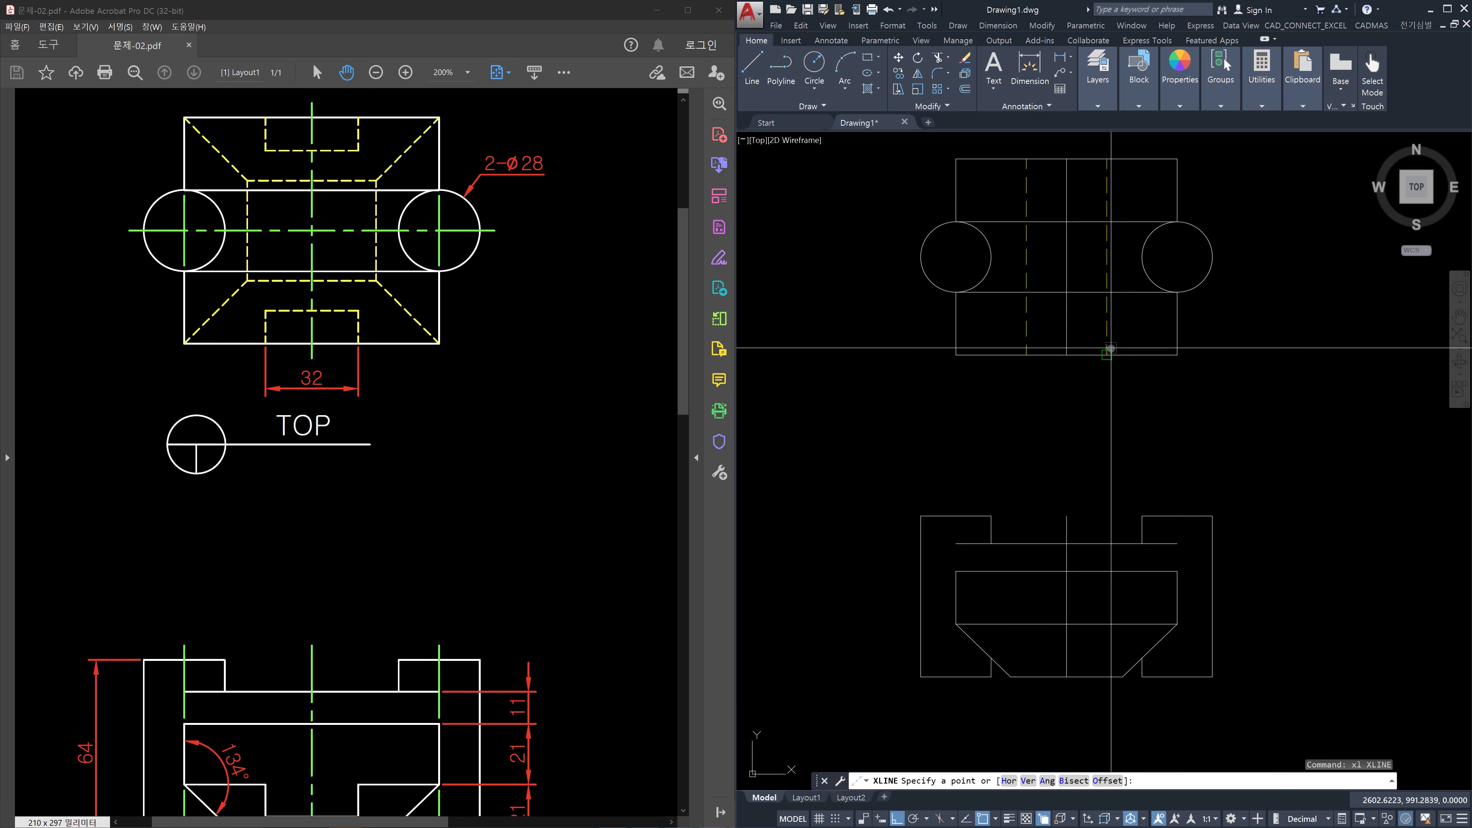
left_click(1107, 351)
left_click(1109, 349)
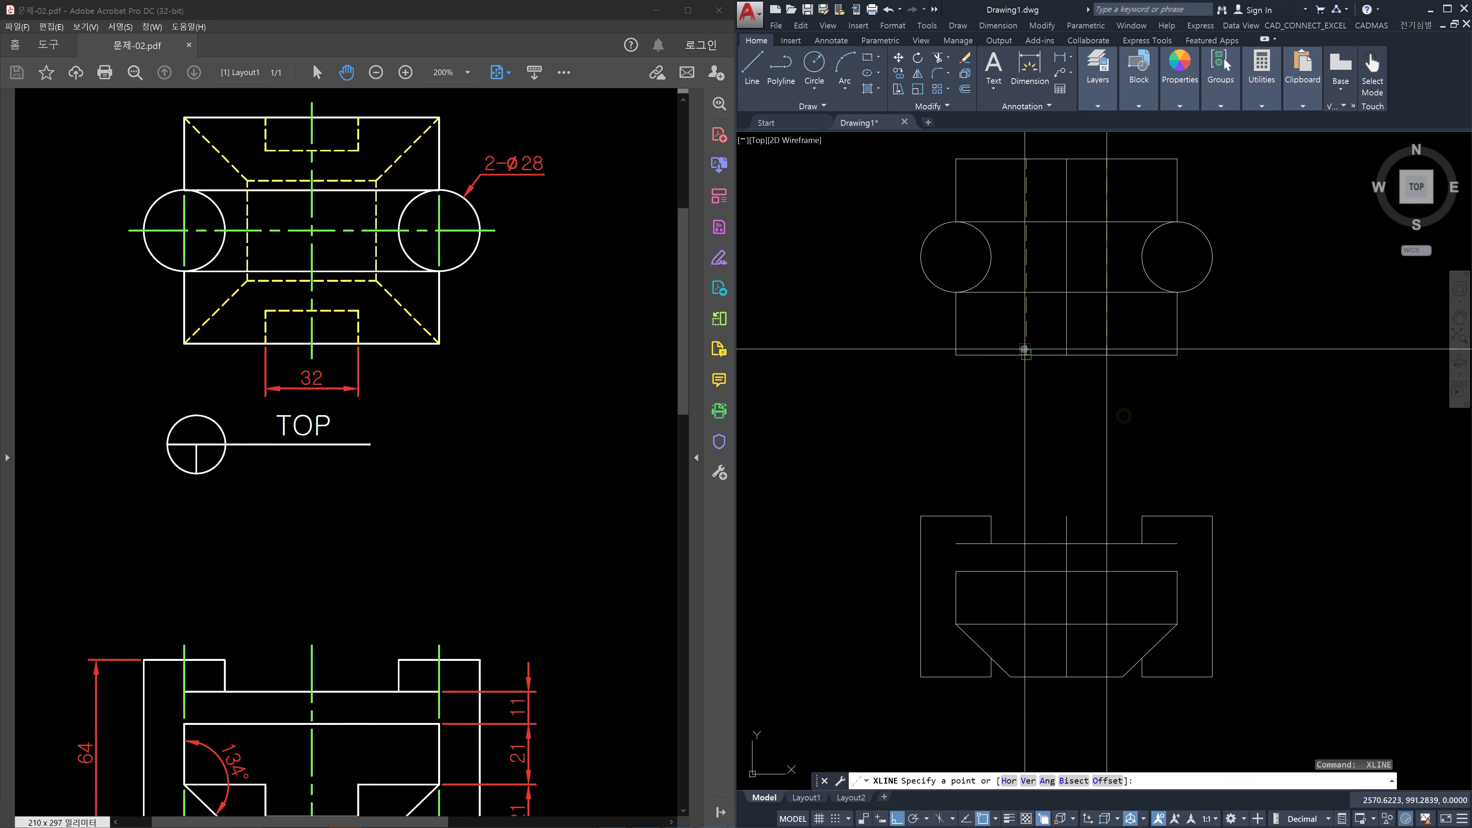
key("Escape")
Trim both construction lines above the horizontal line joining the front view's slope tops, and trim that line between them
middle_click_drag(1129, 618, 1116, 508)
scroll(1106, 525, "up", 2)
key("Escape")
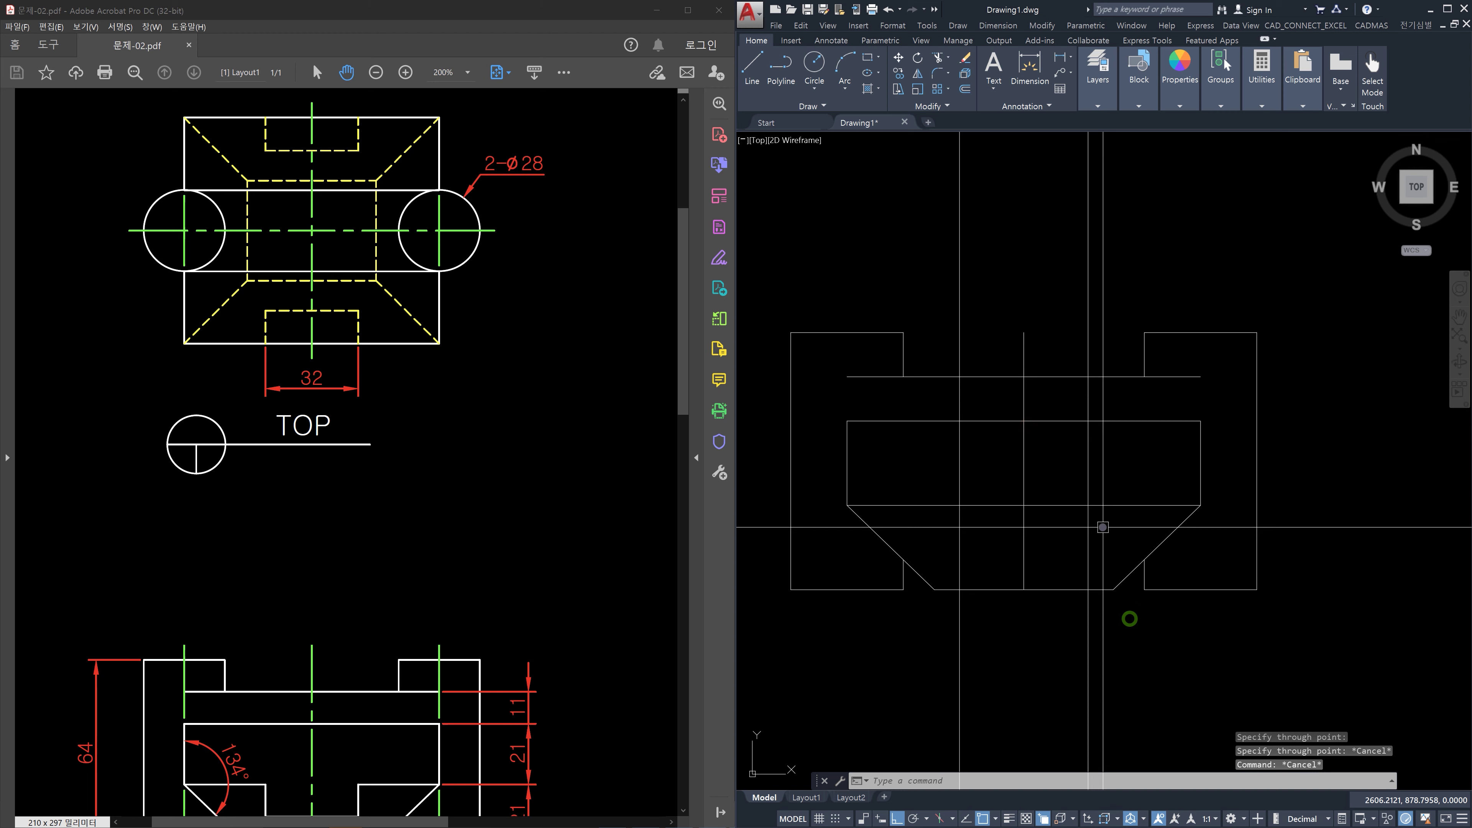
type("tr")
key("Return")
left_click(1107, 515)
left_click(1075, 495)
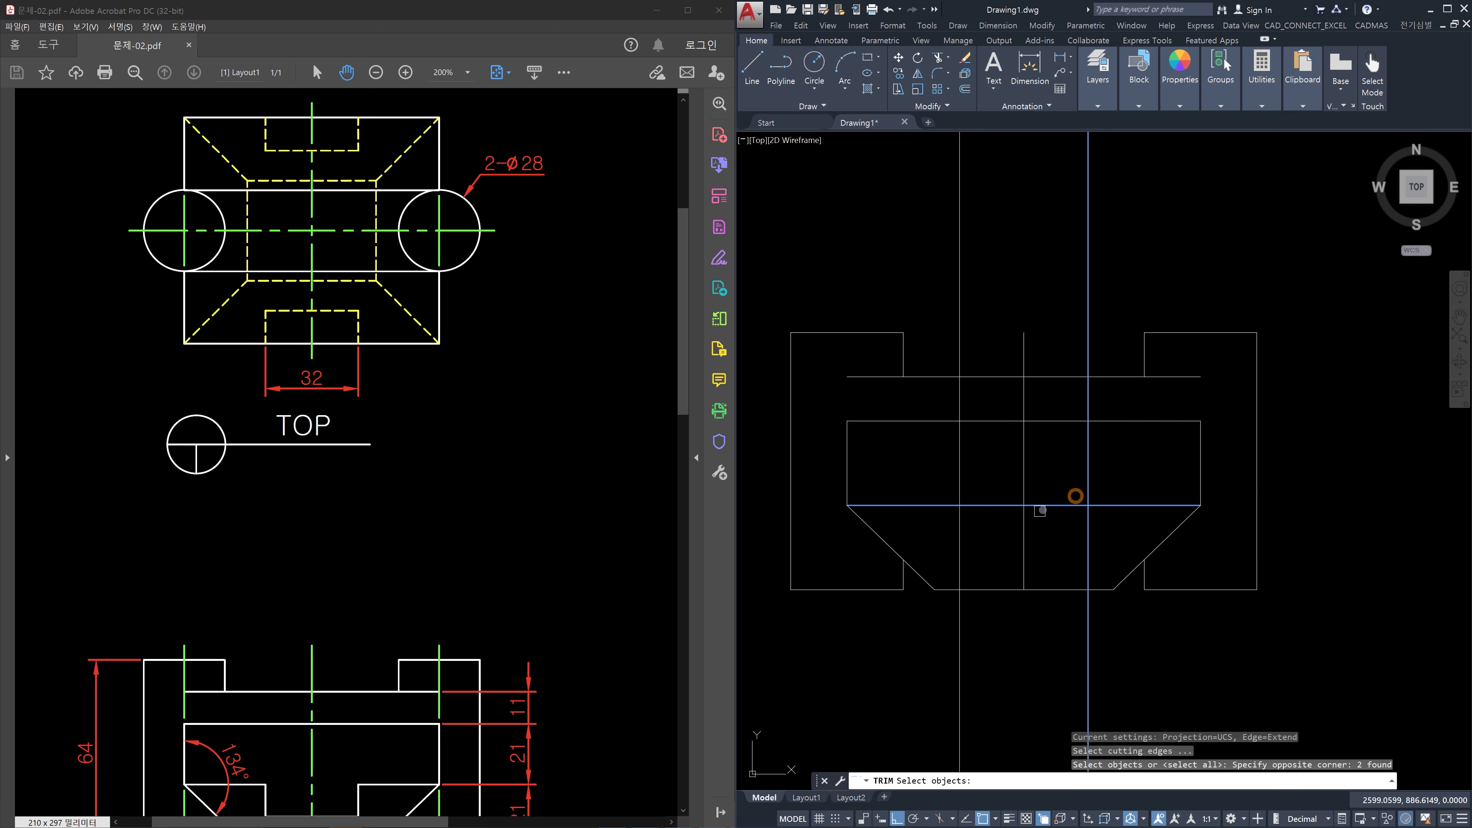
key("Return")
left_click(962, 487)
left_click(1087, 480)
left_click(1061, 520)
left_click(1045, 480)
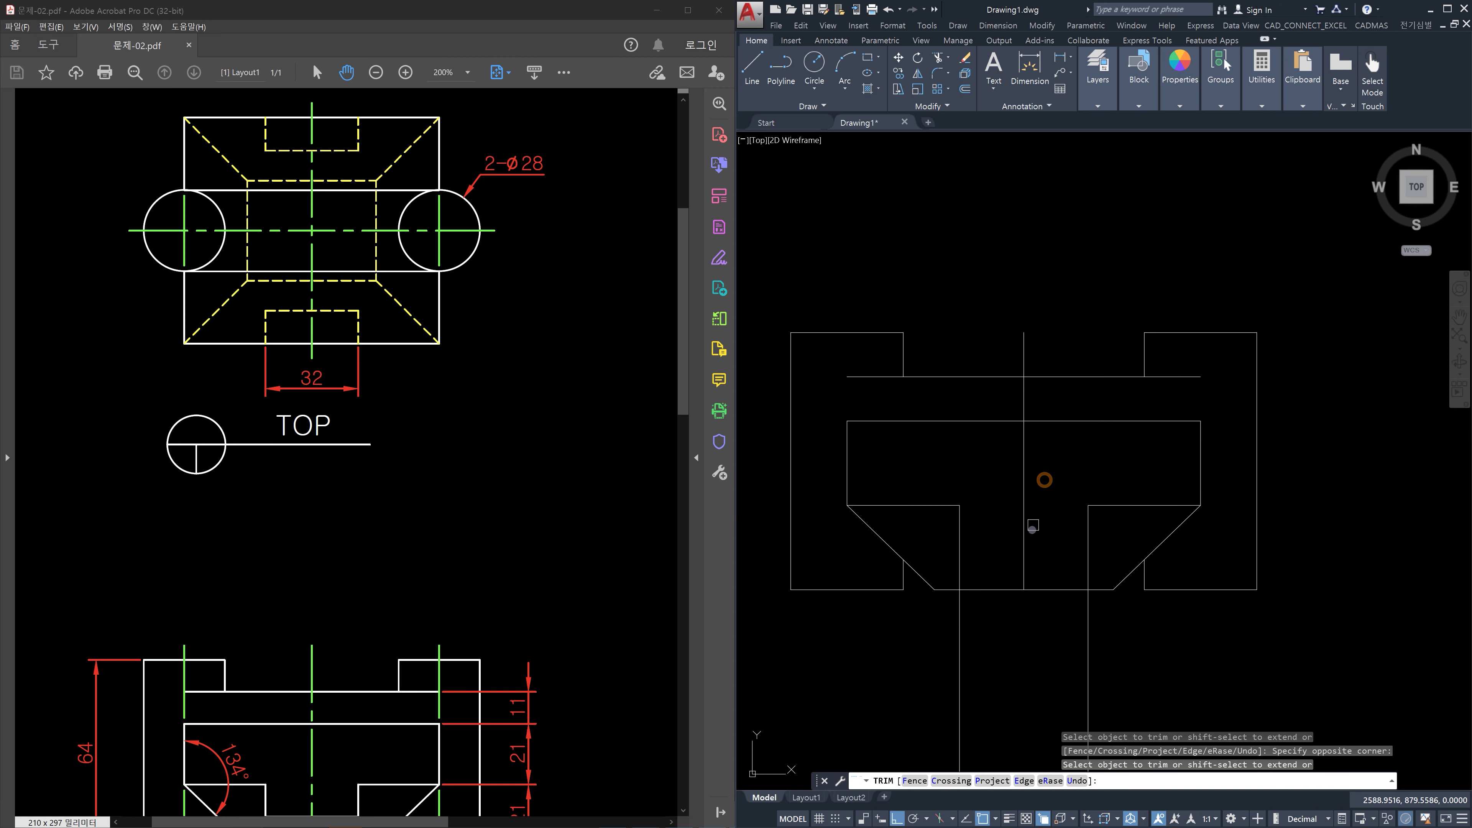
key("Escape")
Trim the parts of both construction lines below the front view's bottom line
middle_click_drag(1044, 580, 1044, 507)
type("tr")
key("Return")
left_click(1059, 542)
left_click(1052, 498)
key("Return")
left_click(1120, 582)
left_click(922, 583)
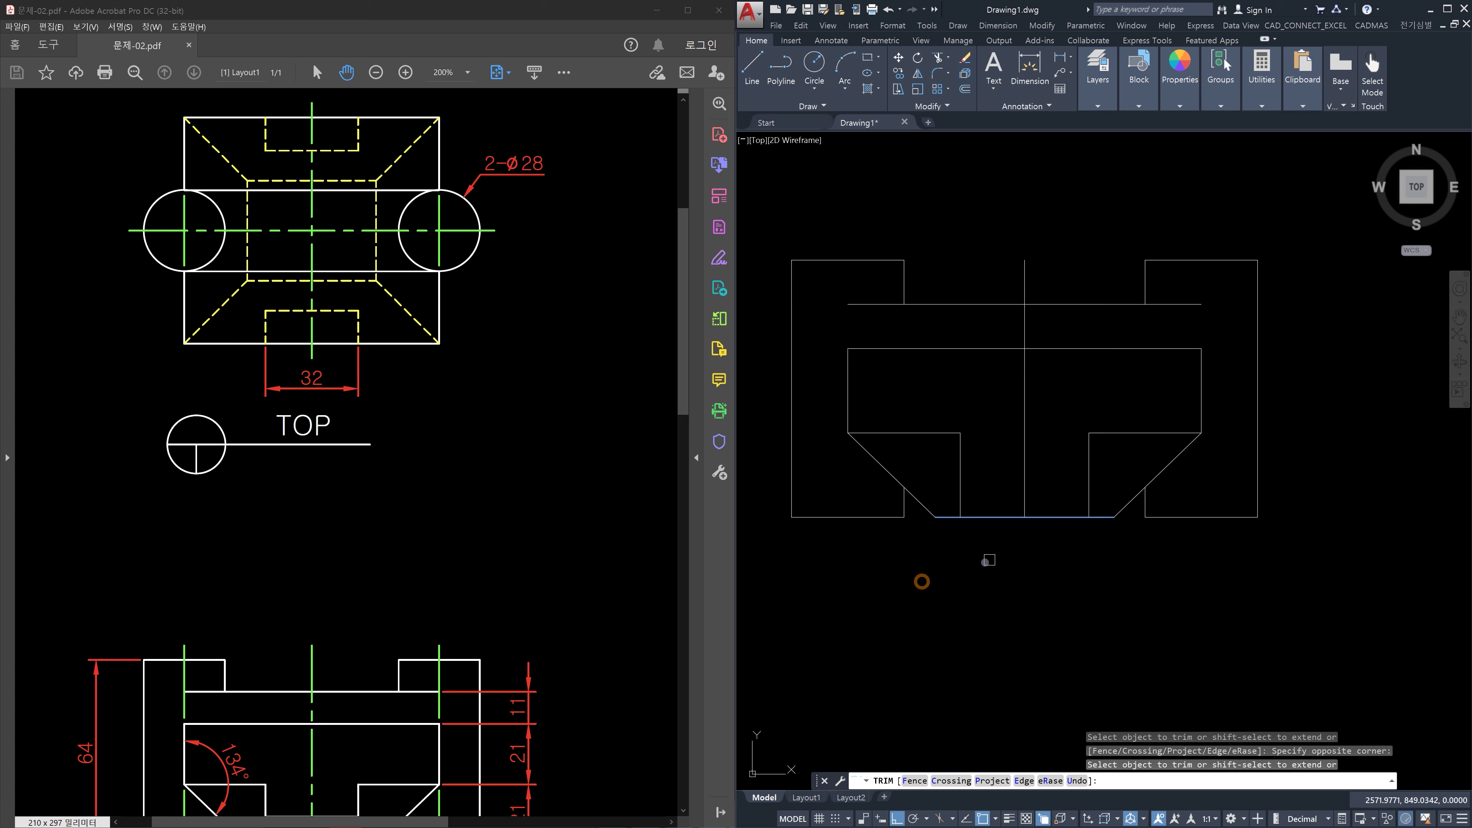
key("Escape")
Erase the vertical centre line of the front view
left_click(1024, 397)
left_click(999, 386)
key("Delete")
key("Escape")
key("Escape")
Erase the vertical centre line of the top view, between the two dashed lines
scroll(1126, 386, "down", 4)
middle_click_drag(1130, 355, 1127, 480)
scroll(1102, 326, "up", 4)
left_click(1148, 377)
left_click(1107, 341)
left_click(1024, 372)
left_click(976, 361)
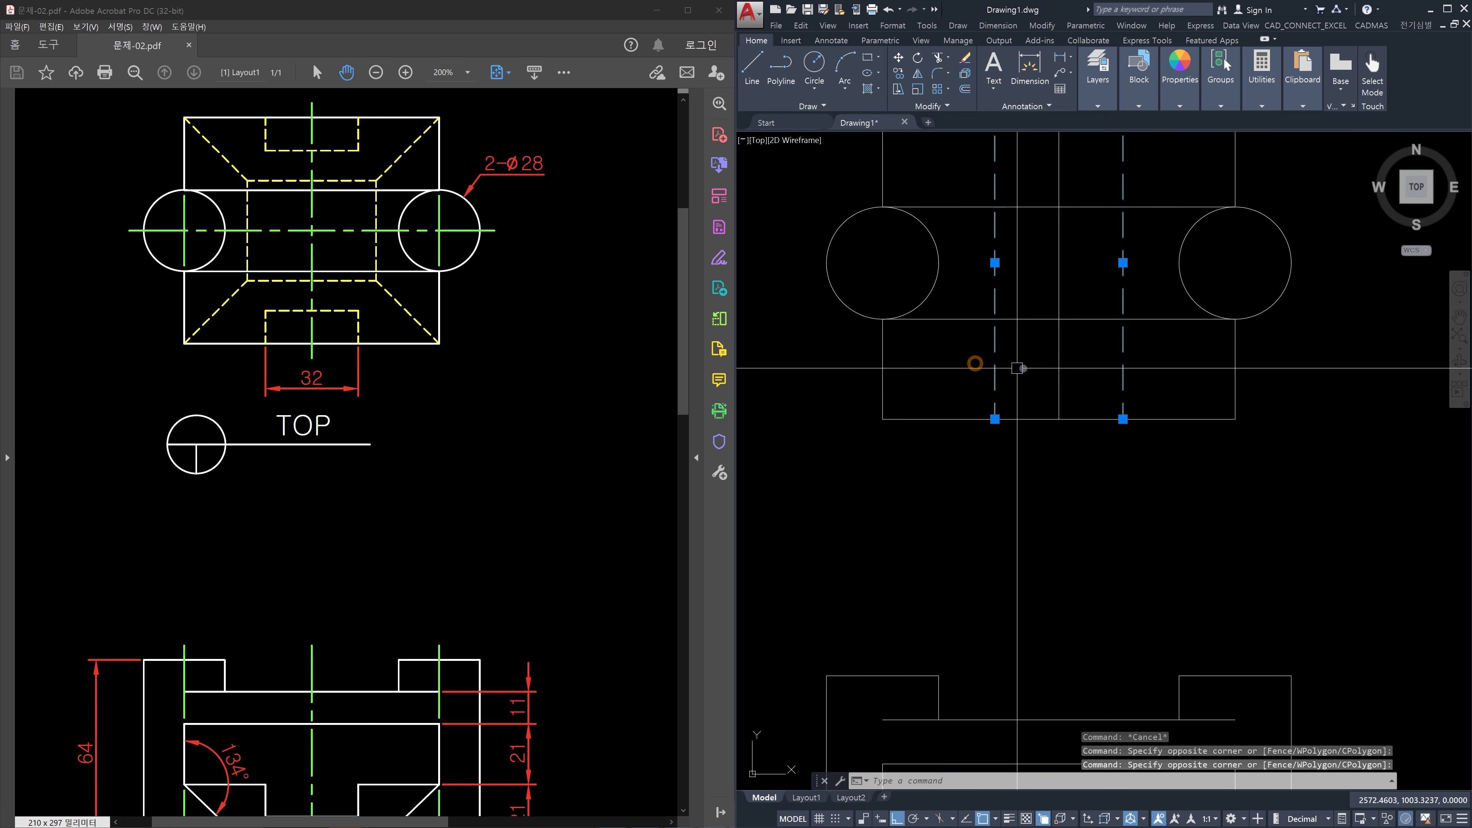
key("Escape")
left_click(1084, 370)
left_click(1043, 354)
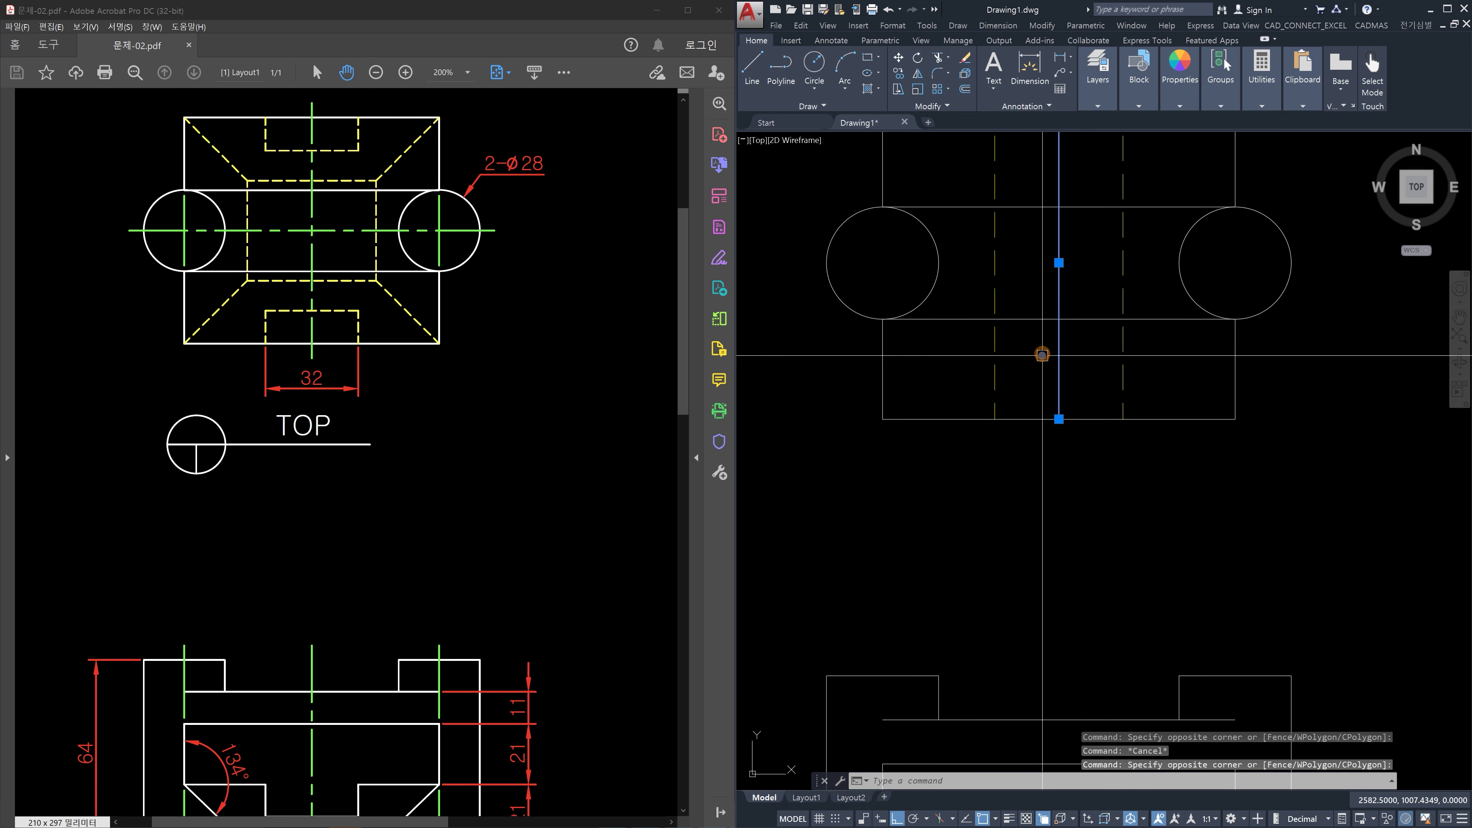
key("Delete")
scroll(1193, 389, "down", 2)
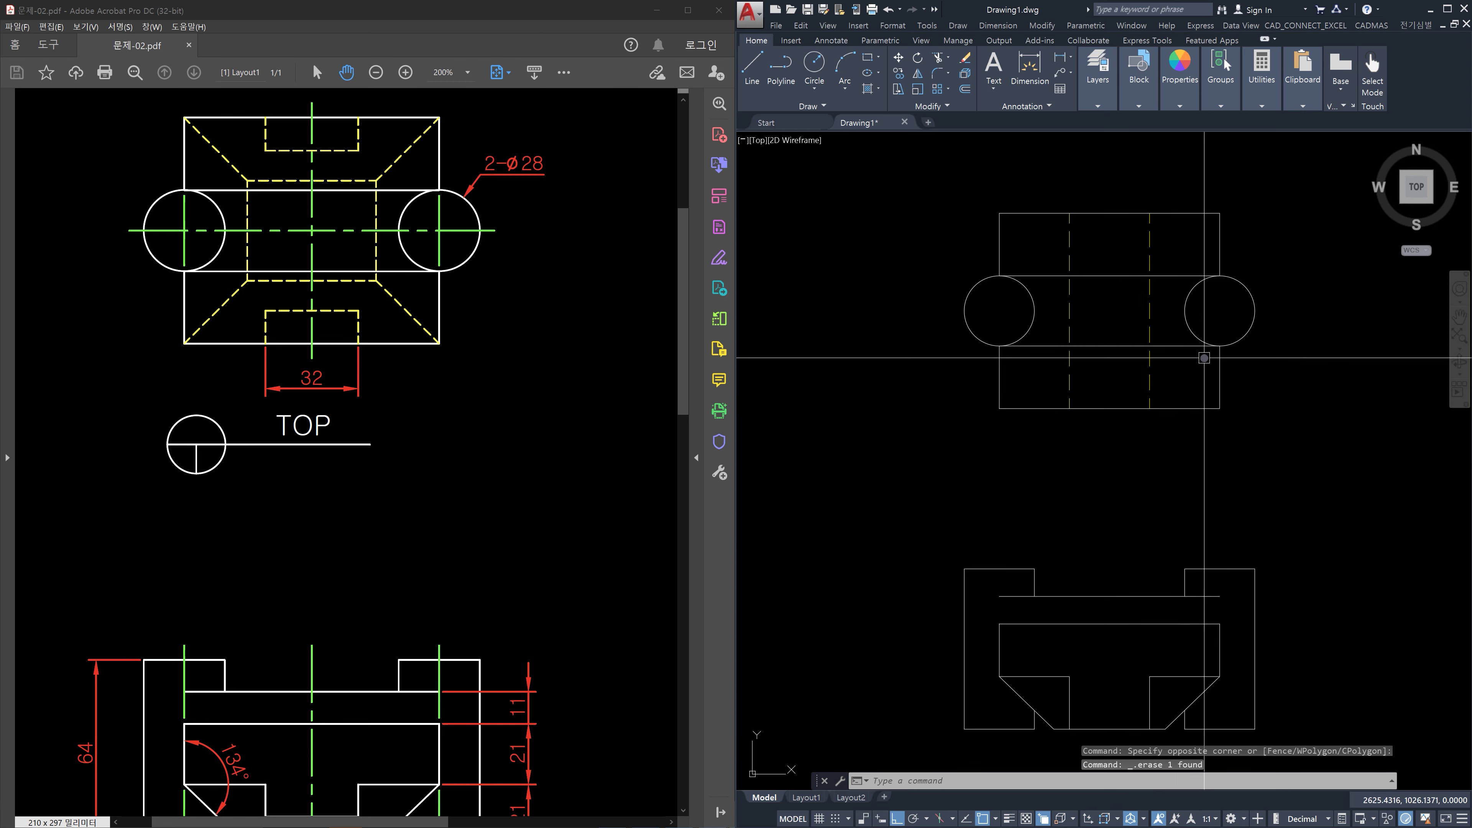
middle_click_drag(1171, 620, 1146, 472)
scroll(1015, 574, "up", 2)
key("Escape")
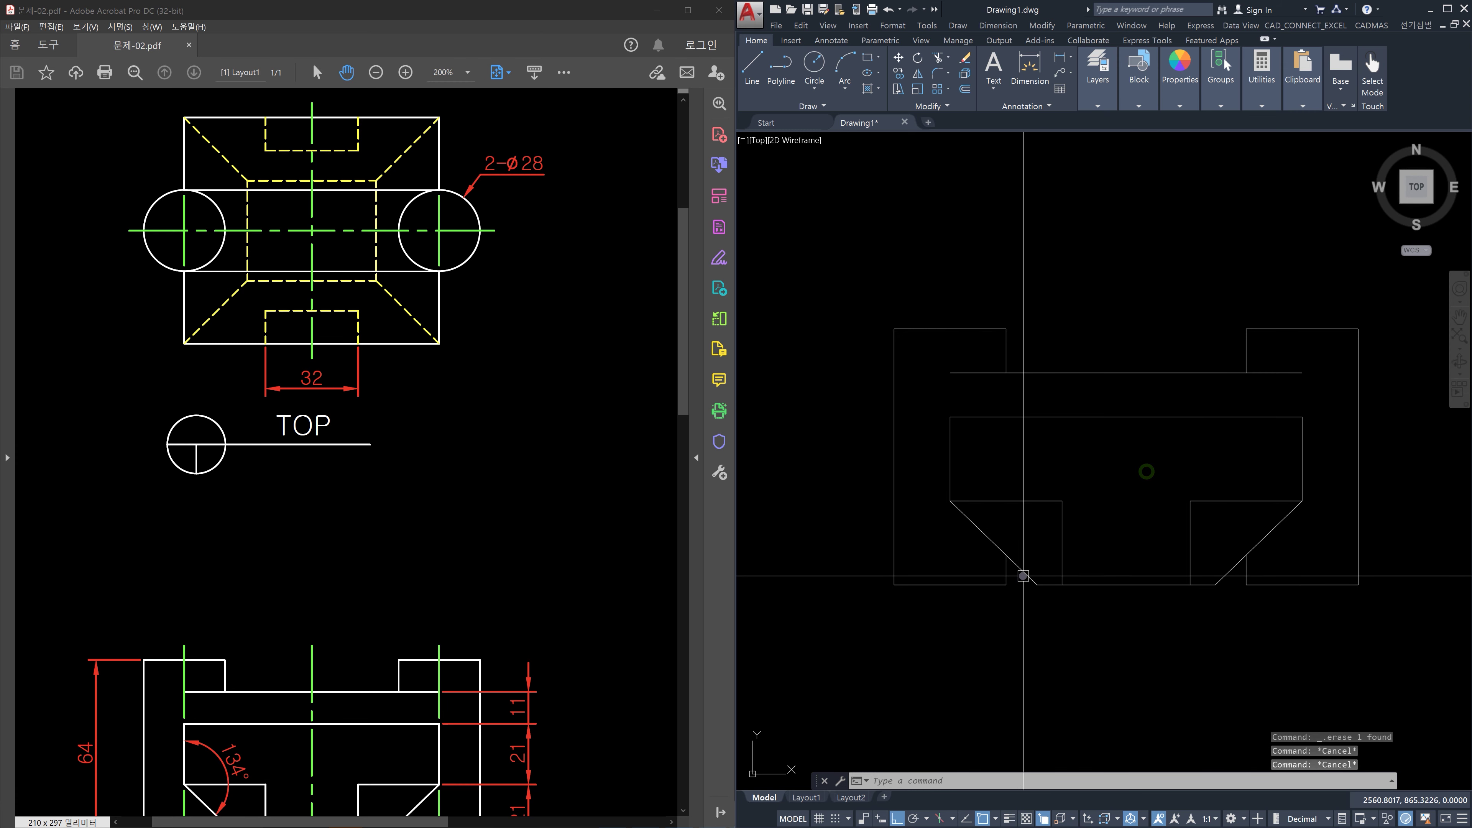
Draw vertical construction lines through the bottom ends of both slopes of the front view, running up through the top view
left_click(1037, 582)
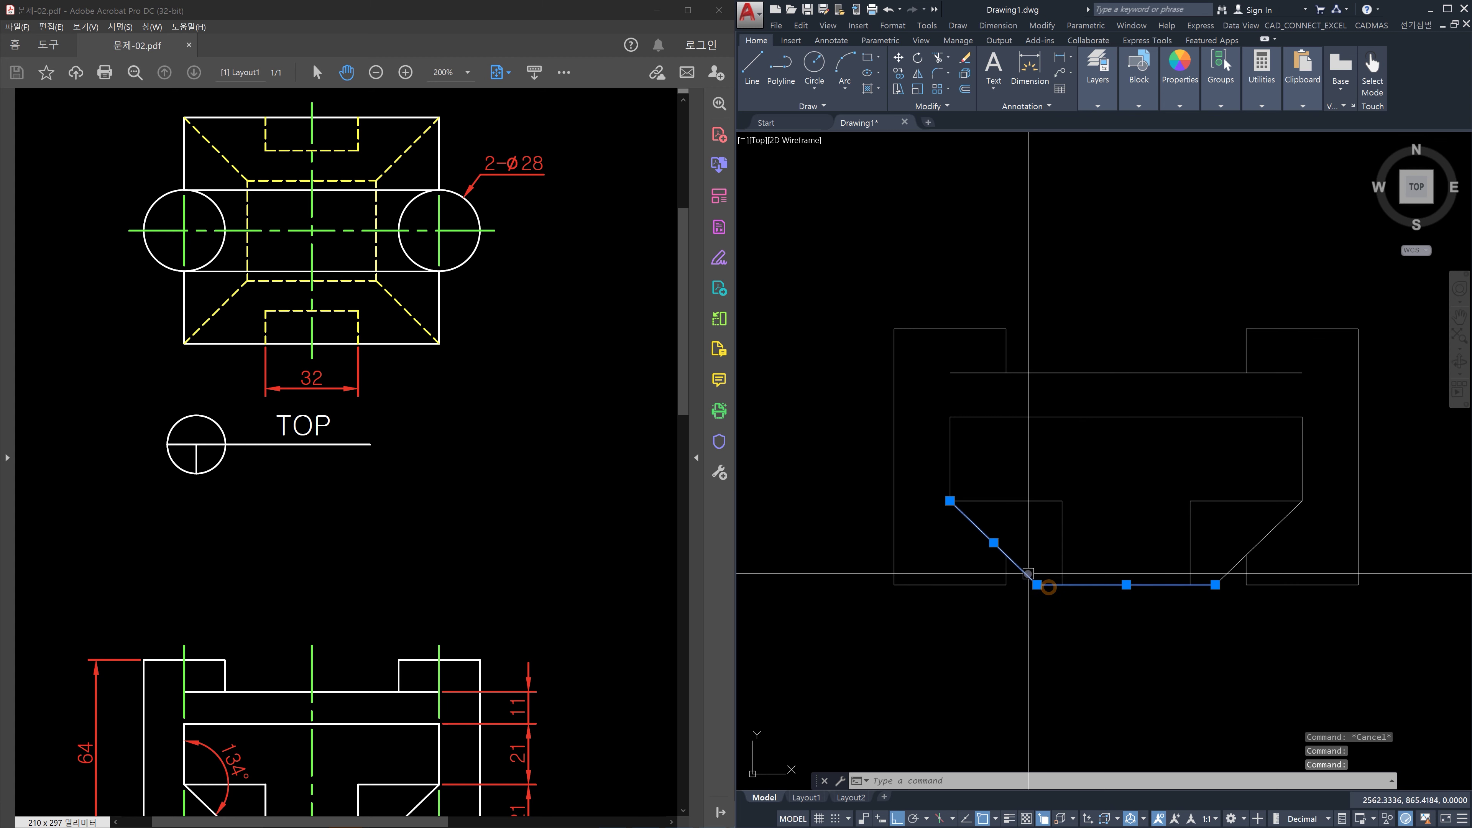
scroll(1058, 606, "up", 5)
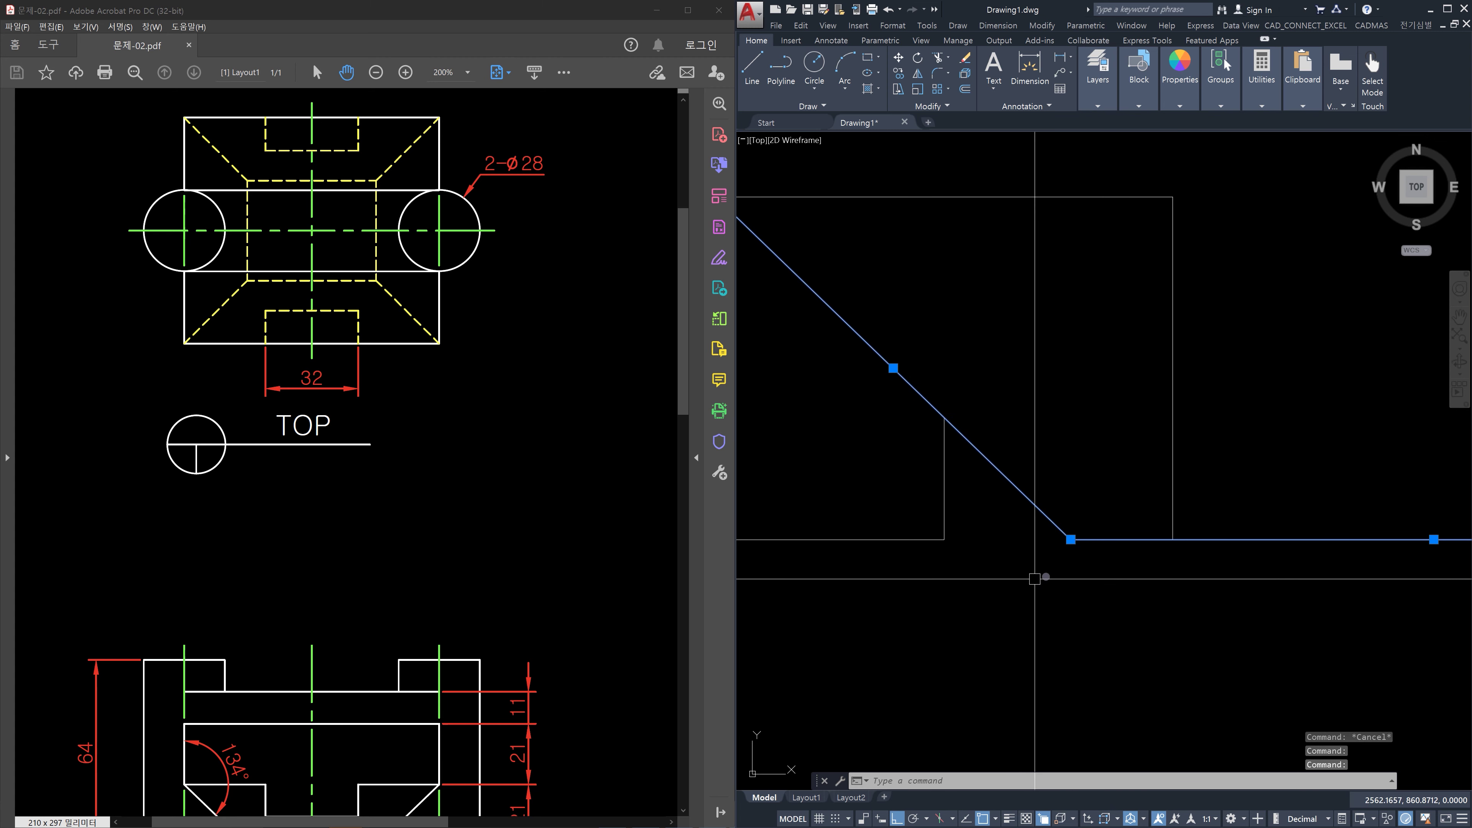
key("Escape")
type("xl")
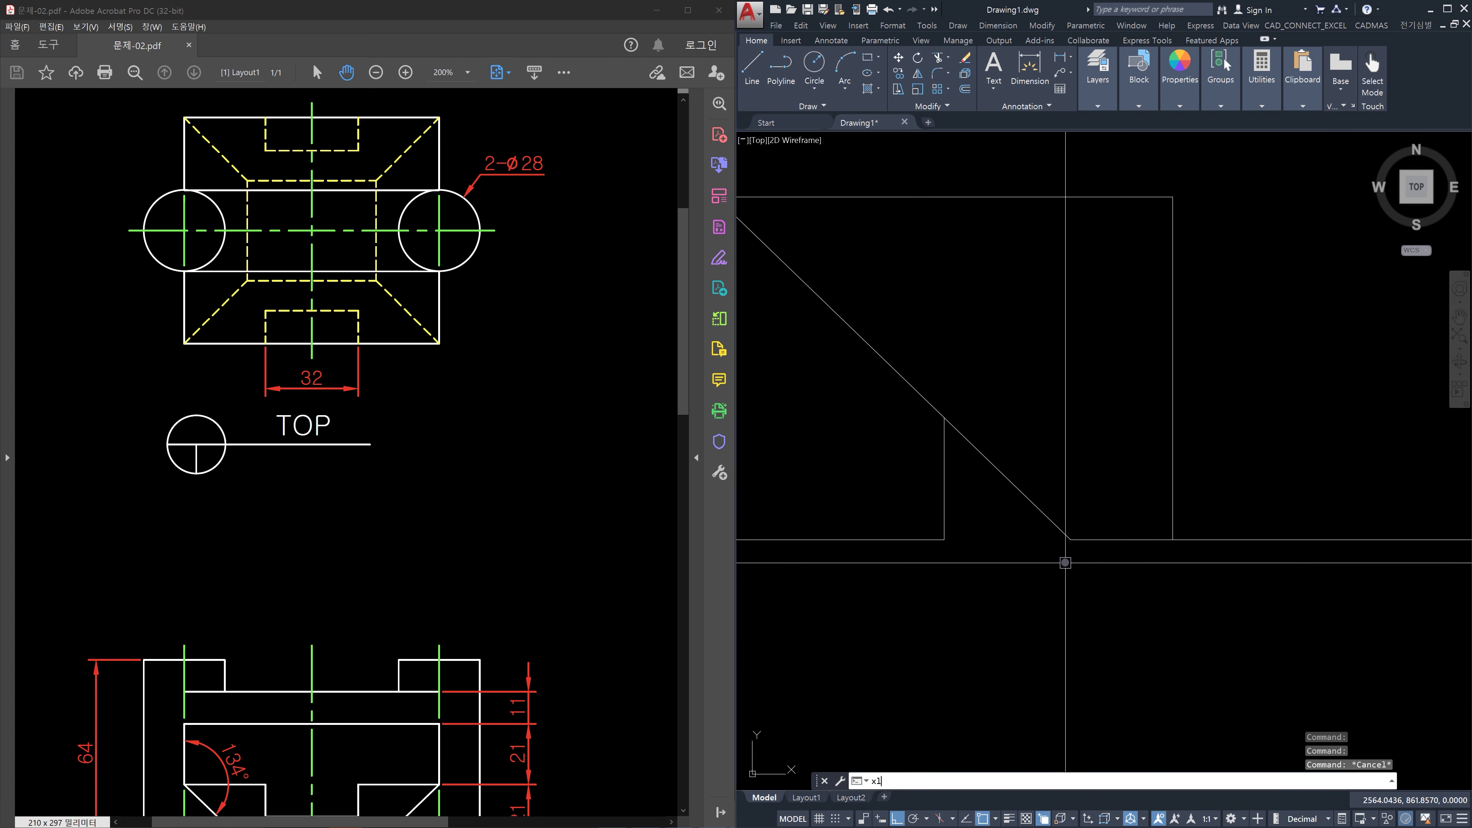
key("Return")
scroll(1071, 407, "down", 3)
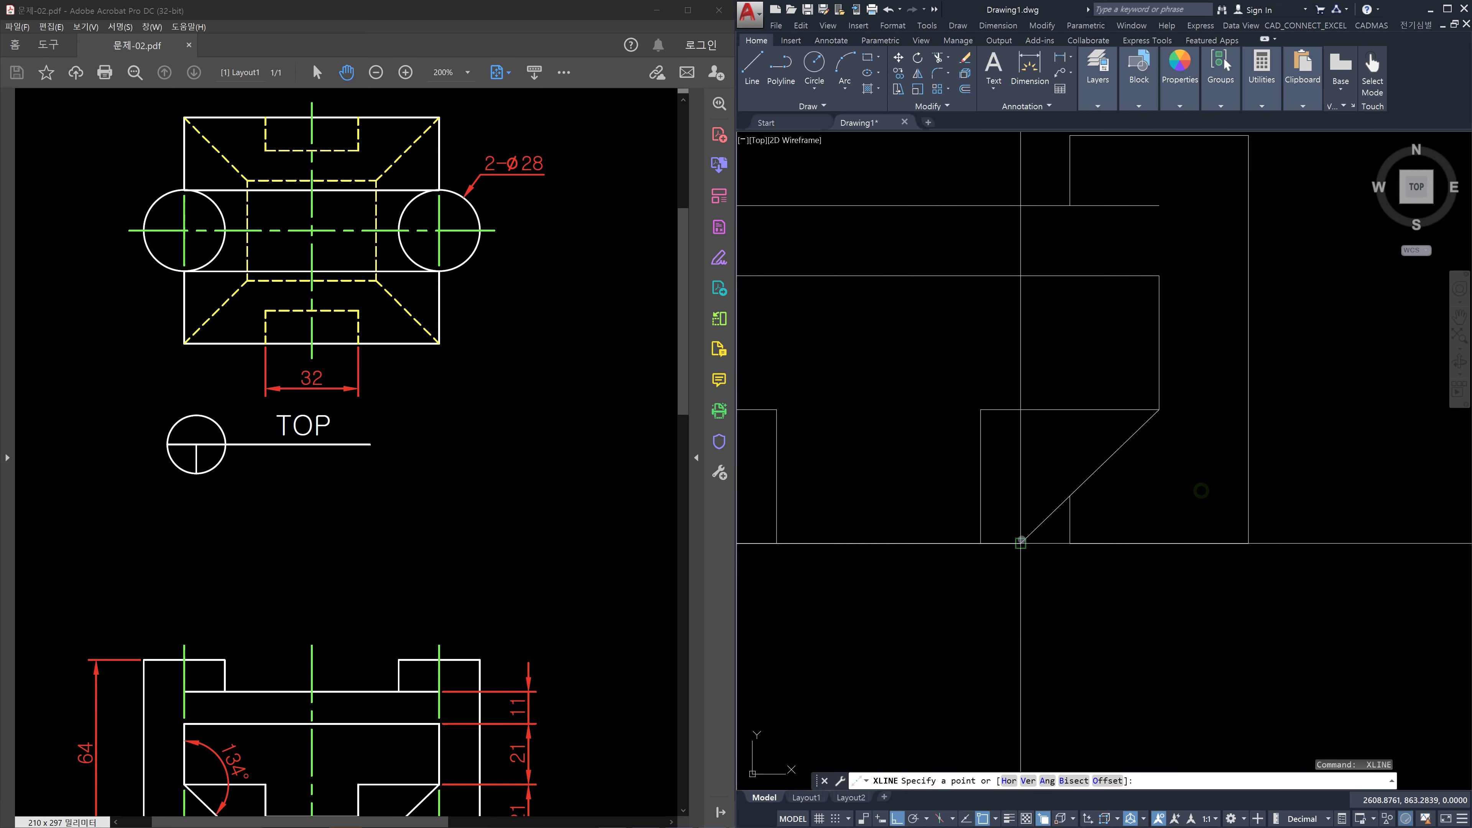
left_click(1021, 543)
left_click(1039, 333)
key("Escape")
scroll(1054, 298, "down", 3)
middle_click_drag(1054, 297, 1007, 619)
scroll(995, 413, "up", 4)
scroll(1035, 397, "down", 6)
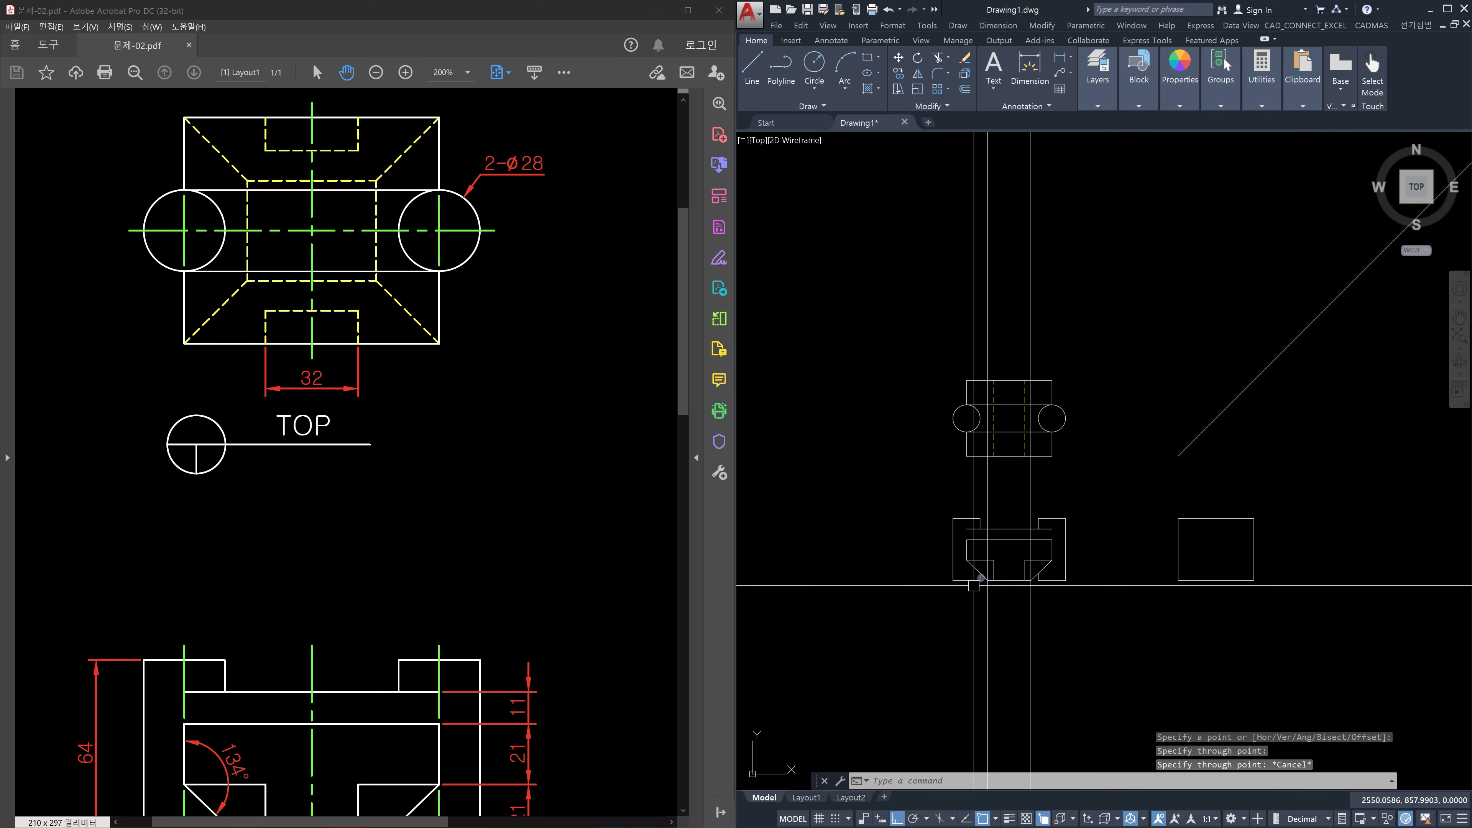
Match both new vertical construction lines to the properties of the top view's dashed hidden line
key("Escape")
key("Escape")
scroll(1023, 420, "up", 6)
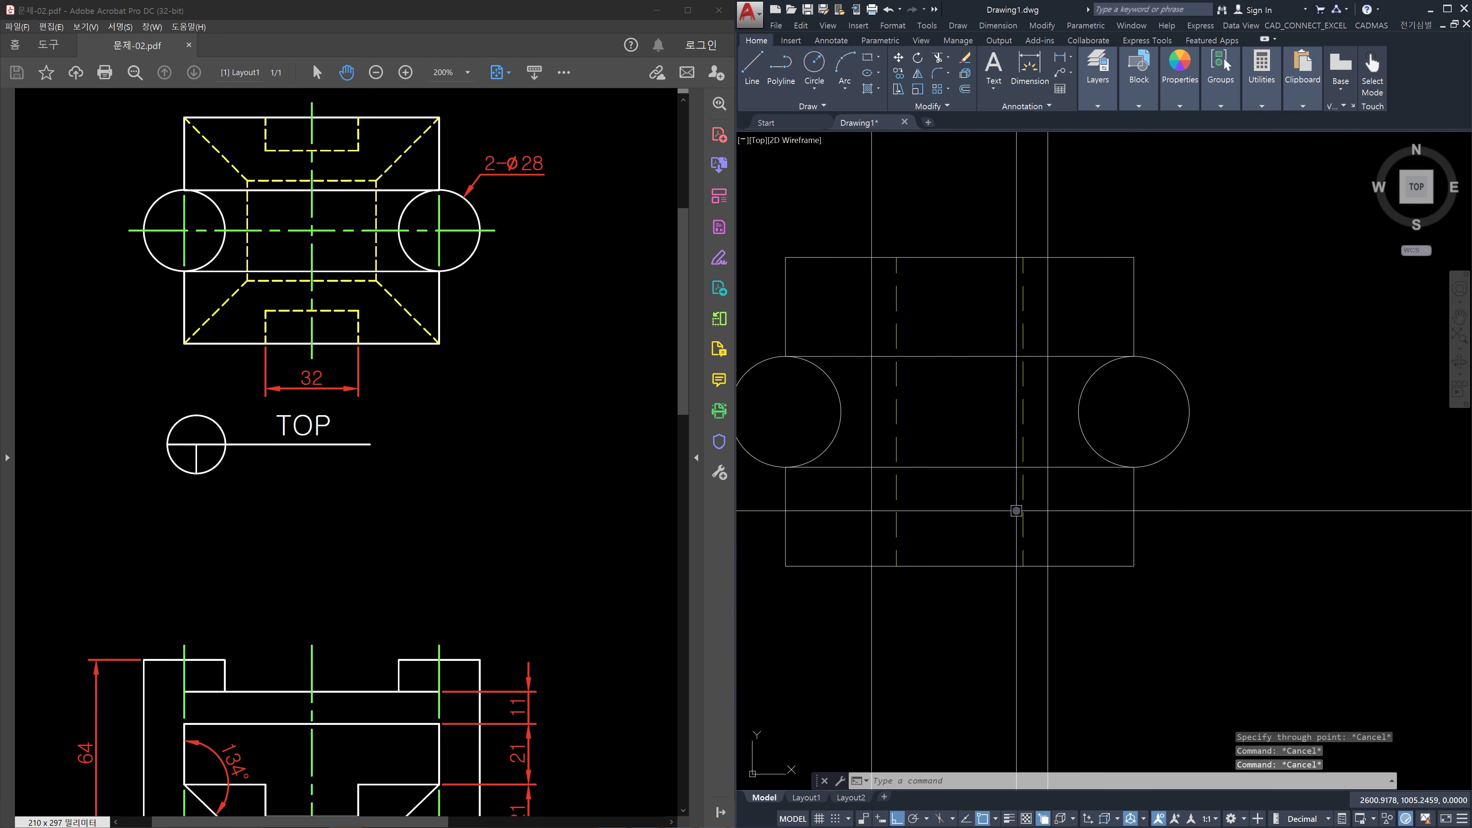
type("ma")
key("Return")
left_click(1023, 522)
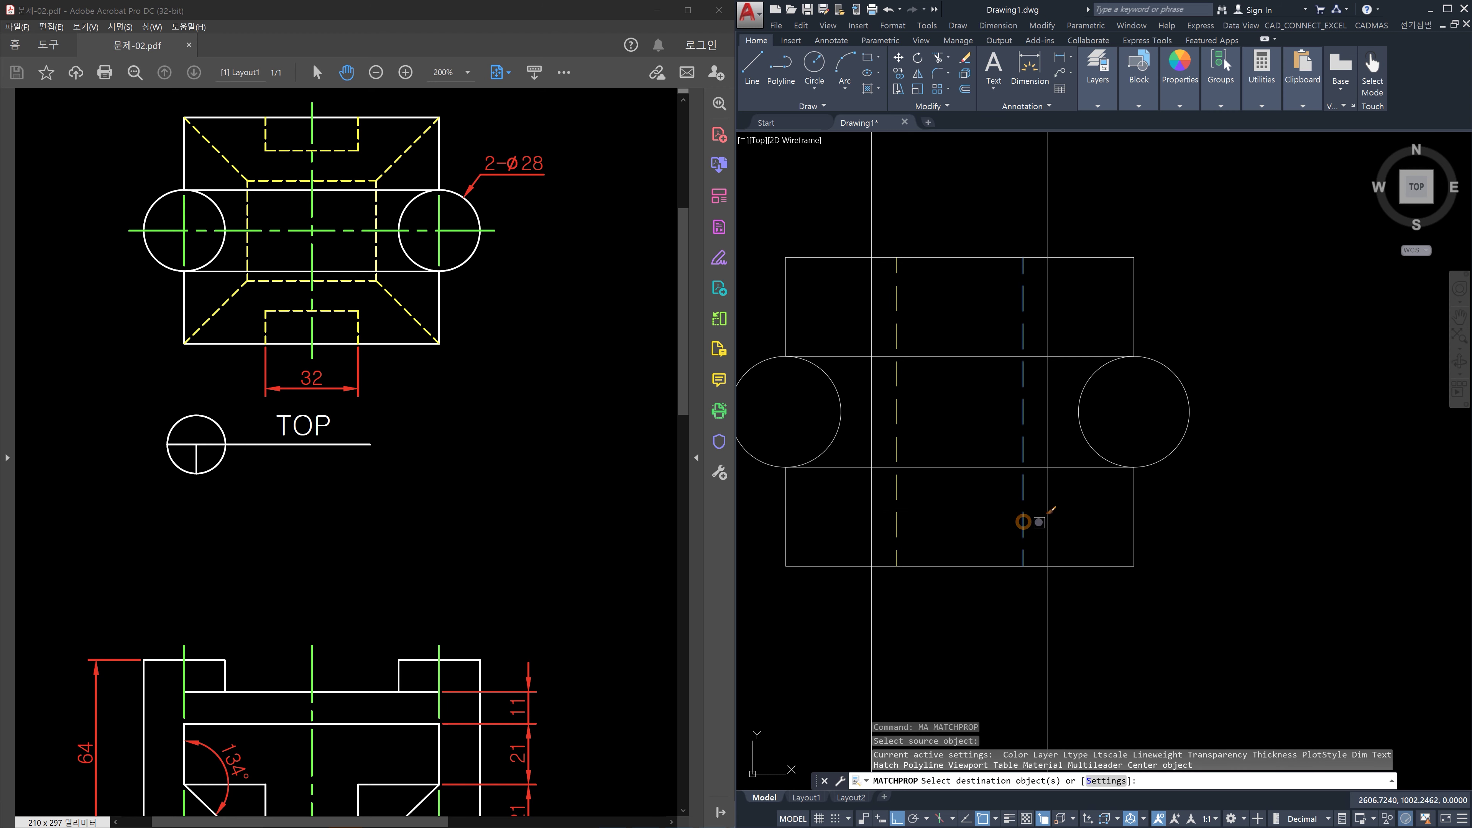
left_click(1046, 523)
left_click(872, 518)
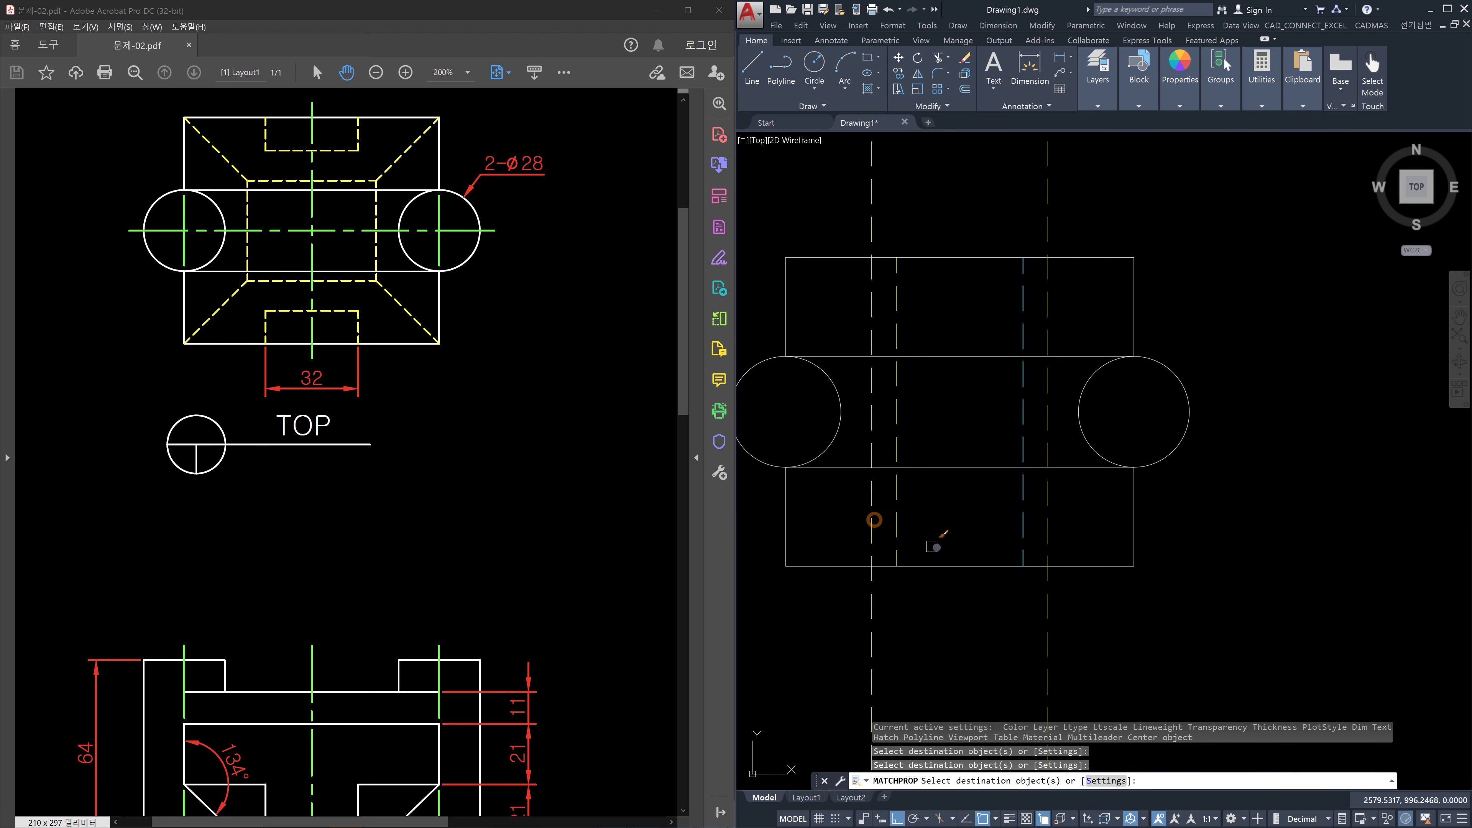
key("Escape")
Trim the two outer dashed lines beyond the upper and lower edges of the top view
type("tr")
key("space")
left_click(976, 598)
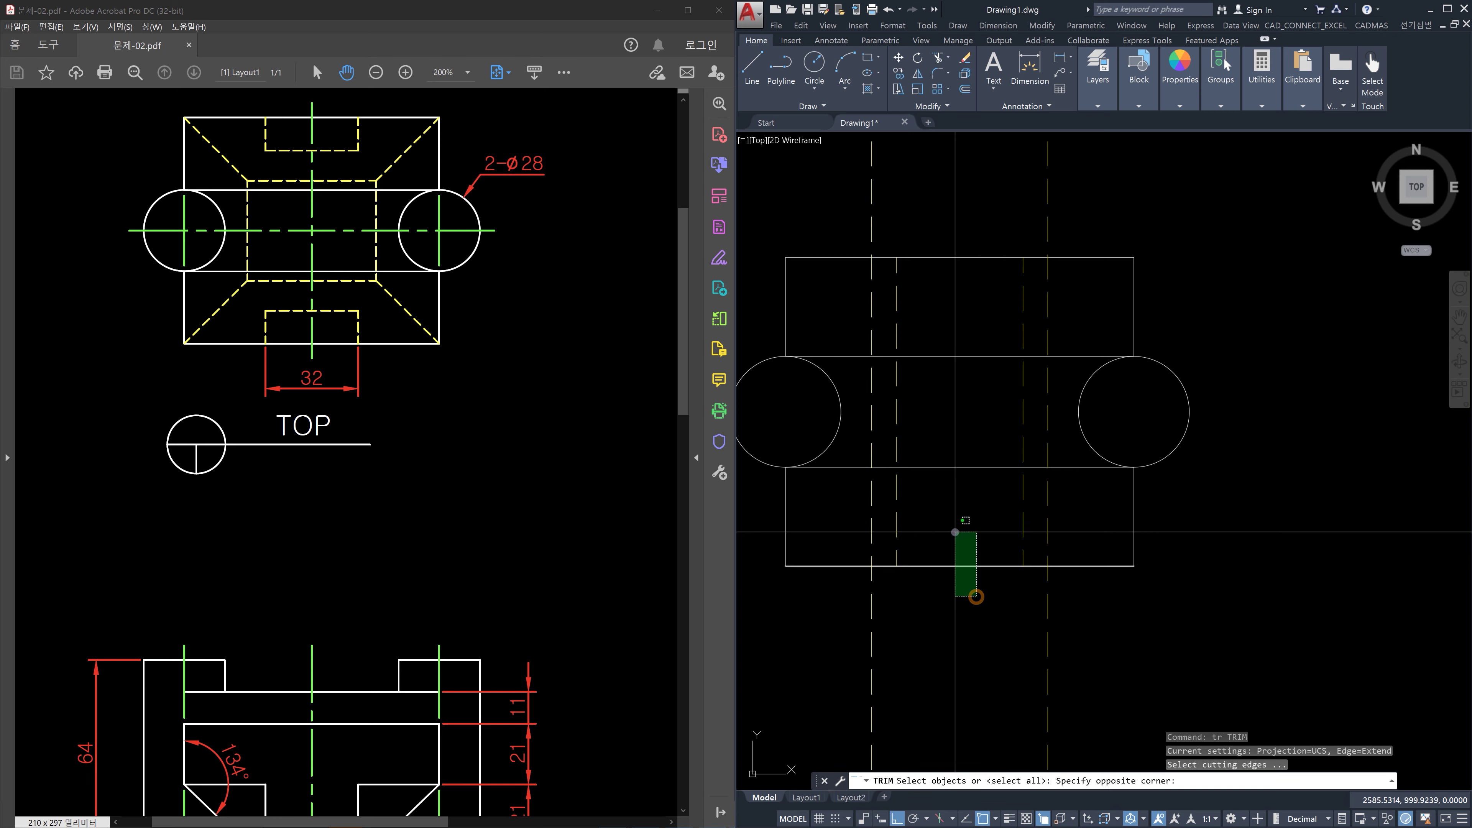
left_click(956, 532)
left_click(988, 302)
left_click(960, 232)
key("space")
left_click(1113, 204)
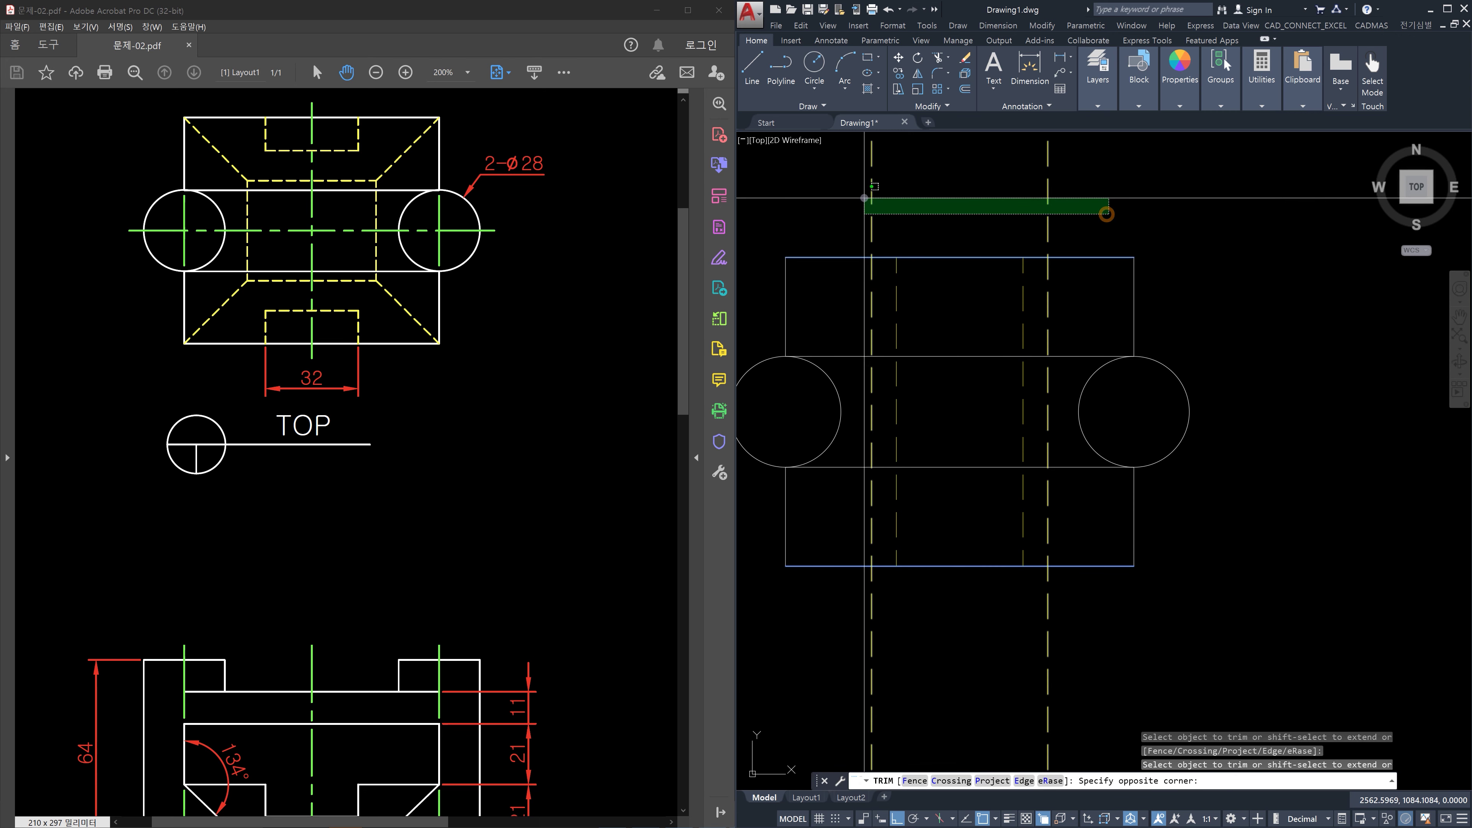
left_click(853, 197)
left_click(1064, 618)
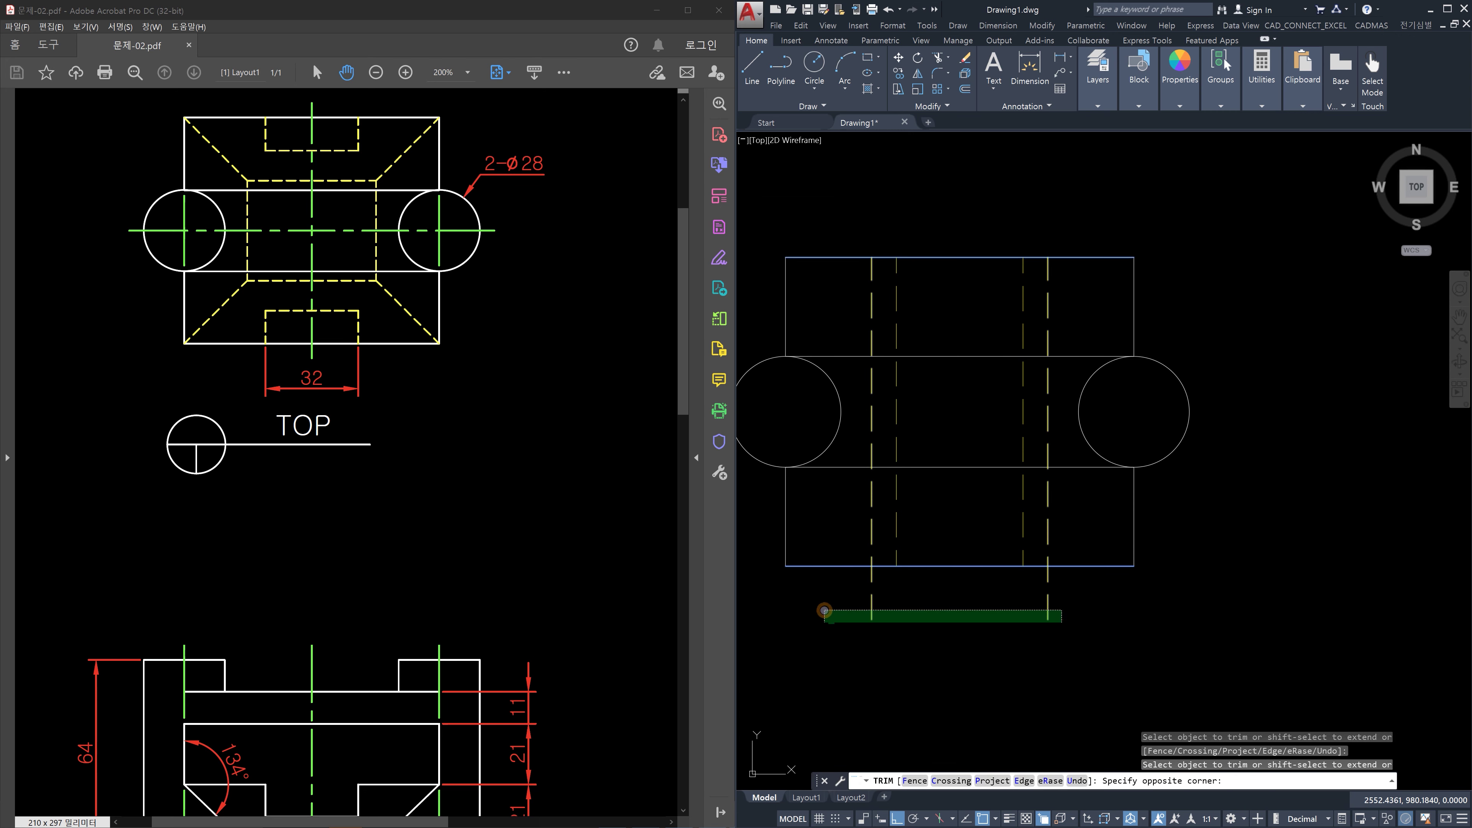
left_click(824, 610)
key("Escape")
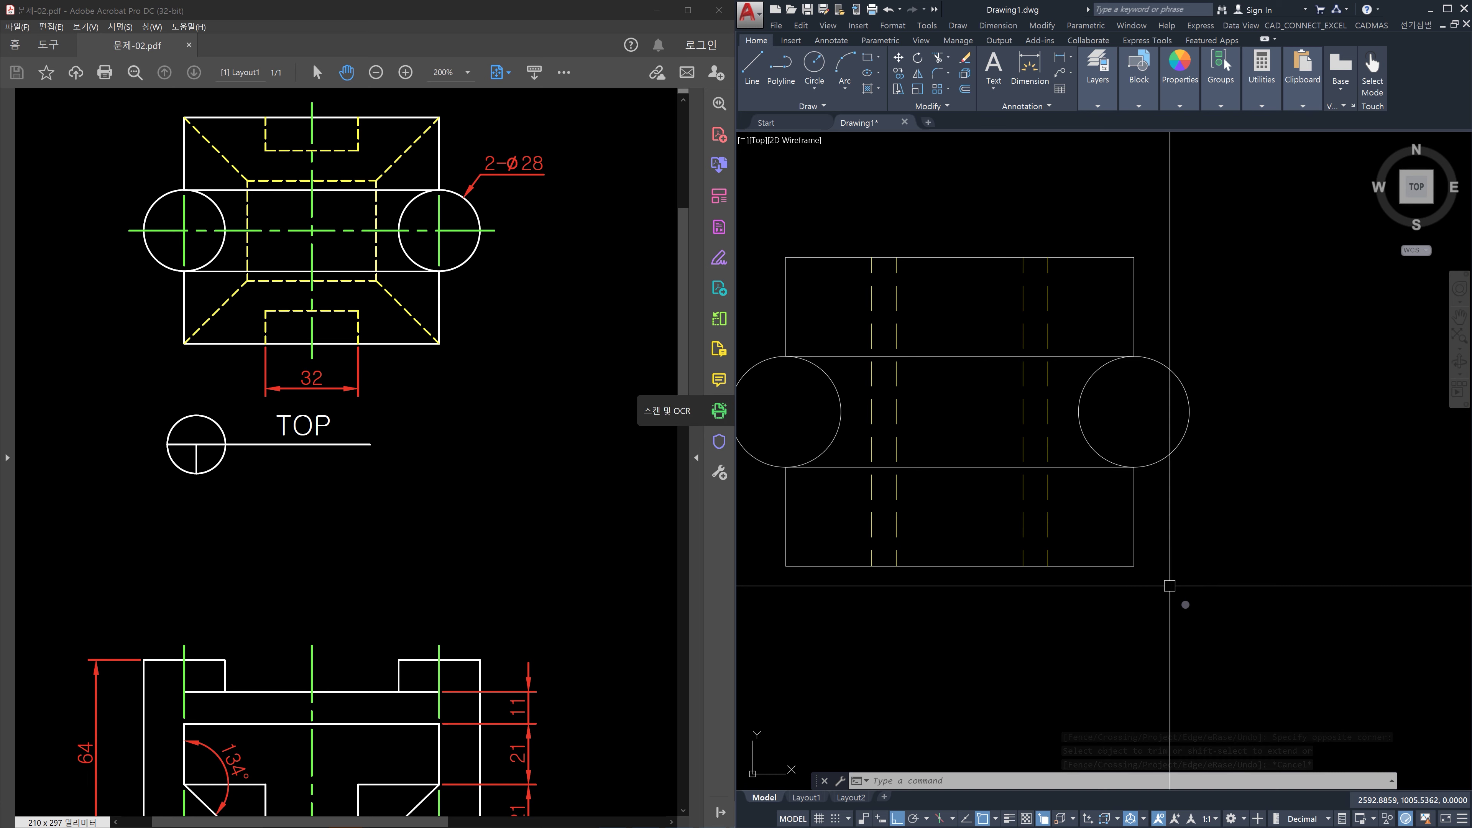
key("Escape")
key("Escape")
Check the RIGHT view in 문제-02.pdf and draw a horizontal construction line through the top right corner of the front view's body in AutoCAD
scroll(1217, 582, "down", 6)
left_click_drag(540, 728, 389, 448)
left_click_drag(470, 499, 408, 490)
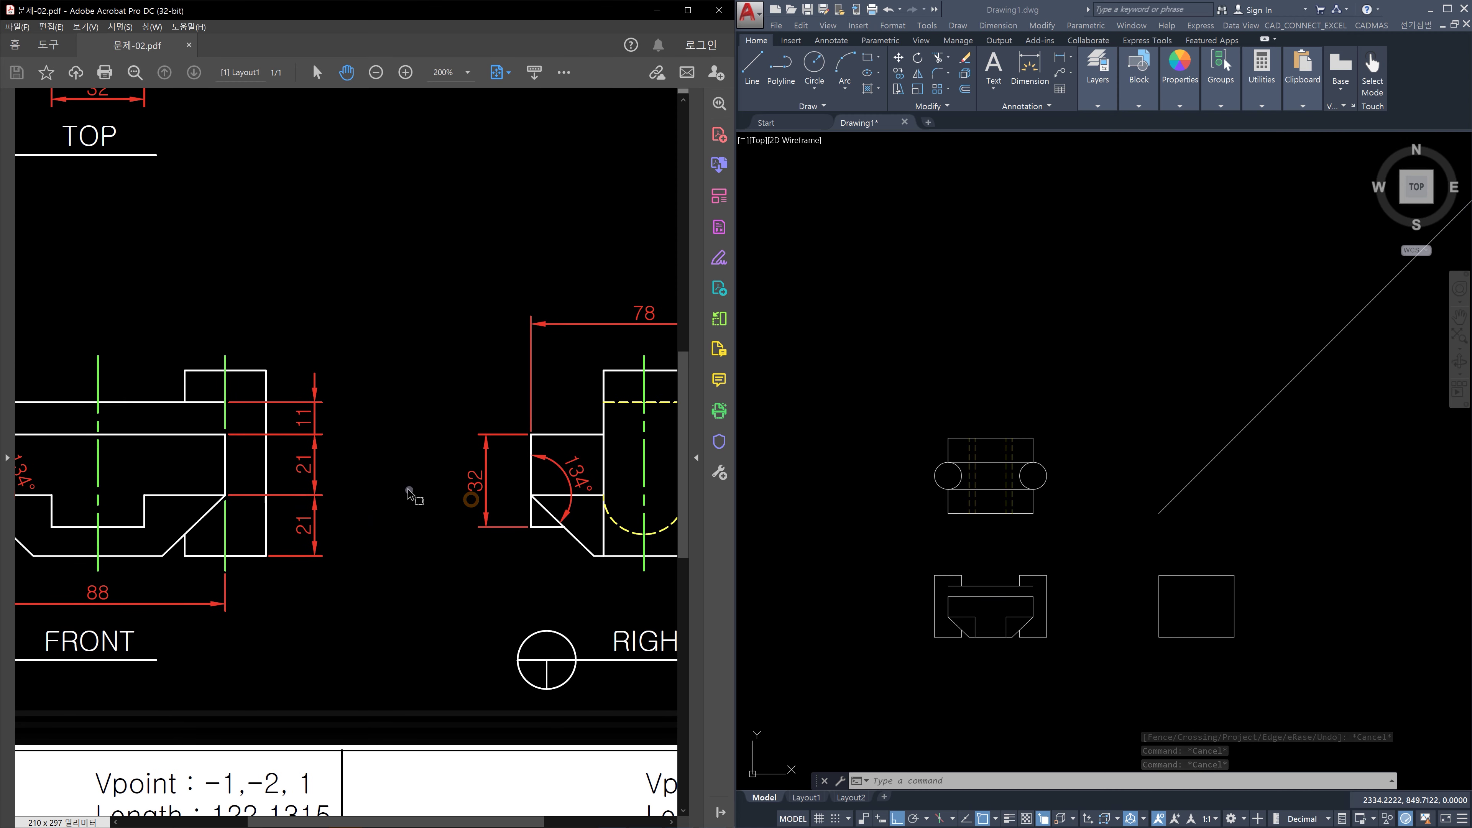
scroll(408, 493, "down", 1, "ctrl")
left_click_drag(555, 507, 510, 511)
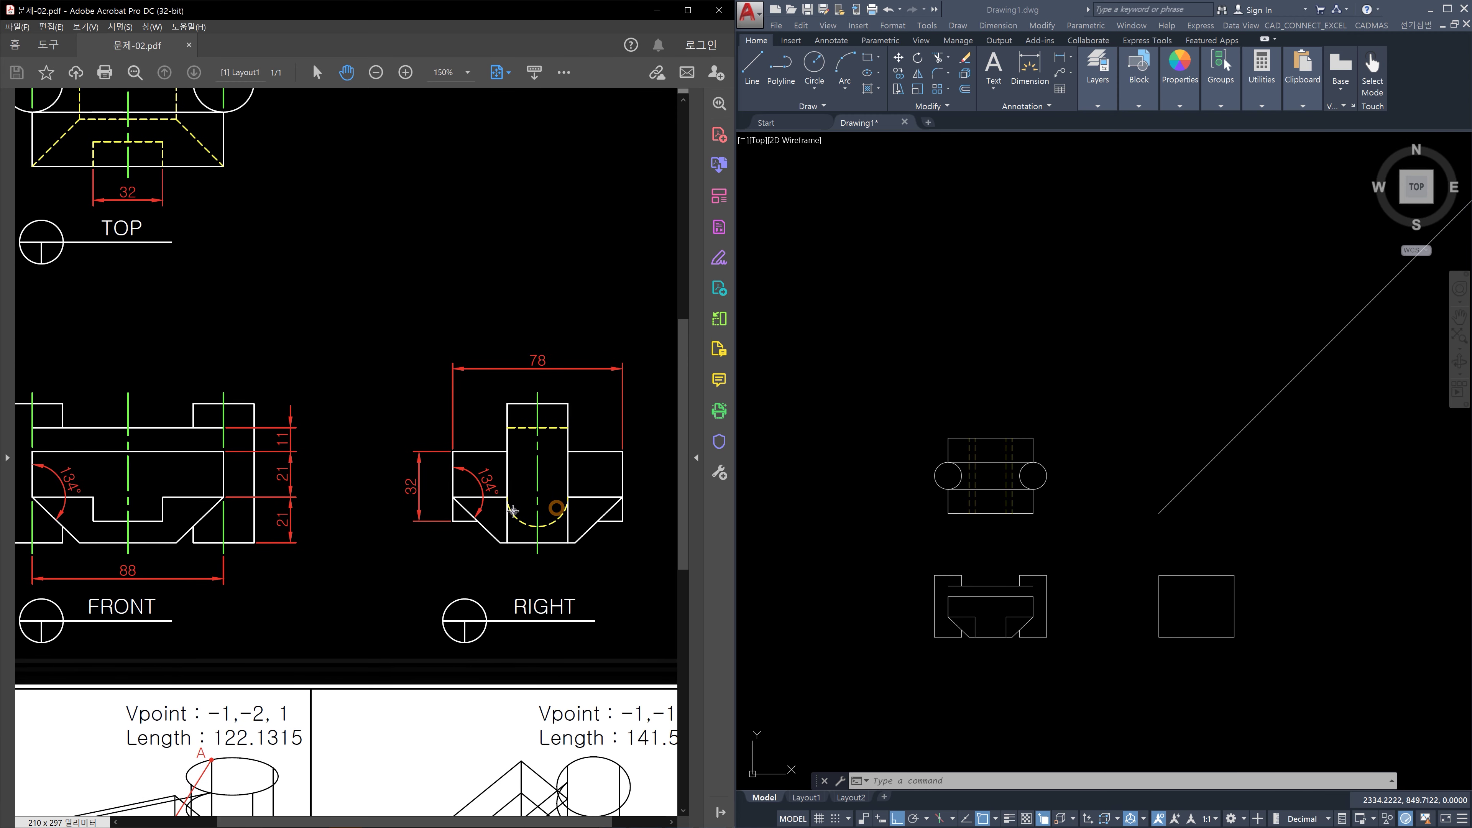
left_click(1205, 614)
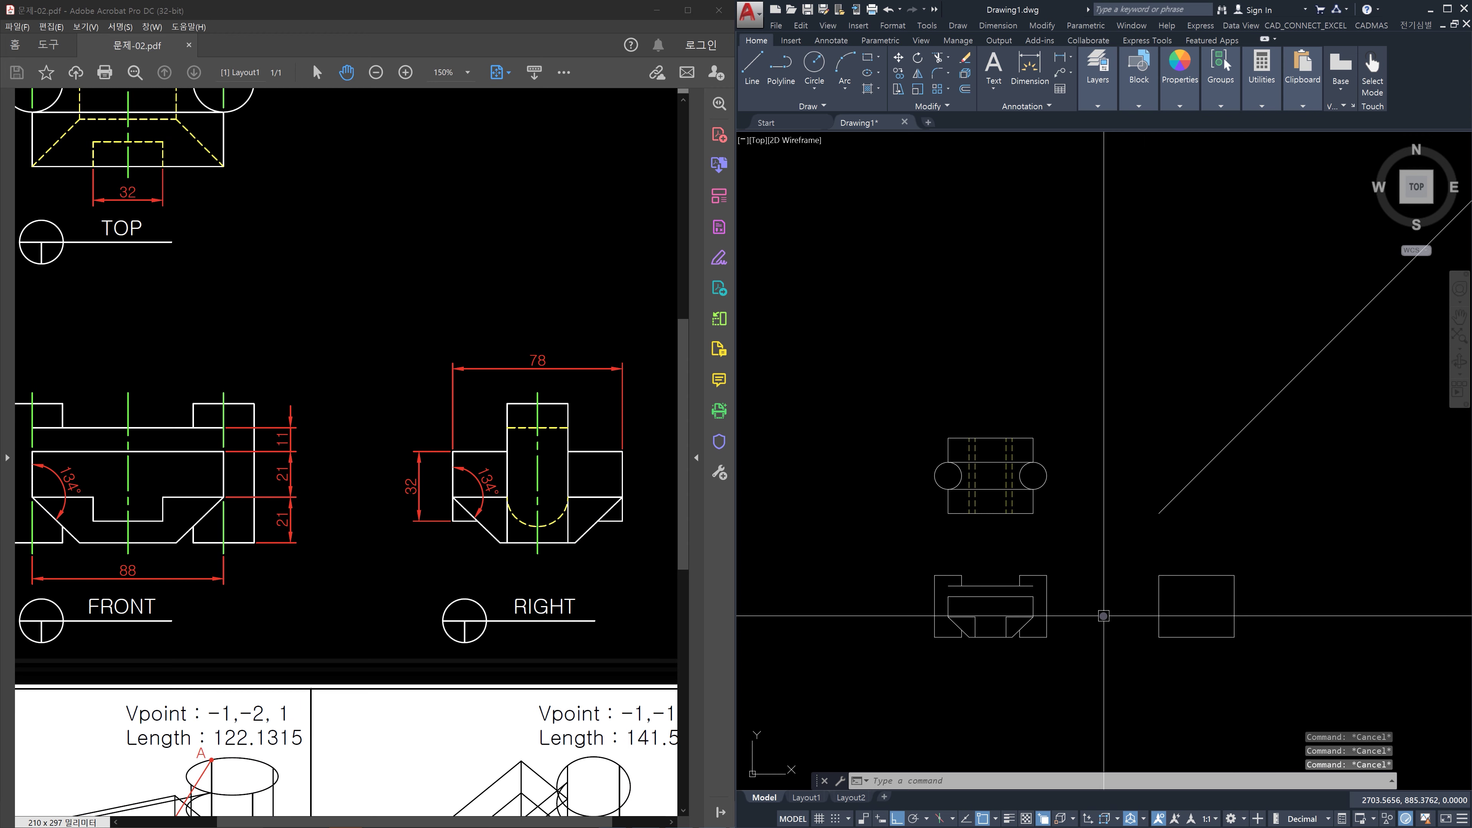
scroll(1043, 611, "up", 6)
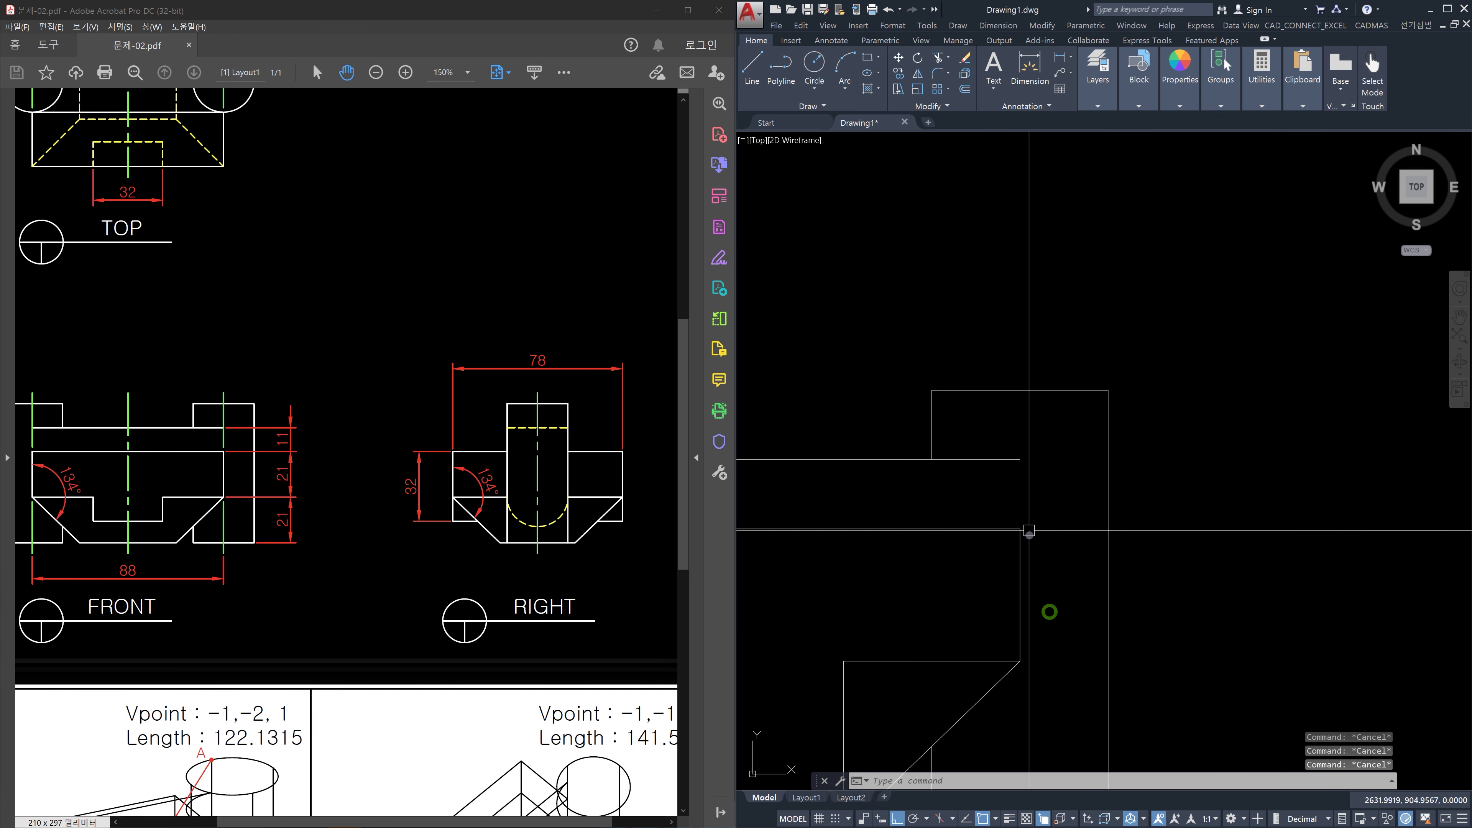
type("xl")
key("Return")
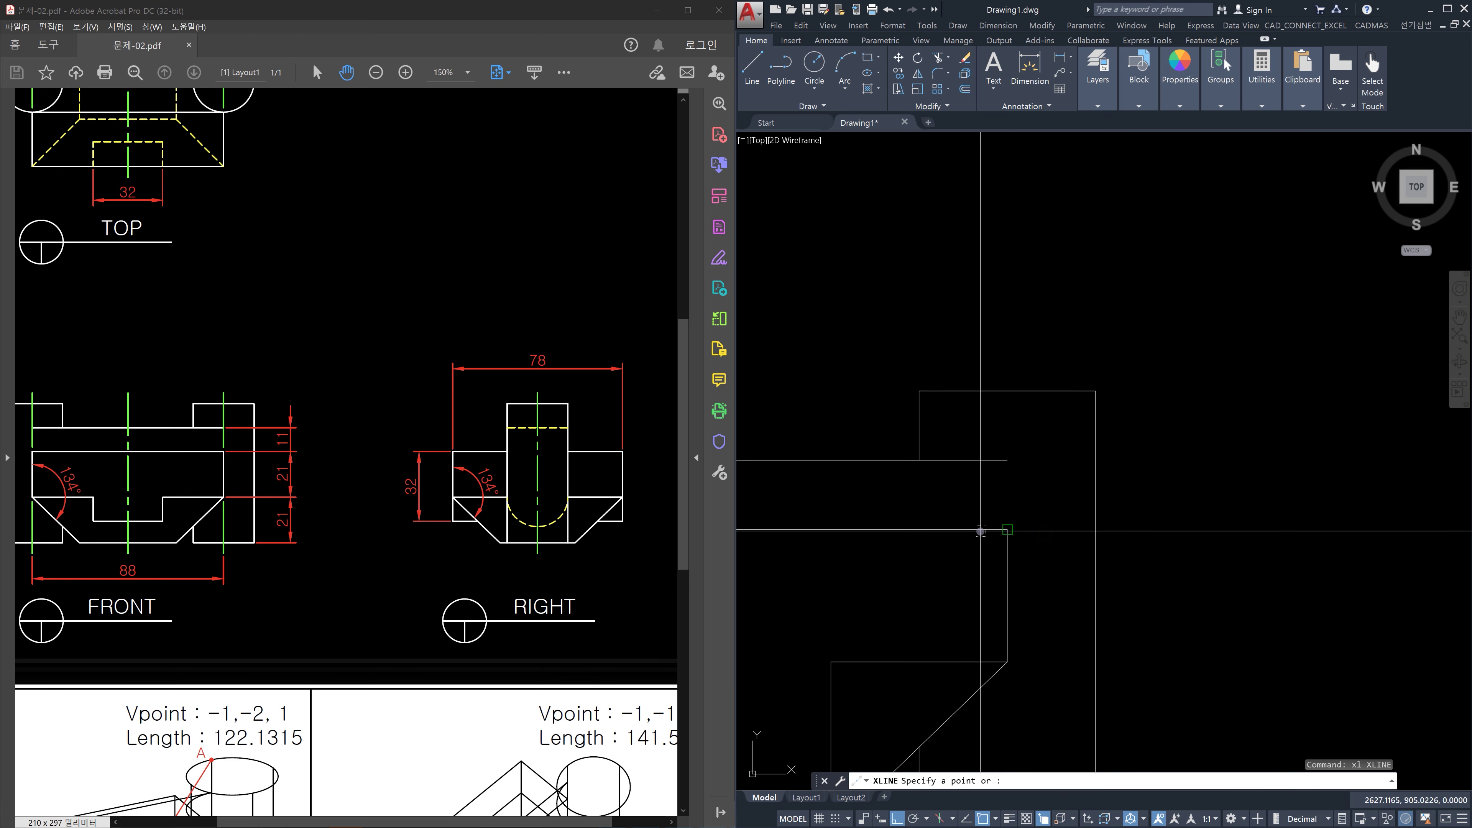
left_click(1006, 529)
scroll(1279, 547, "down", 4)
key("Escape")
middle_click_drag(1321, 582, 926, 568)
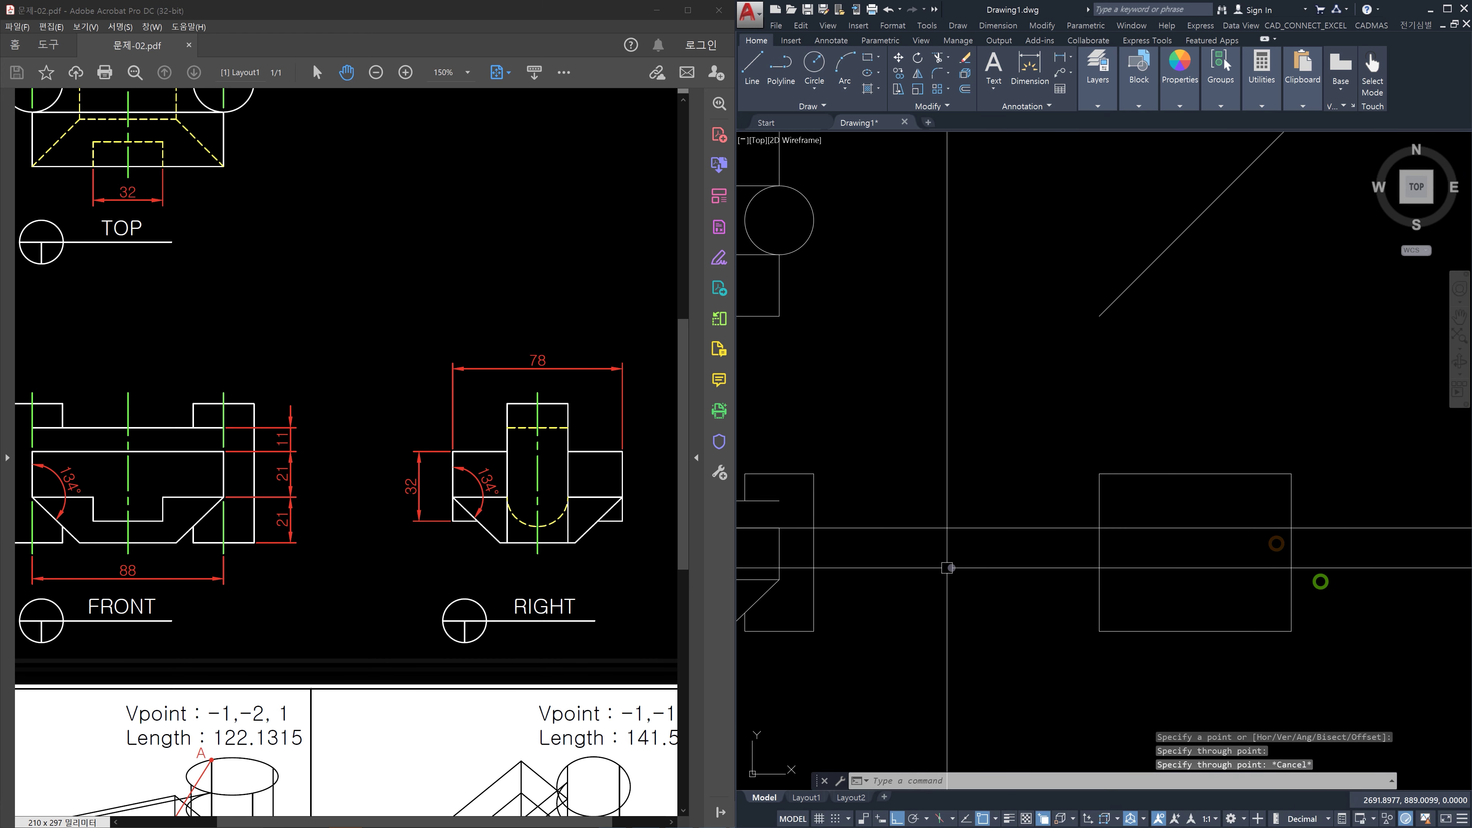
Trim the horizontal construction line outside both vertical sides of the right view's rectangle
key("Escape")
type("tr")
key("Return")
left_click(1126, 551)
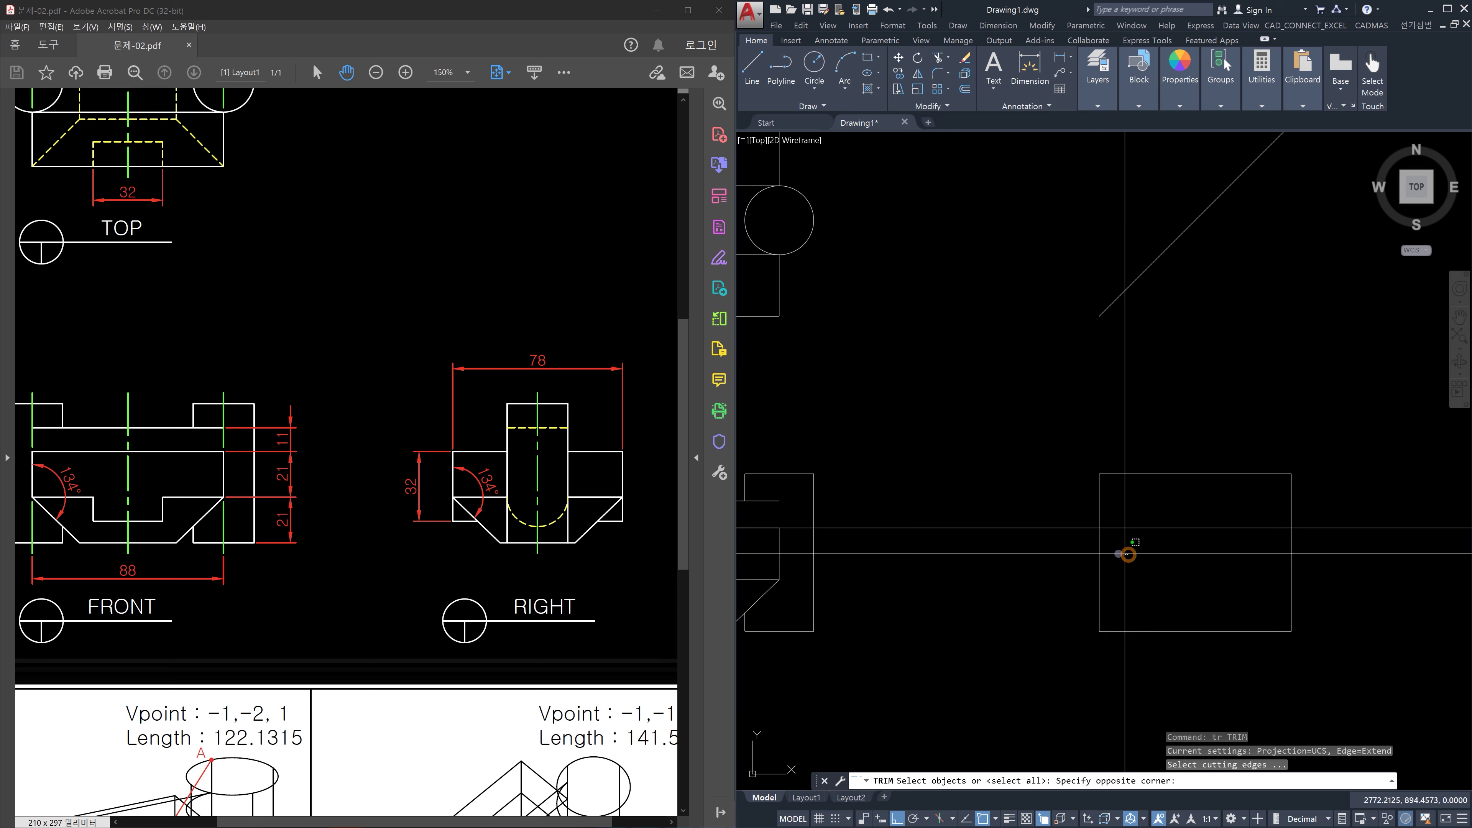
left_click(1079, 552)
right_click(1267, 549)
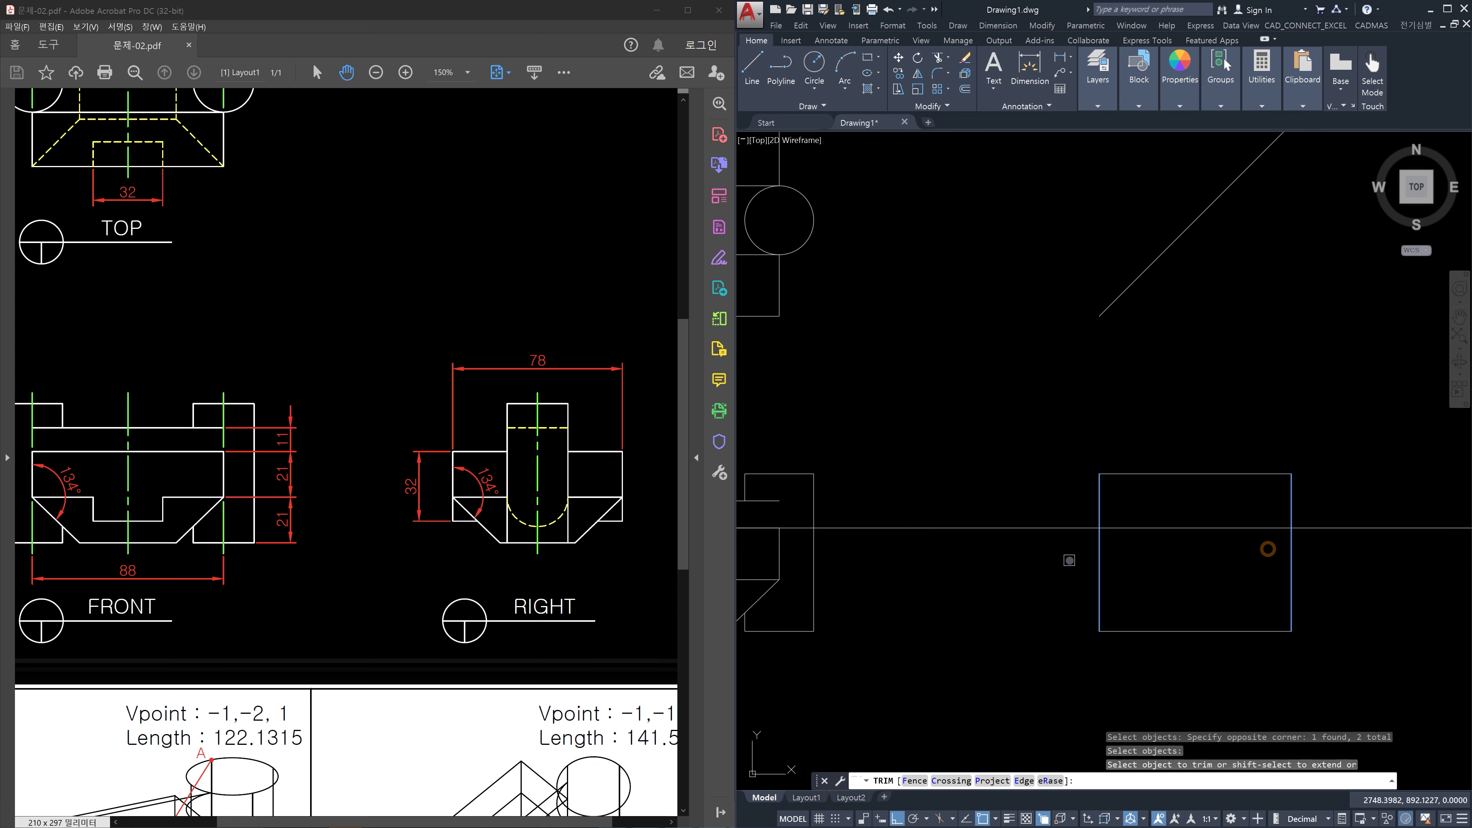
left_click(1045, 500)
left_click(1023, 554)
left_click(1330, 563)
left_click(1315, 494)
Trim both vertical sides of the right view's rectangle above the new horizontal line
right_click(1314, 494)
right_click(1313, 495)
left_click(1253, 548)
left_click(1238, 498)
right_click(1309, 500)
left_click(1311, 499)
left_click(1262, 492)
left_click(1129, 496)
left_click(1050, 494)
key("Escape")
Draw a horizontal construction line through the top end of the front view's right slope
scroll(1139, 515, "down", 3)
scroll(1024, 537, "up", 3)
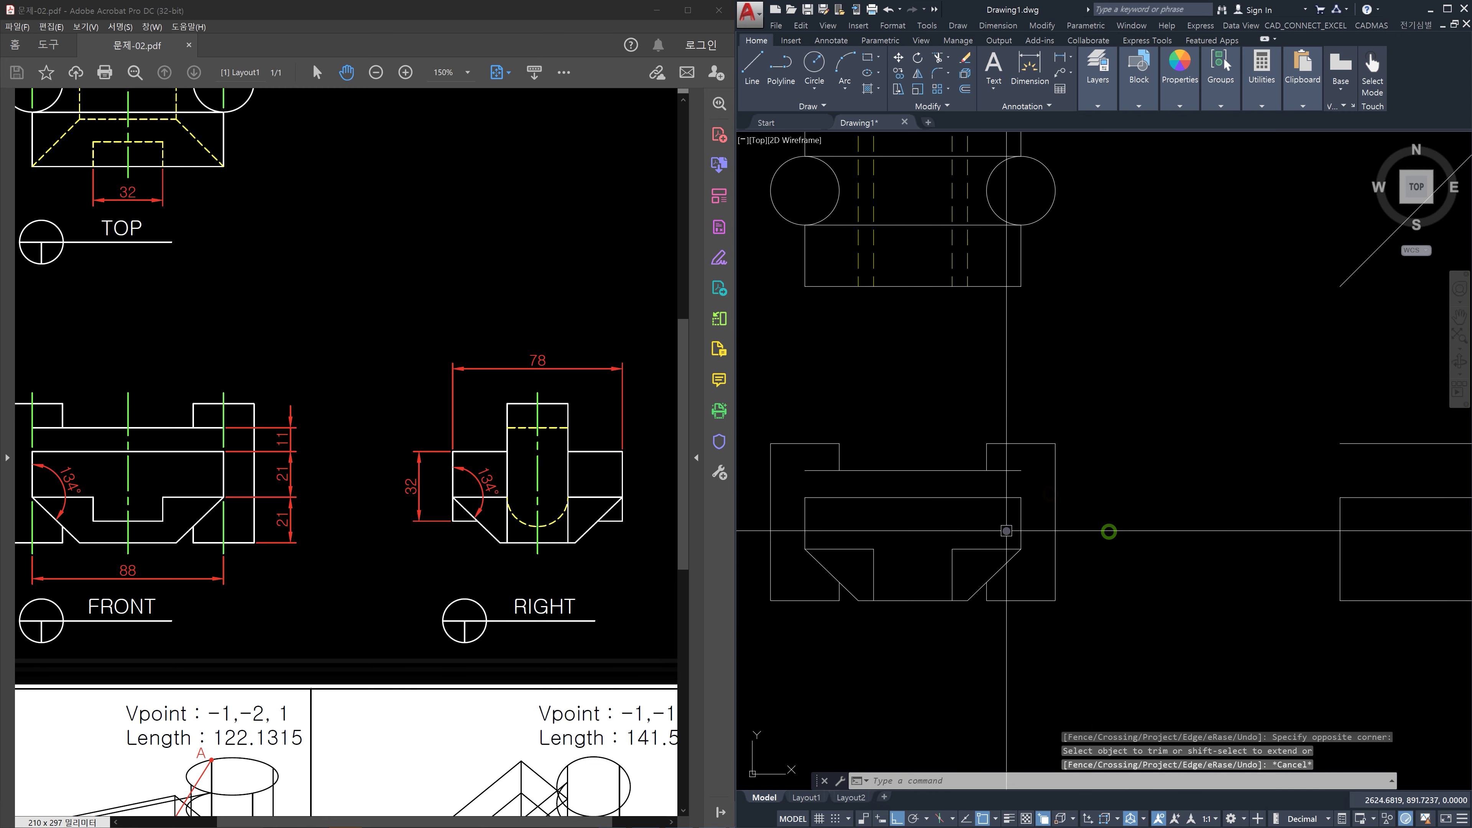
key("Escape")
key("Escape")
type("z")
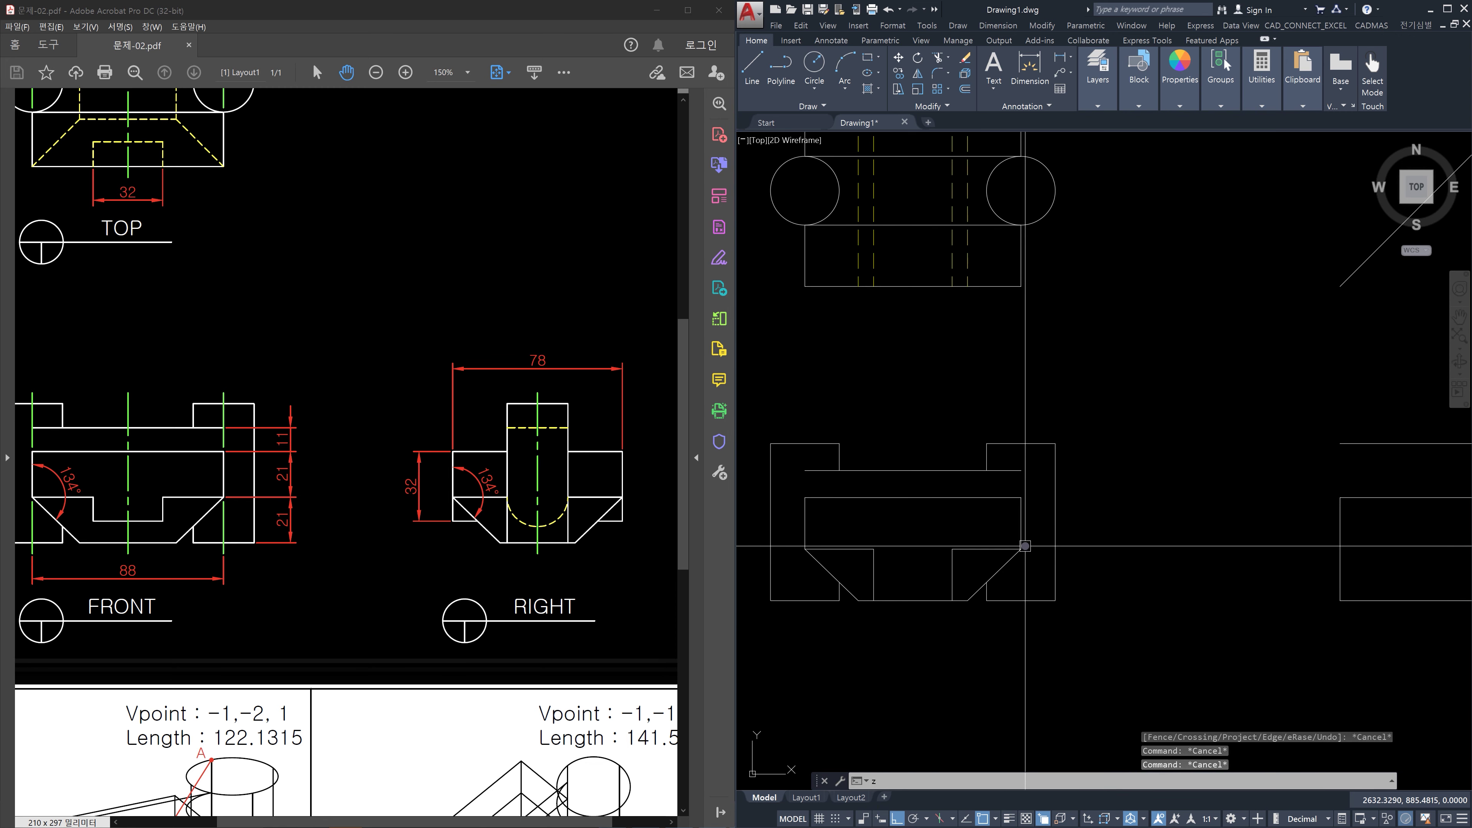
type("l")
key("Return")
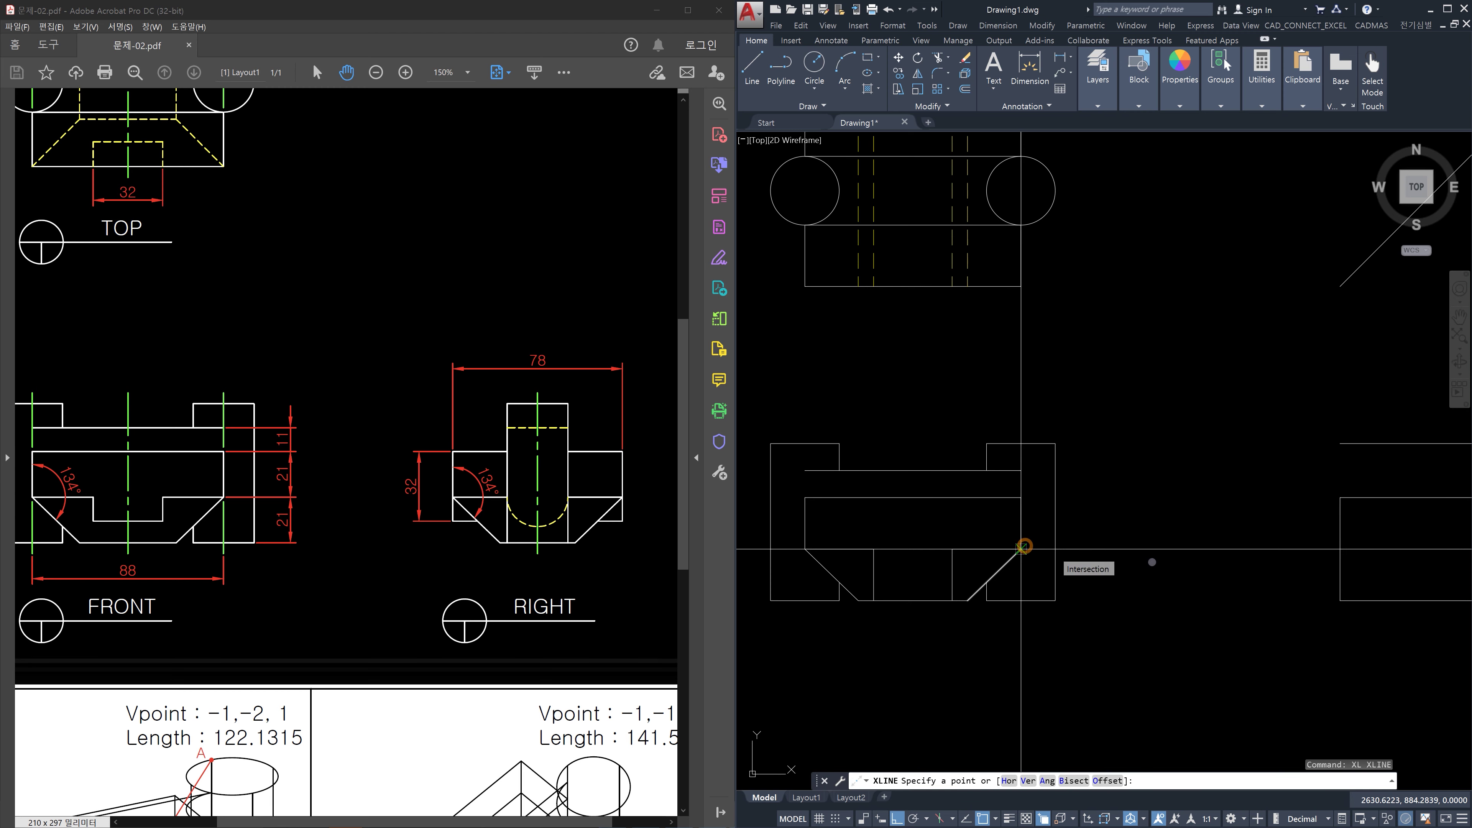
left_click(1023, 546)
left_click(1184, 565)
key("Escape")
key("space")
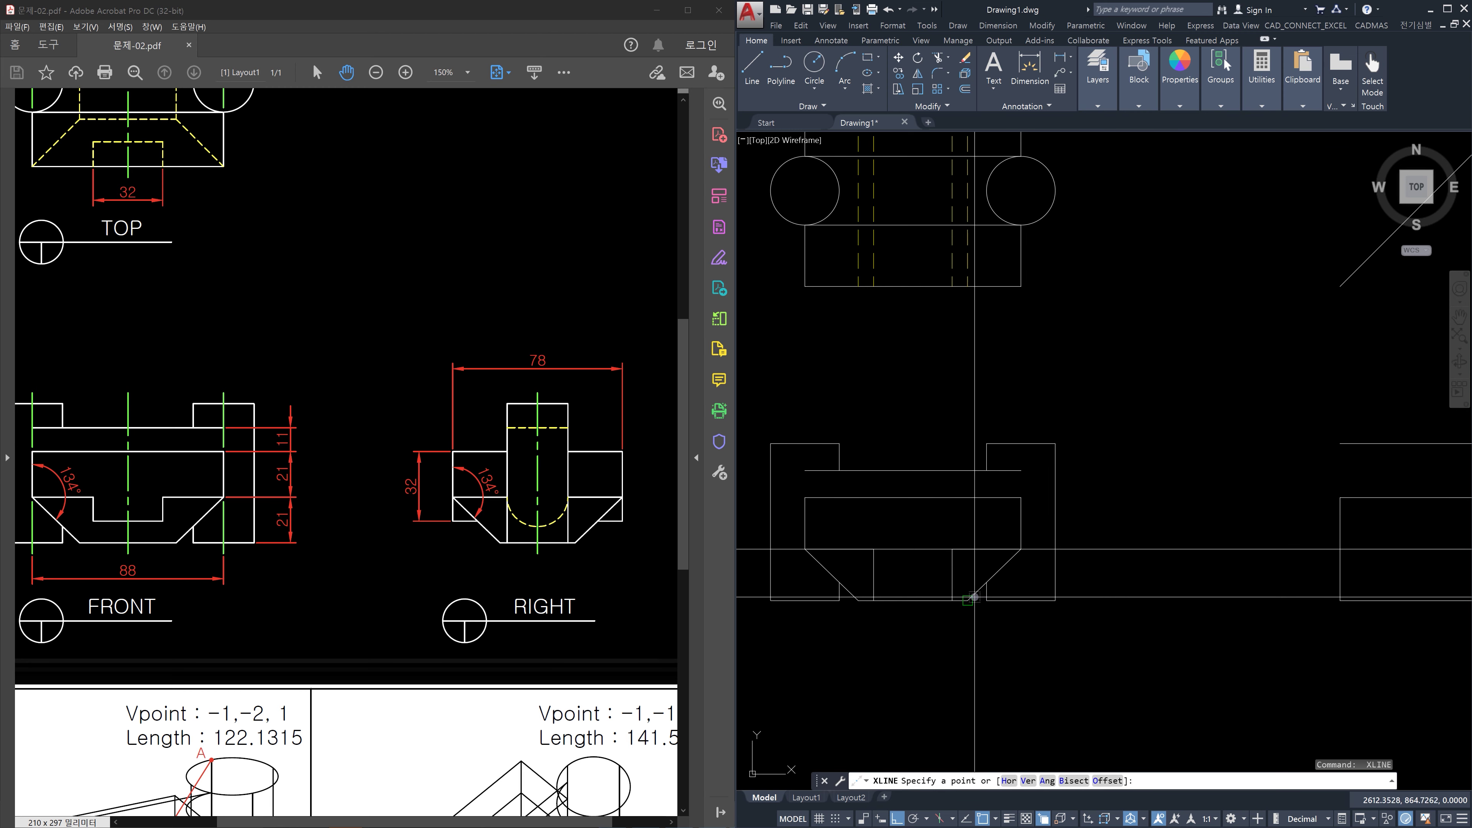
key("Escape")
Trim the new horizontal construction line outside both vertical sides of the right view
middle_click_drag(1366, 582, 1016, 564)
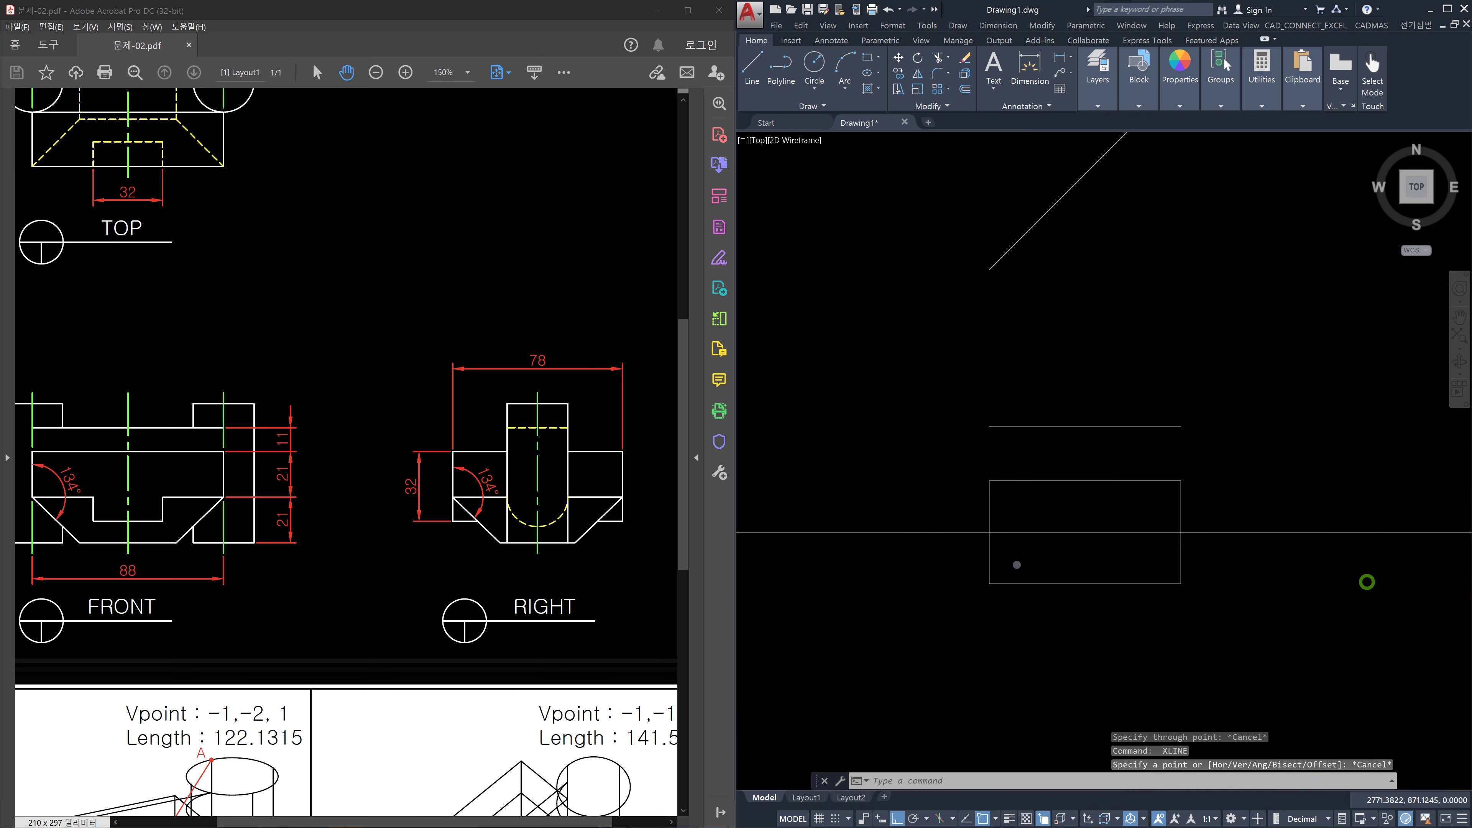
type("tr")
key("space")
left_click(1205, 562)
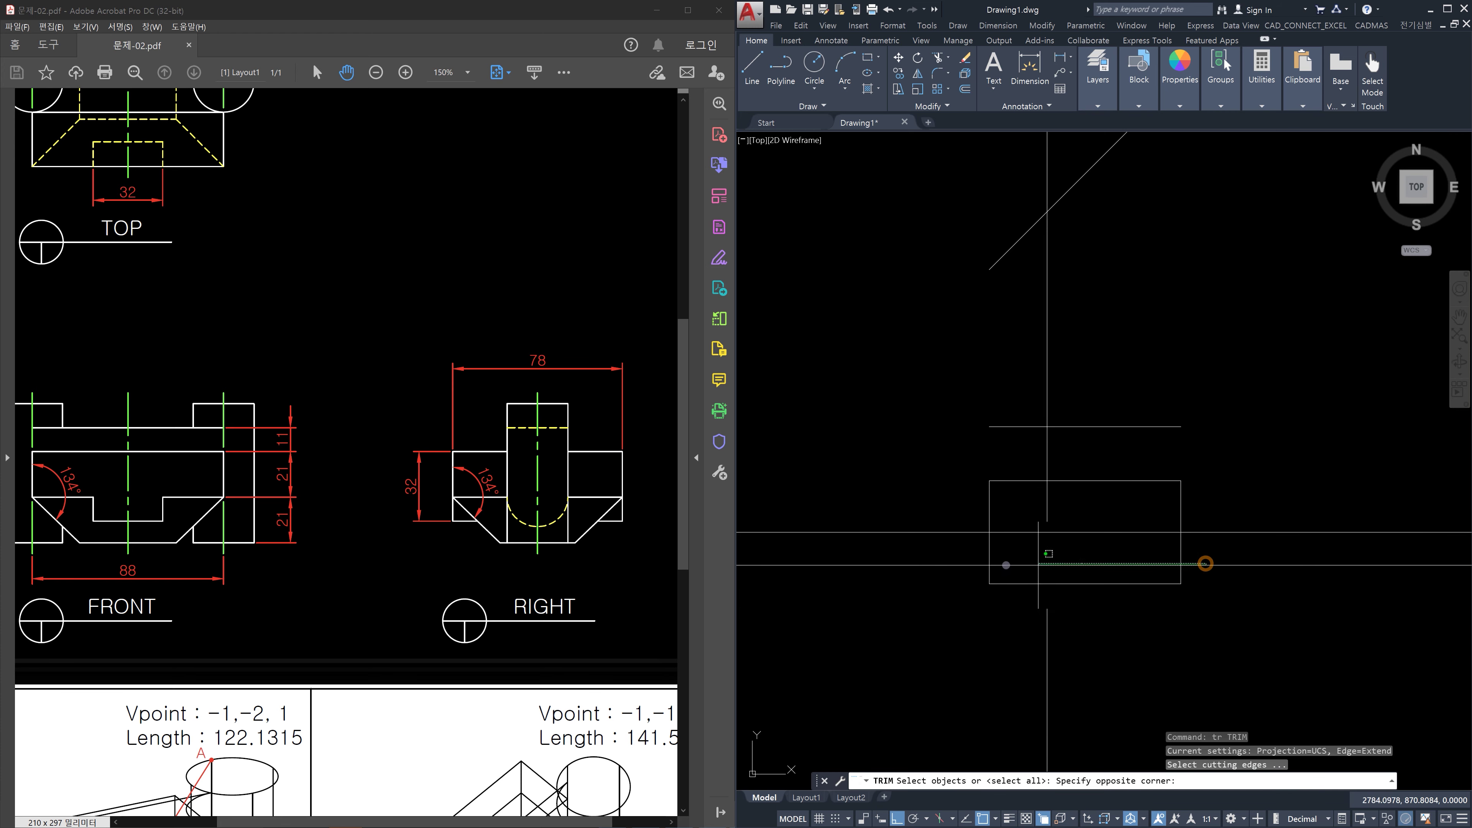
left_click(915, 559)
key("space")
left_click(913, 556)
left_click(898, 483)
left_click(1216, 571)
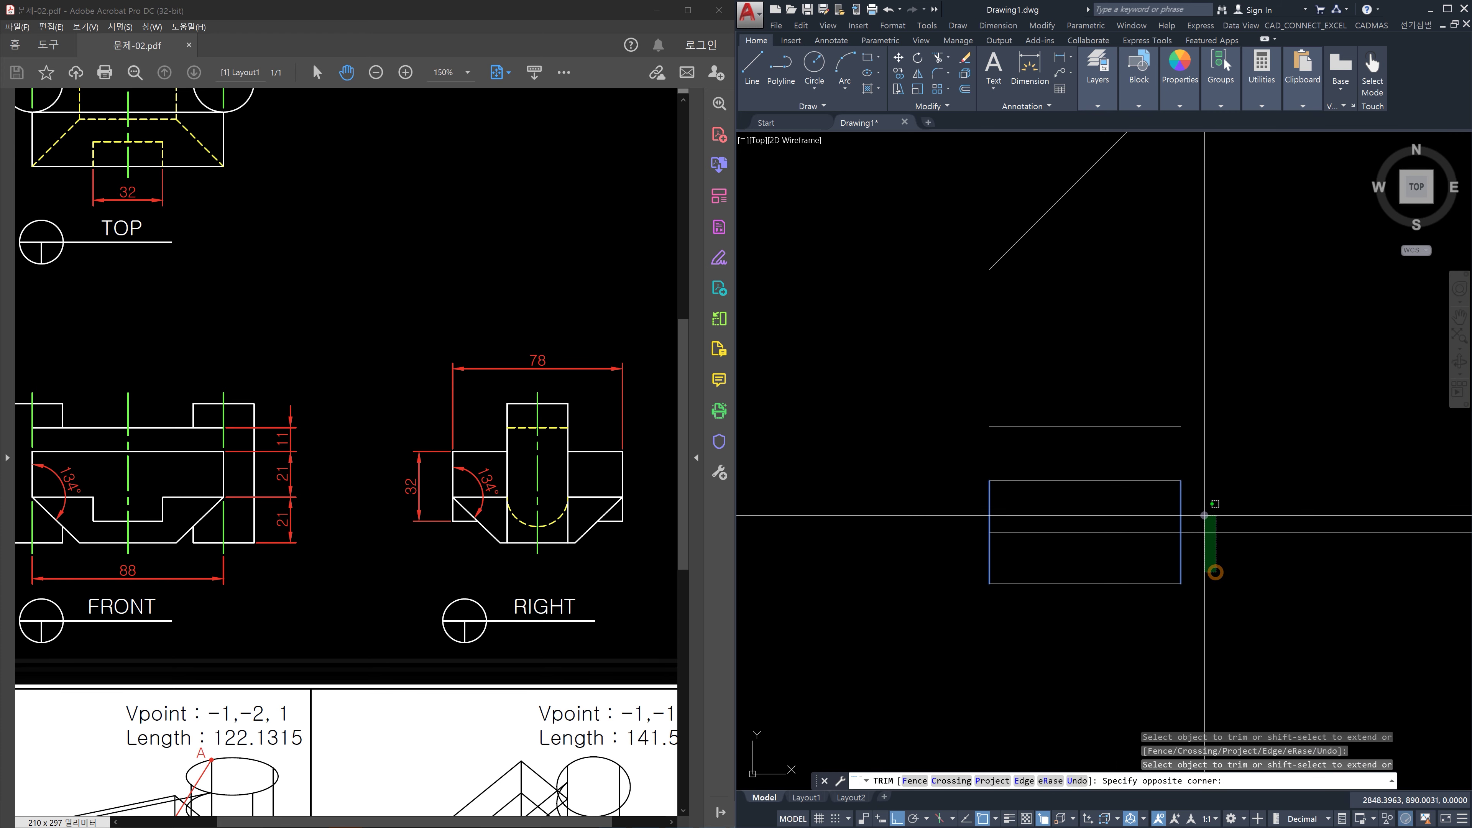
left_click(1205, 510)
key("Escape")
left_click(1067, 542)
left_click(1046, 522)
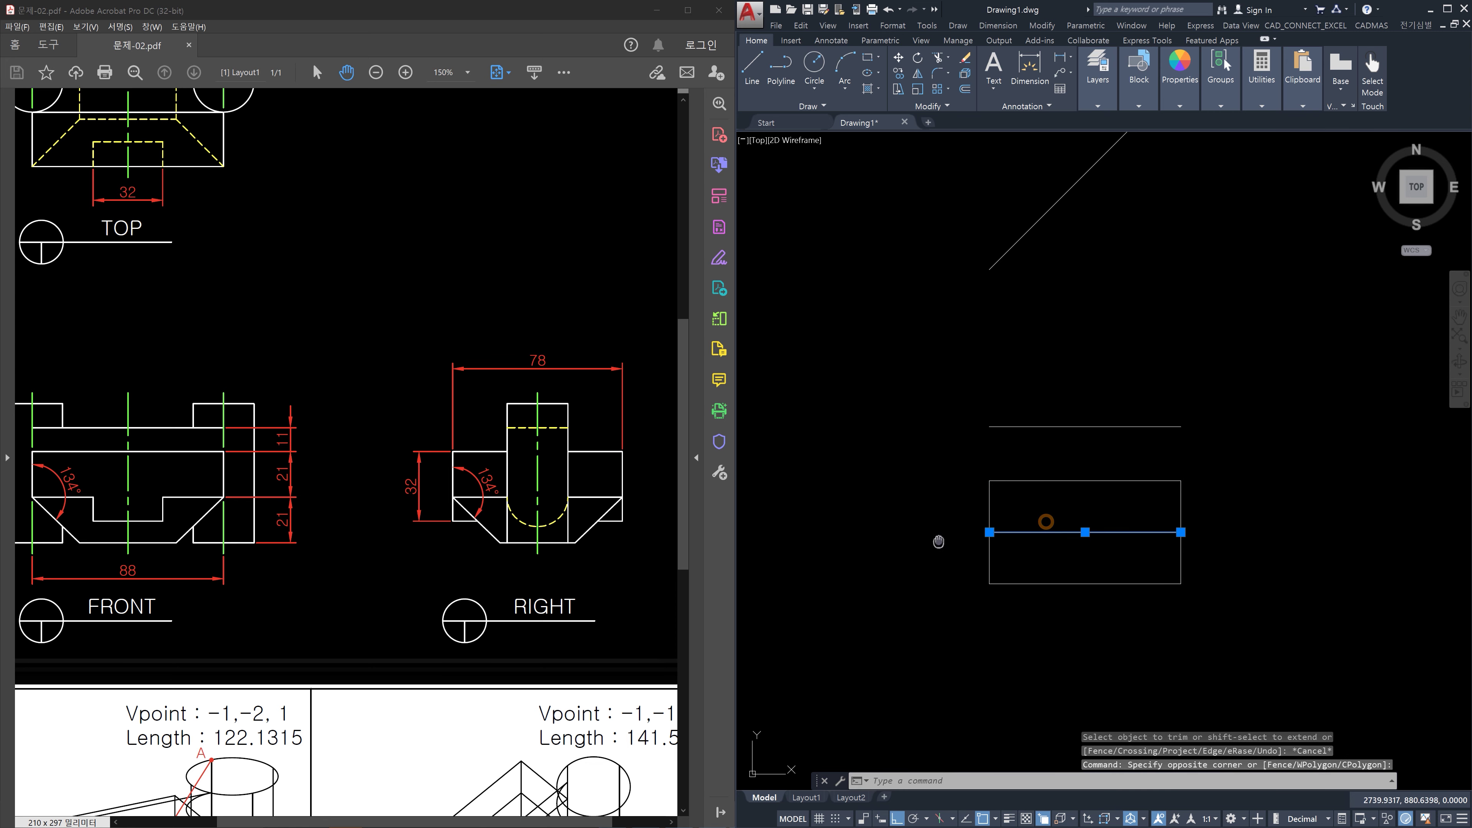
middle_click_drag(938, 542, 987, 550)
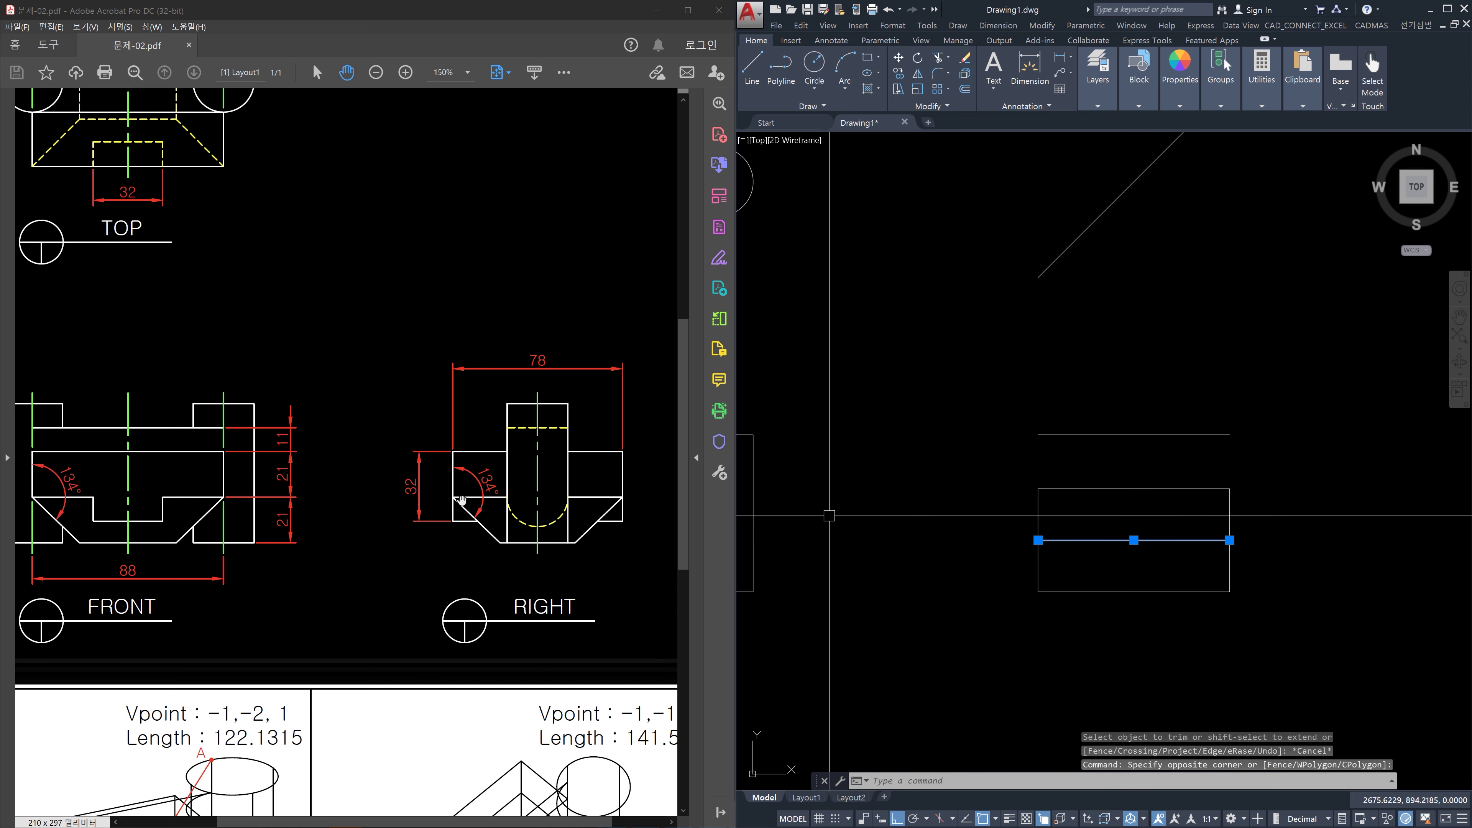
key("Escape")
Copy the front view's left slope from the body's upper left corner to the upper left corner of the right view's rectangle
scroll(872, 553, "down", 2)
middle_click_drag(871, 555, 1129, 574)
scroll(918, 577, "up", 3)
left_click(905, 568)
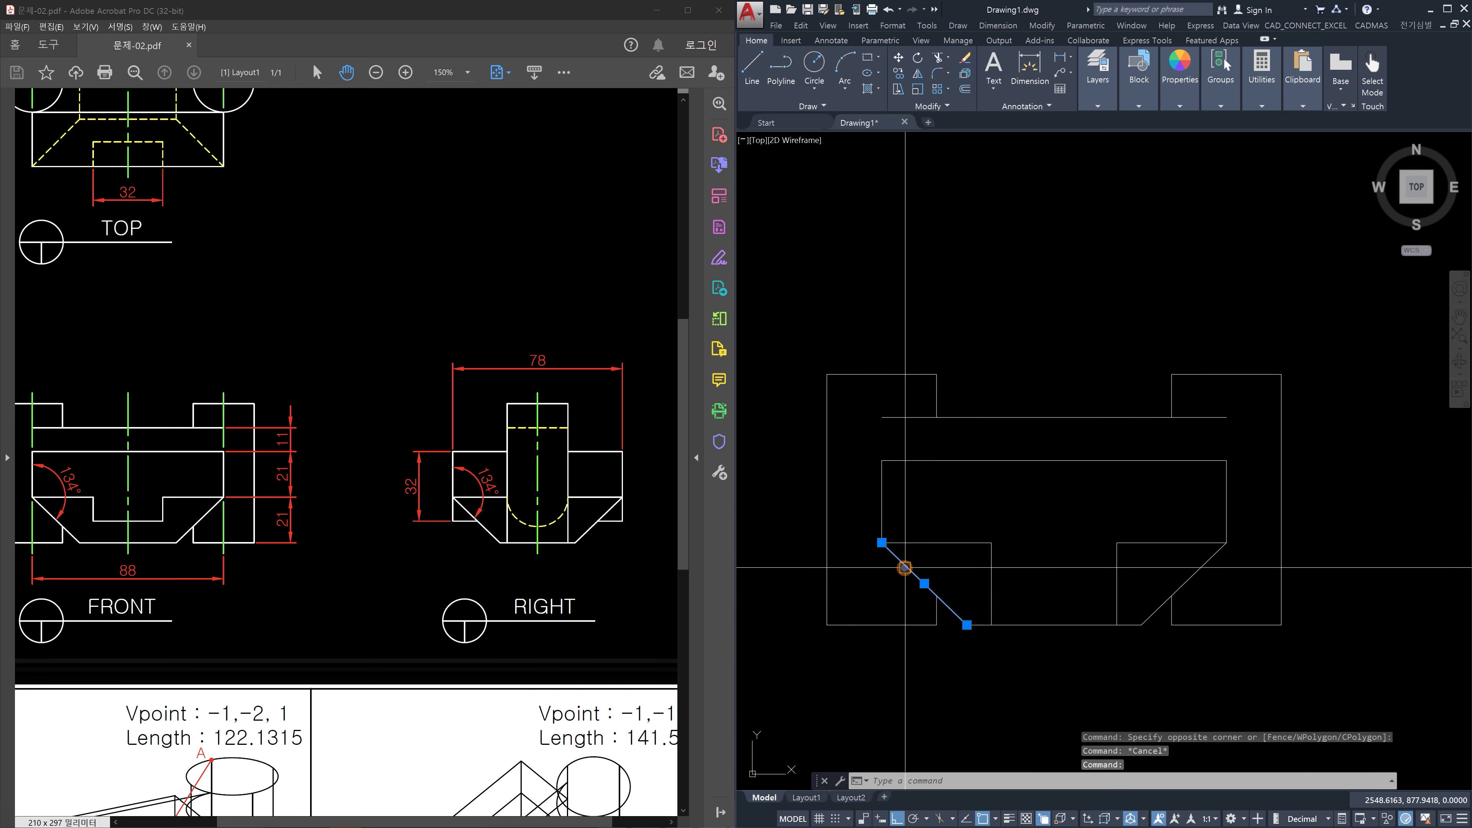
key("Escape")
key("Escape")
type("co")
key("Return")
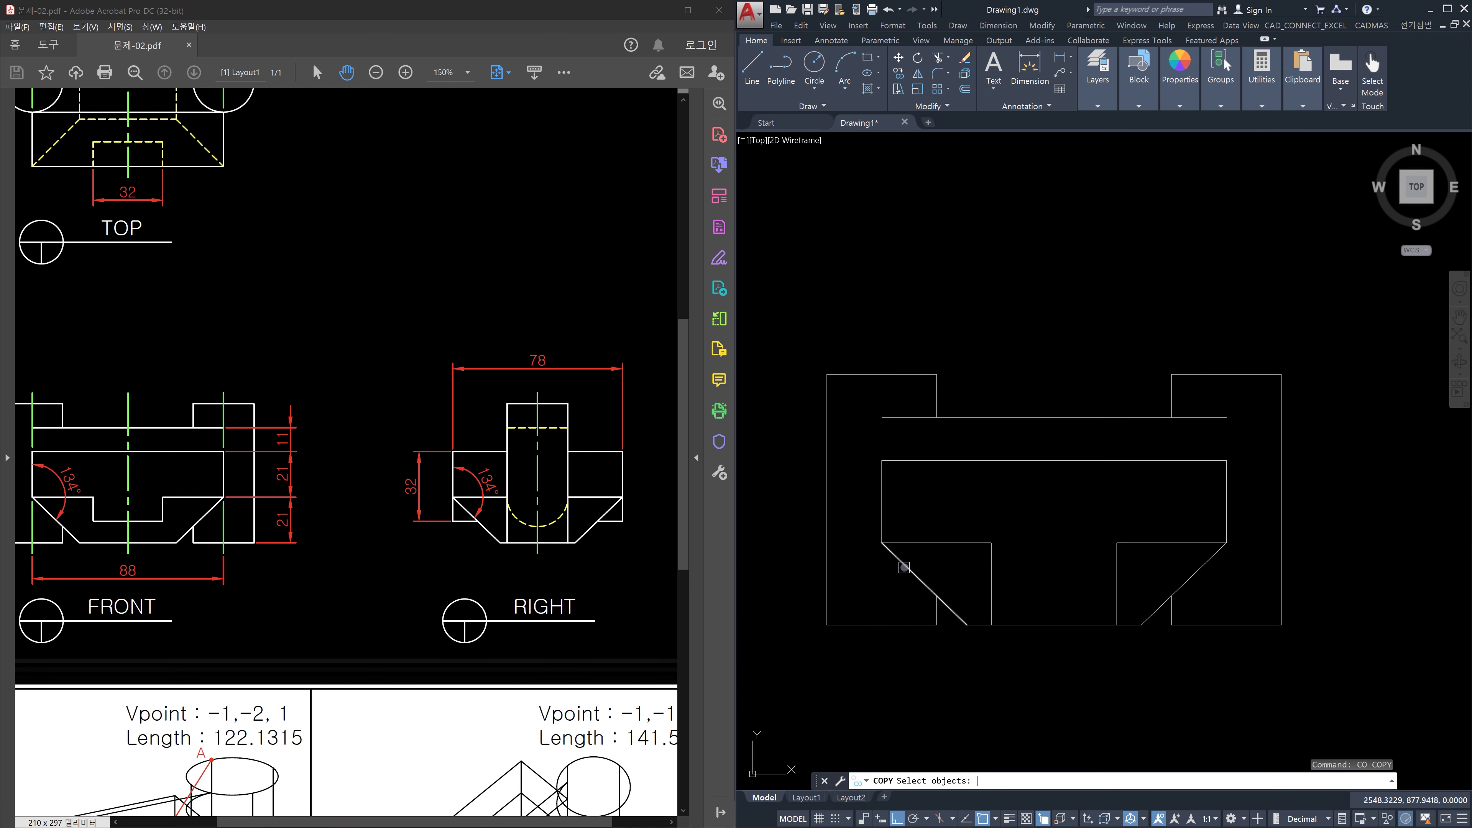
key("Return")
left_click(899, 462)
scroll(1204, 486, "down", 3)
middle_click_drag(1295, 521, 1042, 523)
scroll(1159, 503, "up", 2)
left_click(972, 445)
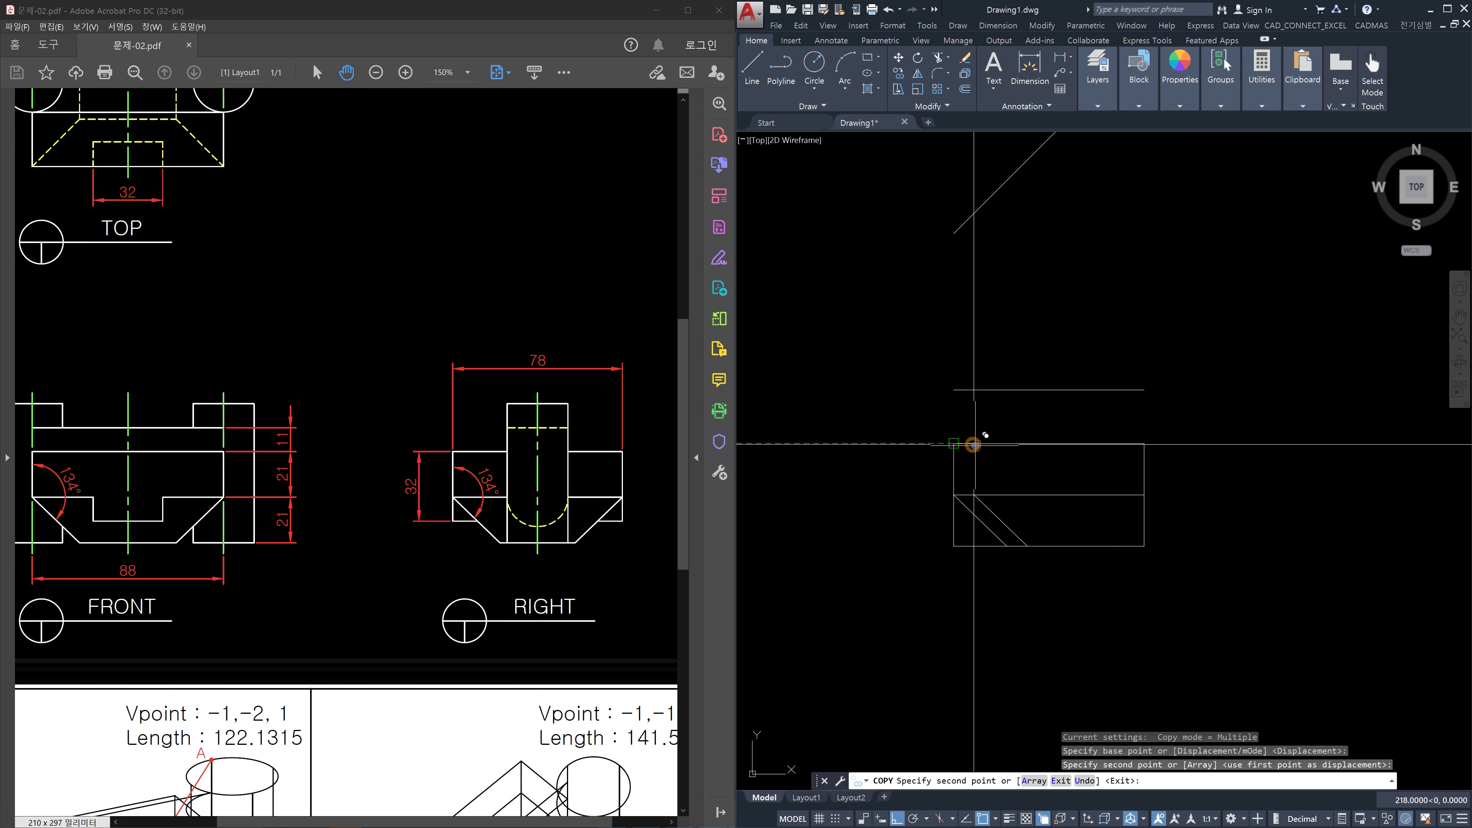
key("Escape")
Copy the front view's right slope from the body's upper right corner to the upper right corner of the right view's rectangle
scroll(1020, 551, "down", 4)
middle_click_drag(860, 559, 1038, 536)
scroll(1038, 527, "up", 4)
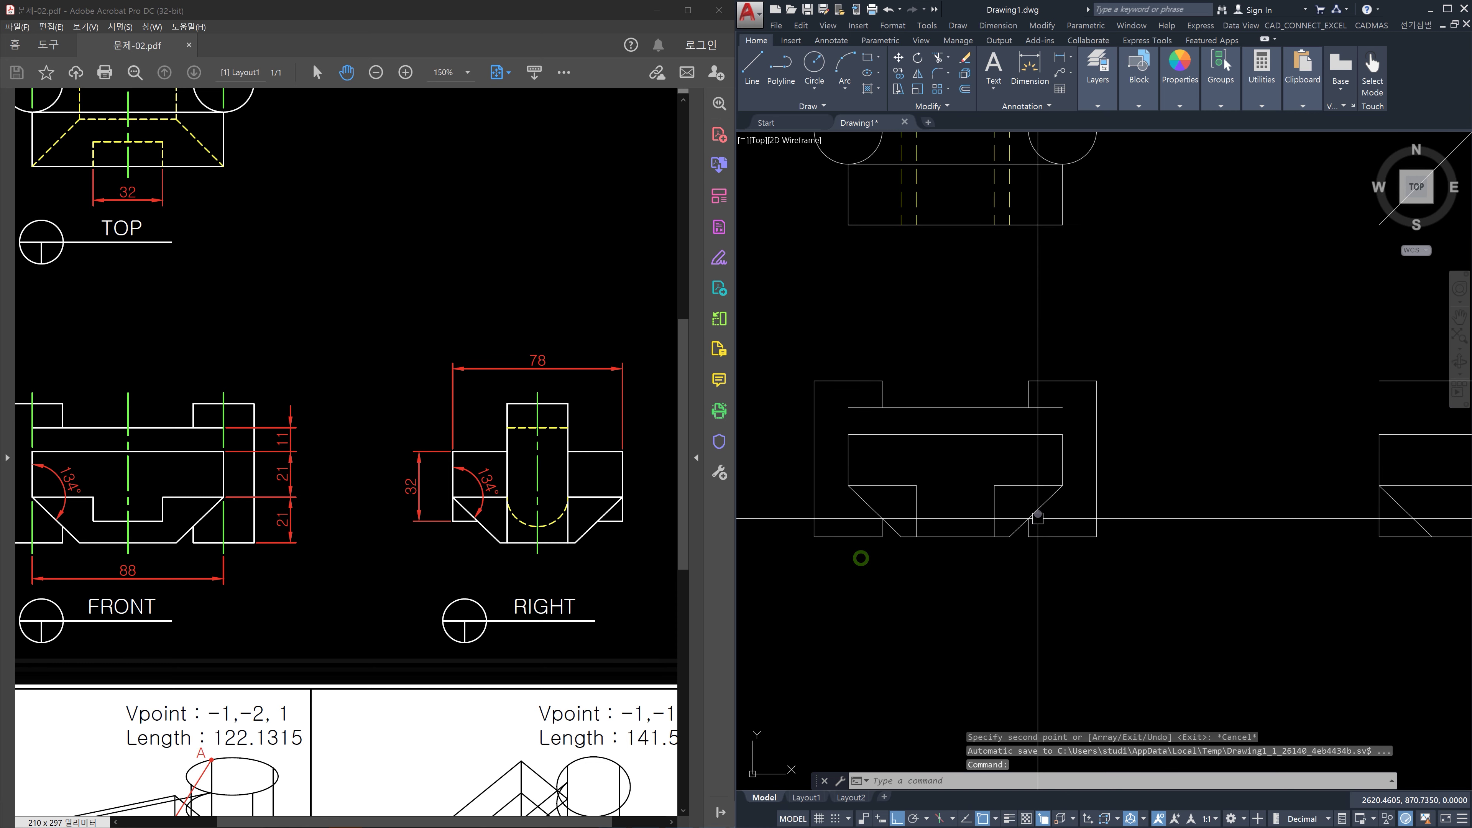
type("co")
key("Return")
key("Return")
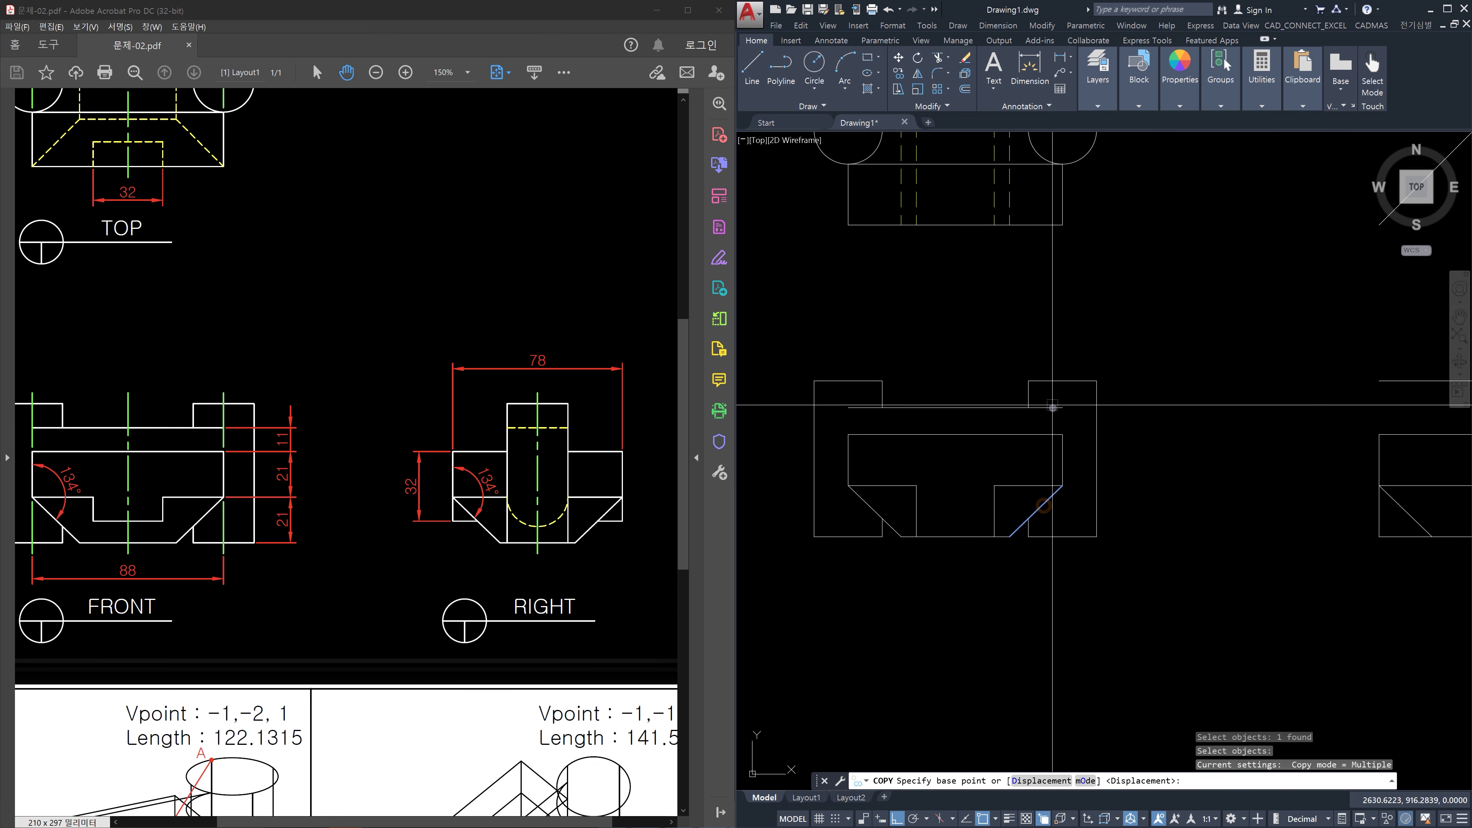
left_click(1055, 430)
middle_click_drag(1181, 452, 795, 493)
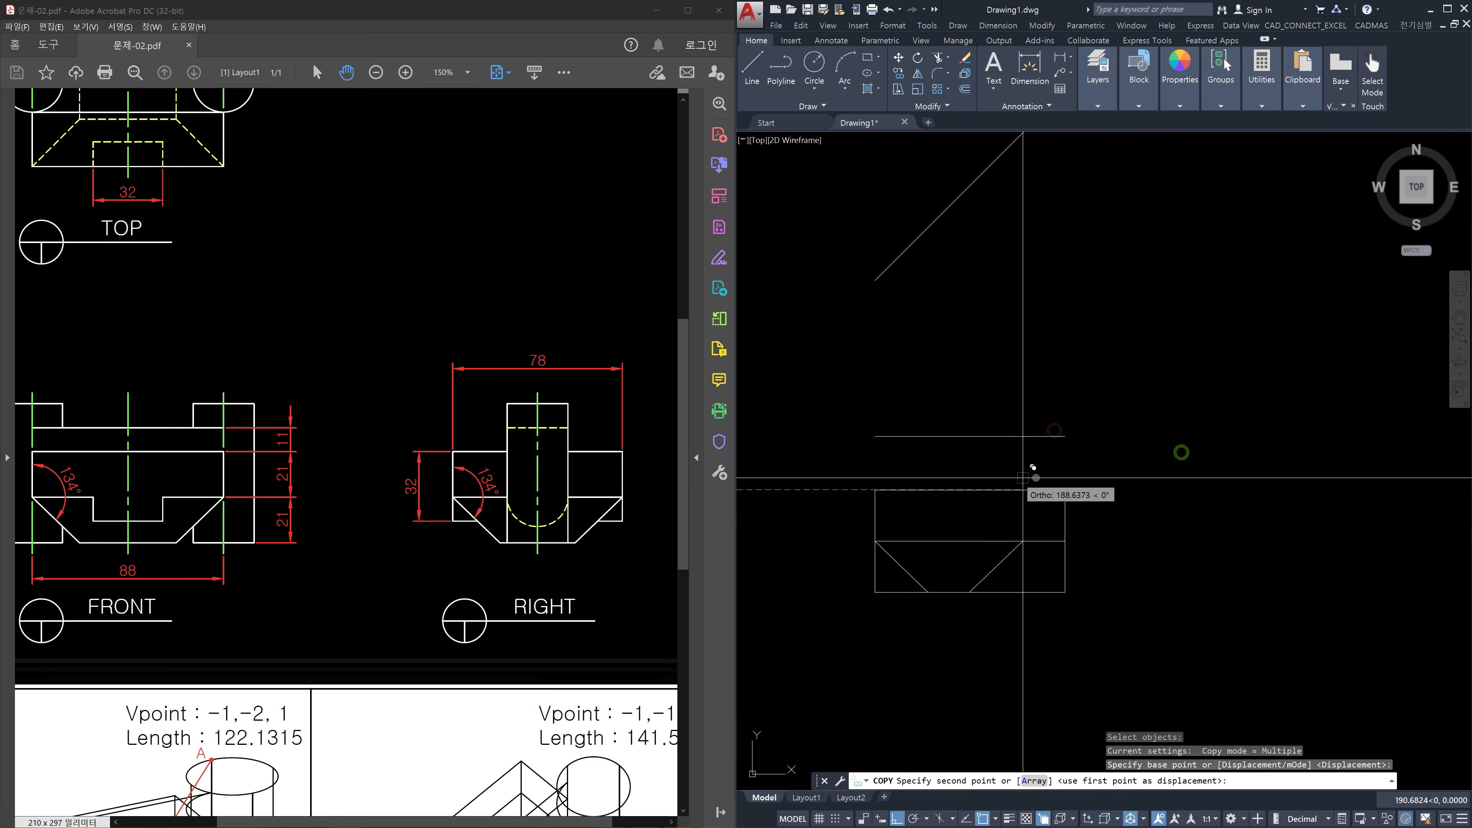
left_click(1050, 493)
key("Escape")
scroll(1010, 604, "up", 2)
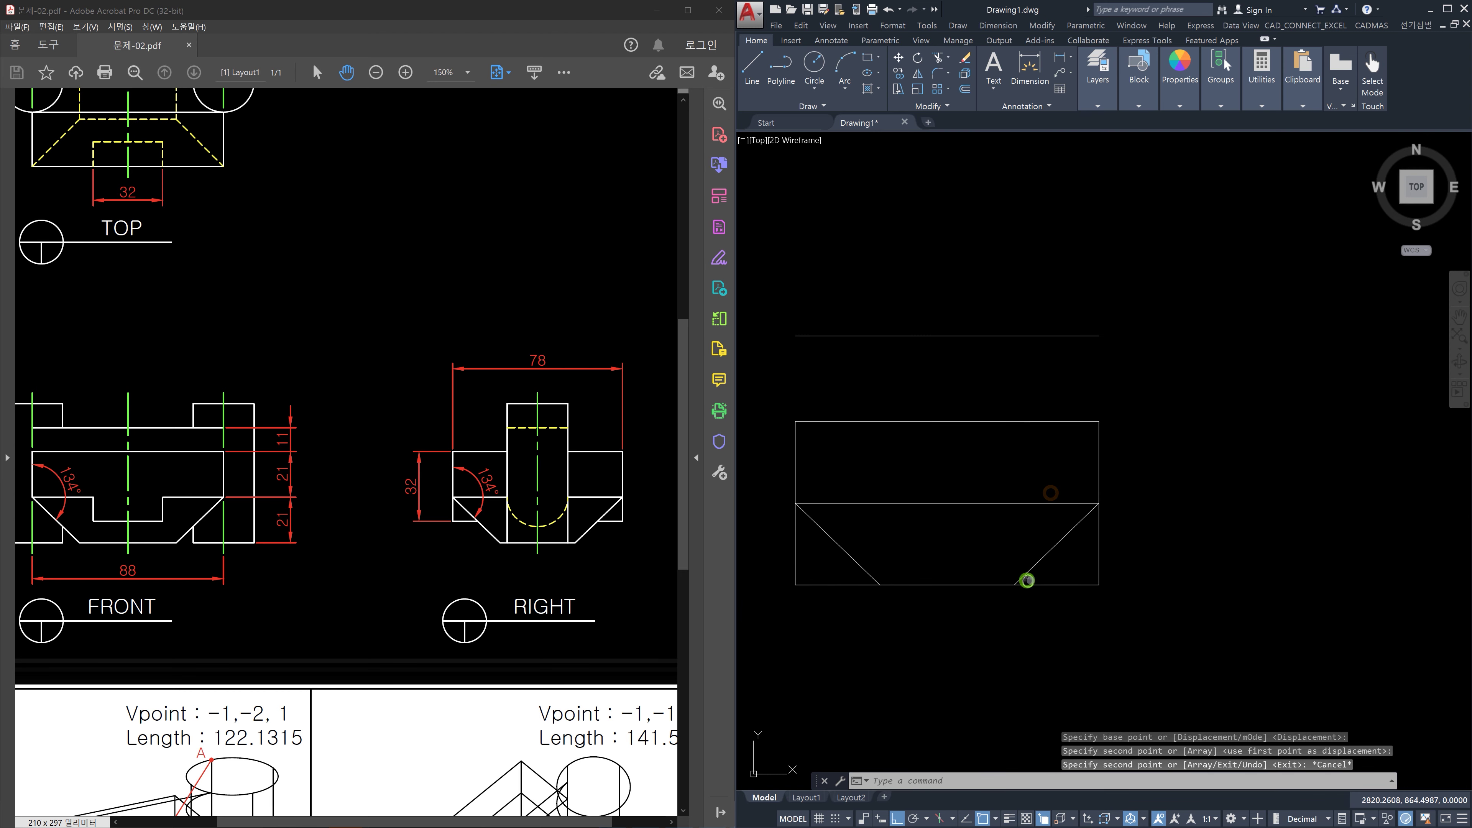
Trim the right view's bottom line outside the two slopes, on both sides
middle_click_drag(1027, 580, 1108, 567)
type("tr")
key("Return")
left_click(1150, 546)
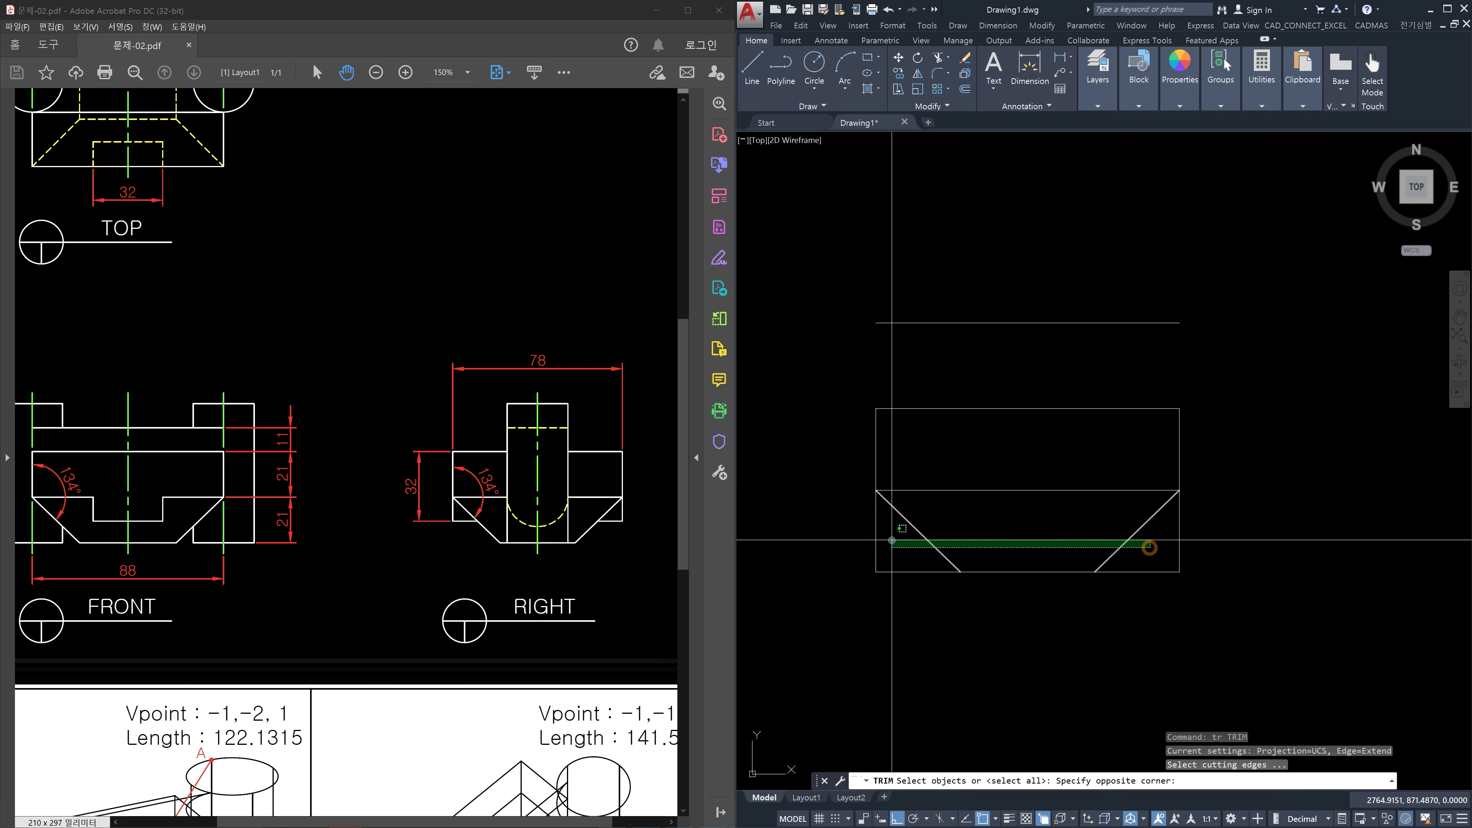
left_click(891, 540)
key("Return")
left_click(922, 605)
left_click(908, 561)
left_click(1133, 591)
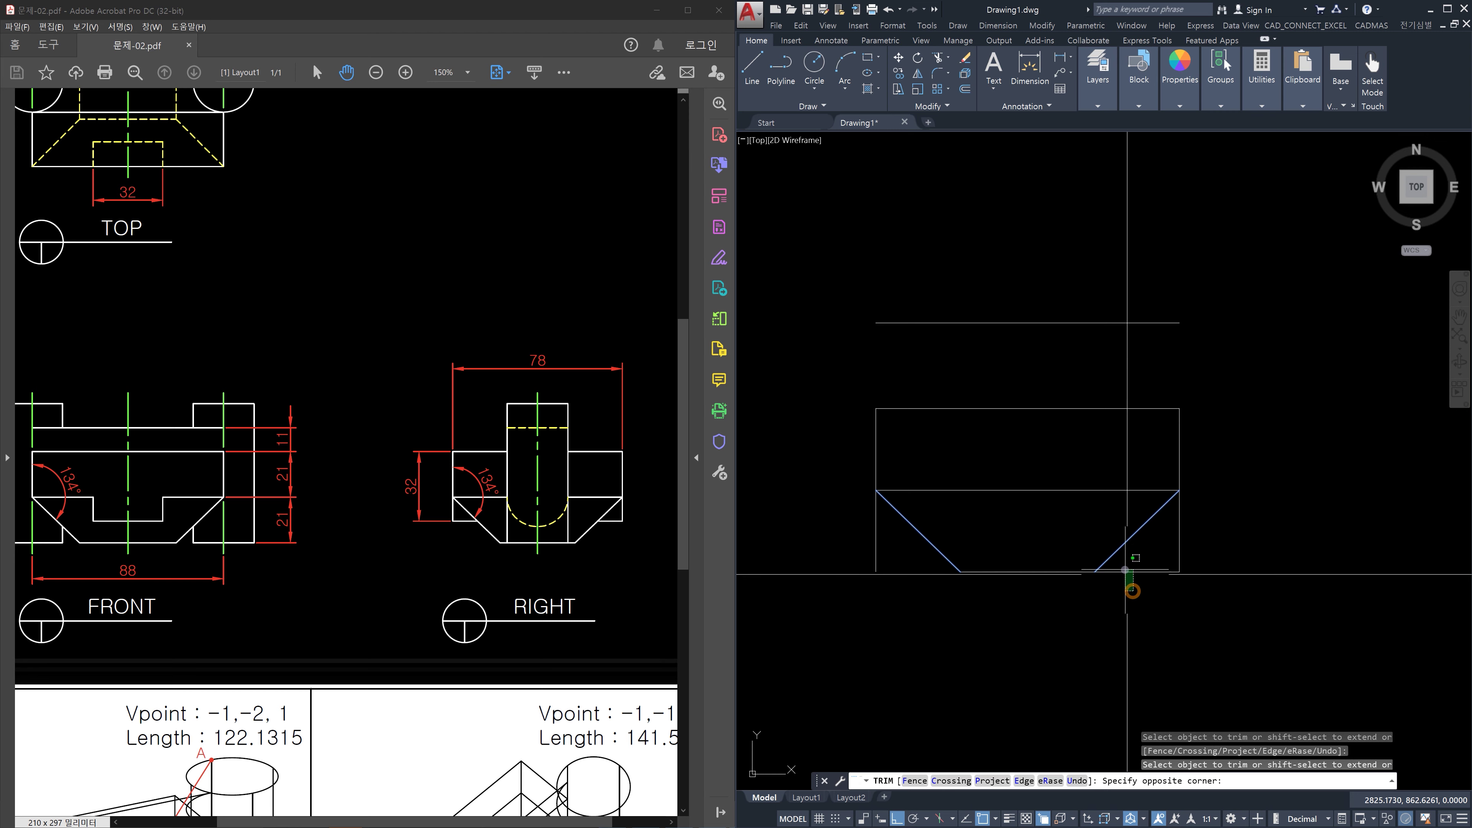
left_click(1126, 573)
left_click(1194, 560)
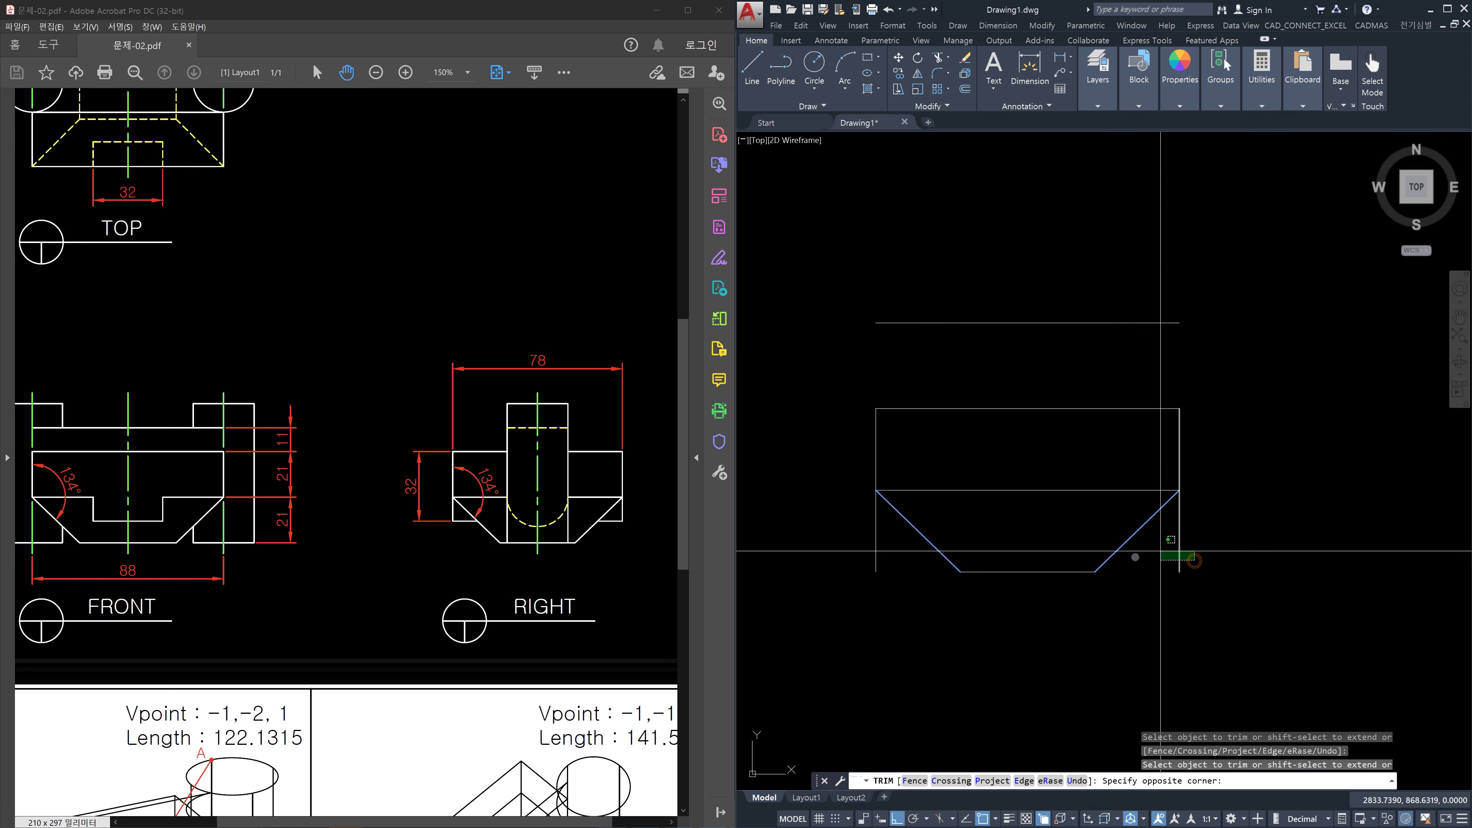
key("Escape")
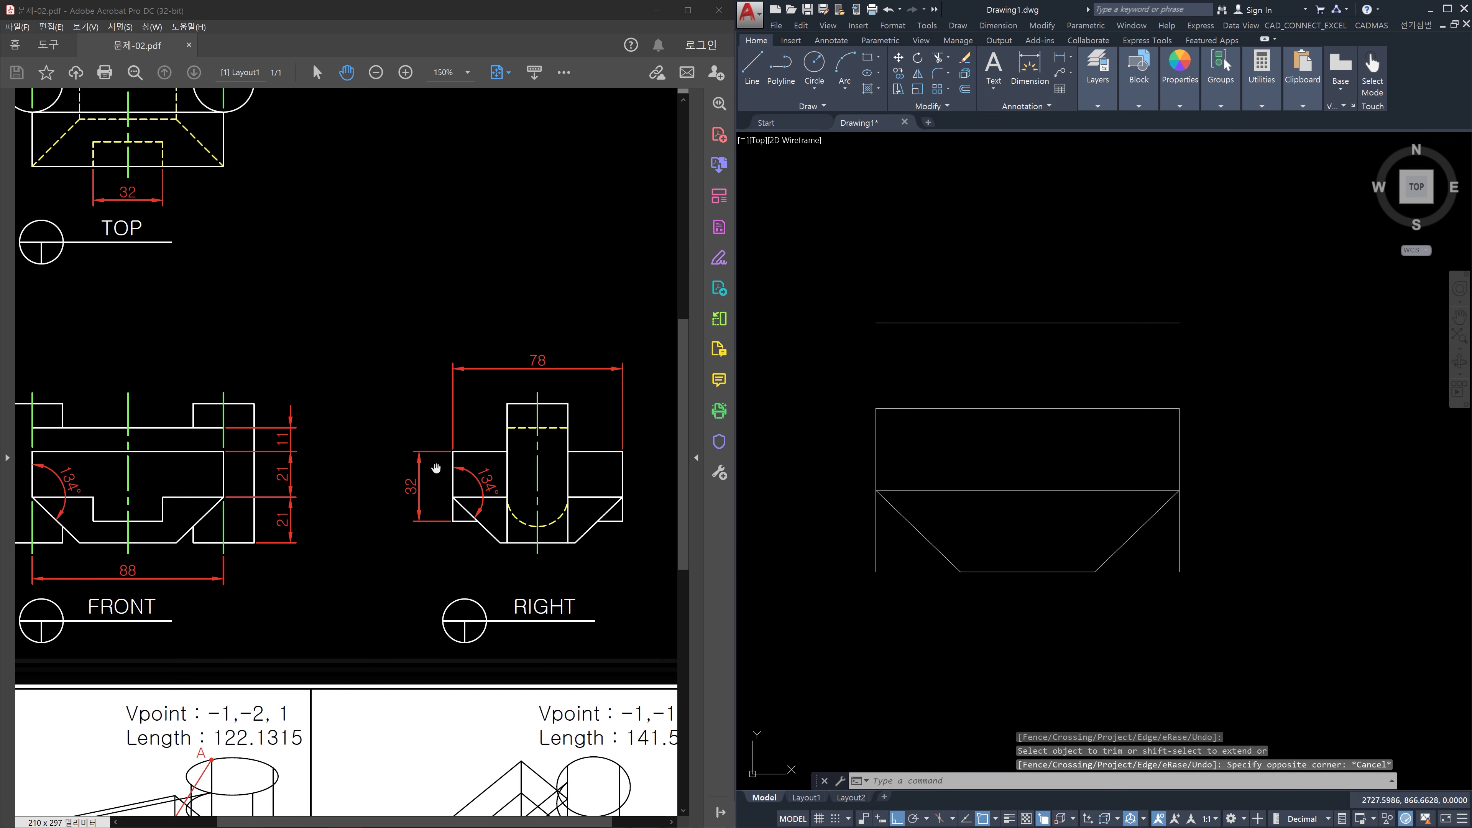
Offset the right view's upper rectangle edge downward by 32
type("o")
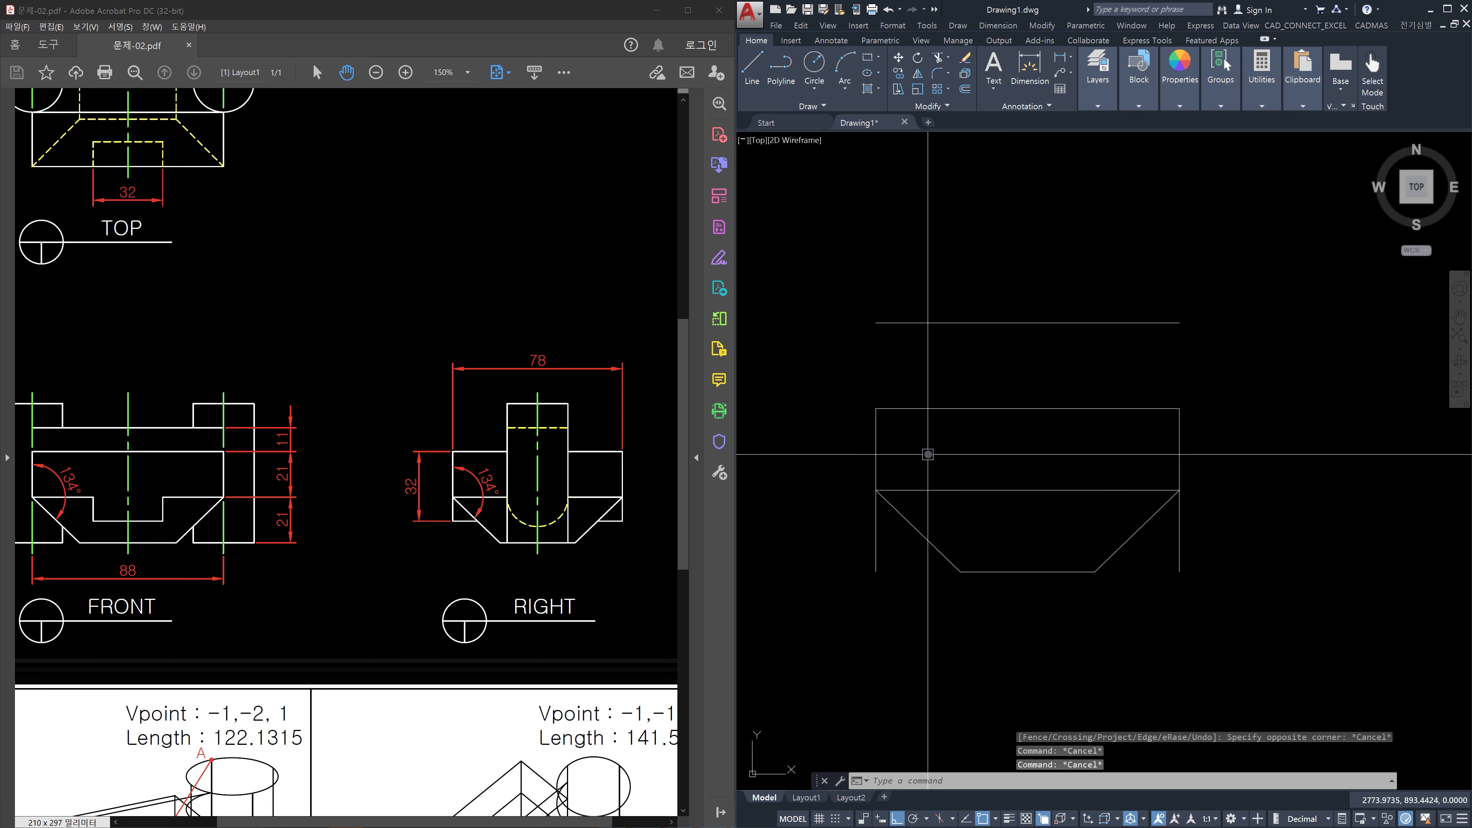
key("Return")
type("32")
key("Return")
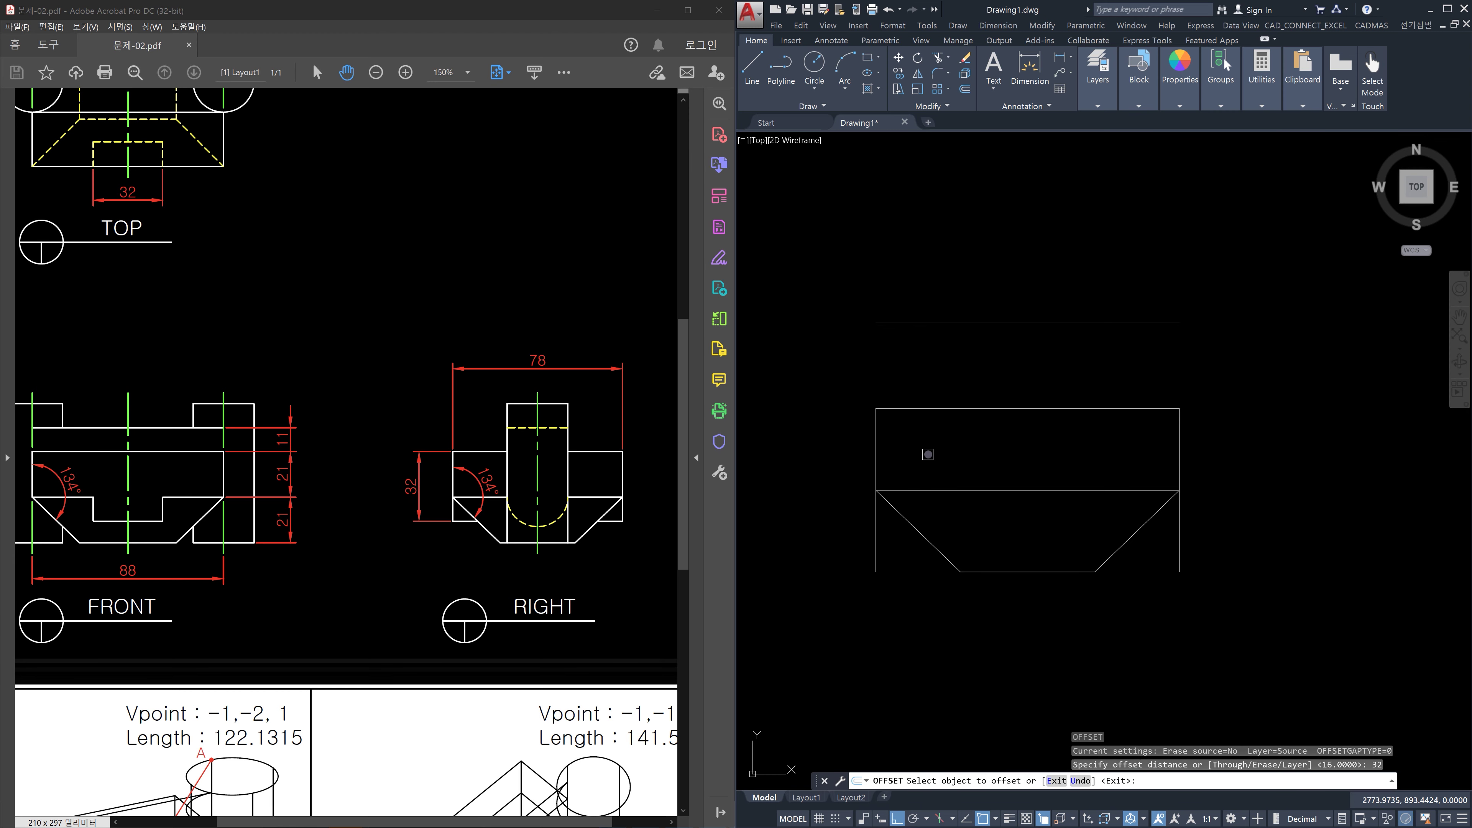
key("Escape")
key("Escape")
key("Escape")
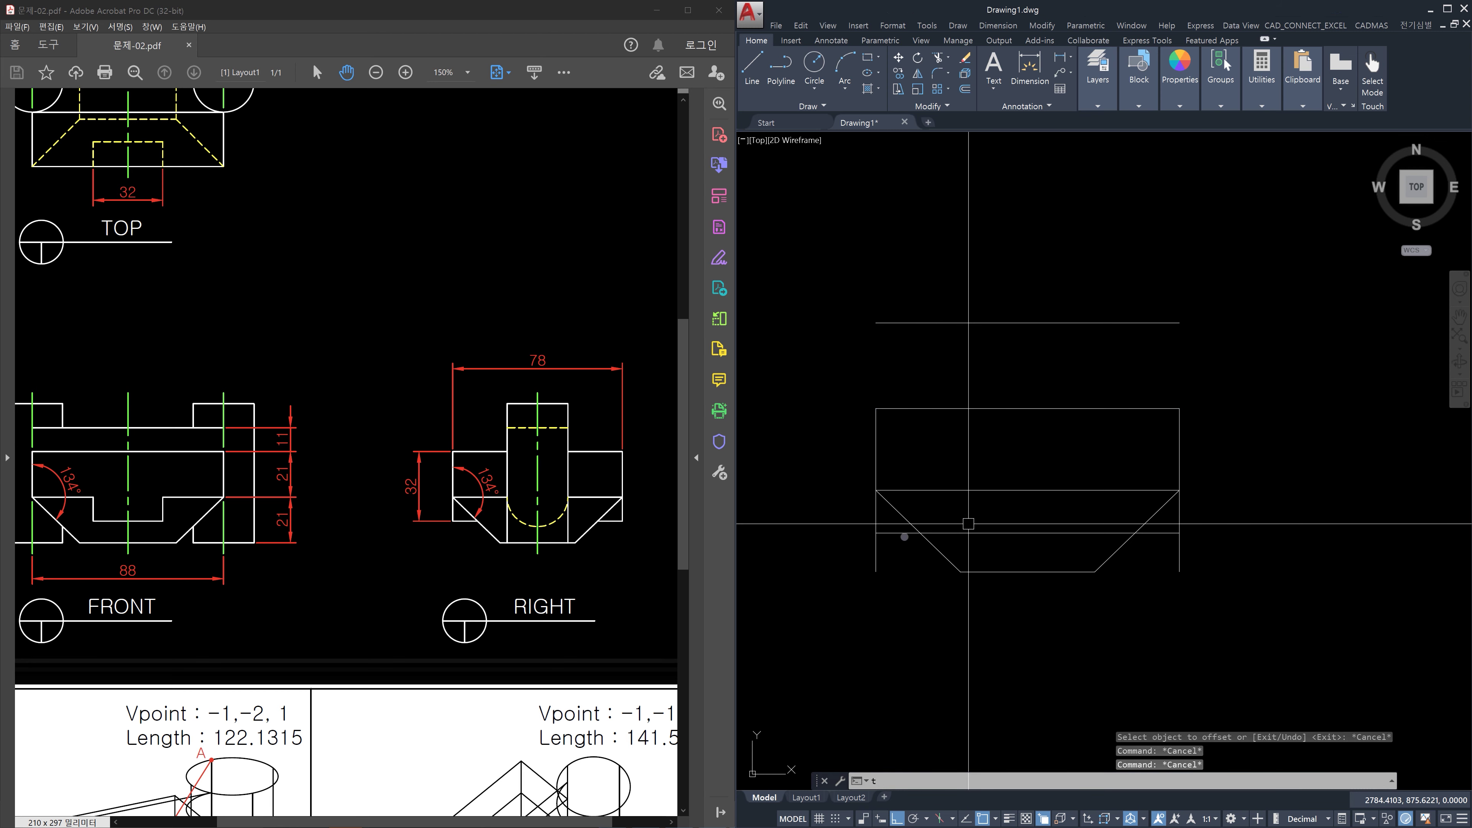
Trim the right view's left vertical side below the offset line
type("r")
key("Return")
scroll(889, 537, "up", 4)
left_click(906, 546)
left_click(823, 497)
key("Return")
left_click(871, 582)
left_click(831, 553)
key("Return")
Trim the right view's right vertical side below the offset line
scroll(1205, 562, "down", 4)
middle_click_drag(1233, 569, 1145, 562)
key("Return")
scroll(1246, 556, "up", 4)
left_click(1379, 554)
left_click(1350, 495)
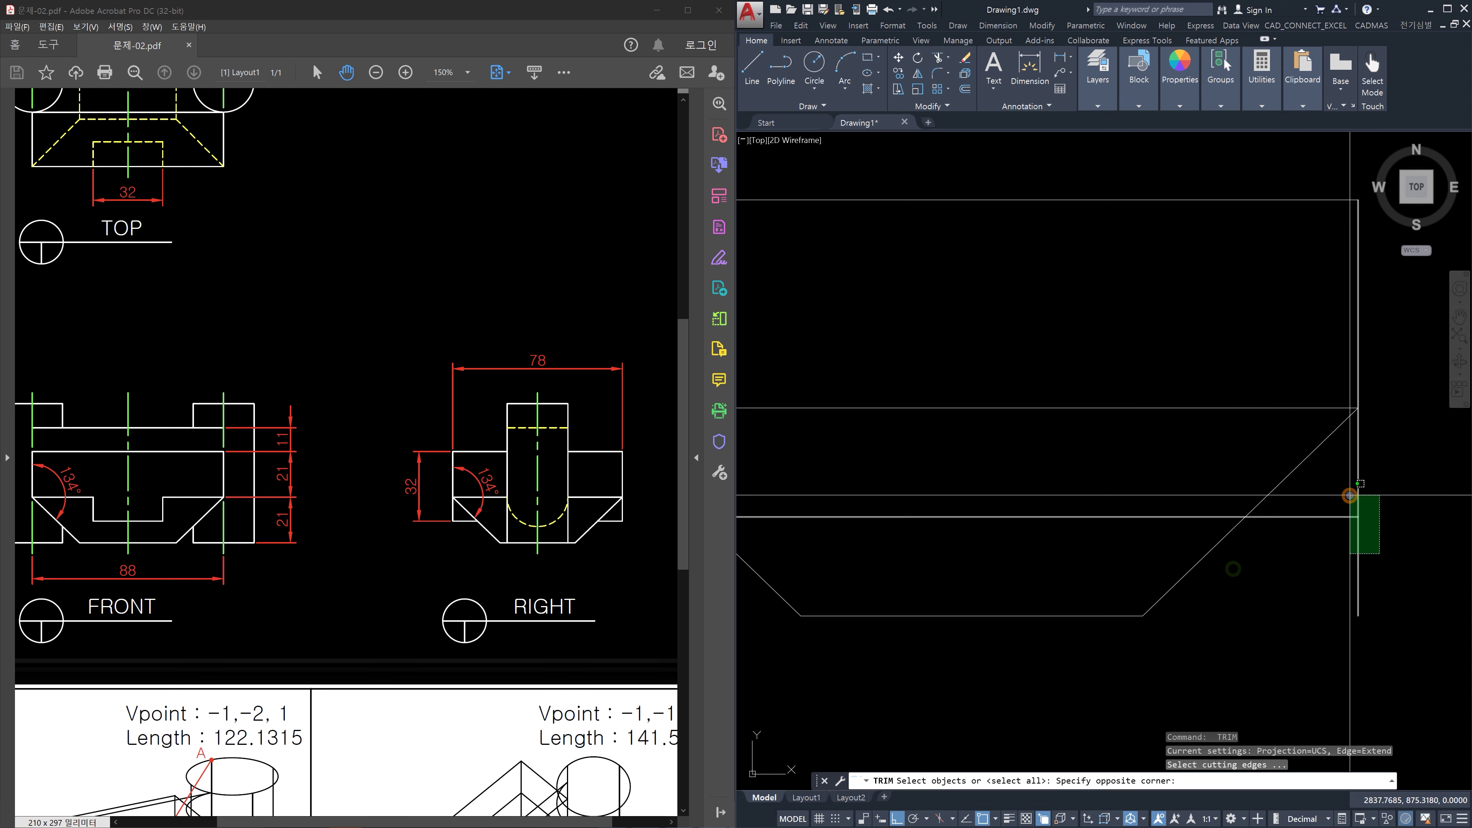
Trim the offset line between the right view's two slopes
scroll(1357, 539, "down", 4)
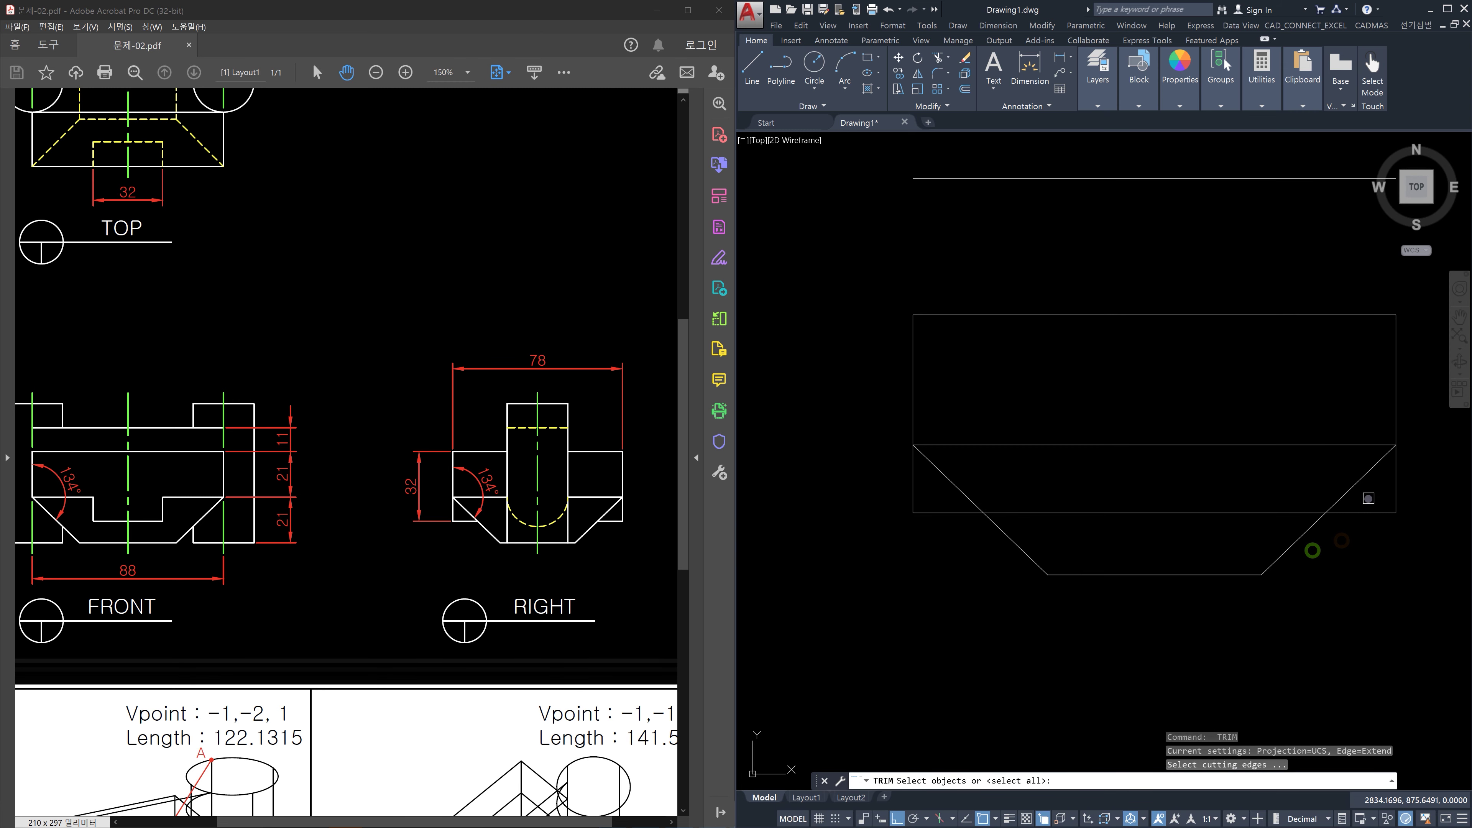
left_click(942, 487)
key("Return")
left_click(1156, 540)
left_click(1126, 476)
key("Escape")
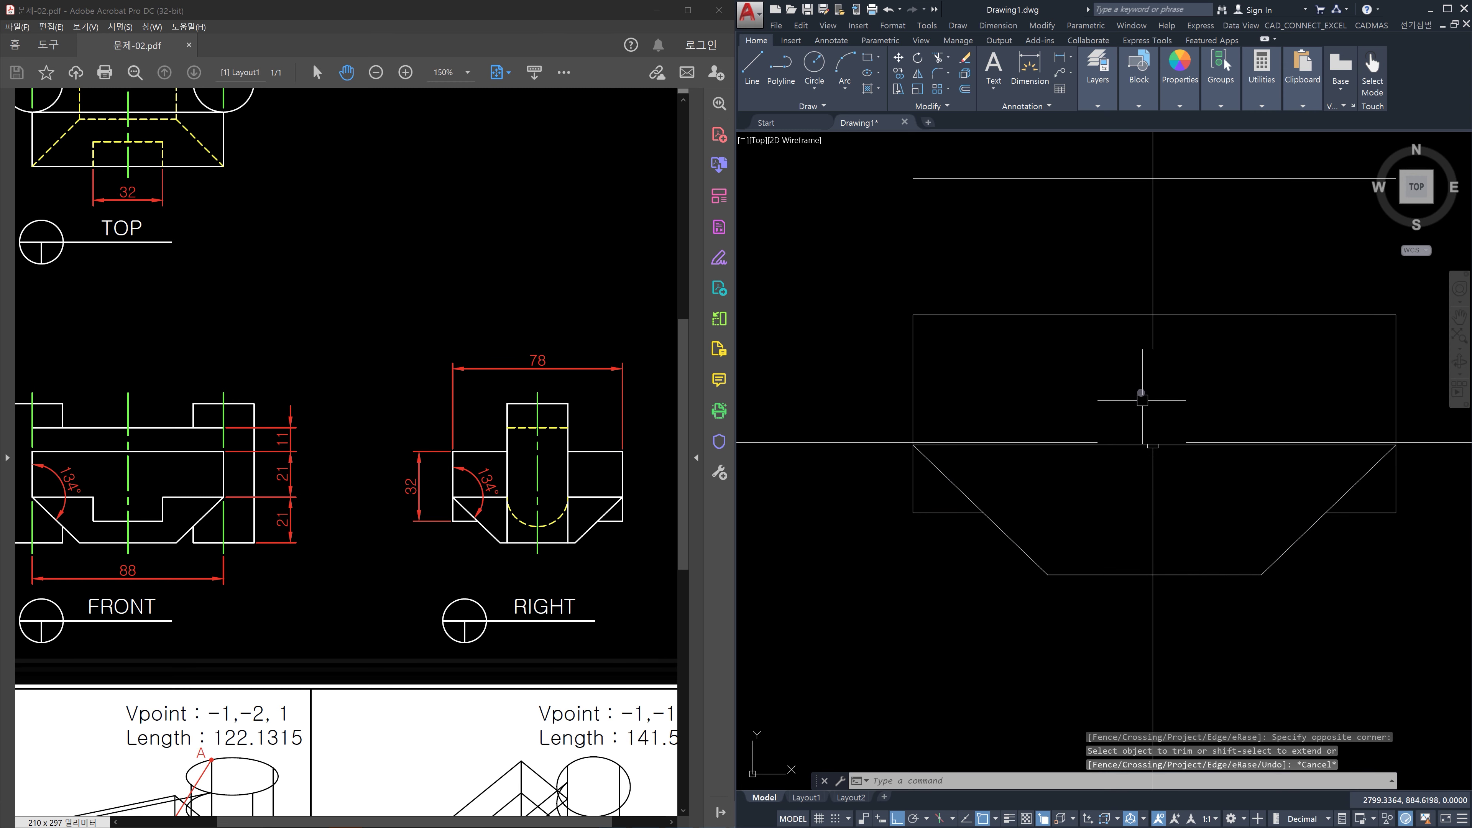
scroll(1137, 378, "down", 4)
middle_click_drag(1137, 378, 1195, 435)
key("Escape")
key("Escape")
key("Escape")
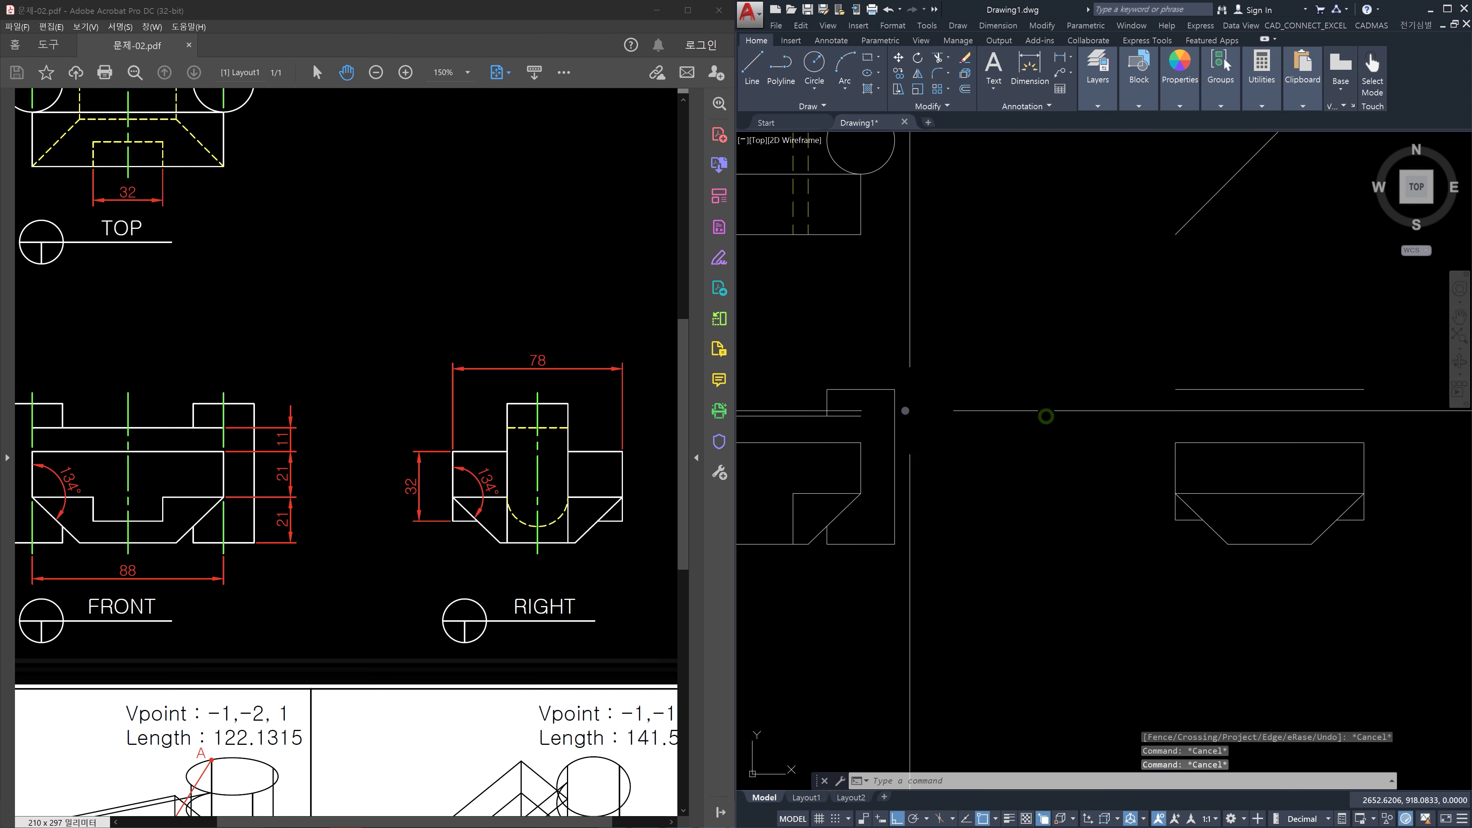
middle_click_drag(895, 404, 894, 410)
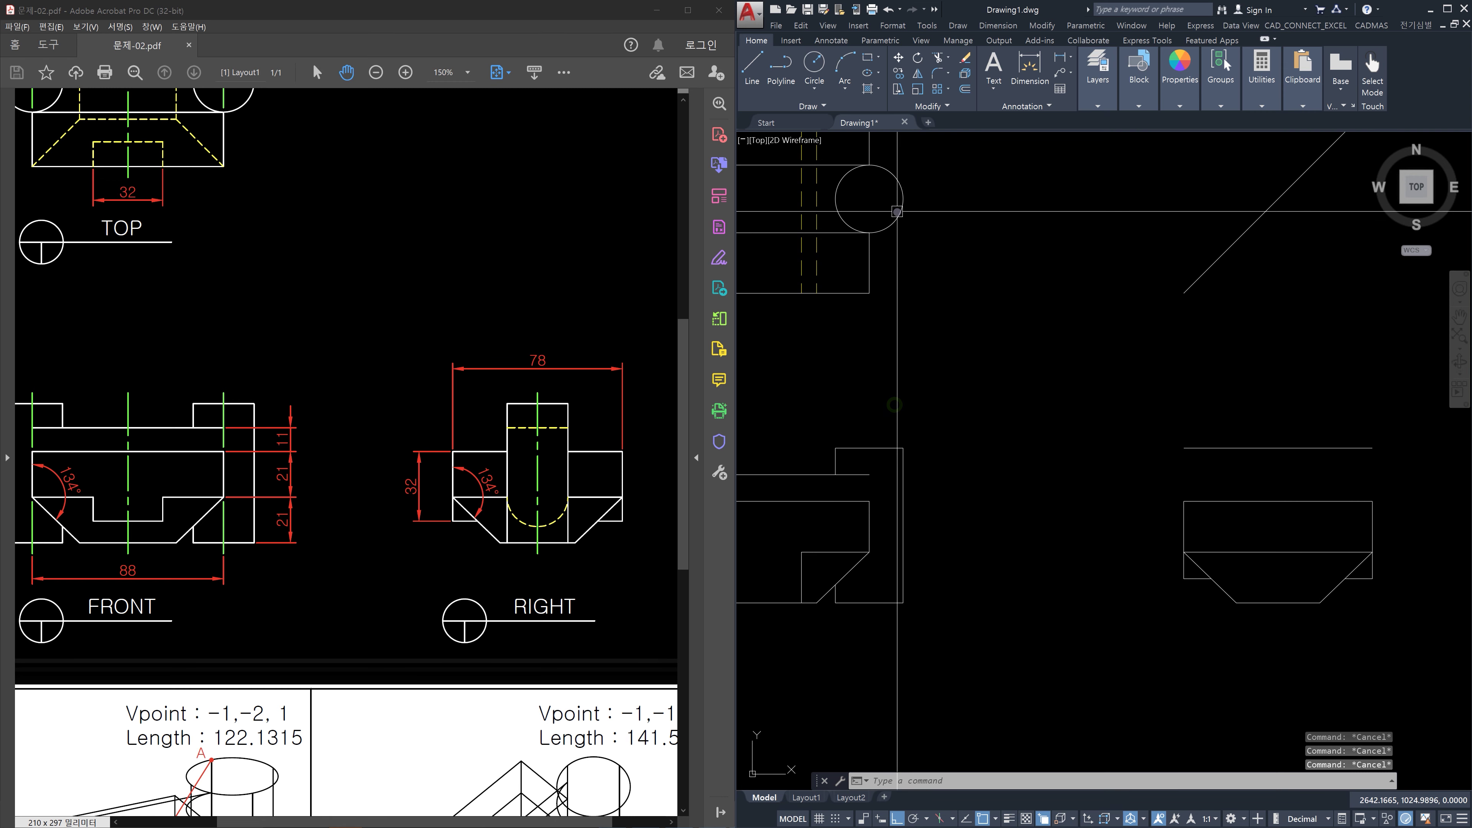
scroll(852, 429, "up", 4)
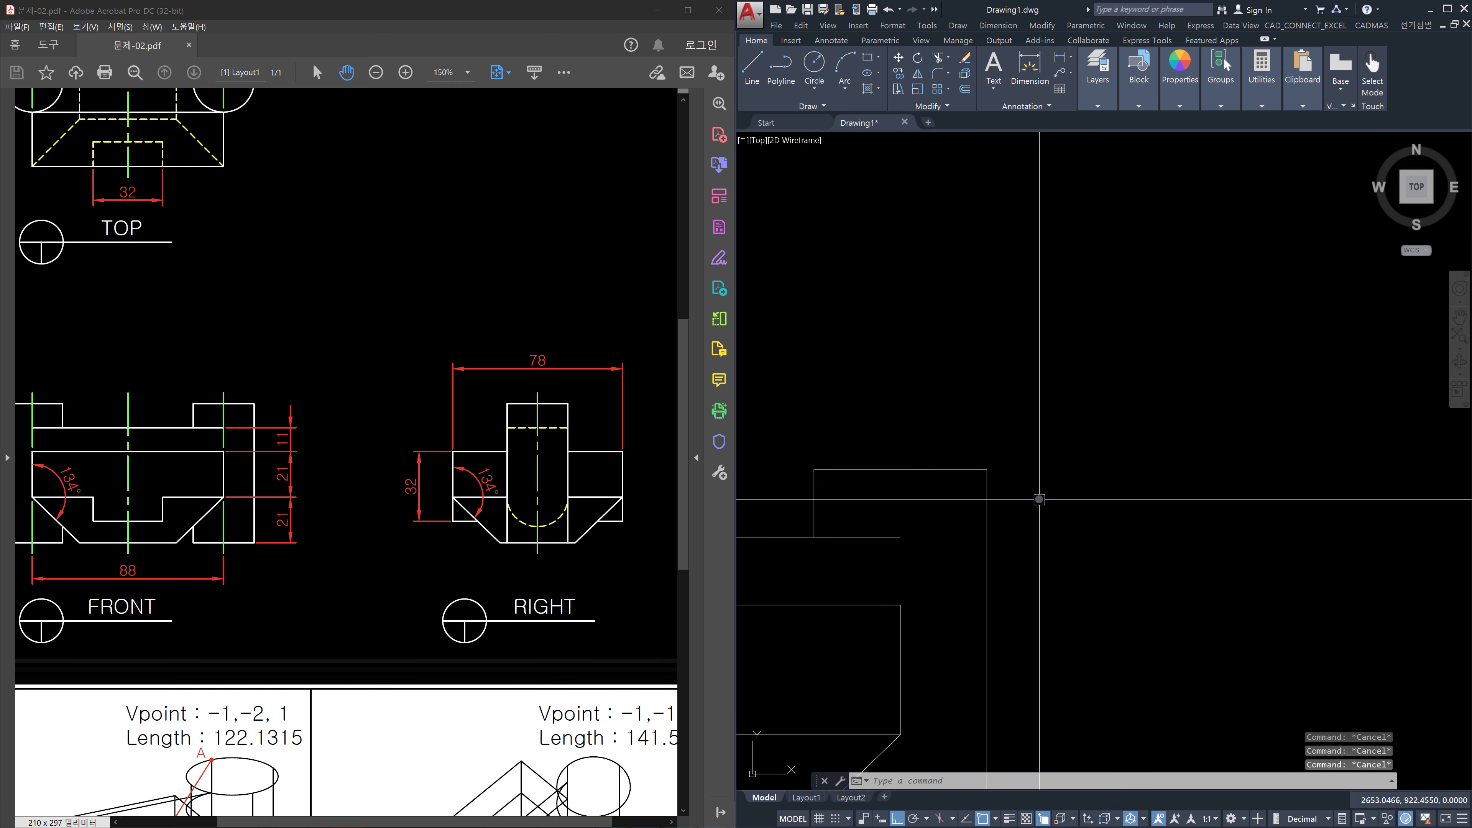
left_click(1038, 502)
left_click(808, 463)
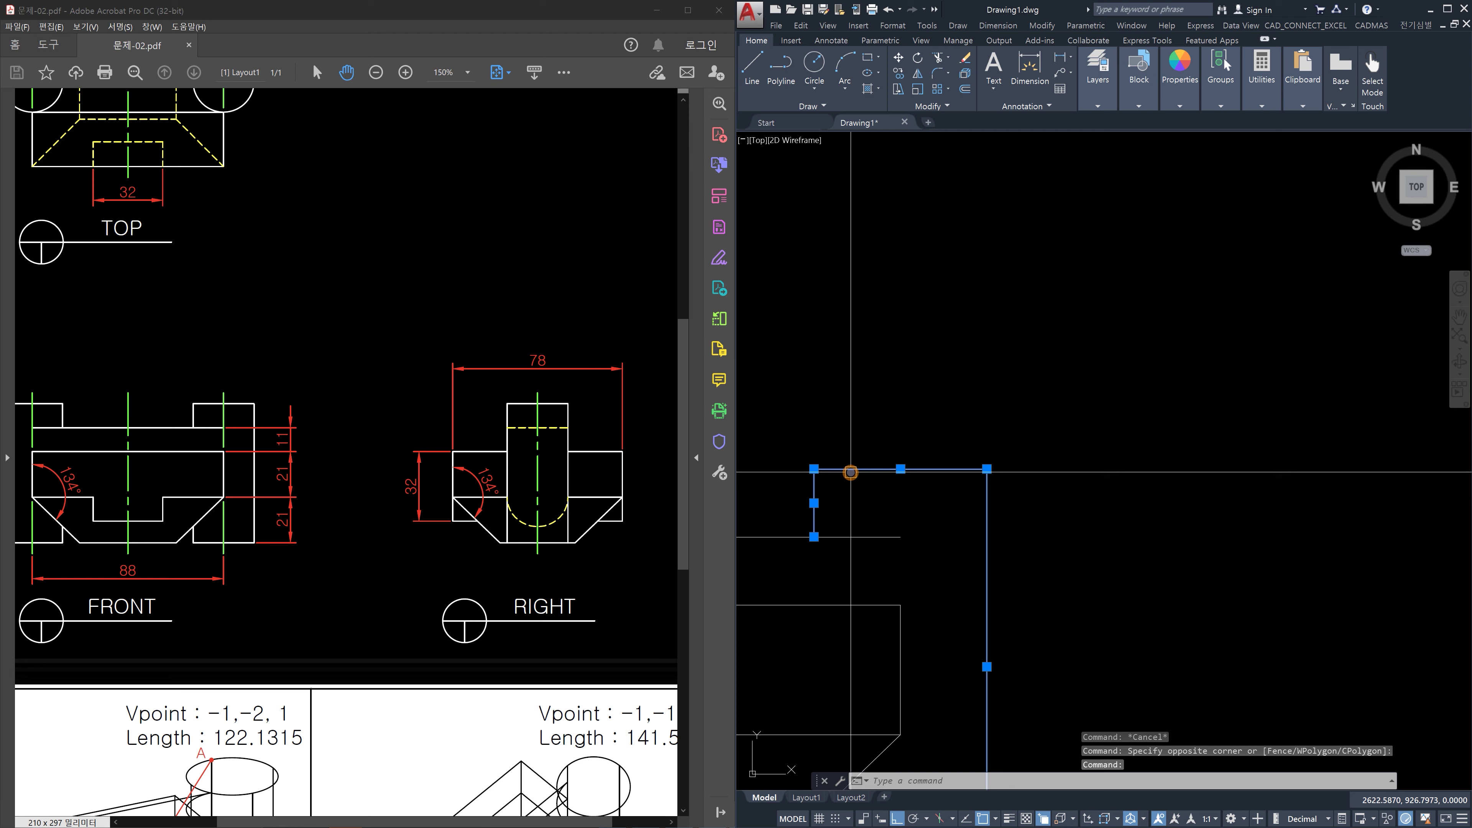
scroll(878, 463, "down", 3)
key("Escape")
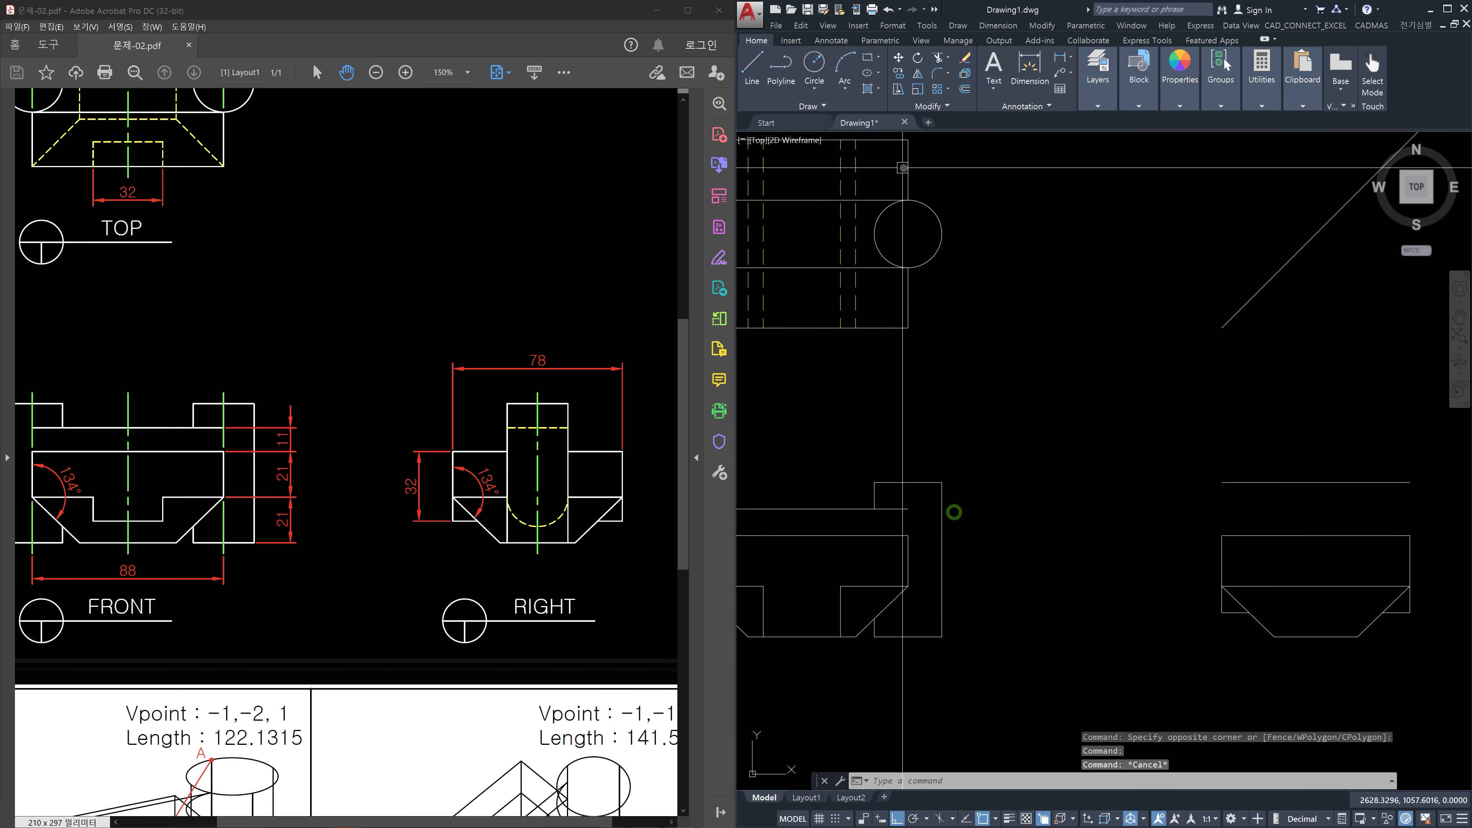
type("xl")
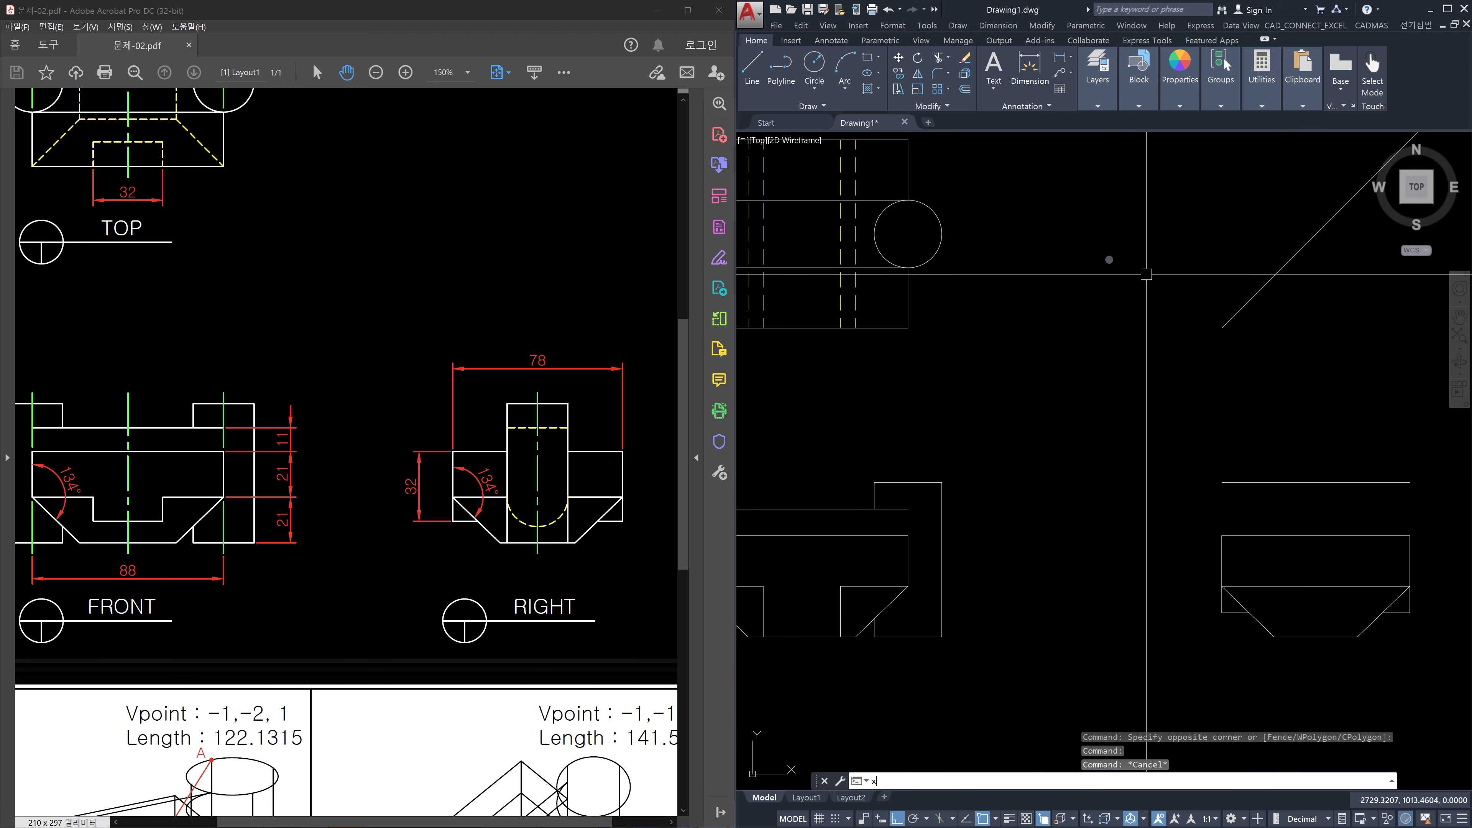
key("Return")
left_click(922, 200)
key("Escape")
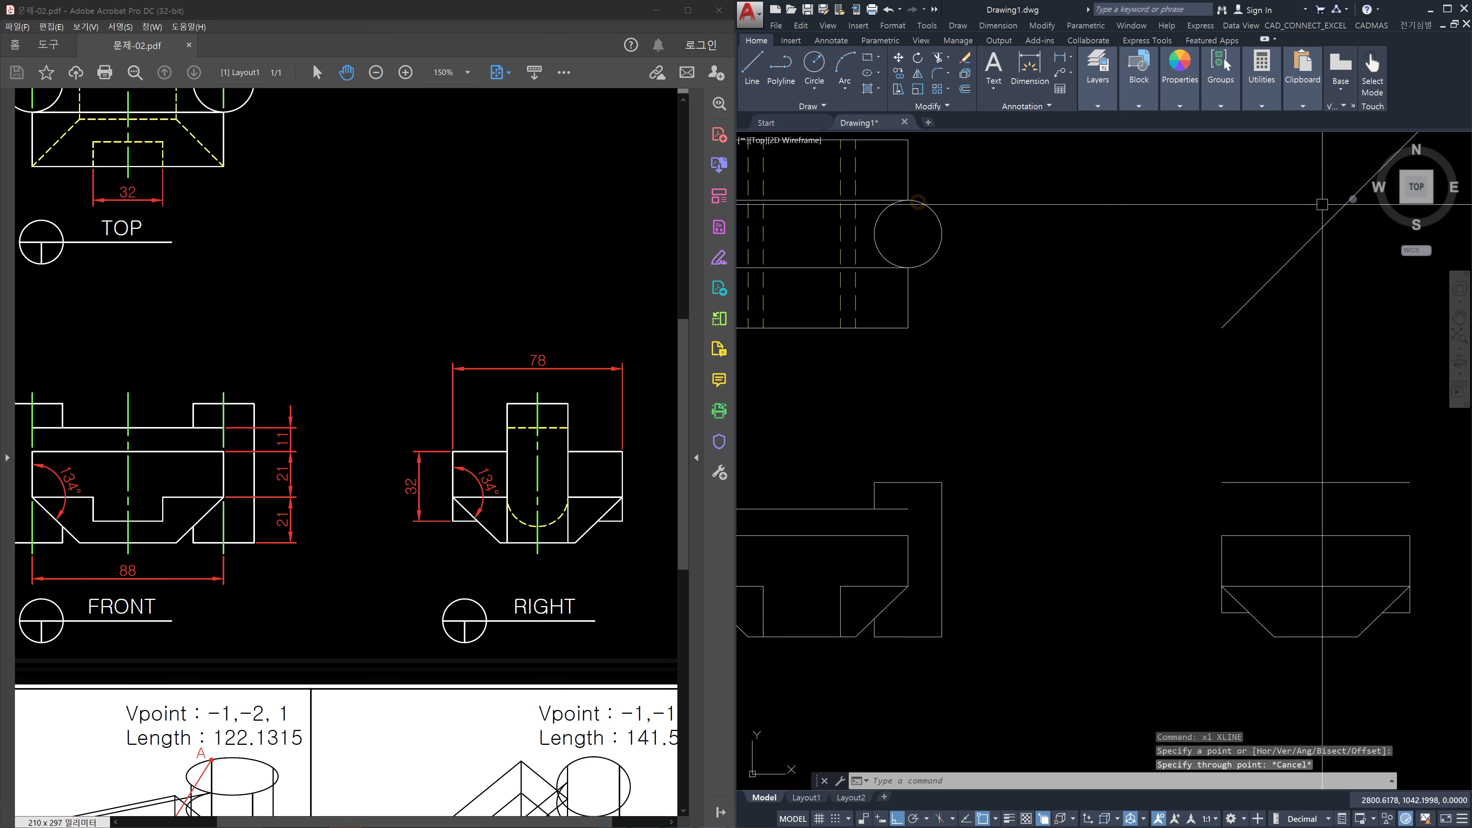
key("Escape")
Copy the front view's right column outline from its top edge midpoint to the midpoint of the right view's upper horizontal line
scroll(928, 502, "up", 2)
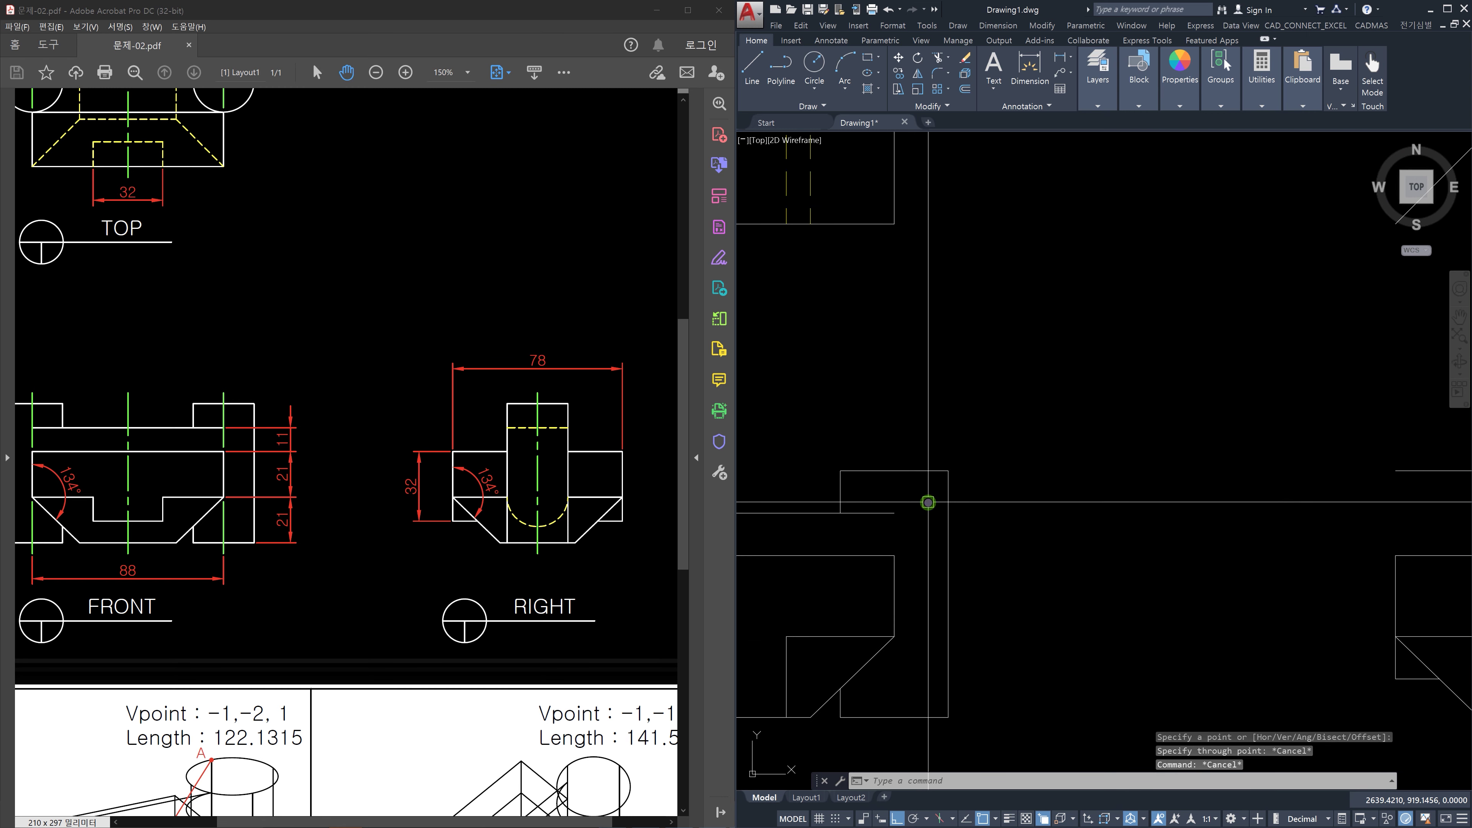
type("co")
key("Return")
left_click(1012, 499)
left_click(800, 436)
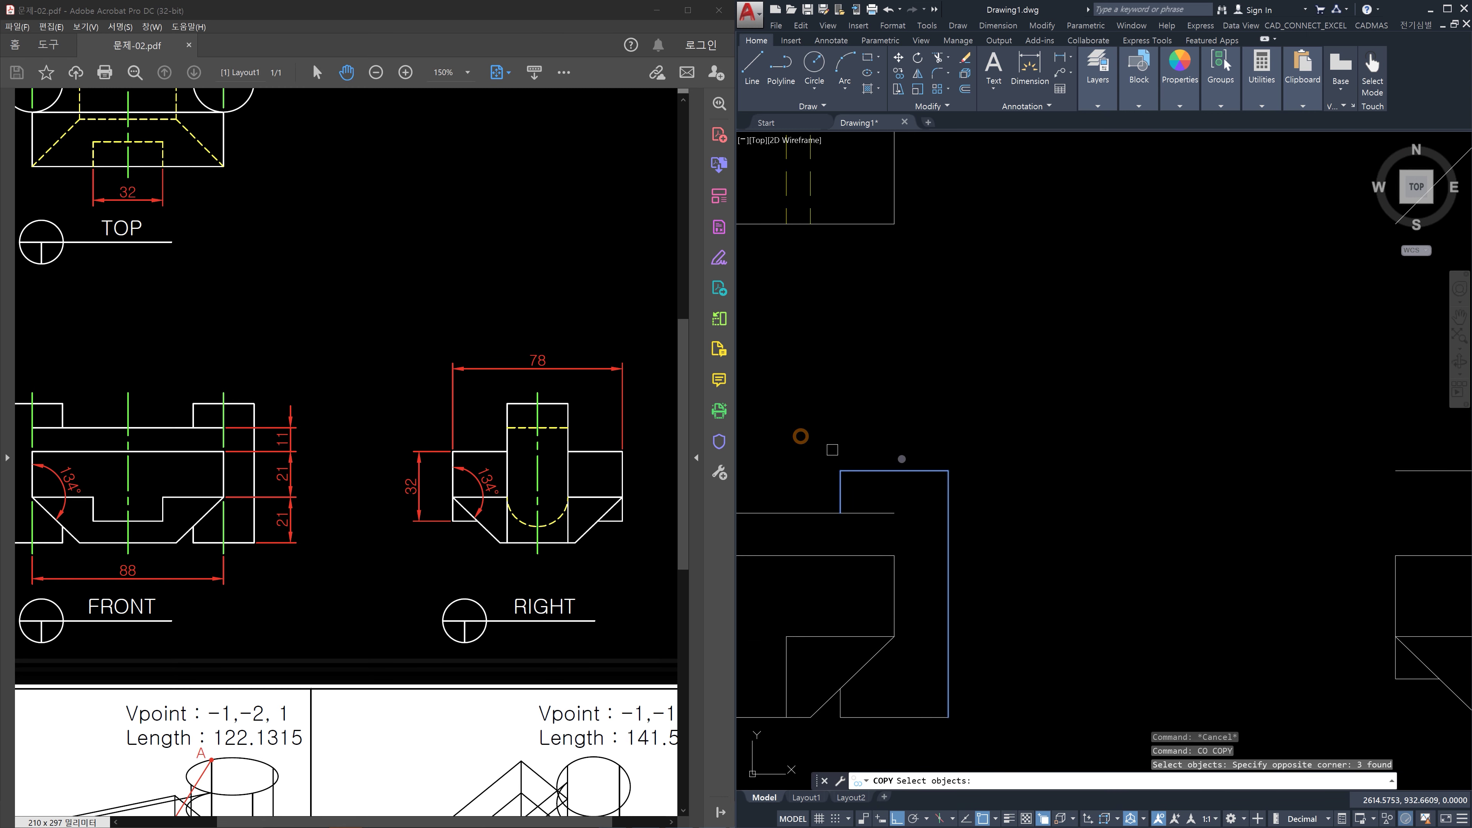
key("Return")
left_click(900, 469)
scroll(1153, 473, "down", 2)
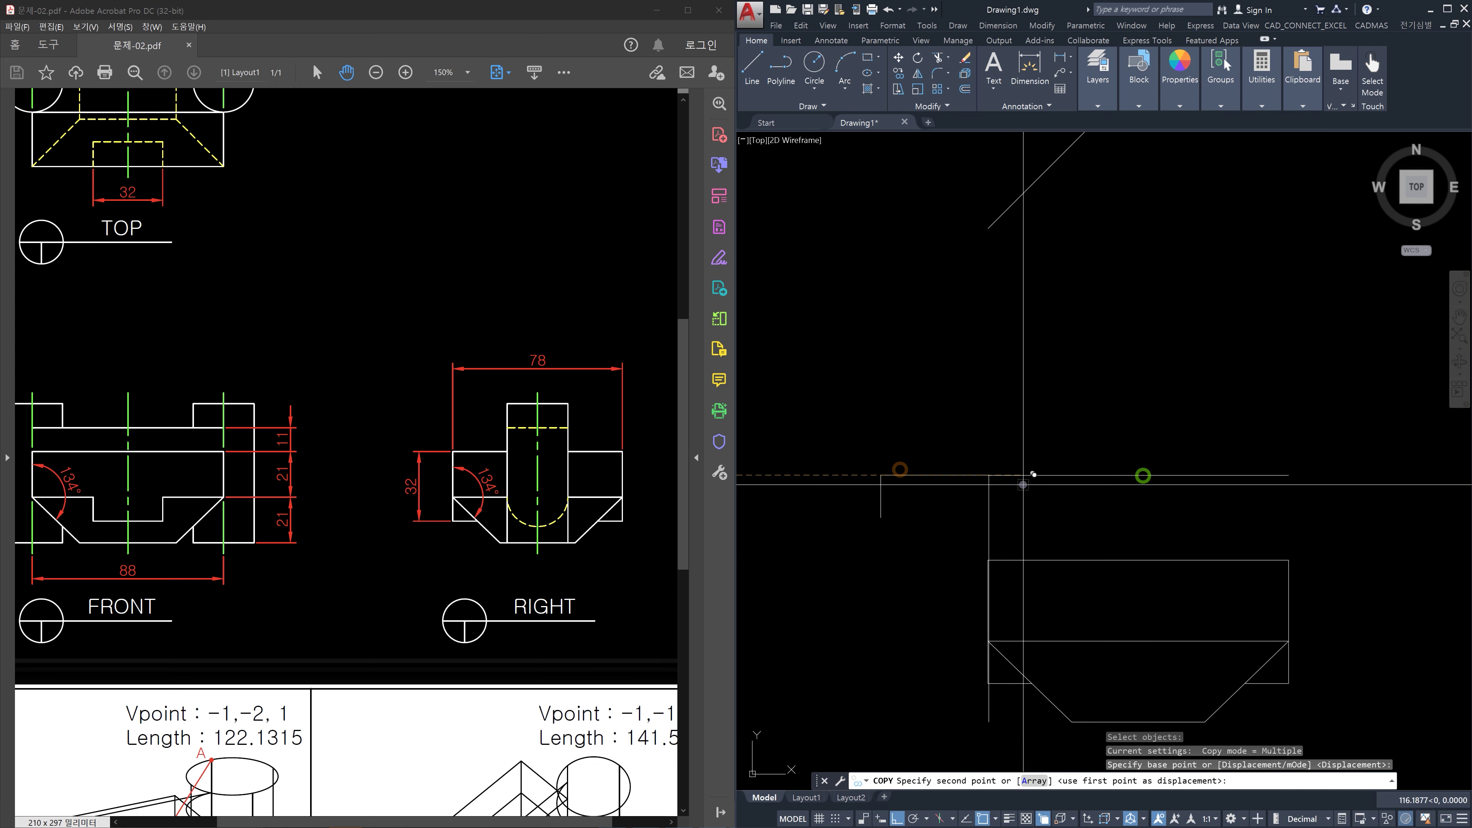
left_click(1138, 475)
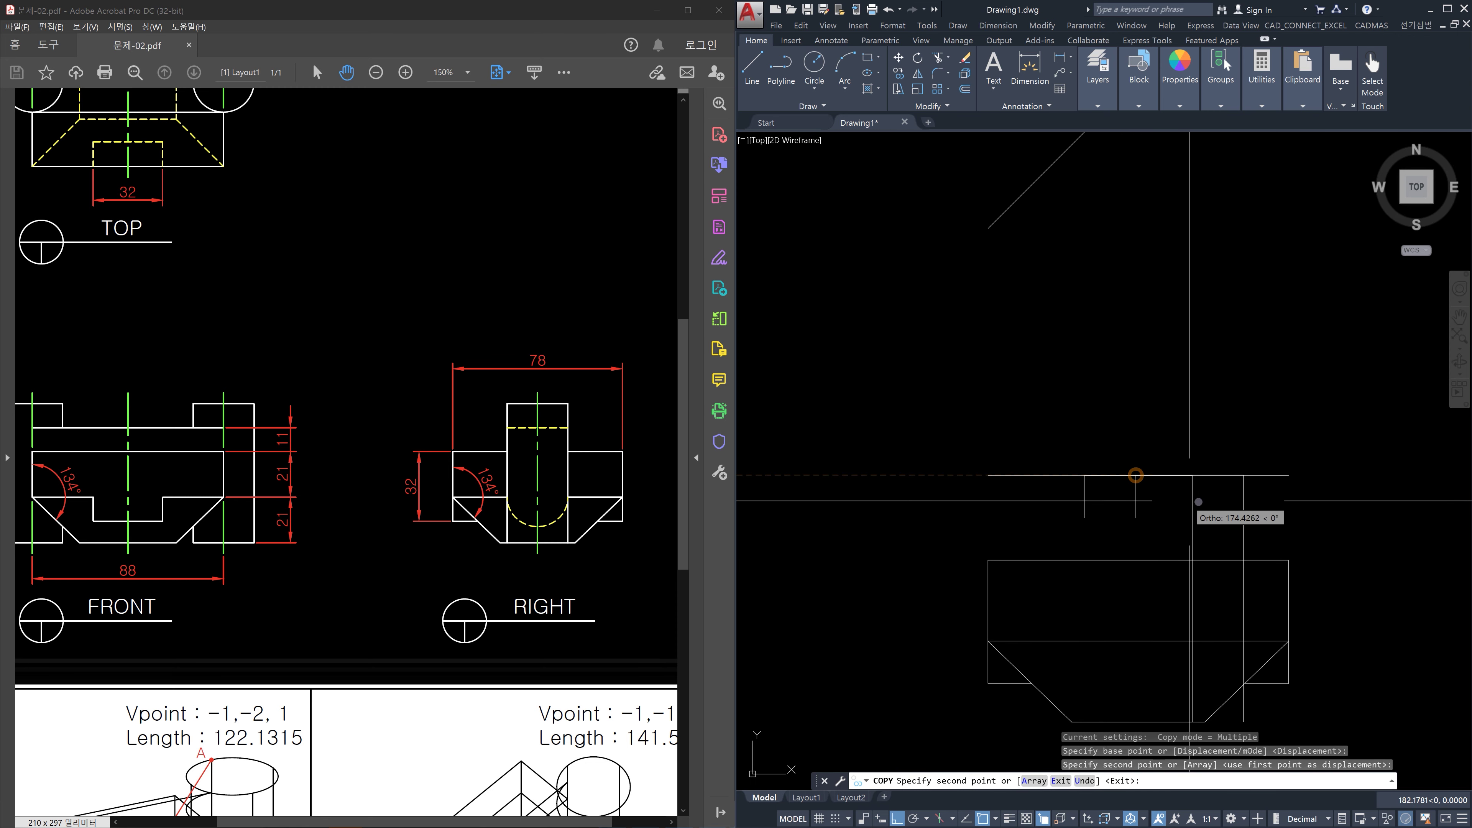
key("Escape")
Delete the long horizontal line running along the top of the copied column in the right view
left_click(1257, 506)
left_click(1227, 405)
key("Delete")
key("Escape")
Extend the column's short left side down to the right view's bottom line
scroll(1182, 510, "down", 2)
type("ex")
scroll(1097, 586, "up", 4)
key("space")
left_click(1163, 536)
left_click(1134, 443)
key("space")
middle_click_drag(1130, 250, 1118, 373)
left_click(1129, 305)
left_click(1060, 277)
key("Escape")
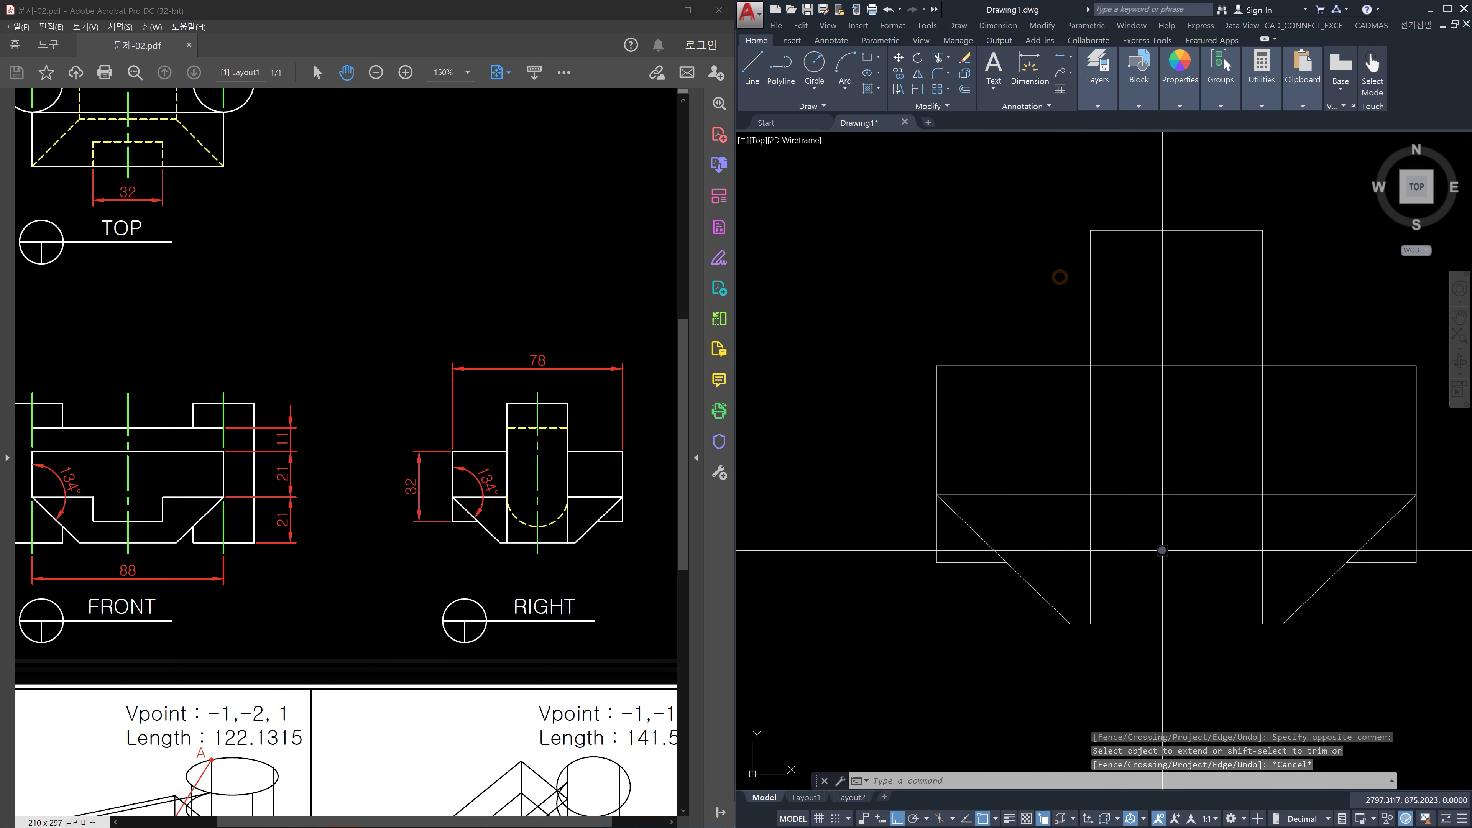
Draw a horizontal construction line through the right end of the front view's line just above the body
scroll(1140, 355, "down", 5)
middle_click_drag(952, 396, 1099, 409)
scroll(901, 403, "up", 2)
key("Escape")
type("x")
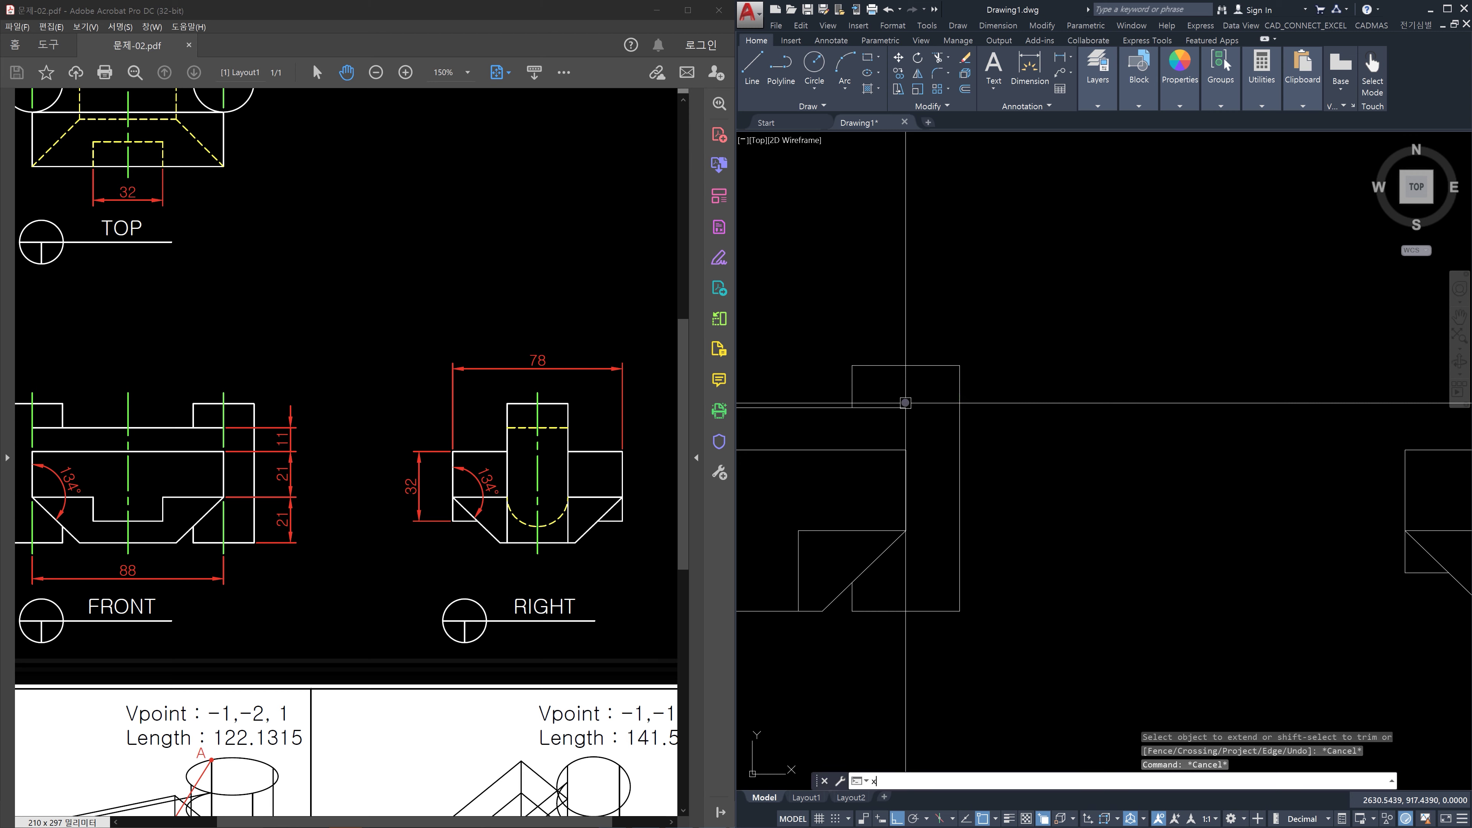
type("l")
key("space")
left_click(903, 404)
left_click(1171, 416)
key("Escape")
Trim the horizontal construction line outside both sides of the right view's column
middle_click_drag(1329, 435, 779, 445)
scroll(1137, 421, "up", 3)
key("Escape")
key("Escape")
type("tr")
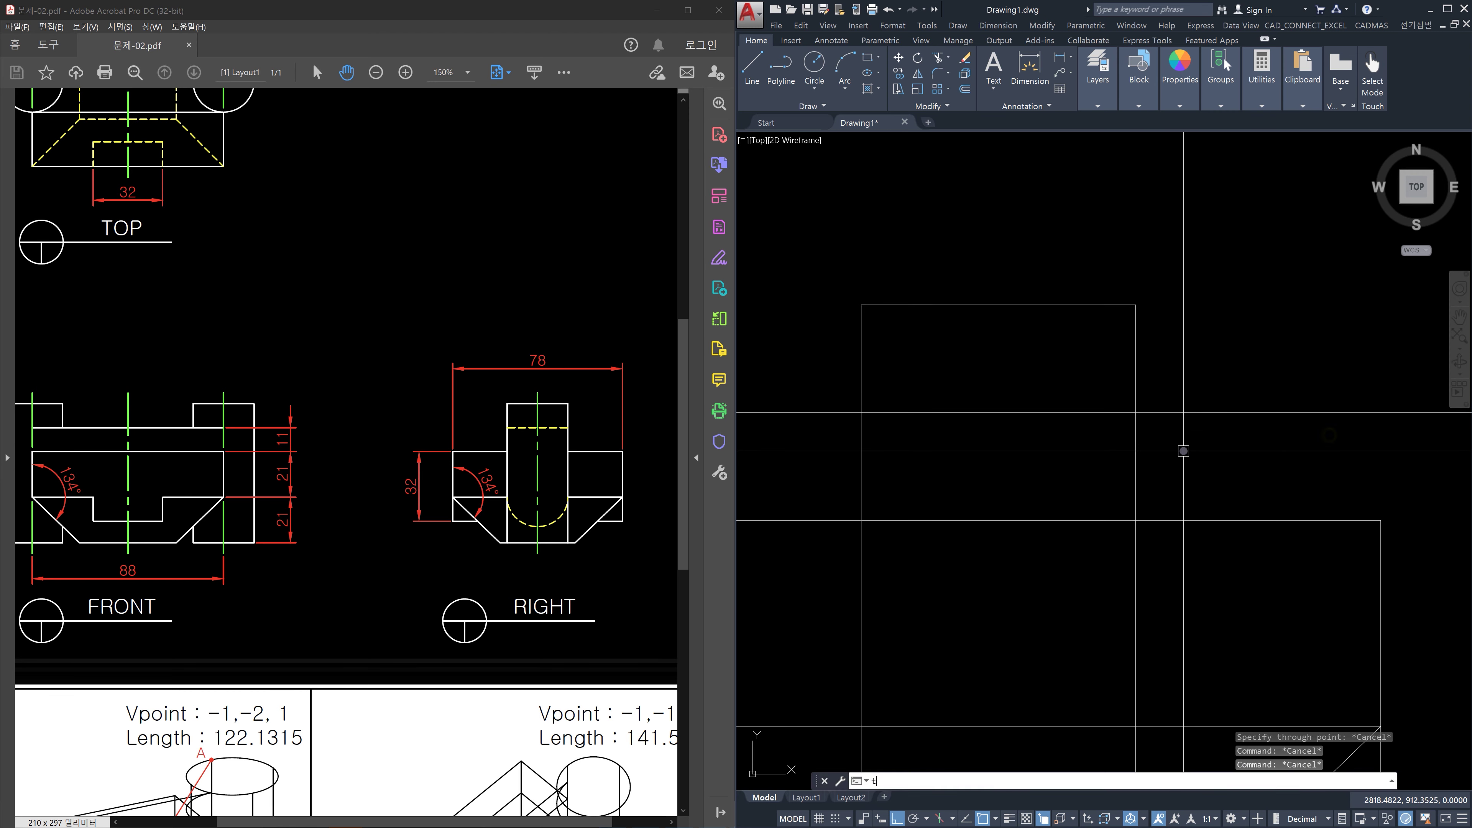
key("space")
scroll(1183, 452, "down", 3)
left_click(1186, 458)
left_click(1016, 452)
key("space")
left_click(1015, 452)
left_click(999, 391)
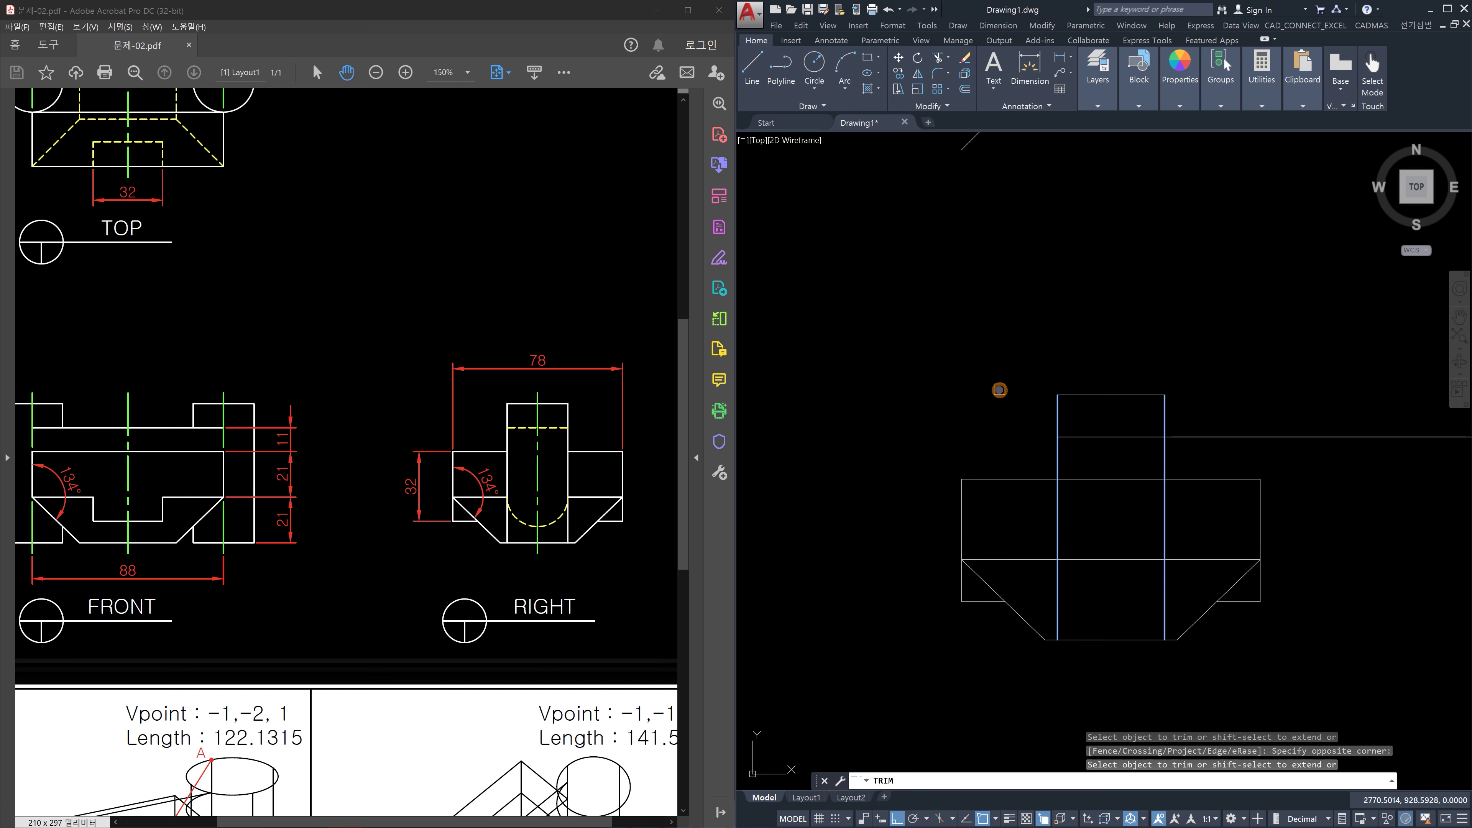
key("Escape")
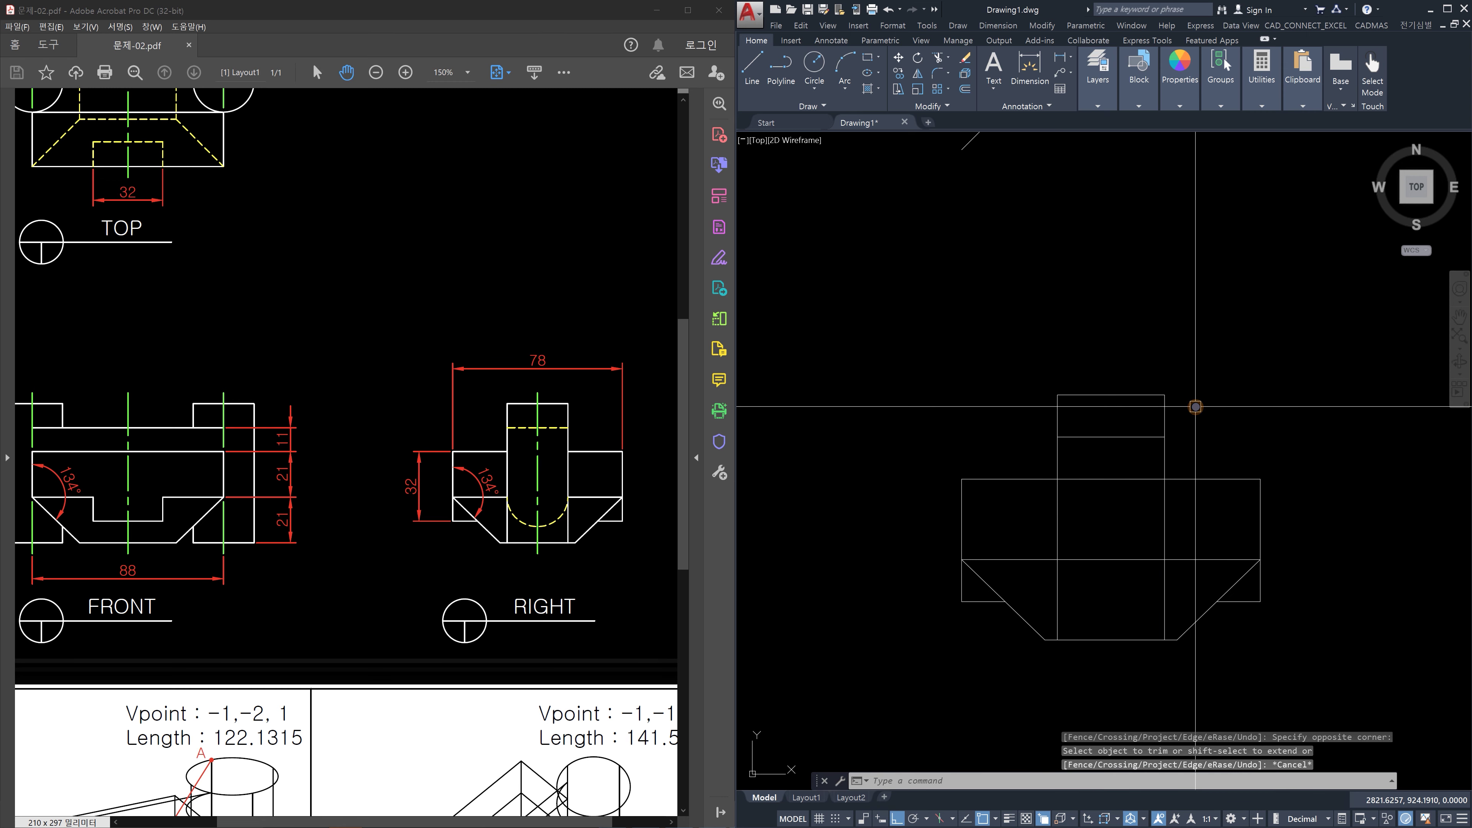
Match the short horizontal line inside the right view's column to the top view's dashed hidden line properties
type("ma")
key("space")
scroll(1154, 388, "down", 2)
scroll(1043, 321, "up", 3)
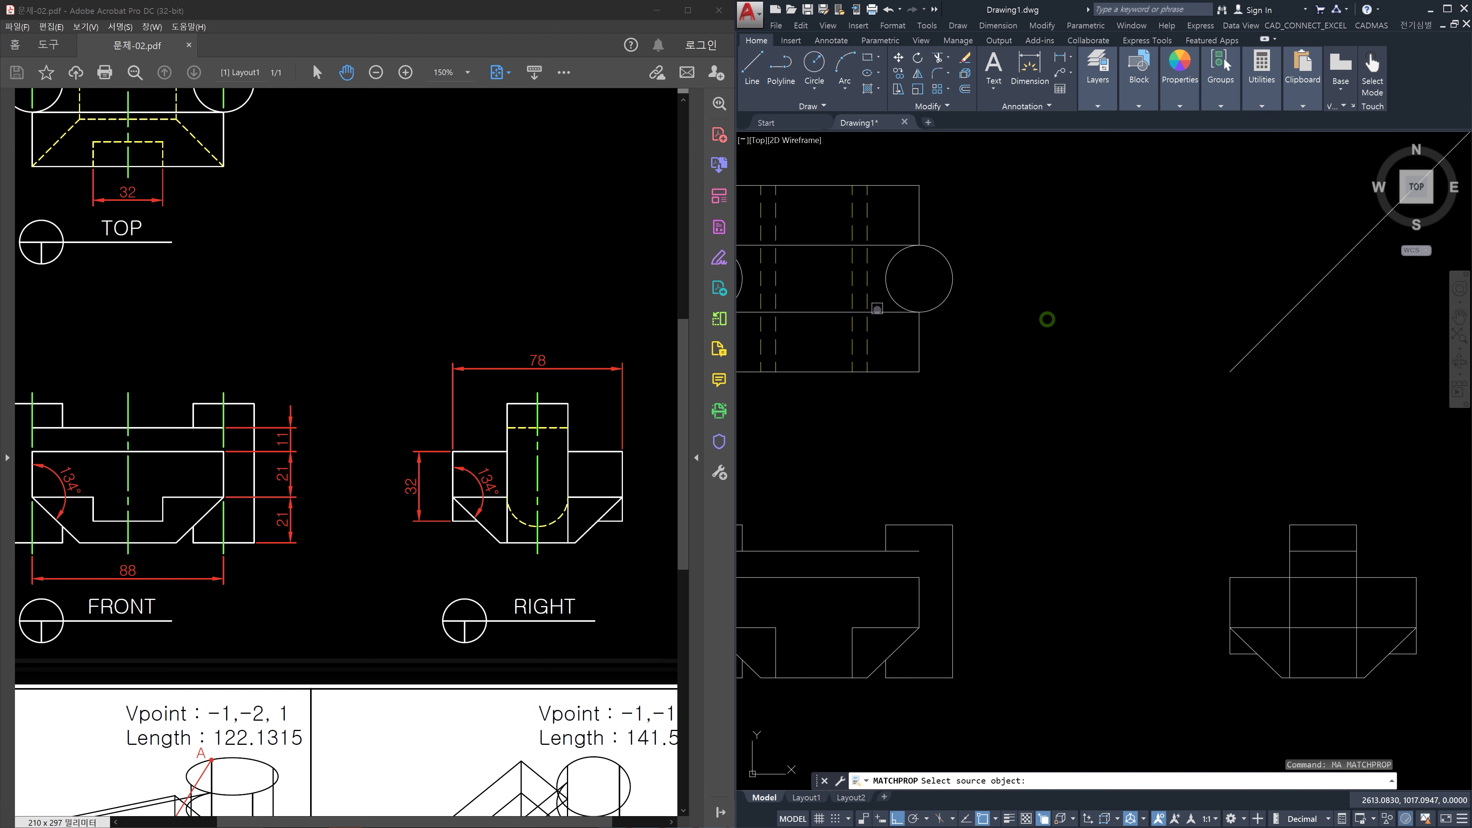
left_click(870, 285)
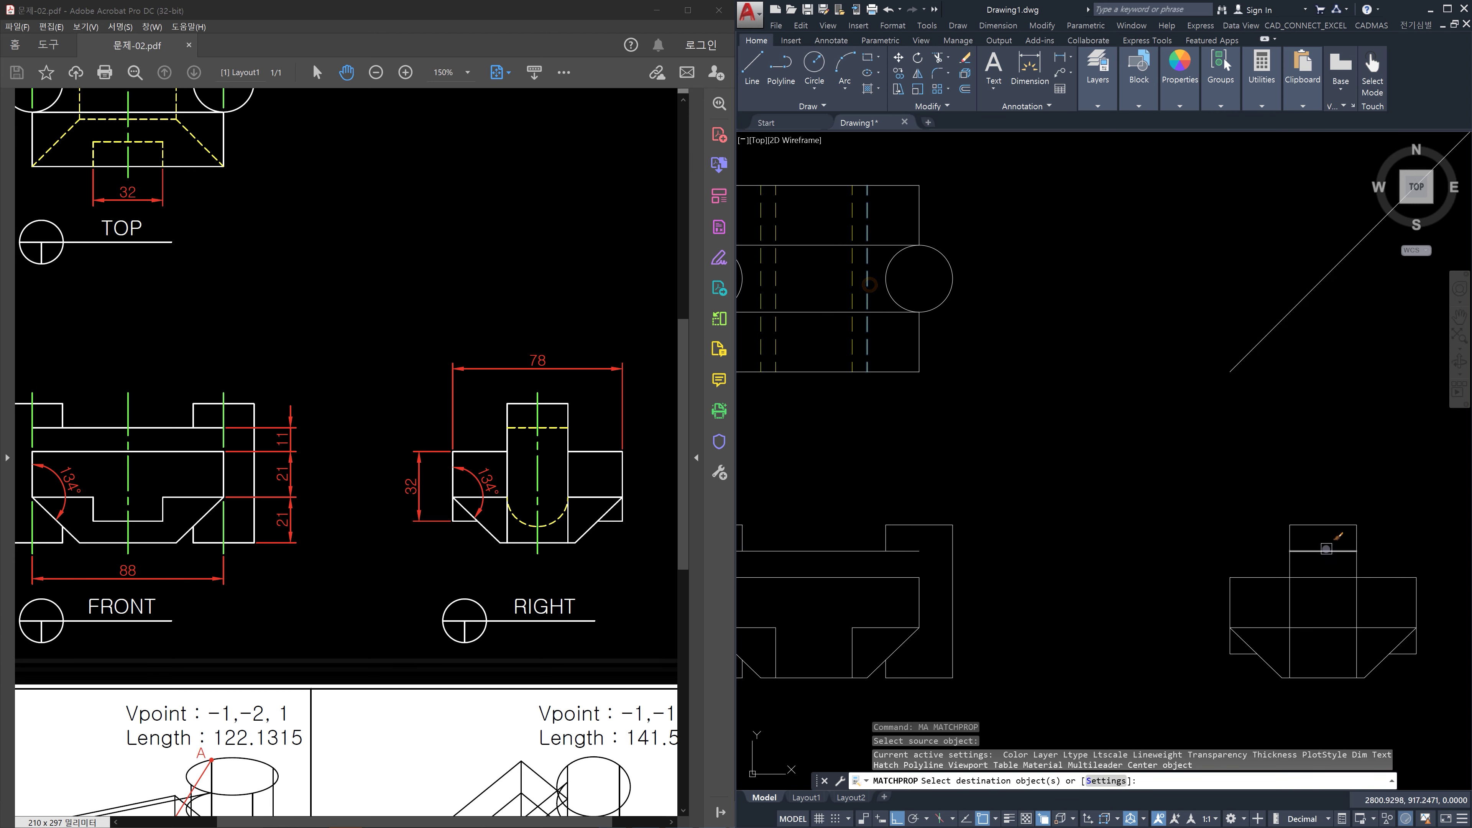
left_click(1327, 549)
key("Escape")
Trim the upper edge of the right view's body between the two column sides
scroll(1326, 605, "up", 3)
middle_click_drag(1325, 595, 1265, 516)
key("Escape")
type("tr")
key("space")
left_click(1333, 536)
left_click(1175, 508)
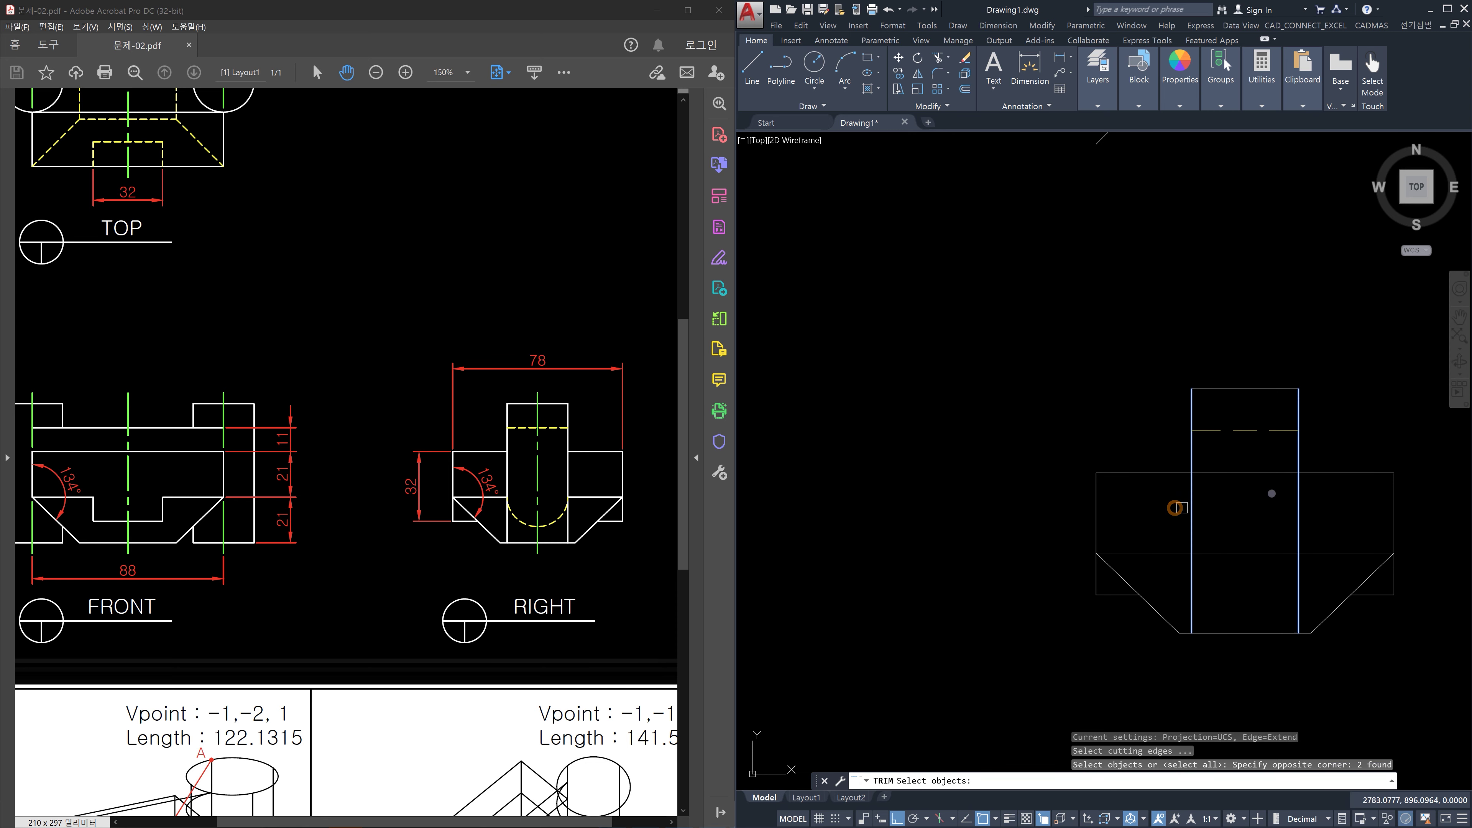
key("space")
left_click(1272, 494)
left_click(1249, 460)
key("Escape")
Trim the horizontal line at the top of the slopes between the right view's column sides
key("space")
left_click(1327, 535)
left_click(1178, 525)
key("space")
left_click(1250, 578)
left_click(1232, 521)
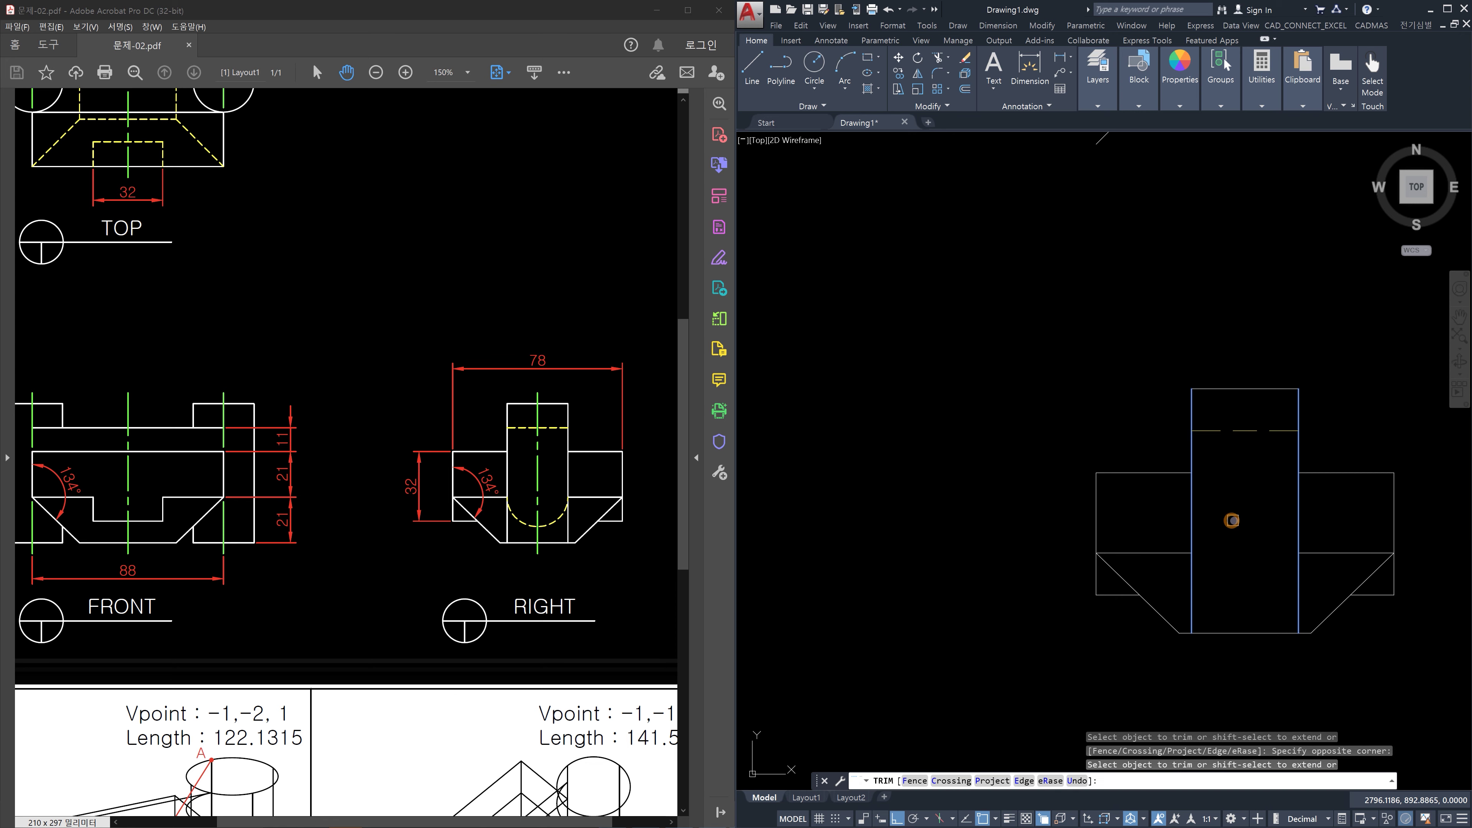
key("Escape")
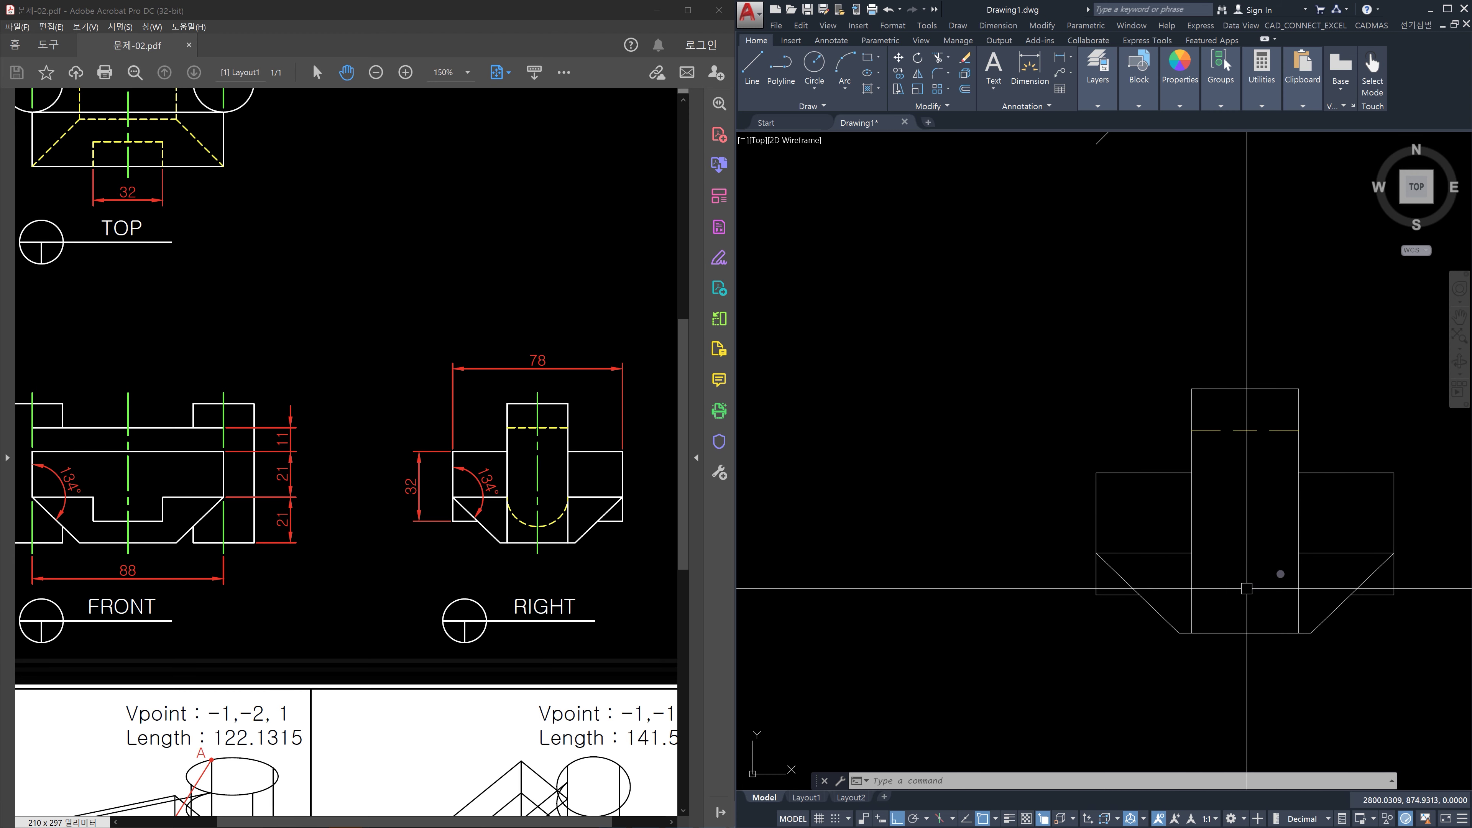
Compare the sloped lower parts of the front and right views with the reference drawing
scroll(1216, 627, "down", 2)
middle_click_drag(1161, 642, 1256, 574)
key("Escape")
key("Escape")
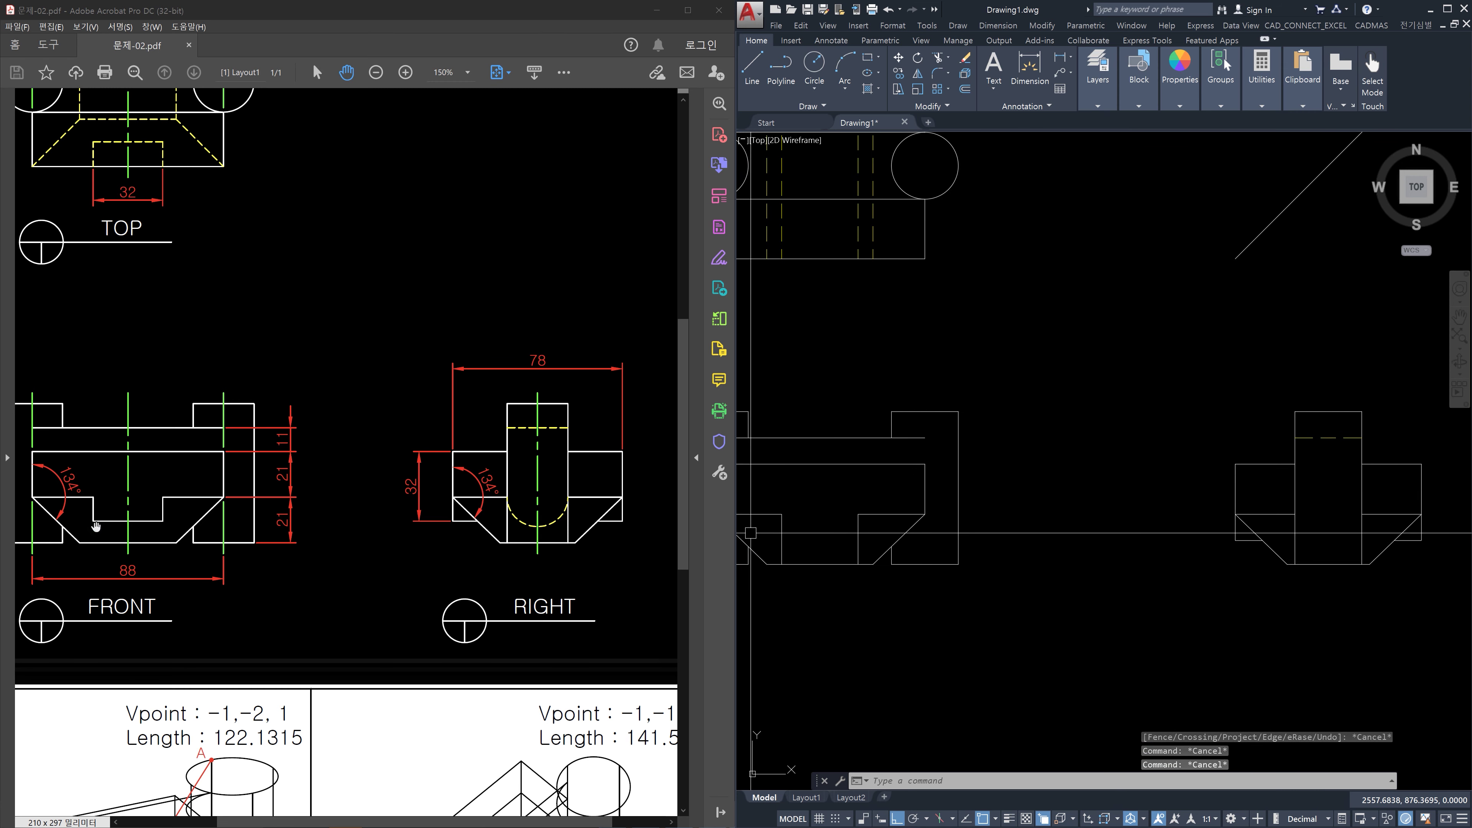
scroll(1211, 522, "up", 4)
scroll(1205, 511, "down", 4)
middle_click_drag(965, 526, 900, 517)
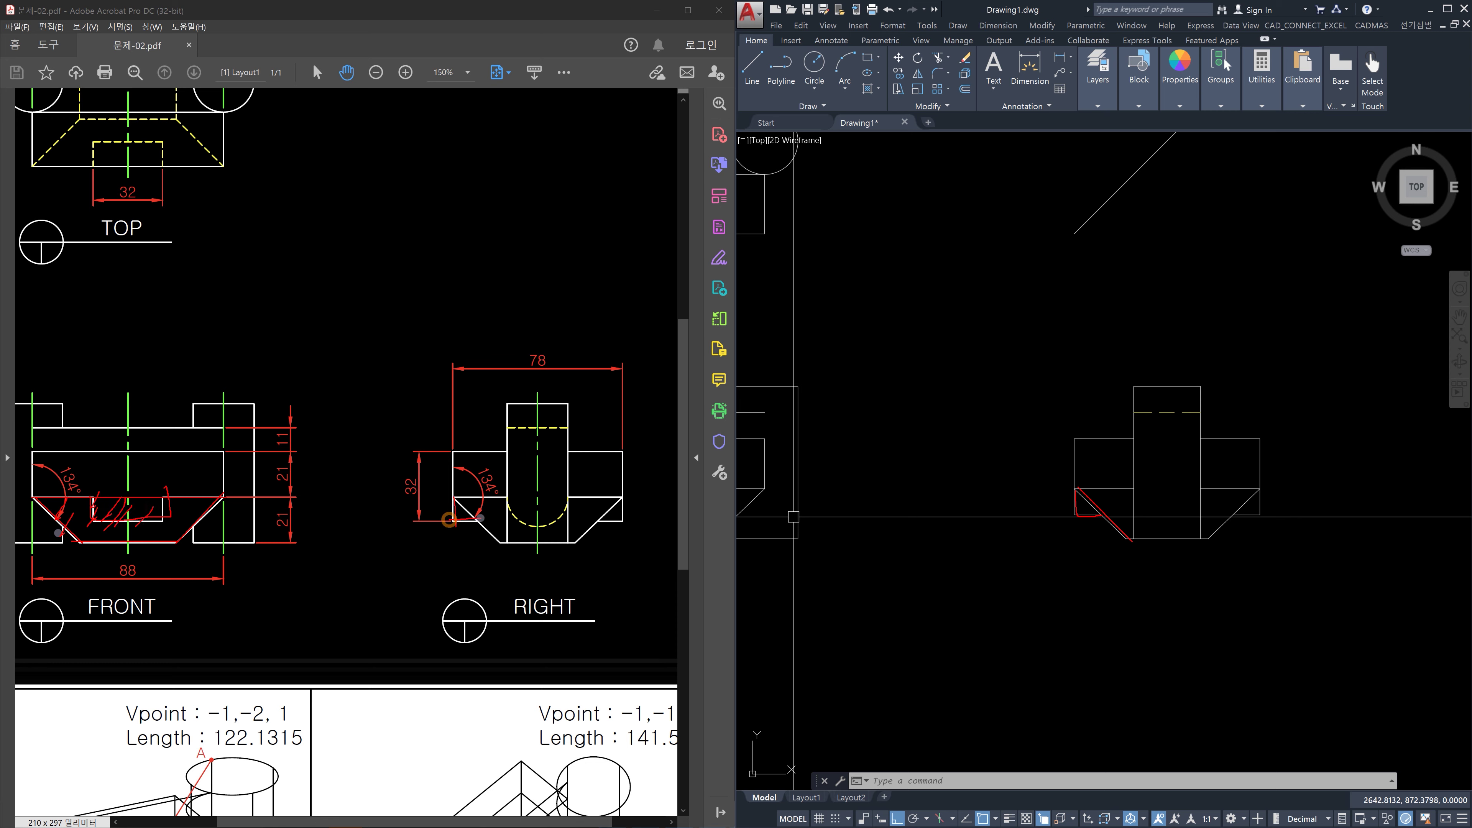
key("Escape")
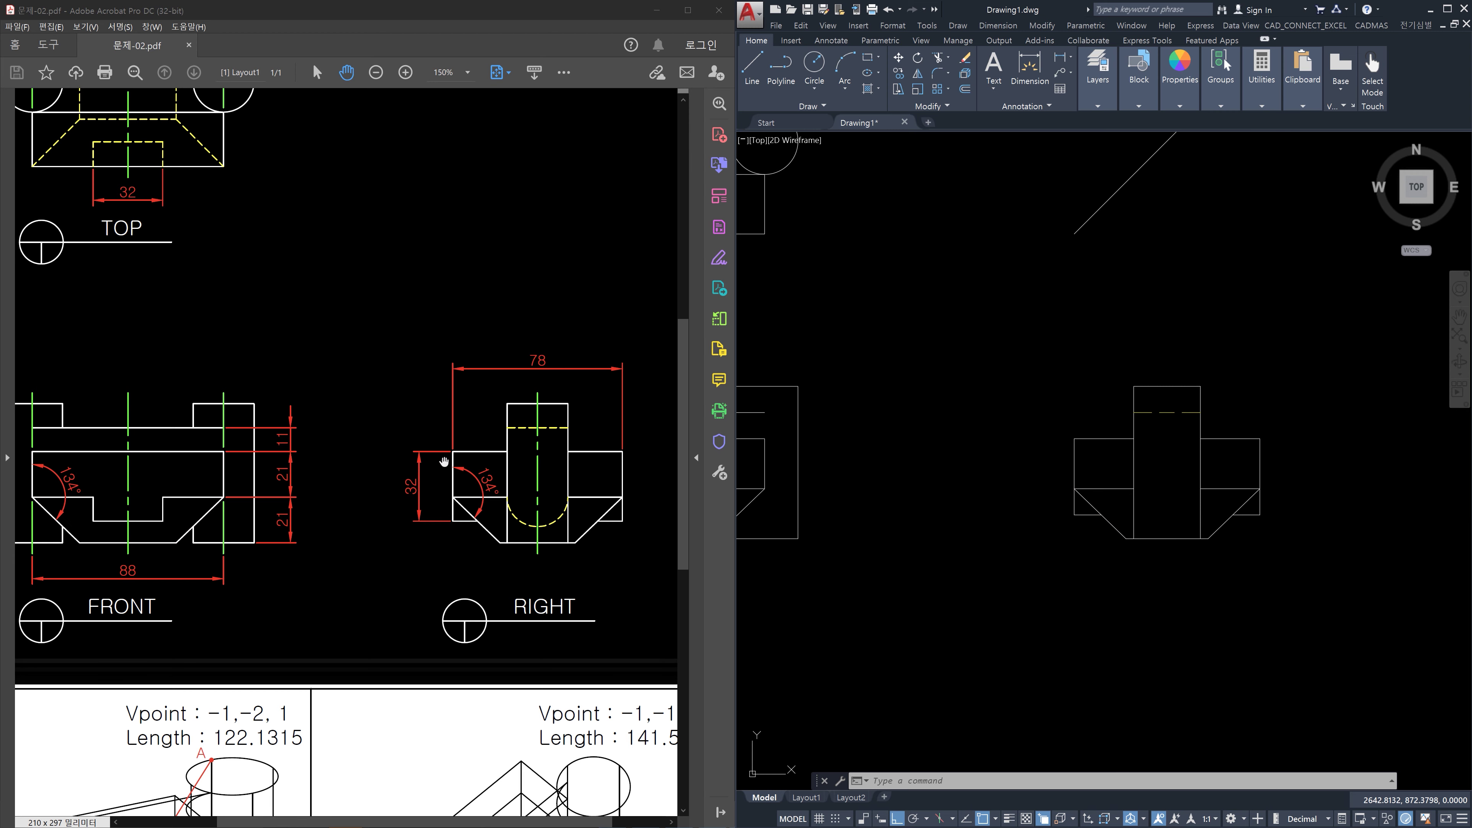
scroll(846, 510, "up", 5)
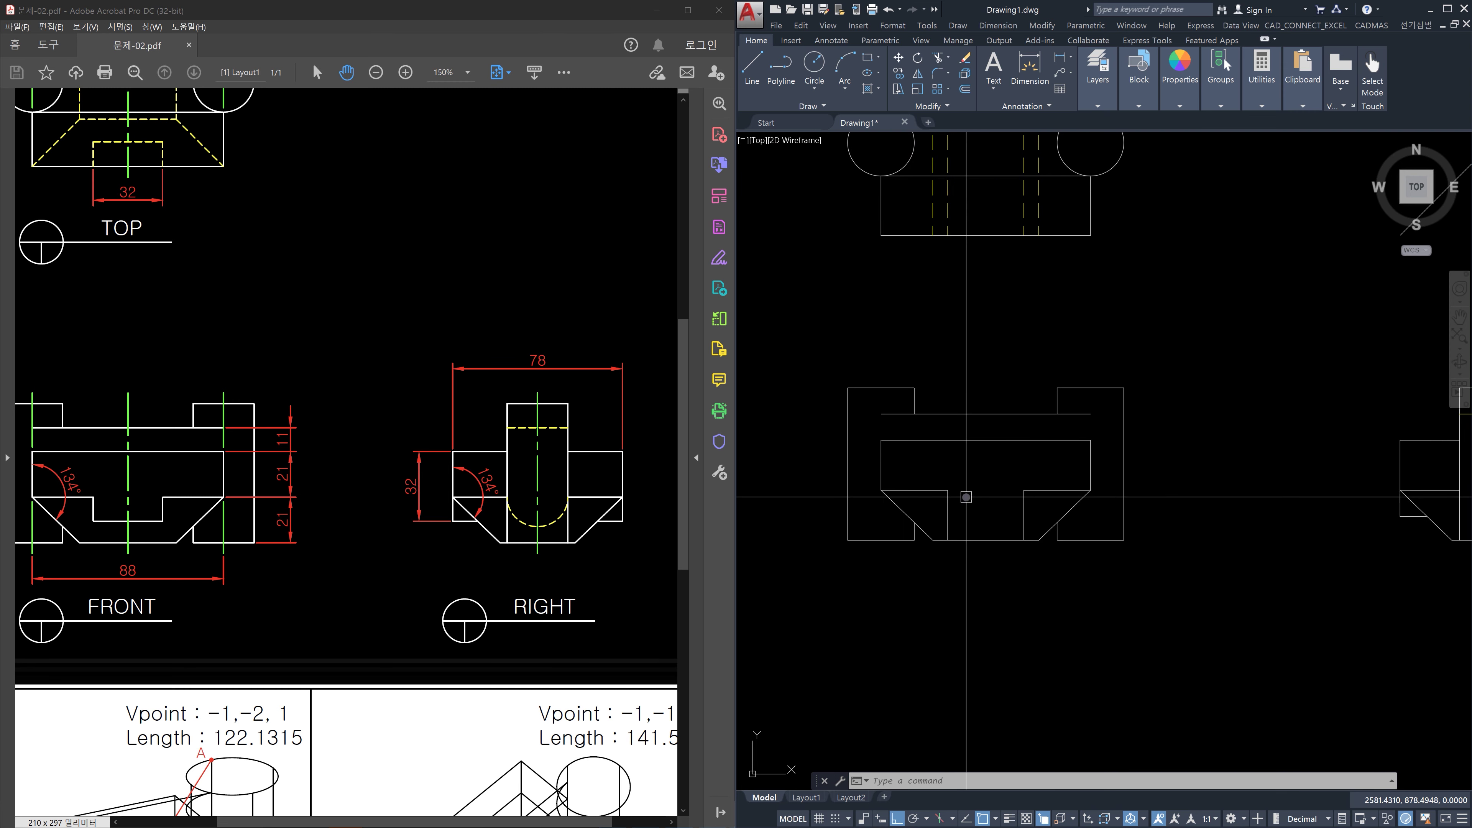
middle_click_drag(1348, 524, 1219, 533)
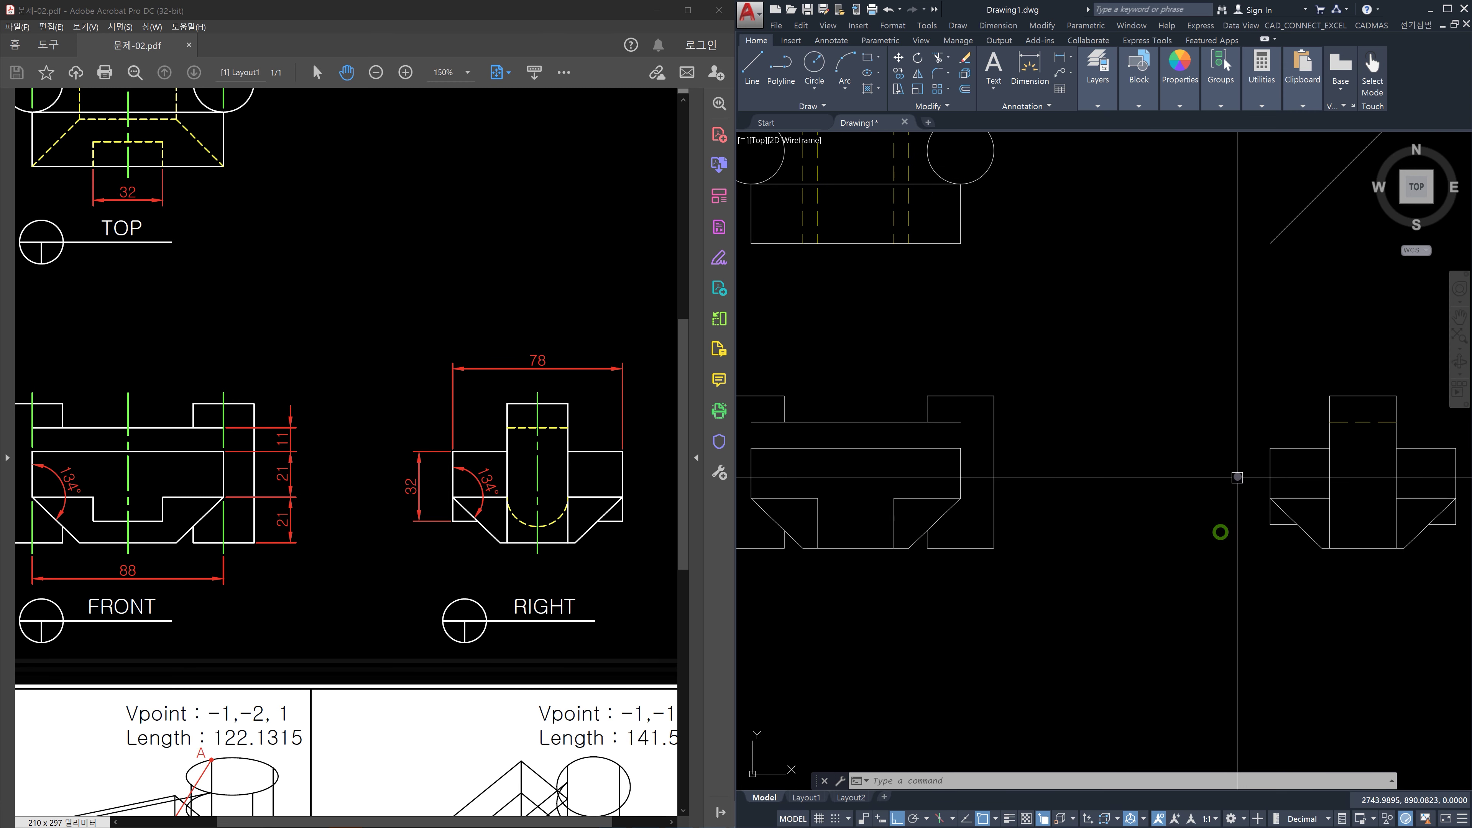
left_click(1269, 465)
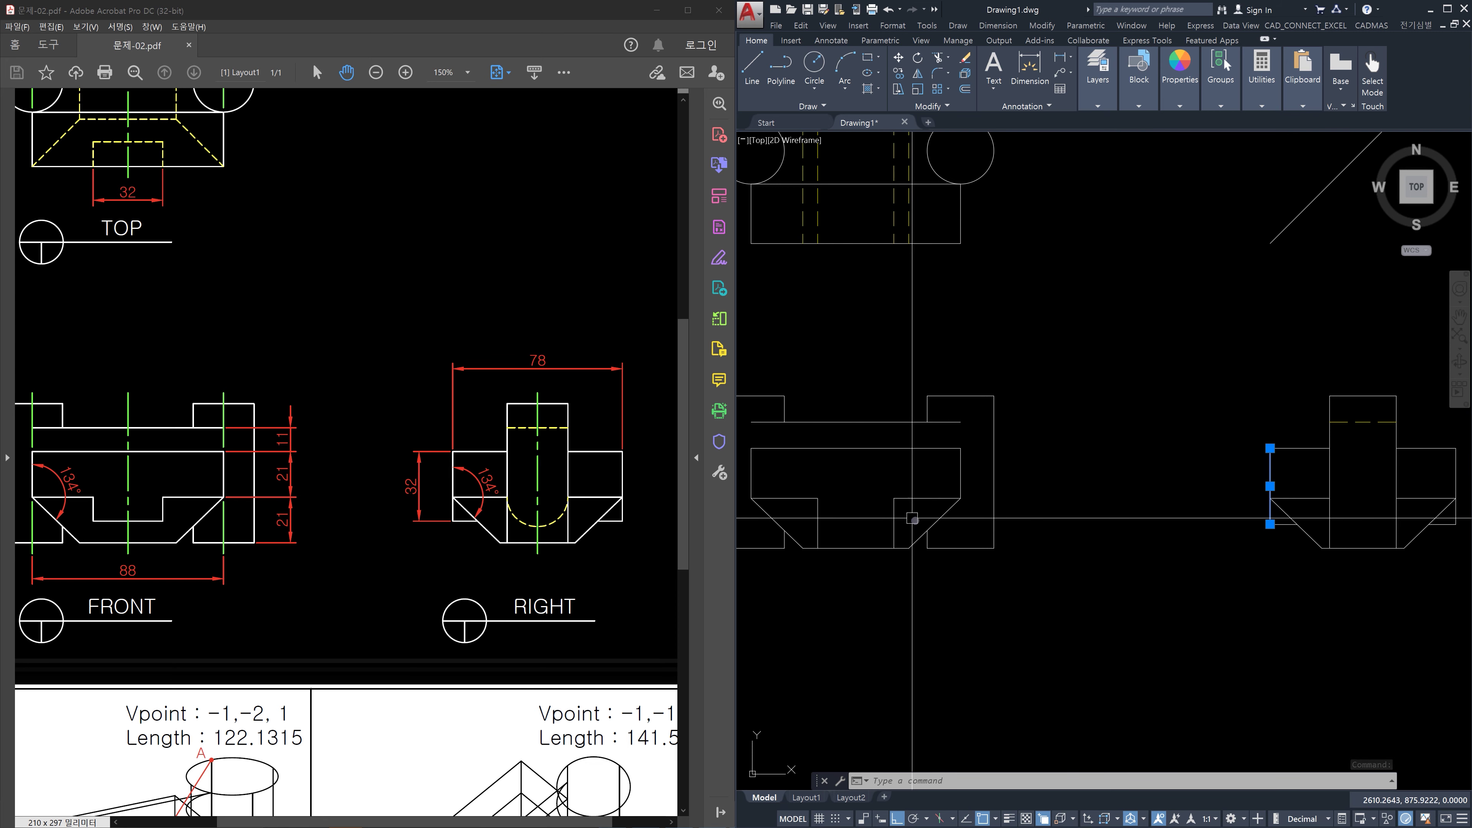
key("Escape")
key("Escape")
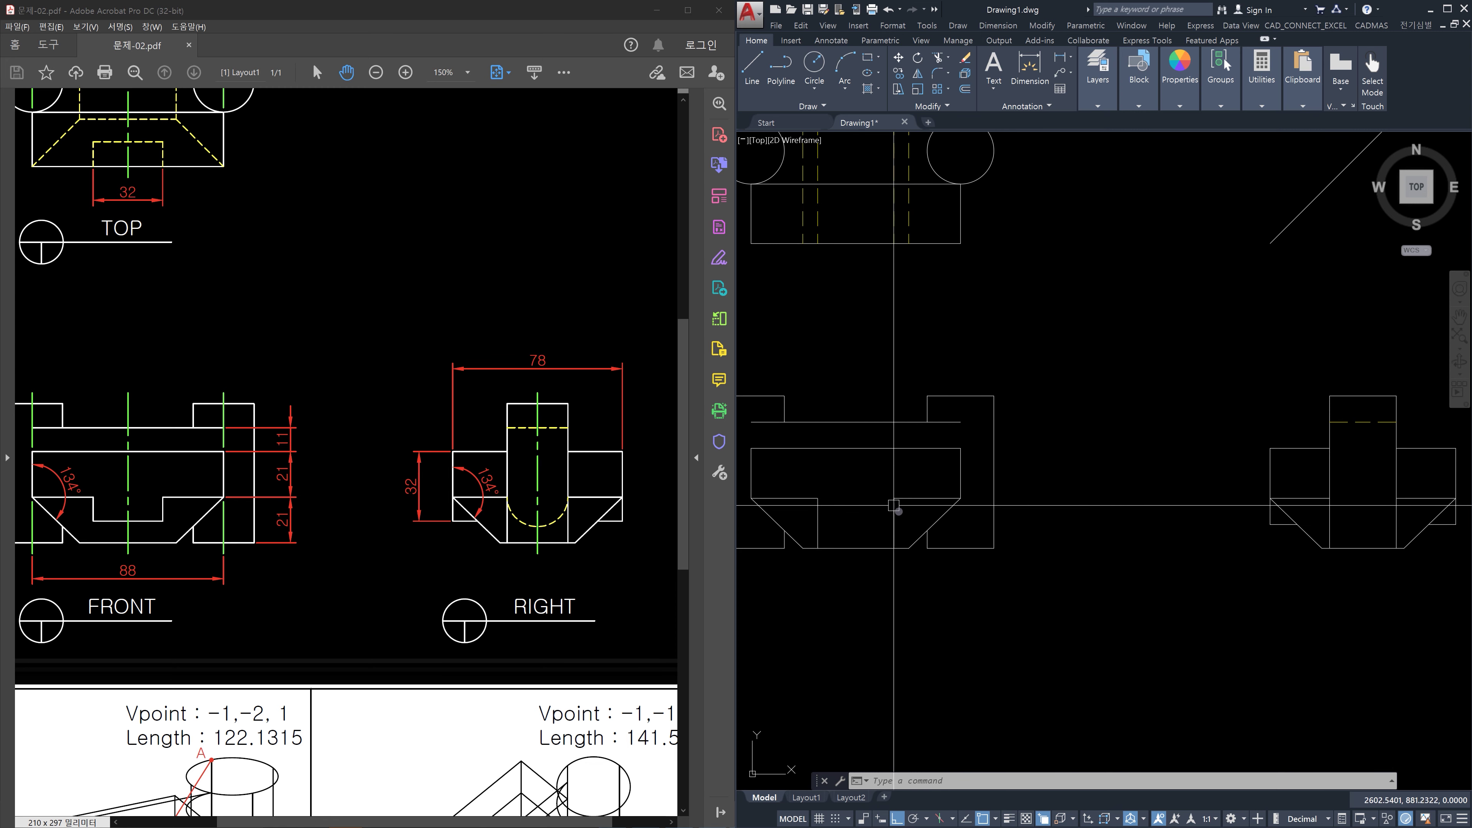
key("Escape")
key("Escape")
key("Escape")
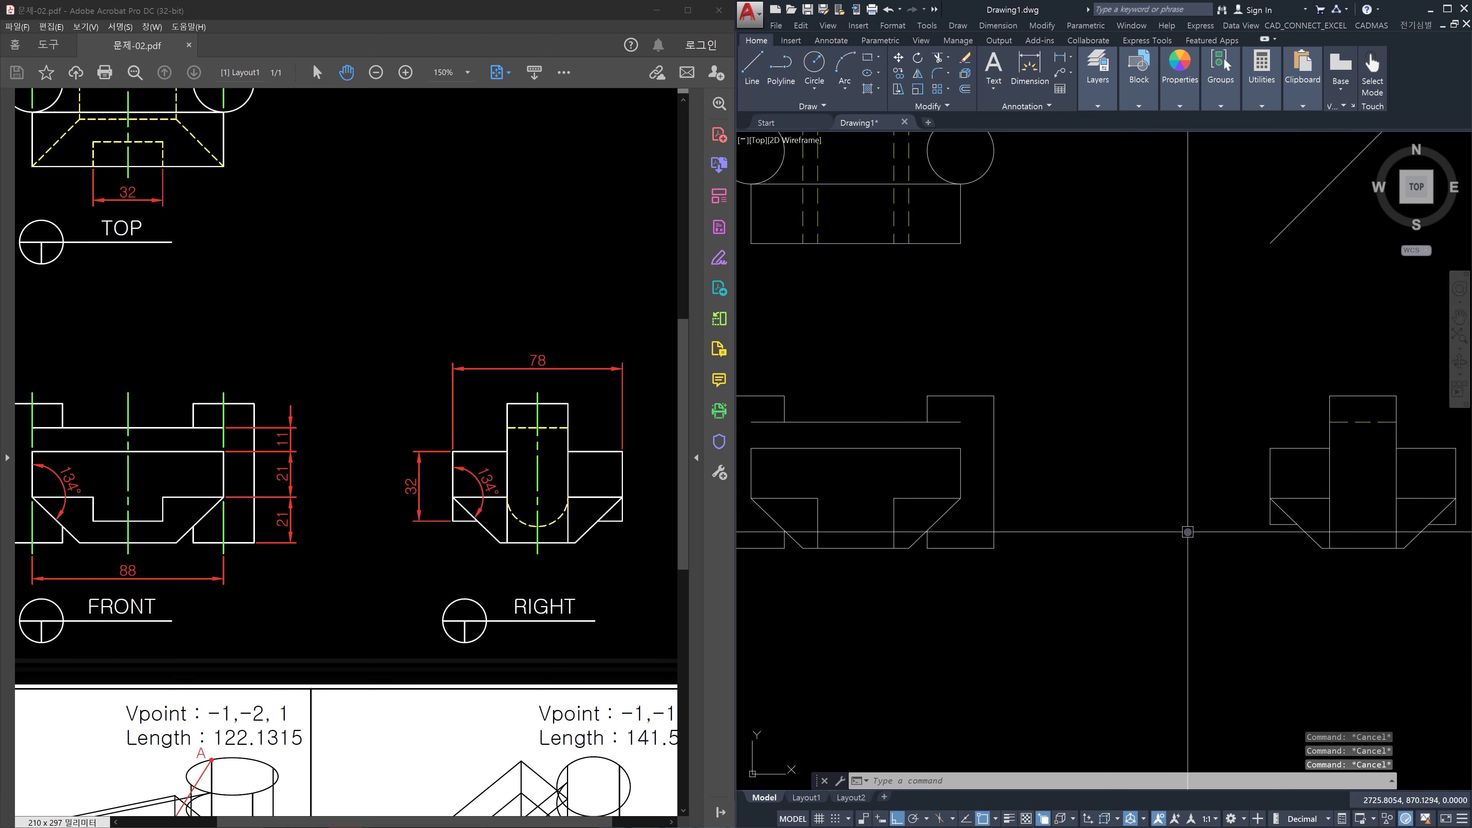
Draw a horizontal line from the right view's lower left block corner across to the front view's left notch side
type("l")
key("Return")
left_click(1264, 524)
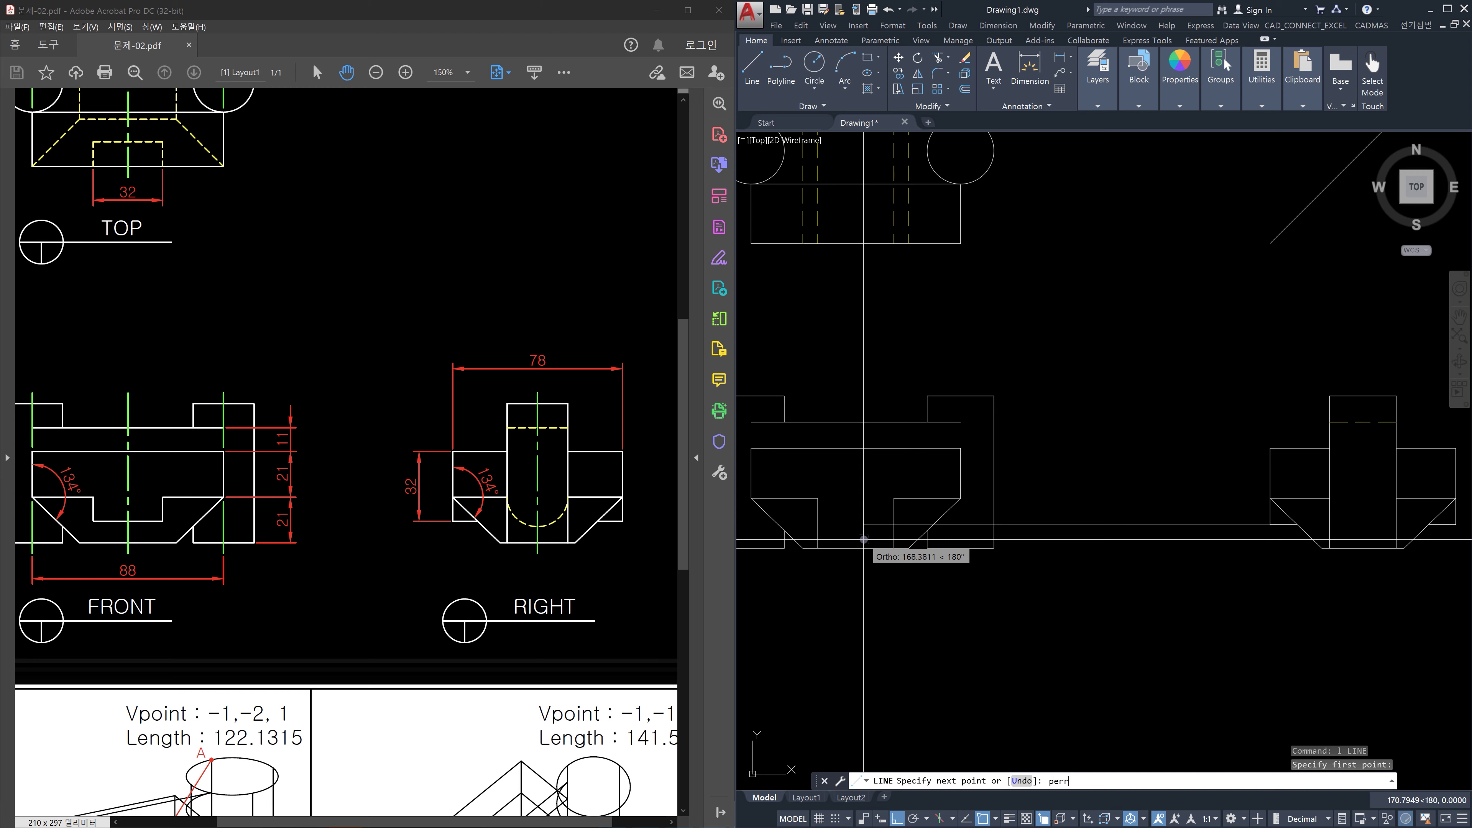
key("Return")
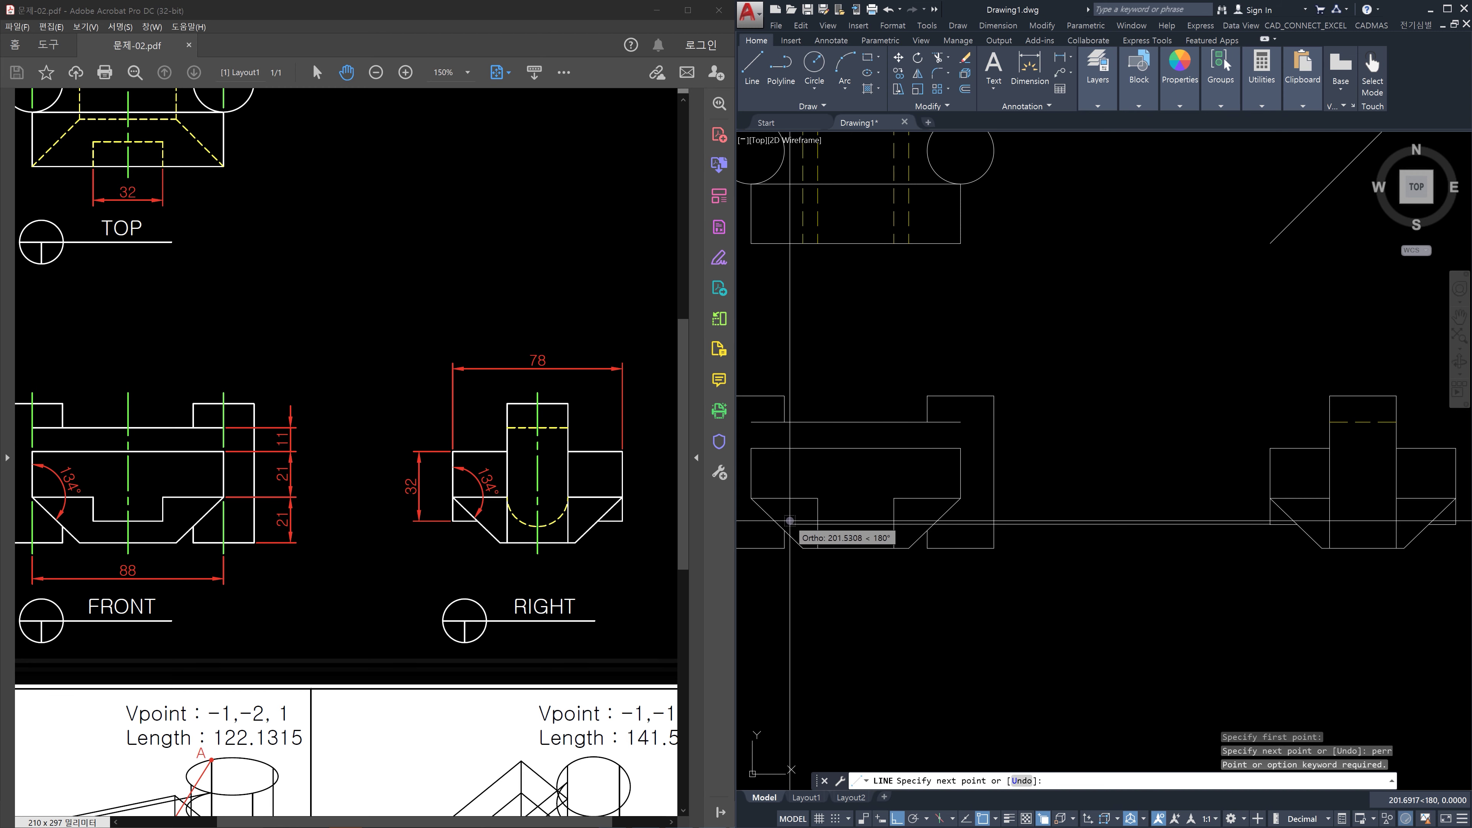
left_click(814, 519)
key("Escape")
Trim the front view's right notch side below the new horizontal line, and that line's excess to the right of the notch
type("tr")
key("Return")
scroll(898, 520, "up", 3)
left_click(891, 559)
left_click(848, 511)
key("Return")
left_click(896, 561)
left_click(857, 556)
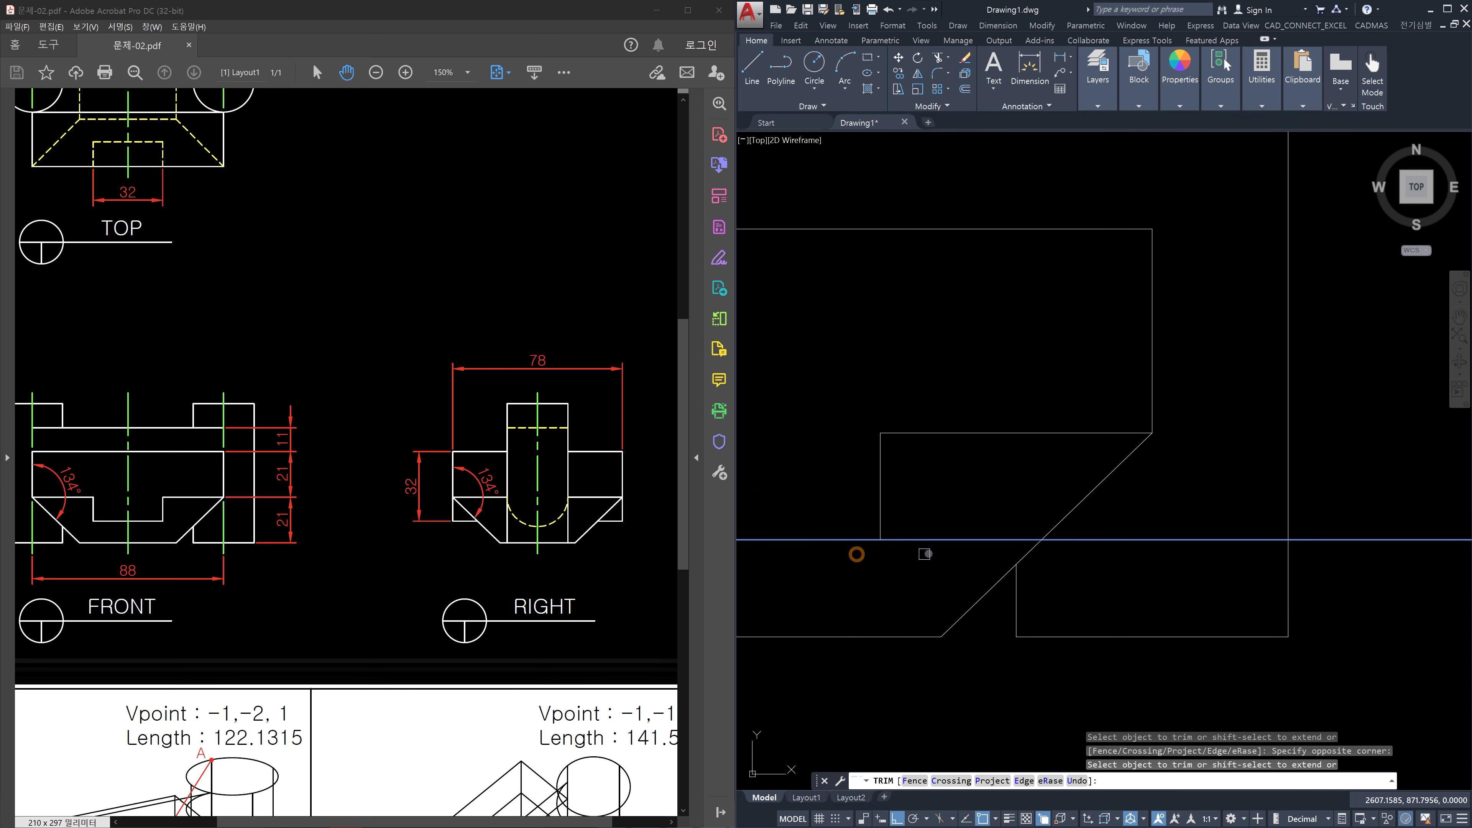
left_click(929, 554)
left_click(915, 500)
Trim the front view's left notch side below the horizontal line that closes the notch
scroll(943, 511, "down", 3)
middle_click_drag(922, 526, 1146, 525)
scroll(1048, 539, "up", 4)
left_click(1026, 535)
left_click(963, 524)
key("Escape")
scroll(1050, 516, "down", 8)
middle_click_drag(1154, 487, 1117, 527)
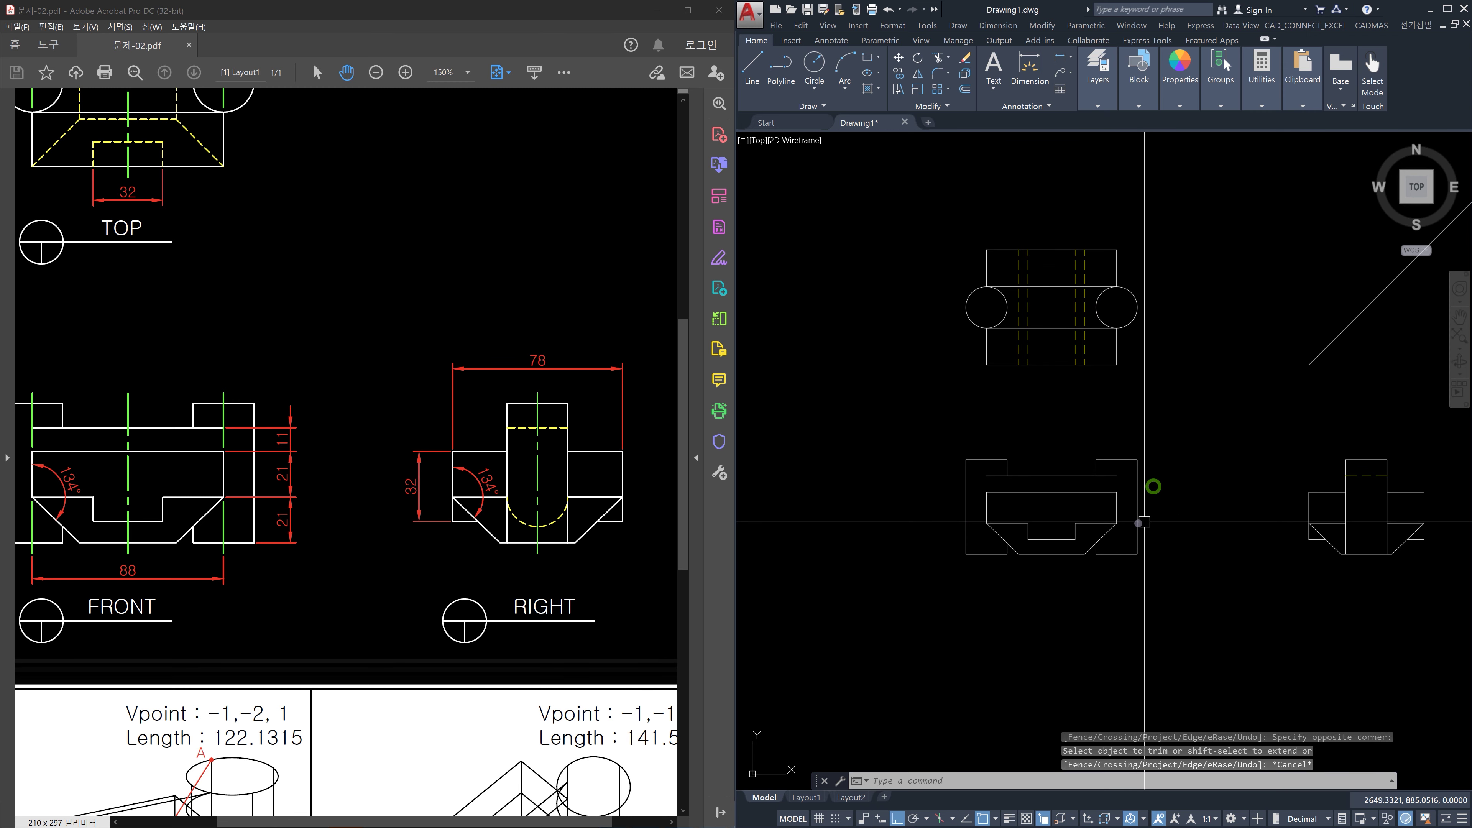
Draw a vertical construction line through the lower end of the right view's left slope
middle_click_drag(1311, 523, 1240, 624)
key("Escape")
scroll(1258, 588, "up", 4)
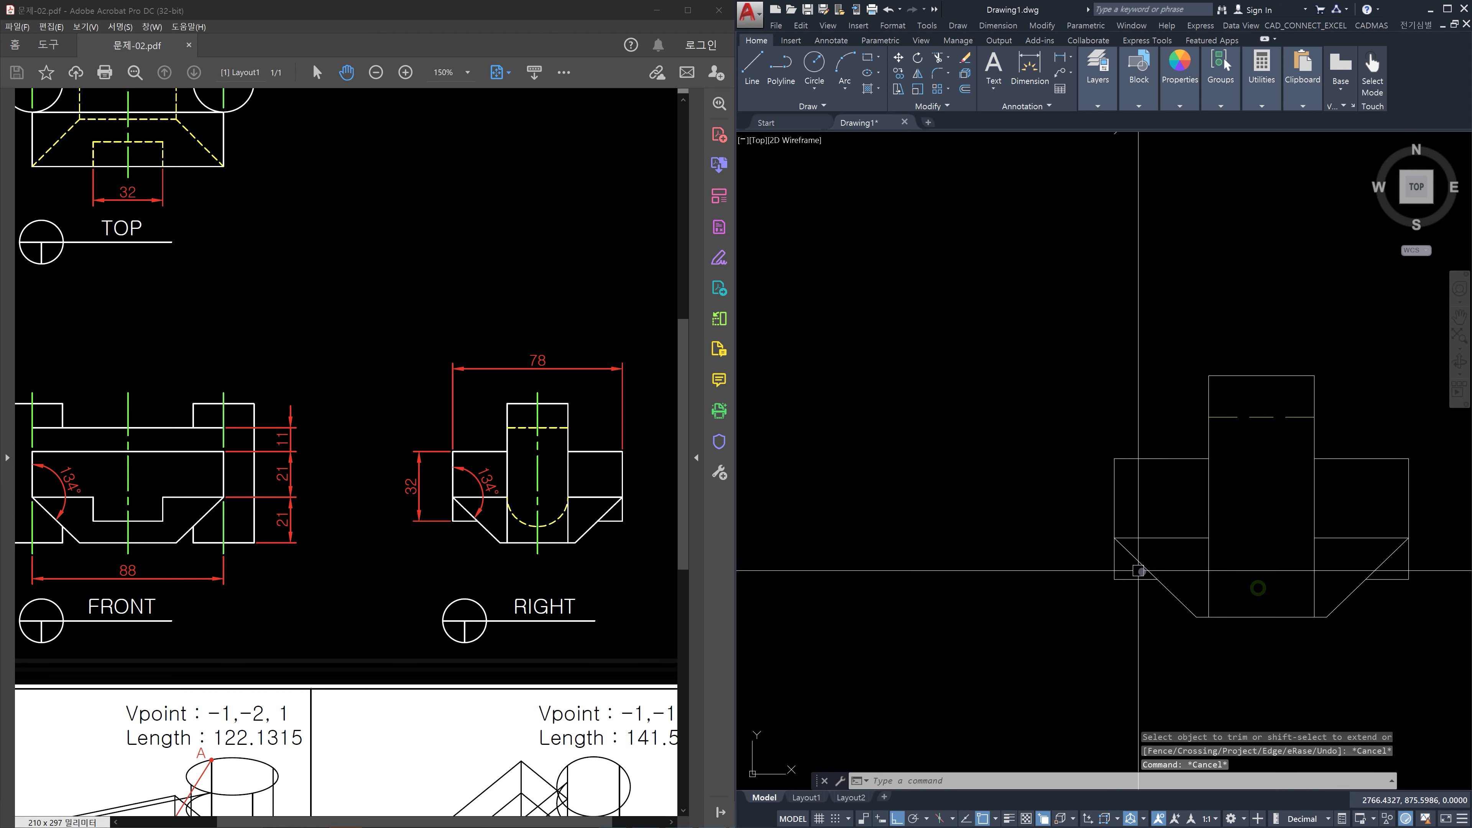
left_click(1191, 607)
left_click(1205, 616)
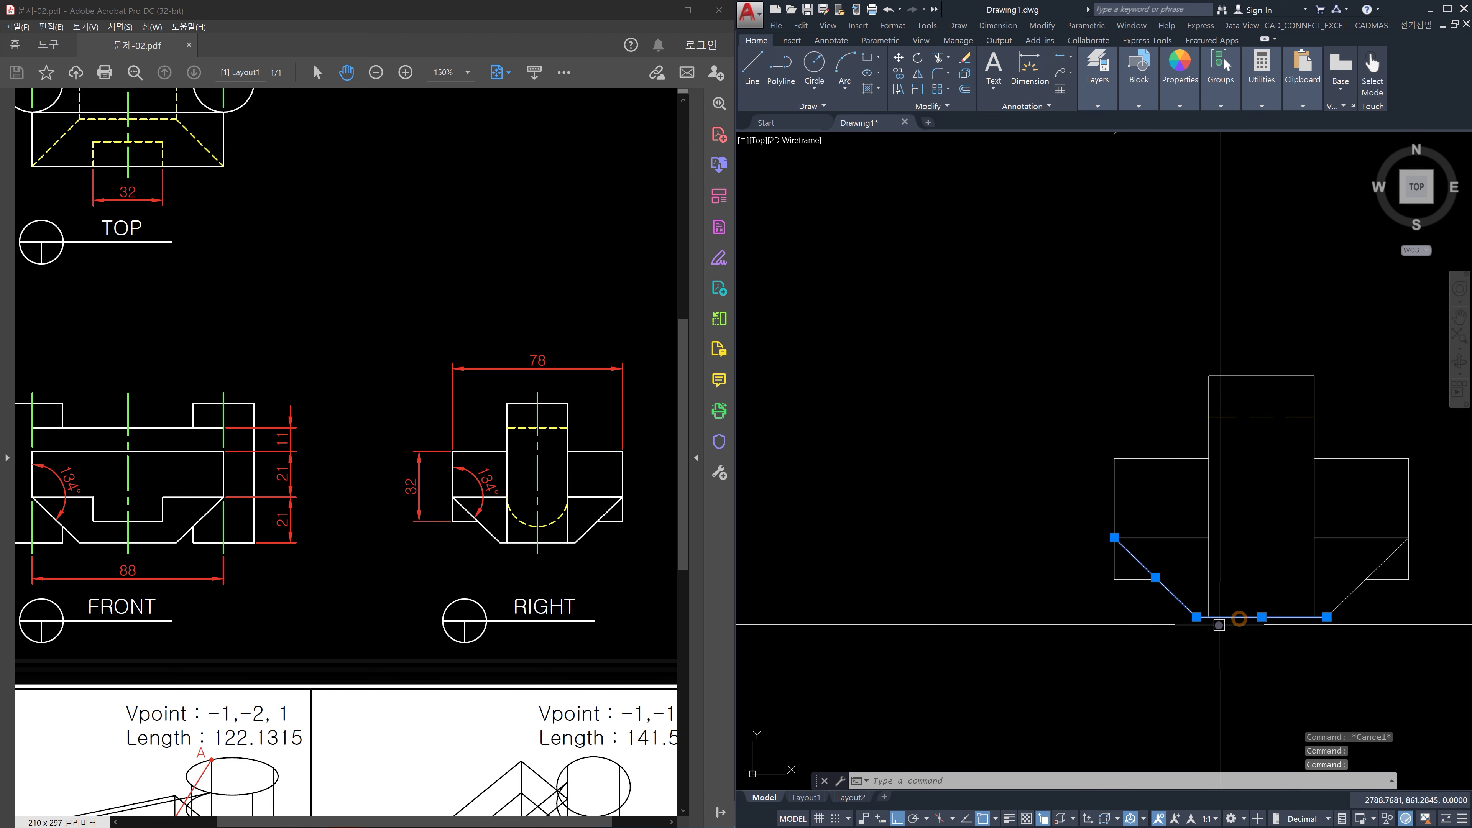
key("Escape")
type("x")
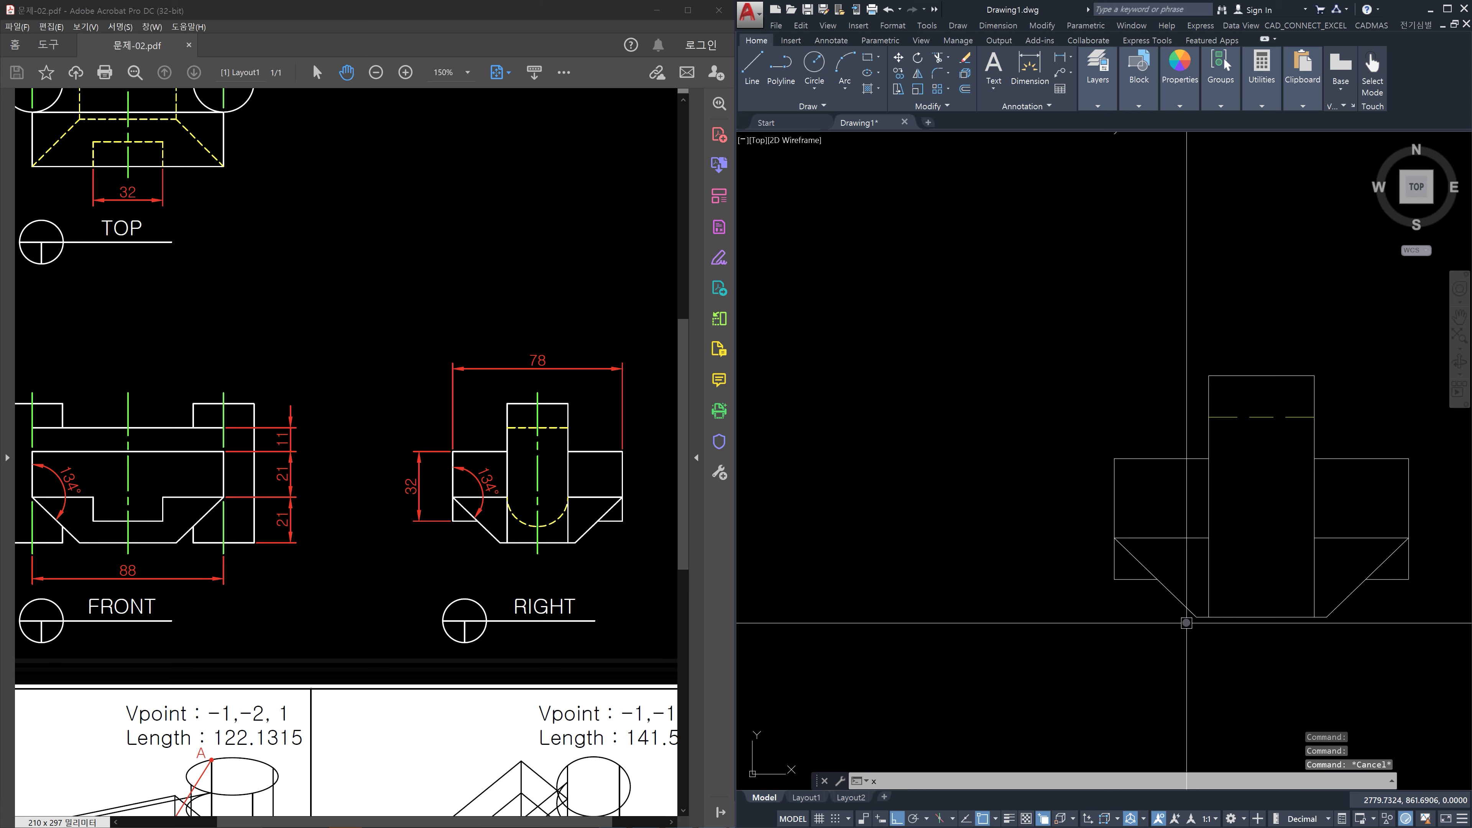
type("l")
key("space")
left_click(1195, 615)
left_click(1175, 309)
key("space")
Draw a vertical construction line through the lower end of the right view's right slope
key("space")
left_click(1327, 615)
left_click(1342, 374)
key("Escape")
scroll(1279, 285, "down", 5)
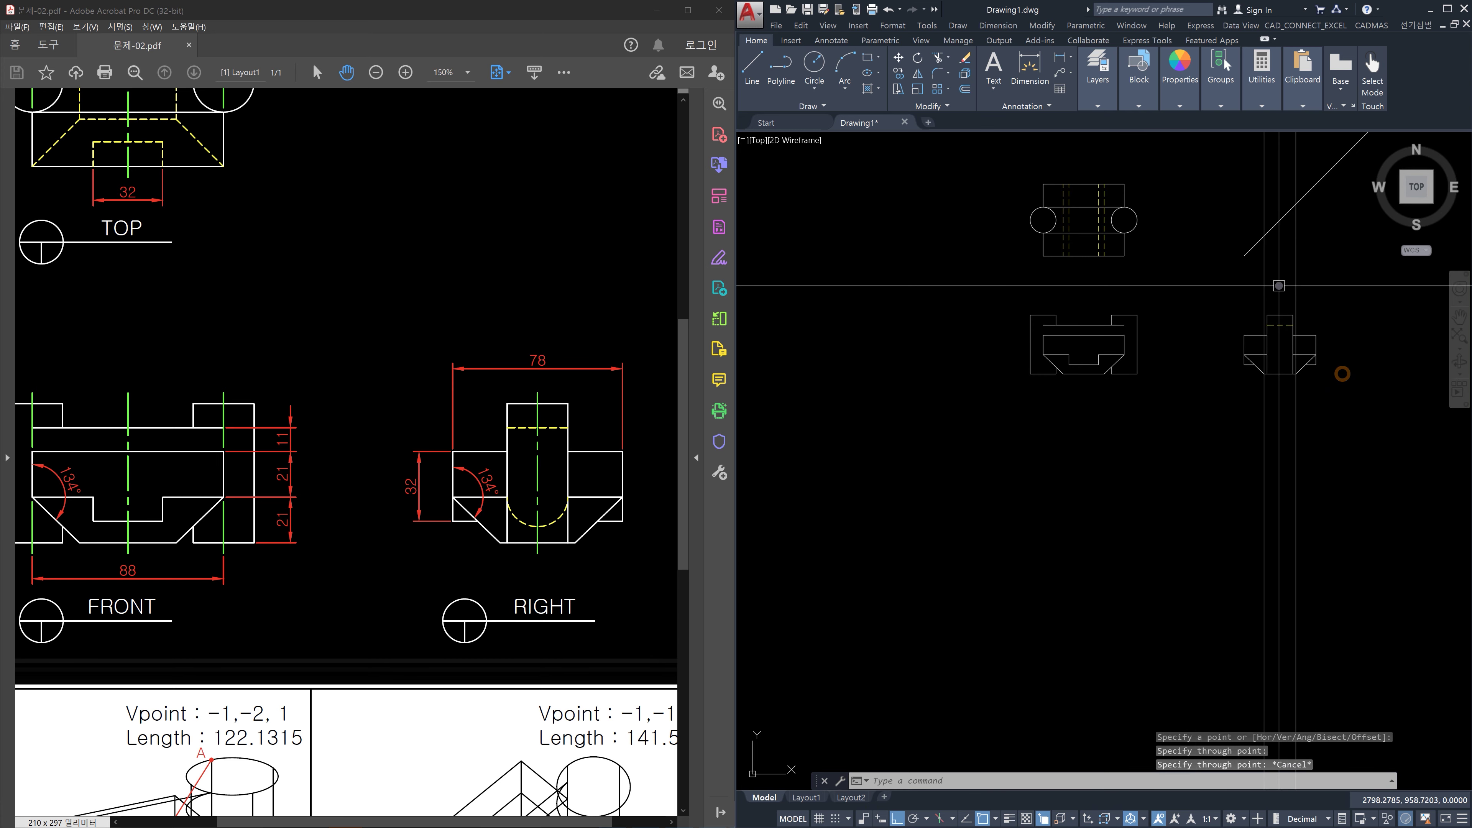
Draw horizontal construction lines into the top view from where the two vertical construction lines cross the 45° line
scroll(1279, 285, "up", 4)
type("xl")
key("space")
left_click(1253, 364)
left_click(1112, 367)
key("space")
key("space")
left_click(1335, 284)
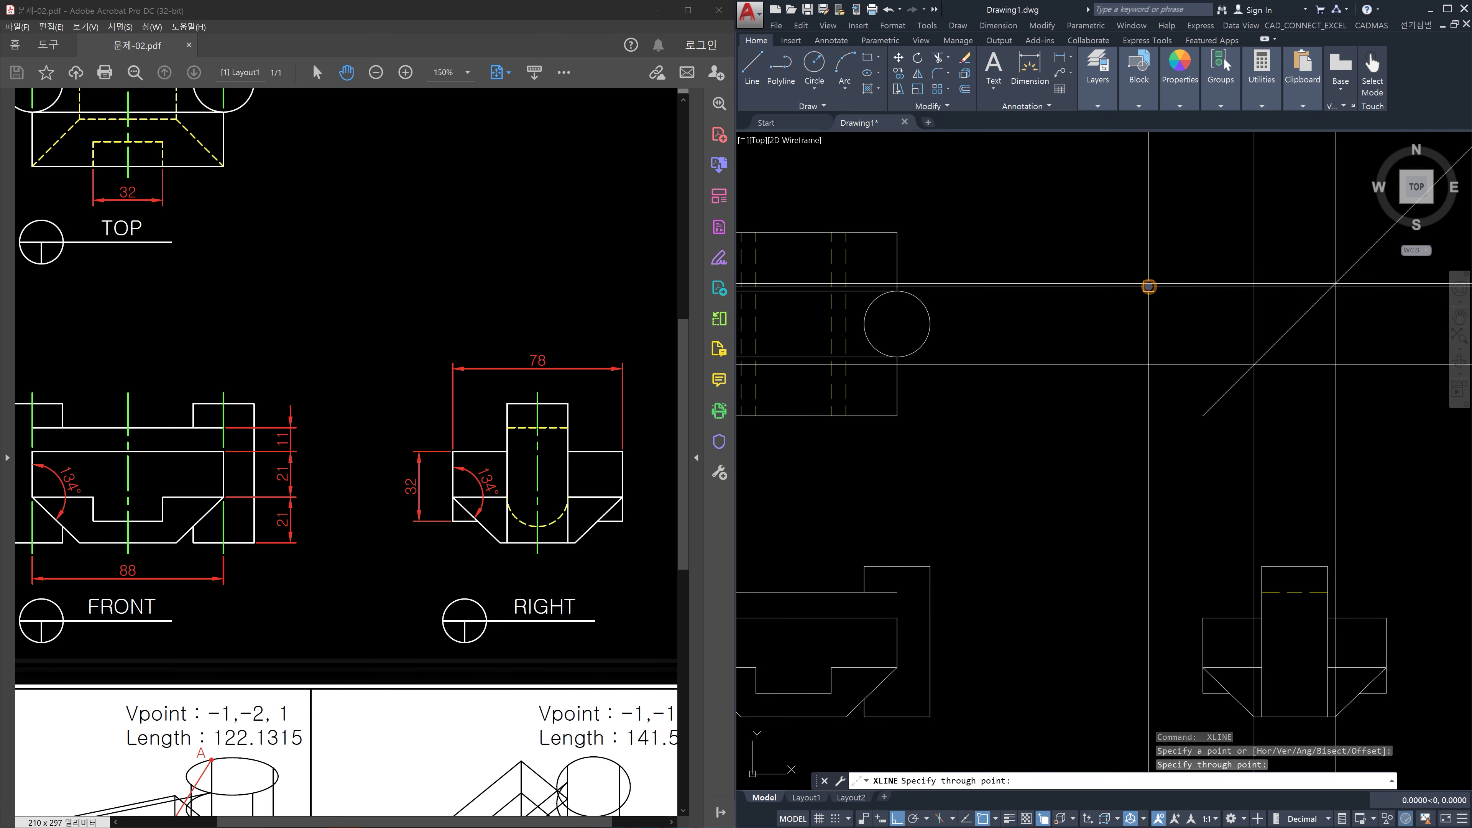
left_click(1148, 287)
key("Escape")
Erase the two vertical construction lines above the right view
left_click(1368, 486)
left_click(1144, 487)
key("Delete")
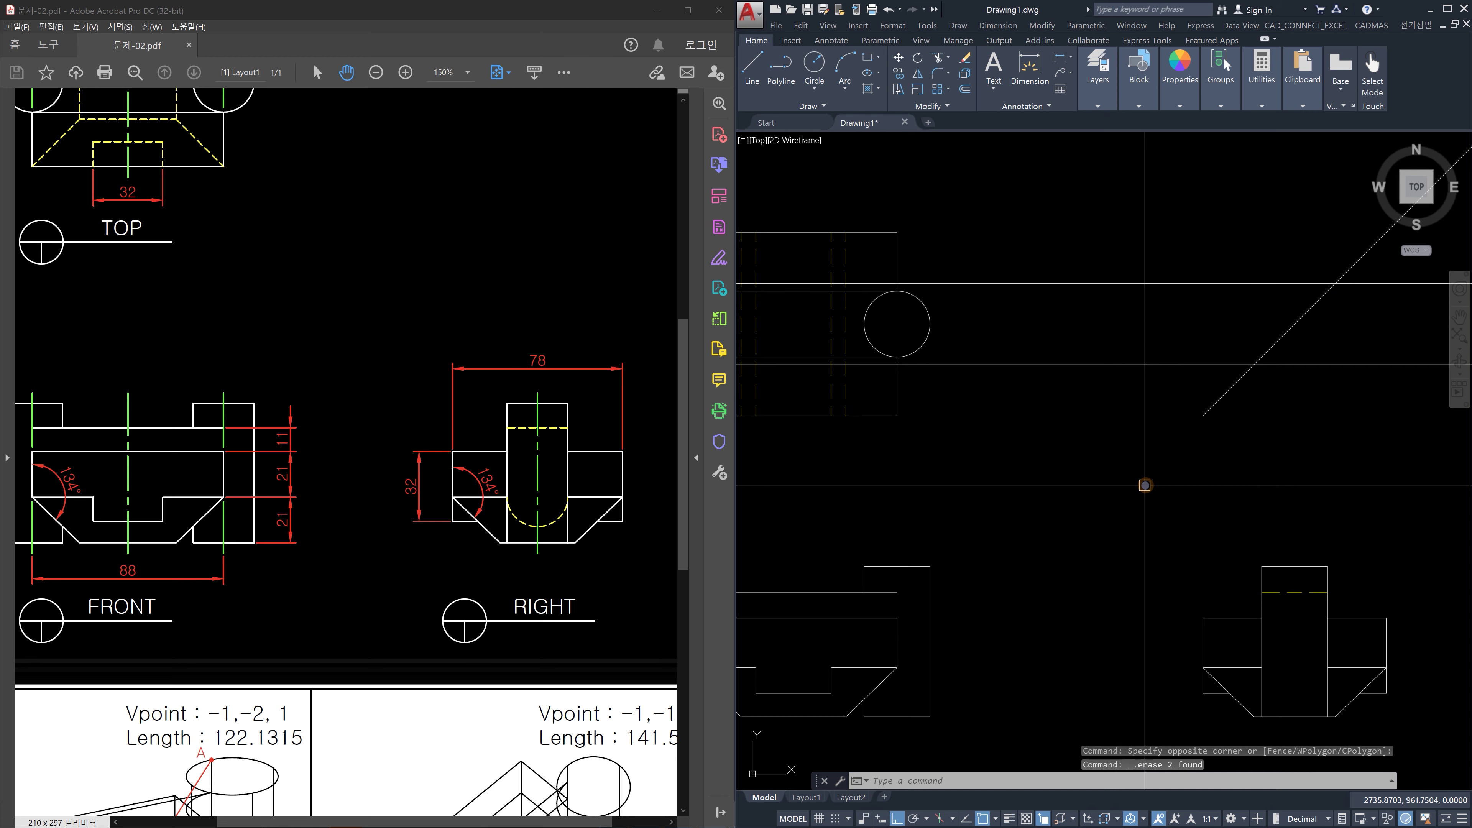
Match both horizontal construction lines through the top view to the properties of its dashed hidden line
middle_click_drag(1061, 436, 1145, 493)
key("Escape")
key("Escape")
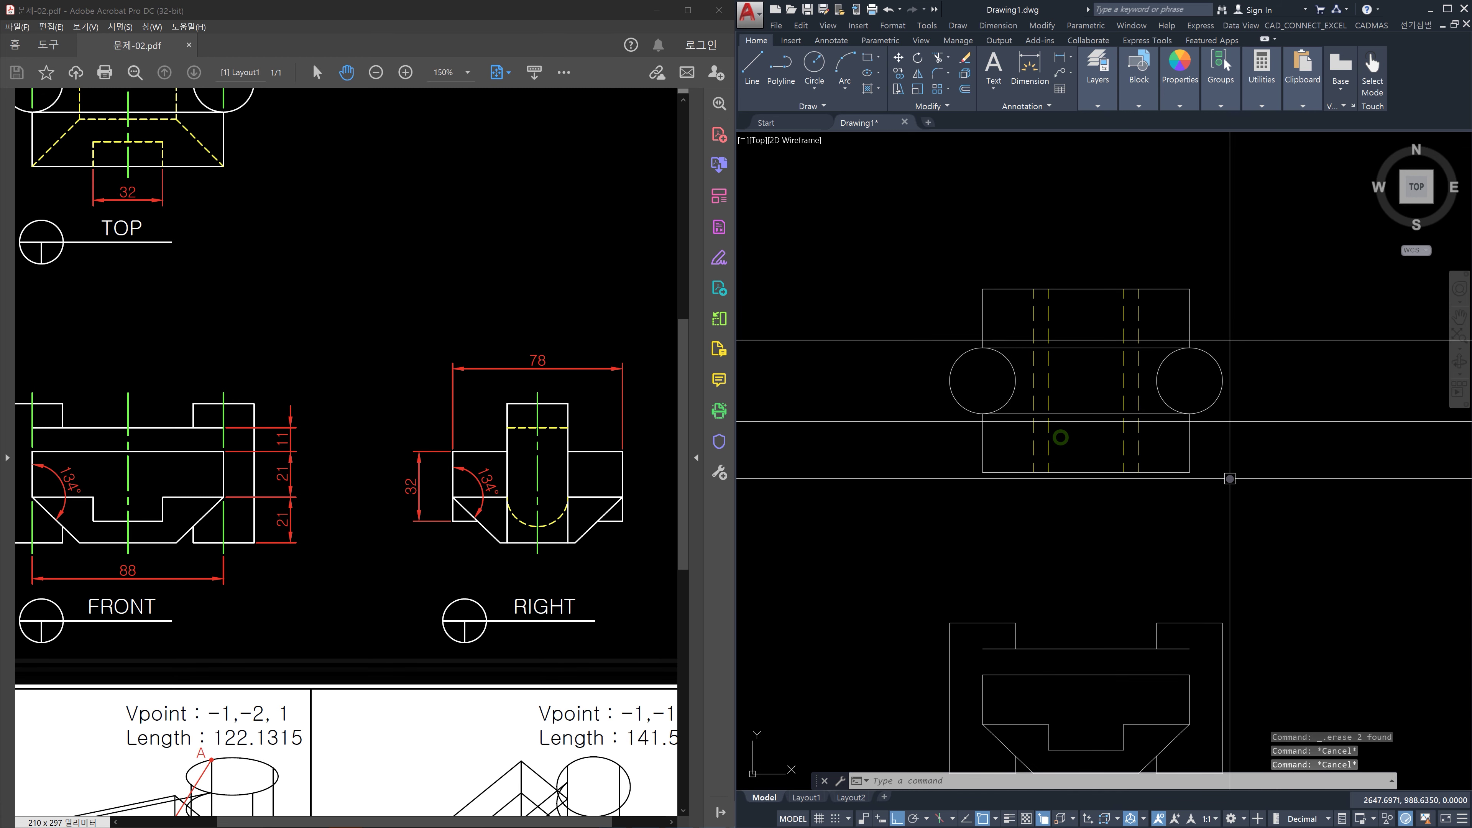
type("ma")
key("Return")
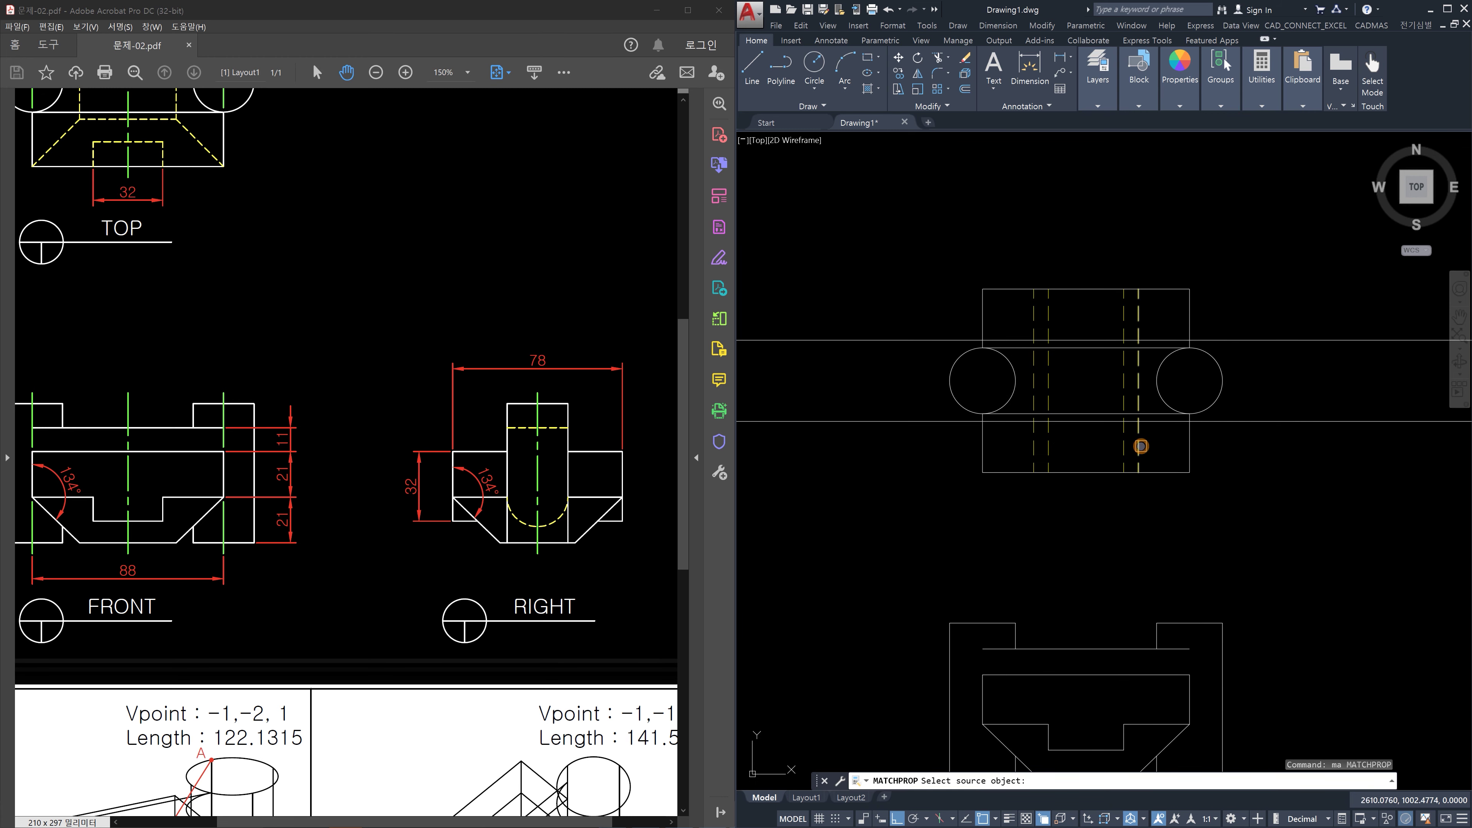
left_click(1139, 446)
left_click(1252, 338)
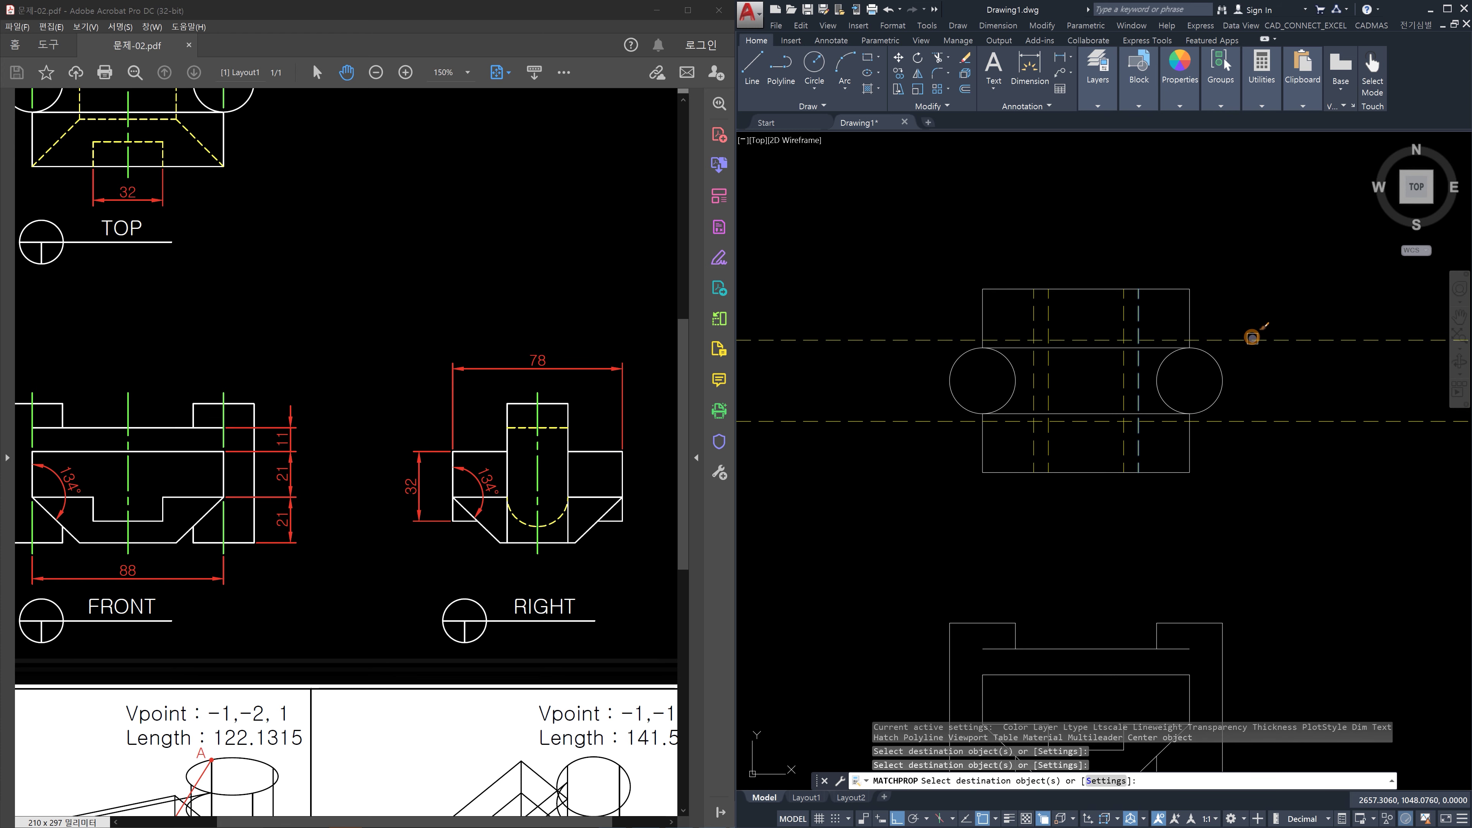
key("Escape")
Examine how the bottom edges of the right and front views correspond to the top view's dashed lines
middle_click_drag(1313, 494, 976, 402)
middle_click_drag(1304, 650, 1346, 624)
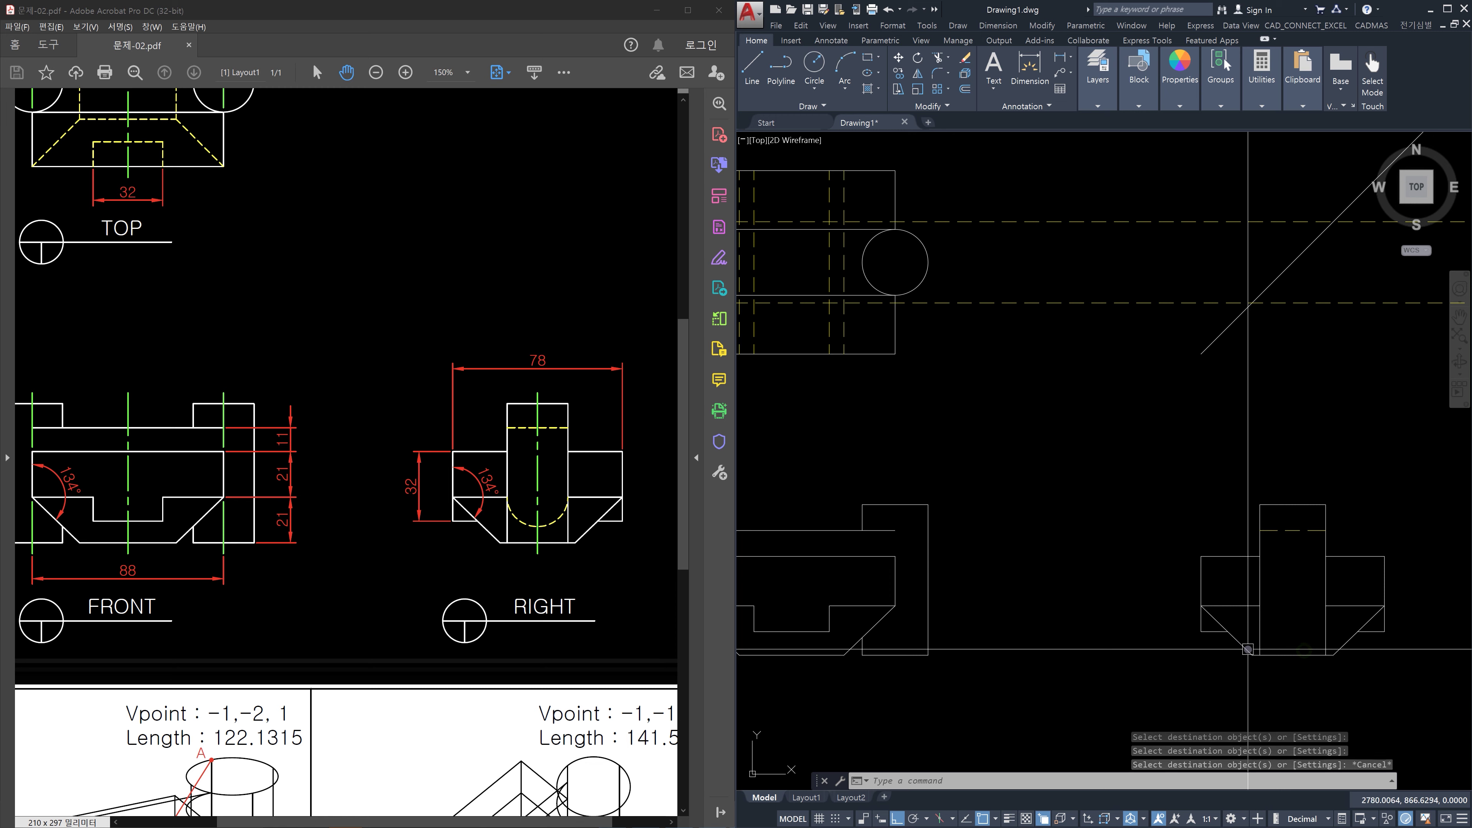
scroll(1248, 647, "up", 4)
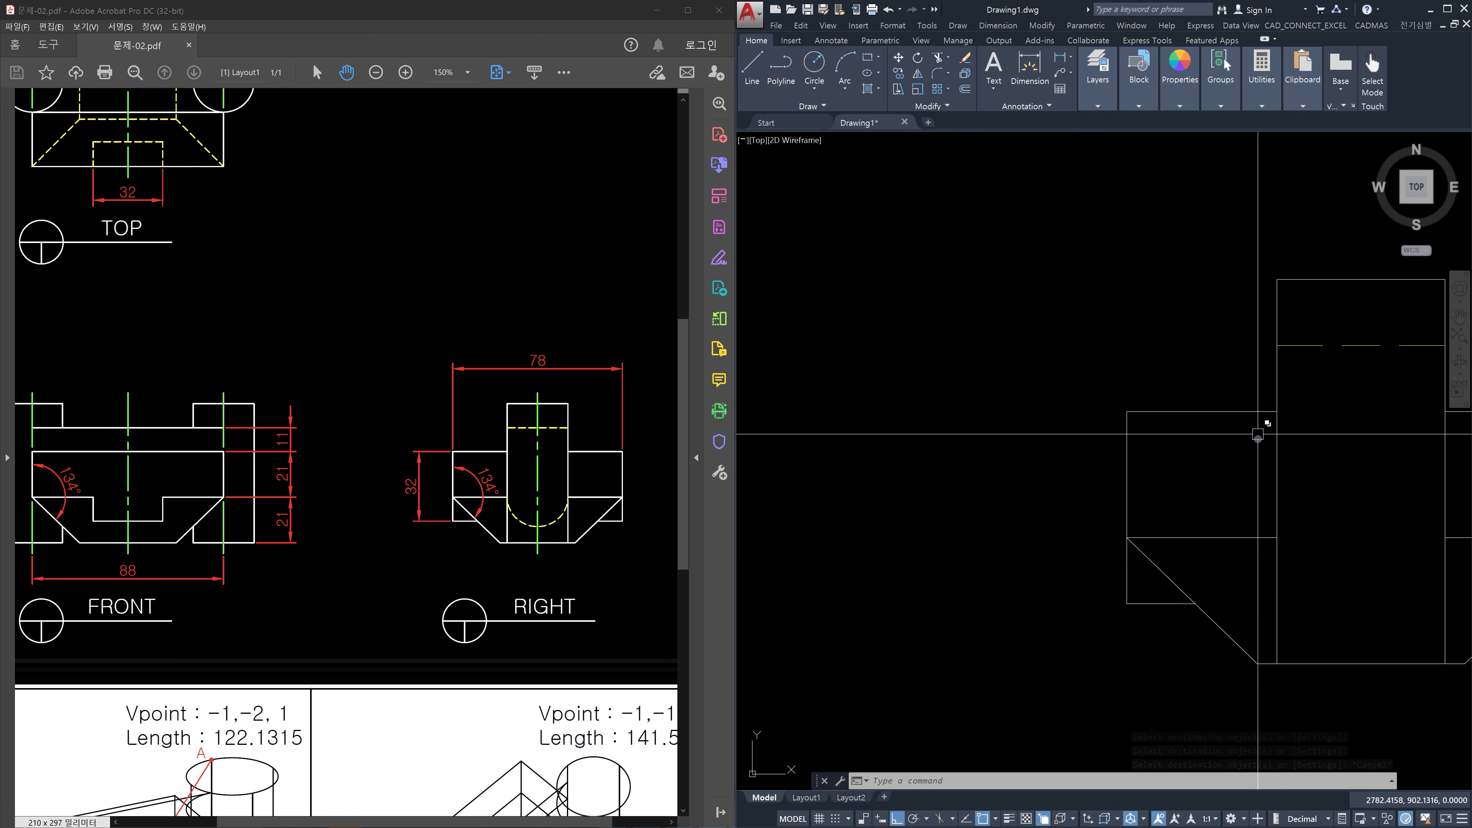
left_click(1324, 663)
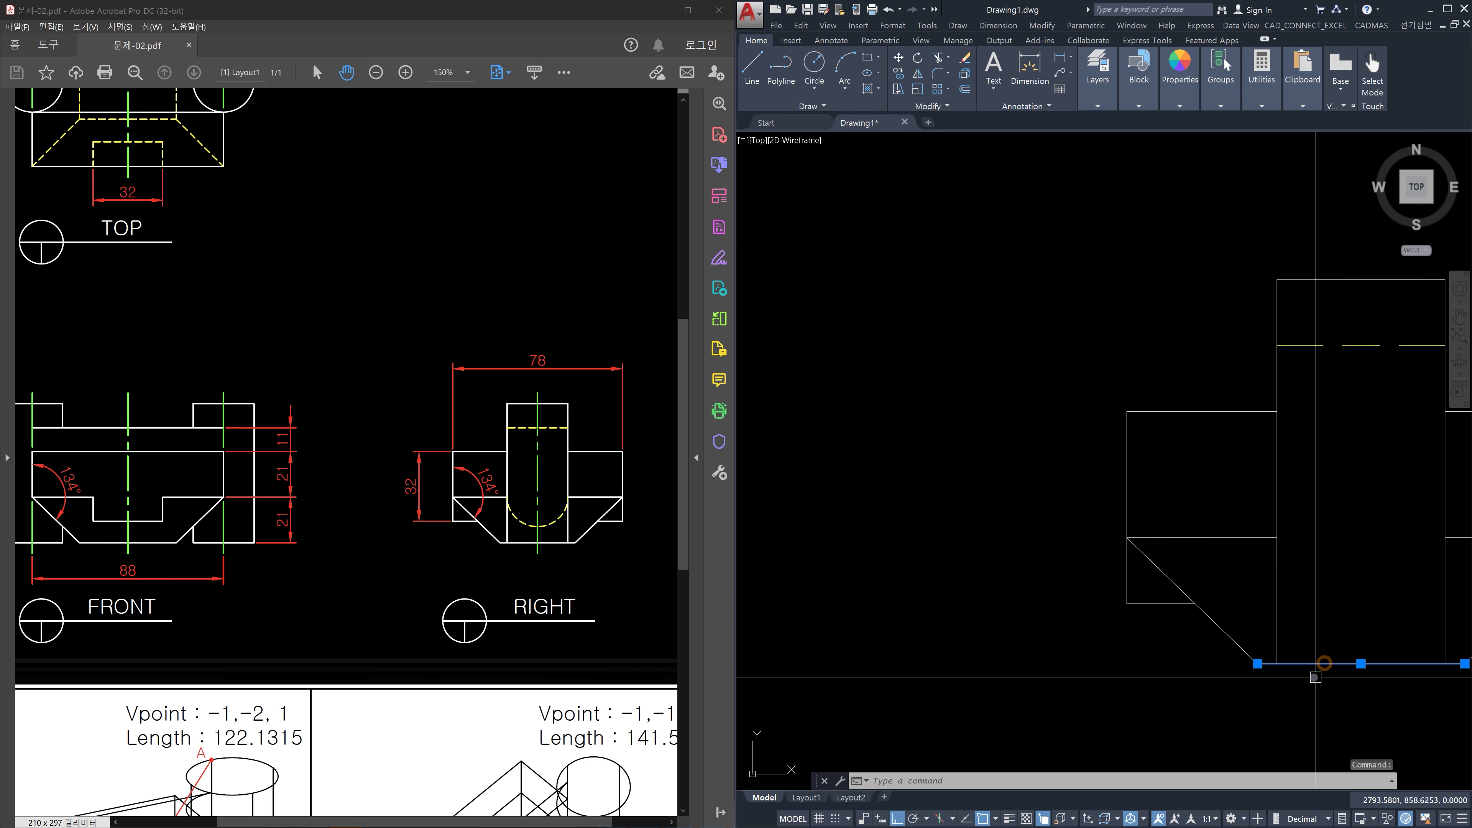
scroll(1424, 672, "down", 5)
scroll(1127, 417, "down", 3)
scroll(1115, 433, "up", 3)
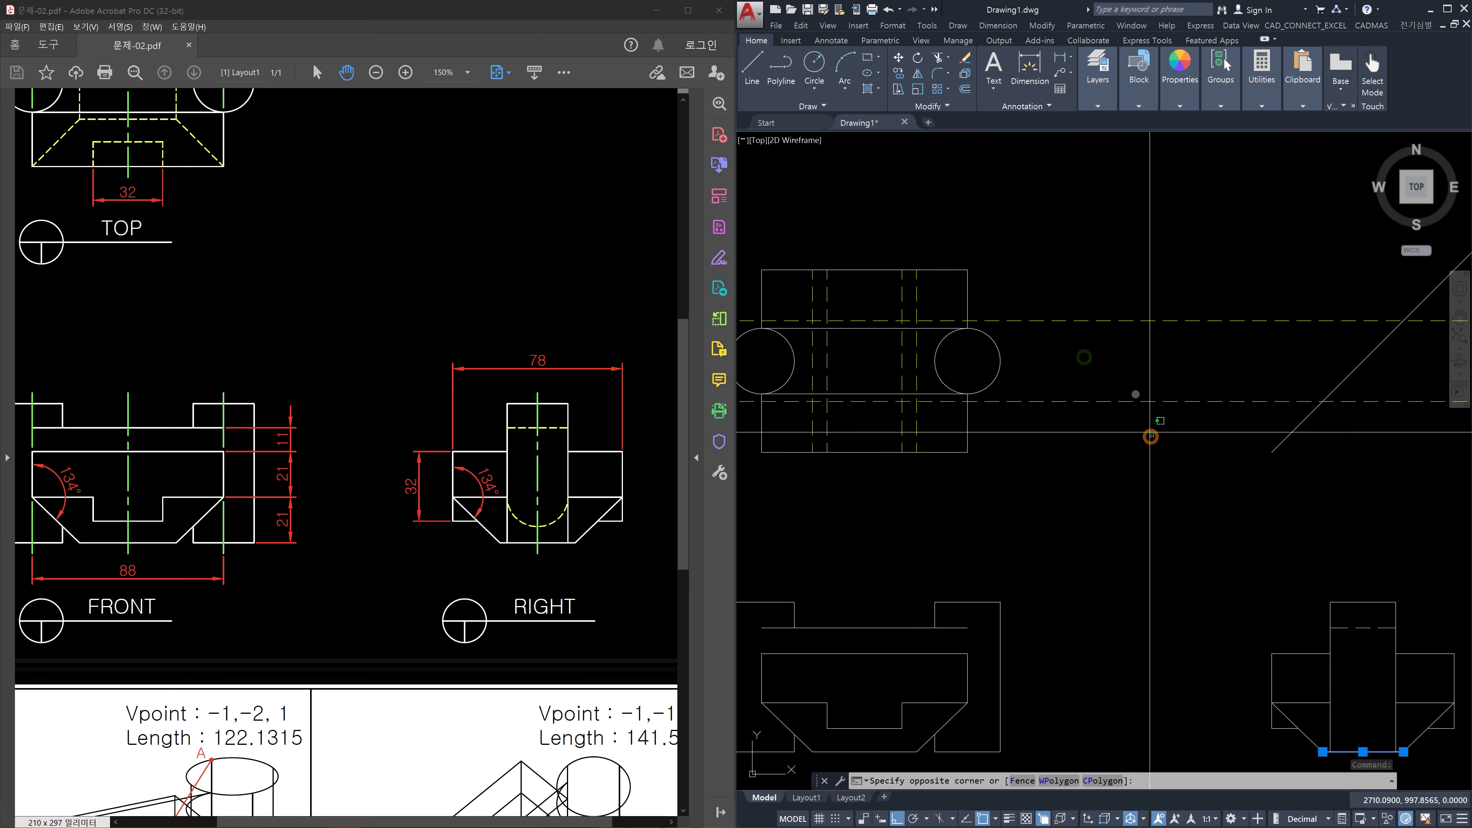
left_click(1146, 431)
left_click(1104, 276)
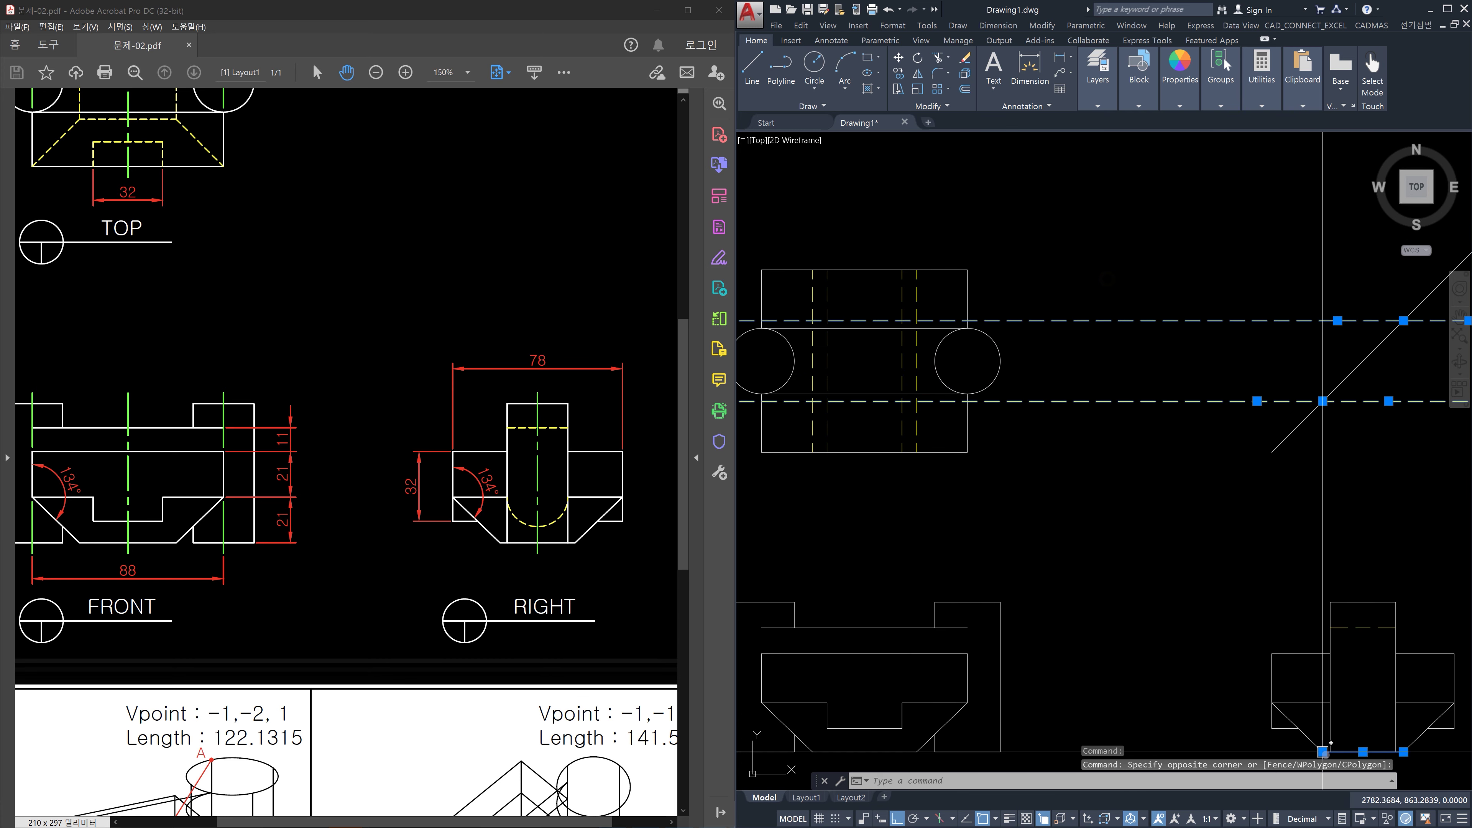
middle_click_drag(960, 477, 1108, 319)
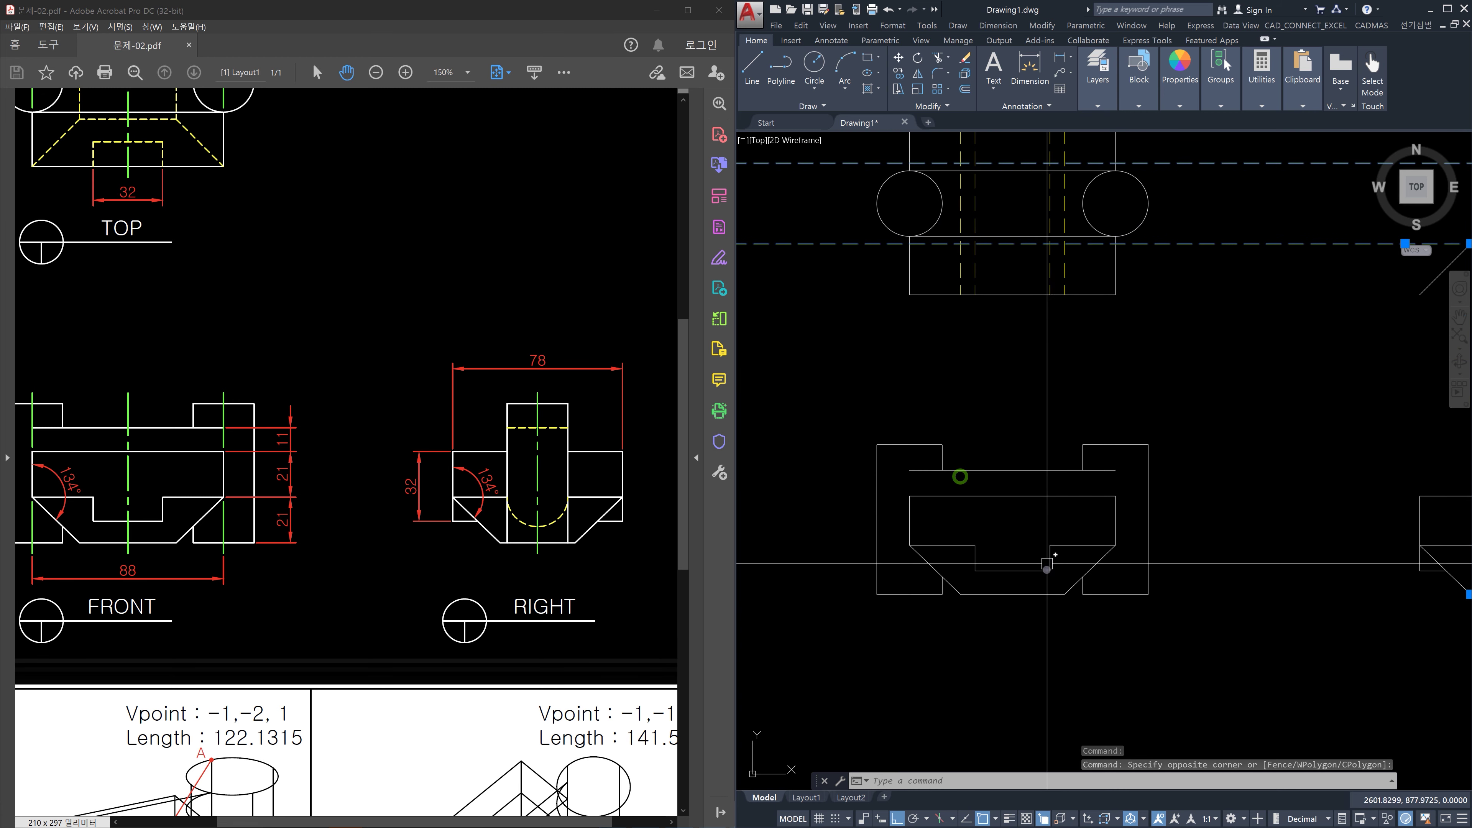
left_click(1043, 594)
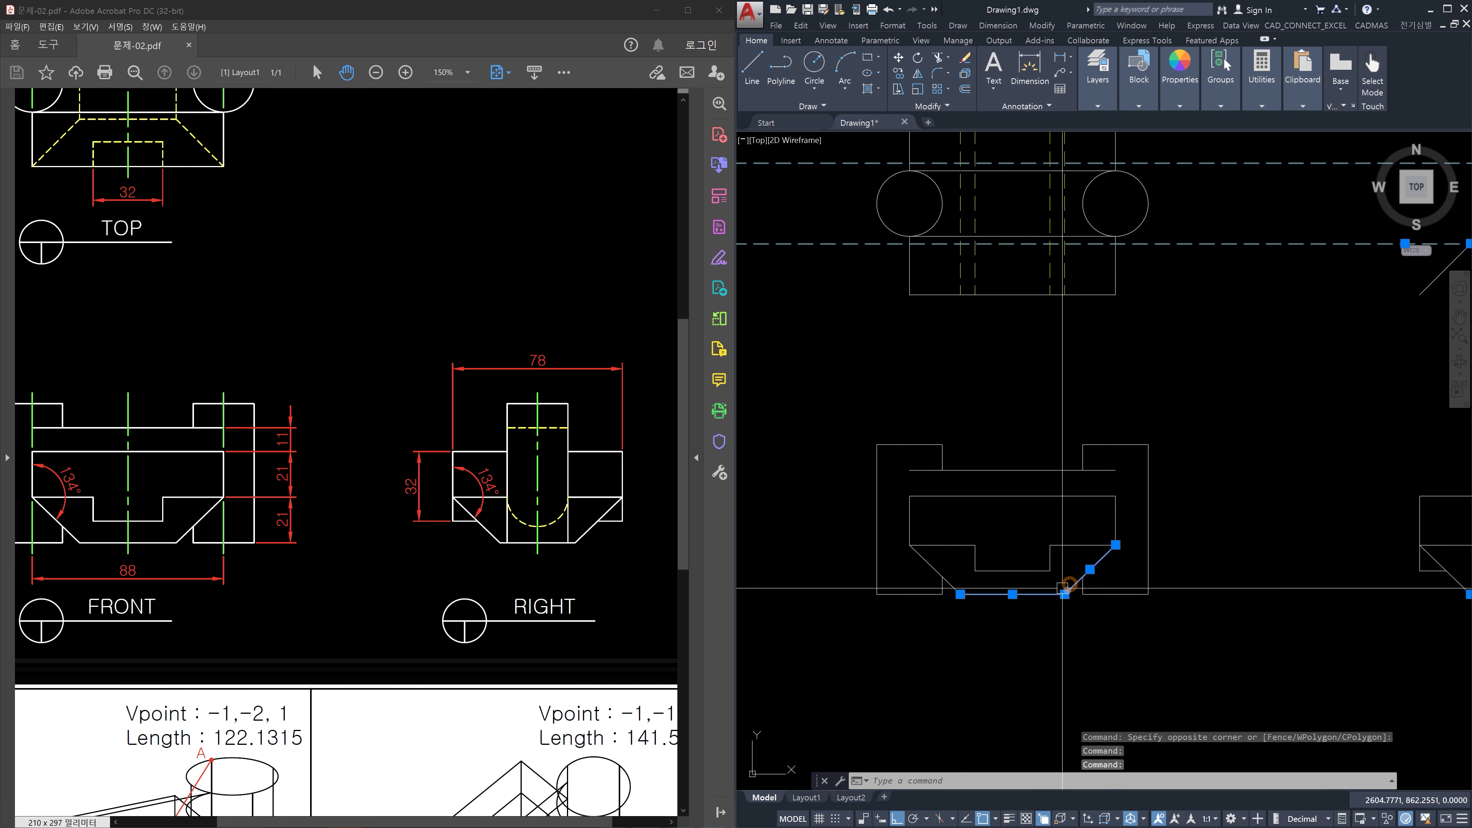
middle_click_drag(1064, 593, 775, 555)
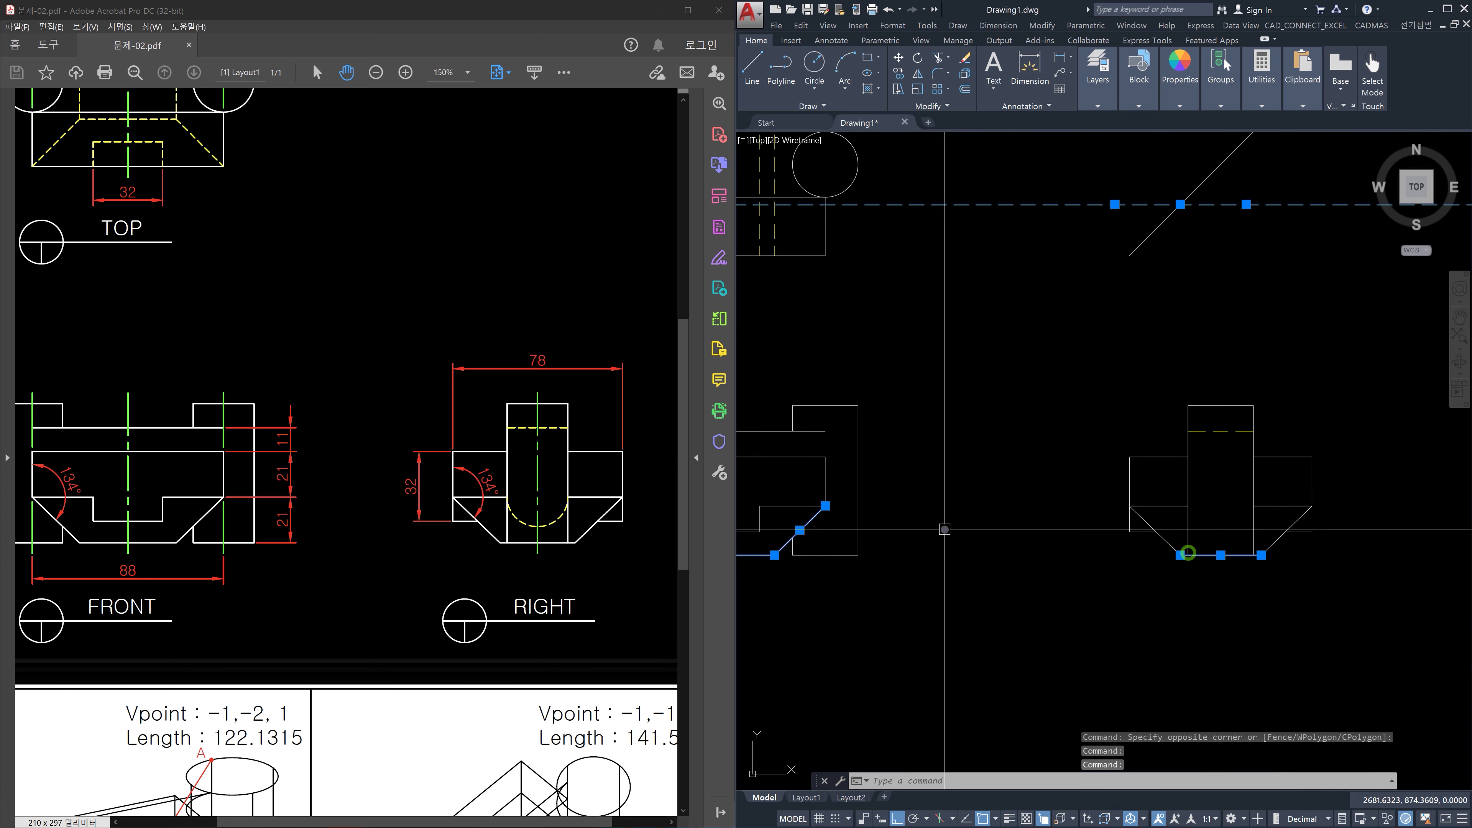
middle_click_drag(769, 411, 998, 492)
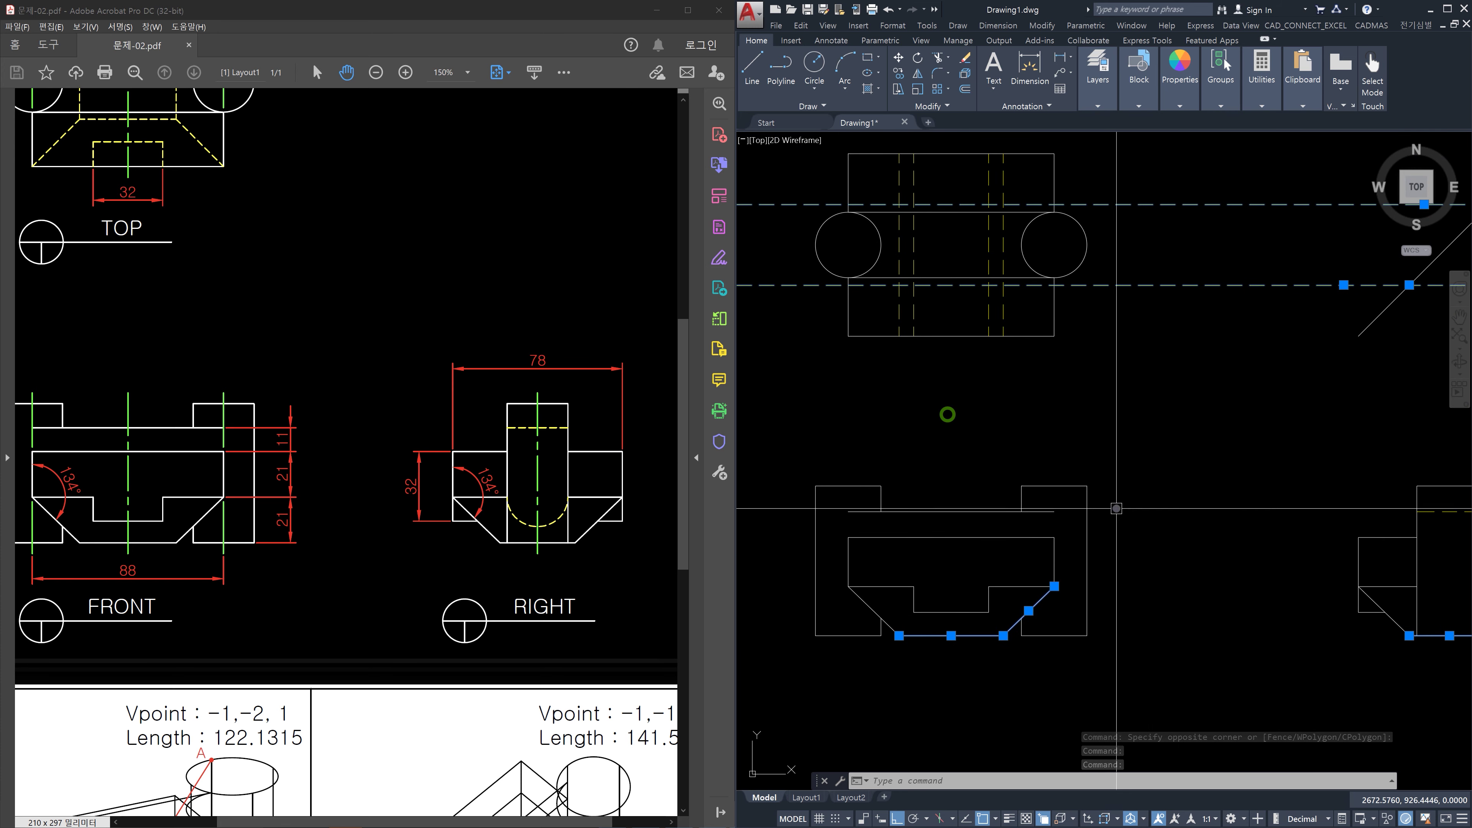
left_click(1003, 303)
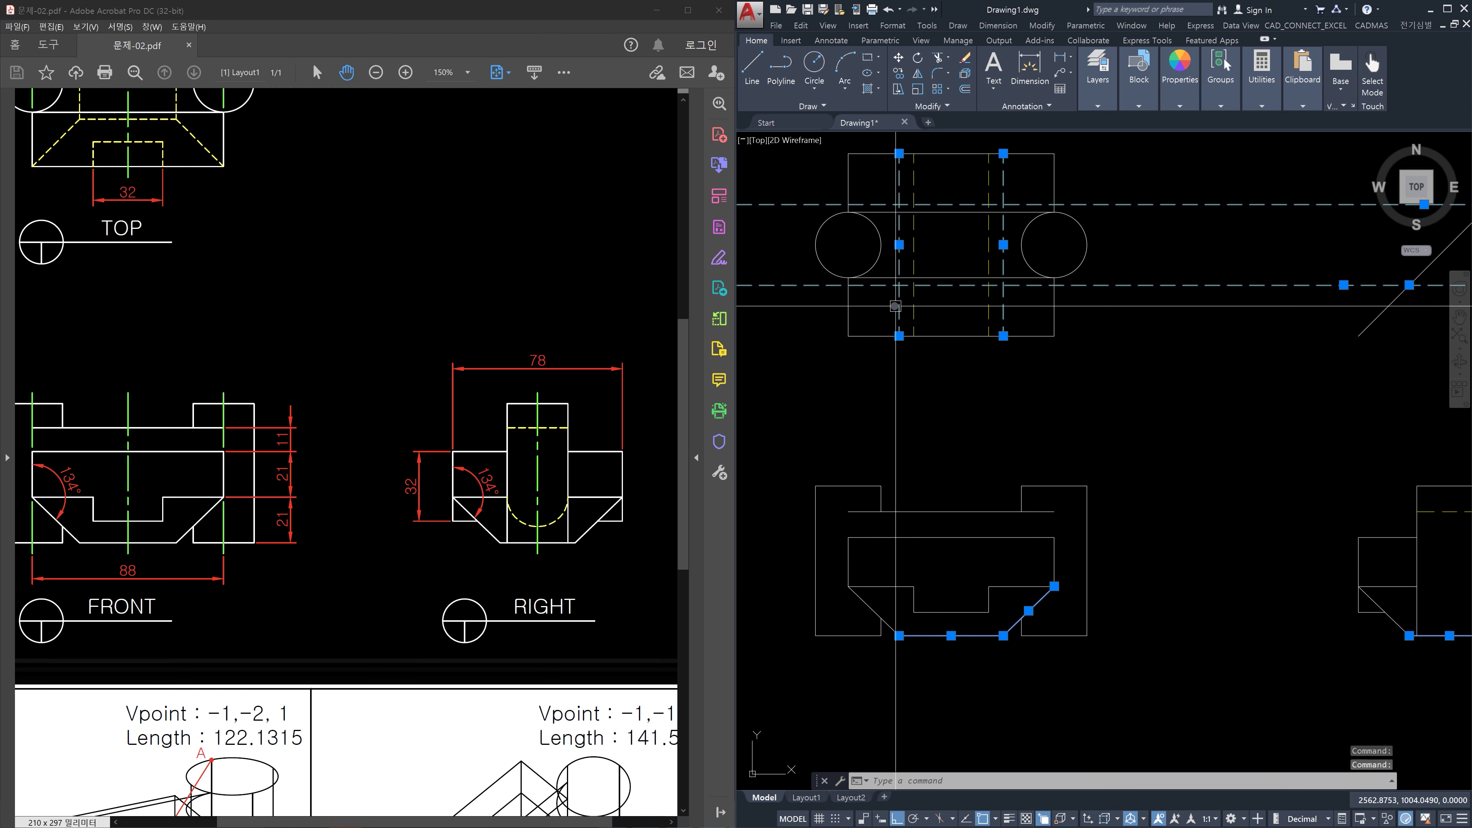
key("Escape")
Trim the two horizontal dashed lines beyond the top view's outer right dashed line, using the four outer dashed lines as cutting edges
scroll(900, 287, "up", 3)
key("Escape")
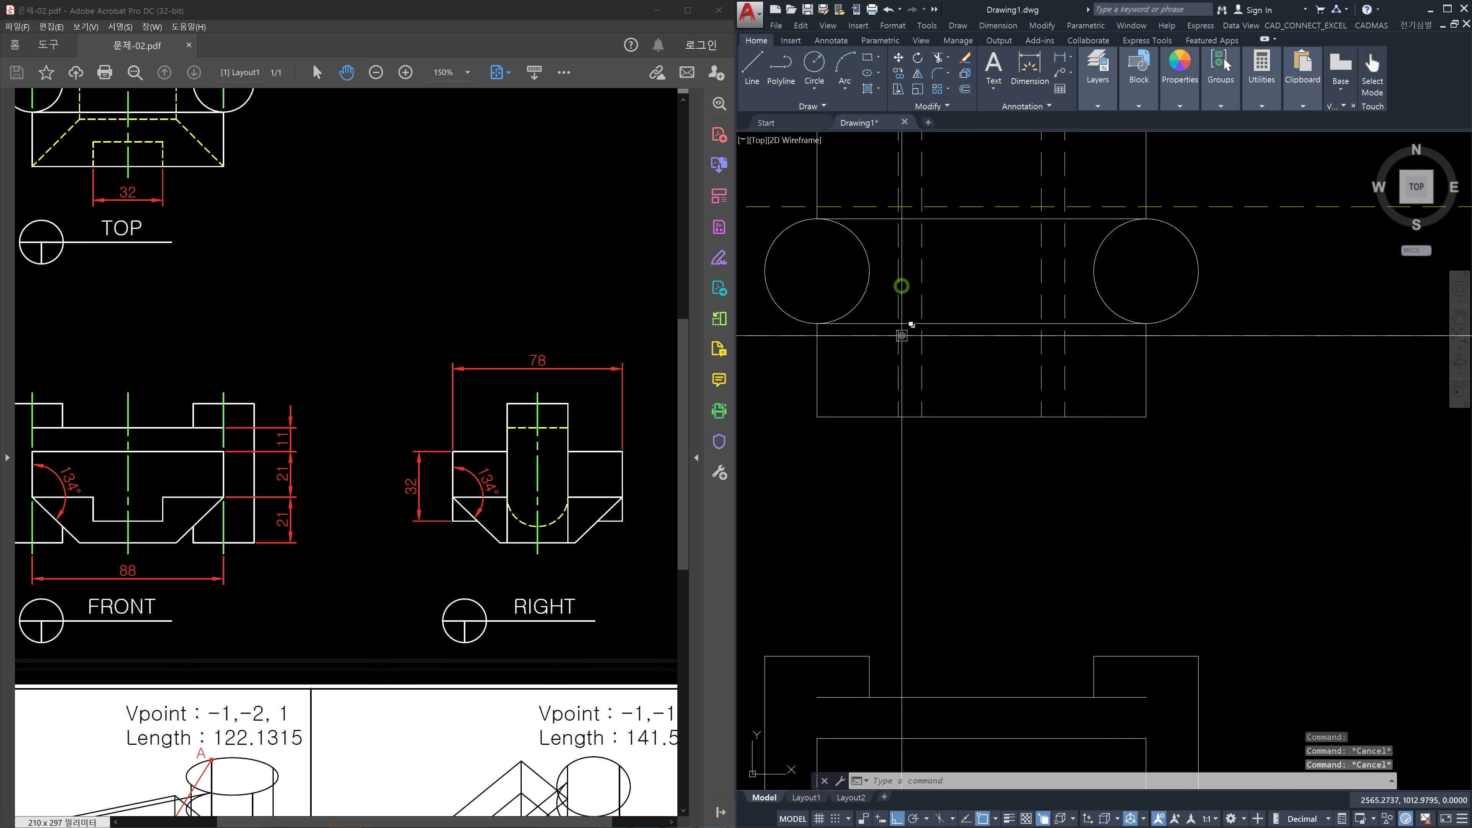
type("tr")
key("space")
scroll(901, 336, "up", 2)
left_click(917, 359)
left_click(872, 306)
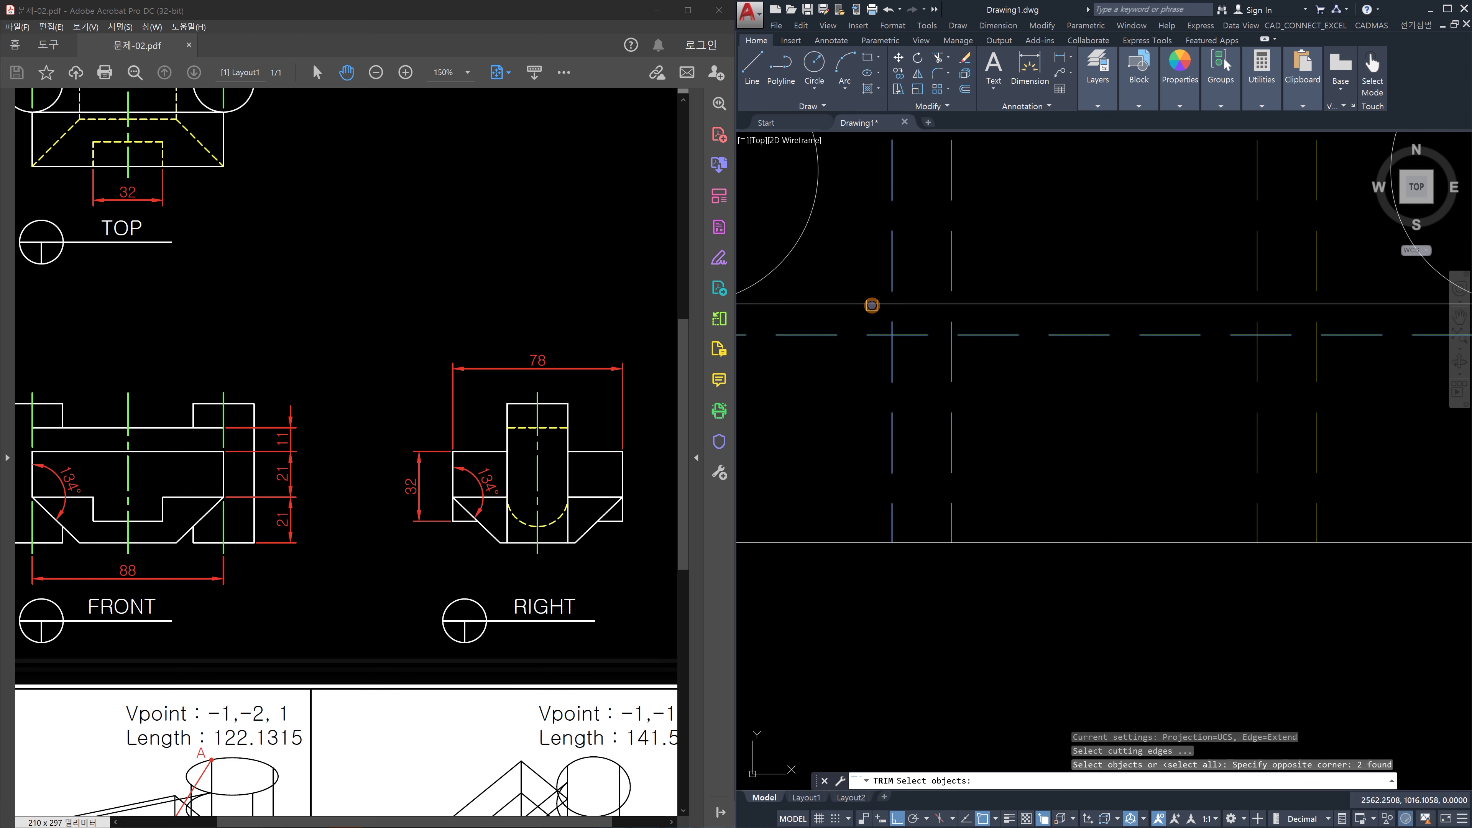
left_click(1341, 375)
left_click(1288, 323)
scroll(1294, 273, "down", 3)
middle_click_drag(1290, 237, 1268, 314)
scroll(1280, 285, "up", 3)
scroll(1248, 263, "down", 3)
key("space")
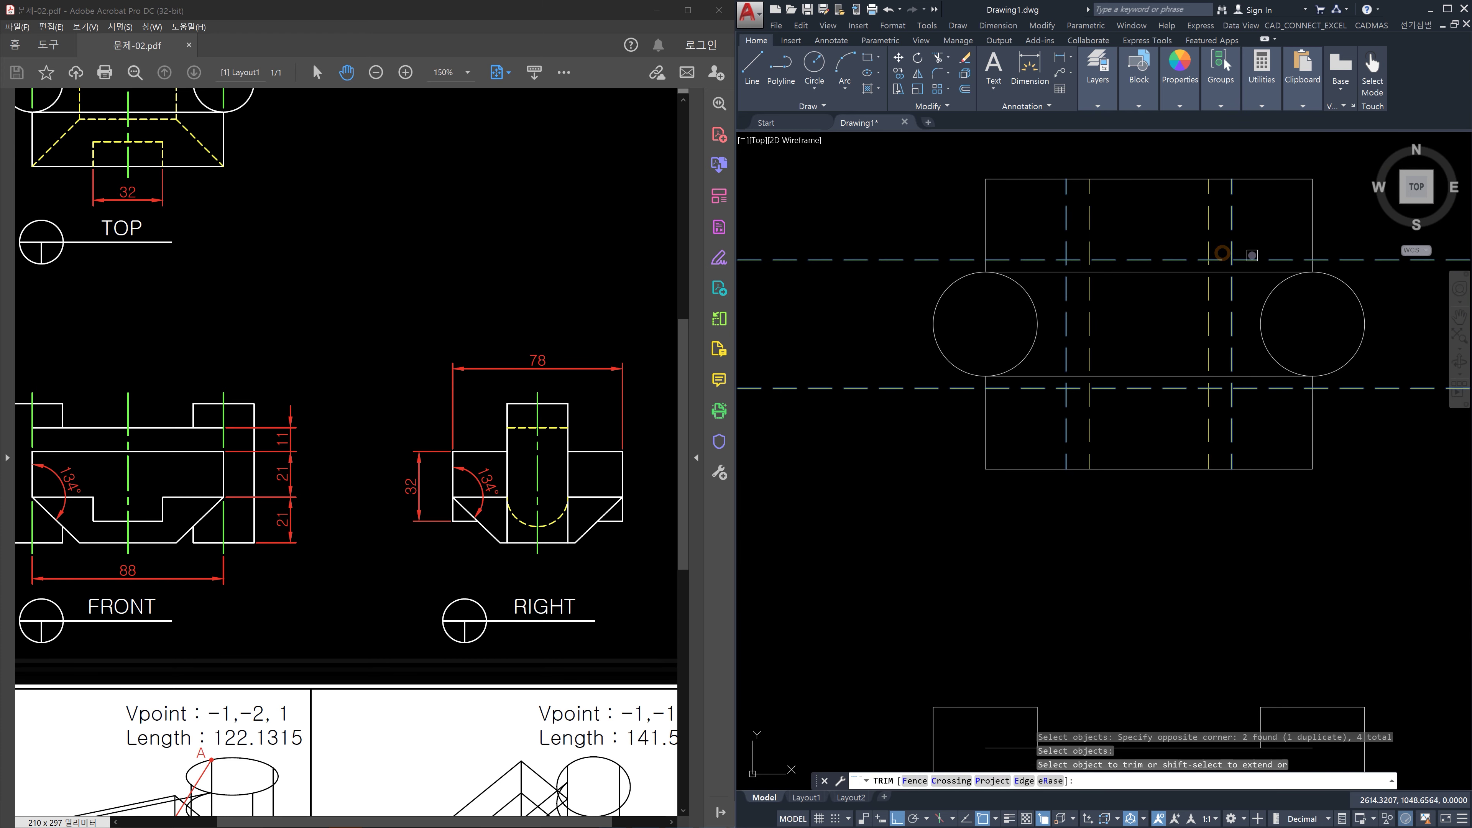
left_click(1249, 258)
middle_click_drag(1304, 371, 1177, 359)
left_click(1309, 419)
left_click(1308, 332)
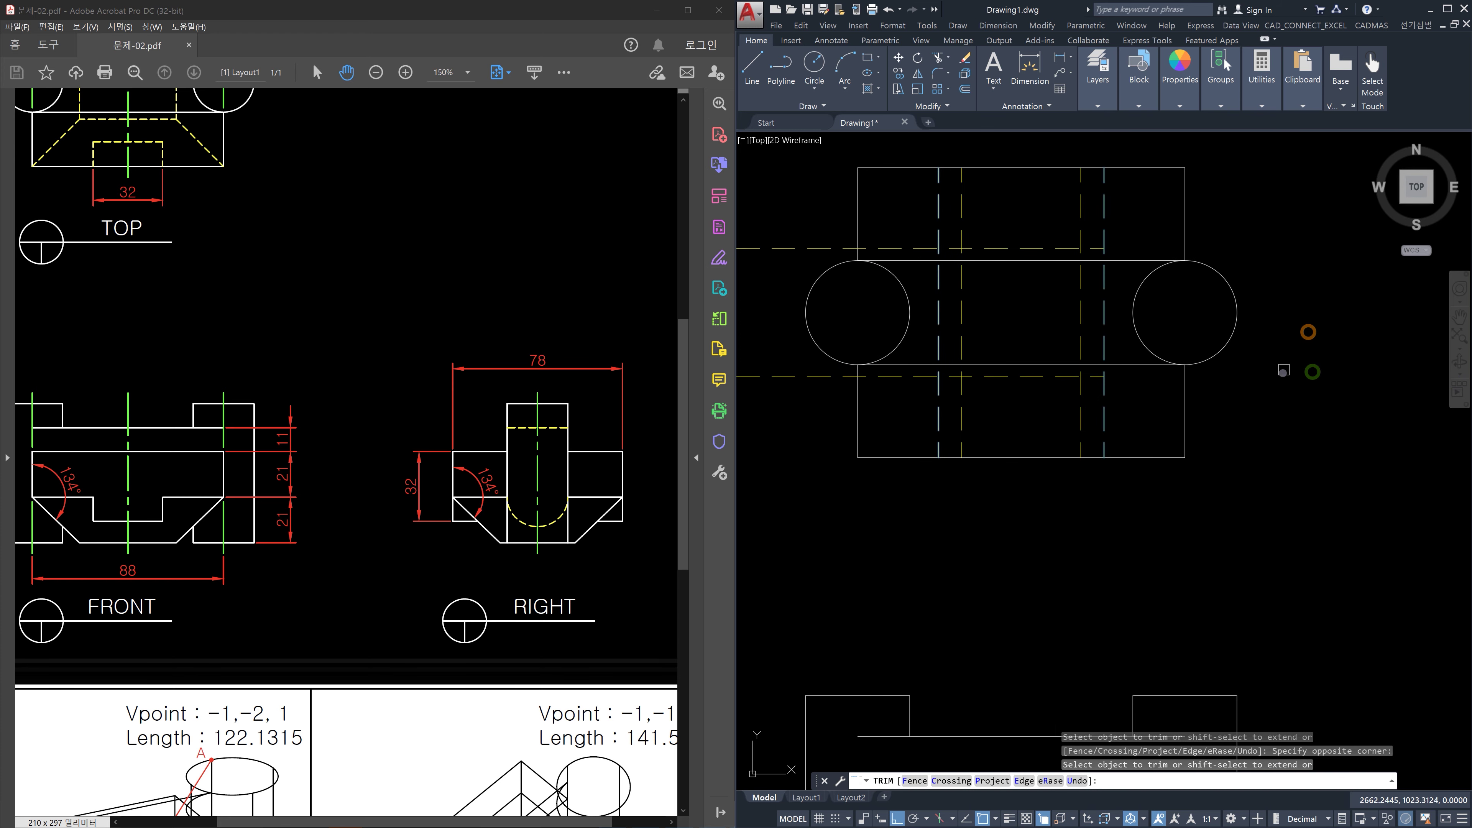
Trim the remaining overhanging ends of the outer dashed lines so they form a closed rectangle in the top view
left_click(1108, 407)
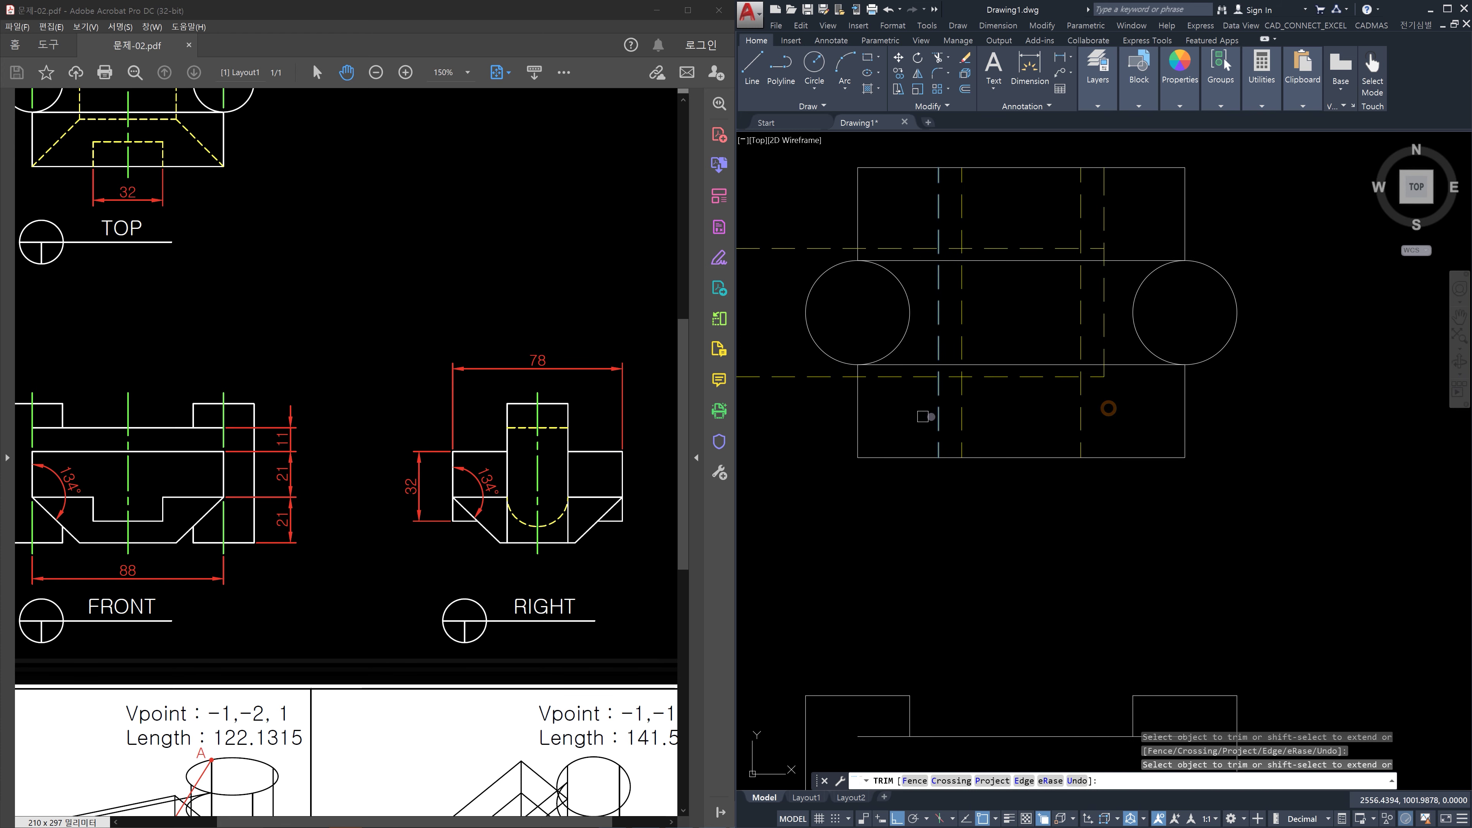
middle_click_drag(865, 418, 983, 451)
left_click(886, 463)
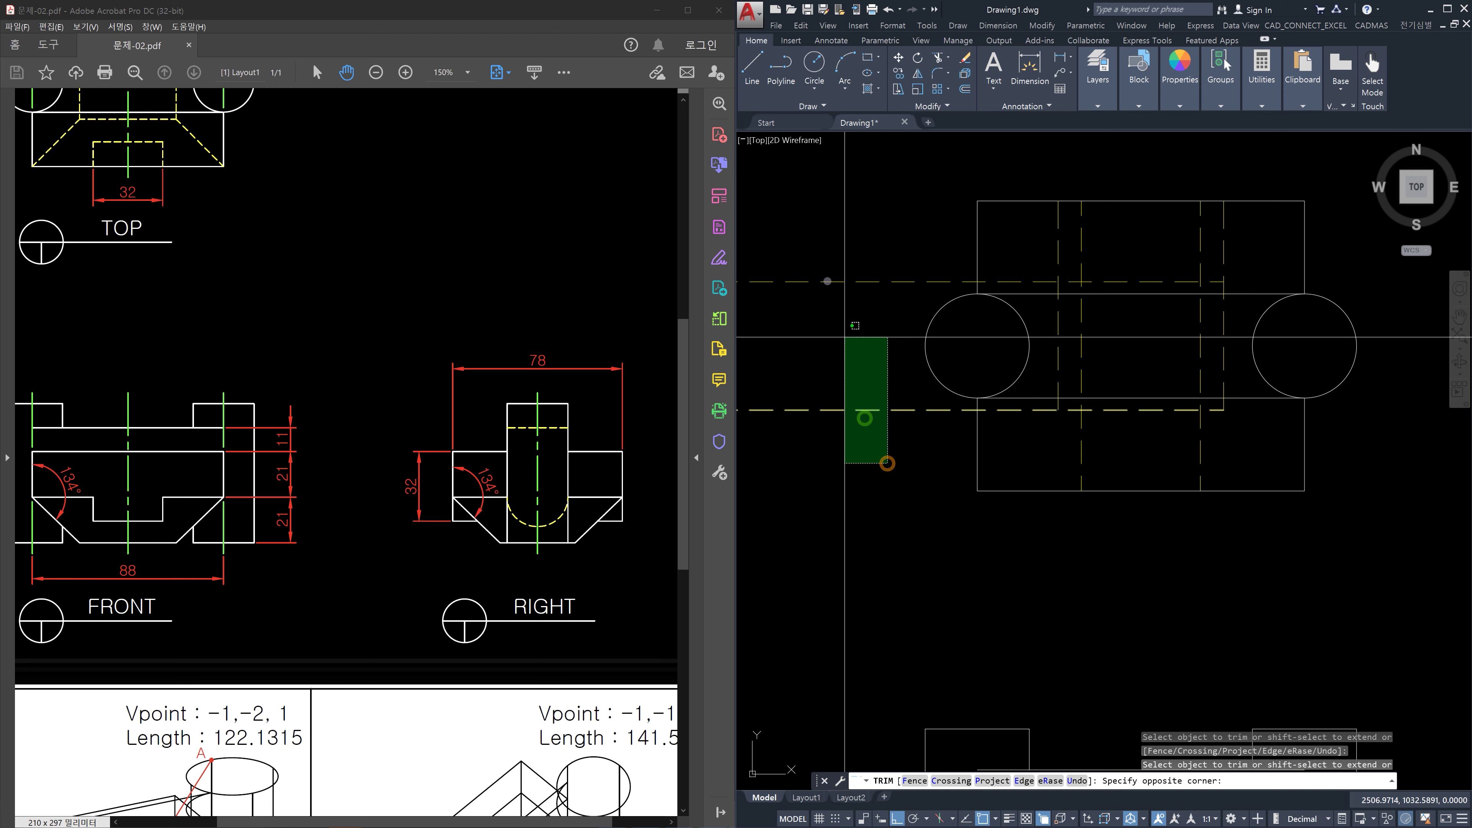
left_click(824, 255)
left_click(1059, 250)
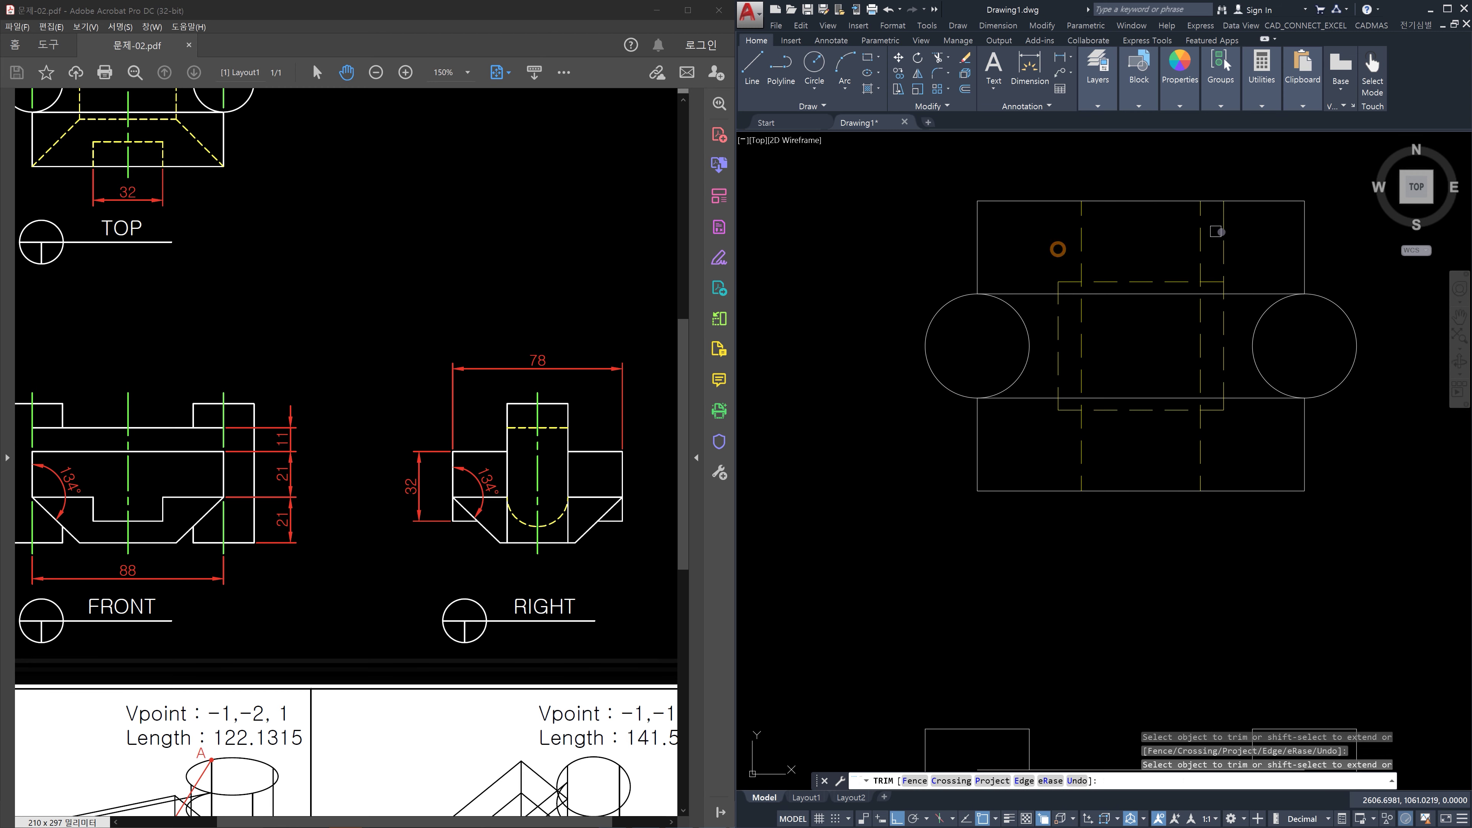
key("Escape")
key("Escape")
Examine how the sloped lower edges of the front and right views correspond to the top view's dashed rectangle
scroll(1272, 461, "down", 6)
middle_click_drag(1281, 486, 1227, 408)
scroll(1231, 466, "up", 4)
left_click(1186, 527)
middle_click_drag(1240, 531, 800, 503)
left_click(1115, 511)
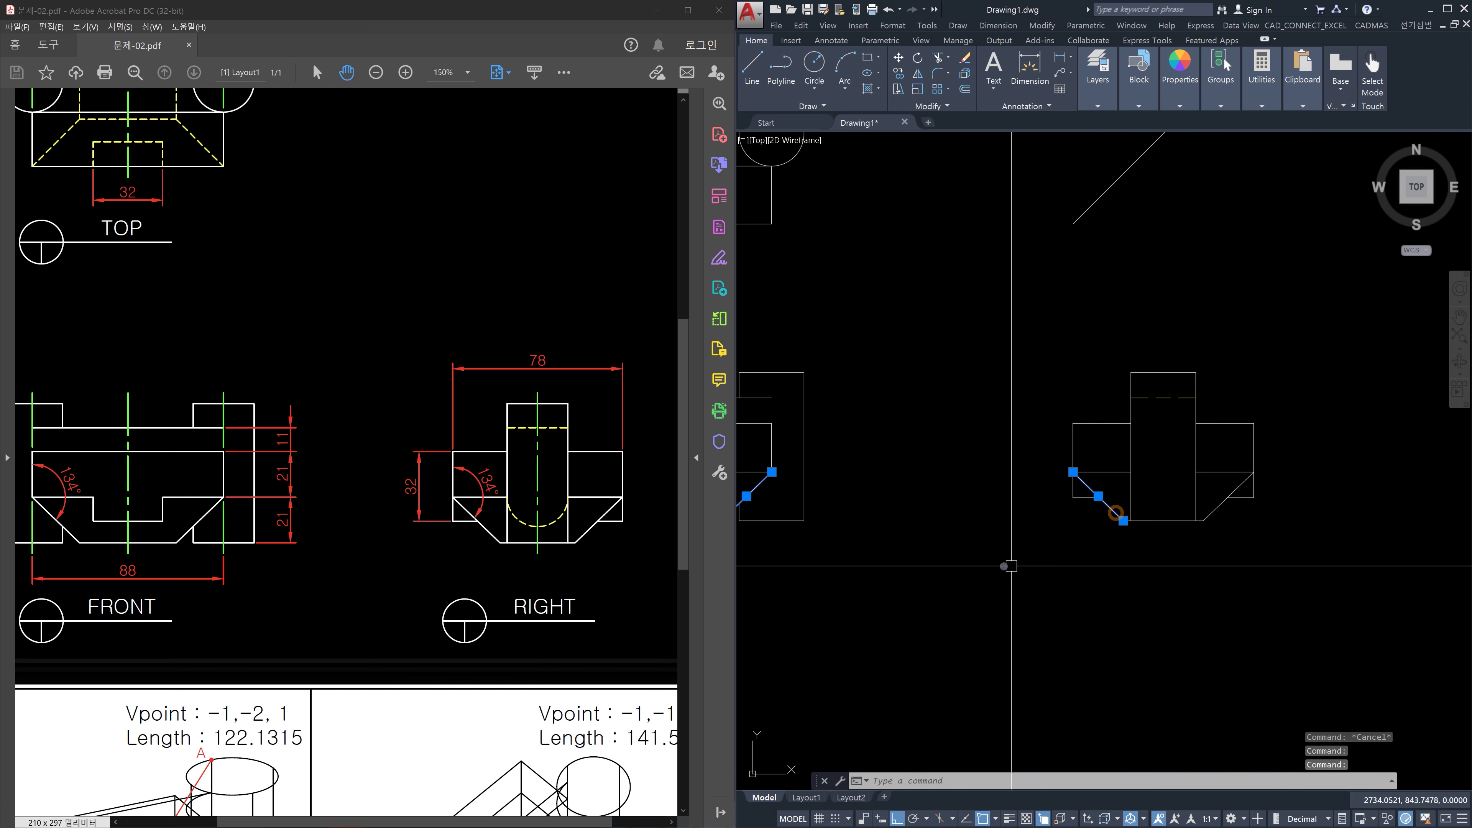
scroll(1092, 448, "down", 2)
scroll(1092, 448, "down", 2)
middle_click_drag(1005, 402, 1050, 387)
scroll(1027, 342, "up", 4)
key("Escape")
Draw a diagonal line from the dashed rectangle's lower-right corner to the lower-right corner of the top view's outline
type("l")
key("Return")
scroll(1049, 388, "up", 4)
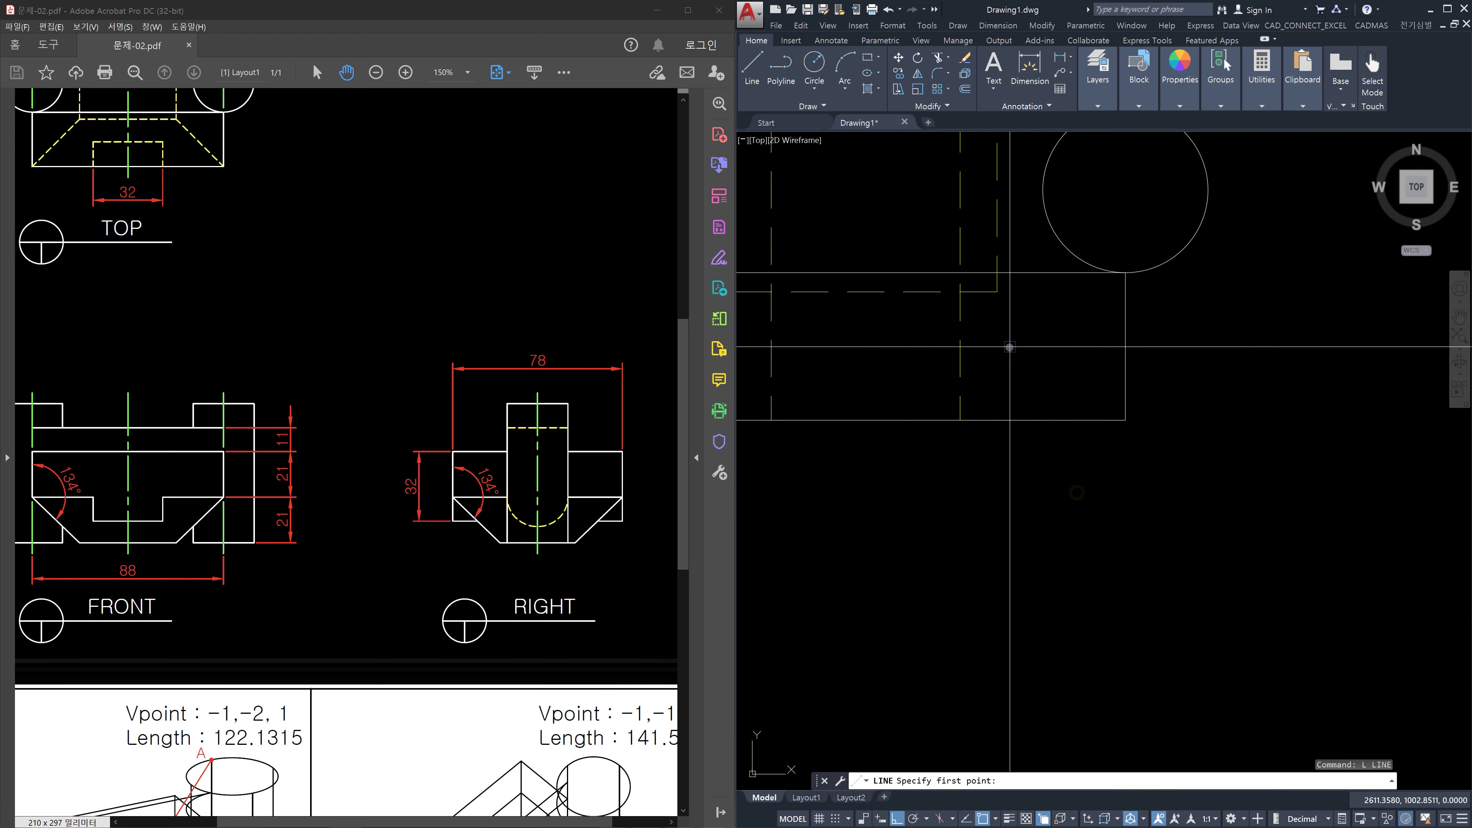
left_click(996, 291)
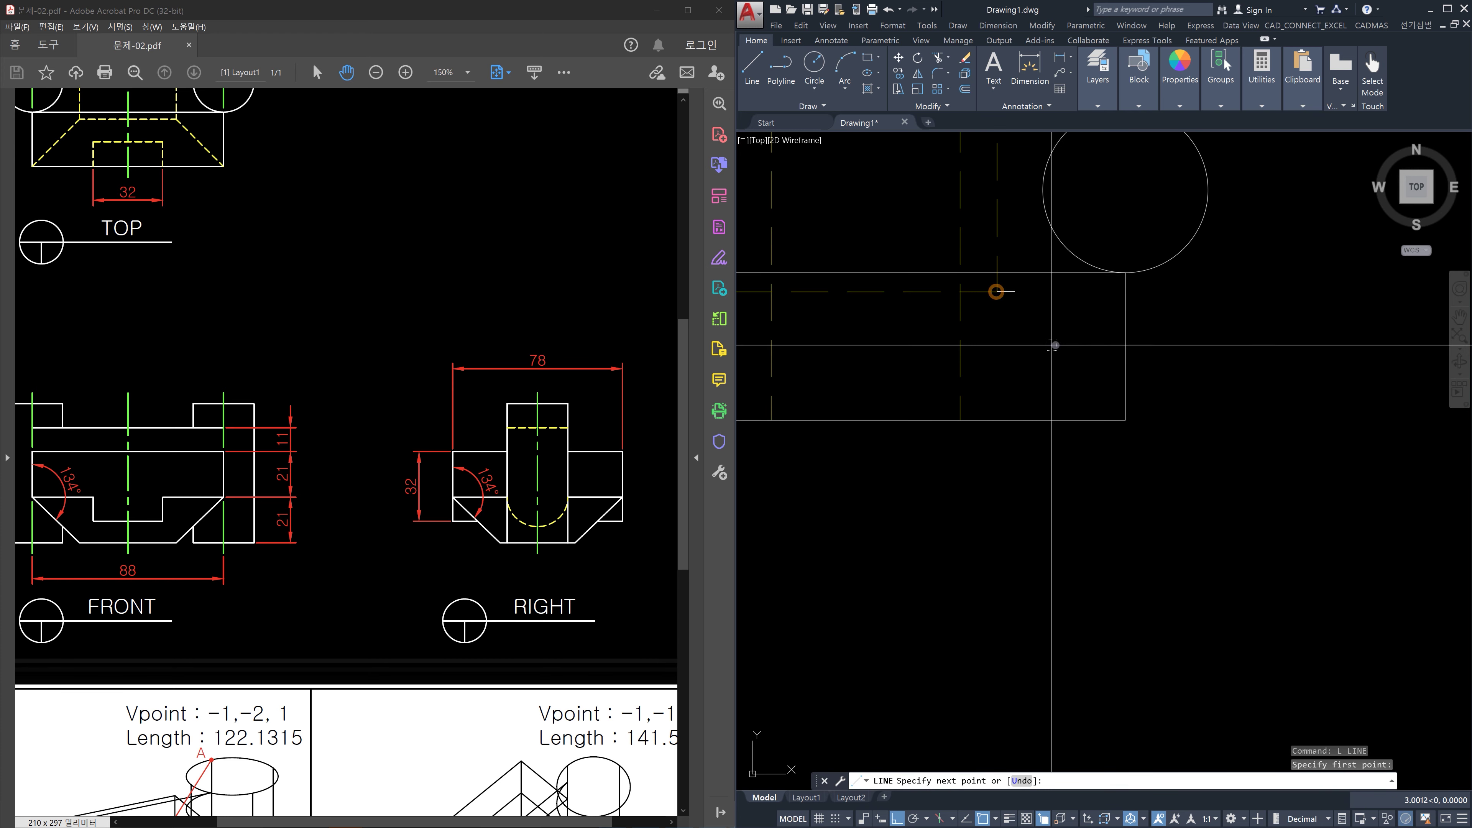
left_click(1125, 419)
key("Escape")
Match the diagonal line's properties to the dashed hidden line in the top view
type("ma")
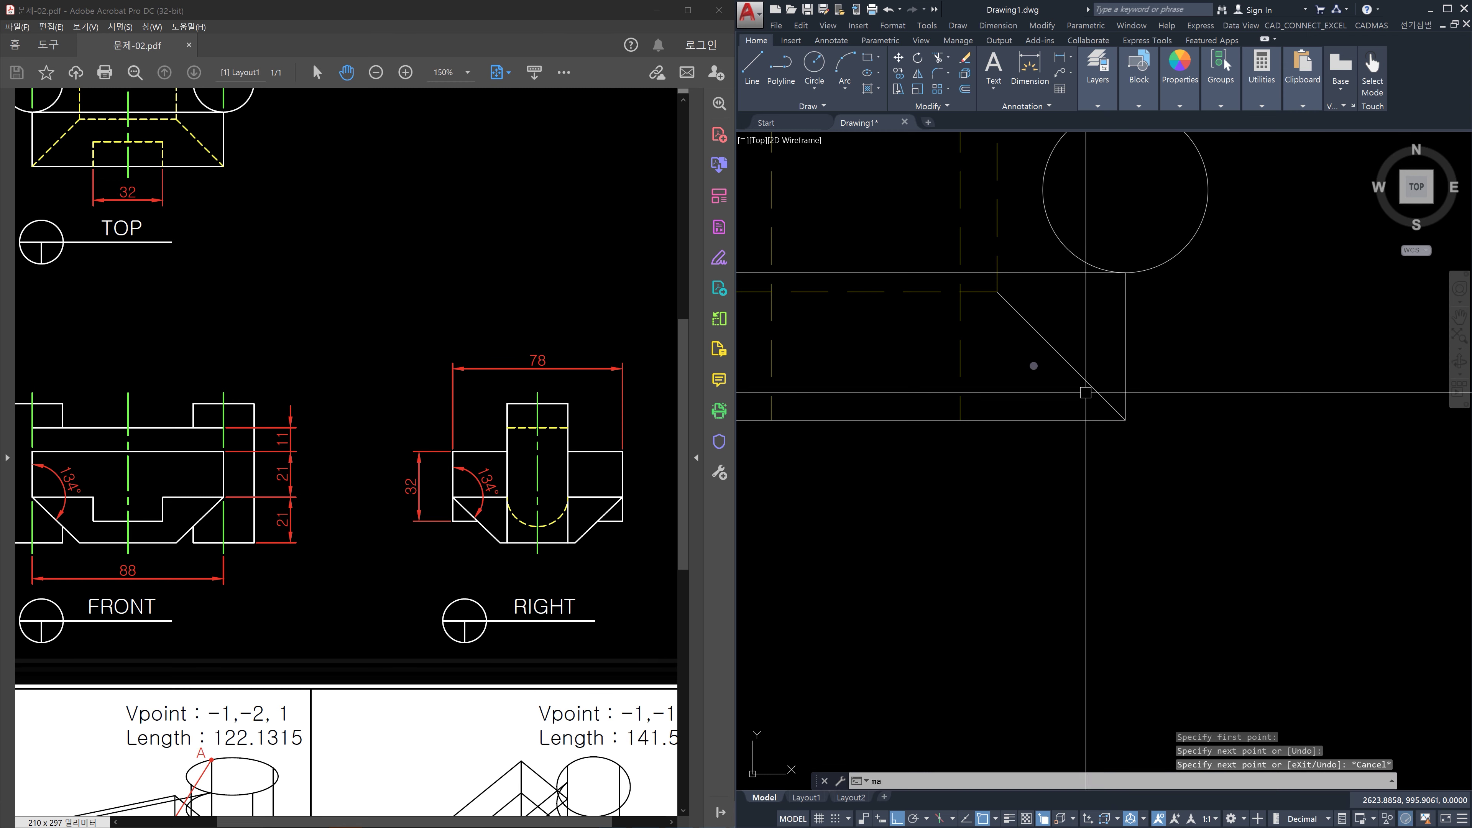
key("Return")
left_click(992, 229)
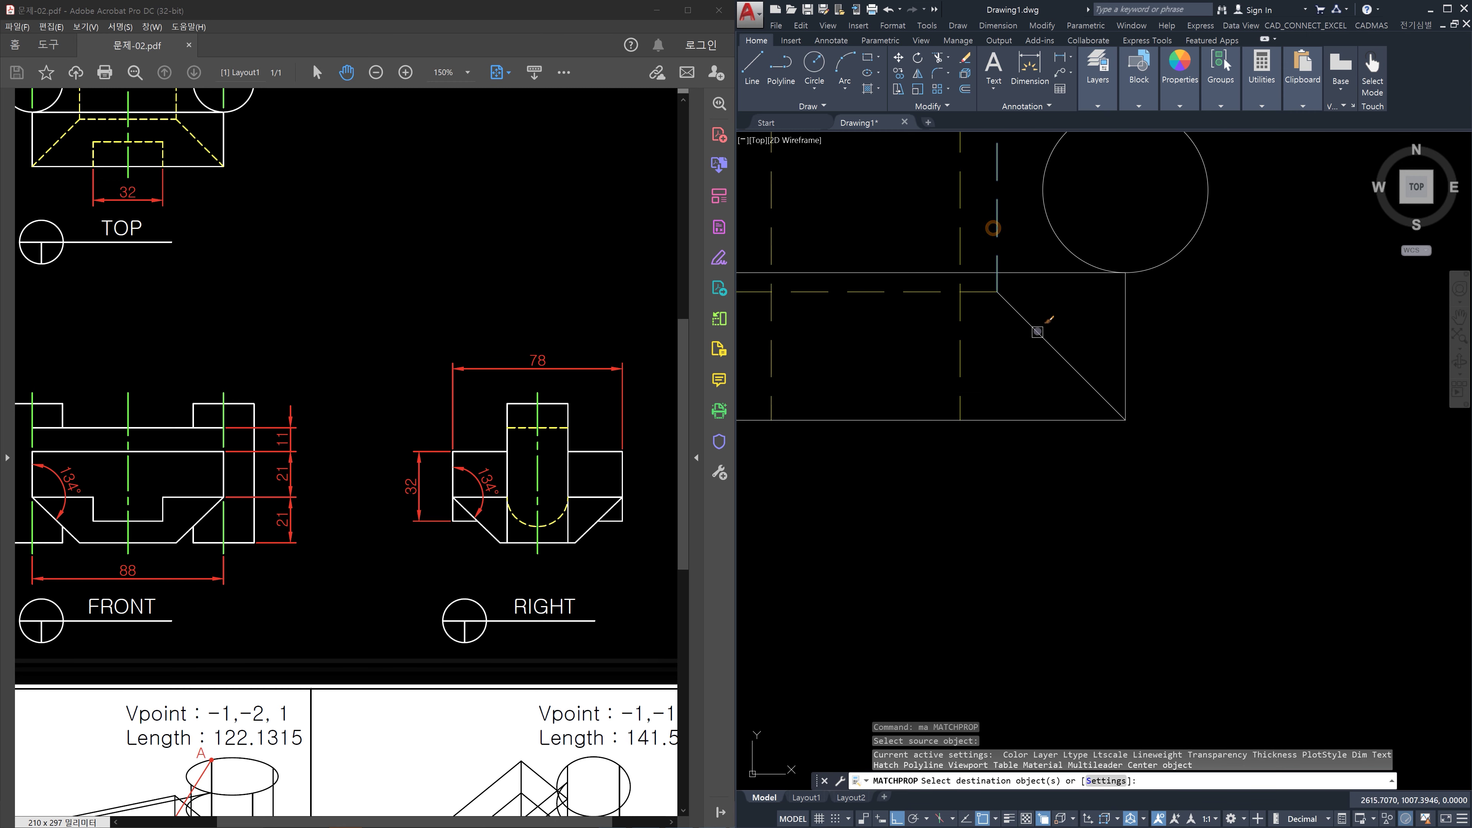
left_click(1037, 331)
key("Escape")
scroll(1110, 365, "down", 5)
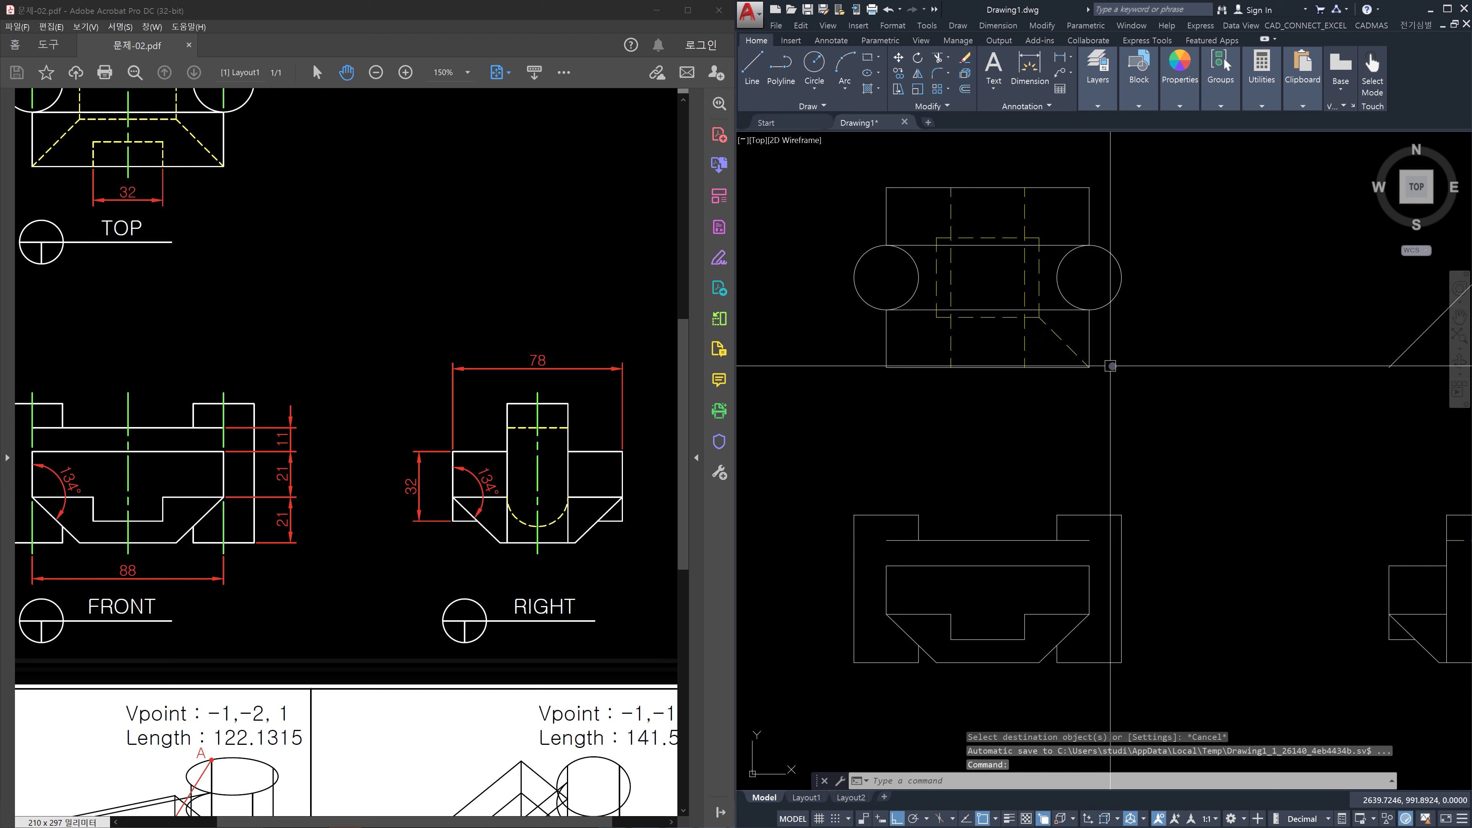
Mirror the dashed diagonal about the top view's horizontal centre axis, keeping the original
type("mi")
key("Return")
key("Return")
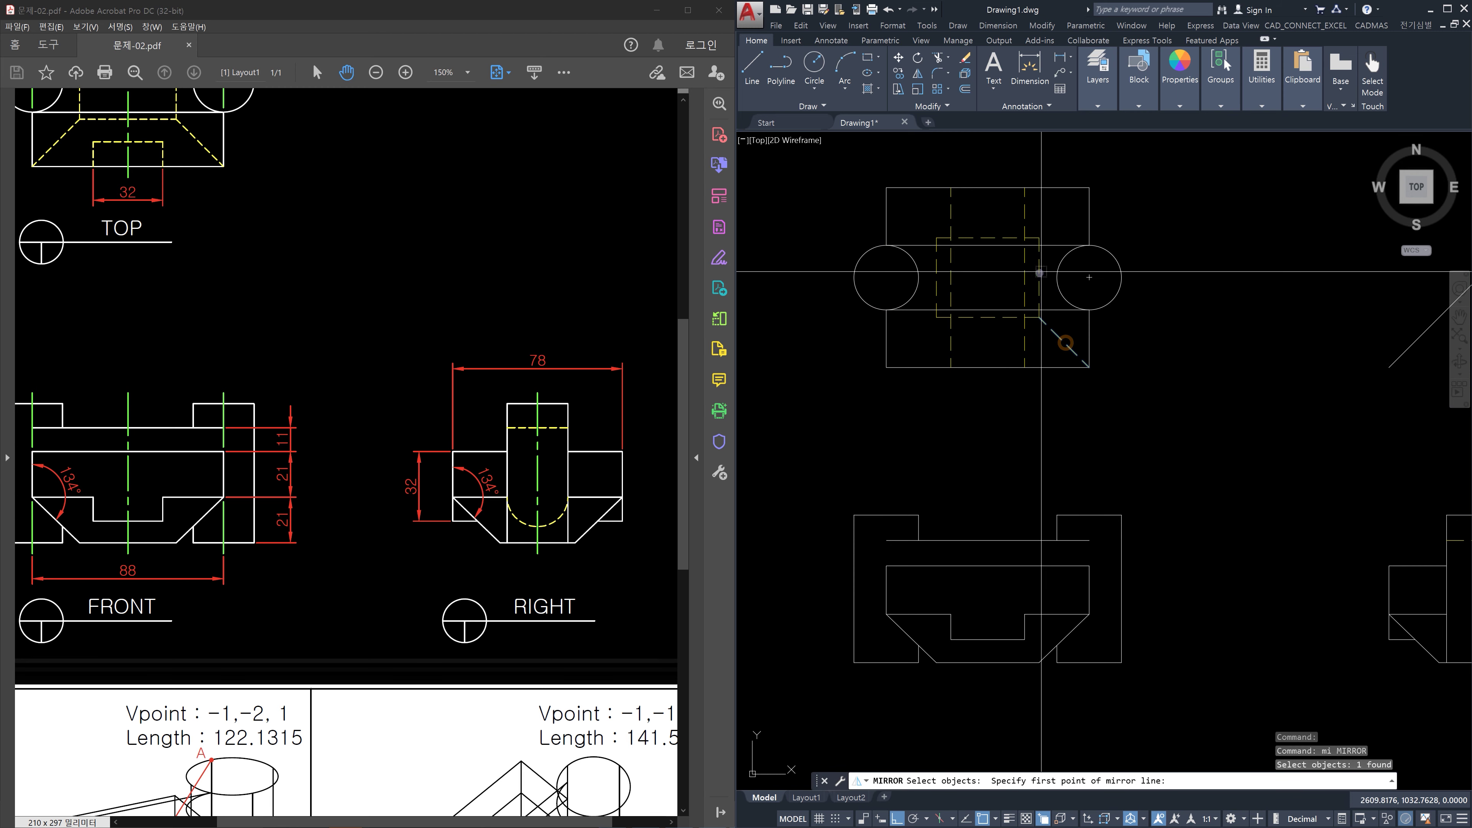
left_click(1038, 277)
left_click(1231, 277)
key("Return")
Mirror both right-hand dashed diagonals about the top view's vertical centre axis, keeping the originals
key("Return")
left_click(1064, 246)
left_click(1075, 346)
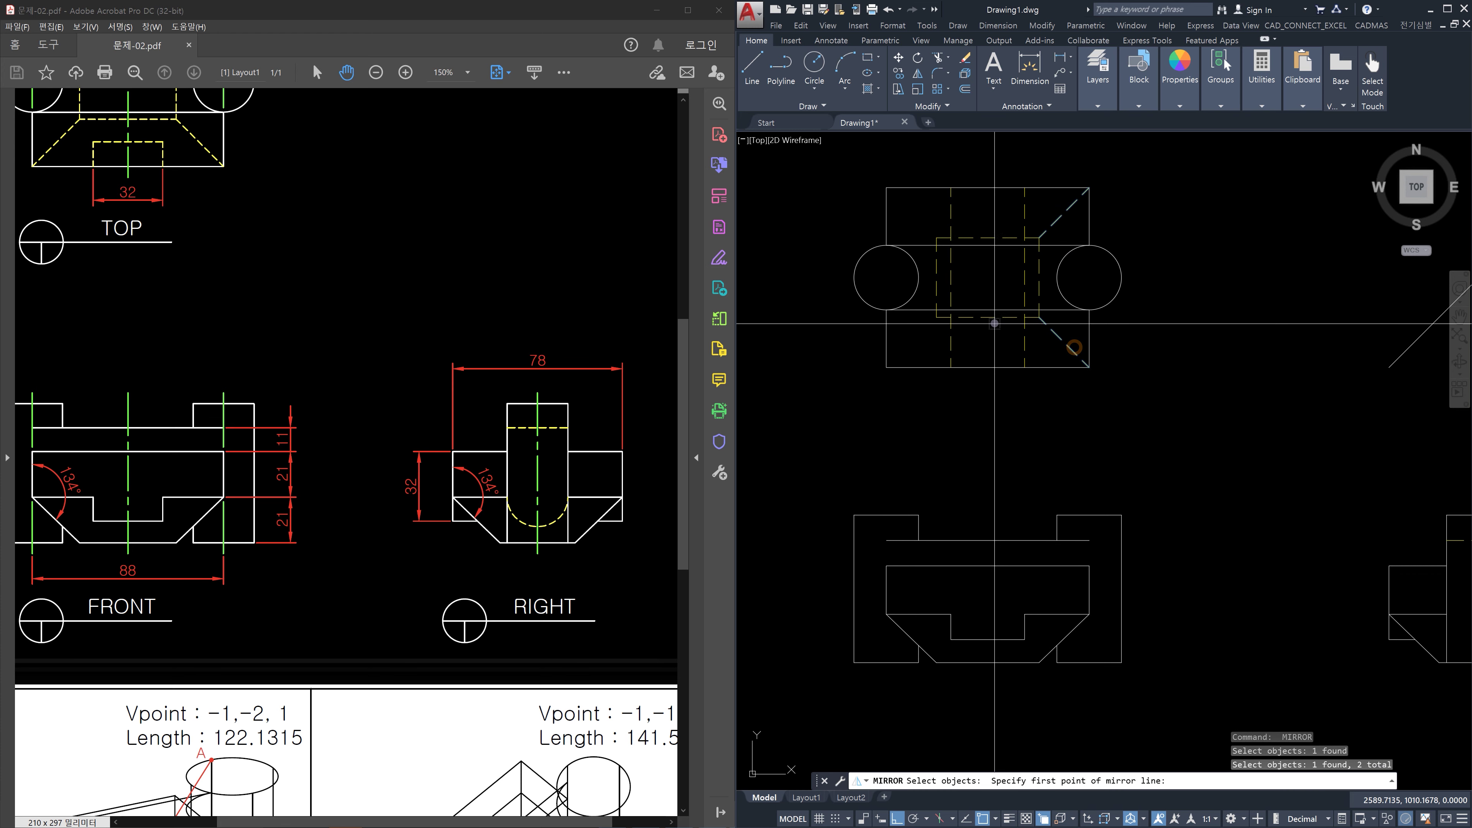
left_click(987, 317)
left_click(1019, 429)
key("Return")
key("Escape")
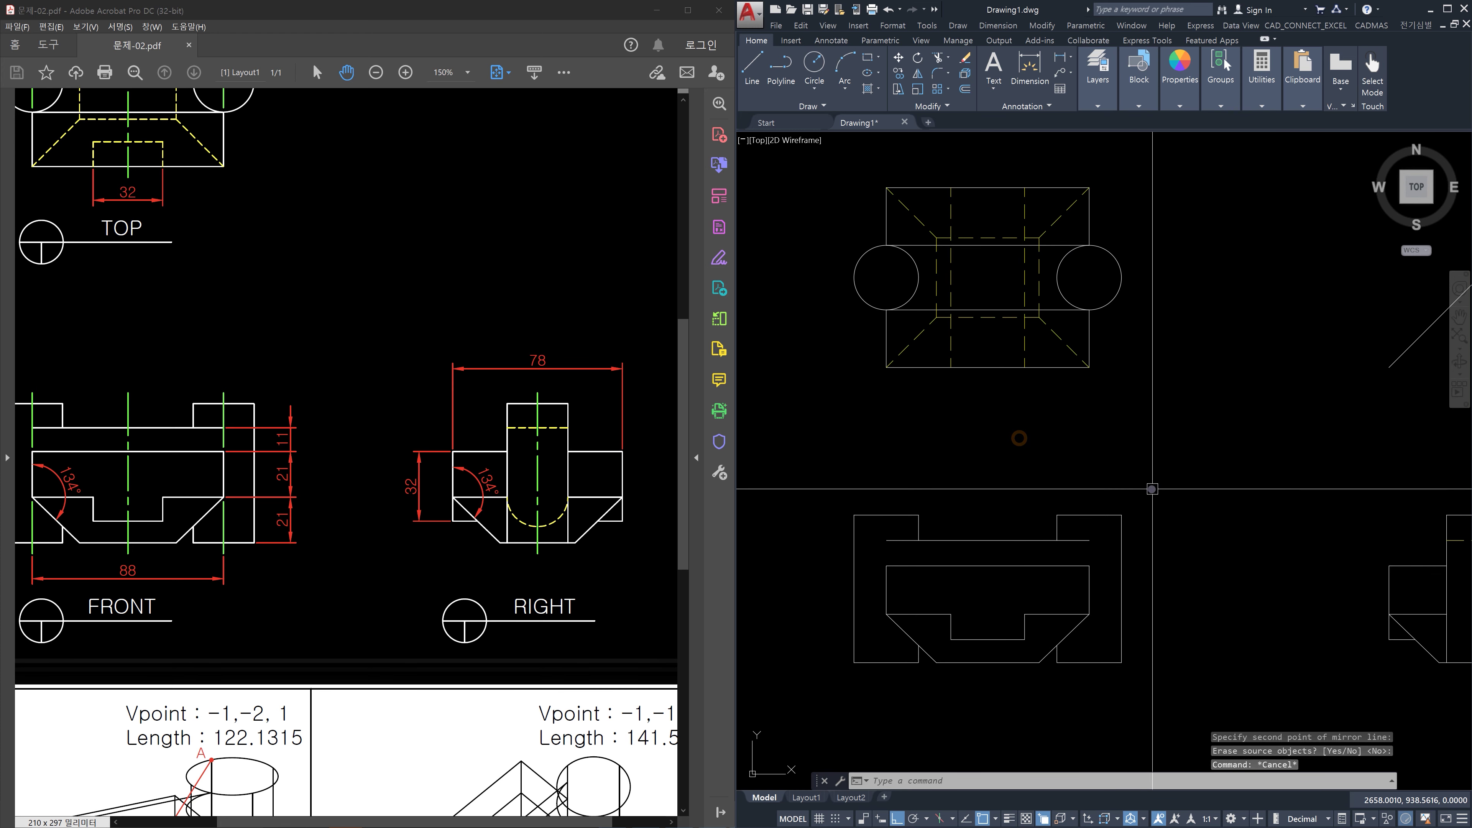
Examine how the front view's notch edges correspond to the vertical dashed lines in the top view
scroll(1053, 354, "up", 2)
left_click(1041, 353)
left_click(865, 337)
scroll(1021, 419, "down", 6)
scroll(1040, 508, "up", 8)
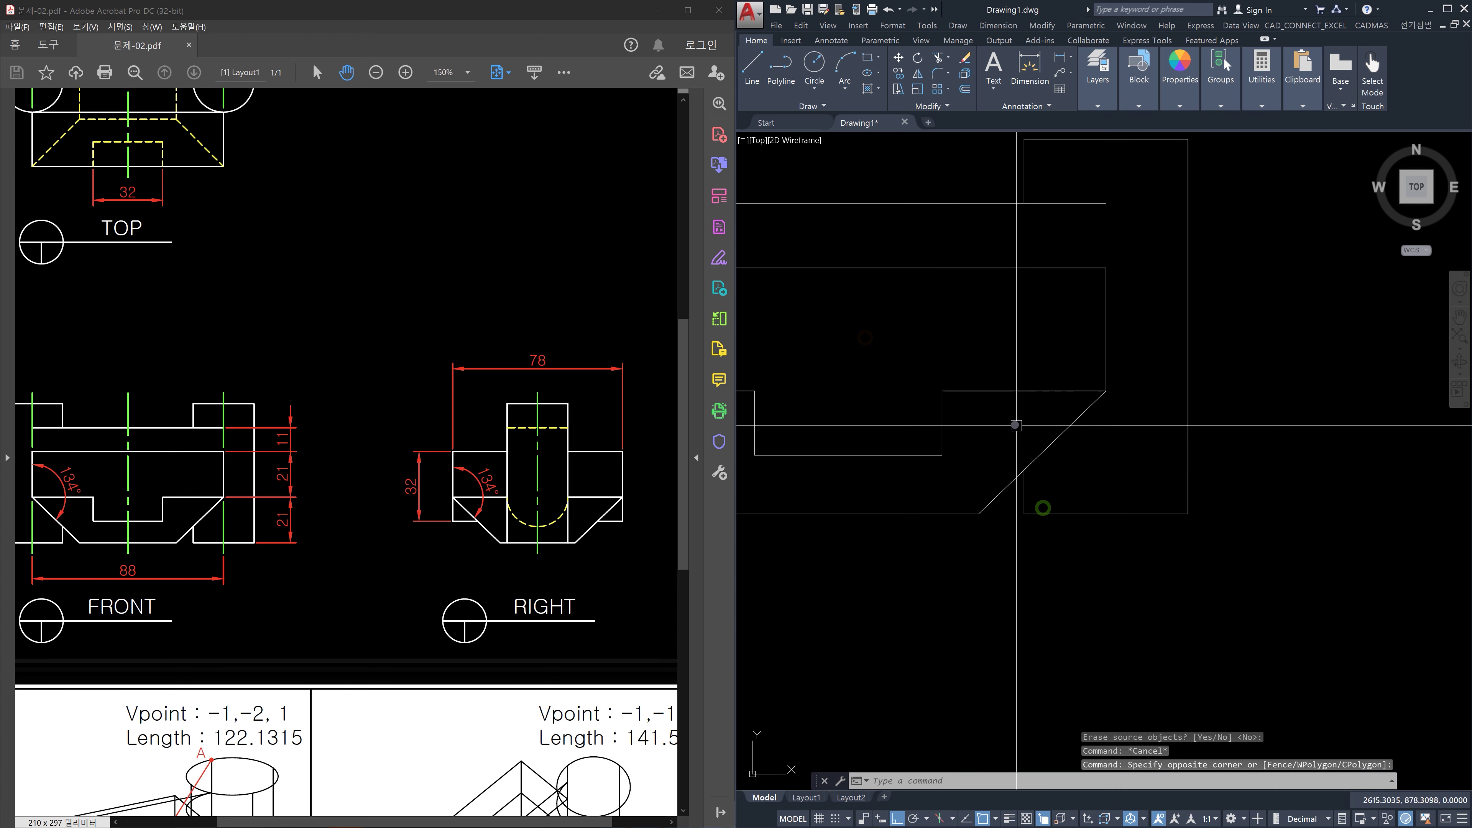
left_click(983, 417)
left_click(739, 416)
scroll(846, 410, "down", 5)
middle_click_drag(856, 408, 946, 455)
key("Escape")
left_click(968, 468)
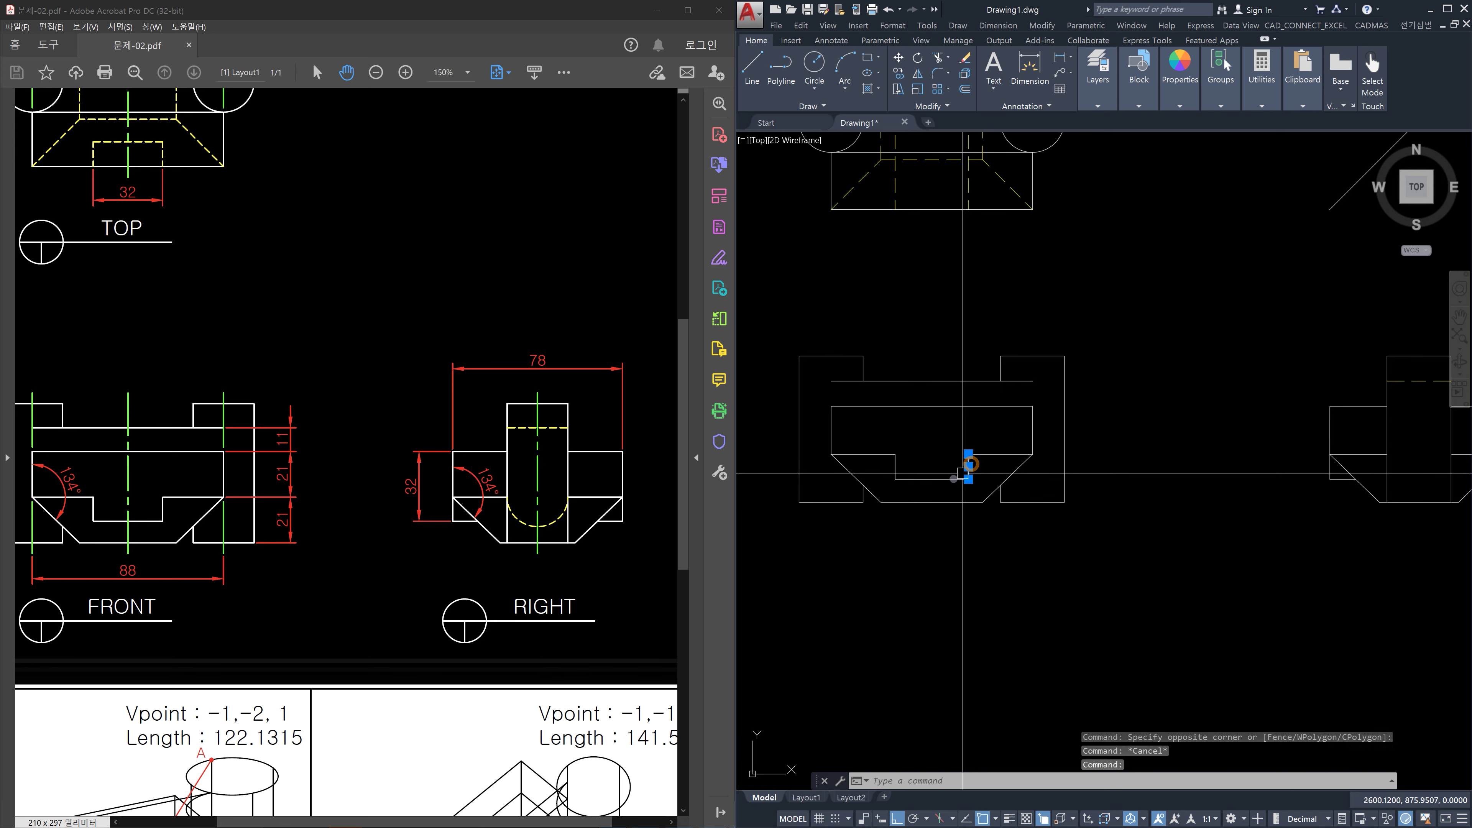
left_click(950, 479)
scroll(983, 479, "up", 4)
scroll(1000, 353, "down", 3)
middle_click_drag(998, 329, 1000, 534)
key("Escape")
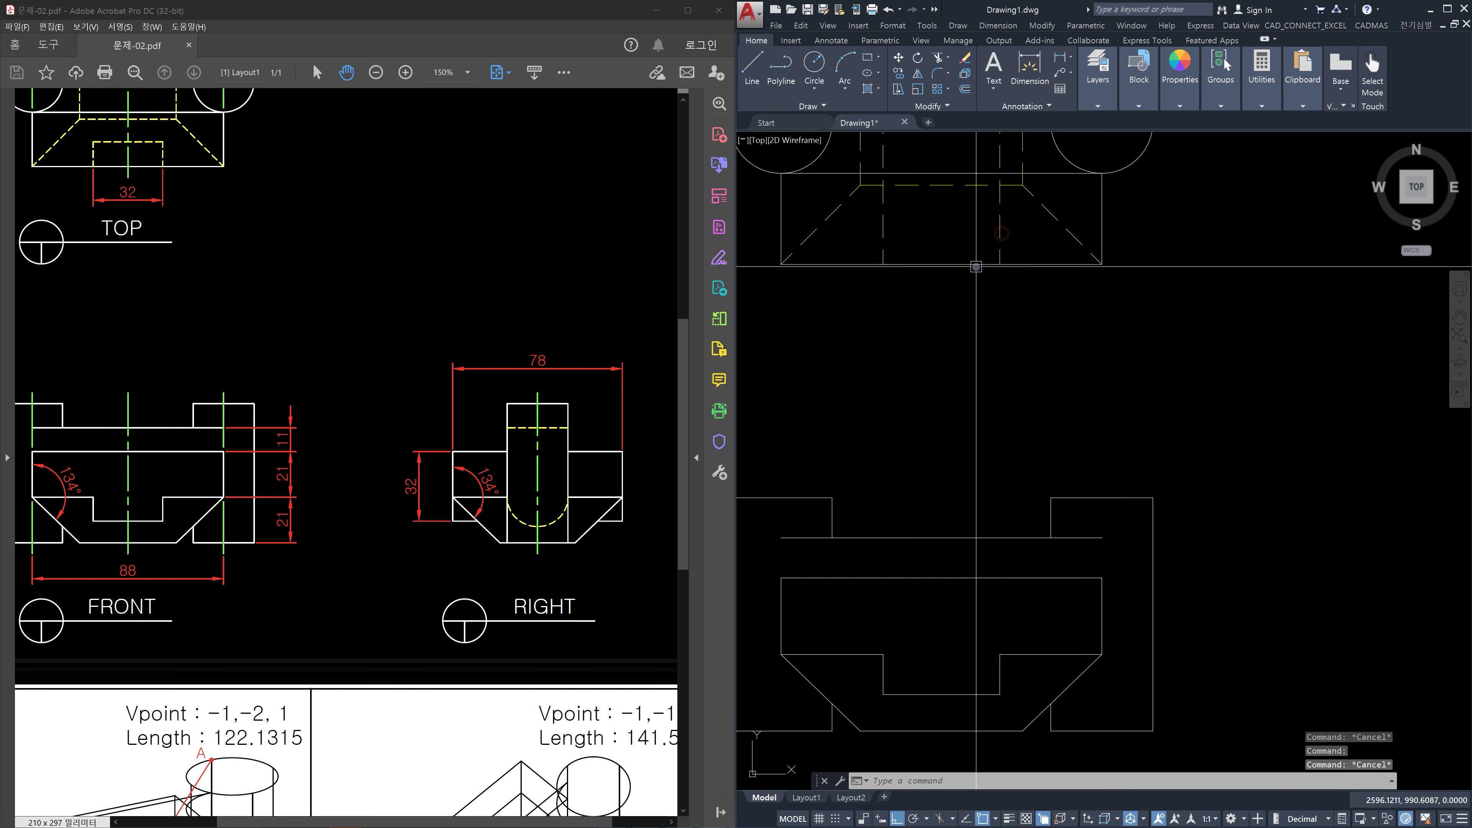
Draw a horizontal check line from the front view's notch bottom to the right view's lower-left corner and on to its sloped edge
scroll(956, 570, "up", 5)
type("l")
key("Return")
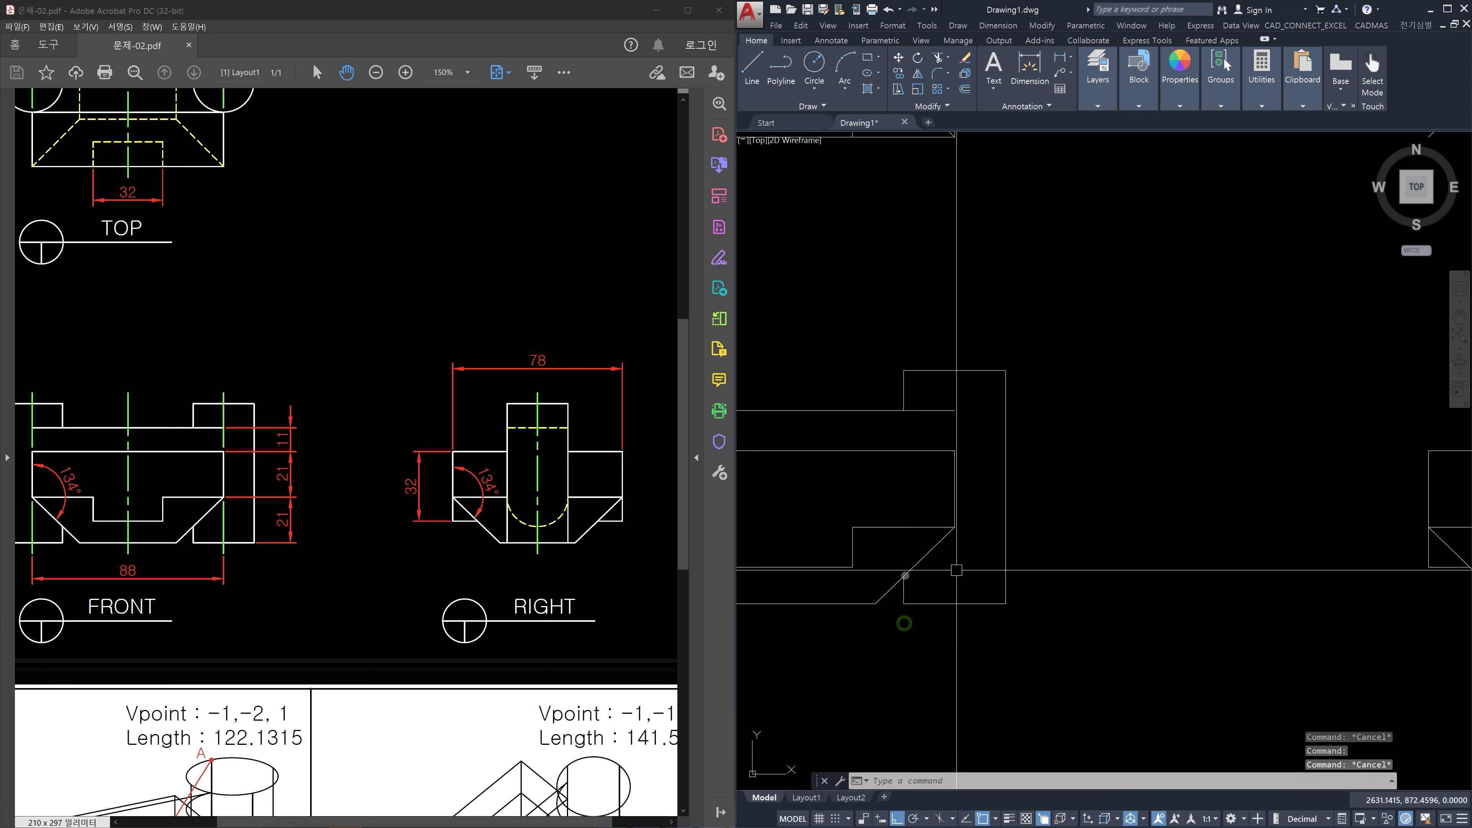
middle_click_drag(1340, 561, 1188, 567)
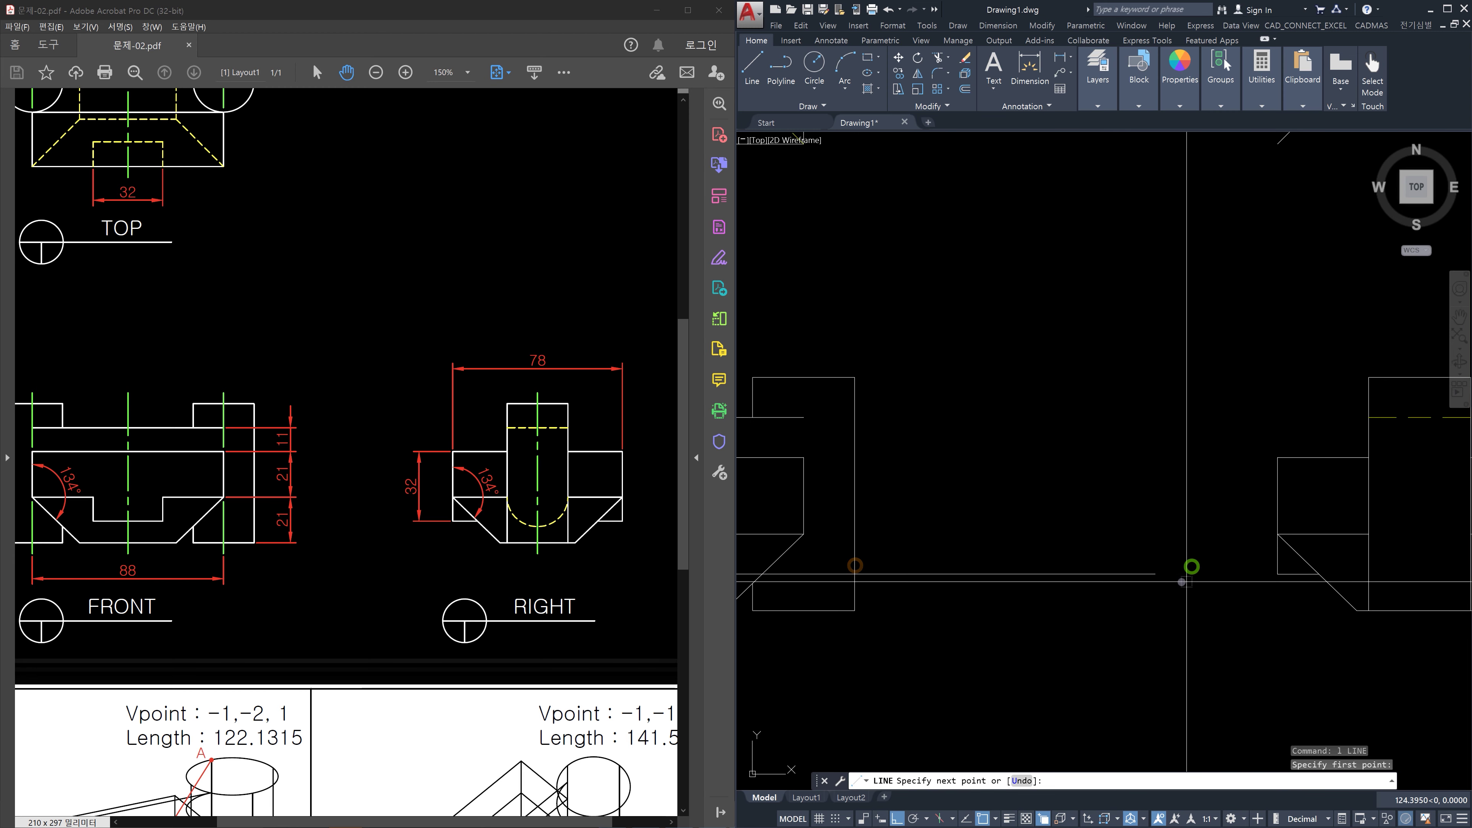
left_click(1277, 574)
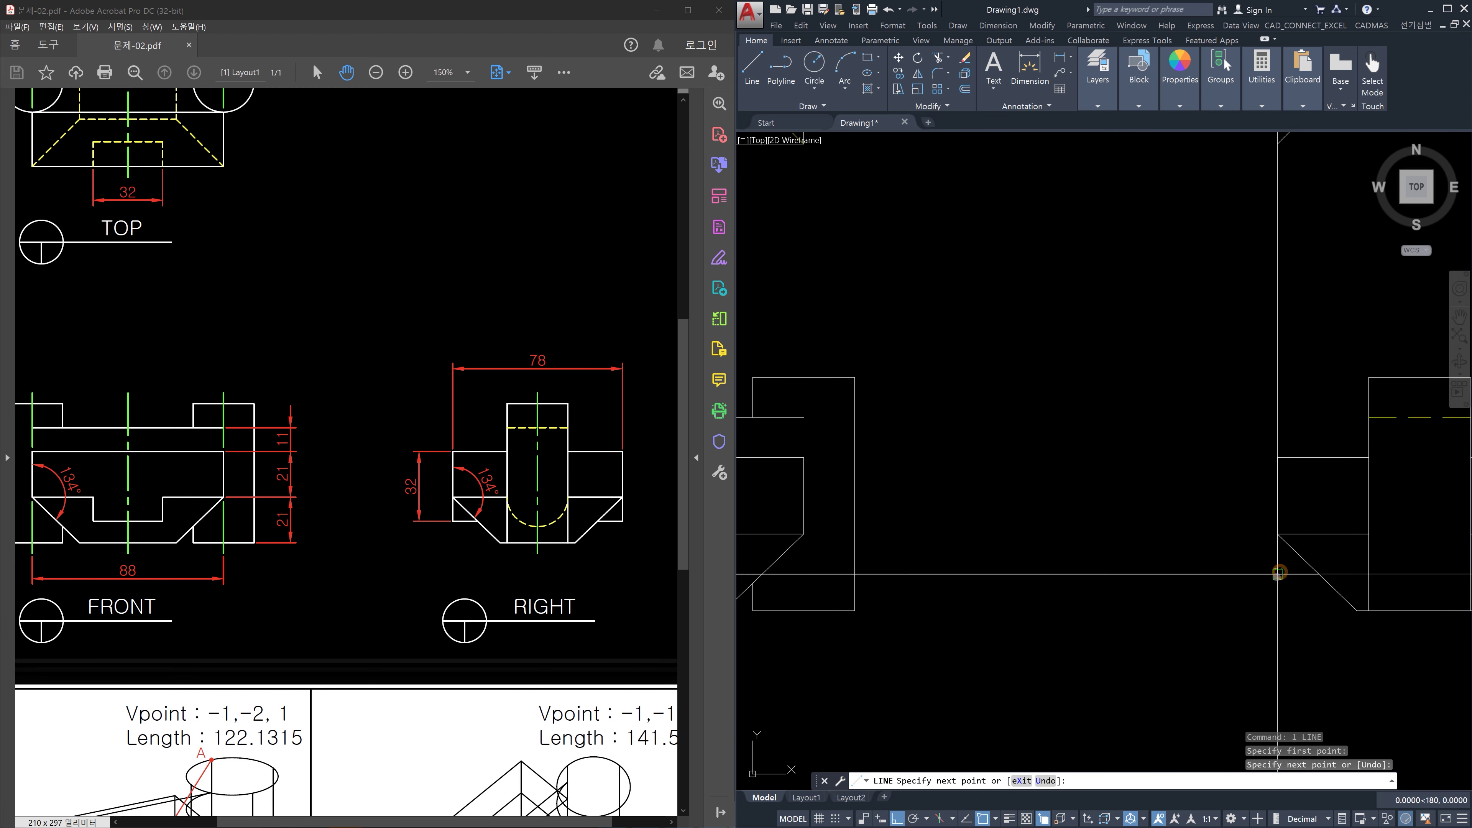
left_click(1319, 573)
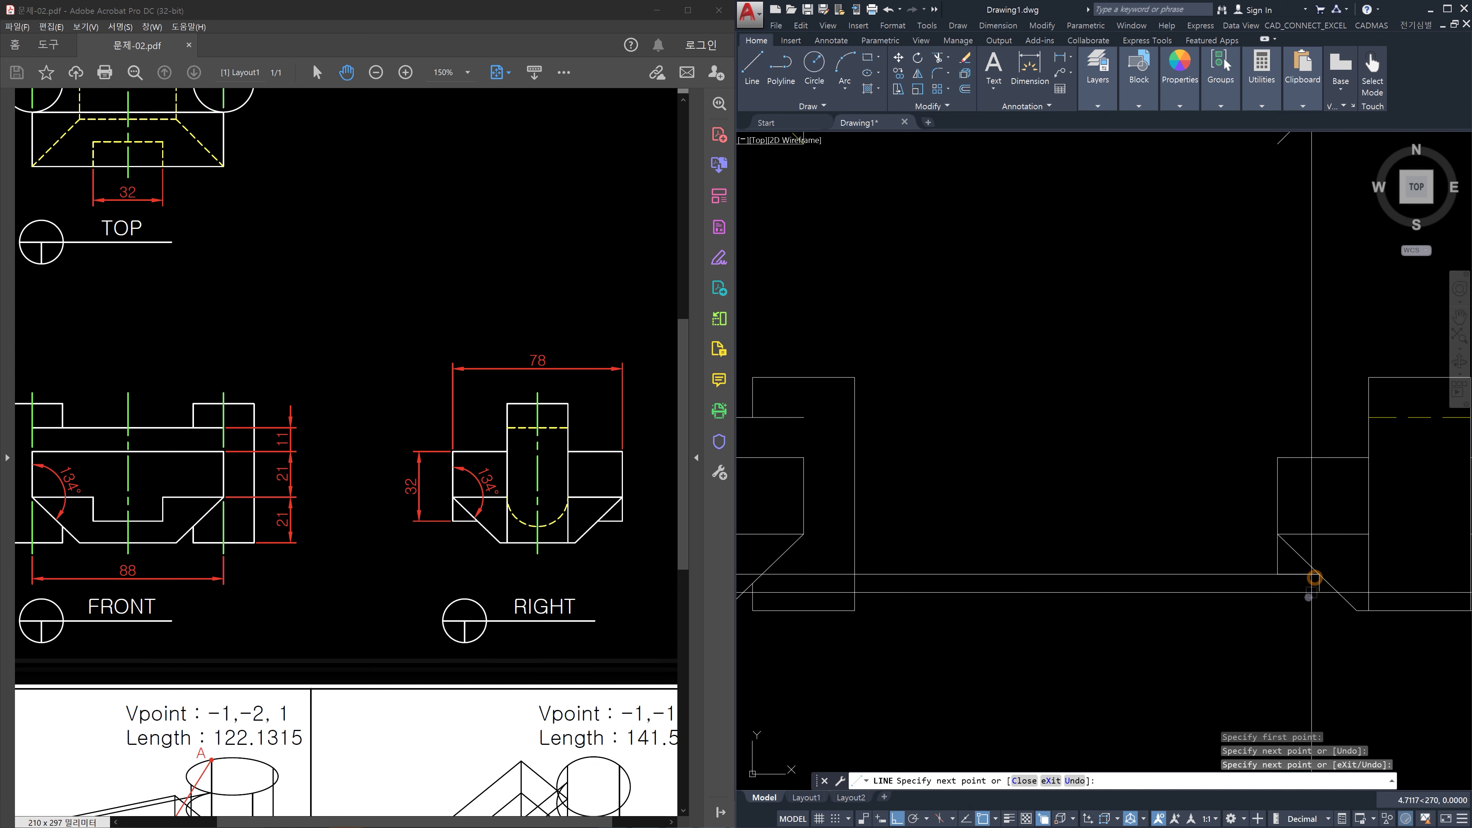
key("Escape")
Erase both segments of the horizontal check line between the front and right views
left_click(1250, 562)
left_click(1346, 601)
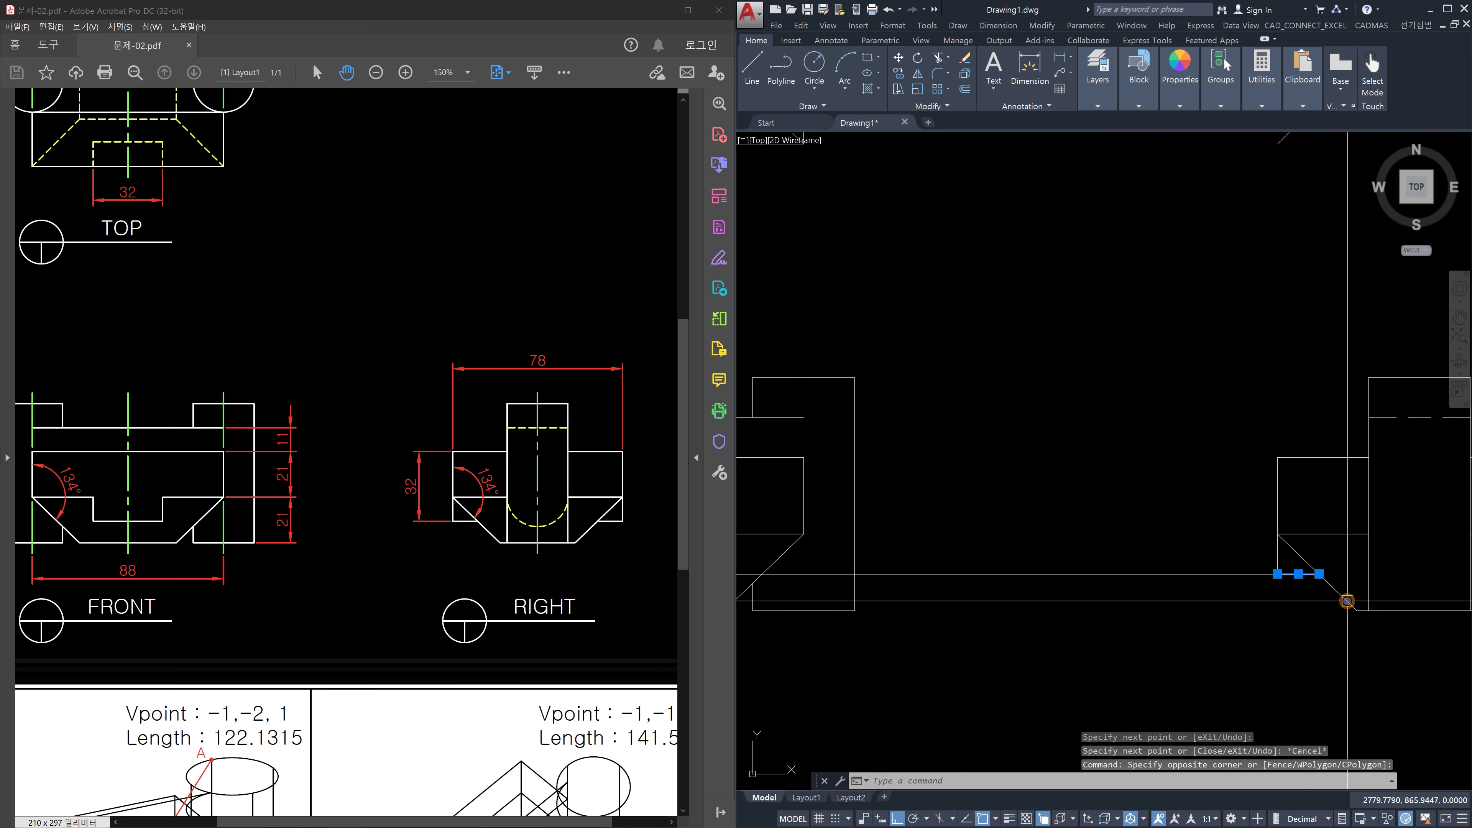
key("Escape")
left_click(1305, 574)
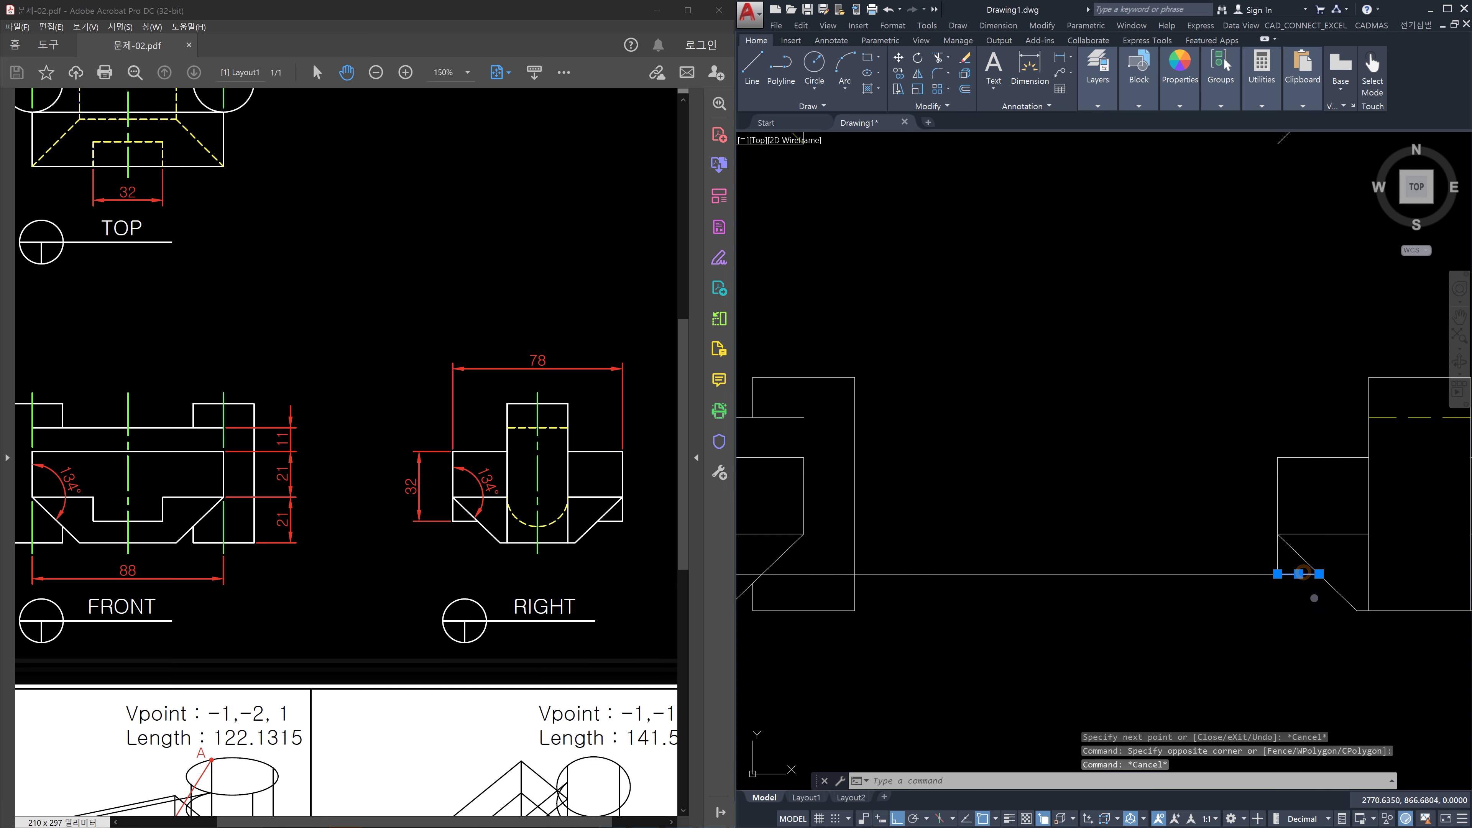
key("Delete")
left_click(1258, 585)
left_click(1218, 538)
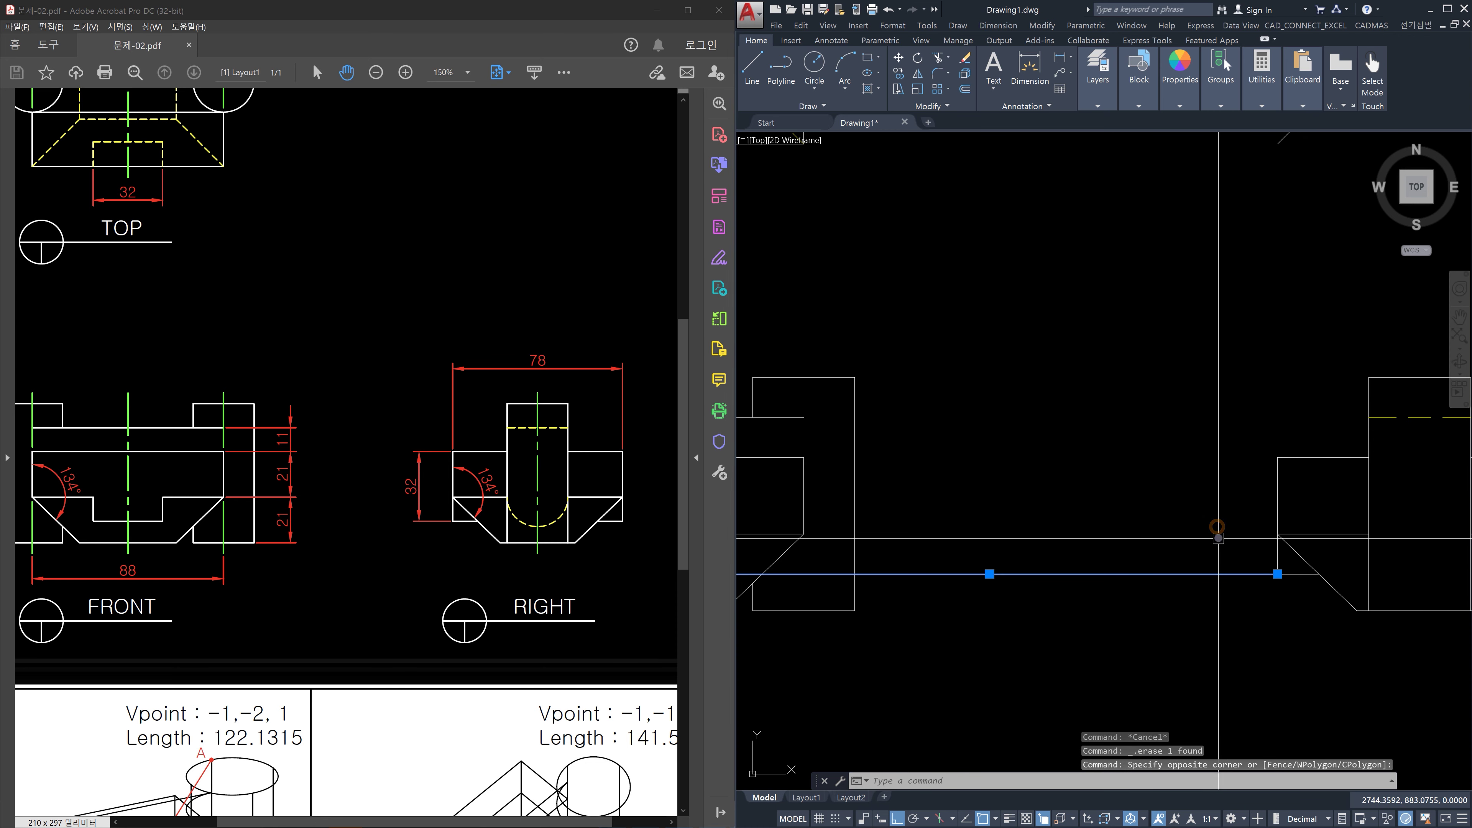
key("Delete")
left_click(1306, 562)
key("Escape")
key("Escape")
Draw a vertical construction line through the point where the right view's left slope meets its short lower edge
type("x")
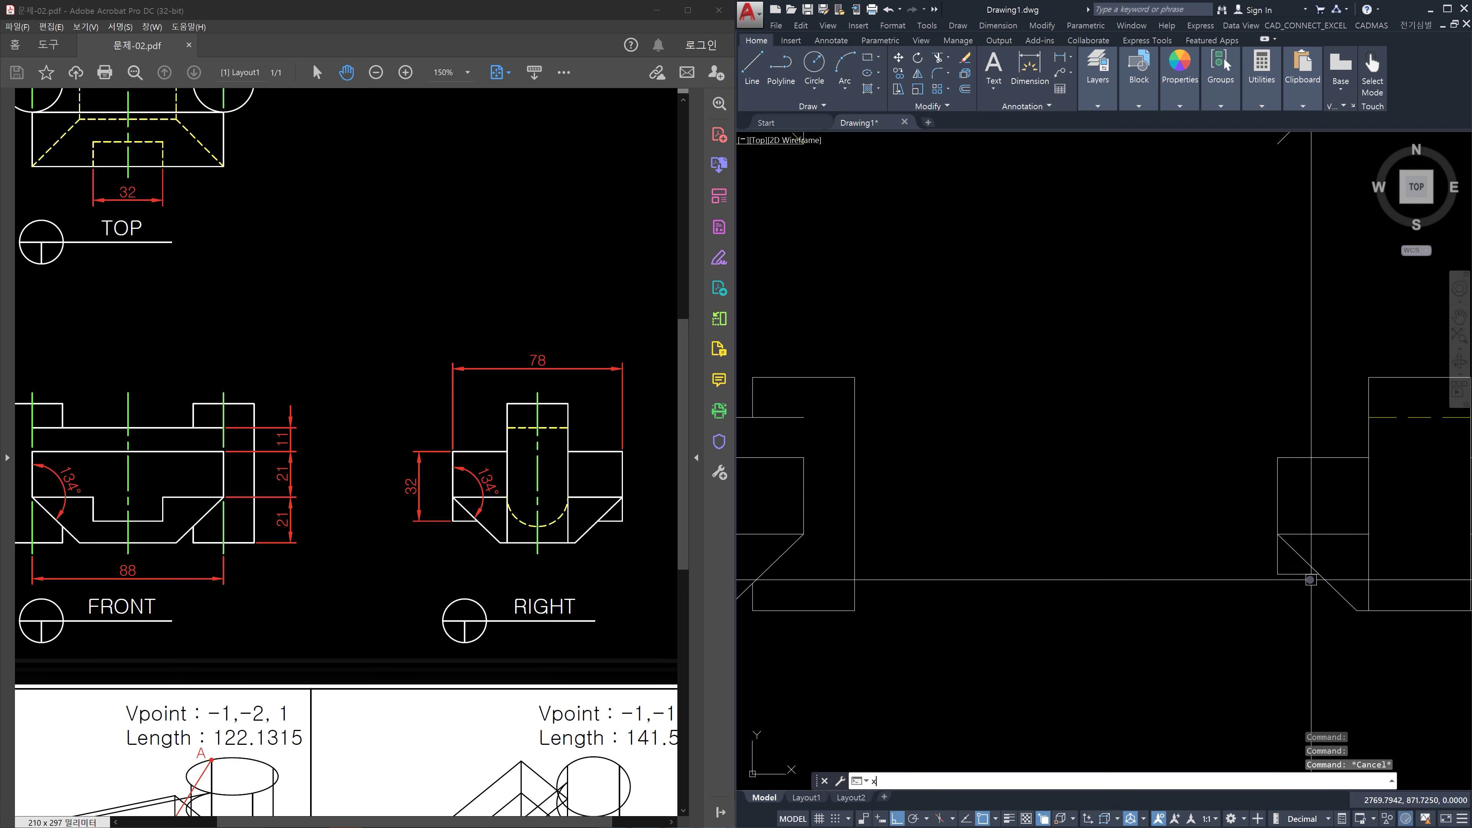
type("l")
key("space")
scroll(1311, 580, "up", 4)
left_click(1321, 547)
scroll(1323, 537, "down", 5)
middle_click_drag(1337, 334, 1344, 476)
left_click(1347, 457)
key("space")
Draw a horizontal construction line into the top view from where the left vertical construction line crosses the 45° line
key("space")
left_click(1334, 387)
left_click(1147, 430)
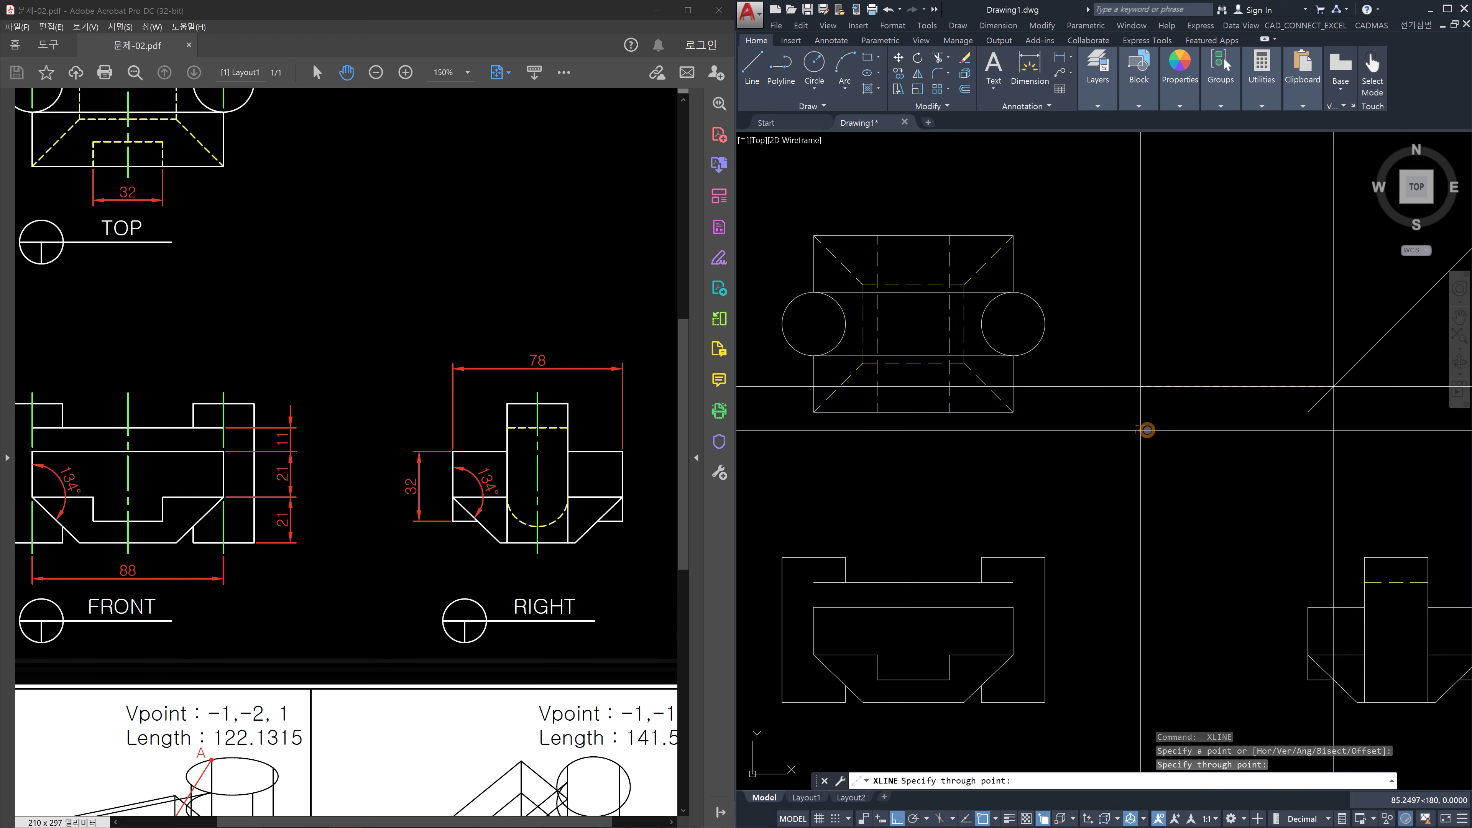
key("Escape")
Erase the vertical construction line through the right view's left slope
scroll(950, 400, "up", 6)
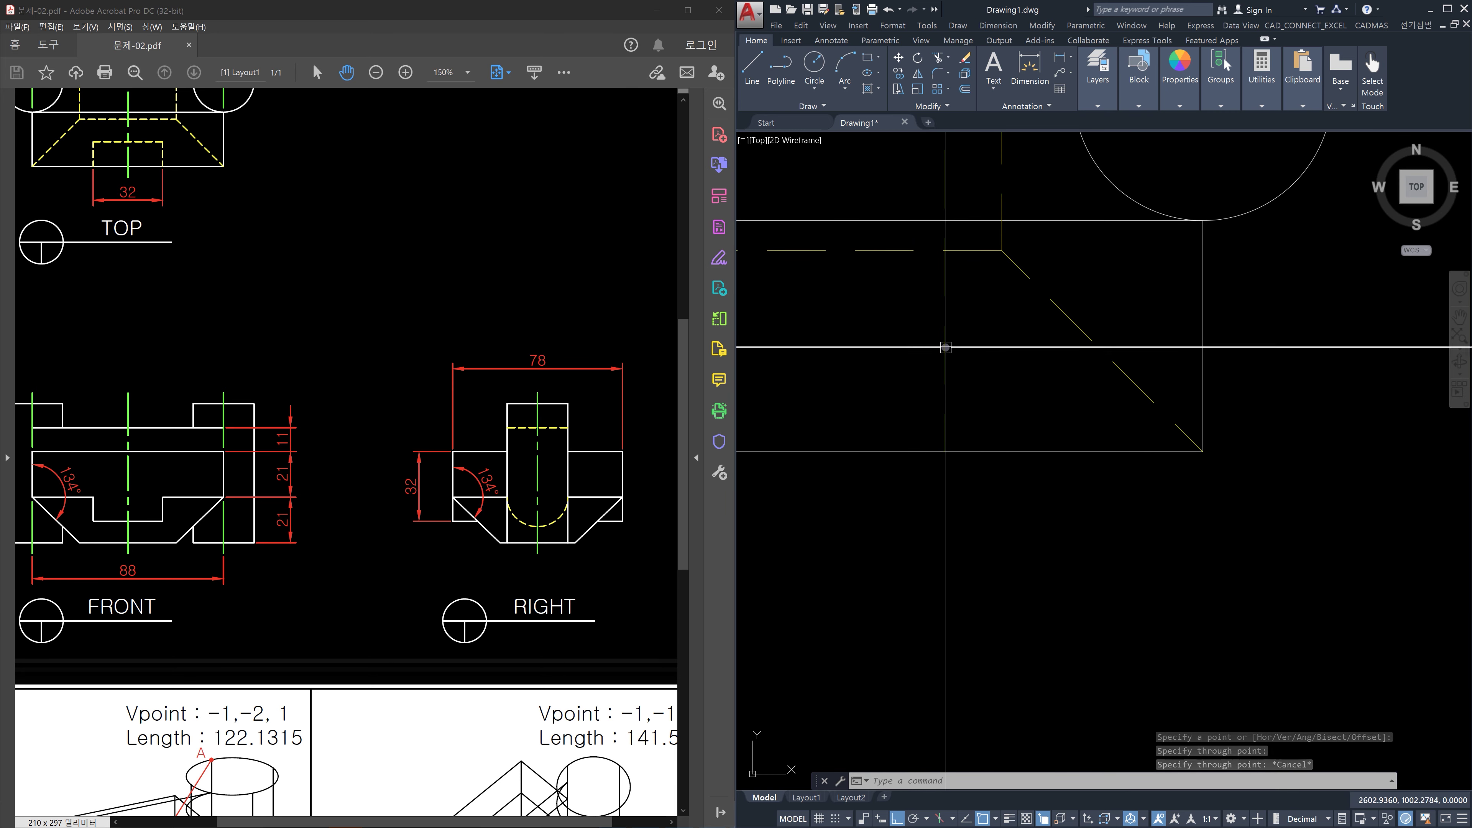
scroll(980, 430, "down", 10)
middle_click_drag(1156, 578, 1106, 493)
key("Escape")
key("Escape")
key("Escape")
scroll(1134, 507, "up", 2)
left_click(1115, 398)
left_click(997, 398)
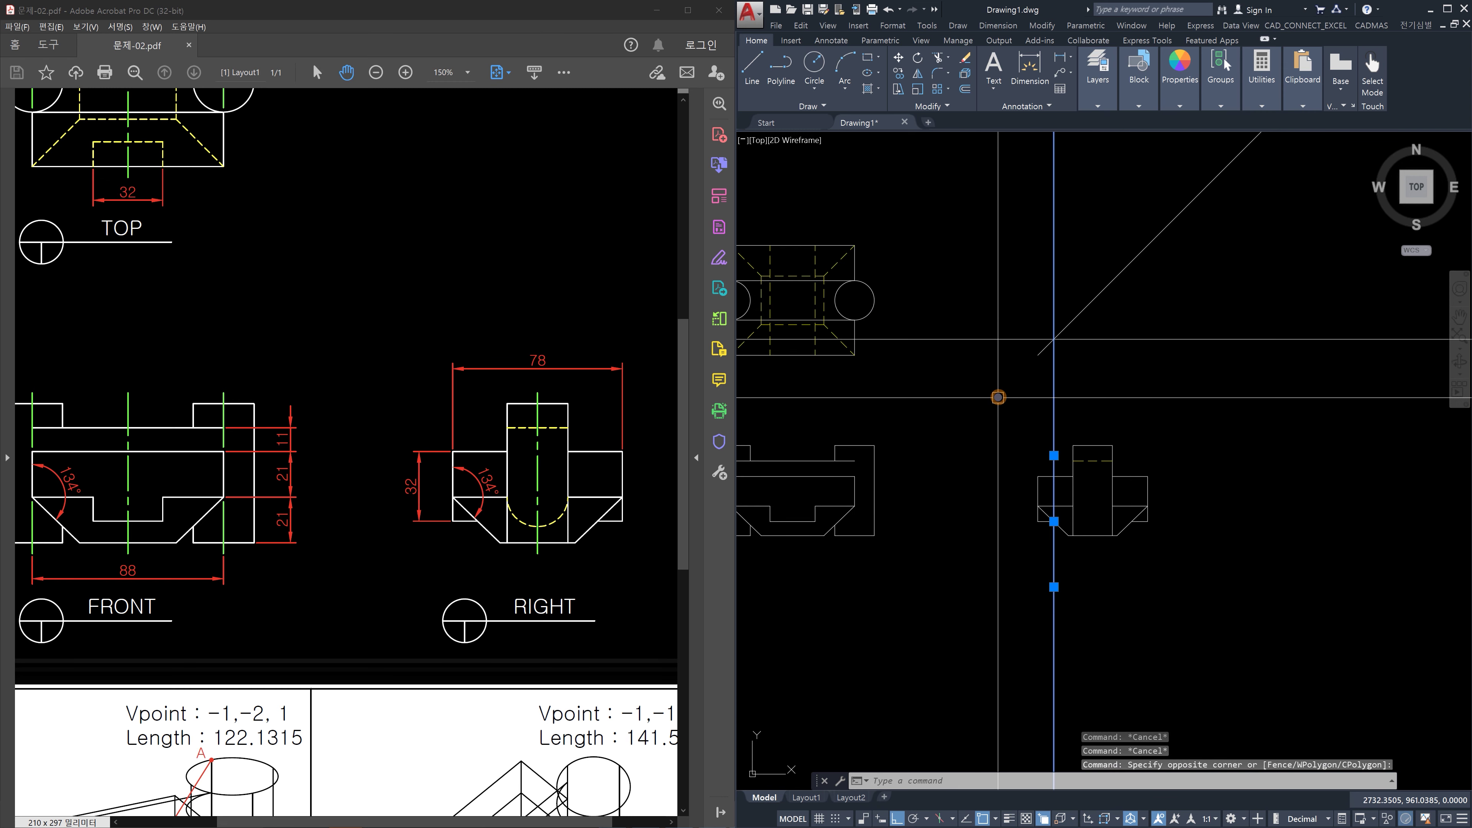
key("Delete")
Draw a vertical construction line through the point where the right view's right slope meets its short lower edge
type("x")
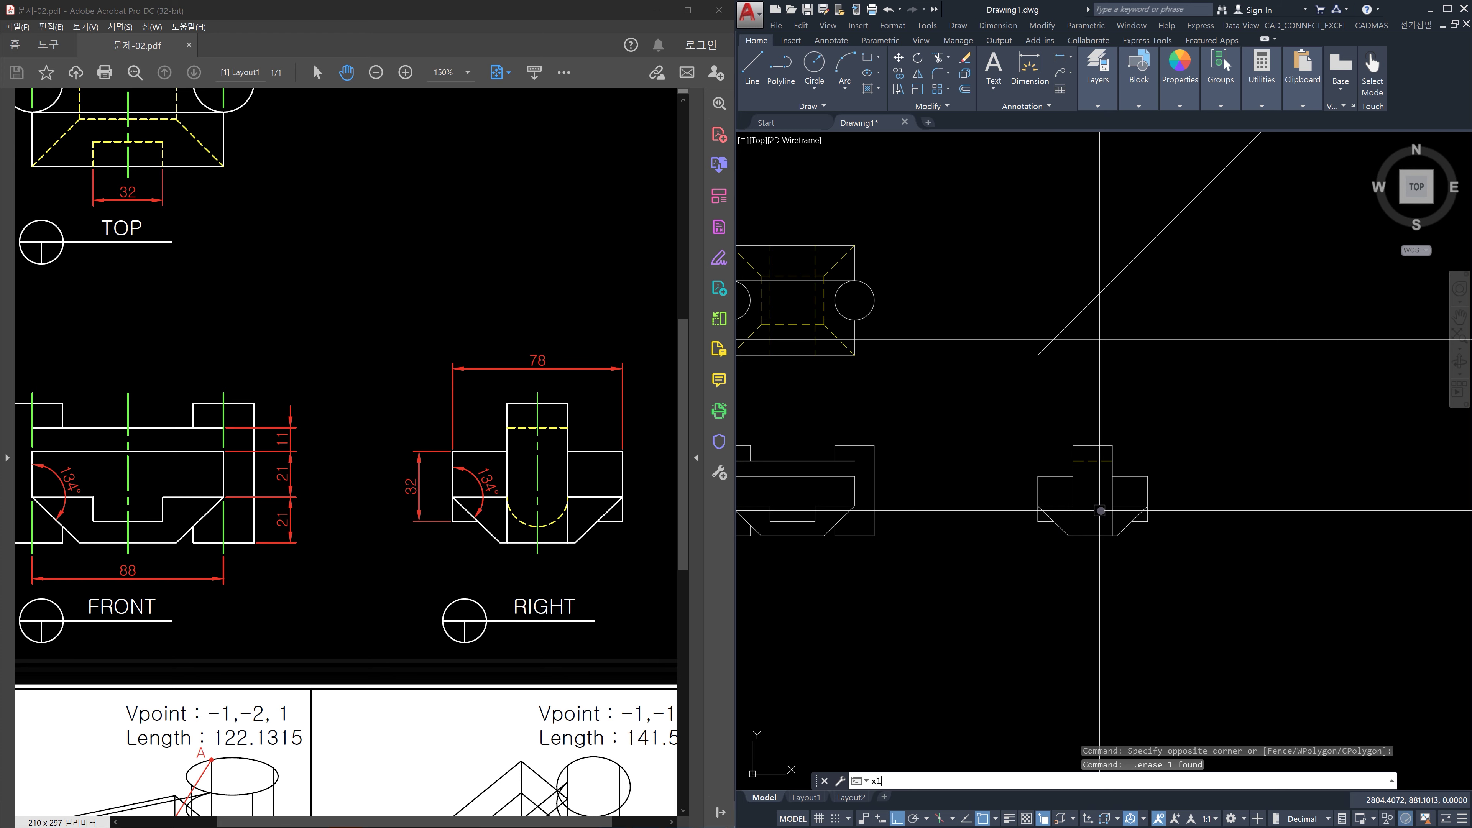
type("l")
key("Return")
scroll(1100, 510, "up", 5)
left_click(1109, 487)
scroll(1123, 425, "down", 2)
middle_click_drag(1140, 315, 1146, 559)
scroll(1167, 357, "down", 4)
middle_click_drag(1168, 352, 1169, 525)
left_click(1185, 337)
key("Escape")
Draw a horizontal construction line into the top view from where the right vertical construction line crosses the 45° line
key("space")
left_click(1147, 253)
left_click(1028, 261)
key("Escape")
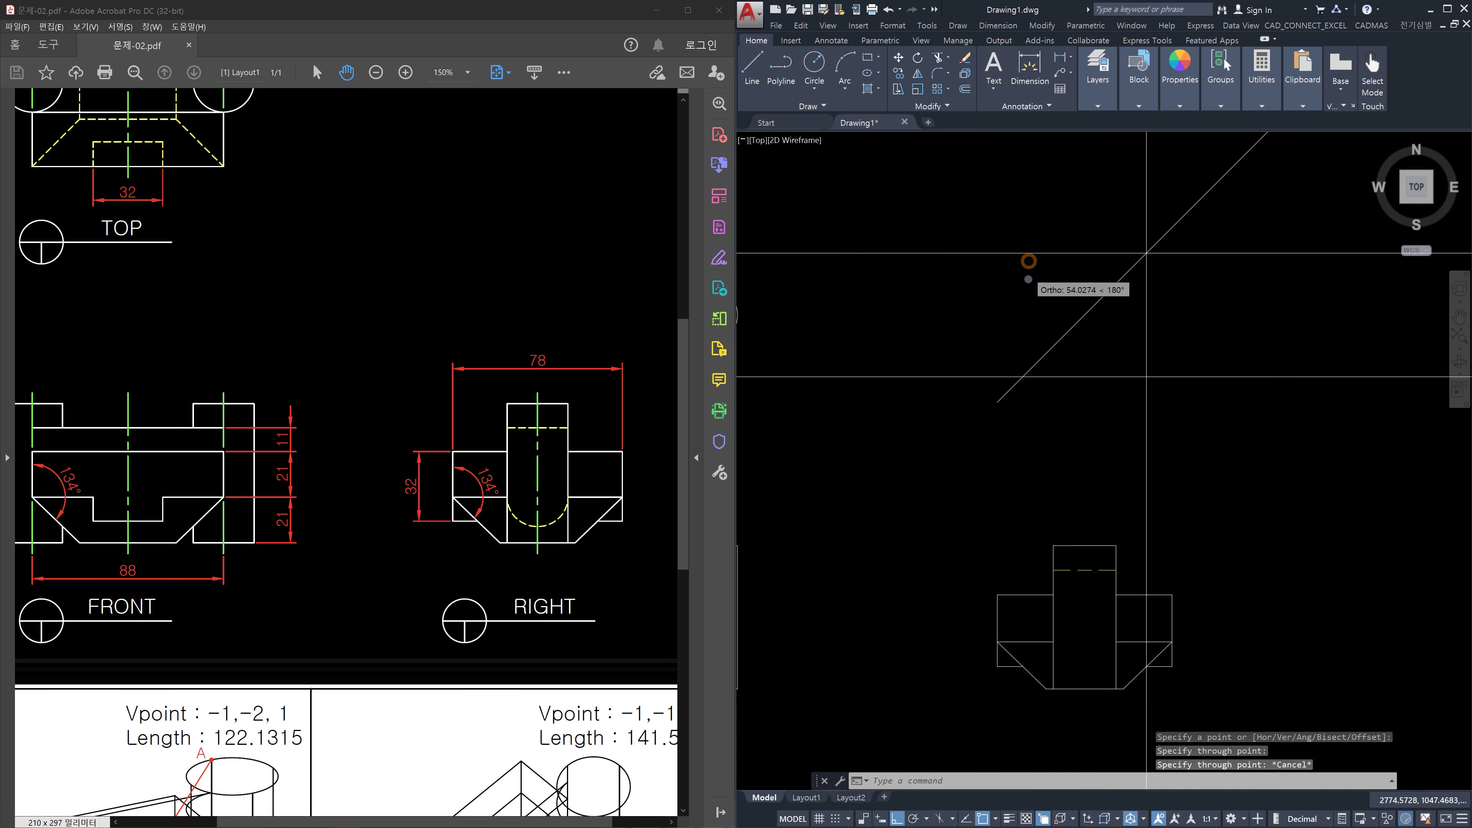
scroll(1146, 252, "down", 3)
scroll(1087, 309, "up", 6)
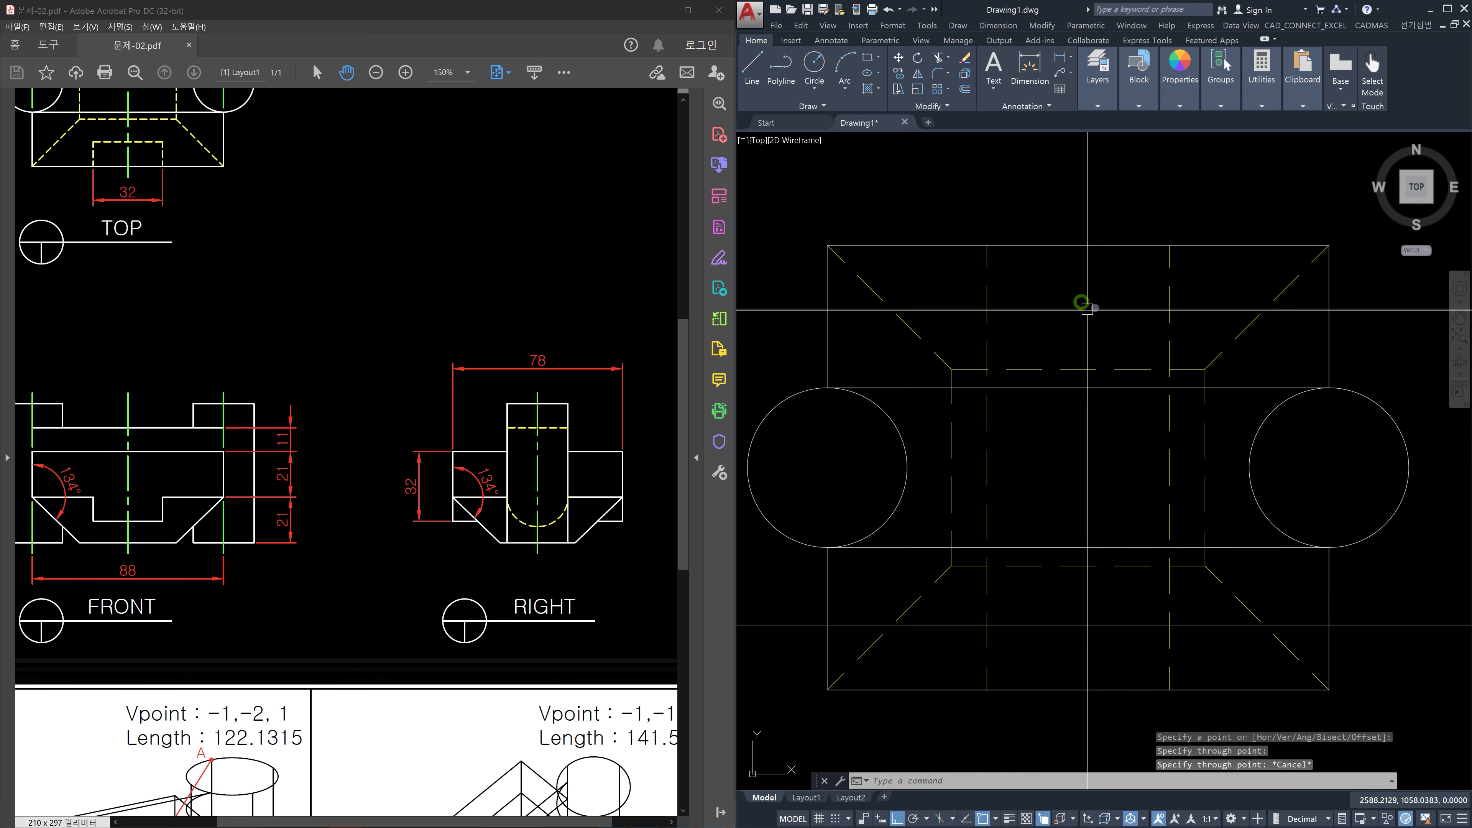
type("tr")
key("space")
left_click(1196, 328)
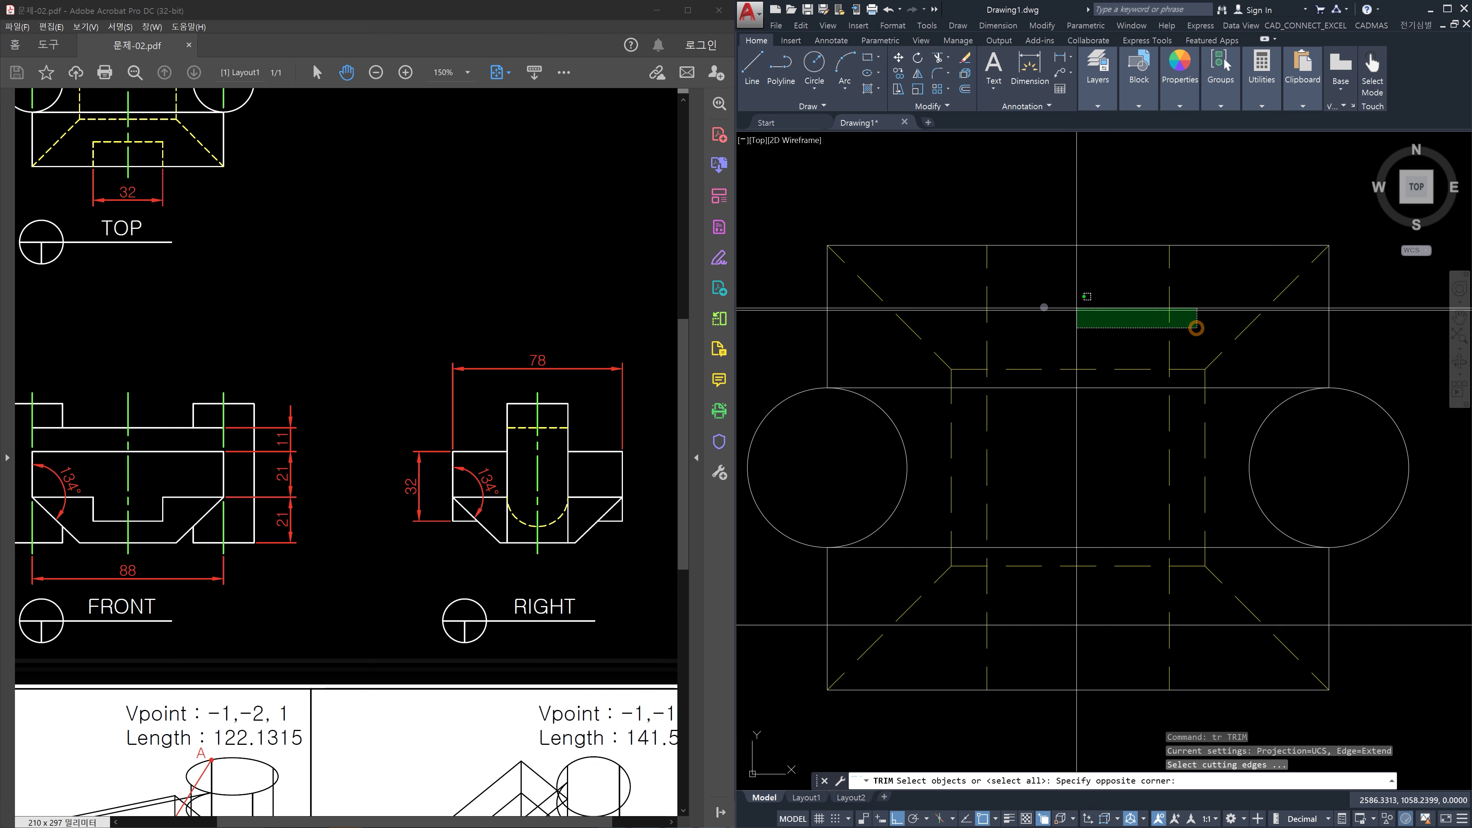
left_click(975, 296)
key("space")
key("Escape")
Trim the top view's two dashed vertical notch lines between the horizontal construction lines, plus the lower construction line beyond the left notch line
key("space")
left_click(1228, 318)
left_click(970, 287)
key("space")
left_click(1196, 635)
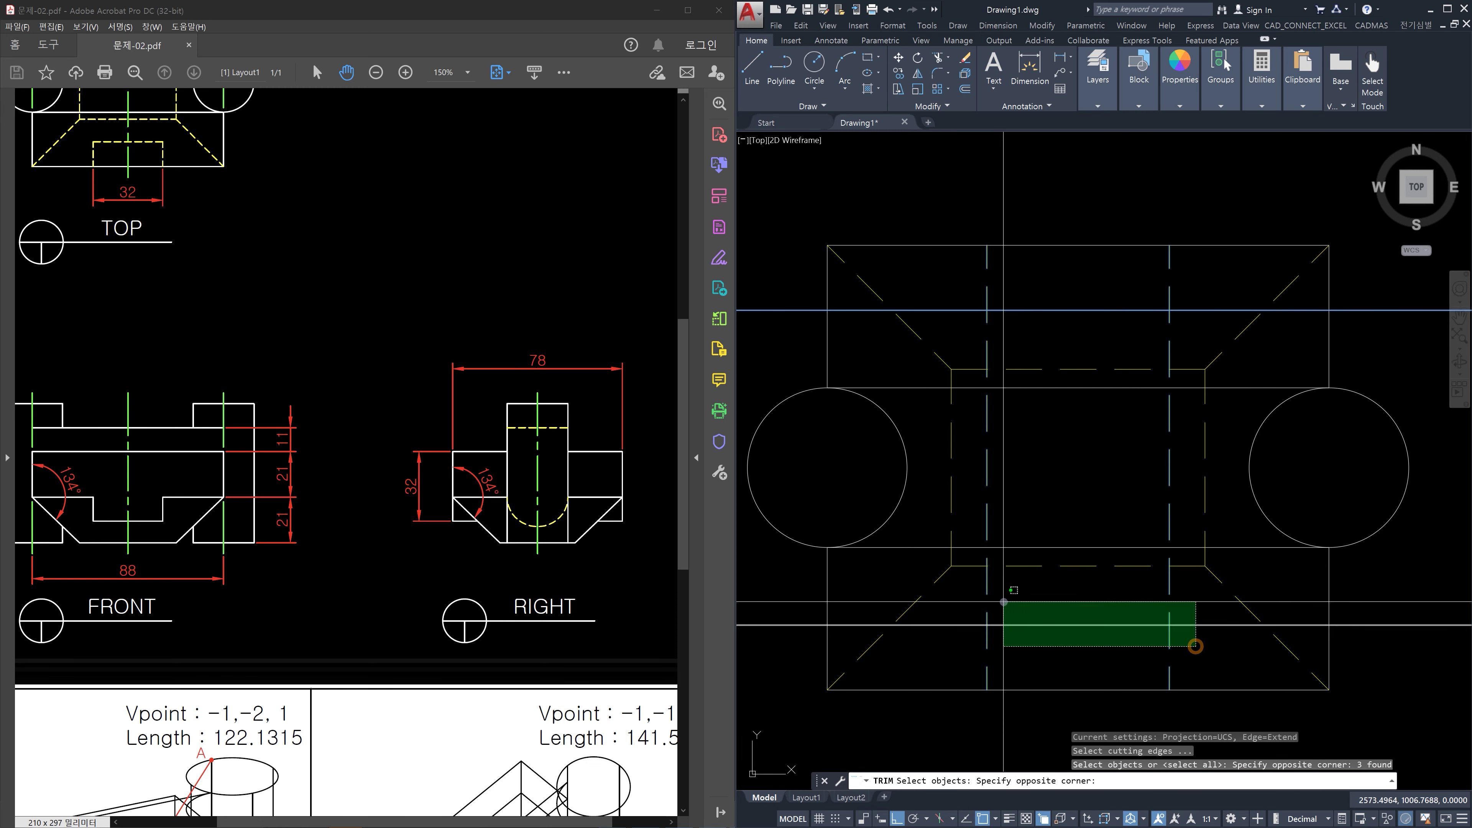
left_click(963, 608)
left_click(1008, 609)
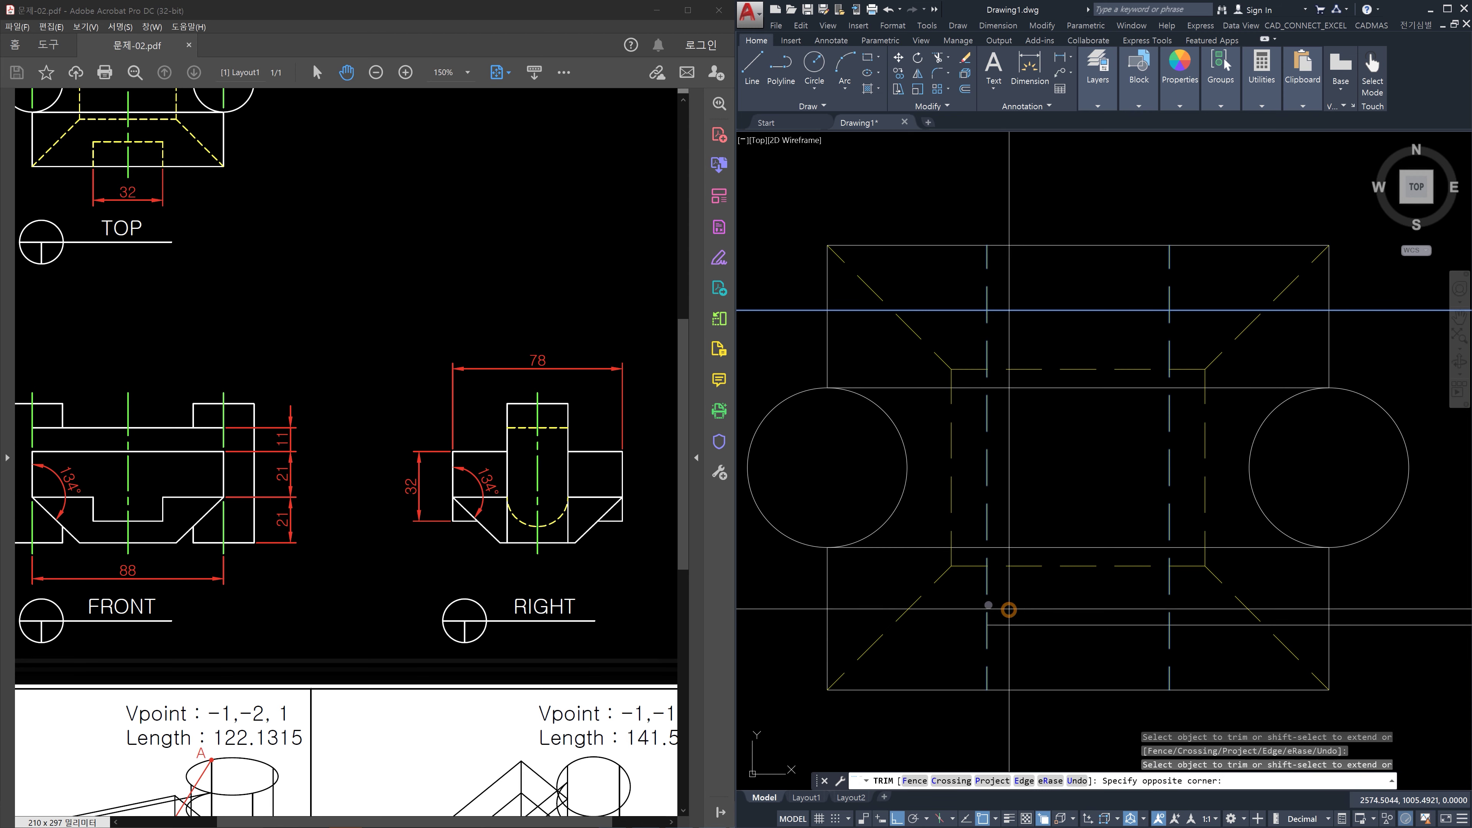
left_click(976, 600)
left_click(1182, 602)
left_click(1160, 589)
Trim the lower construction line beyond the right dashed notch line and the upper construction line beyond both notch lines
left_click(1199, 642)
left_click(1194, 608)
left_click(1194, 352)
left_click(1184, 292)
left_click(978, 328)
left_click(966, 309)
key("Escape")
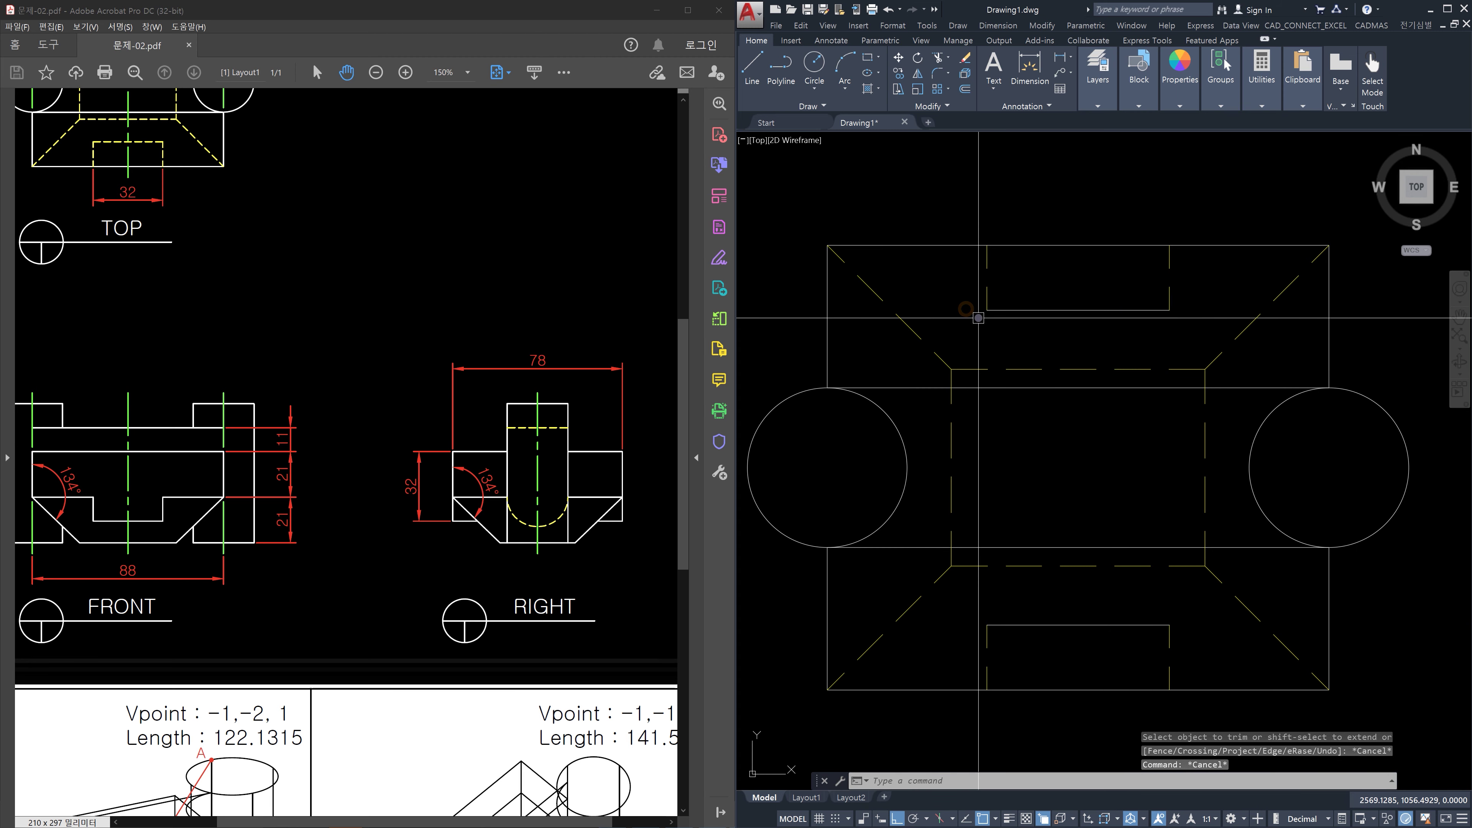
Match the properties of the dashed vertical notch line to the two horizontal notch edges in the top view
type("ma")
key("Return")
left_click(1169, 299)
left_click(1156, 302)
left_click(1076, 319)
left_click(1104, 634)
left_click(1083, 613)
key("Escape")
Erase the remaining vertical construction line through the right view and the 45° projection line
scroll(1108, 518, "down", 6)
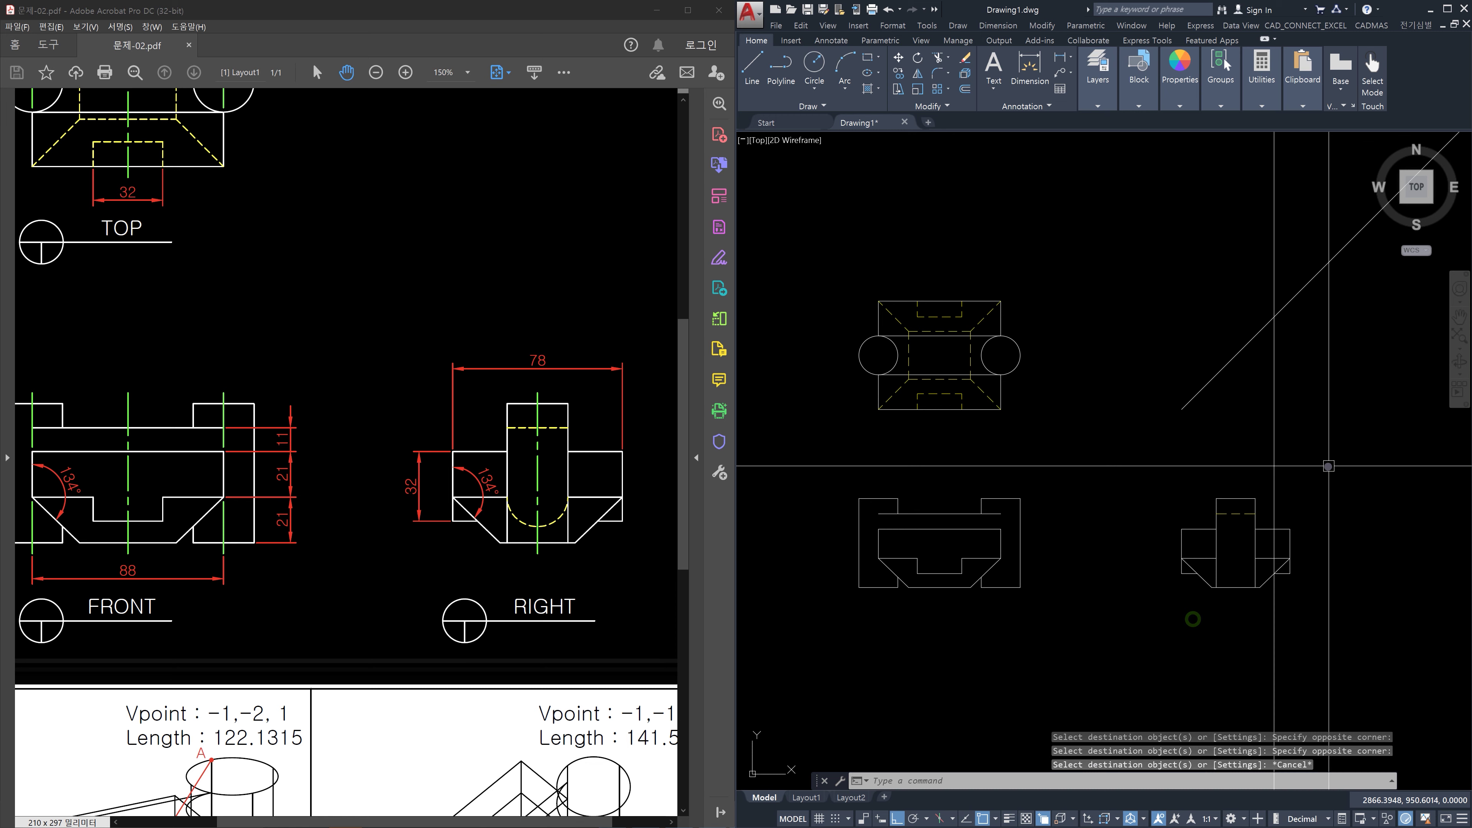
left_click(1330, 467)
left_click(1206, 442)
key("Delete")
left_click(1227, 363)
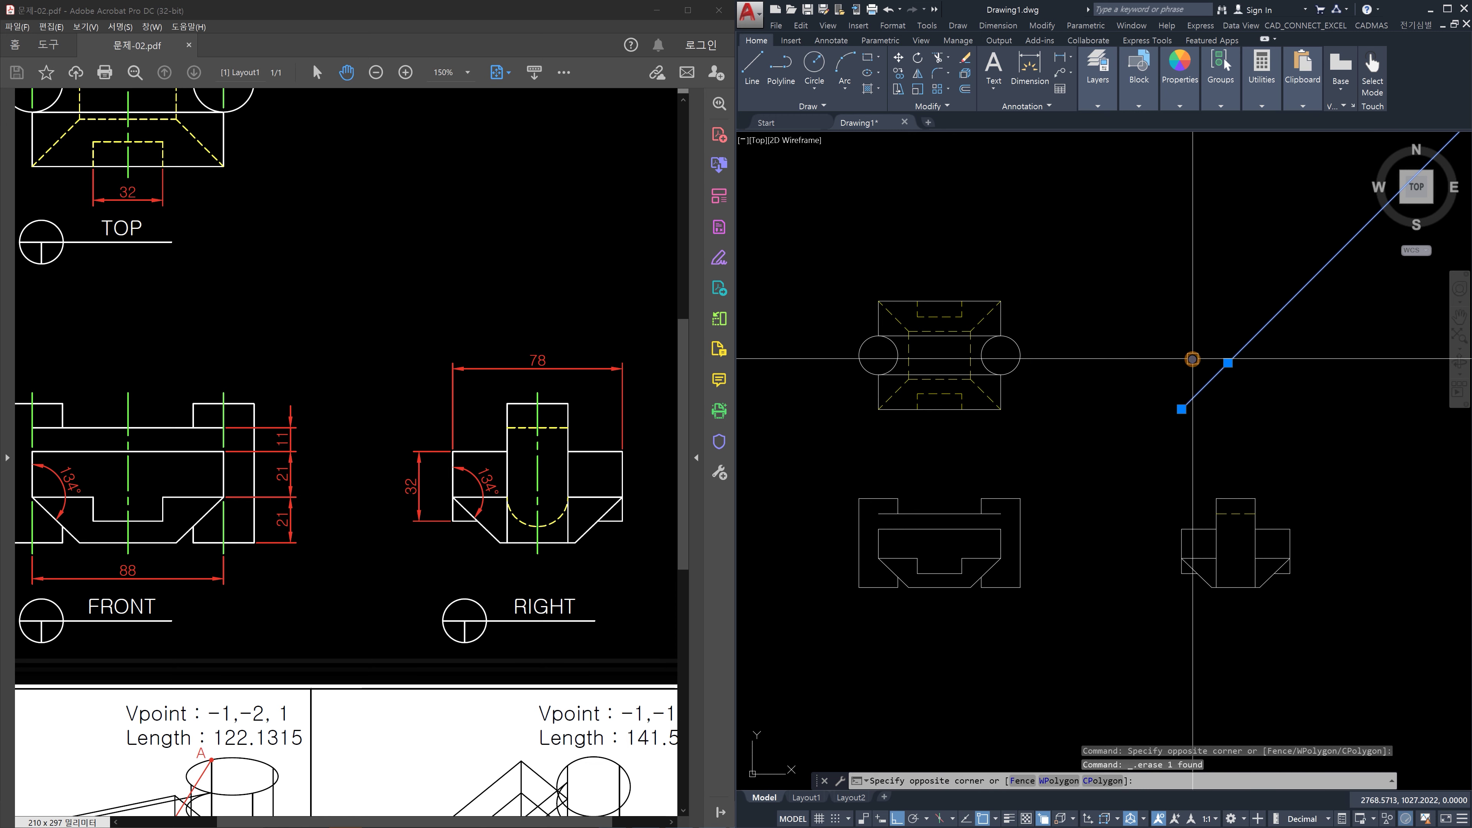
key("Delete")
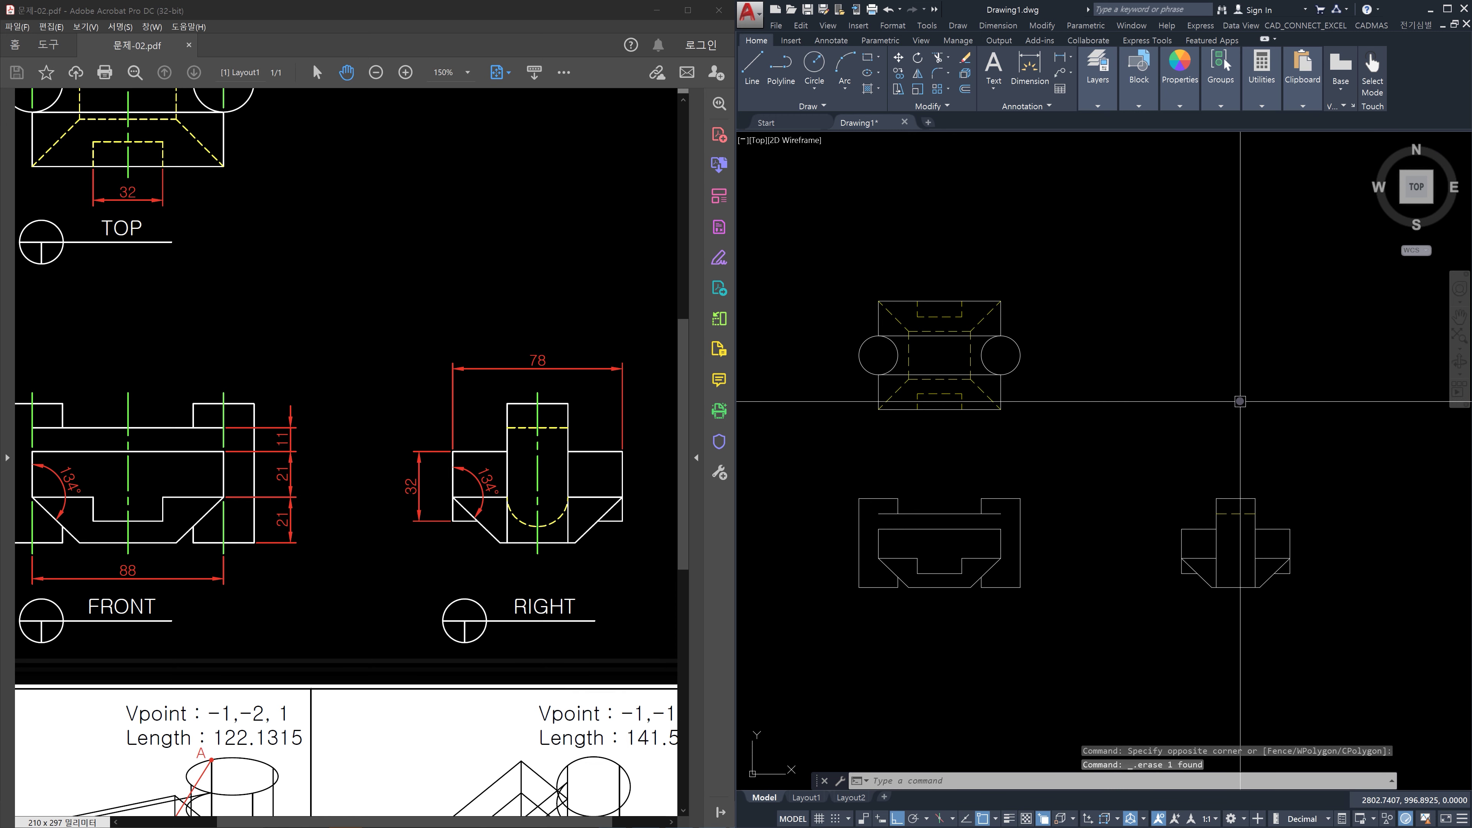
middle_click_drag(1240, 401, 1294, 416)
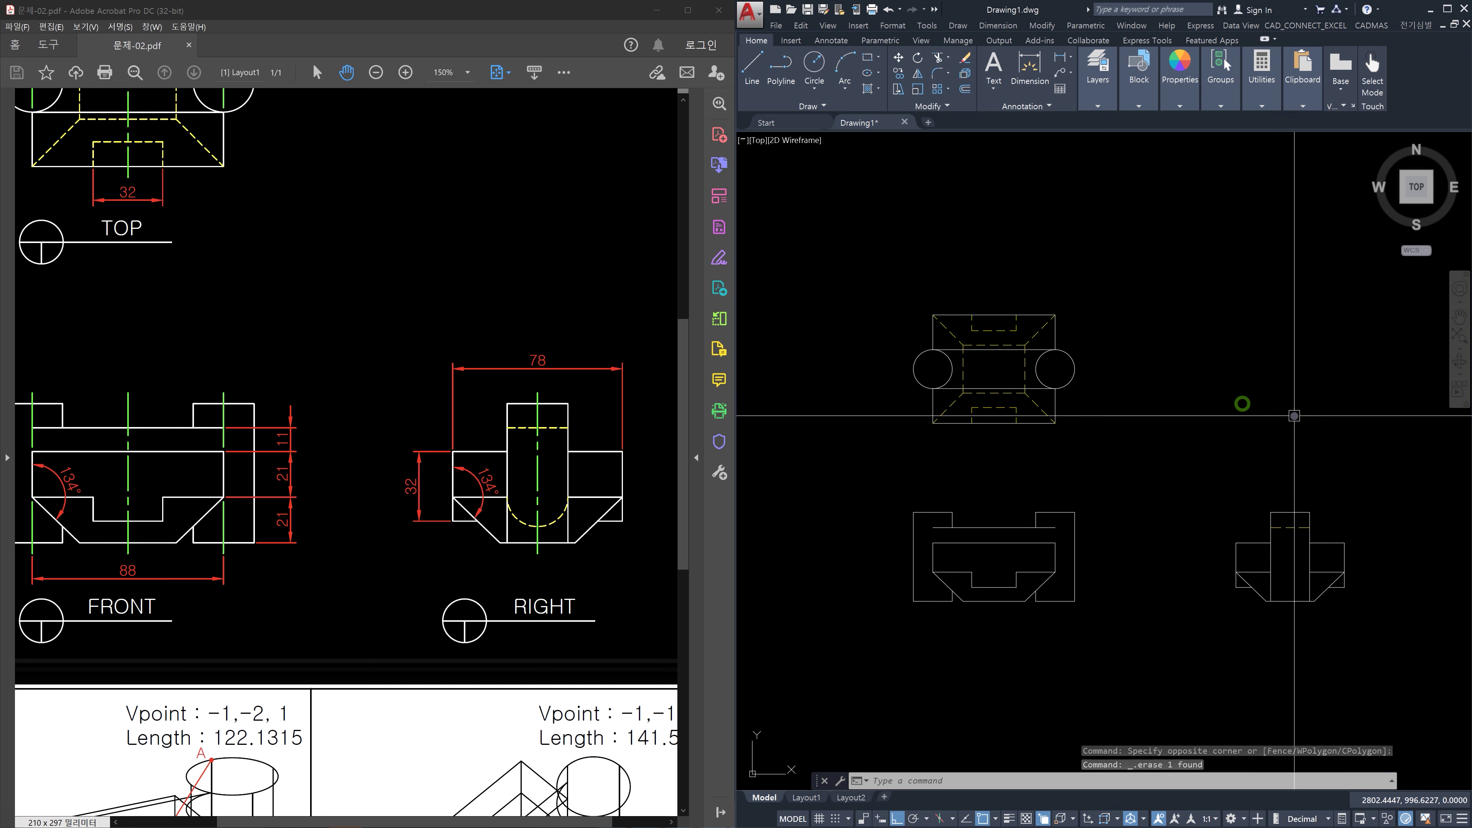